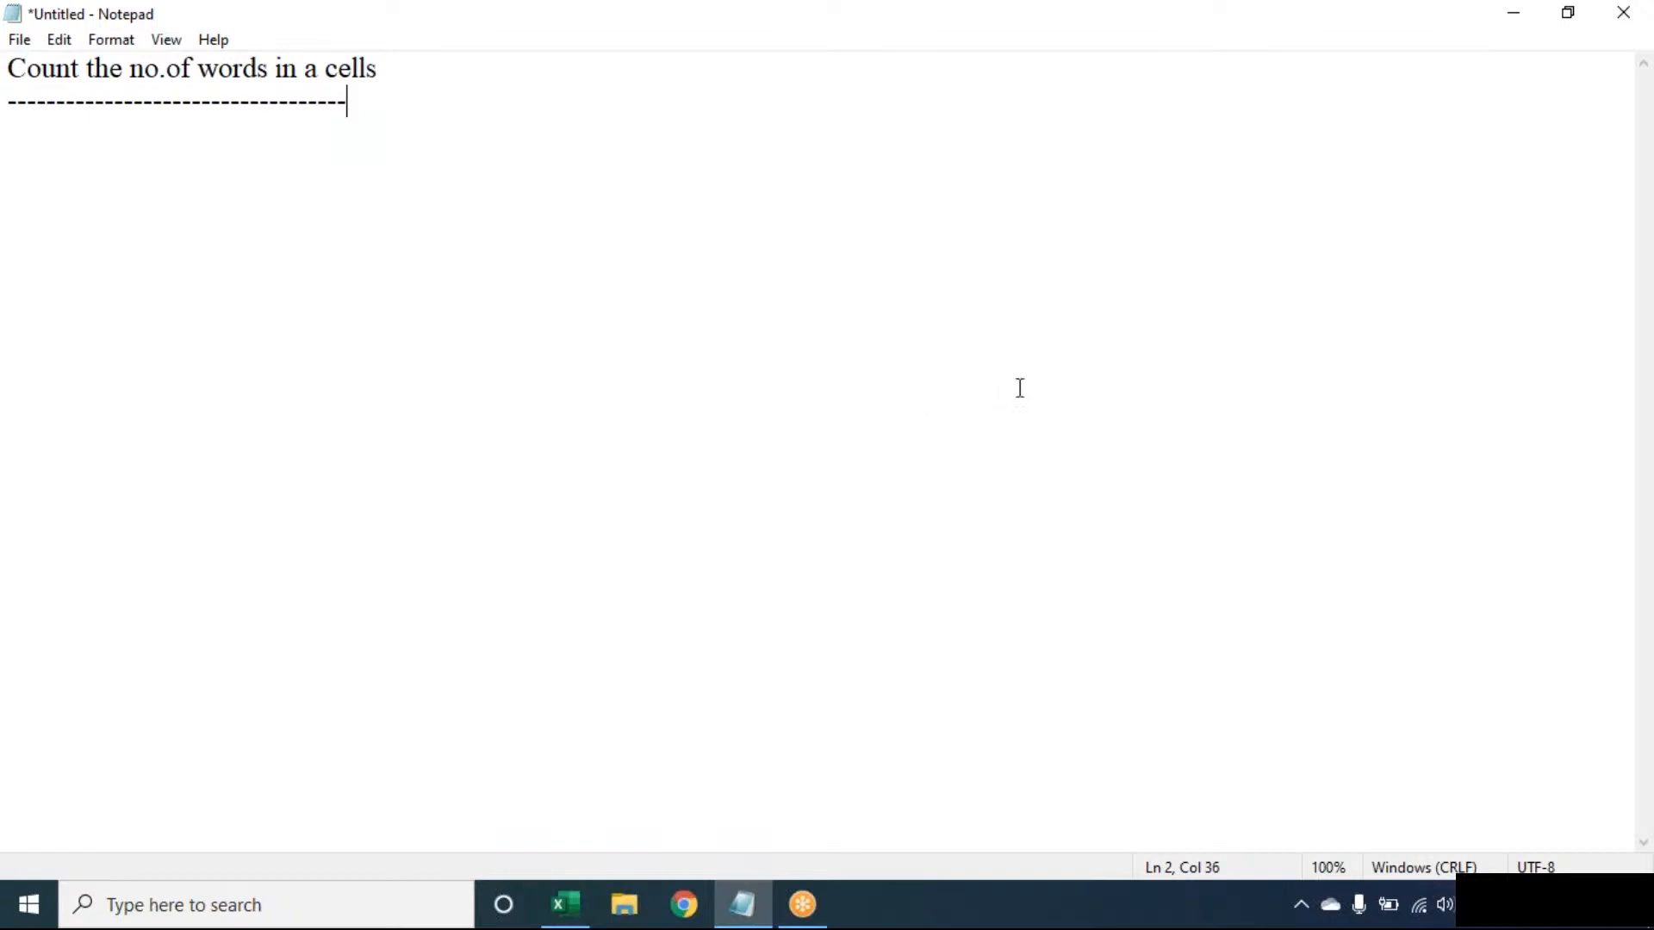
{"action": "left_click", "coordinate": [1152, 46]}
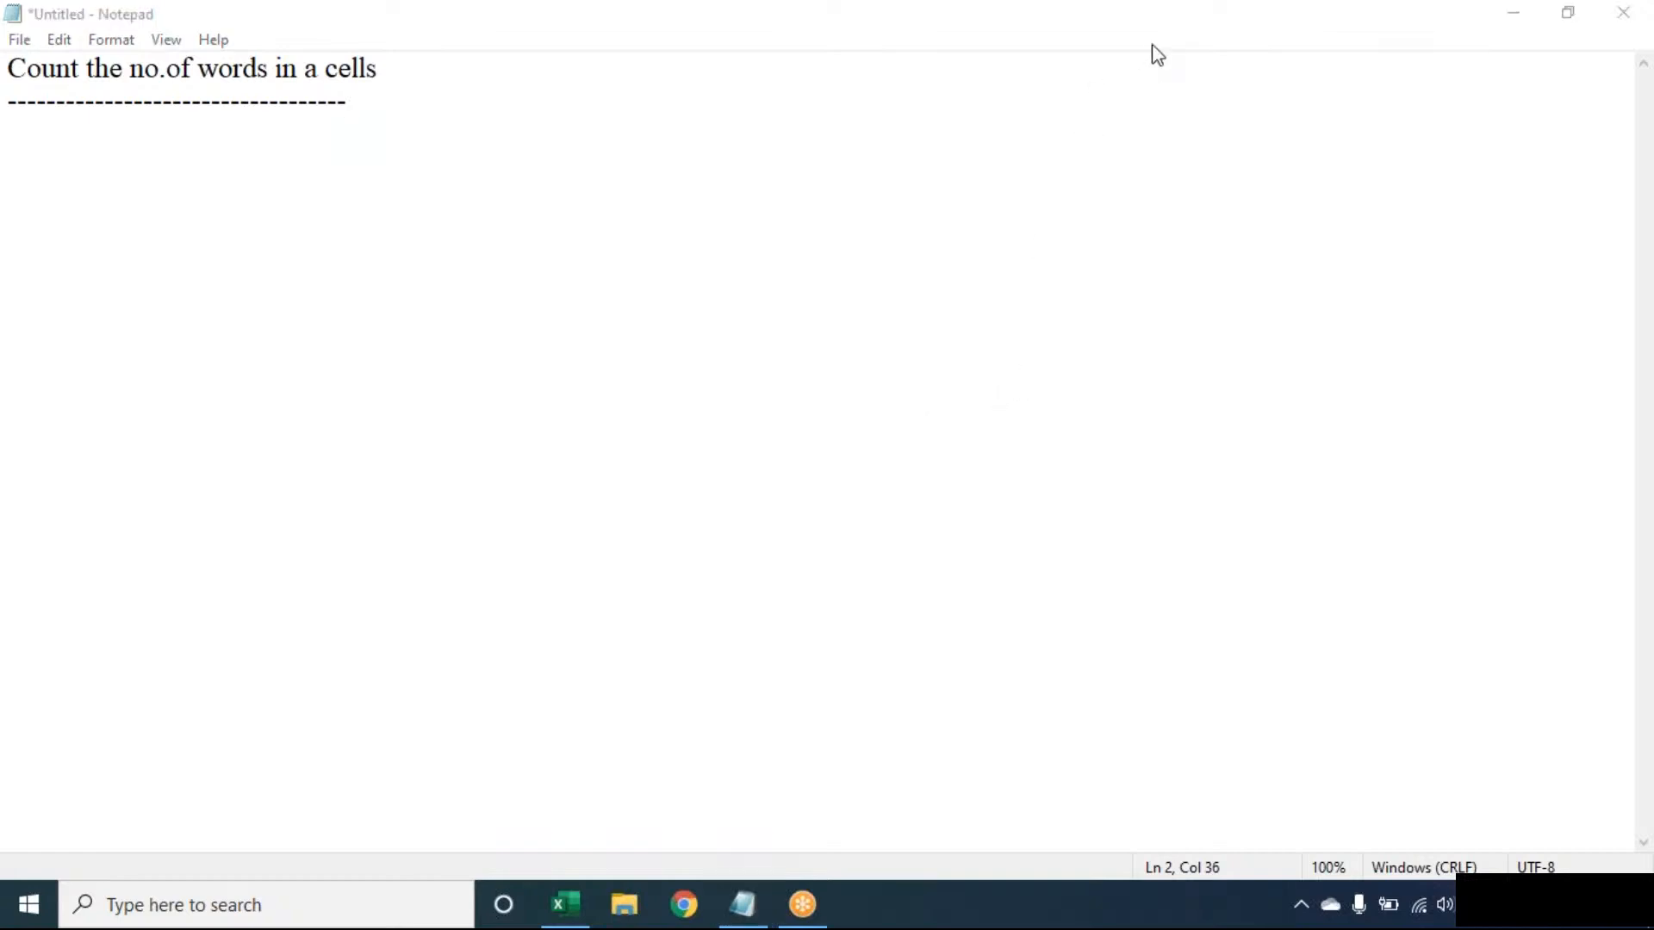
{"action": "left_click", "coordinate": [1227, 96]}
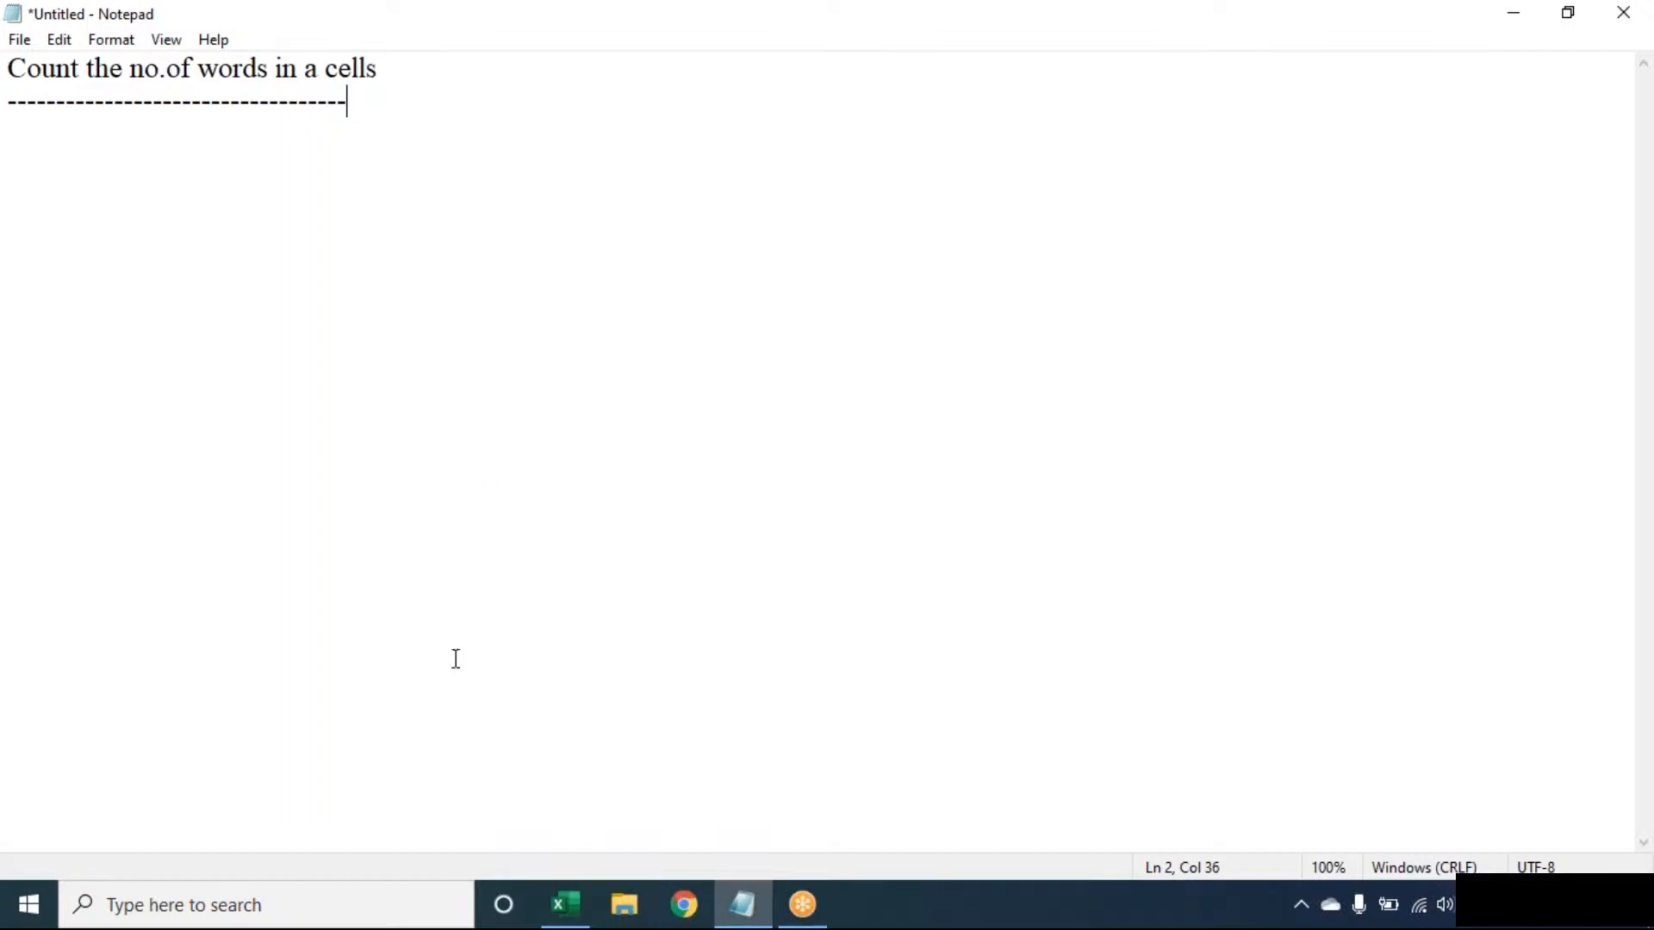
- Switch to the Excel workbook and set the worksheet zoom to 130%
{"action": "left_click", "coordinate": [564, 904]}
{"action": "key", "text": "alt"}
{"action": "type", "text": "wq1"}
{"action": "type", "text": "30"}
{"action": "key", "text": "Return"}
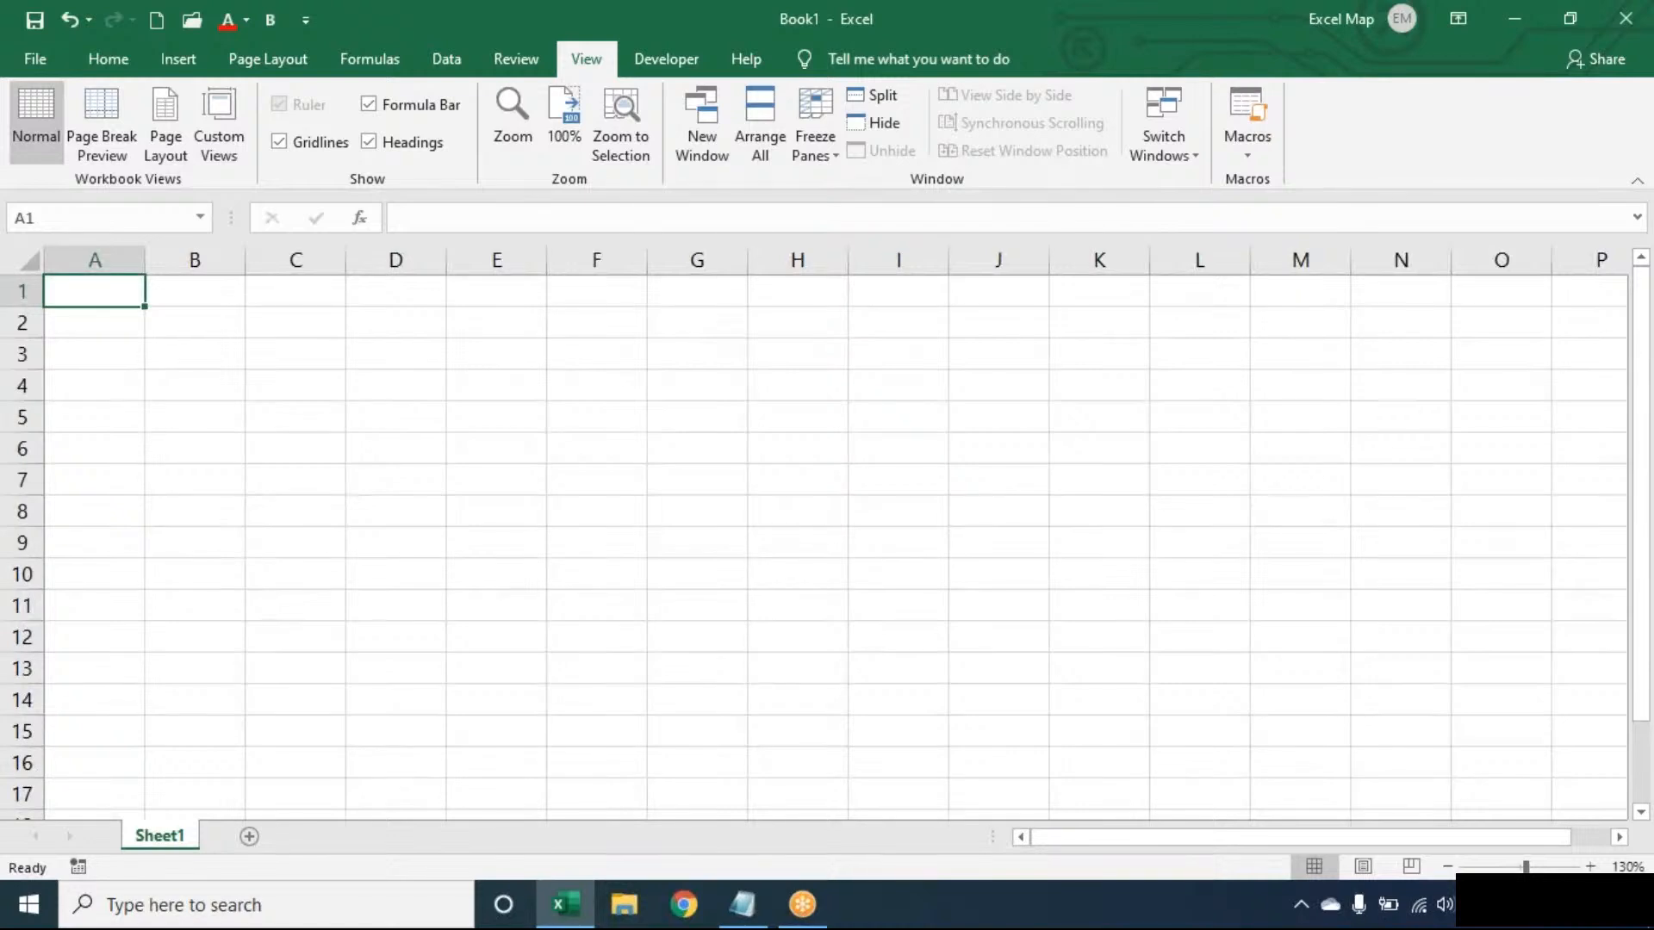
- Enter three sample texts in A1:A3: "SALWEEN TECH DSNR", a two-word full name, and "EXCEL"
{"action": "type", "text": "SALWEEN TECH DSNR"}
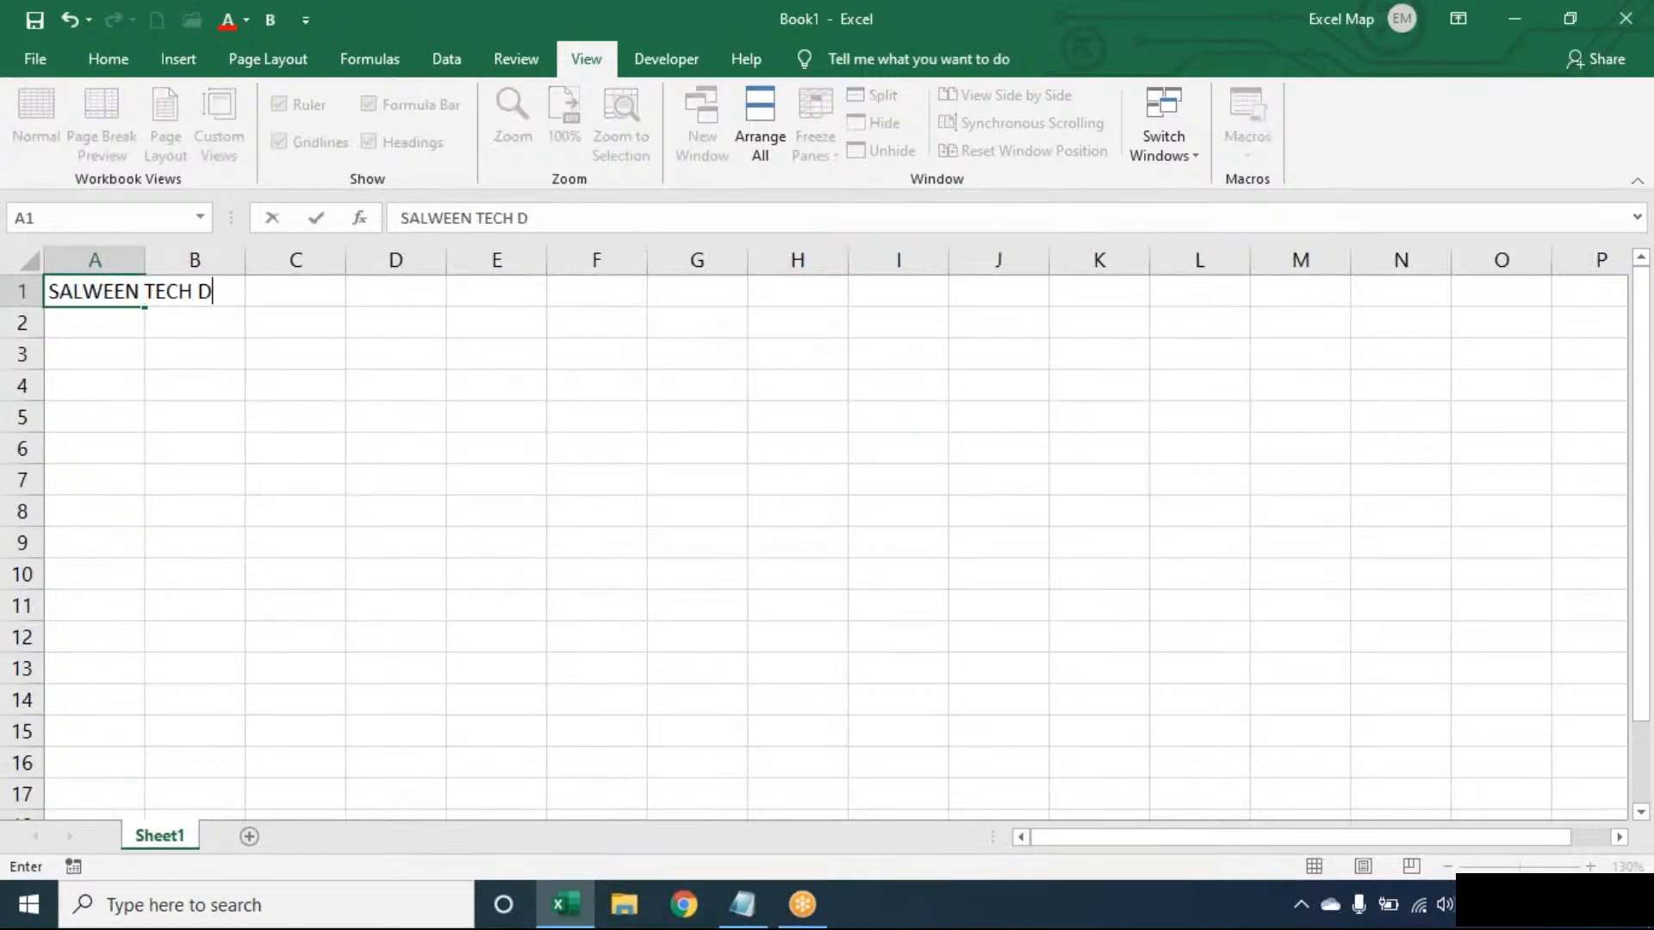
{"action": "key", "text": "Return"}
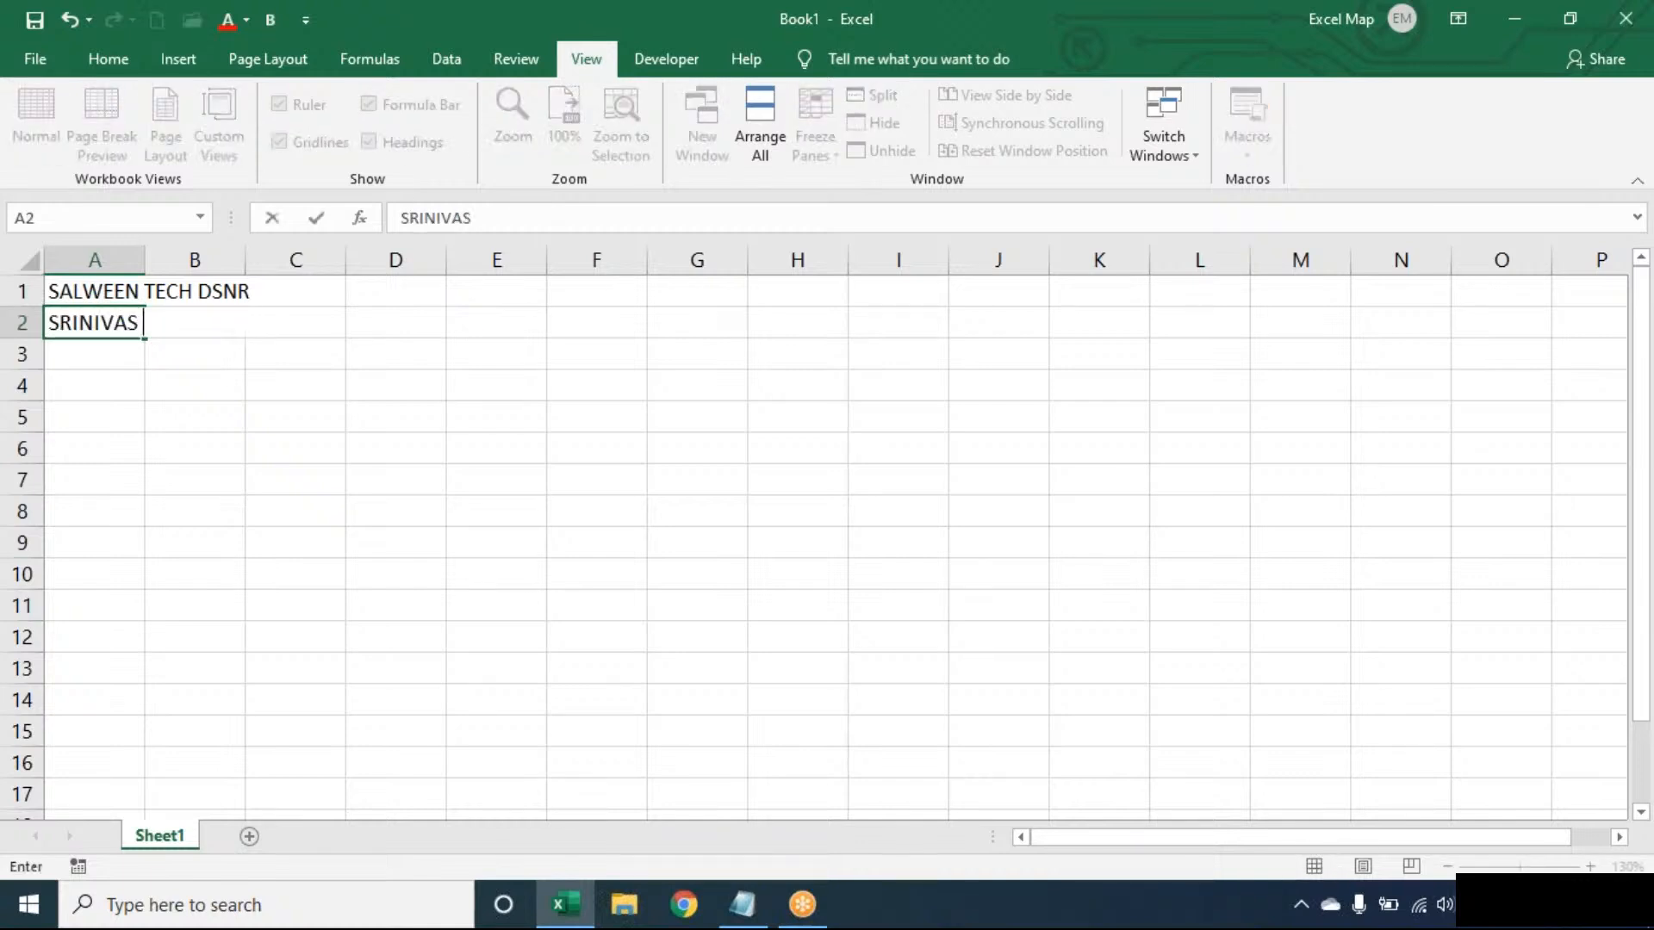
{"action": "key", "text": "Return"}
{"action": "type", "text": "EXCEL"}
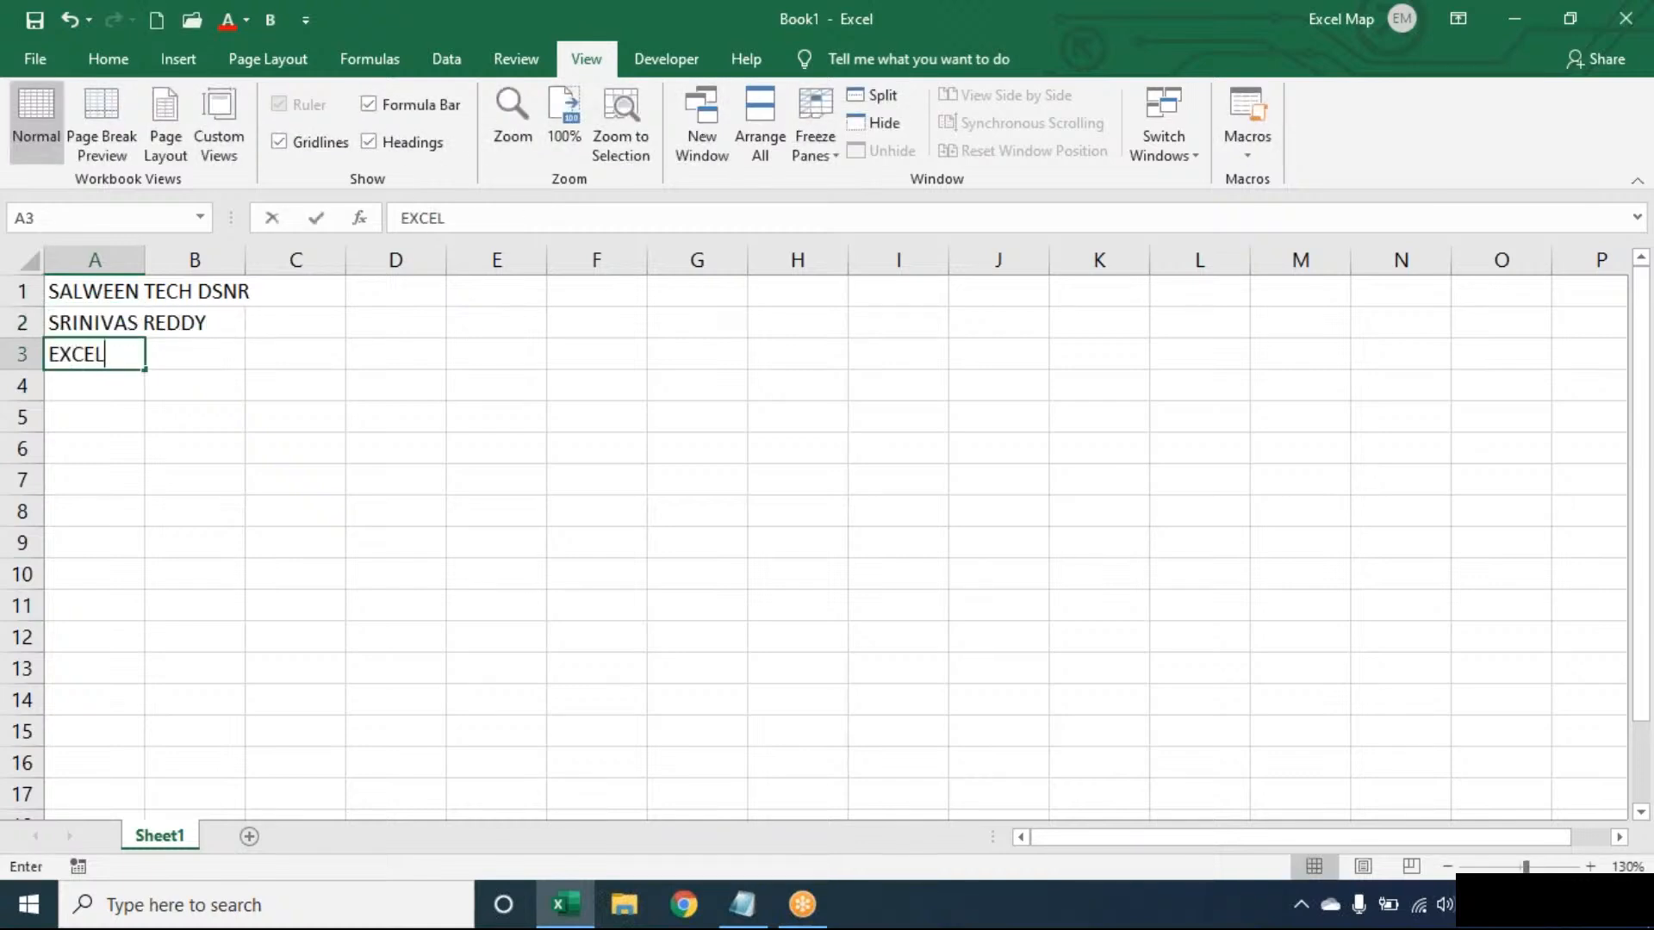
- Commit the last entry and autofit column A to the text in A1
{"action": "left_click", "coordinate": [95, 292]}
{"action": "key", "text": "alt+o"}
{"action": "key", "text": "c"}
{"action": "key", "text": "a"}
{"action": "key", "text": "Right"}
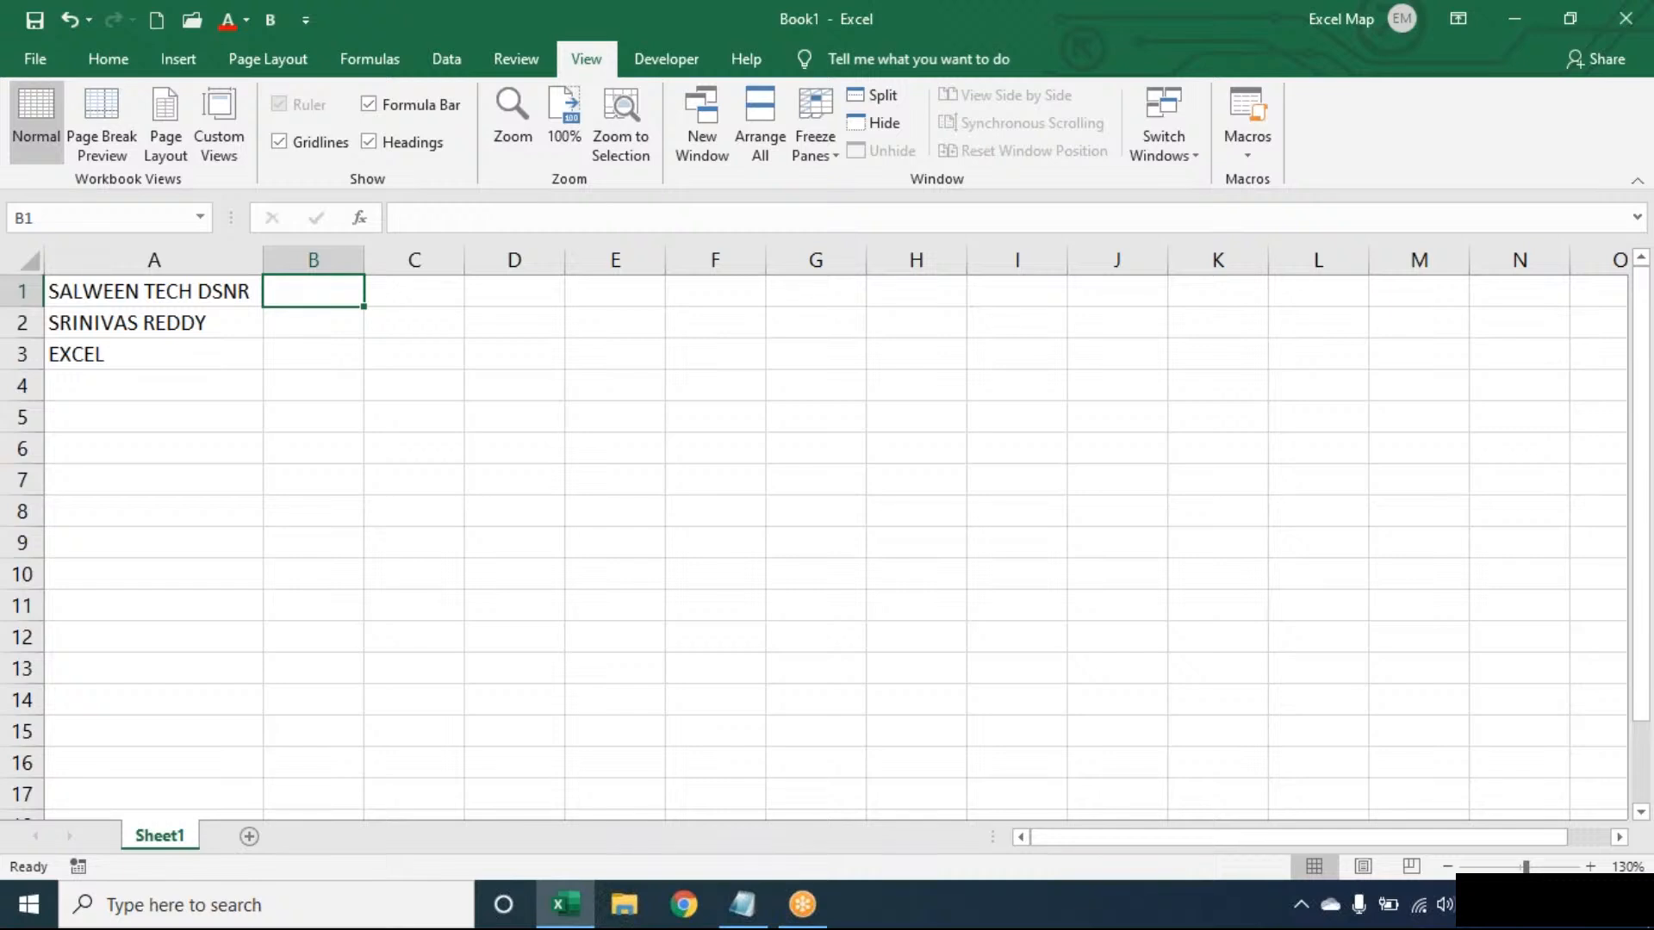
- Review the entries in A1:A3 to compare the number of words and spaces in each cell
{"action": "left_click", "coordinate": [233, 359]}
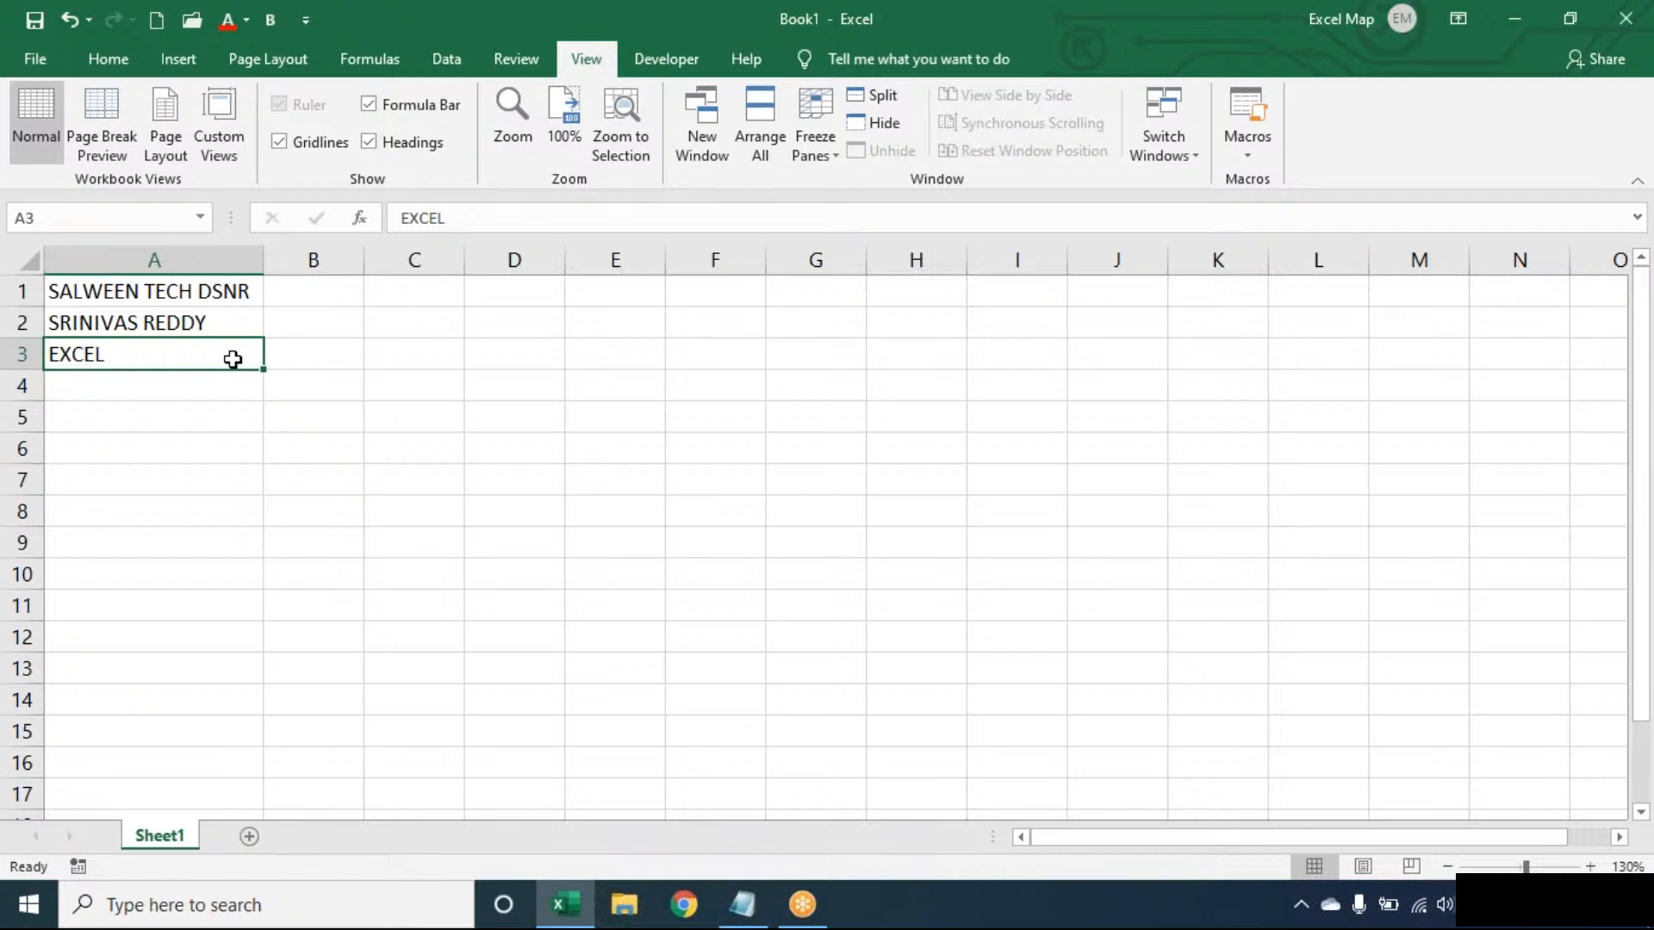
{"action": "key", "text": "Up"}
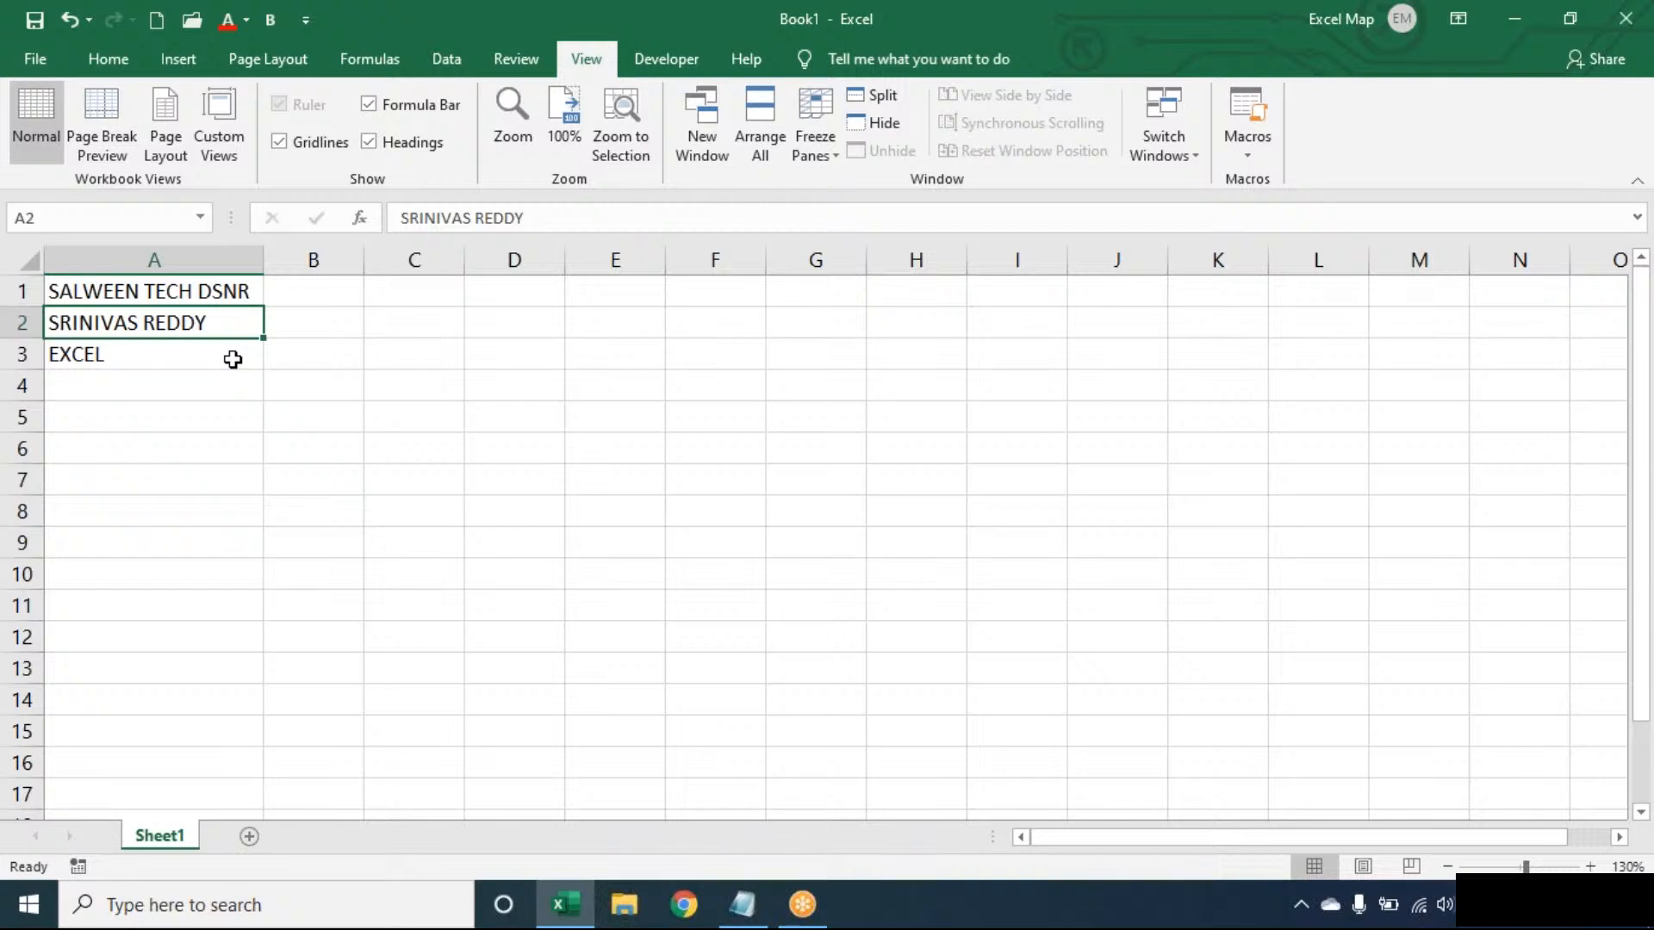
{"action": "key", "text": "Up"}
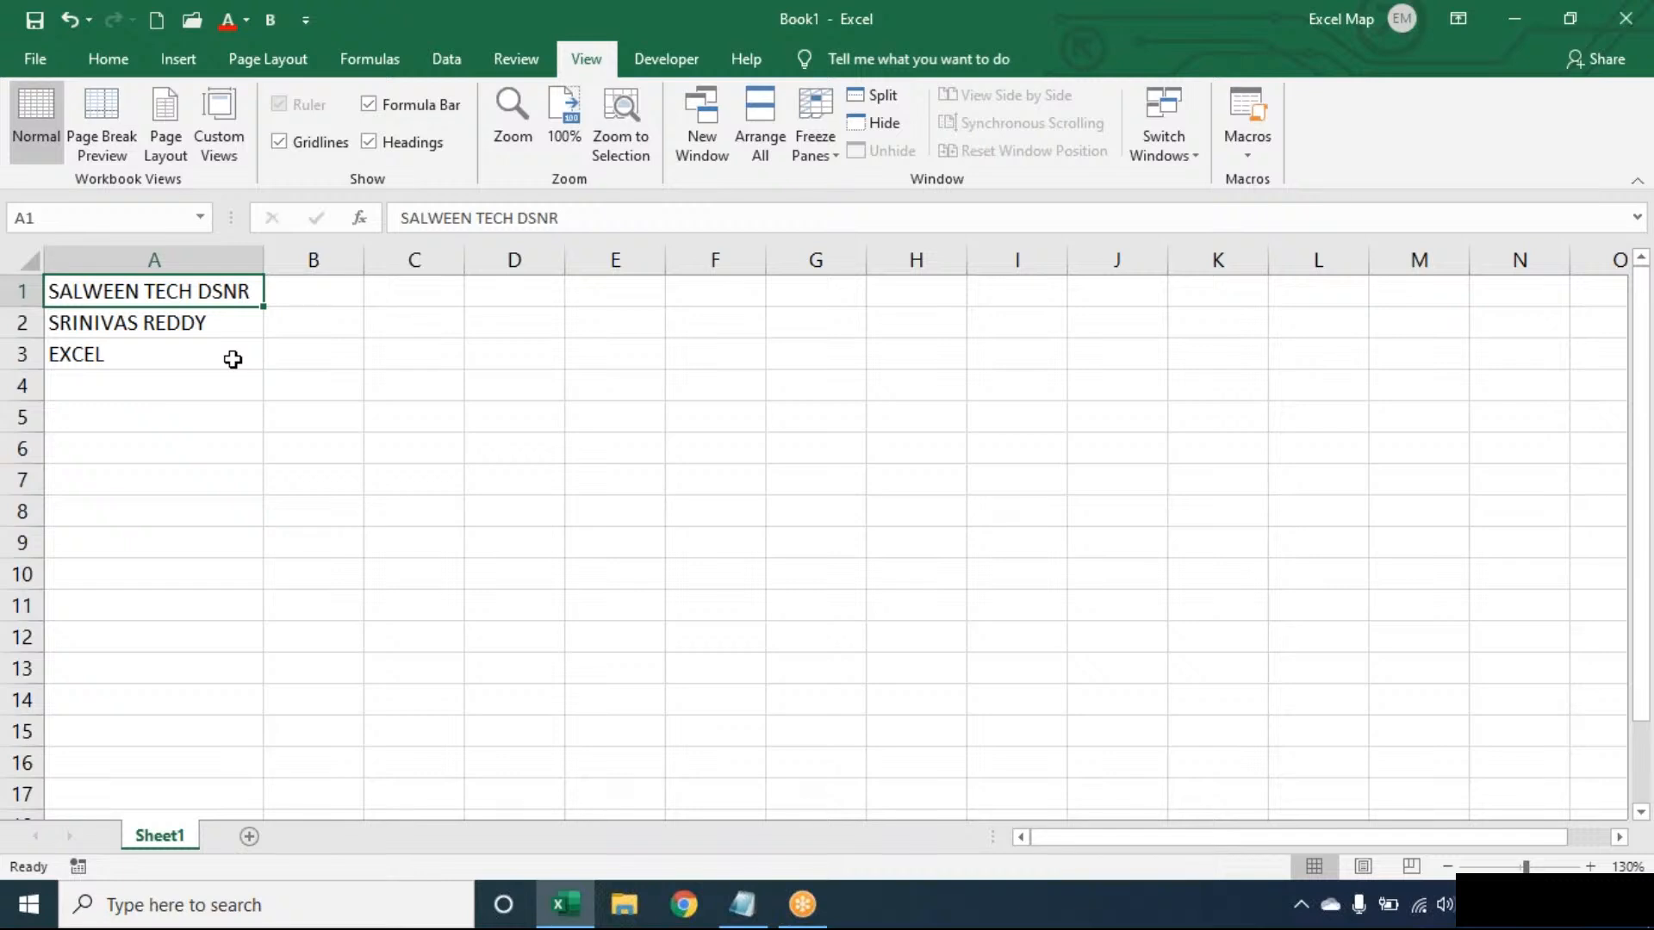
{"action": "left_click", "coordinate": [232, 359]}
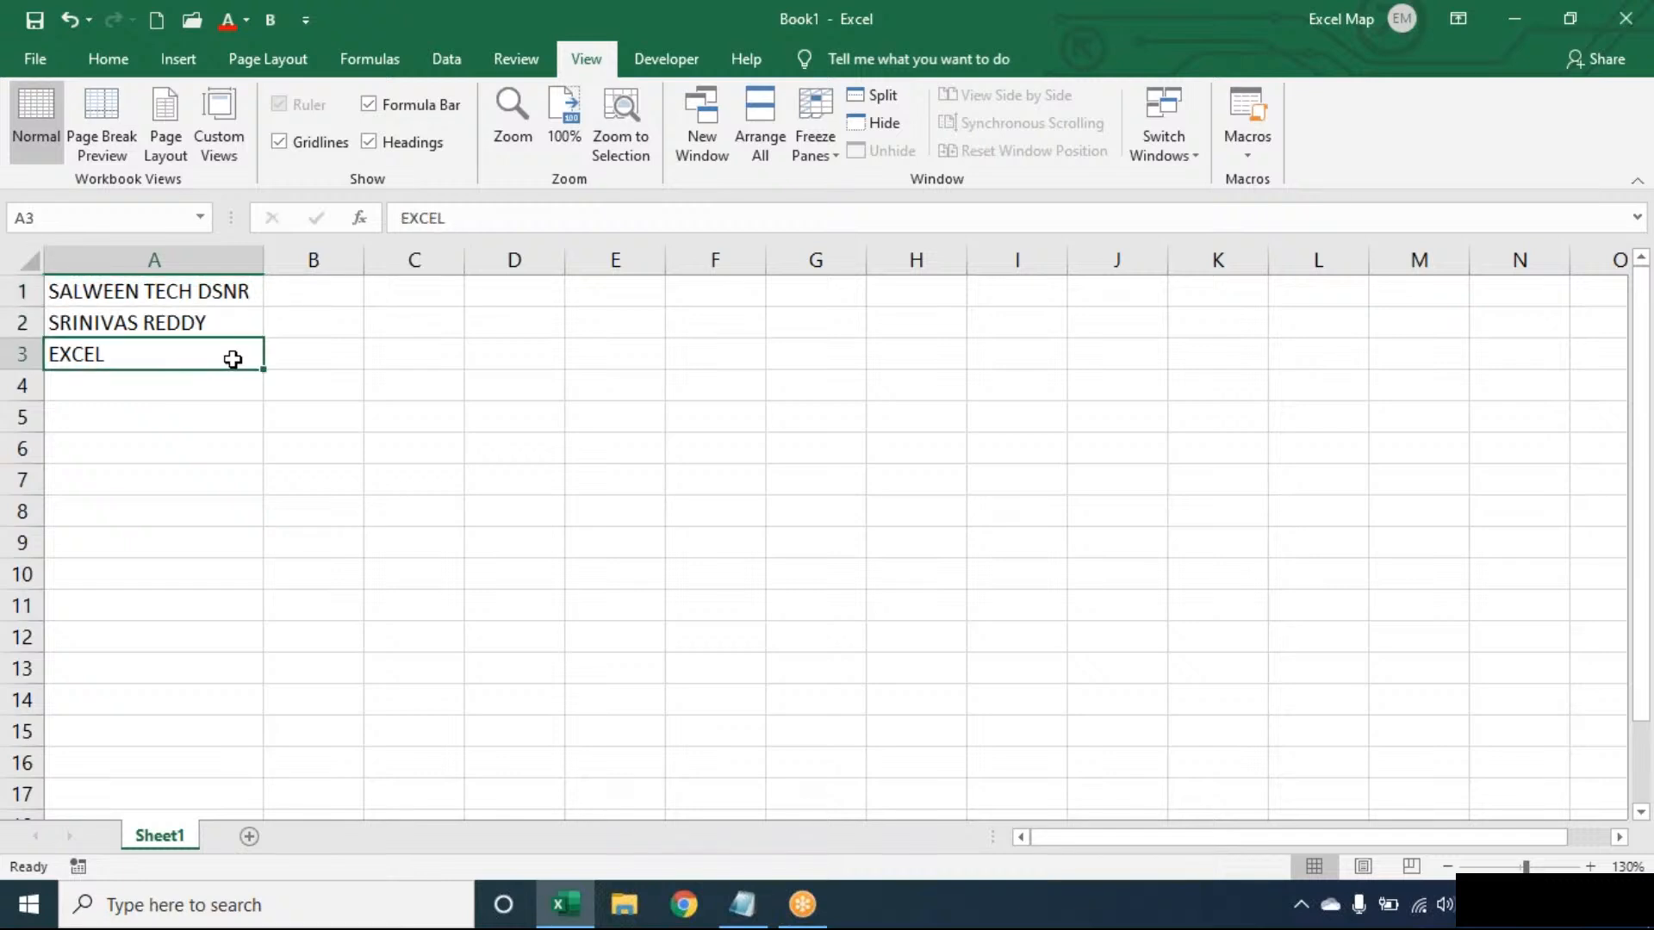
{"action": "key", "text": "Up"}
{"action": "key", "text": "Up"}
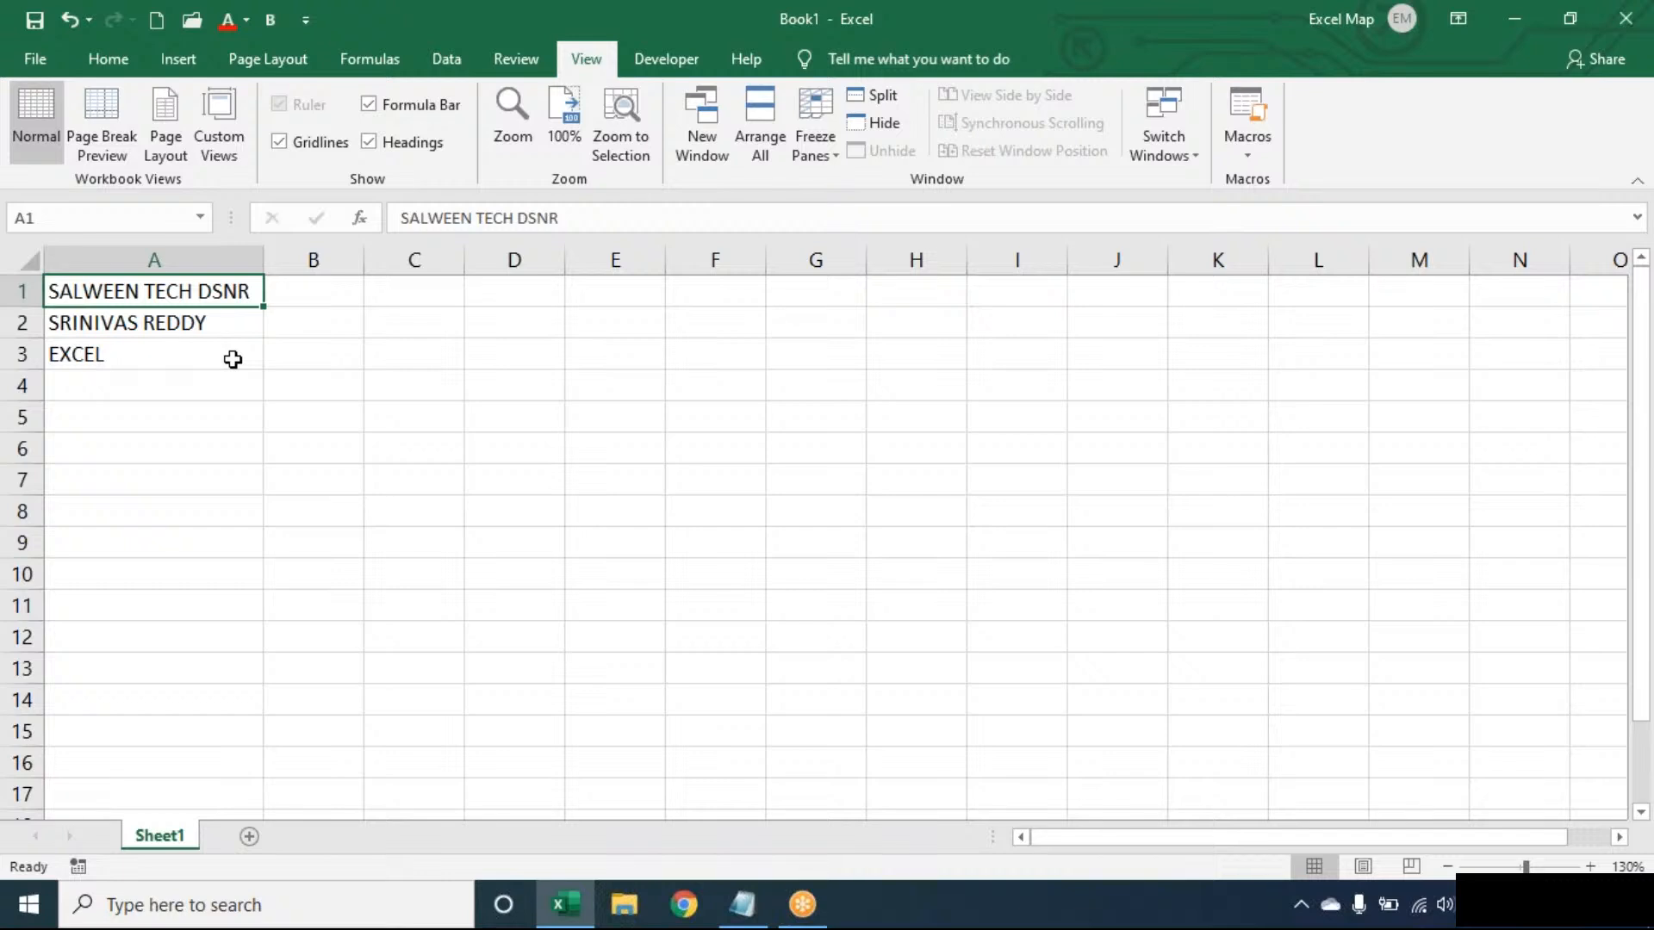
- Enter =LEN(A1) in C1 to get the total character count of the first text
{"action": "key", "text": "Right"}
{"action": "key", "text": "Right"}
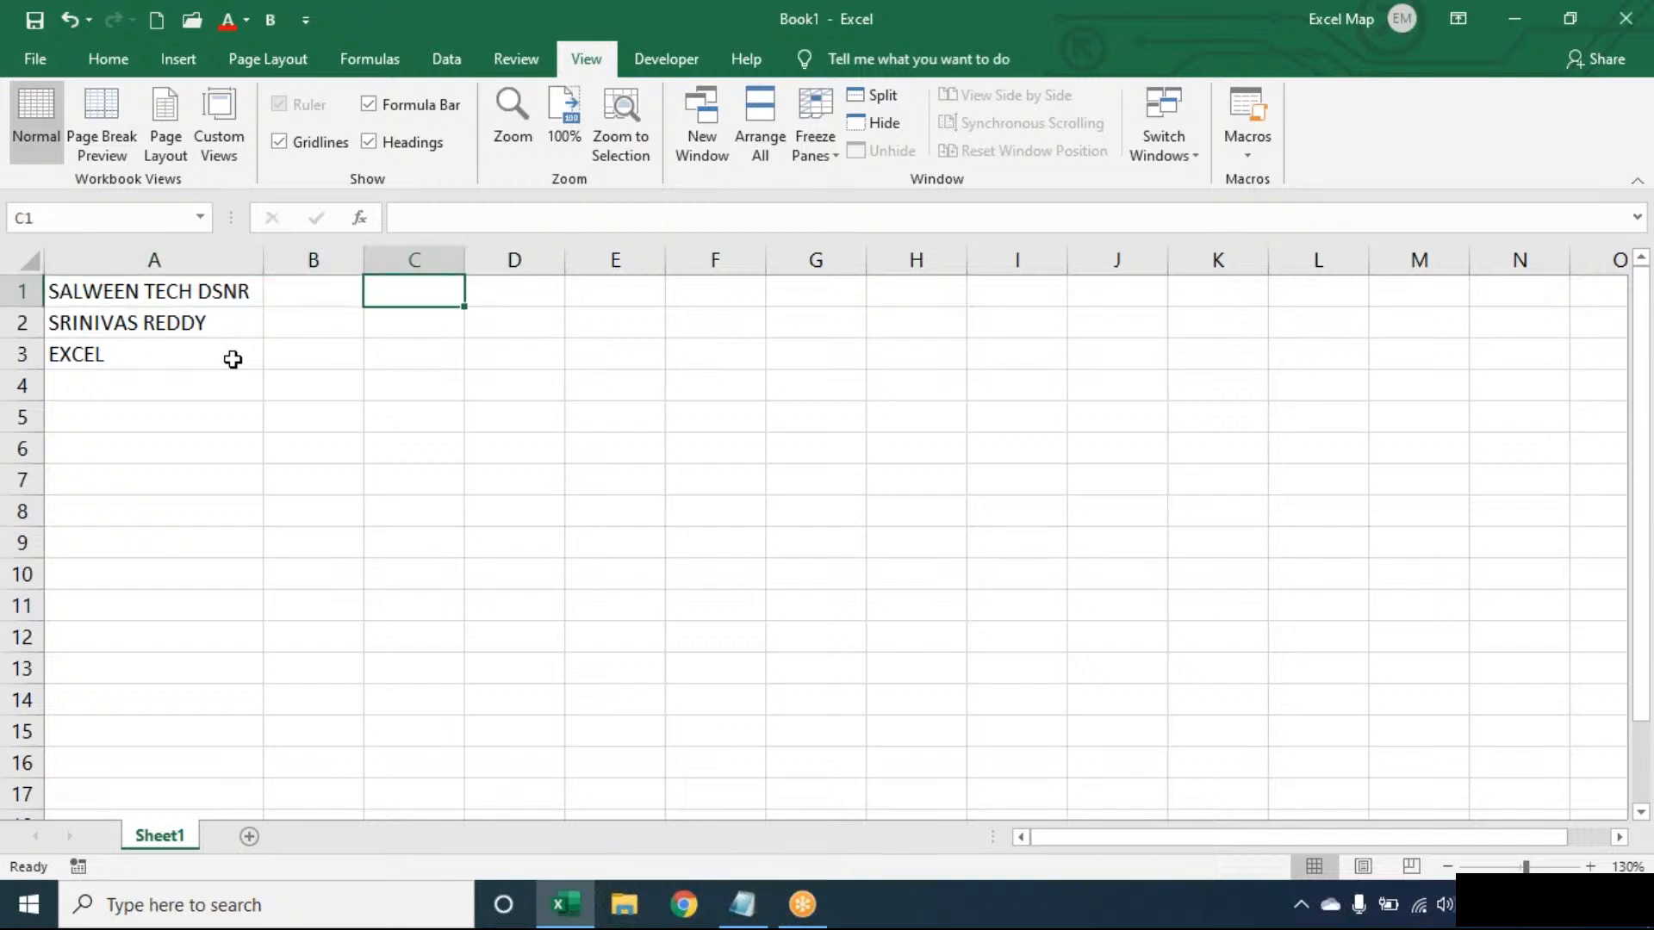
{"action": "type", "text": "="}
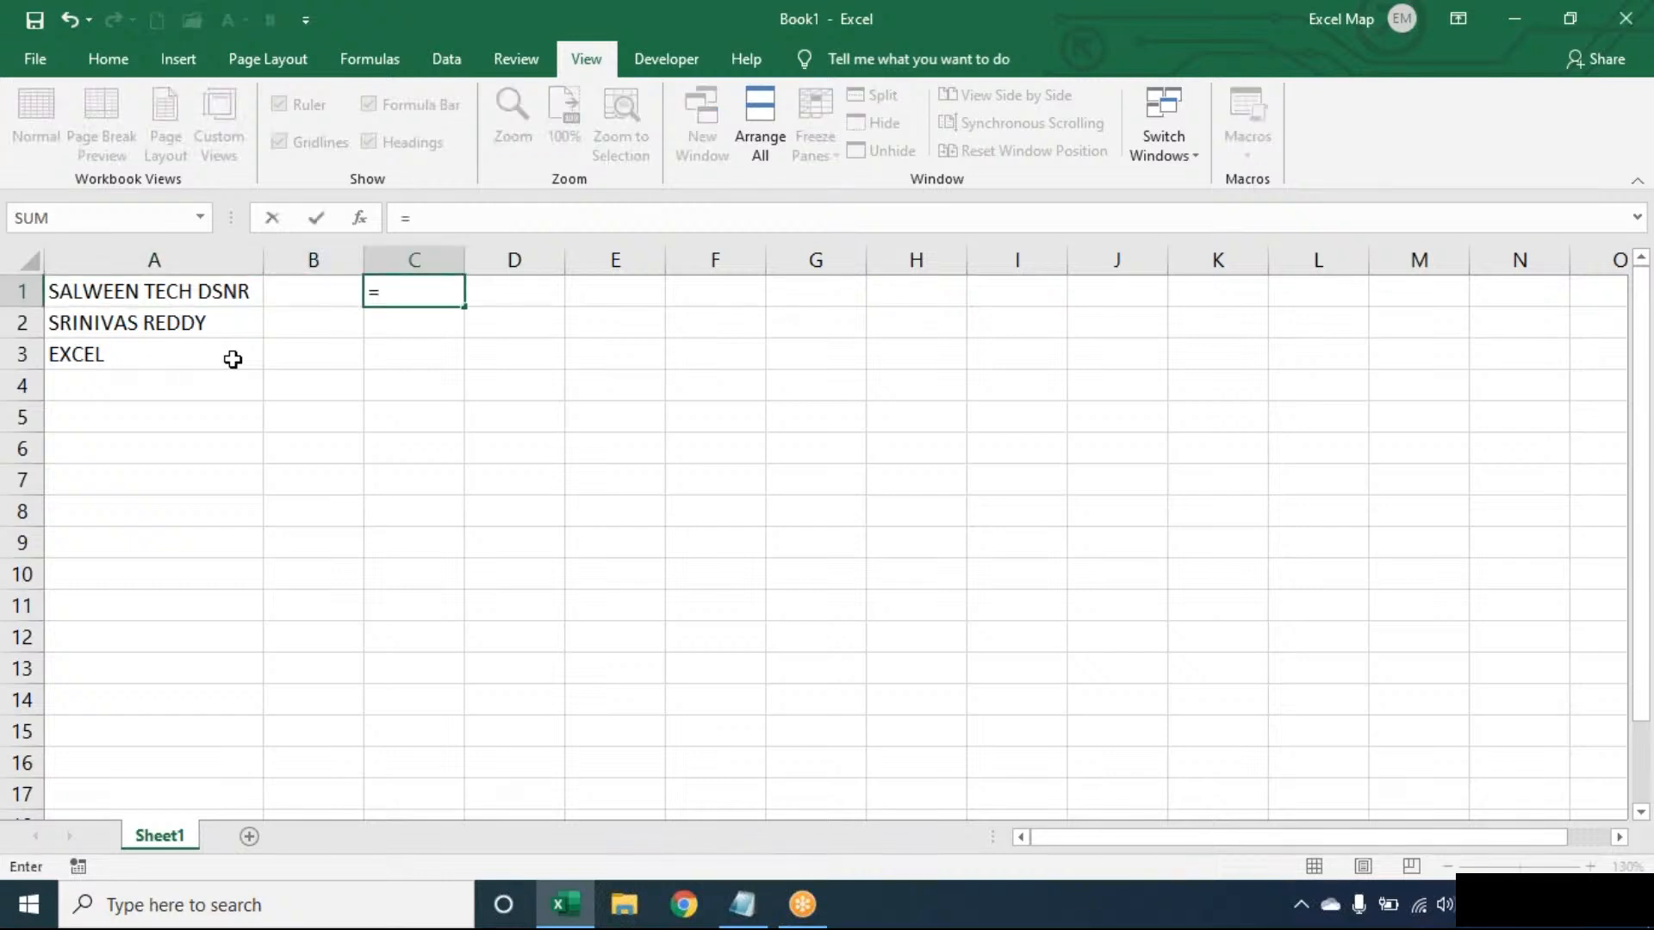
{"action": "type", "text": "LEN(A1)"}
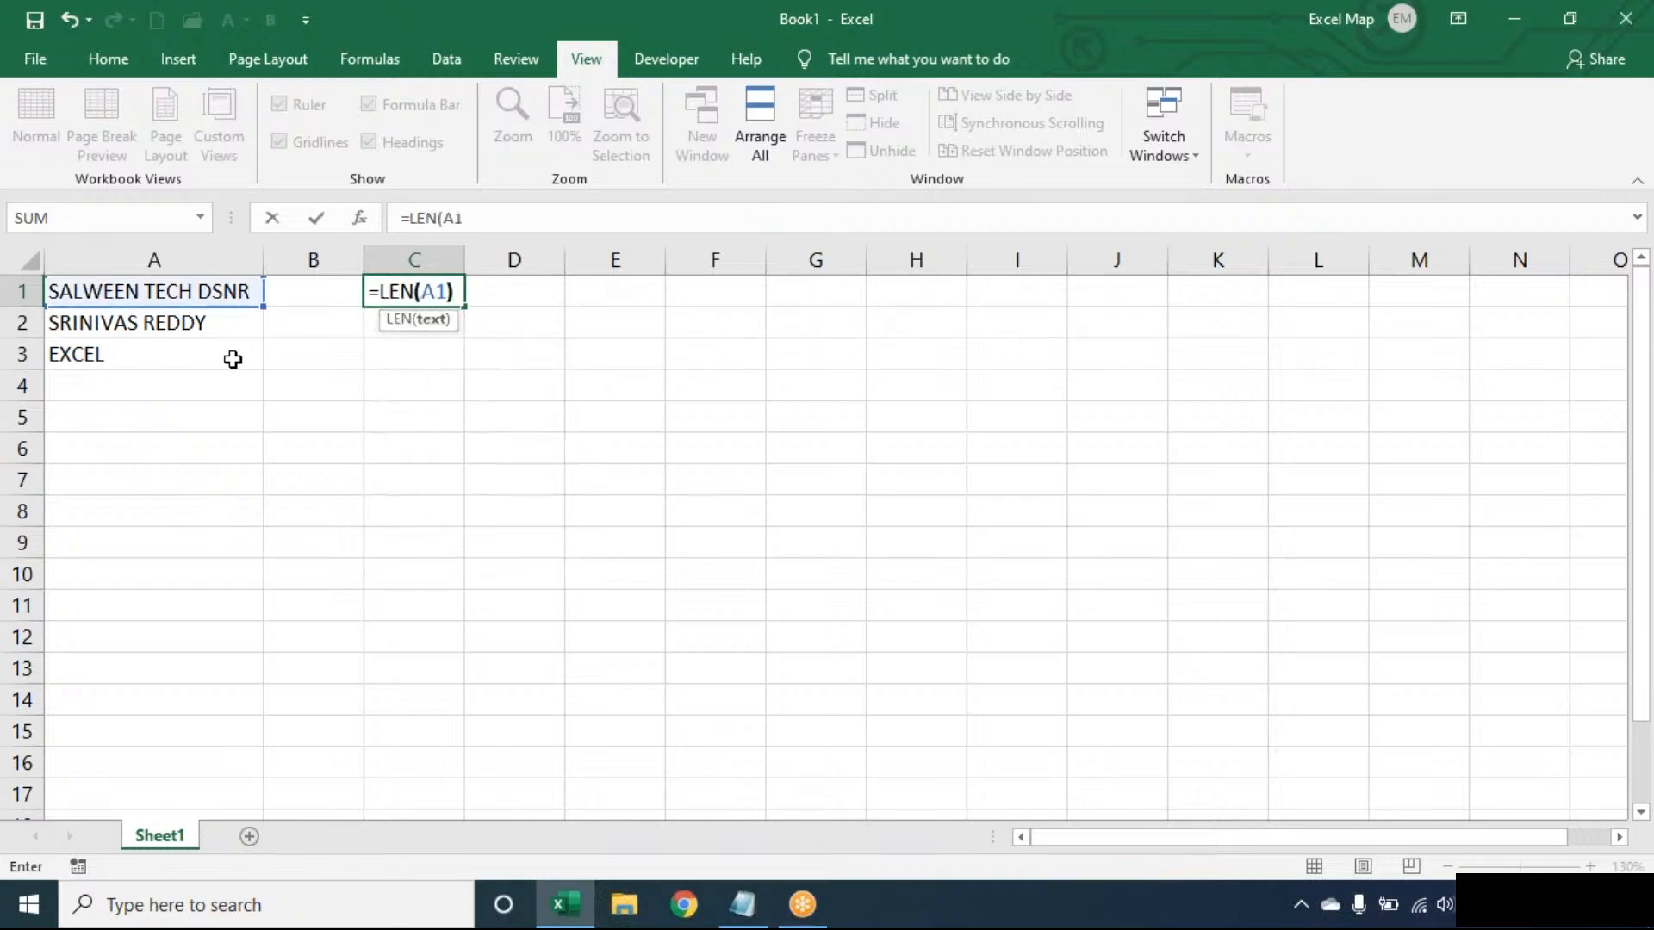
{"action": "key", "text": "Tab"}
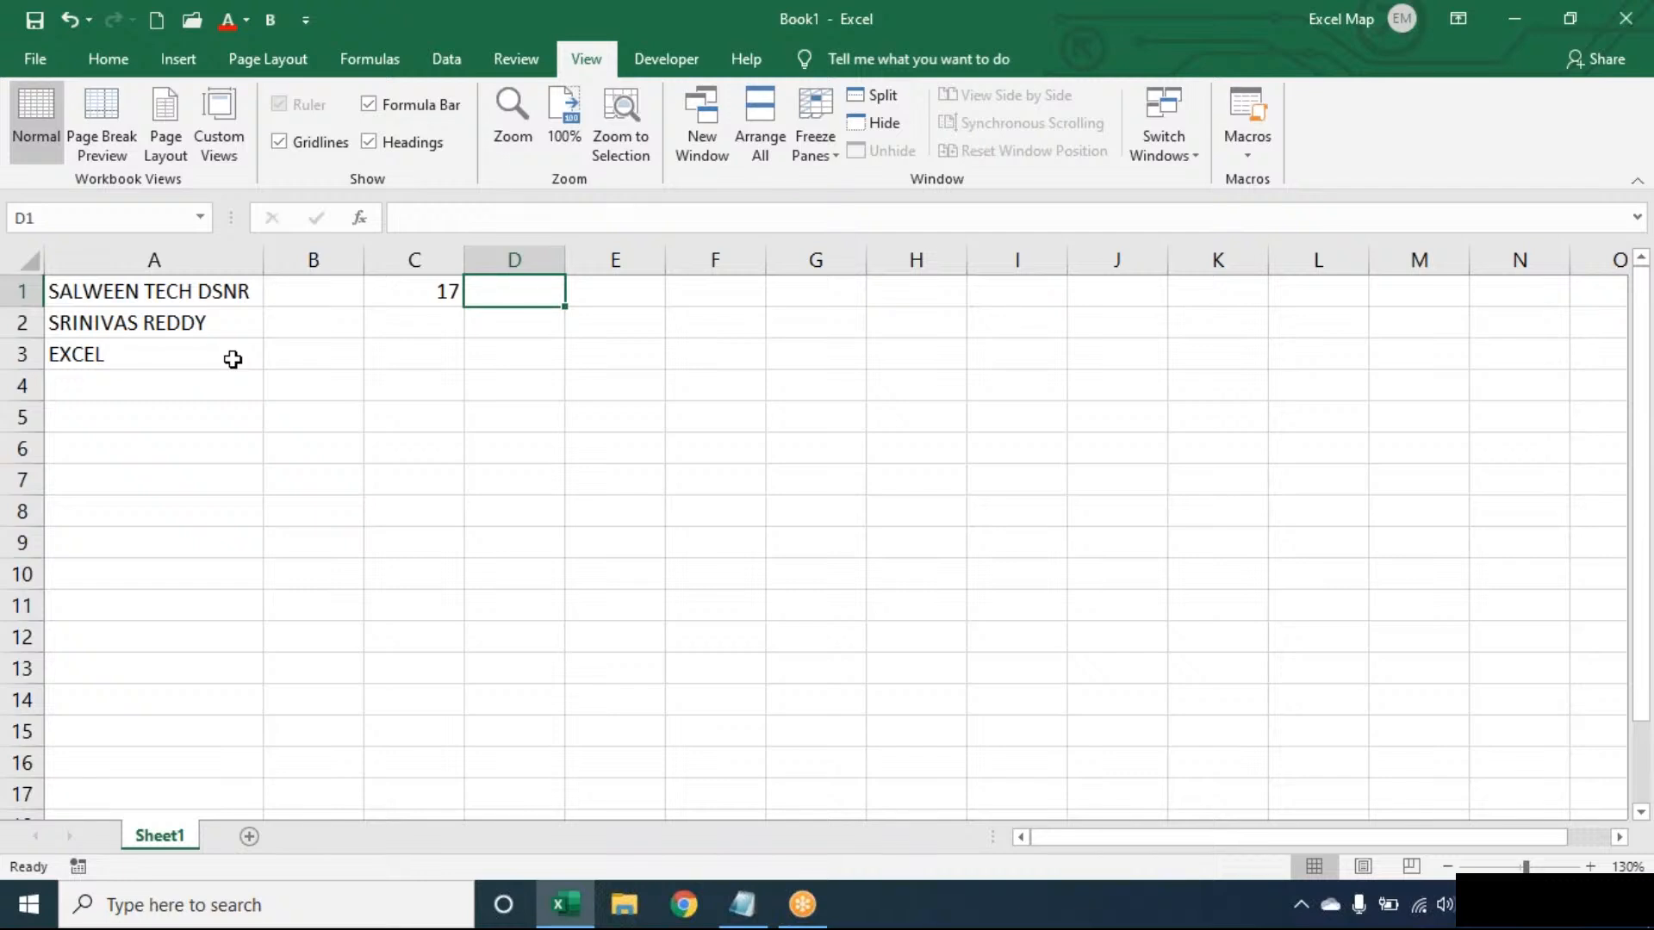
- Enter =SUBSTITUTE(A1," ","") in D1 to strip the spaces from the first text
{"action": "type", "text": "=SUBSTITUTE("}
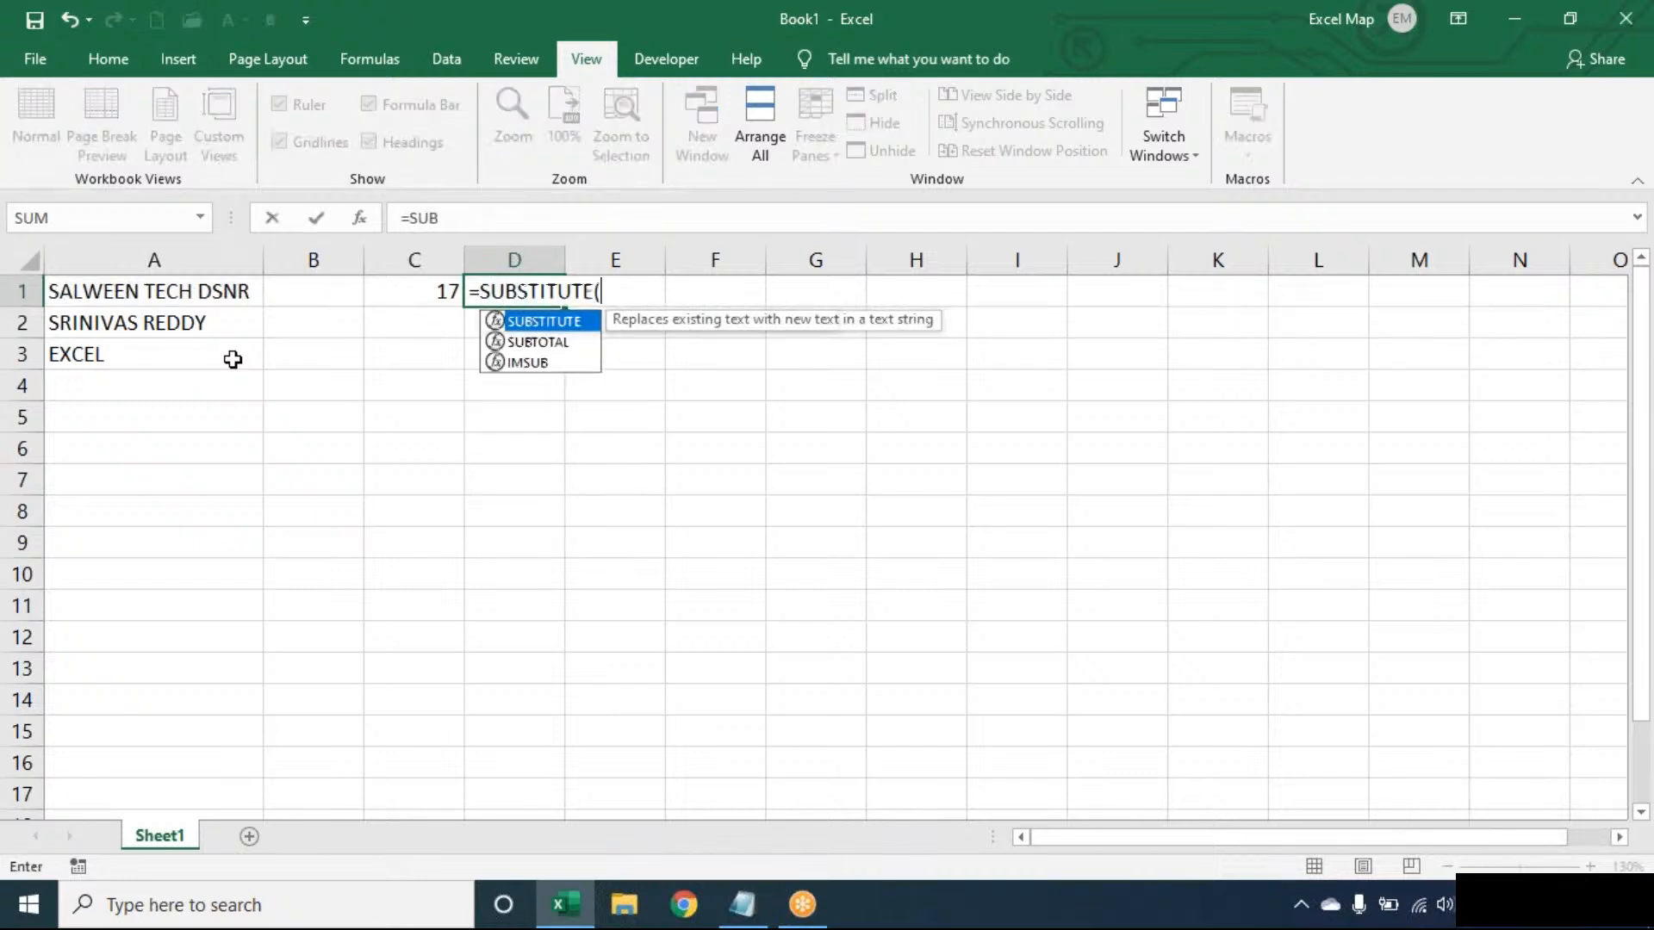
{"action": "key", "text": "Left"}
{"action": "key", "text": "Left"}
{"action": "key", "text": "Left"}
{"action": "type", "text": ",\" \","}
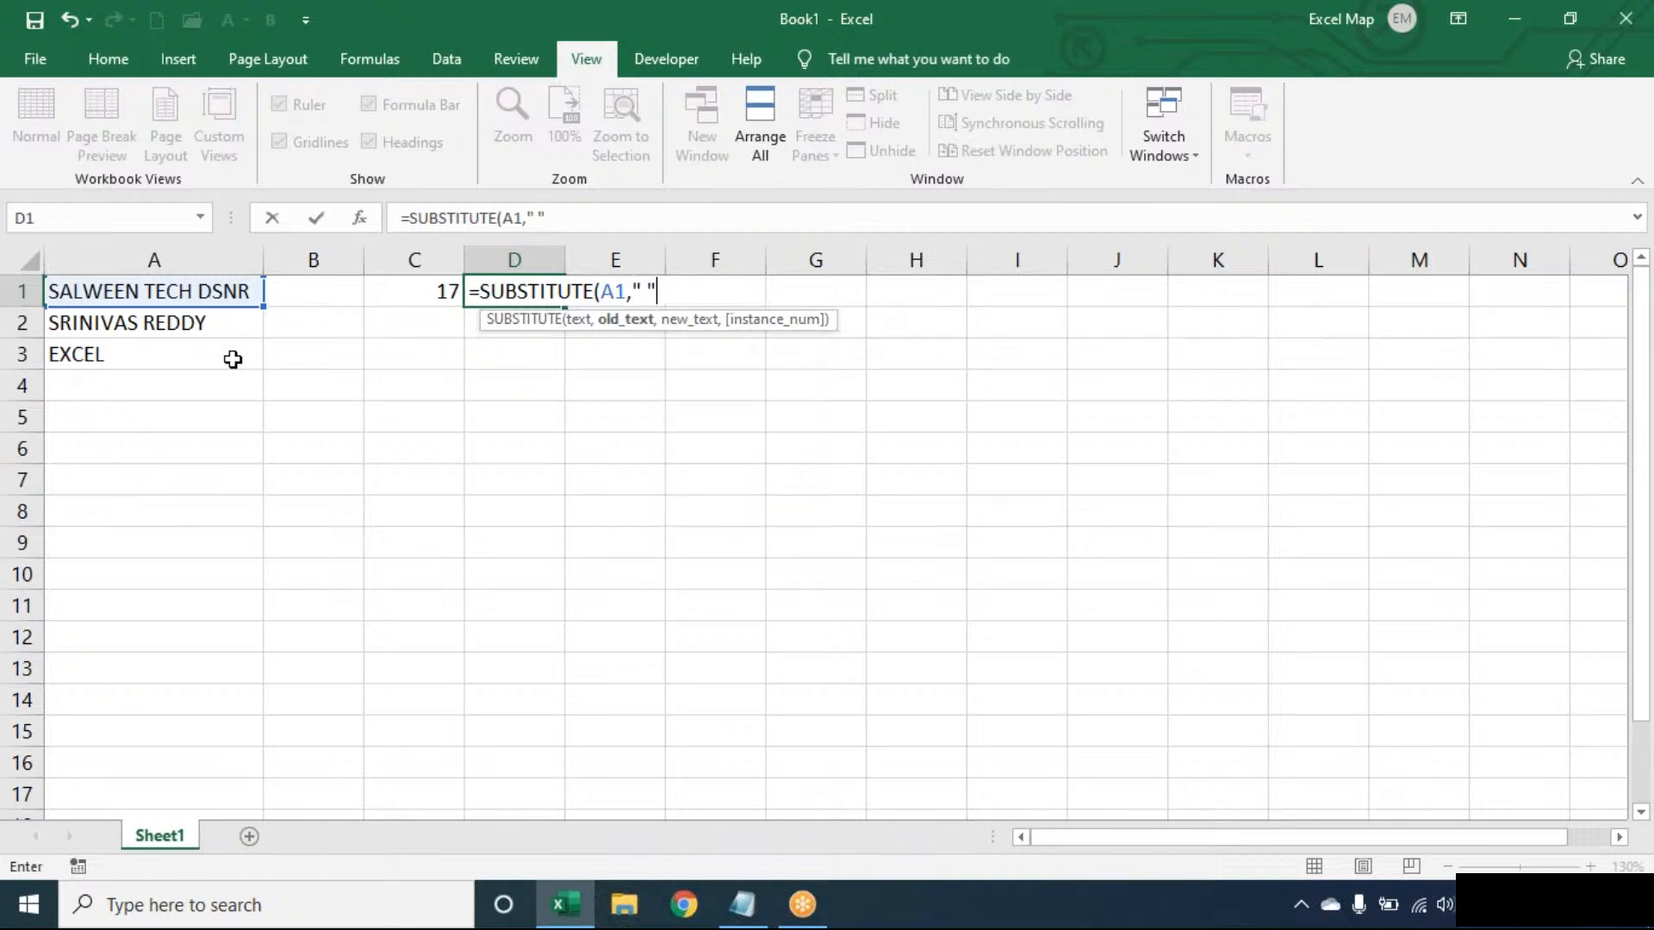
{"action": "type", "text": "\"\")"}
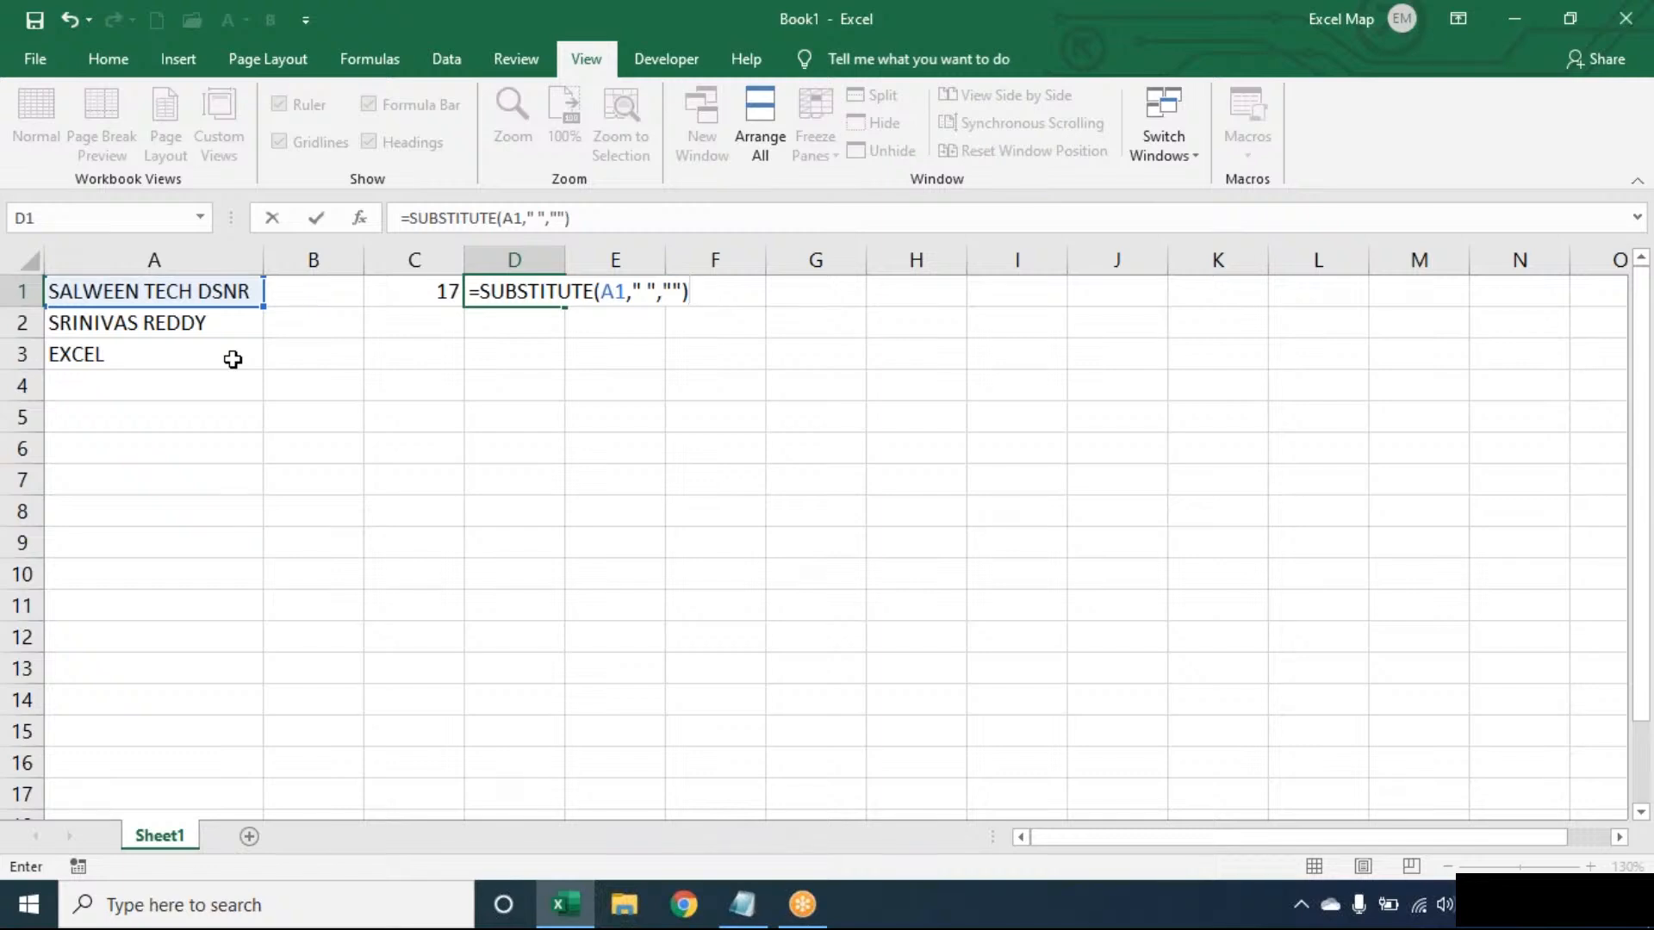
{"action": "key", "text": "Left"}
{"action": "key", "text": "Left"}
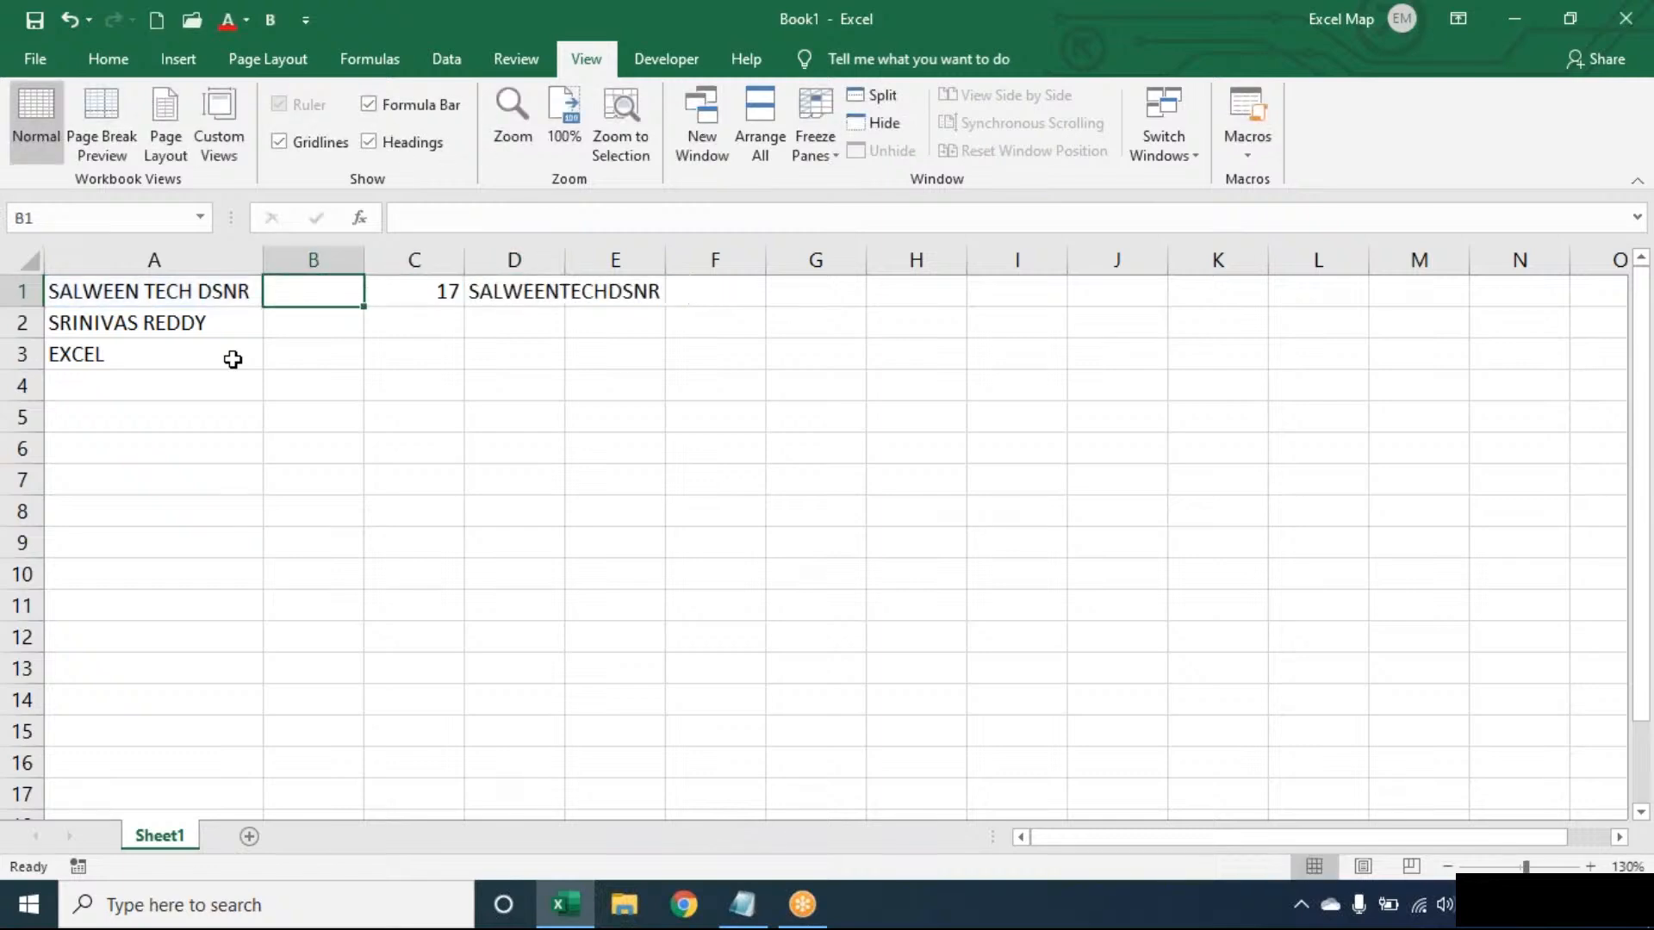
- Wrap the D1 formula in LEN so it reads =LEN(SUBSTITUTE(A1," ",""))
{"action": "double_click", "coordinate": [517, 291]}
{"action": "left_click", "coordinate": [483, 291]}
{"action": "type", "text": "LEN(SUBSTITUTE(A1,\" \",\""}
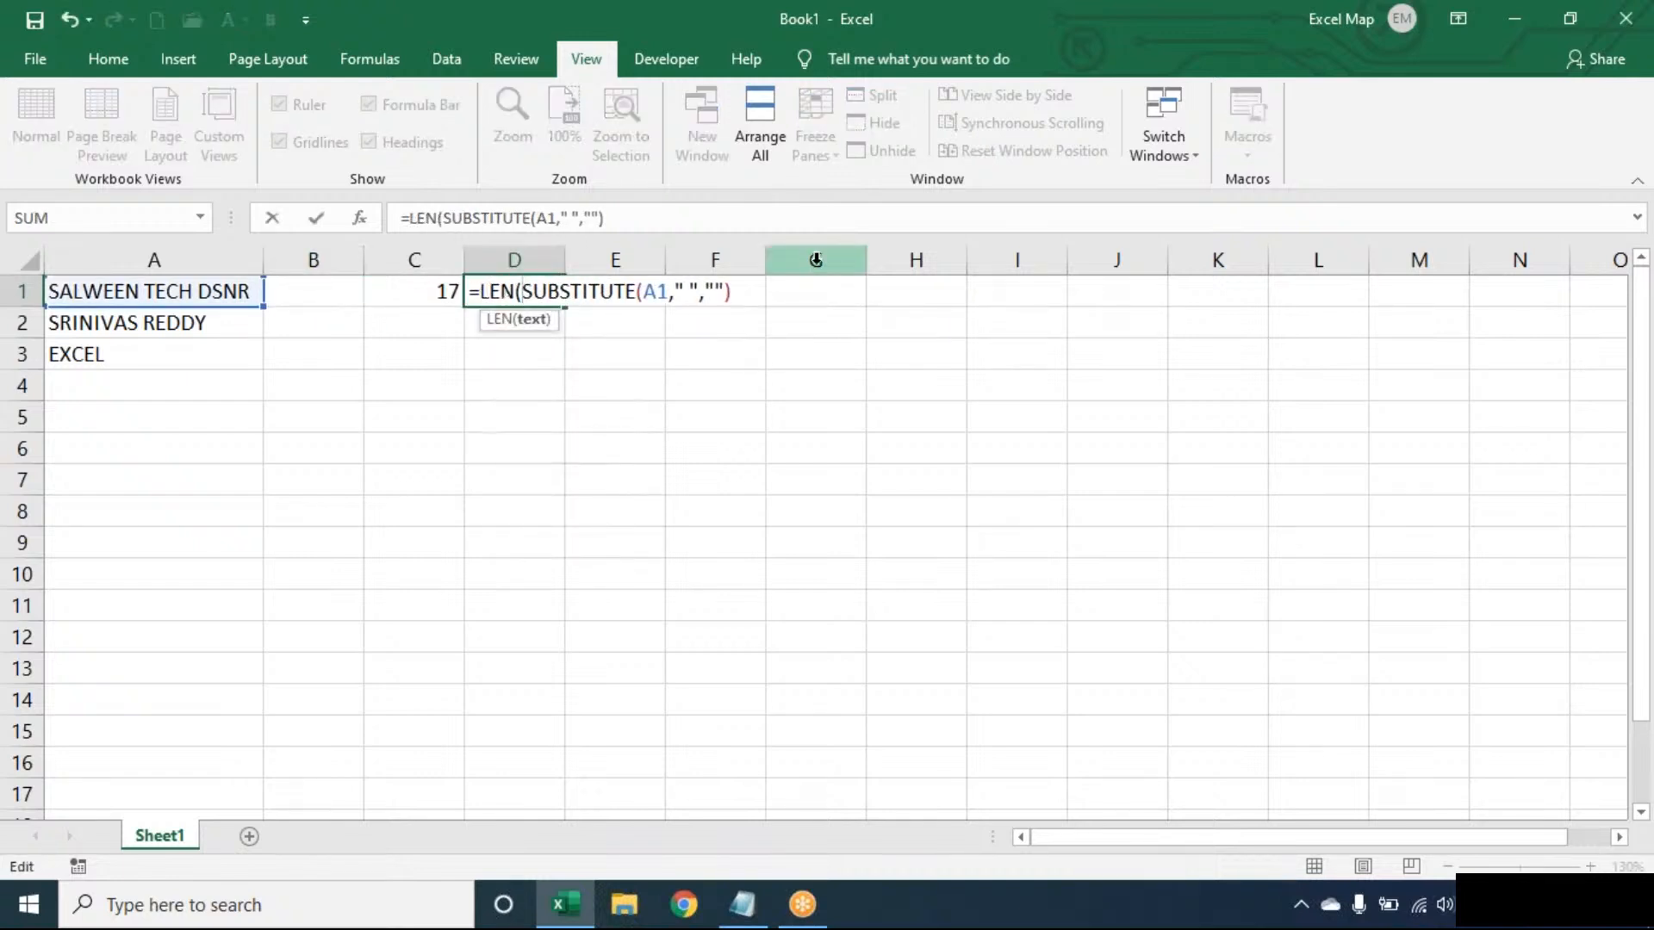
{"action": "left_click", "coordinate": [752, 290]}
{"action": "type", "text": ")"}
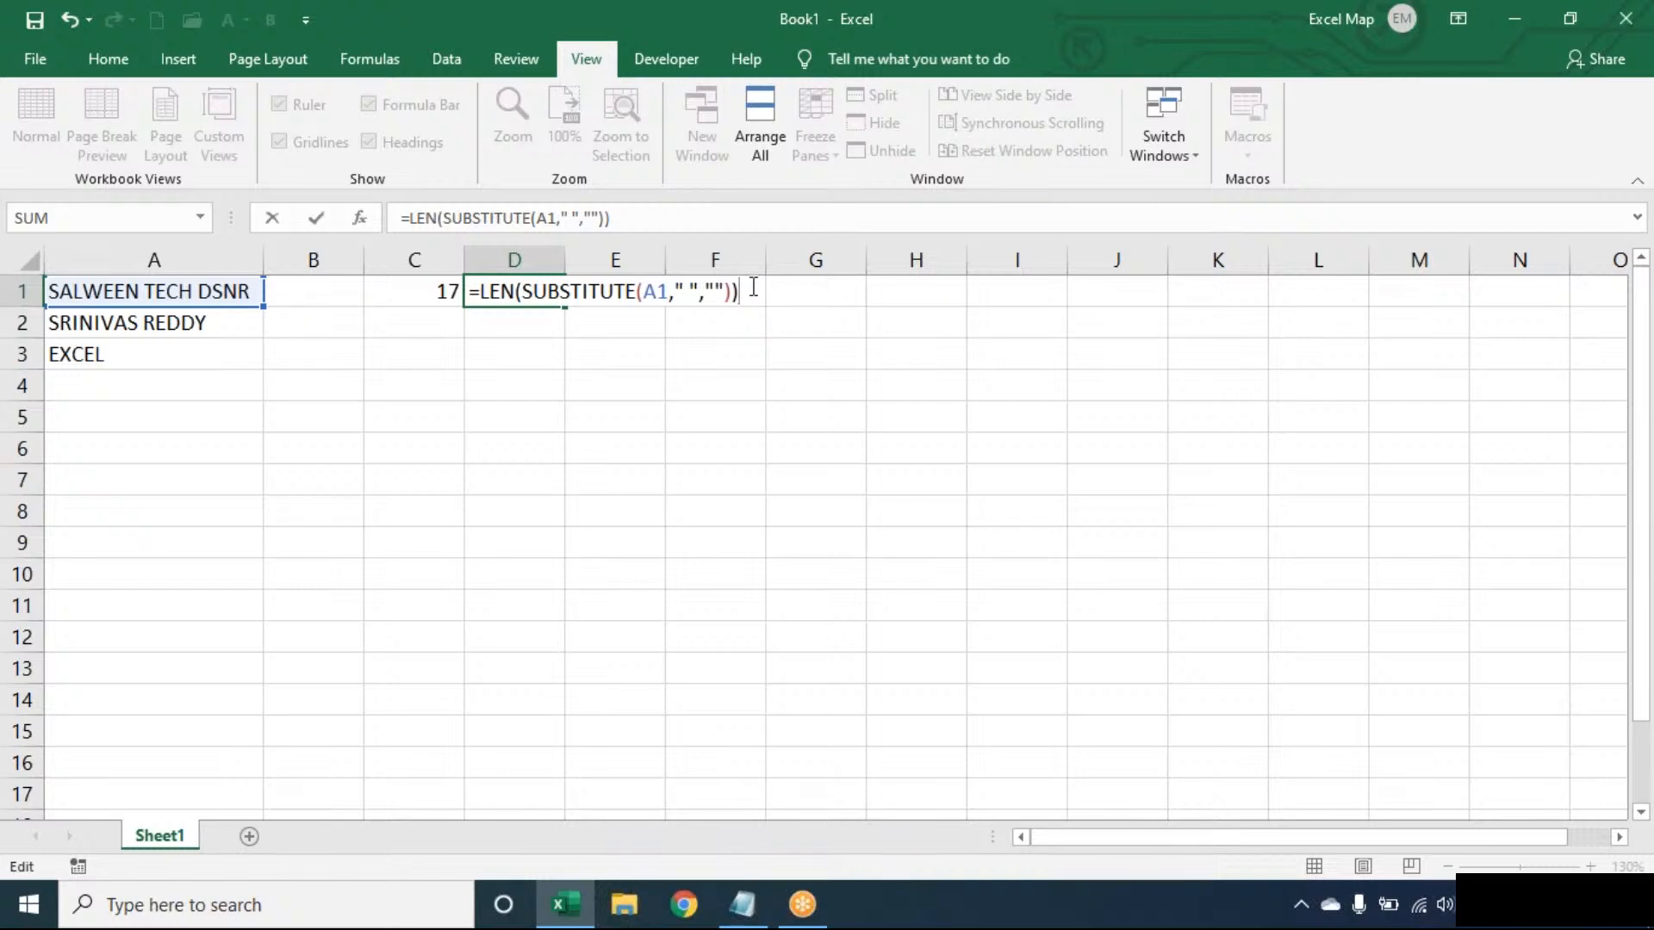
{"action": "key", "text": "Return"}
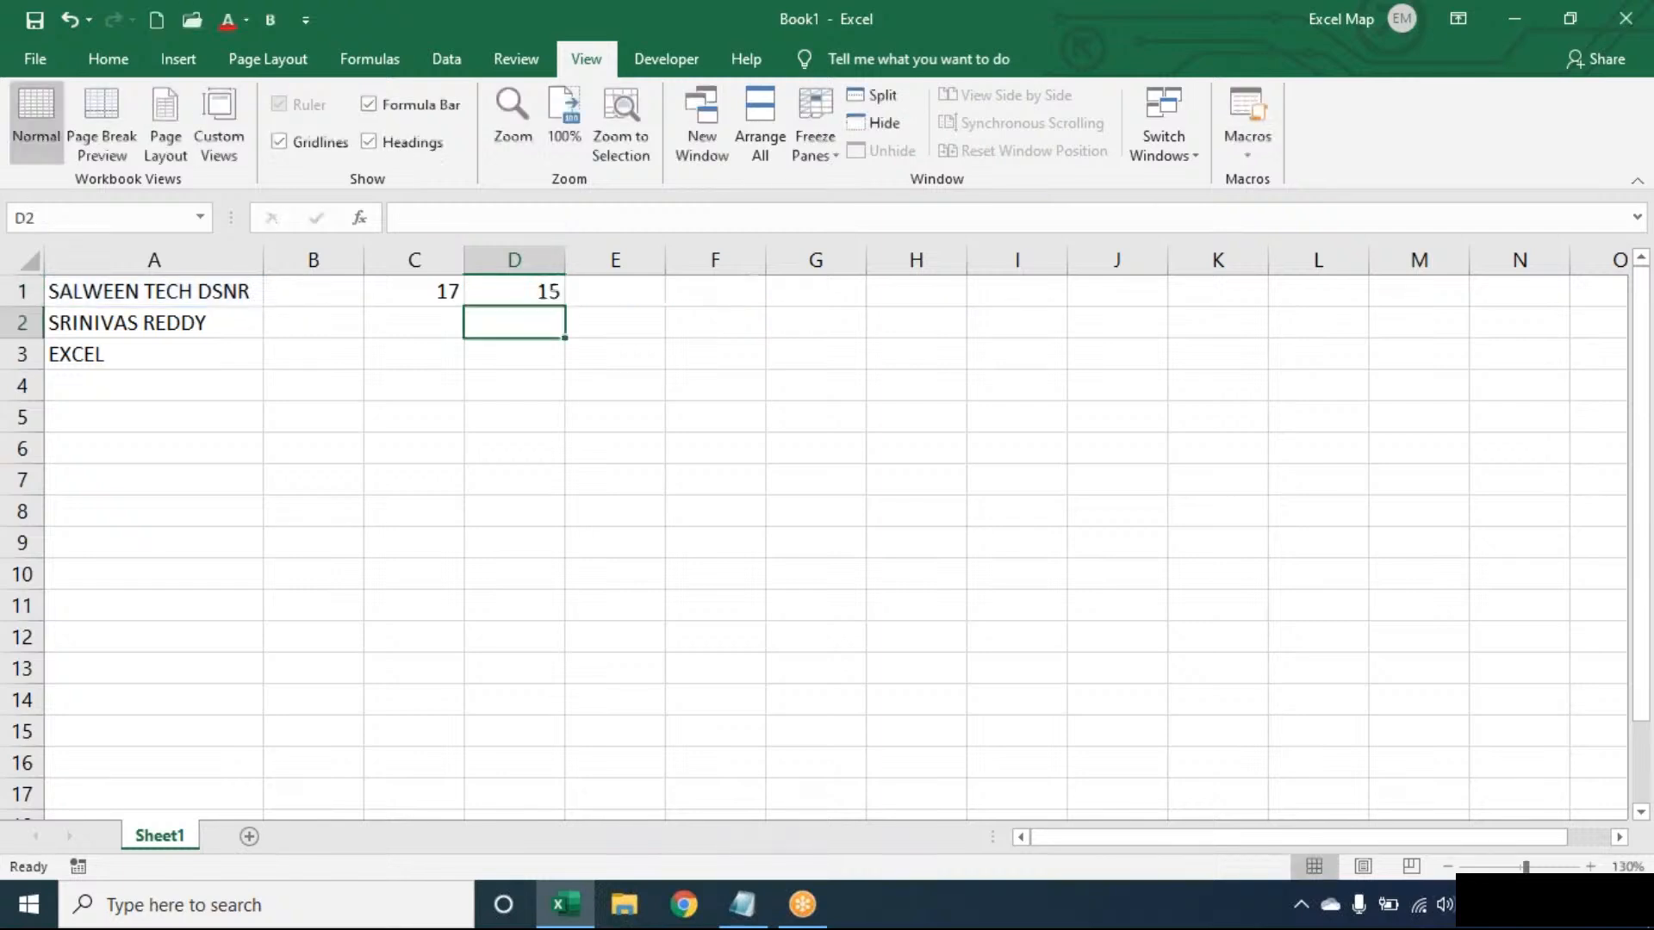
- Enter =C1-D1 in E1 to calculate the number of spaces in the first text
{"action": "left_click", "coordinate": [635, 289]}
{"action": "type", "text": "="}
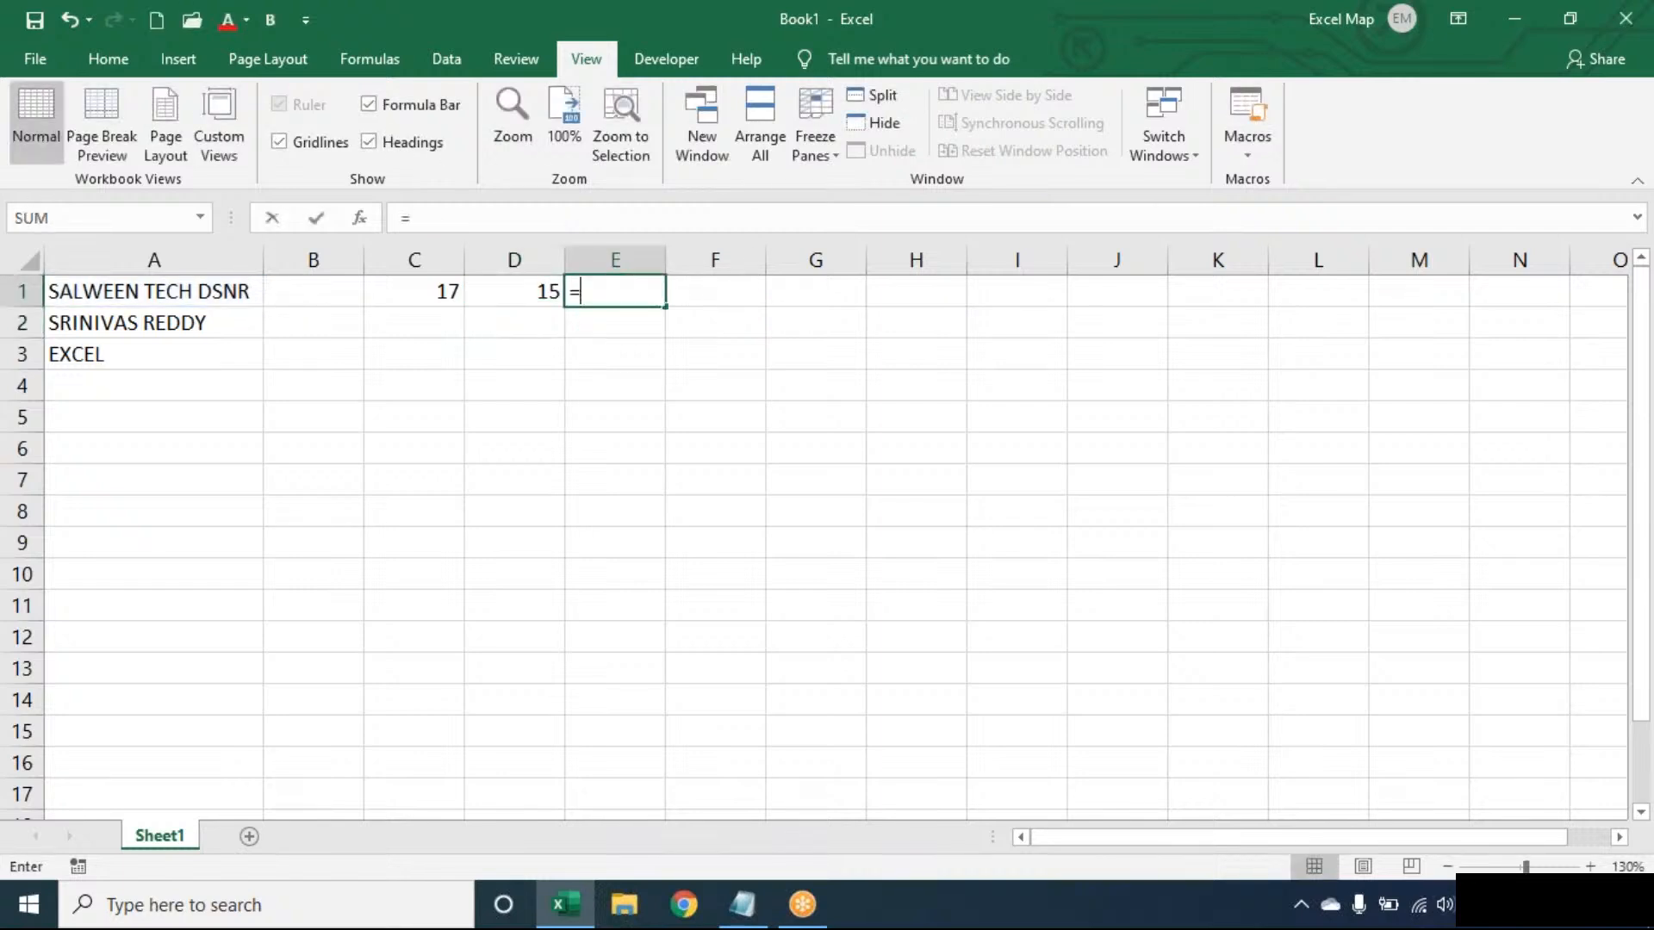
{"action": "left_click", "coordinate": [414, 291]}
{"action": "type", "text": "-"}
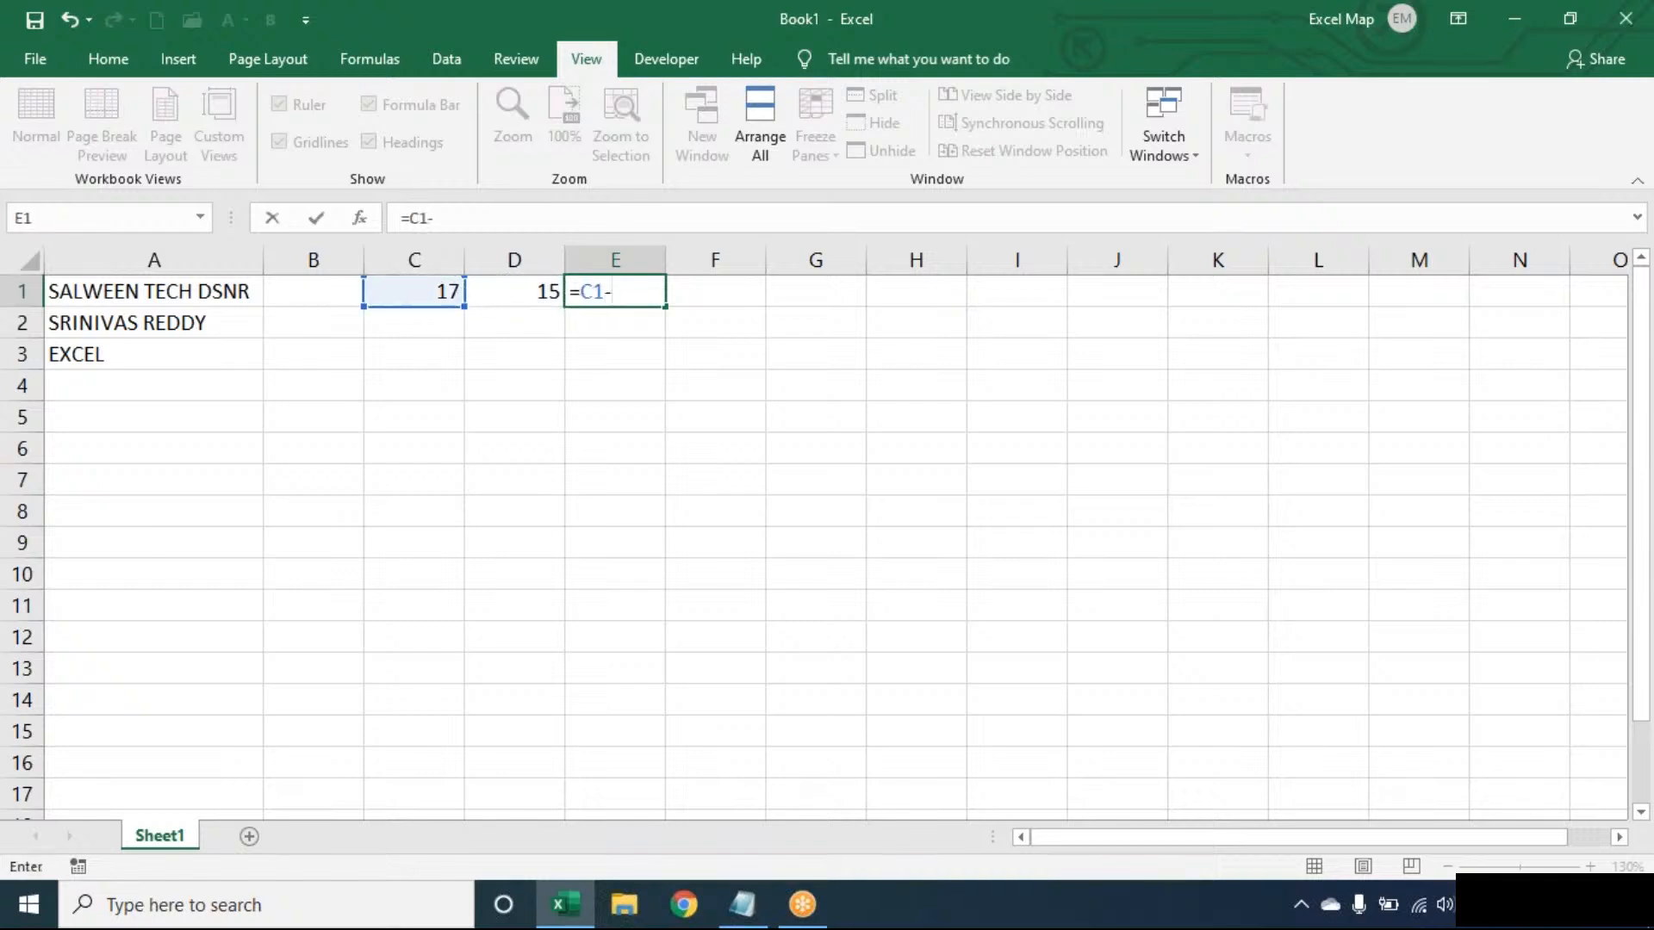
{"action": "key", "text": "Left"}
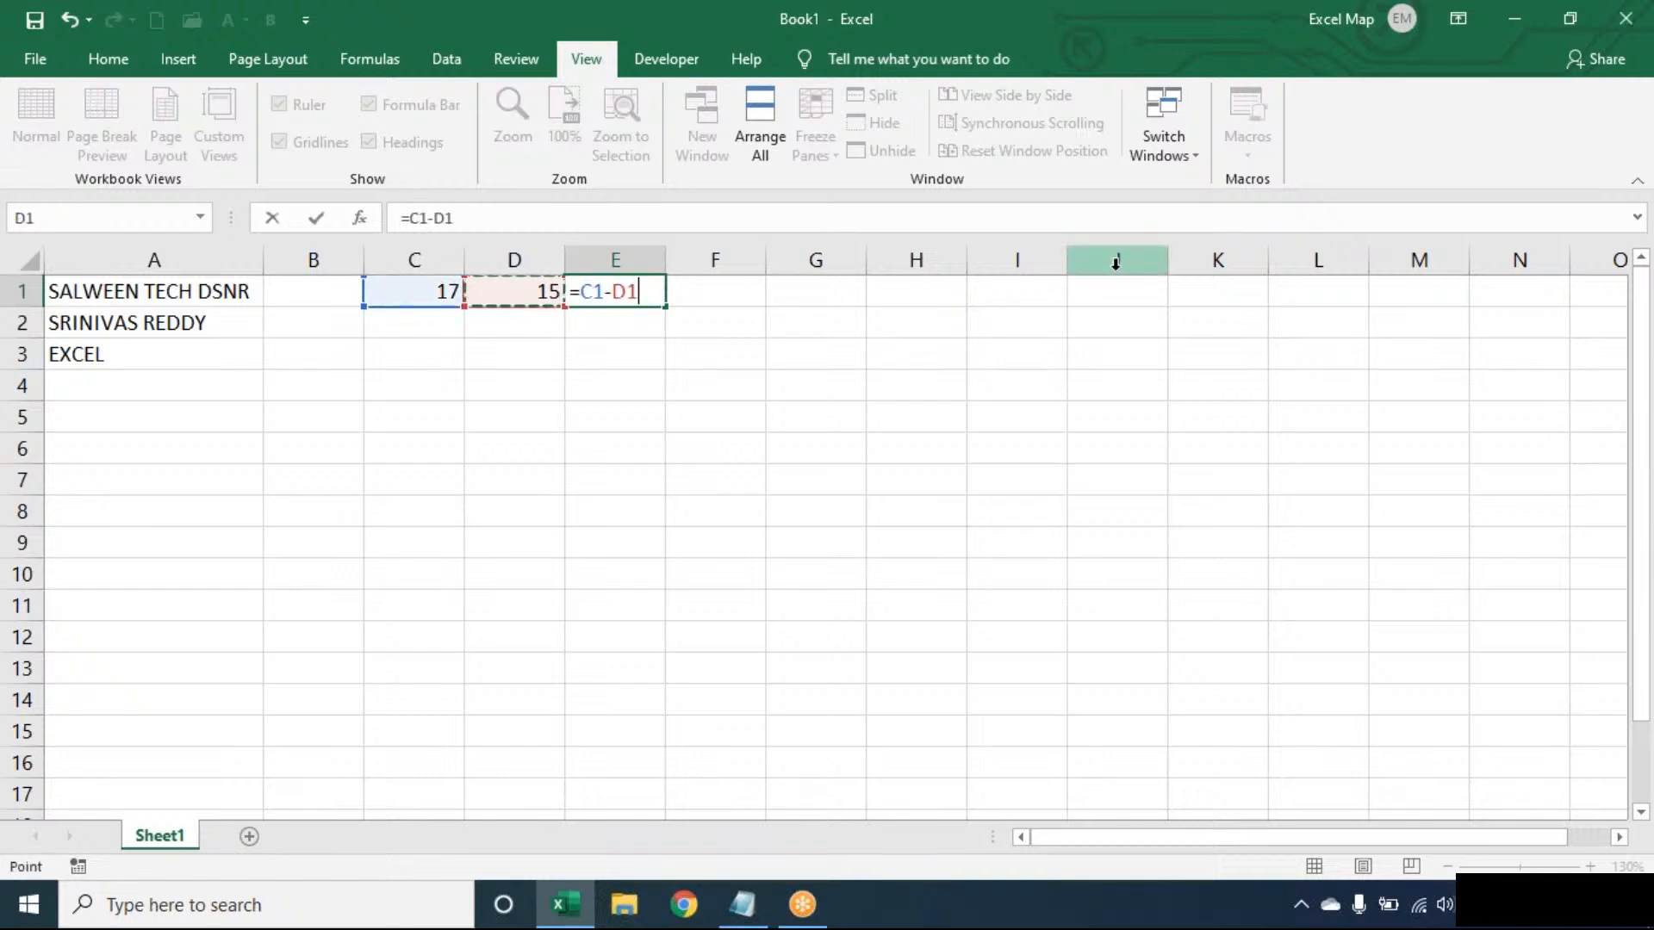
{"action": "key", "text": "Tab"}
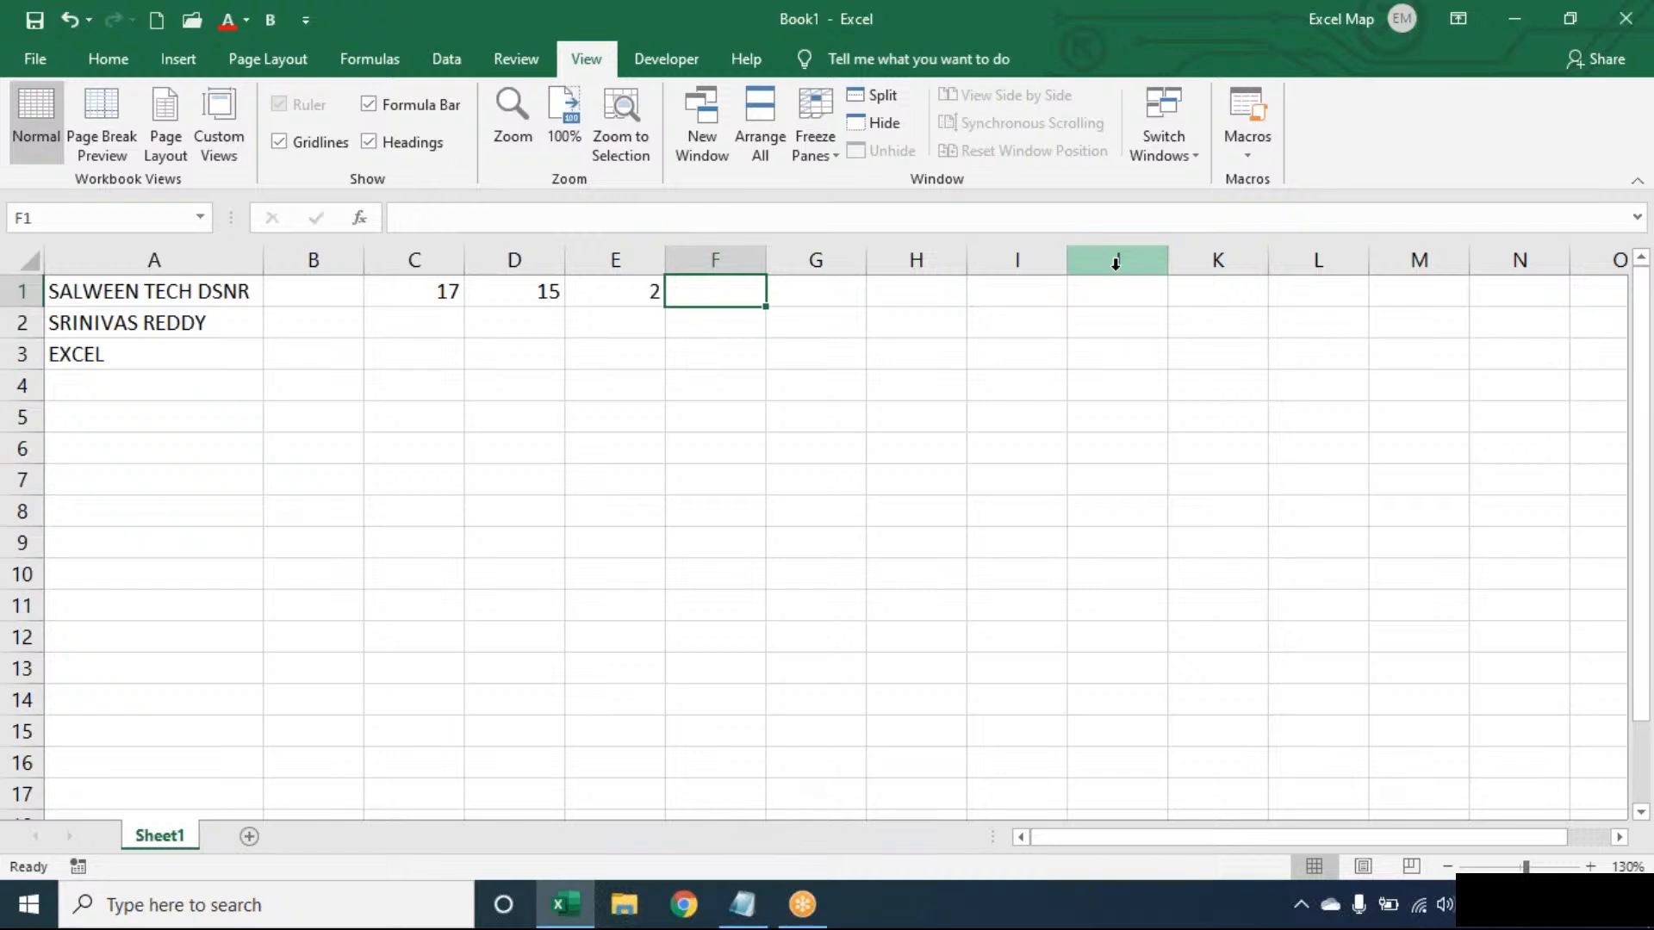
- Enter =E1+1 in F1 to turn the space count into a word count
{"action": "type", "text": "="}
{"action": "key", "text": "Left"}
{"action": "type", "text": "+1"}
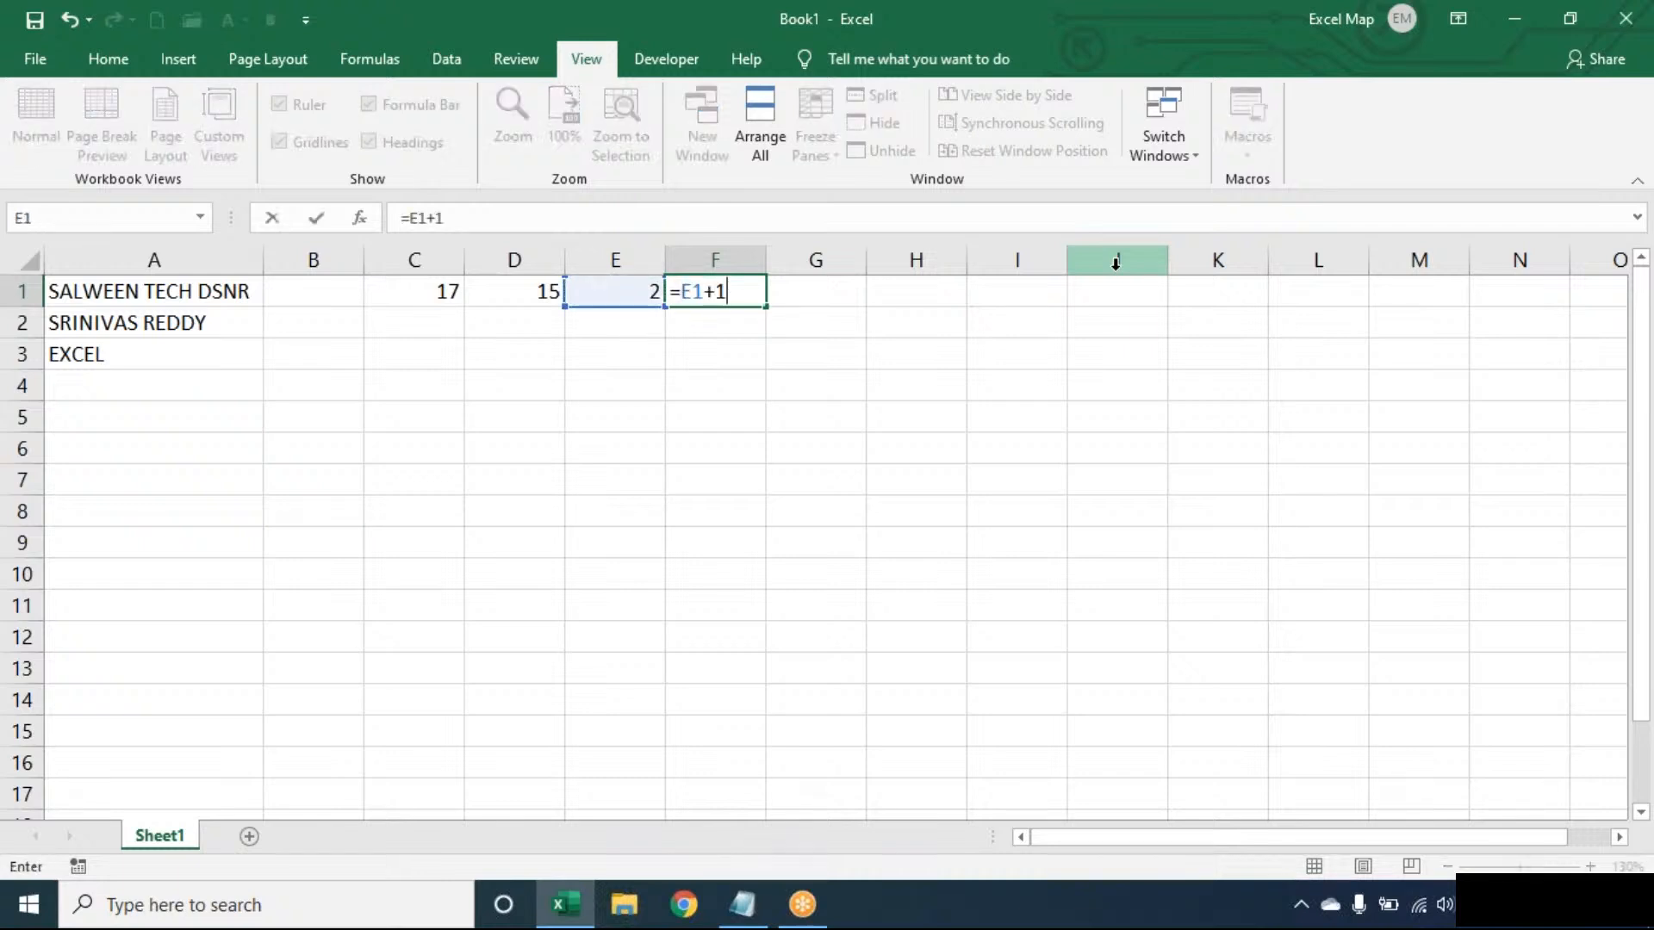
{"action": "key", "text": "Return"}
{"action": "key", "text": "Up"}
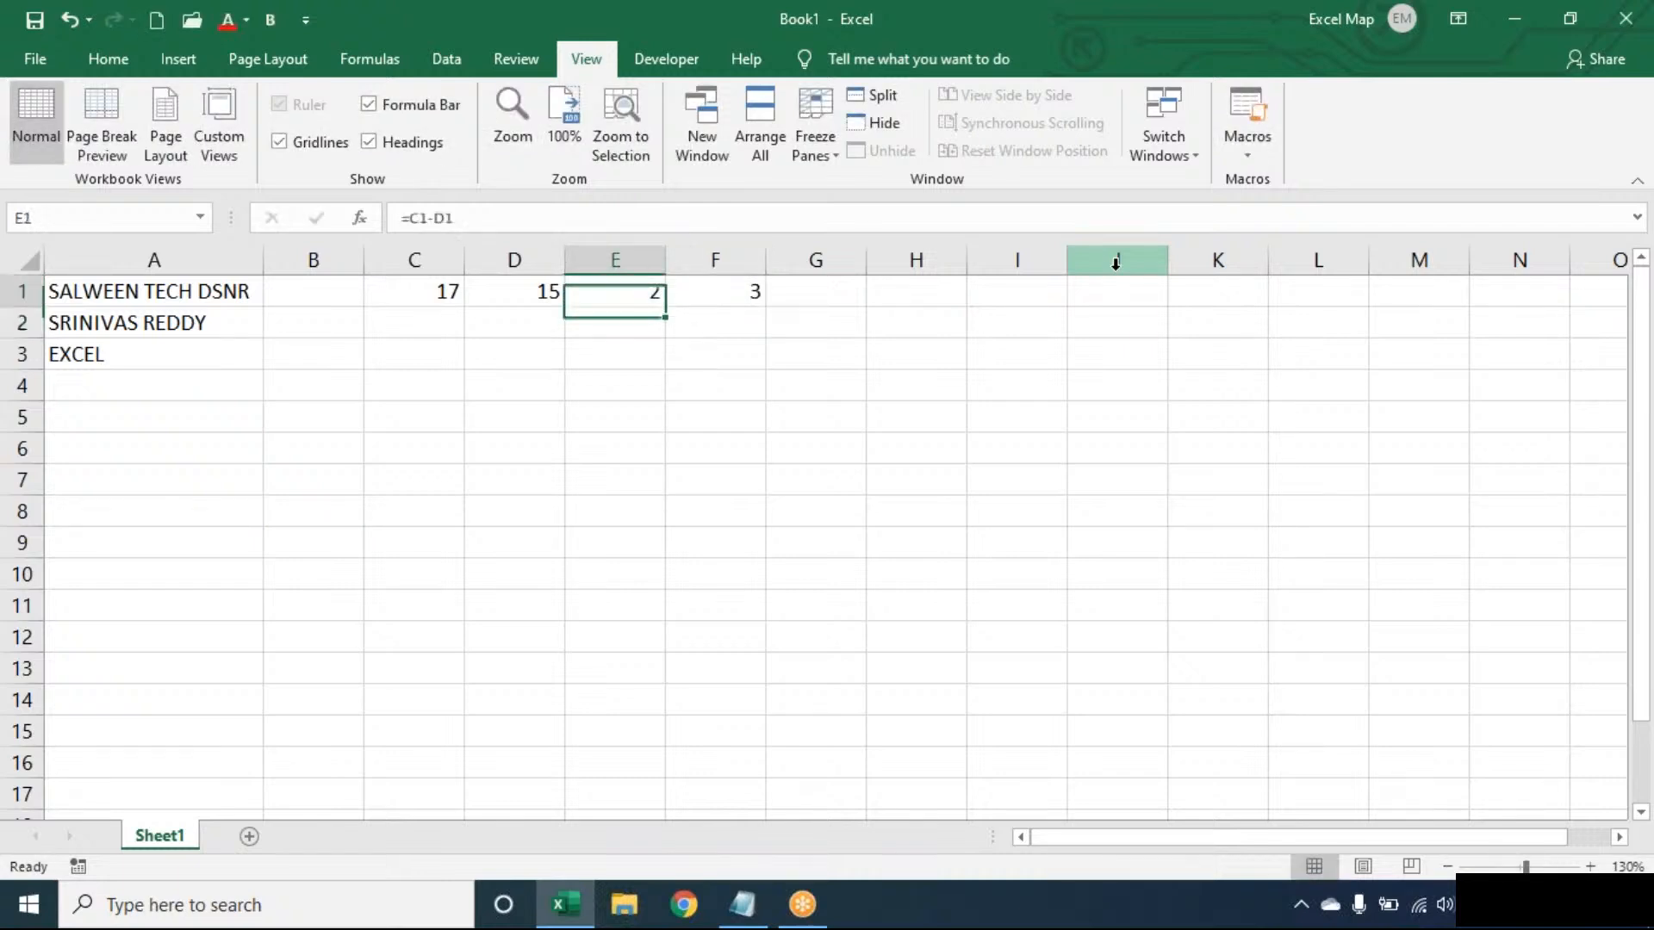
- Review the helper formulas in C1, D1, E1 and F1 one after another
{"action": "left_click", "coordinate": [435, 287]}
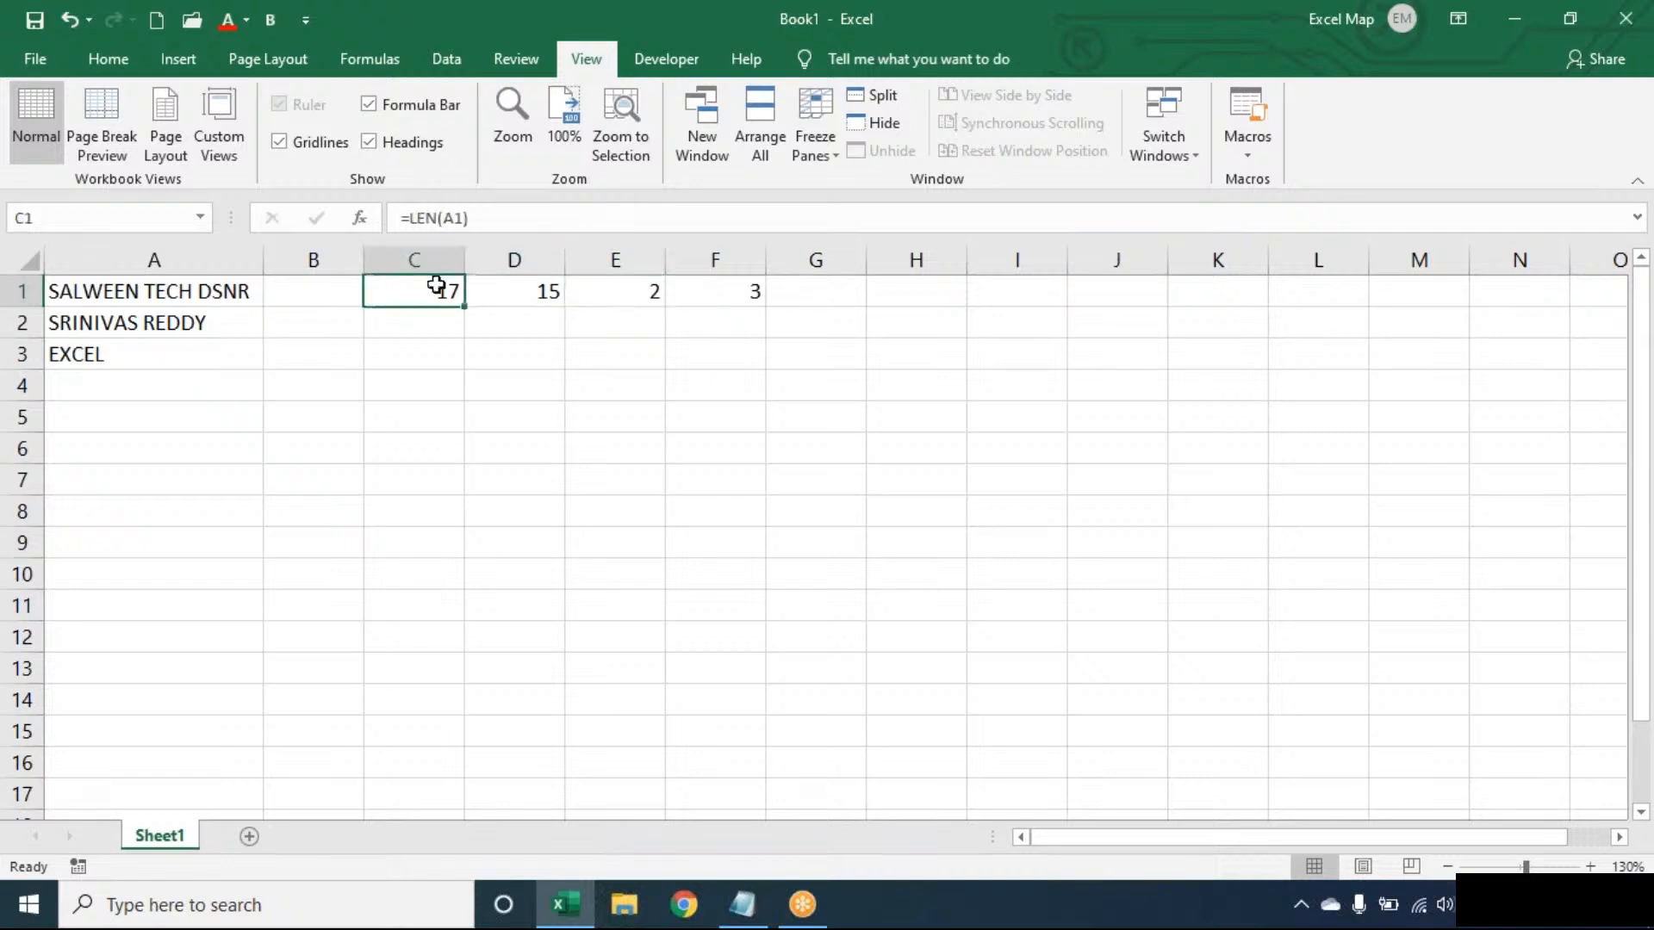
{"action": "left_click", "coordinate": [574, 289]}
{"action": "left_click", "coordinate": [527, 289]}
{"action": "left_click", "coordinate": [416, 290]}
{"action": "left_click", "coordinate": [500, 288]}
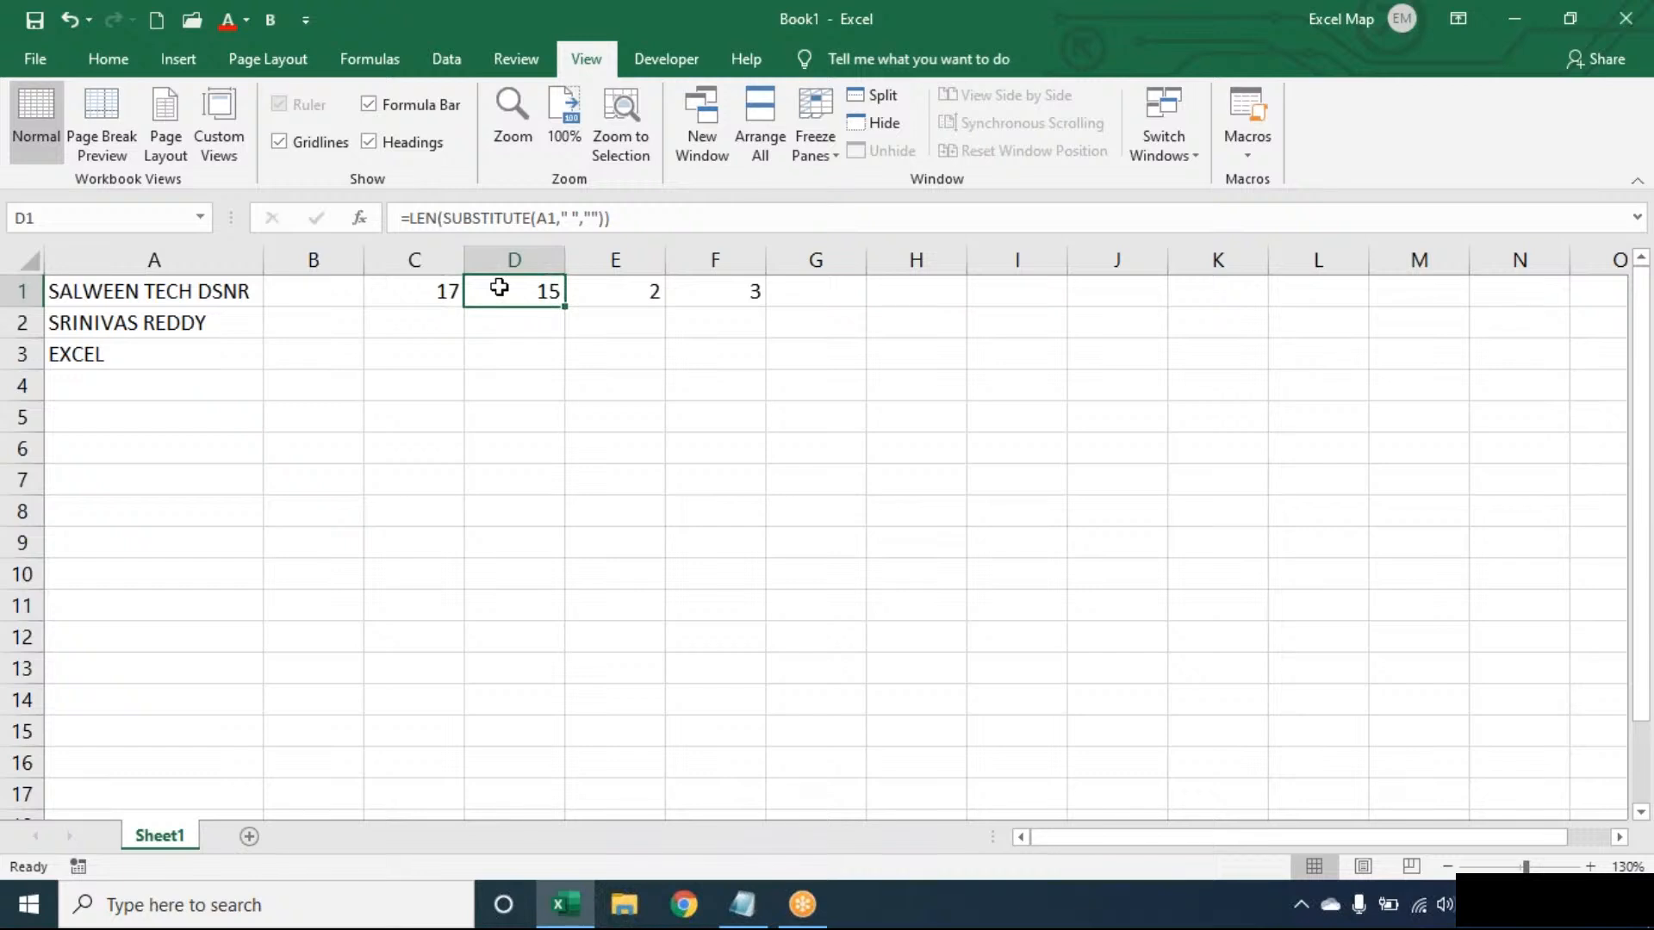
{"action": "left_click", "coordinate": [638, 283]}
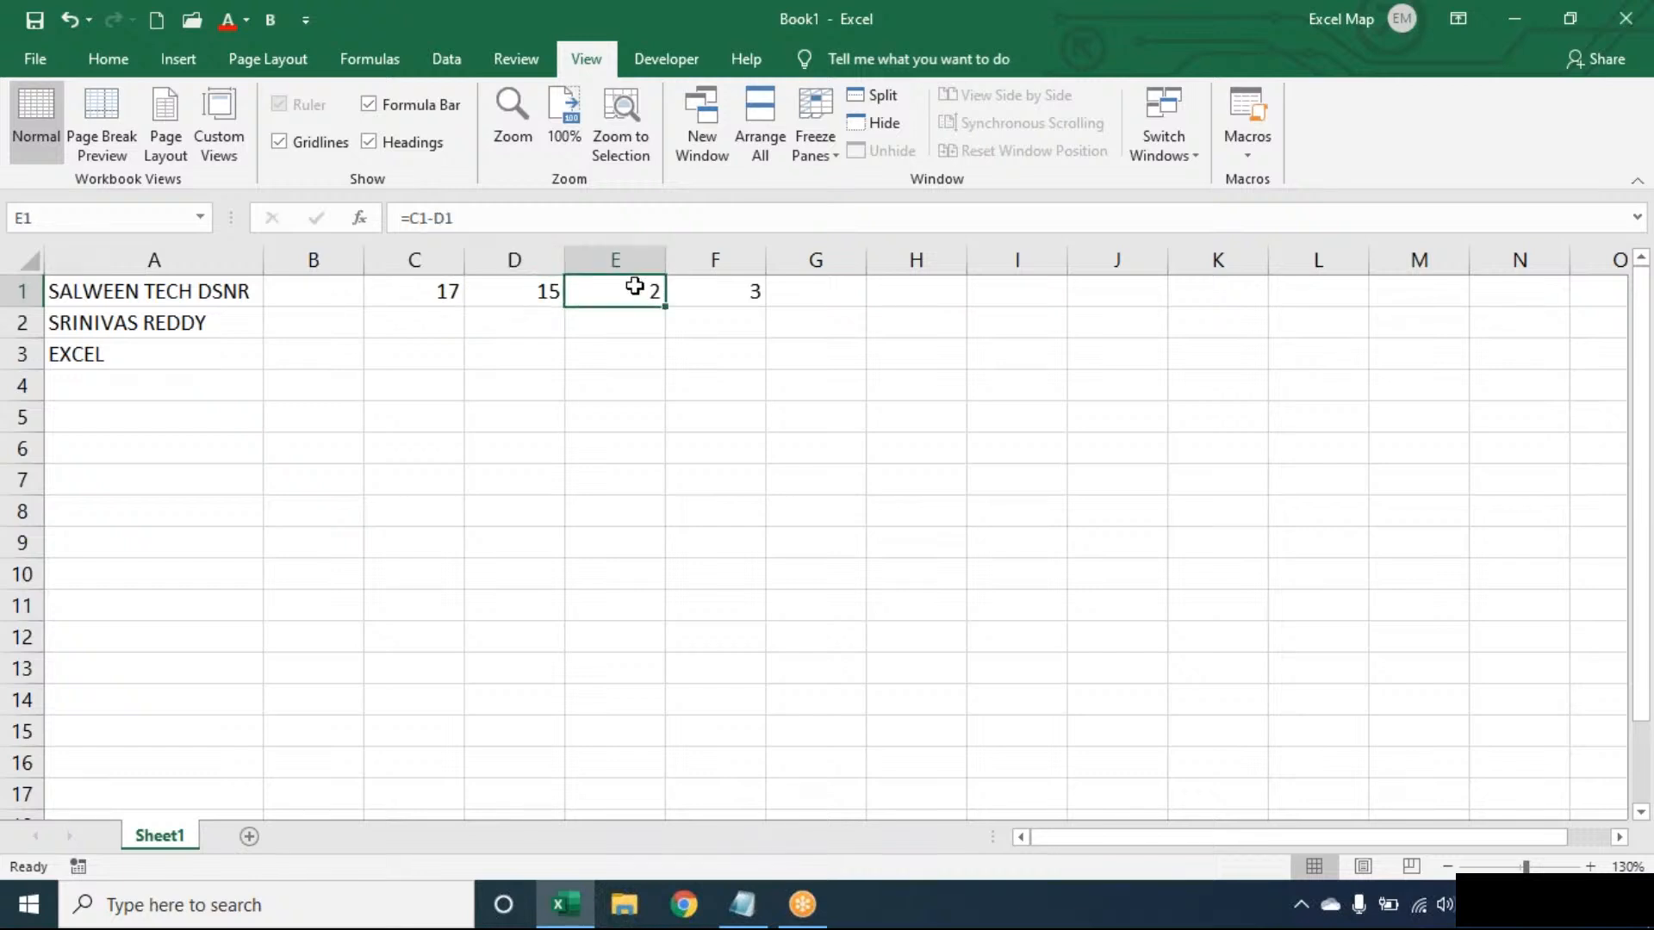
{"action": "double_click", "coordinate": [698, 288]}
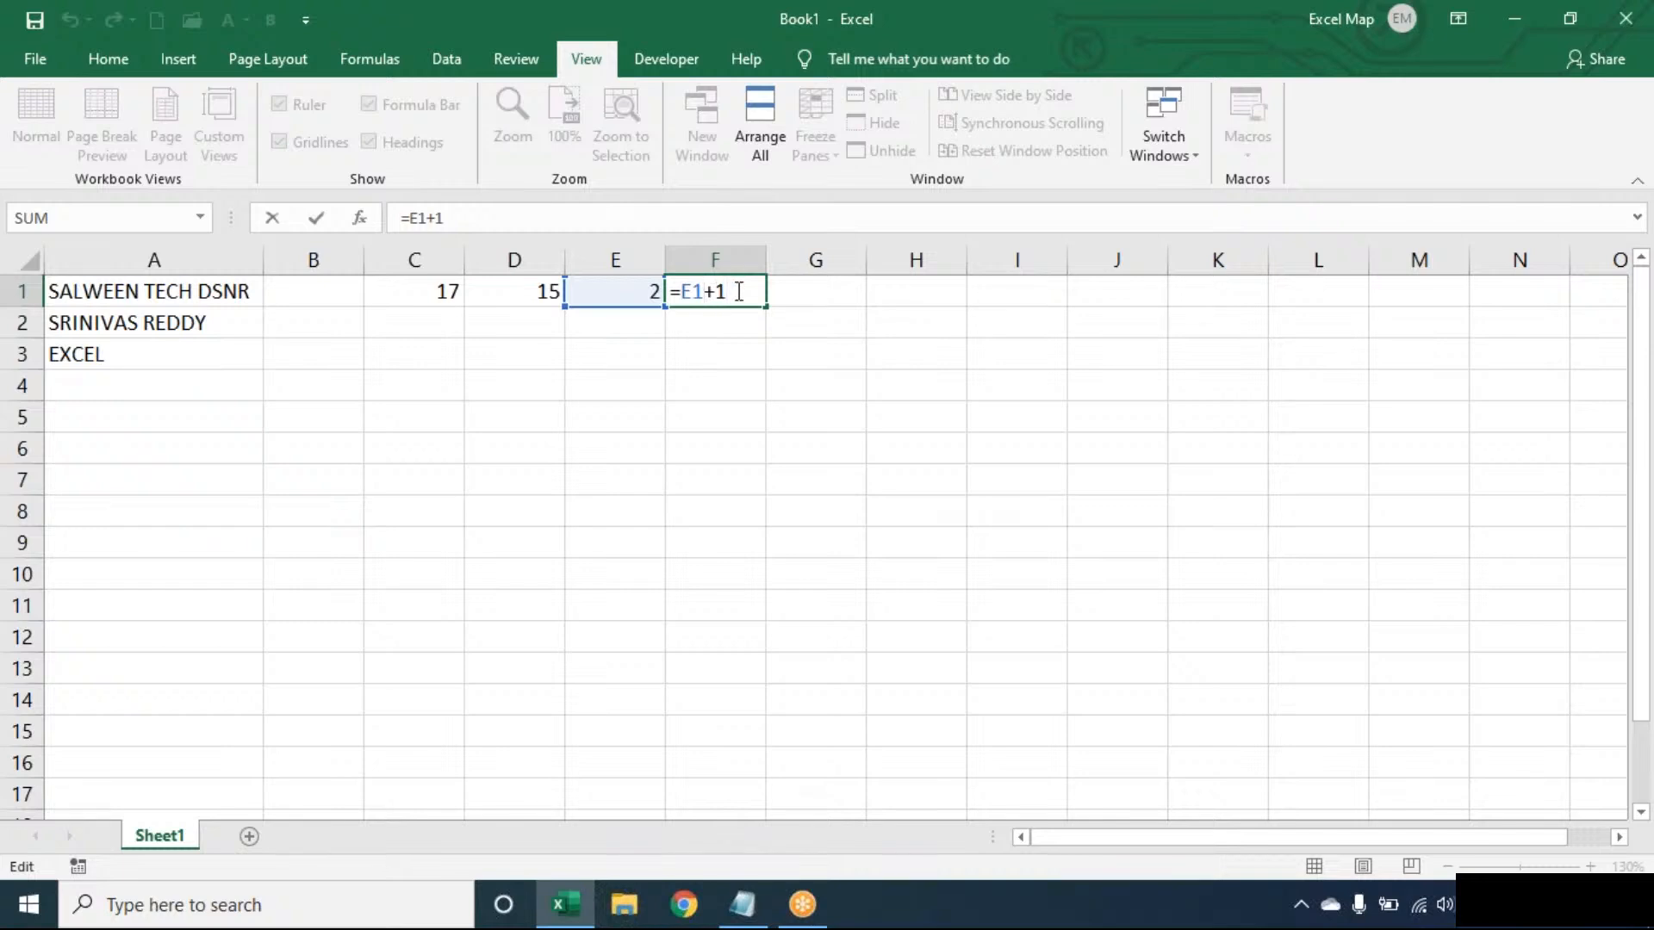
{"action": "key", "text": "shift+Tab"}
{"action": "key", "text": "shift+Tab"}
{"action": "key", "text": "shift+Tab"}
{"action": "key", "text": "shift+Tab"}
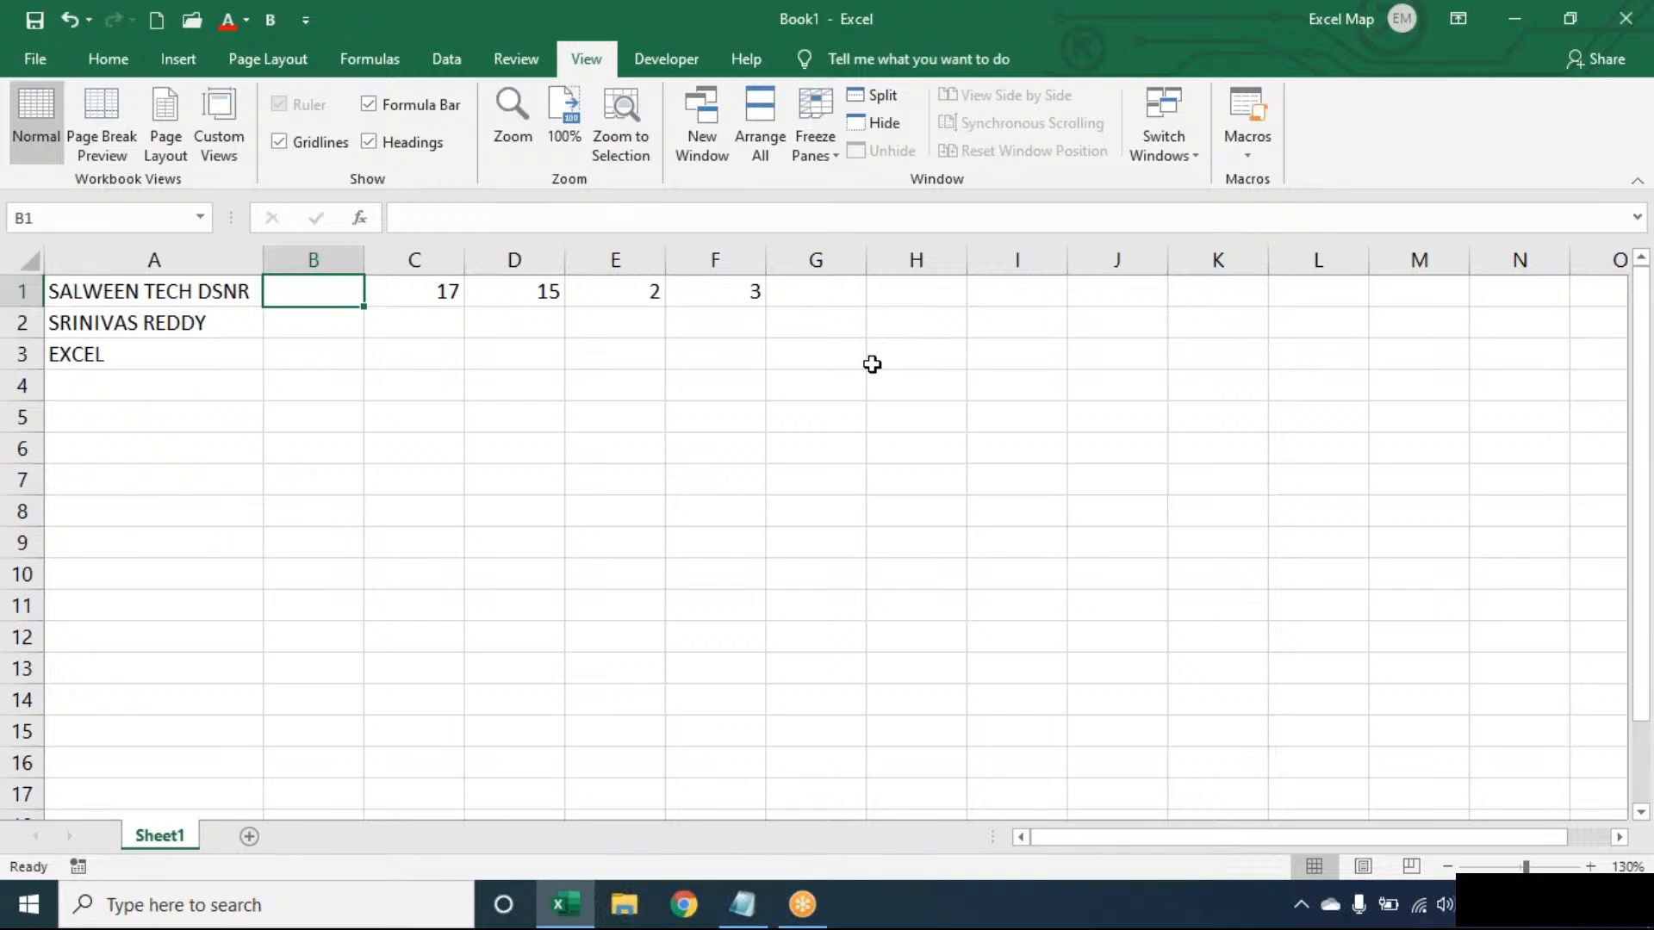
- Start a combined formula in B1 with =LEN(TRIM(A1))- to take the trimmed length of the first text
{"action": "type", "text": "=LEN(TRIM("}
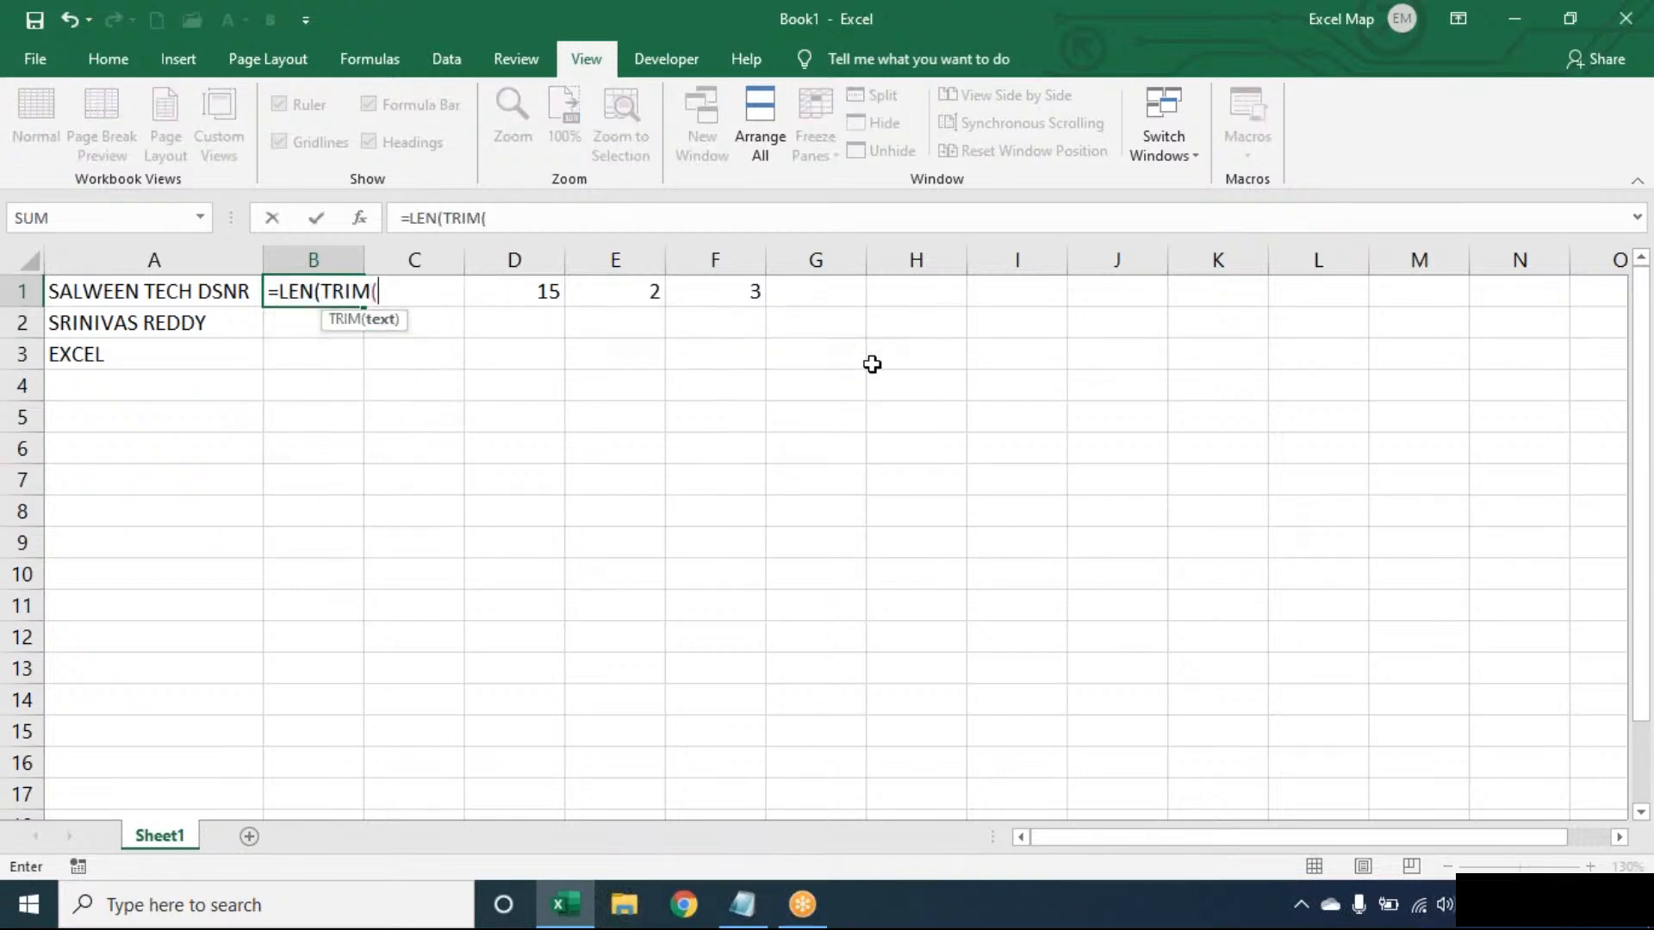
{"action": "type", "text": "A1))-LEN("}
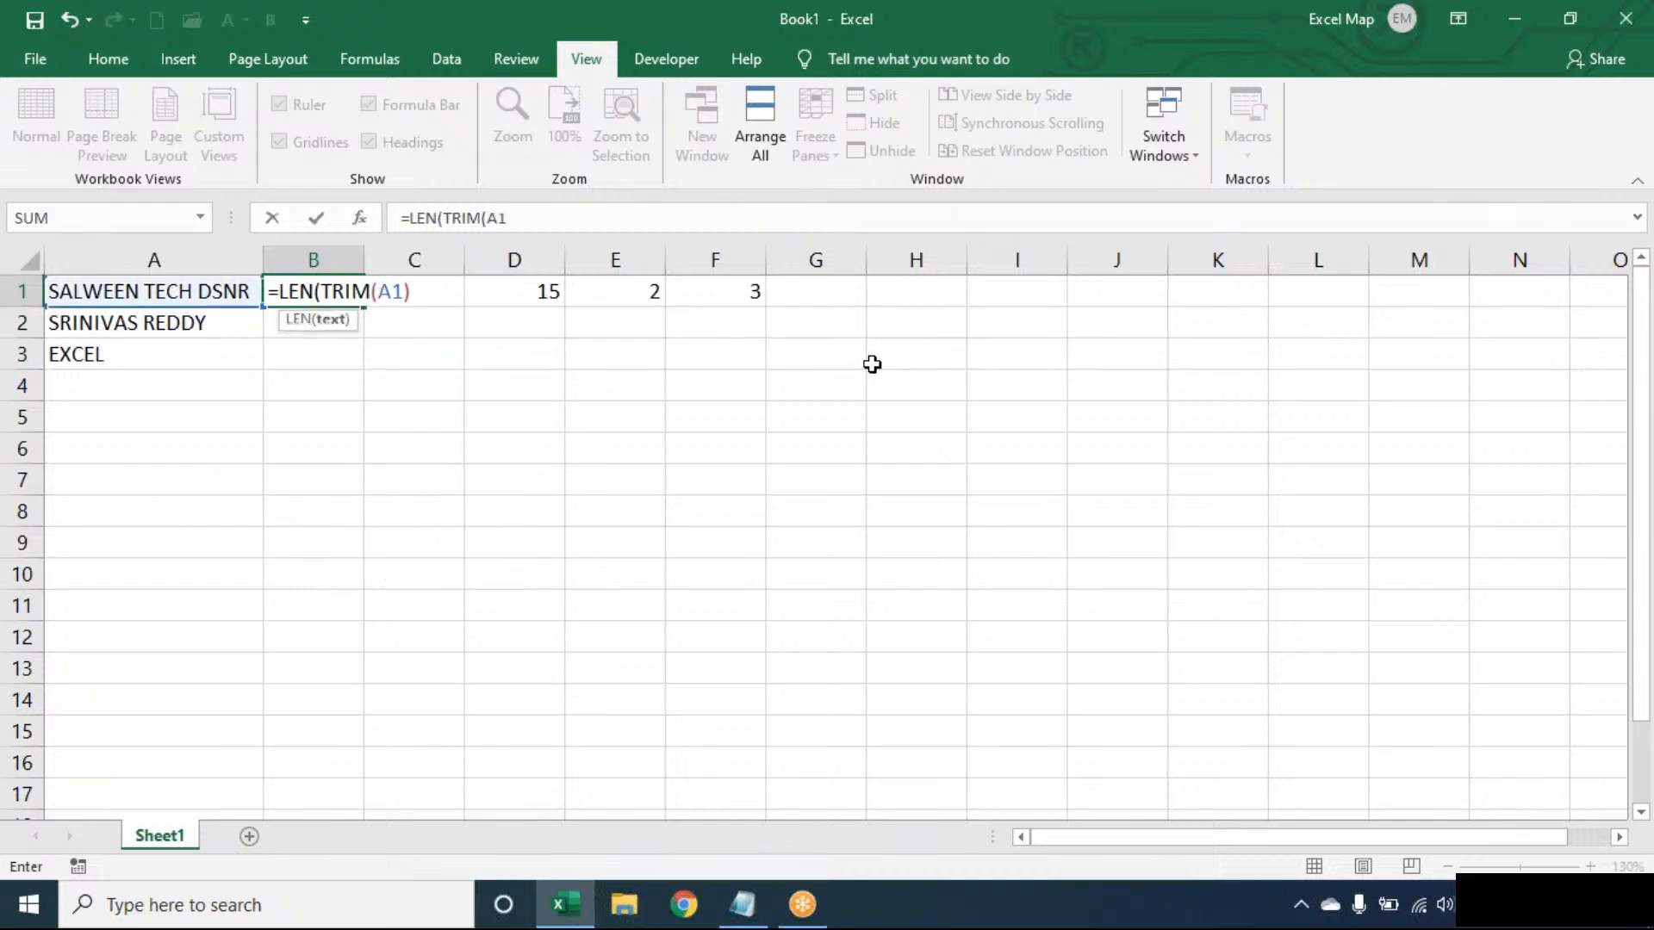
{"action": "type", "text": "LEN(SUBSTITUTE(TRIM(A1"}
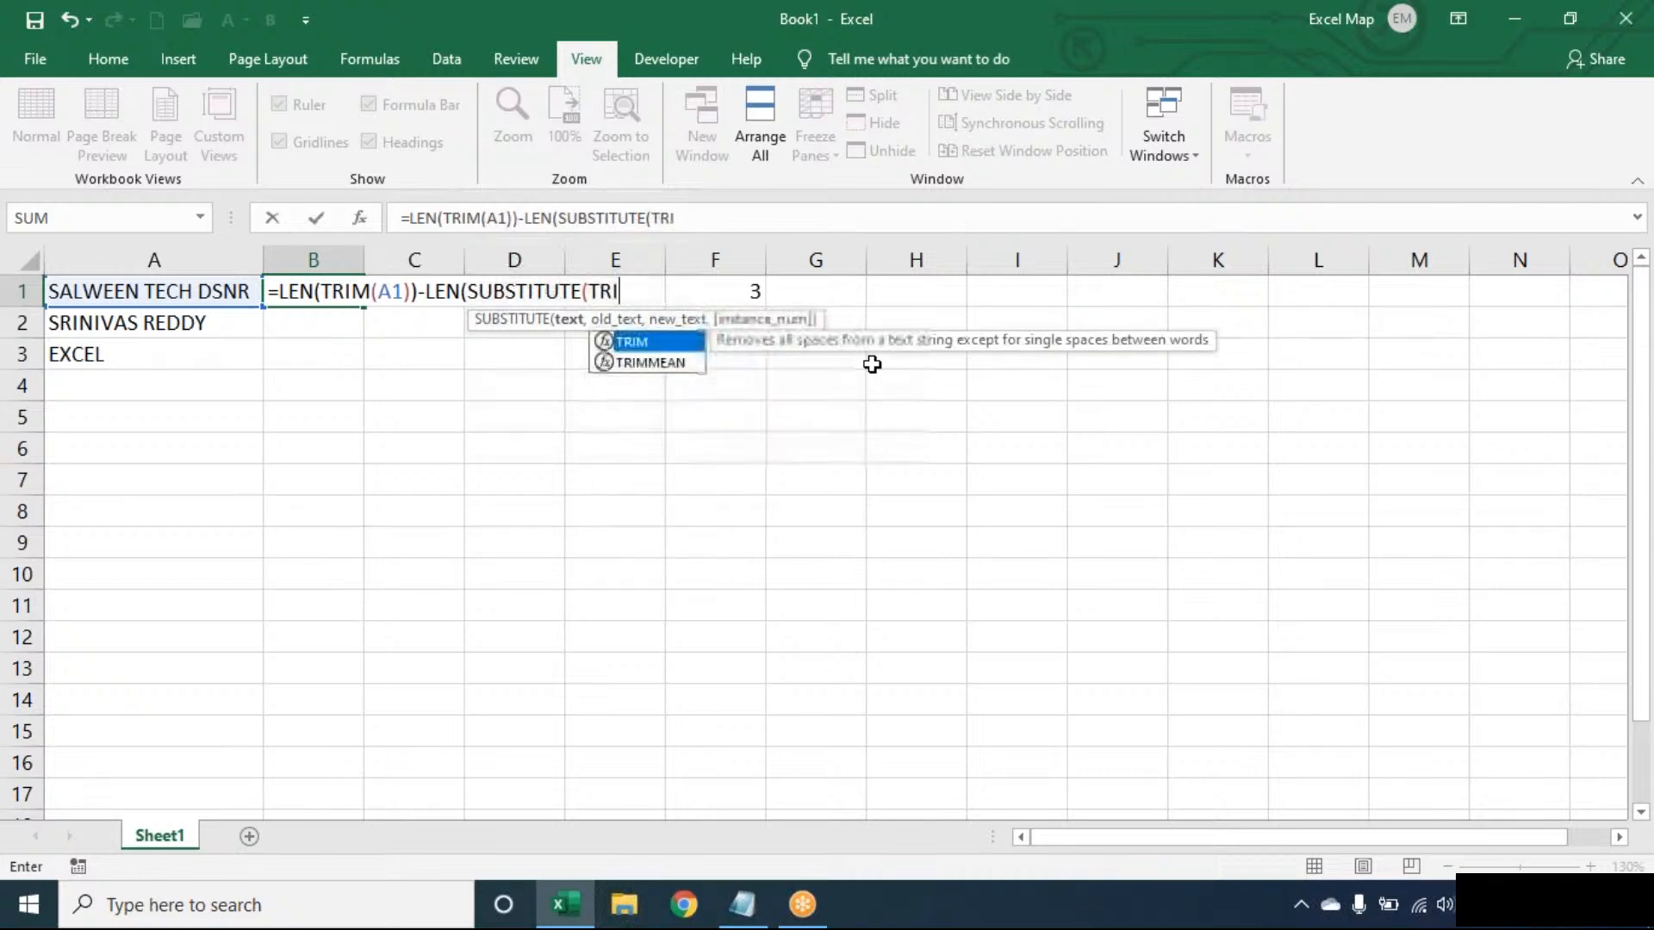
- Complete the B1 formula by subtracting LEN(SUBSTITUTE(TRIM(A1)," ","")) and adding 1
{"action": "type", "text": "),\" \","}
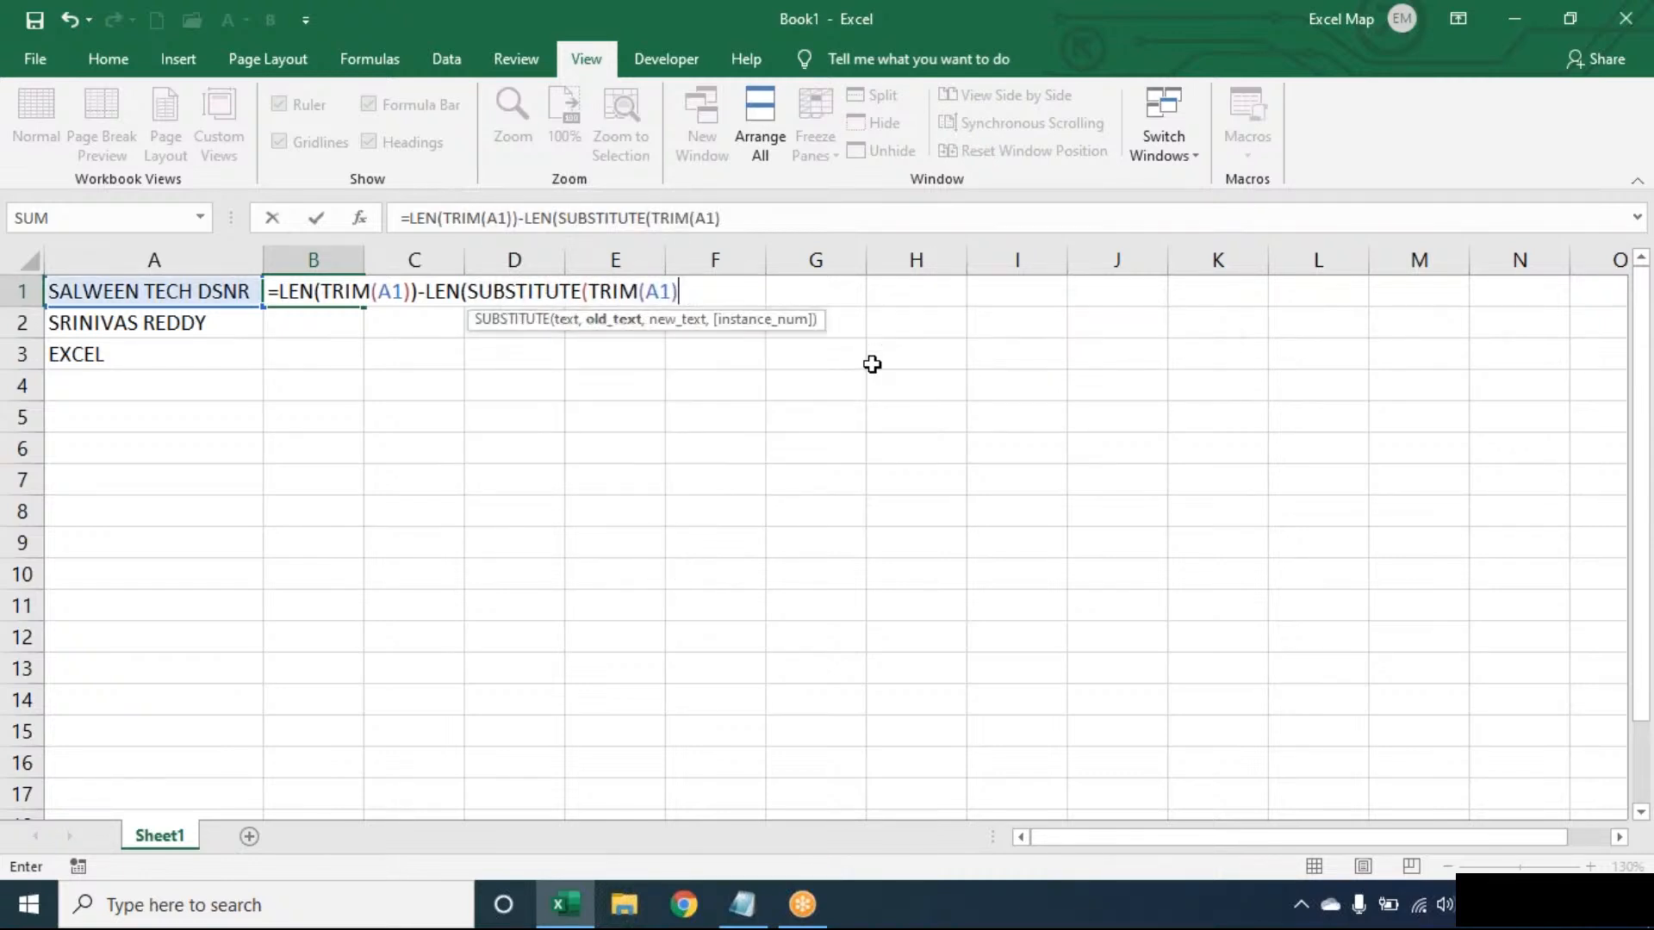
{"action": "type", "text": "\"\"))+2"}
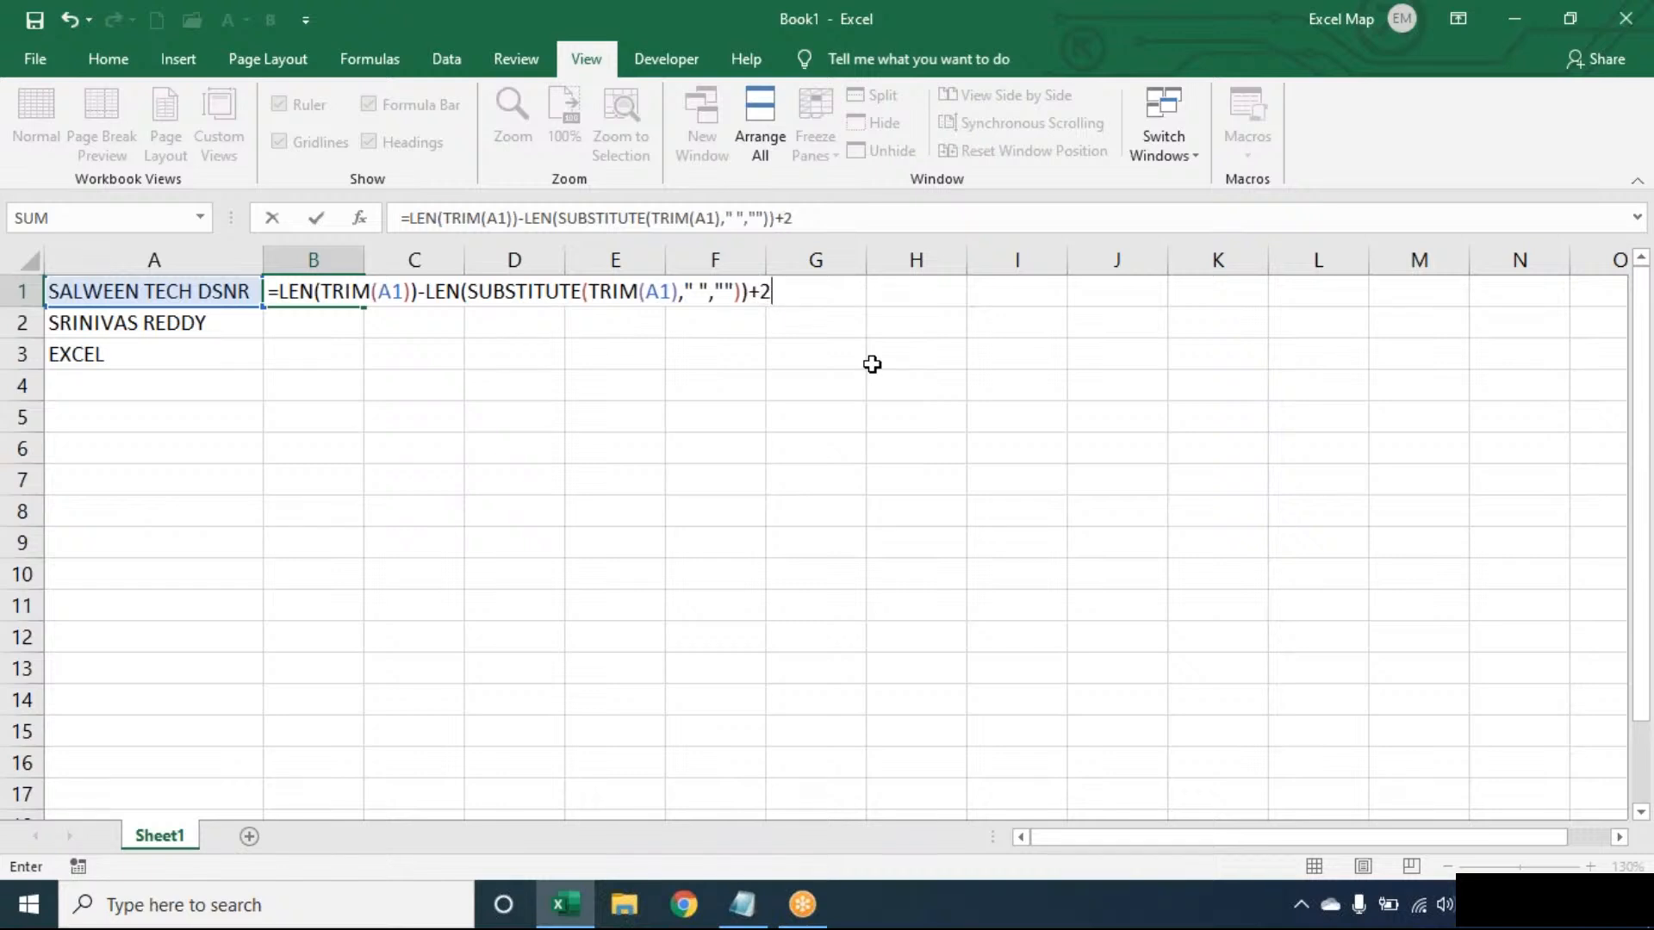
{"action": "key", "text": "BackSpace"}
{"action": "type", "text": "1"}
{"action": "key", "text": "Return"}
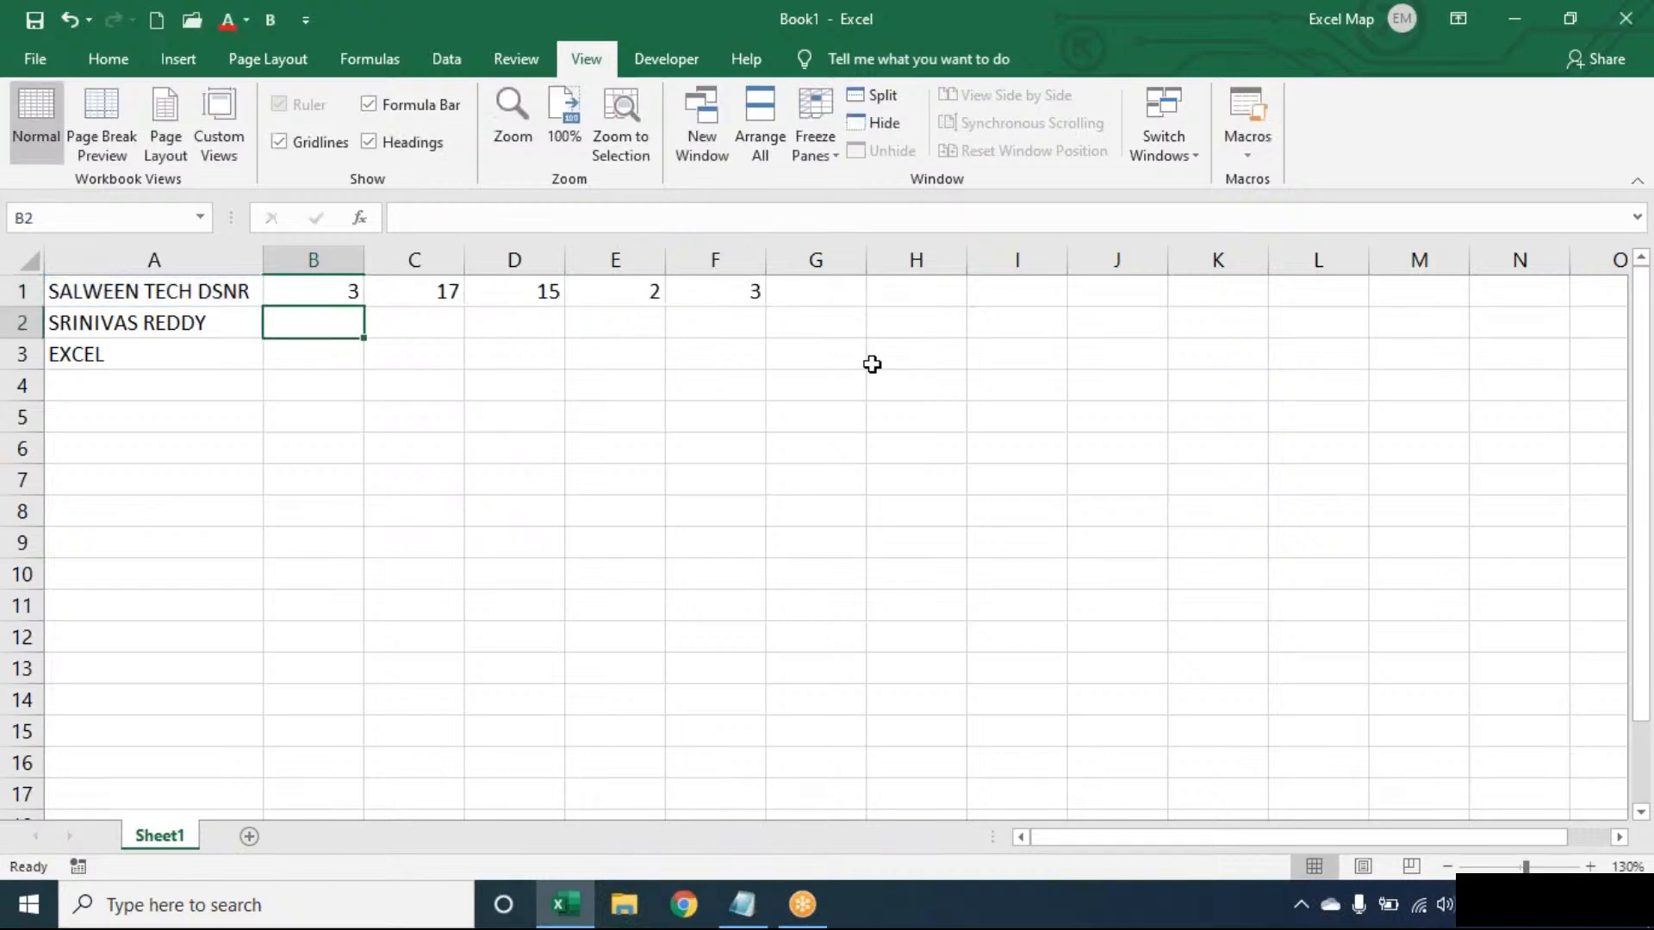
- Fill the B1 formula down to B3 and review its TRIM and SUBSTITUTE parts
{"action": "left_click", "coordinate": [340, 294]}
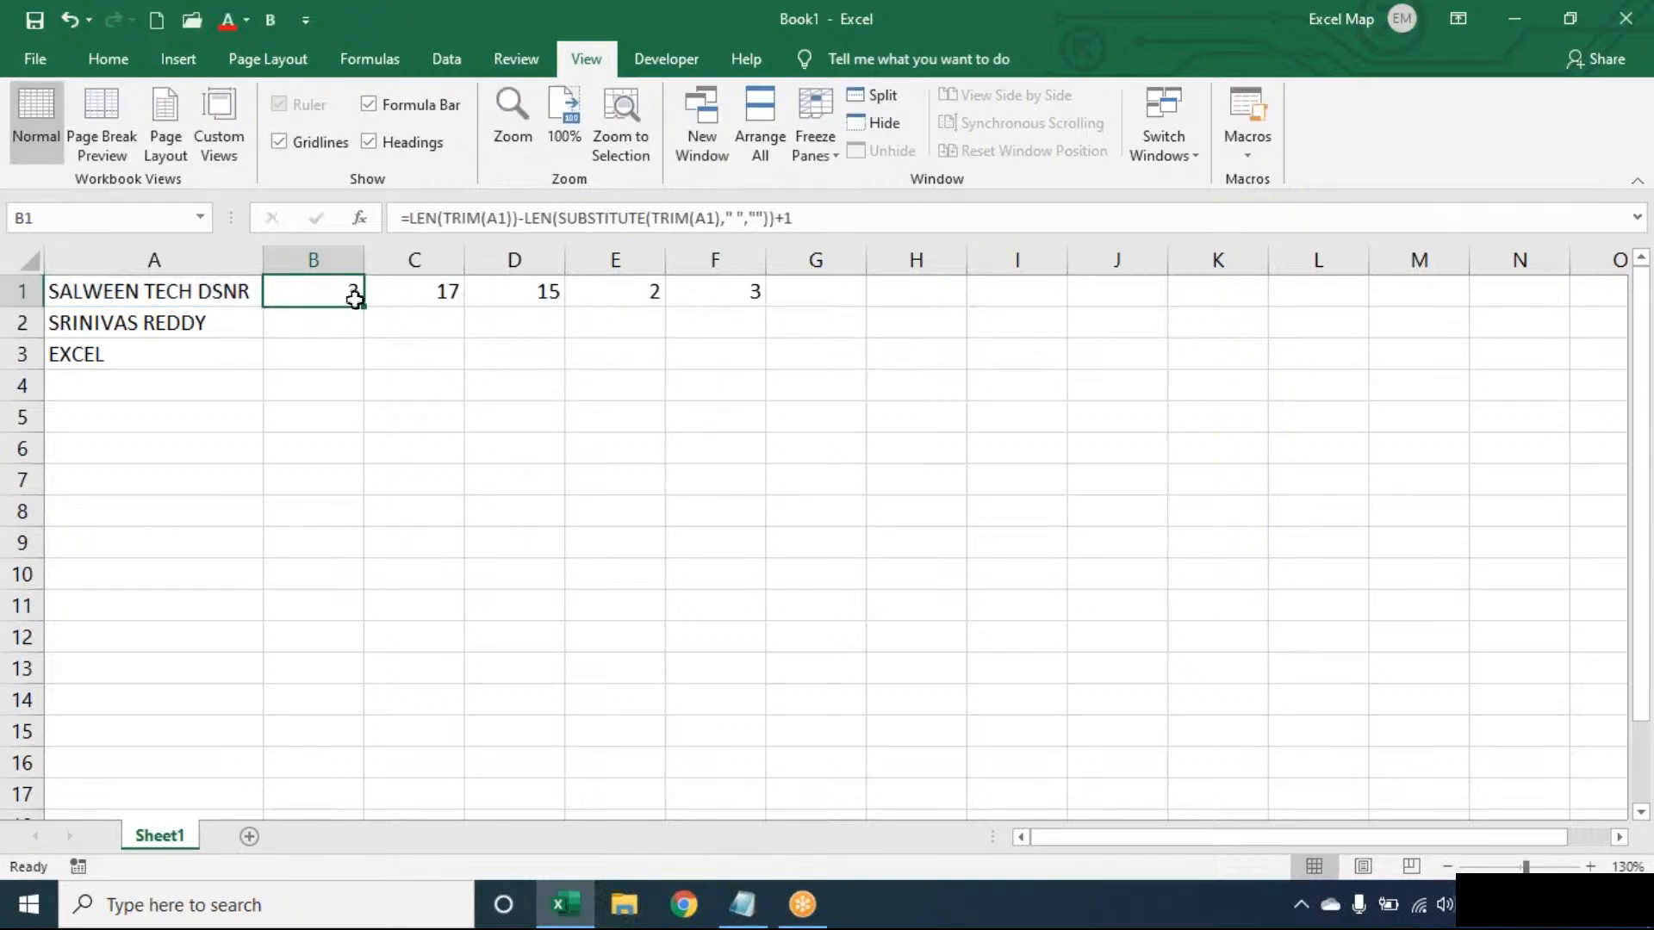
{"action": "double_click", "coordinate": [362, 306]}
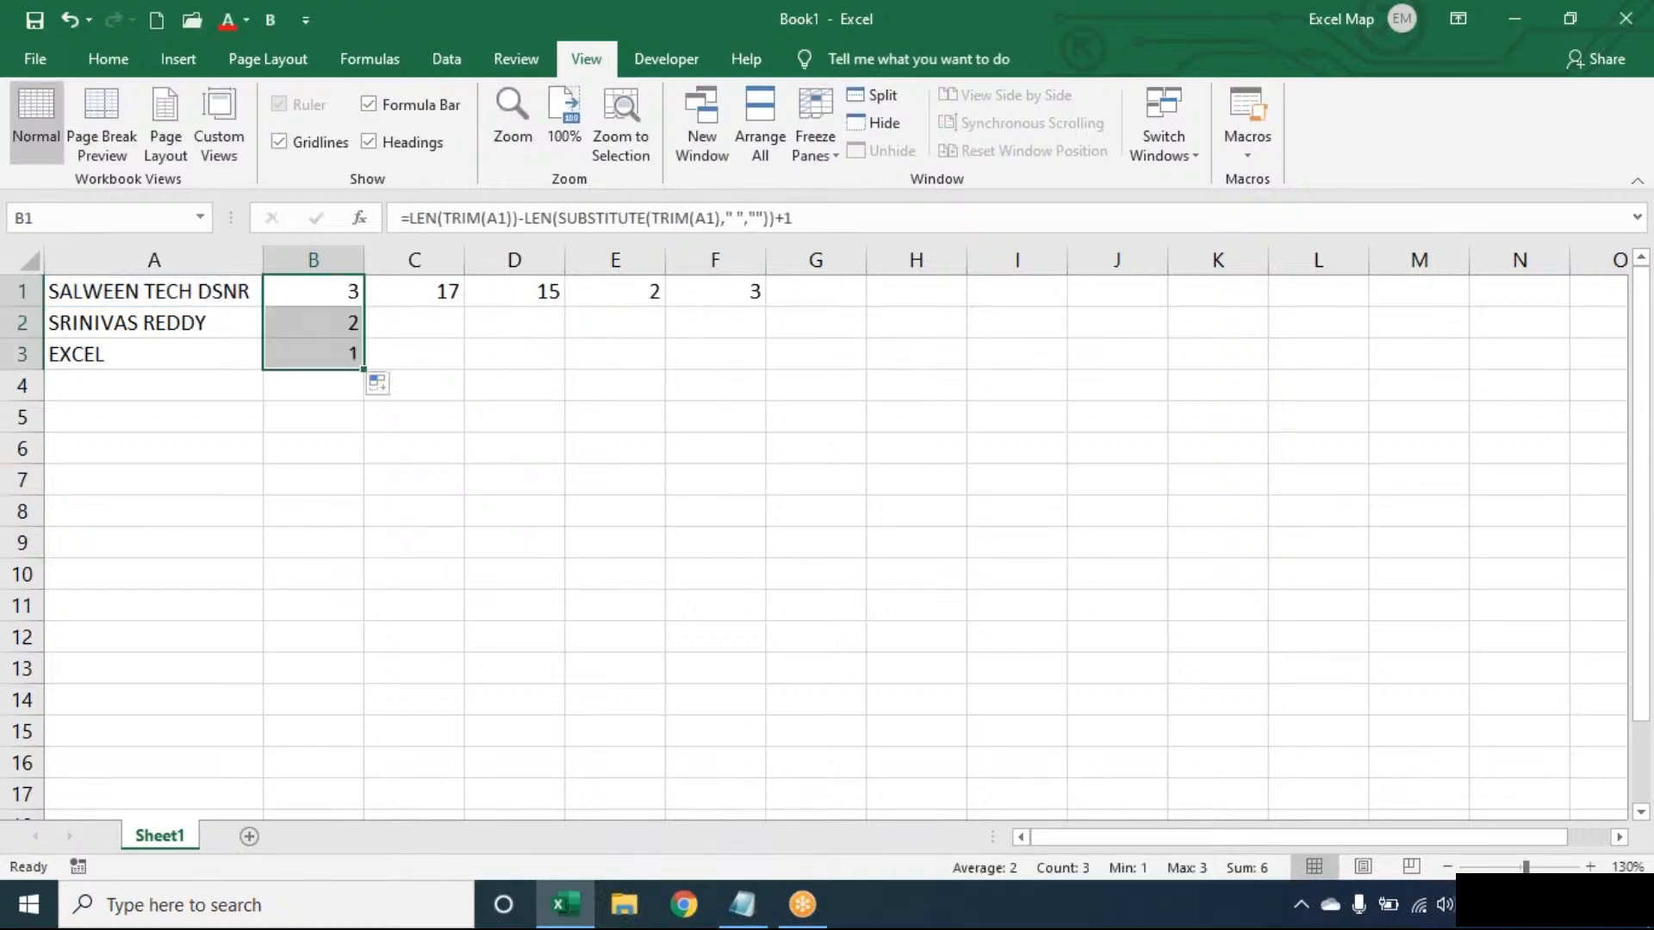
{"action": "left_click", "coordinate": [343, 291]}
{"action": "double_click", "coordinate": [344, 292]}
{"action": "double_click", "coordinate": [370, 291]}
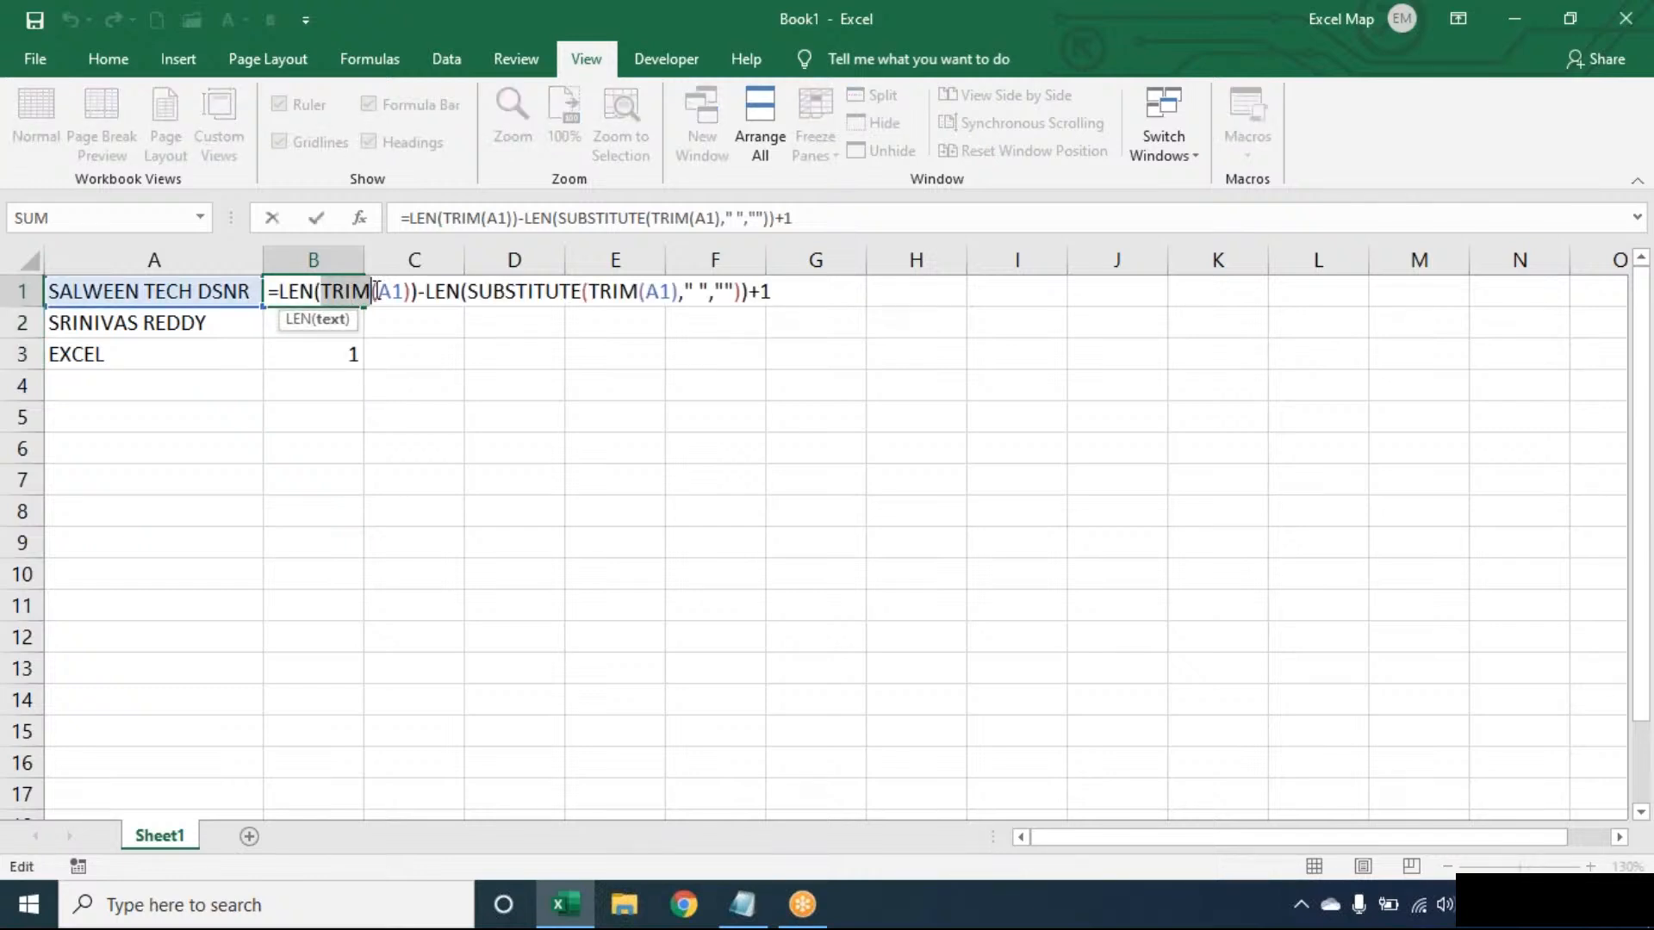
{"action": "double_click", "coordinate": [547, 291]}
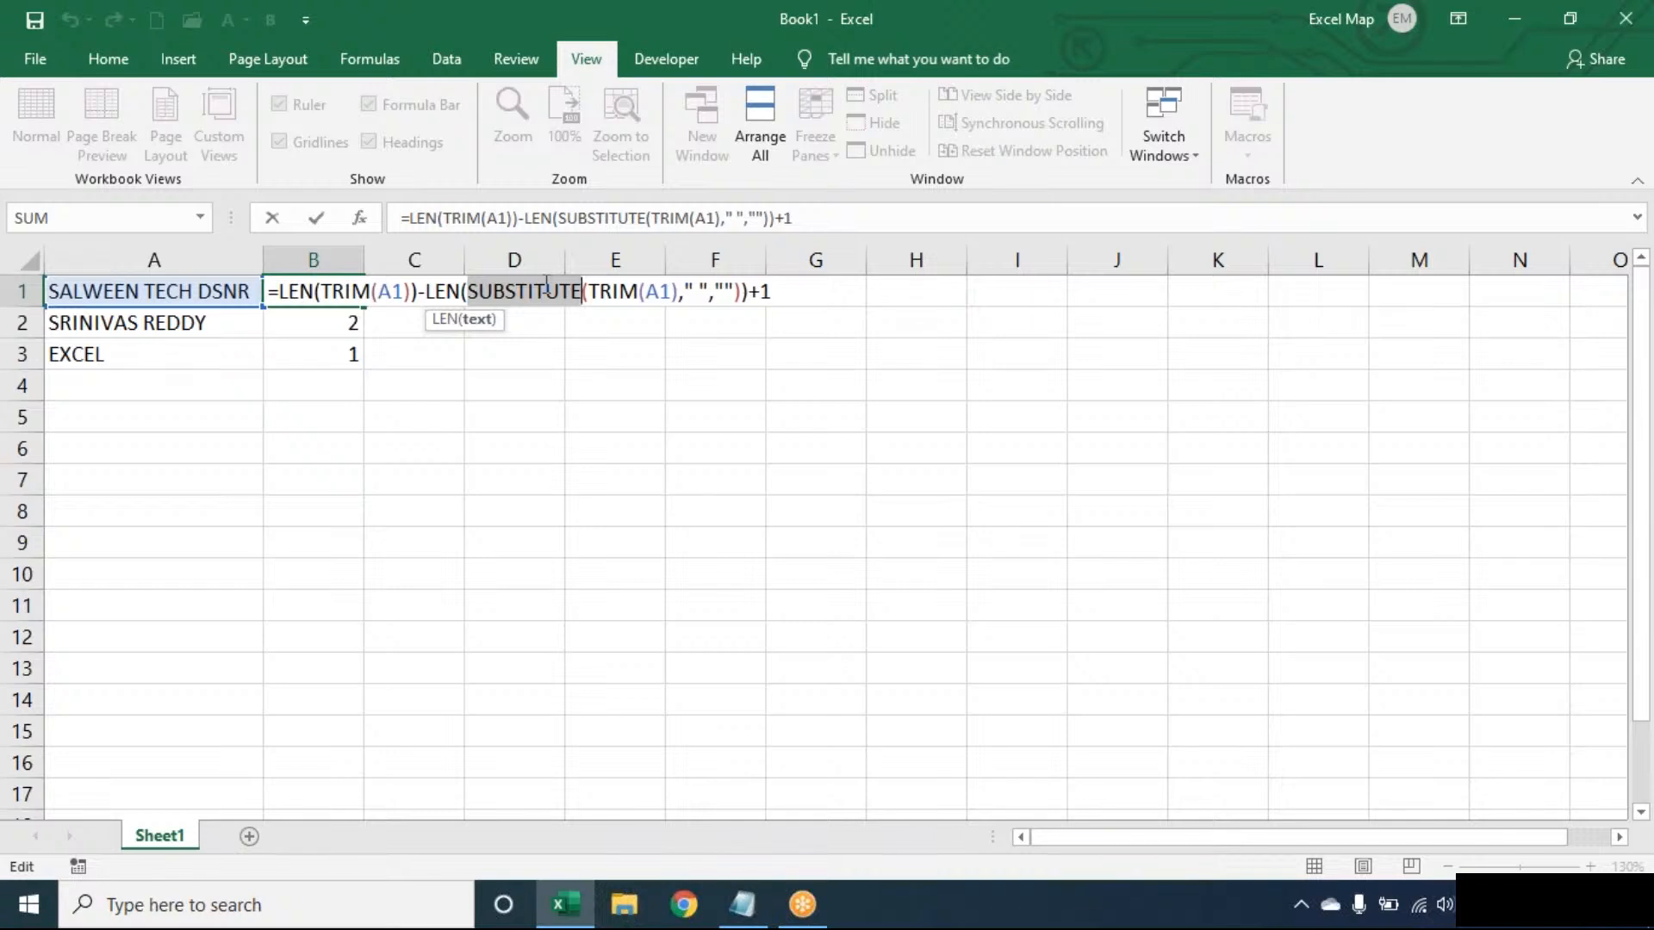
{"action": "key", "text": "Return"}
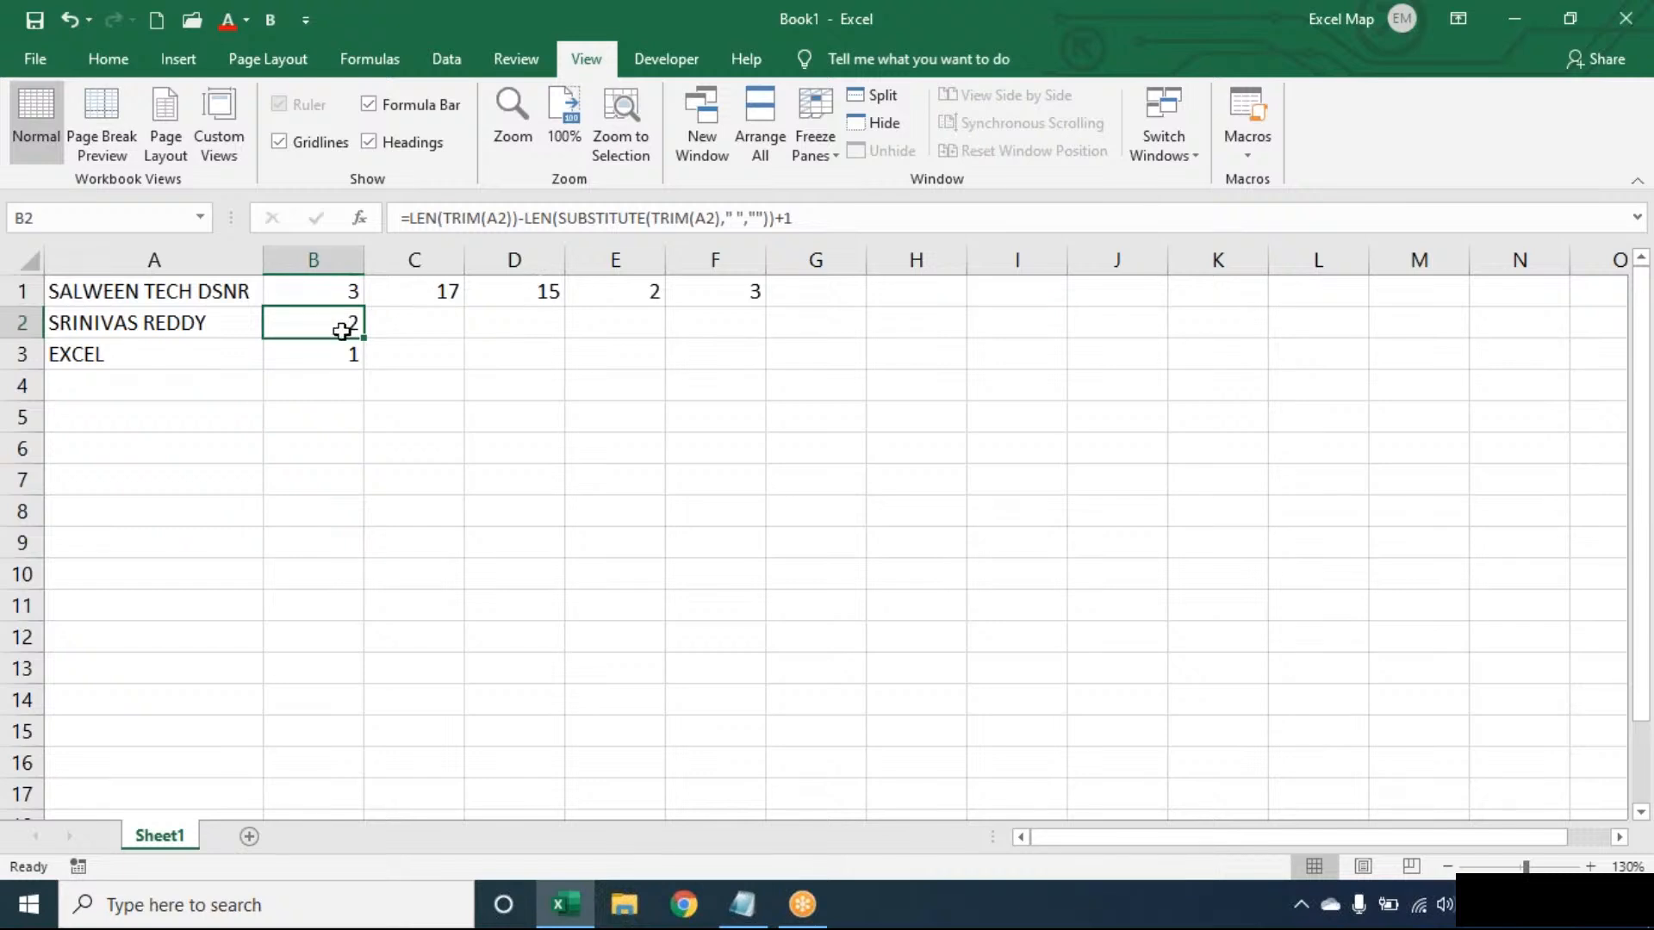
- Extend the word-count formula from B3 down to B4, beside the empty cell A4
{"action": "left_click", "coordinate": [348, 352]}
{"action": "left_click_drag", "start_coordinate": [363, 369], "coordinate": [362, 395]}
{"action": "left_click", "coordinate": [561, 359]}
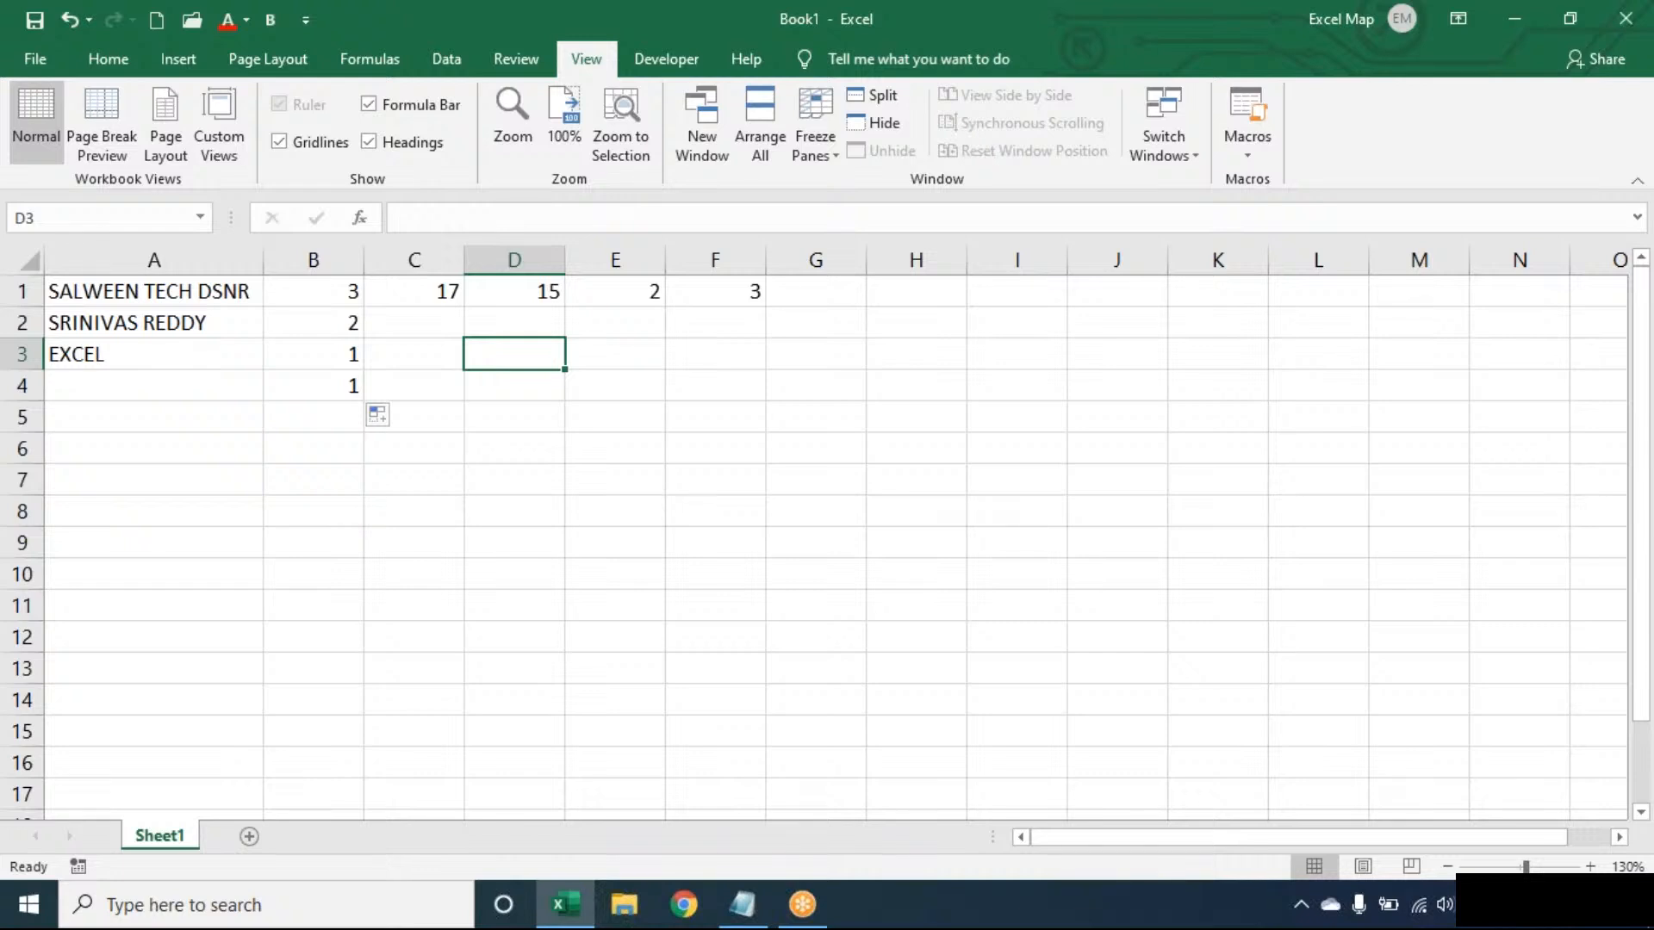
- Examine the empty cell A4 and the parts of the word-count formula in B4
{"action": "key", "text": "Left"}
{"action": "key", "text": "Left"}
{"action": "key", "text": "Left"}
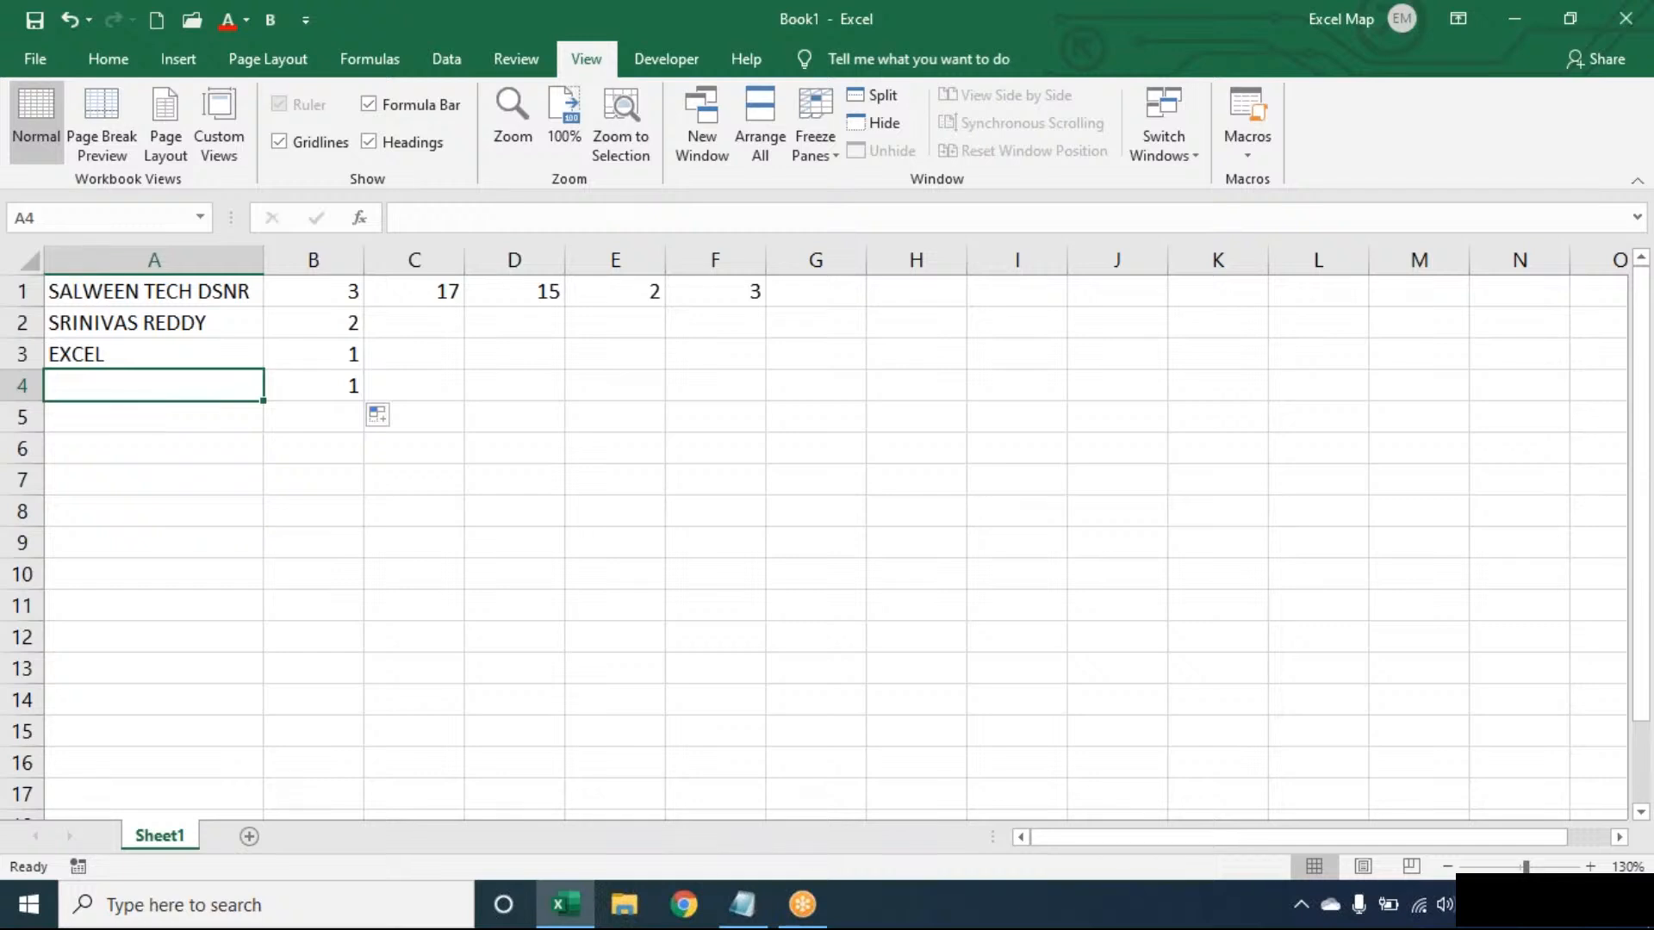
{"action": "key", "text": "Right"}
{"action": "double_click", "coordinate": [344, 384]}
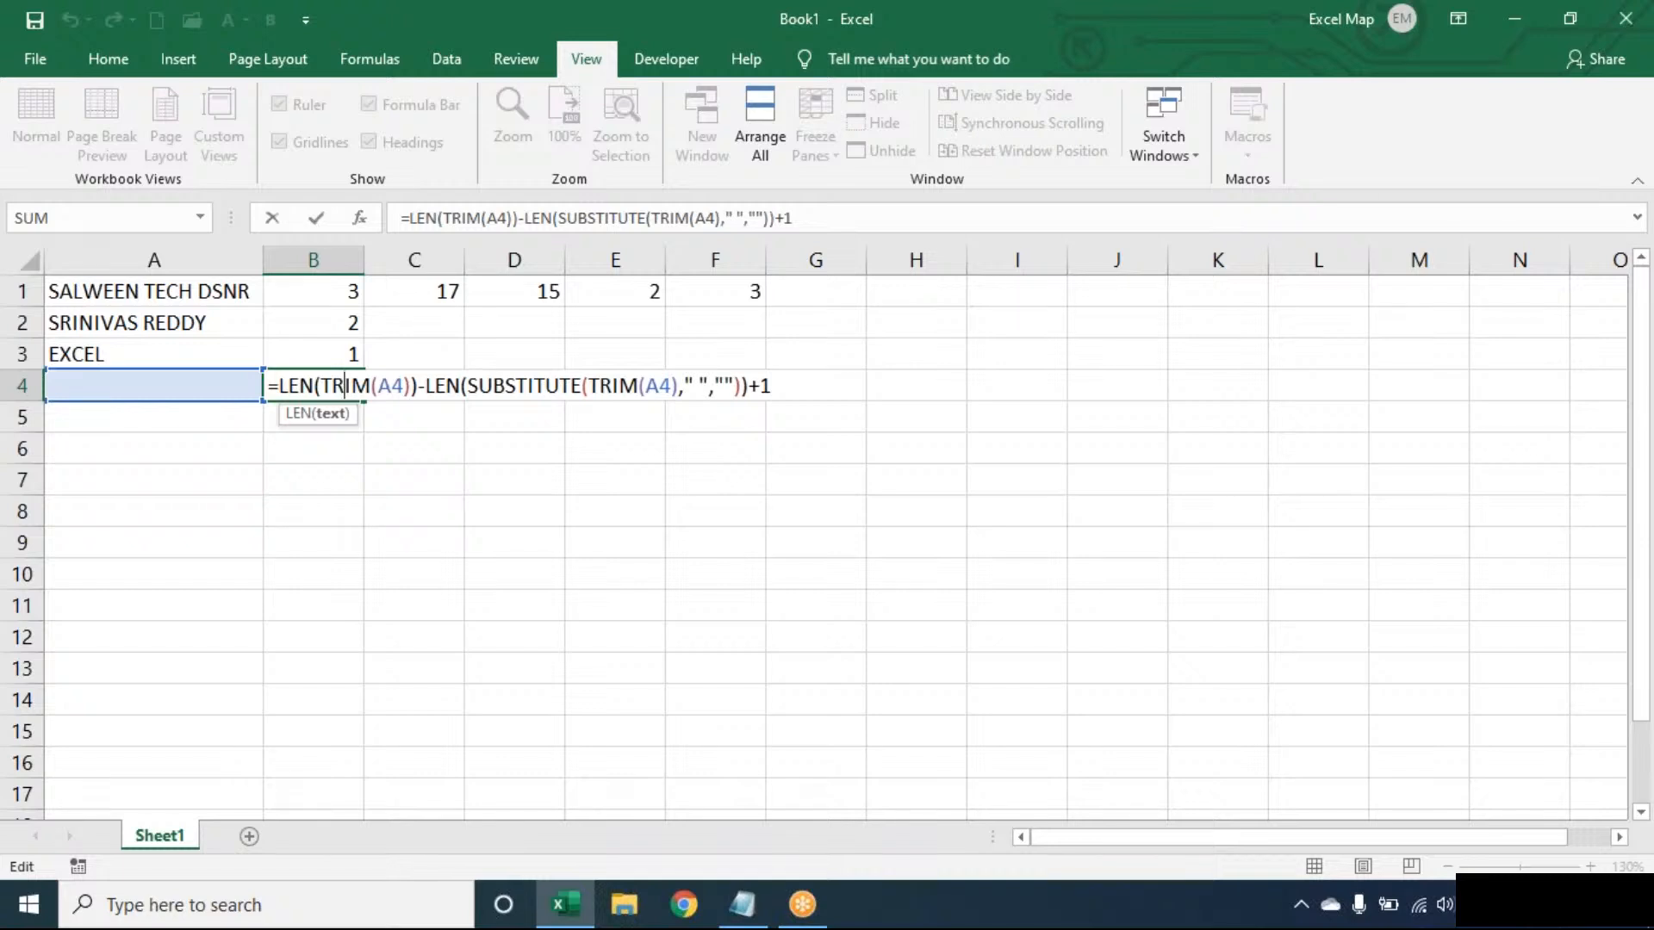
{"action": "left_click", "coordinate": [536, 383]}
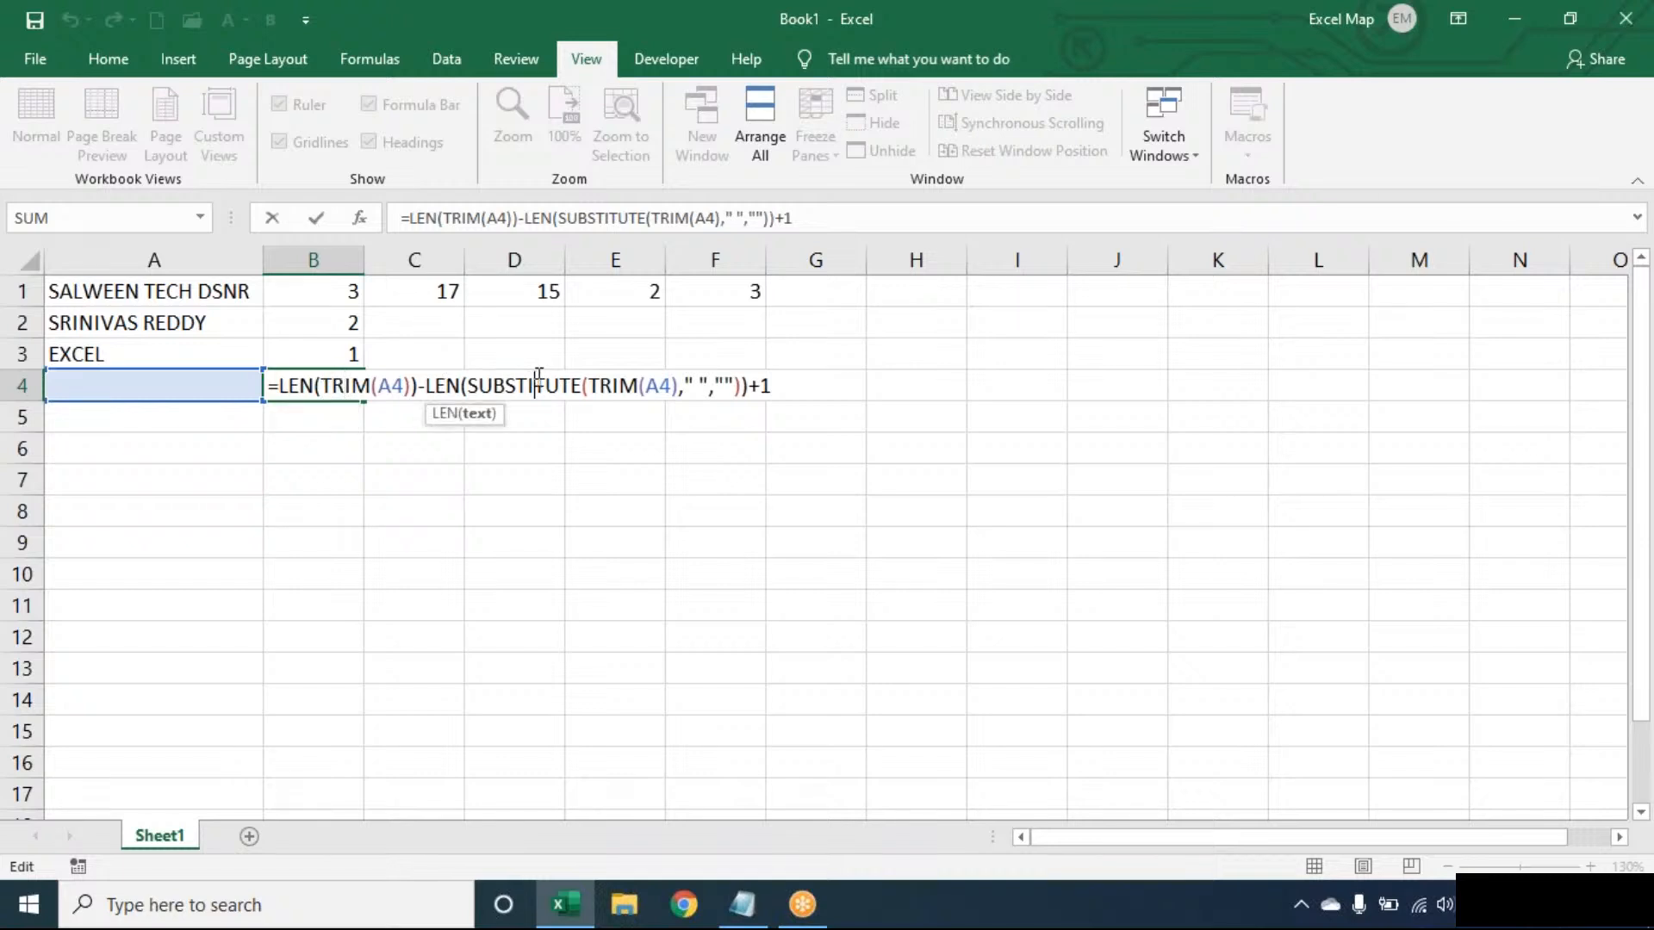
{"action": "left_click", "coordinate": [796, 383]}
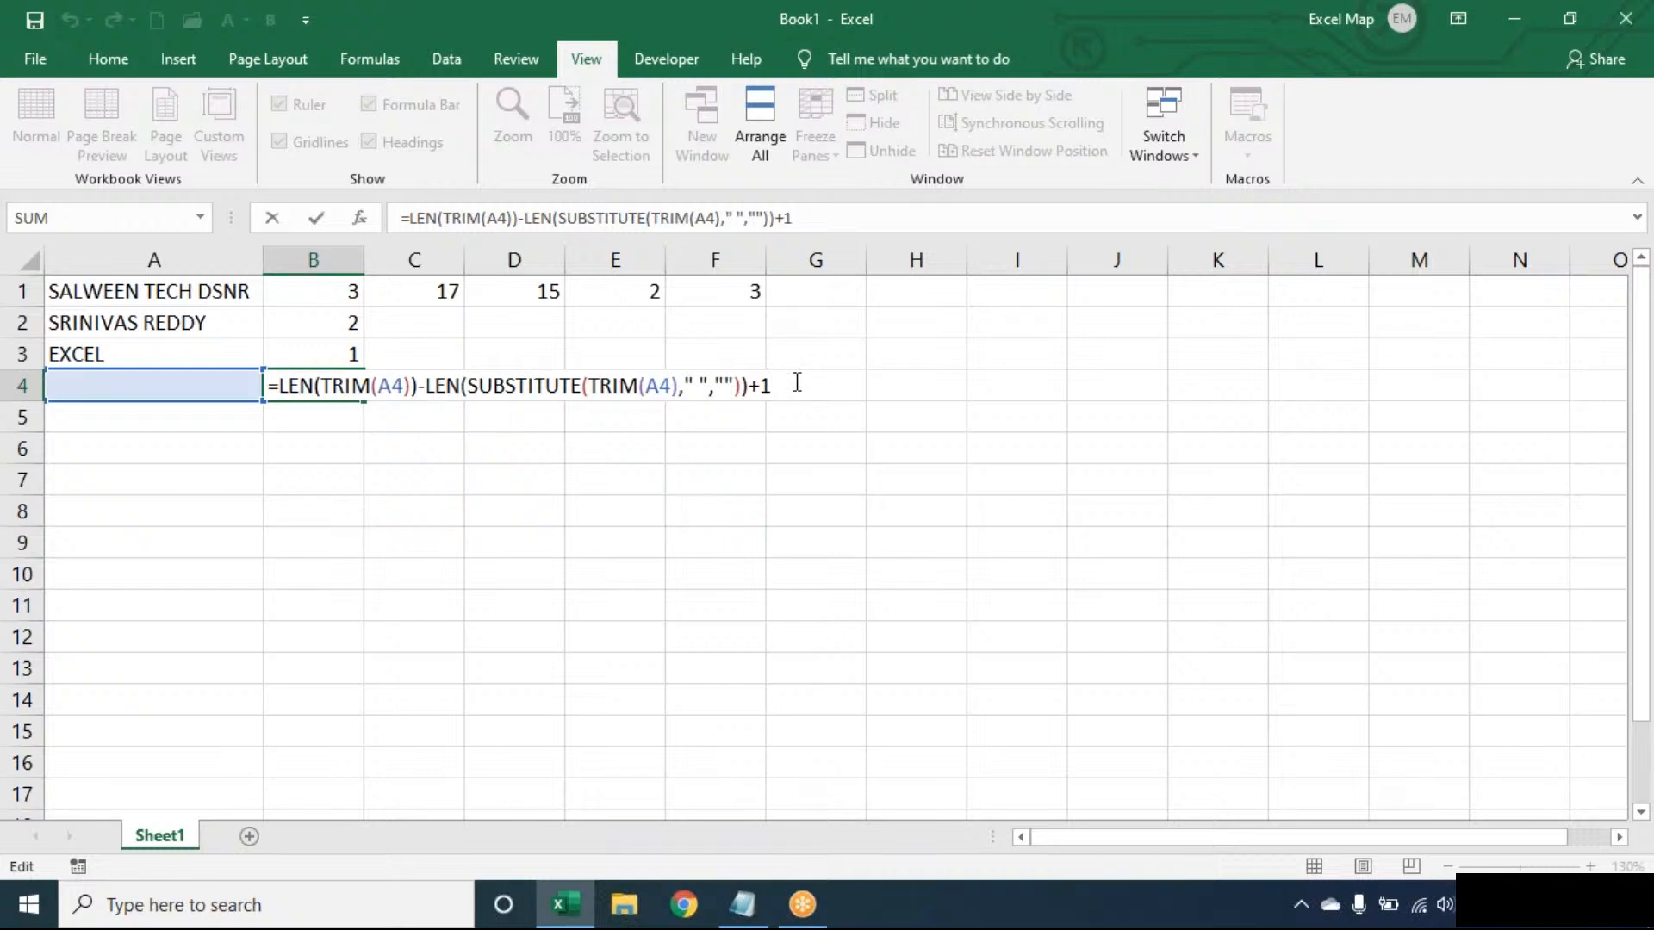
{"action": "key", "text": "Return"}
- Wrap the B1 formula in IF with the test LEN(TRIM(A1))>0, returning 0 when the cell is empty
{"action": "double_click", "coordinate": [312, 289]}
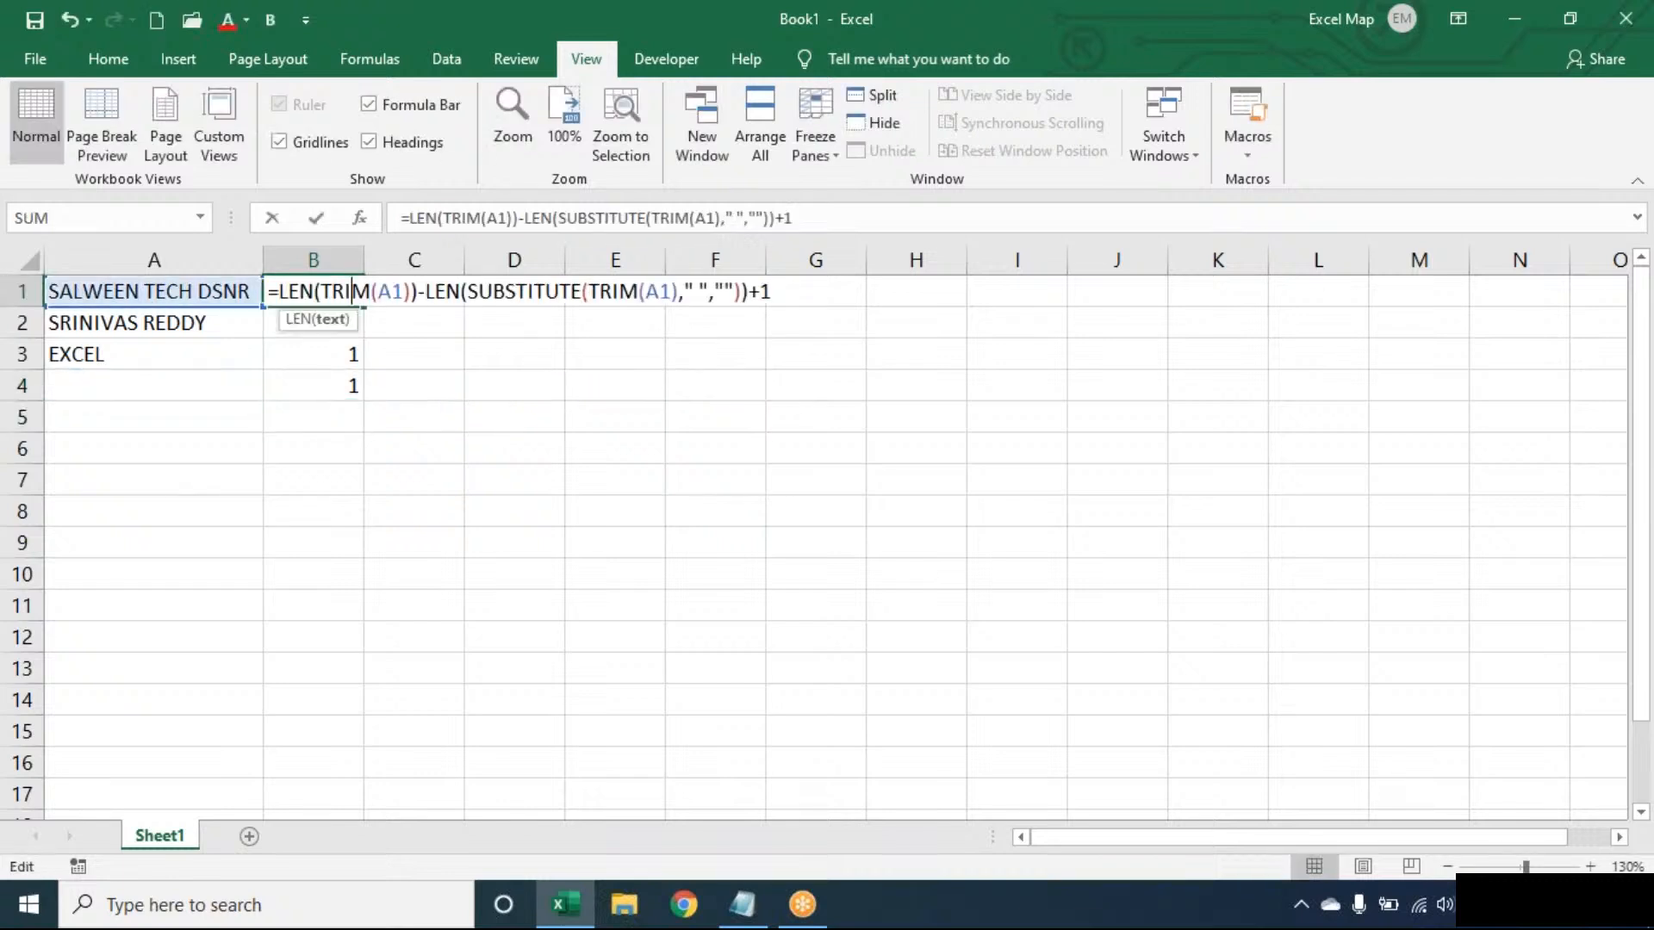
{"action": "left_click", "coordinate": [278, 291]}
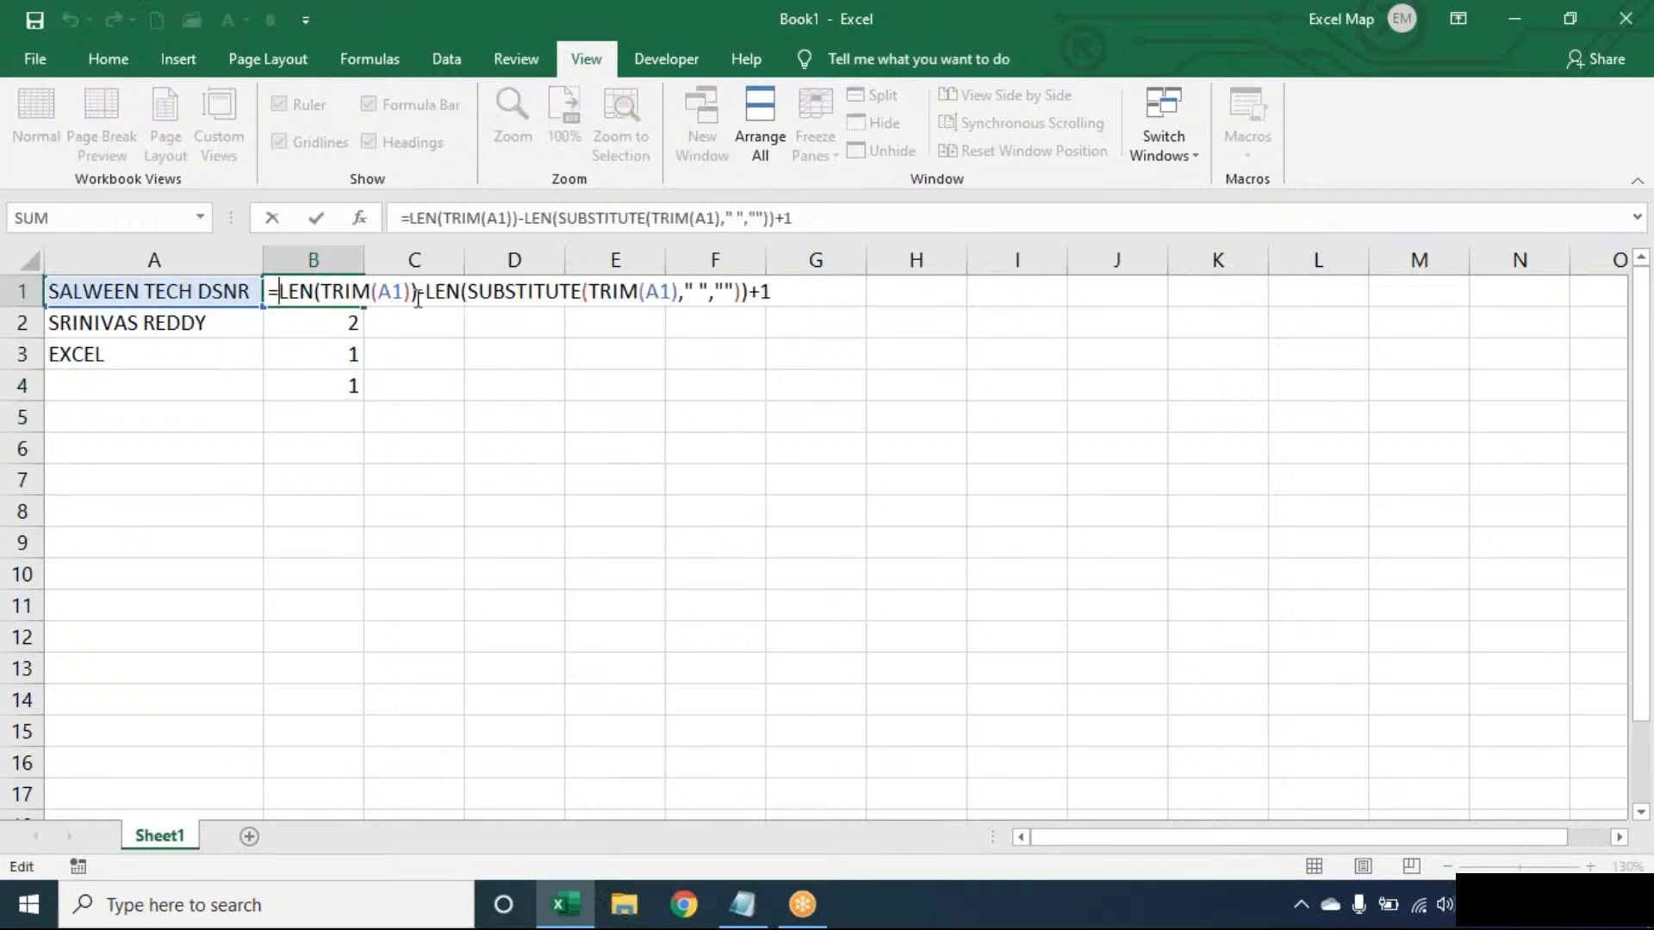
{"action": "type", "text": "LEN(TR"}
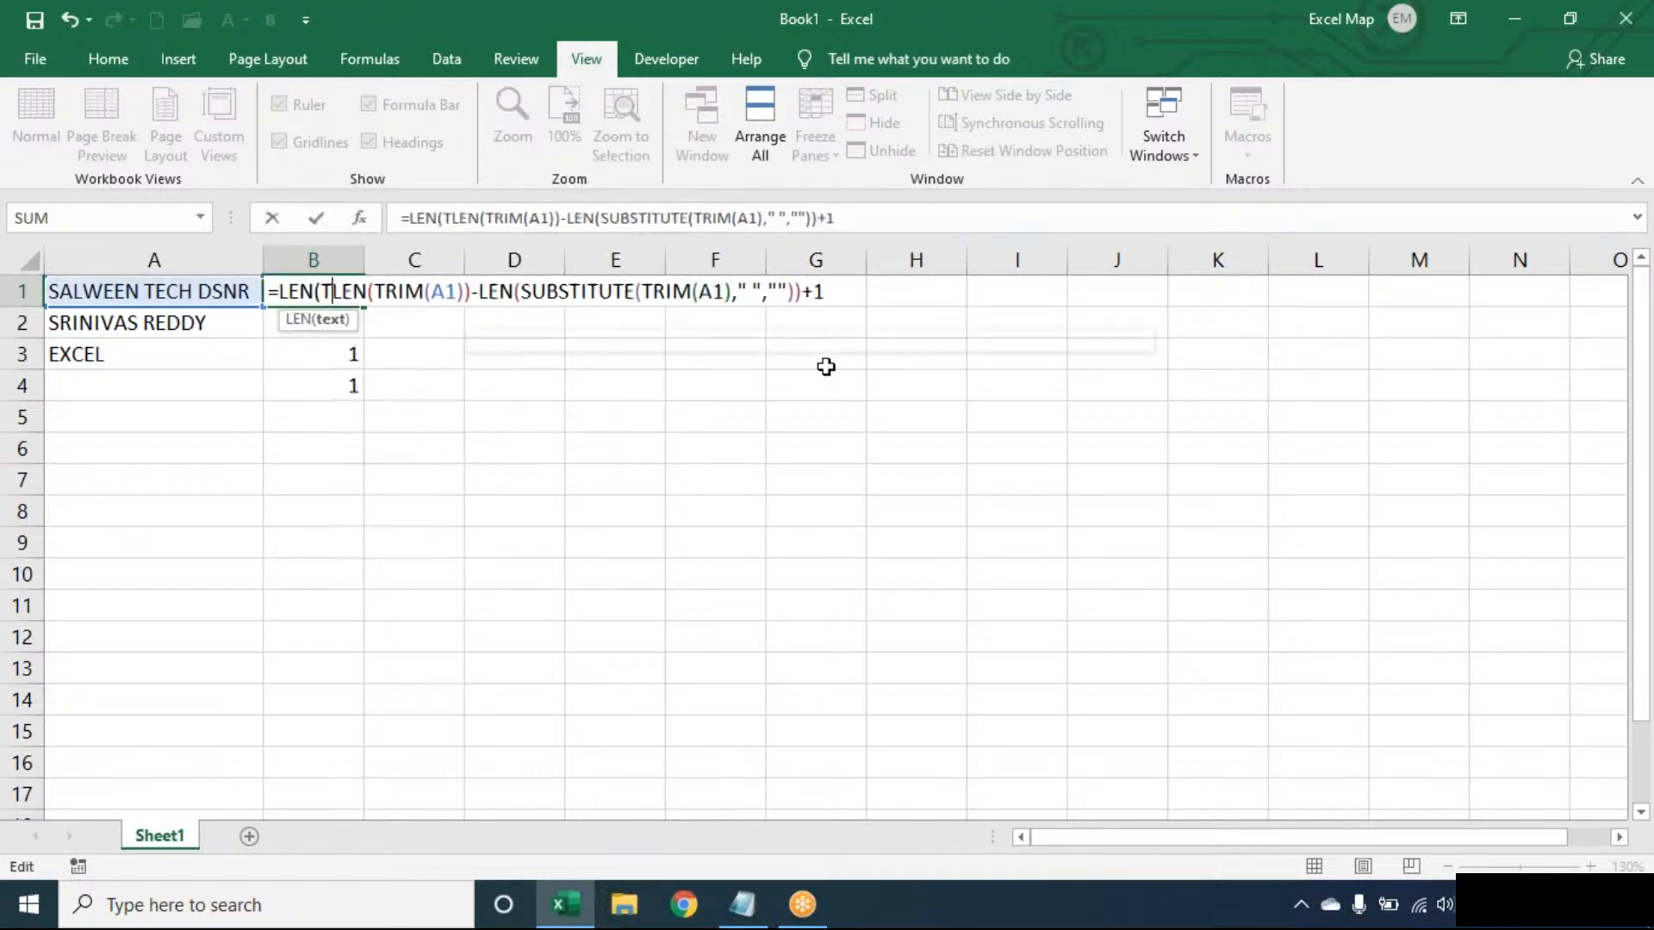
{"action": "type", "text": "IM(A1"}
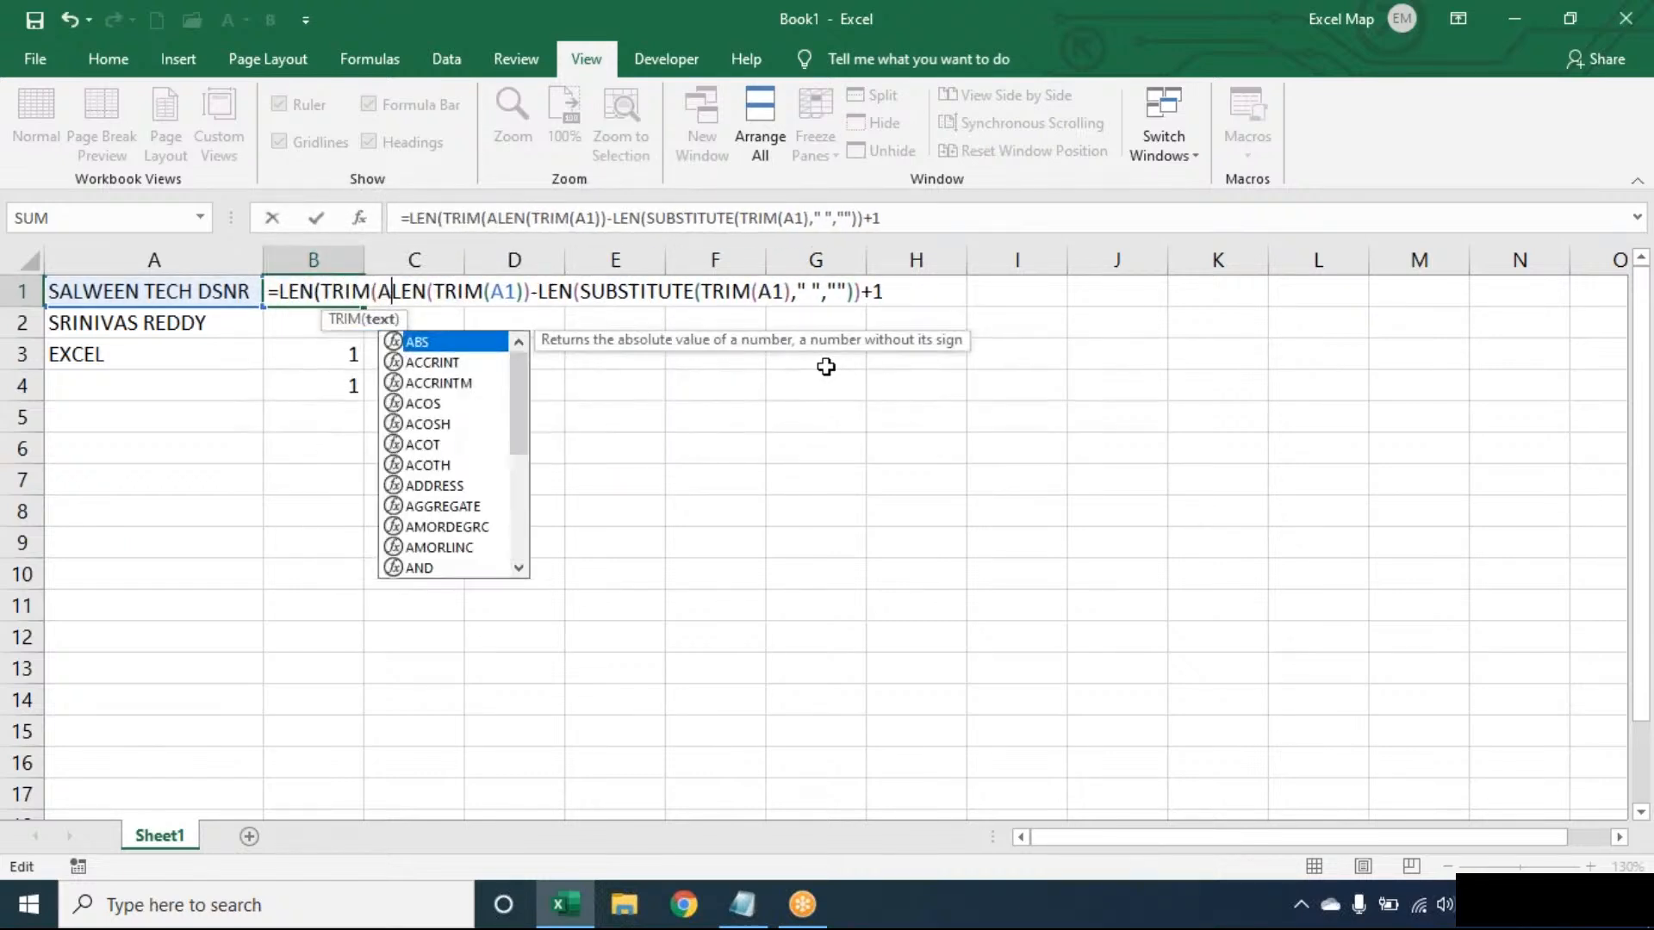
{"action": "type", "text": "))>0,"}
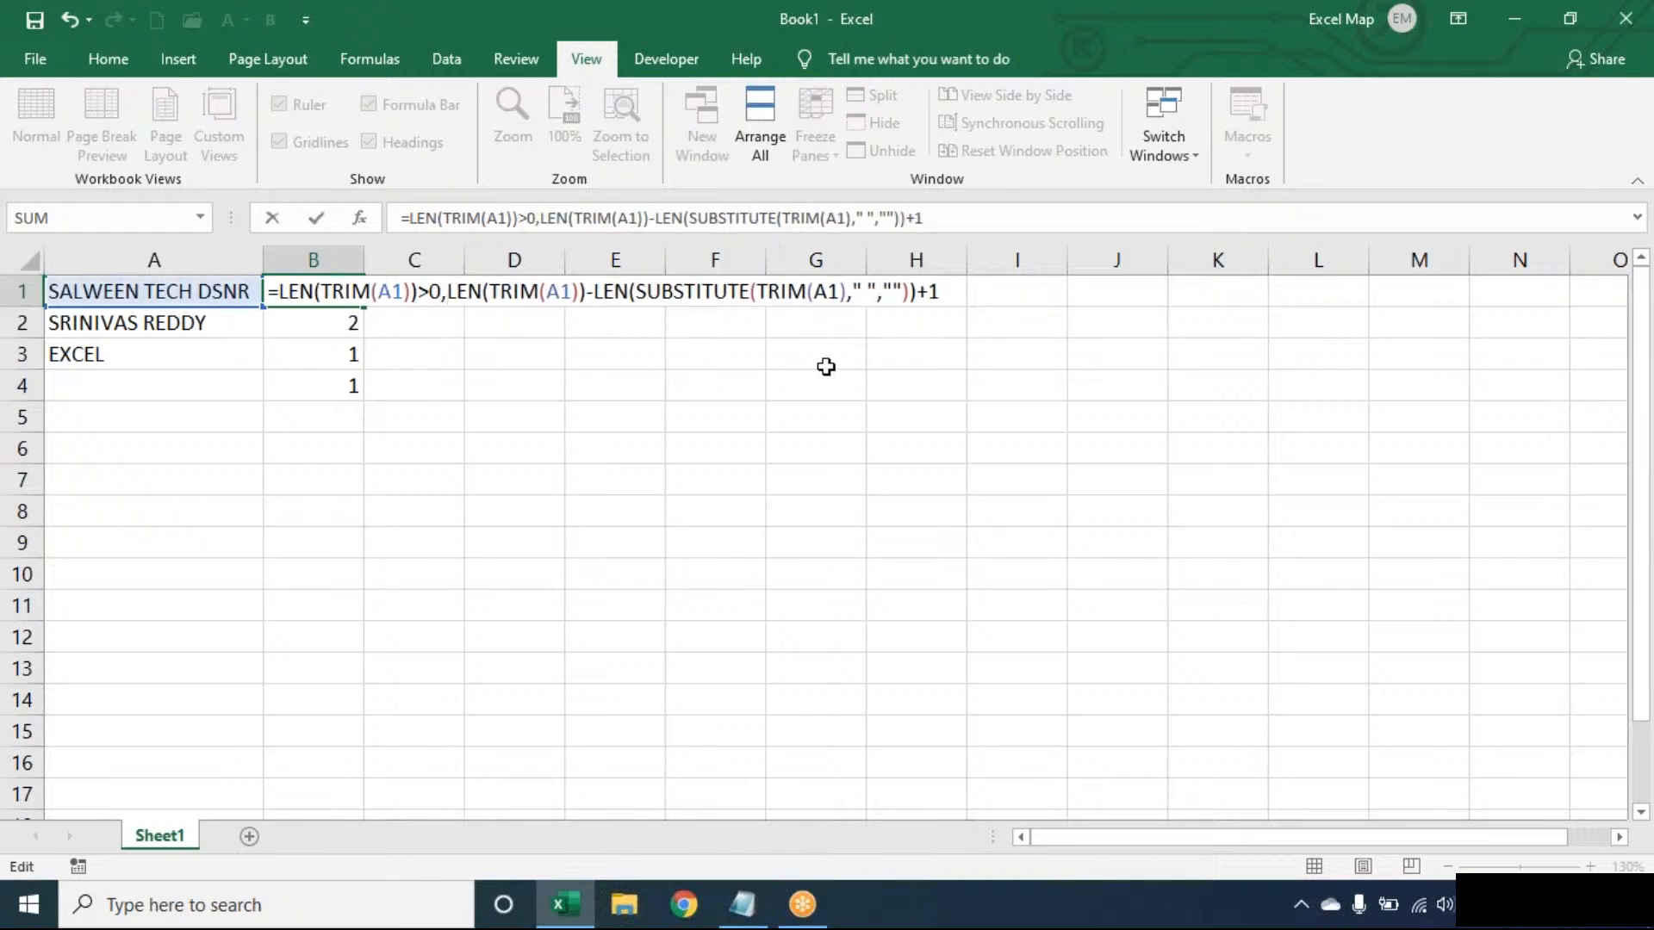
{"action": "left_click", "coordinate": [282, 291]}
{"action": "type", "text": "IF("}
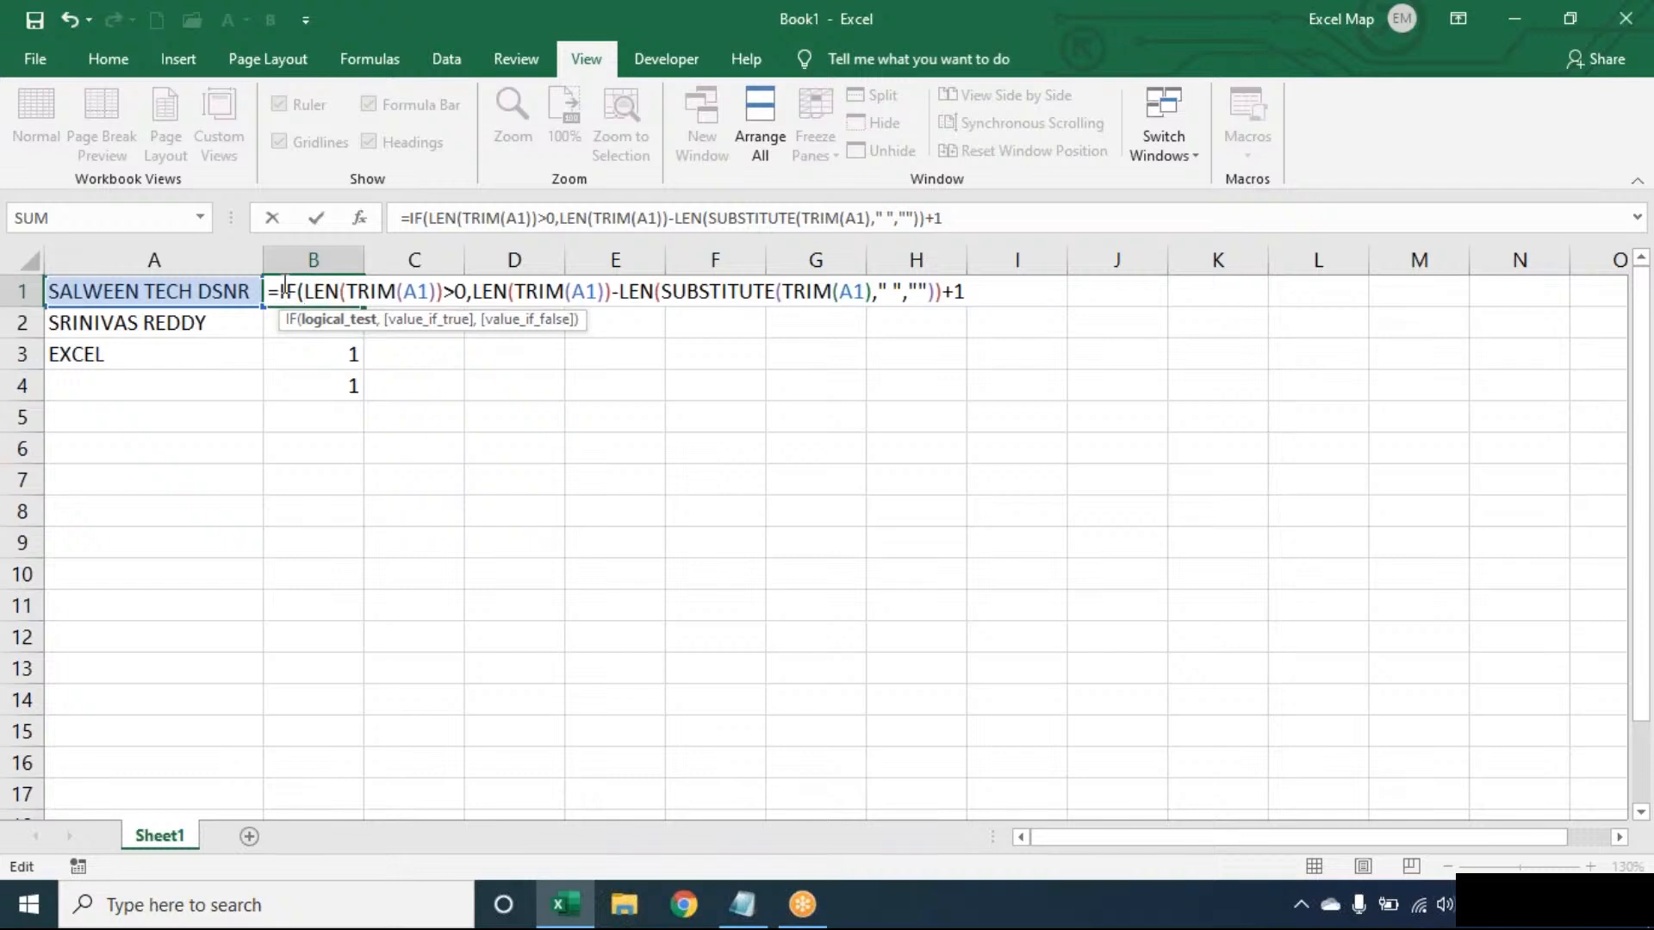
{"action": "left_click", "coordinate": [982, 289]}
{"action": "type", "text": ",0)"}
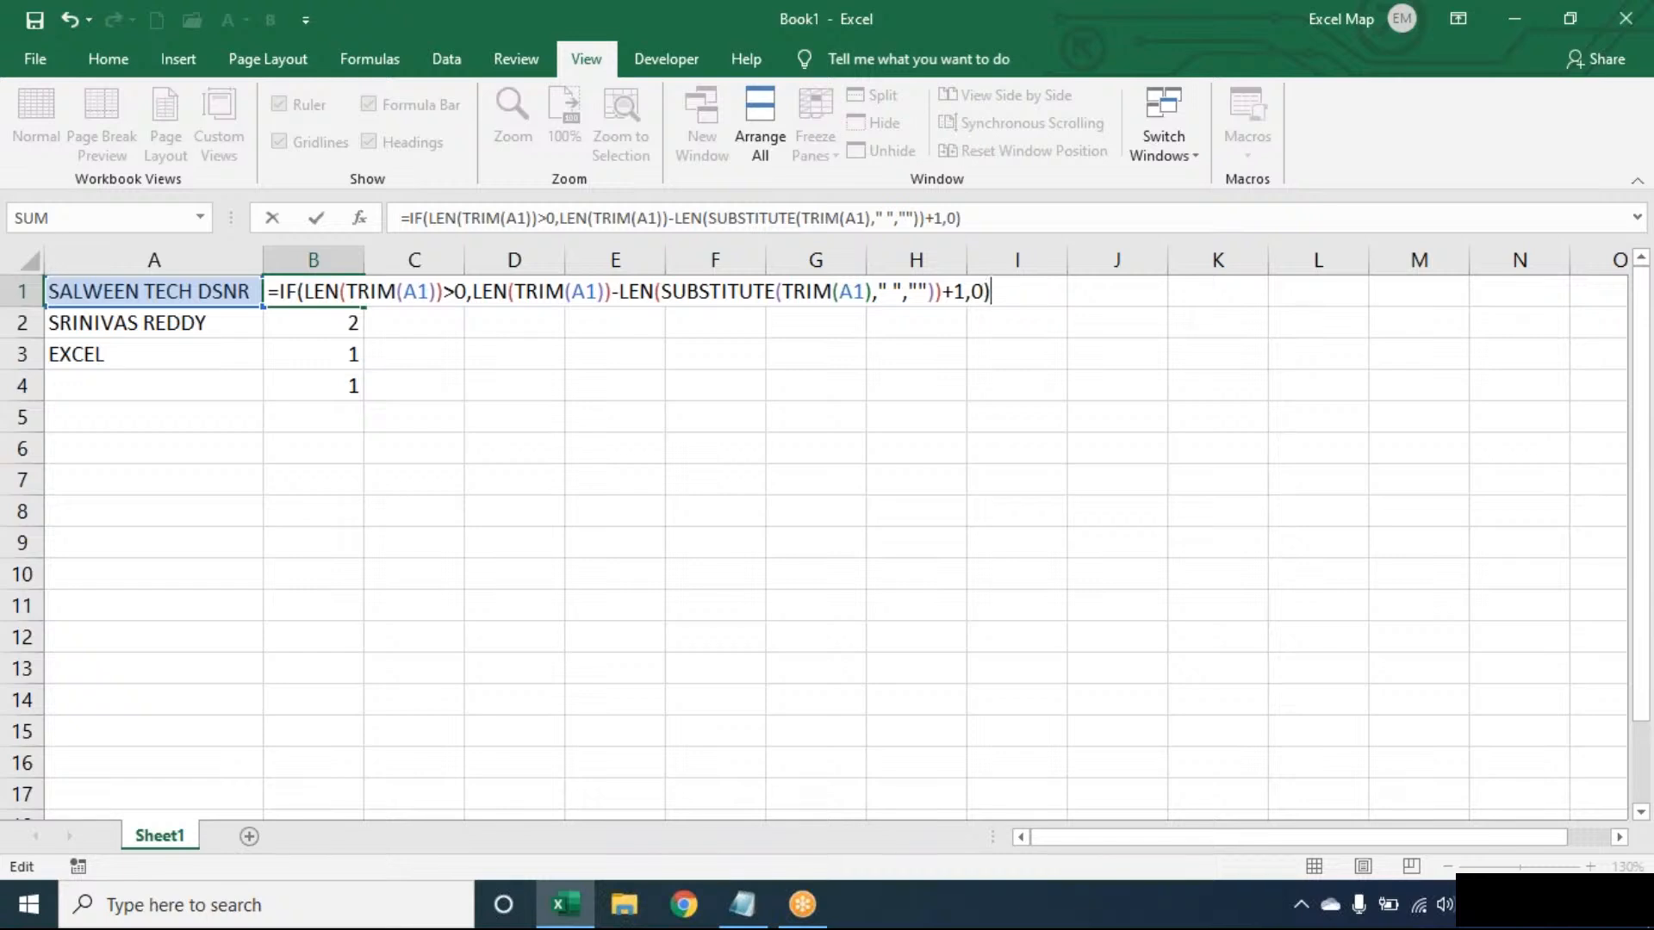
{"action": "key", "text": "Return"}
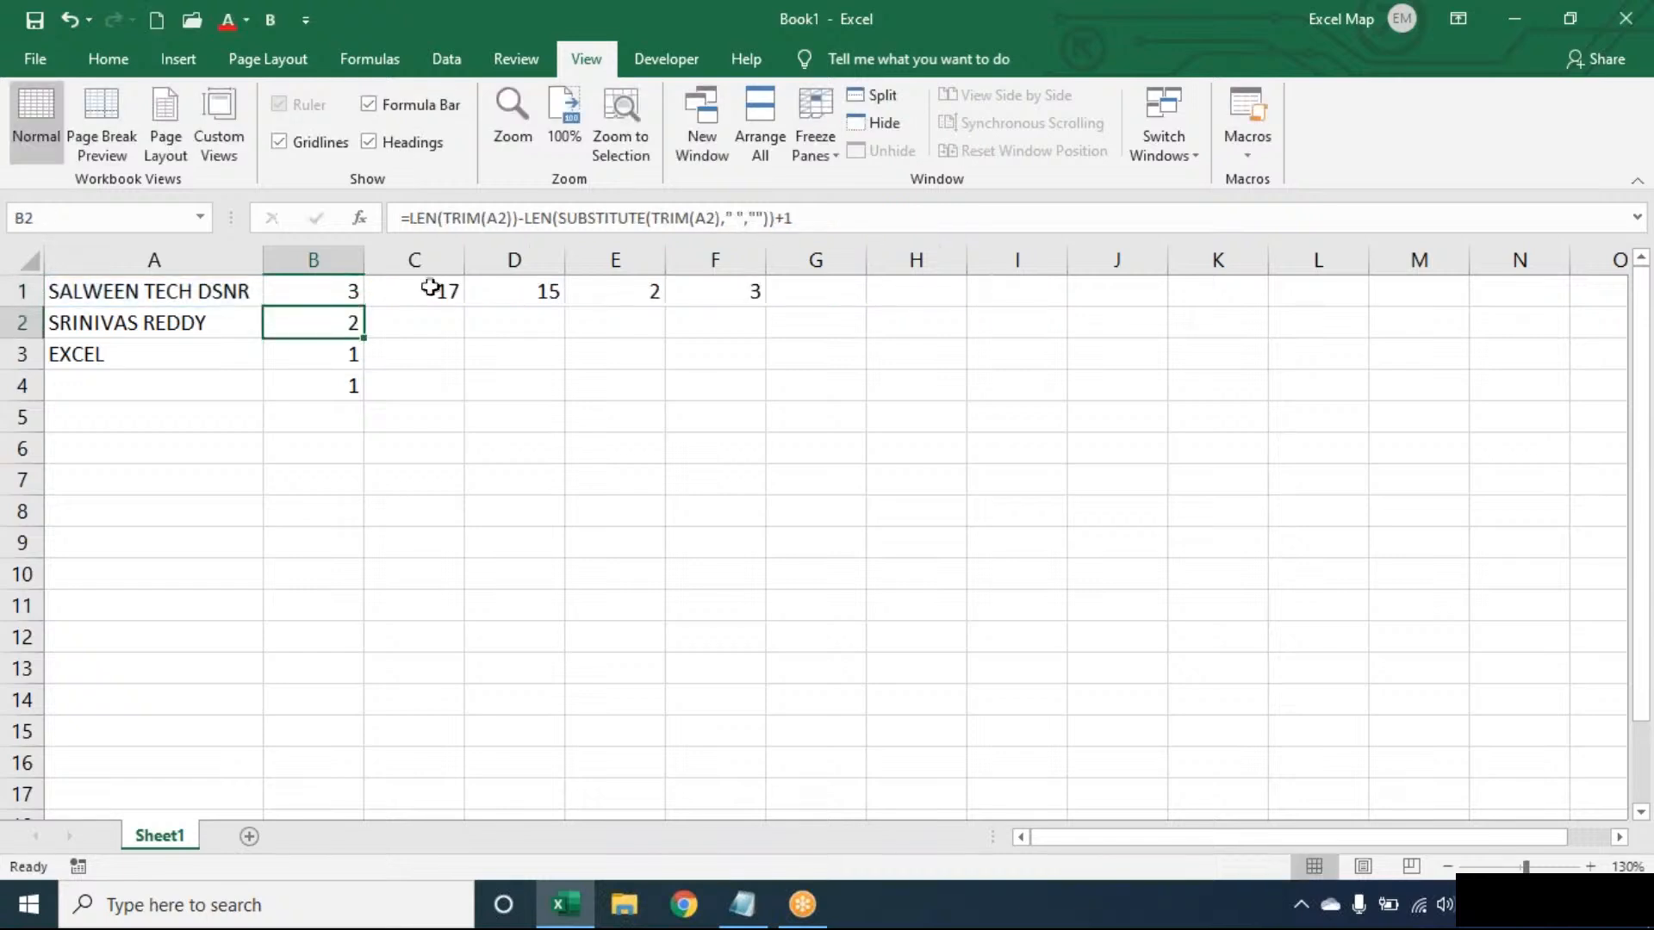
- Fill the IF formula from B1 down to B4 and check B4 against the empty cell A4
{"action": "left_click", "coordinate": [355, 293]}
{"action": "double_click", "coordinate": [363, 297]}
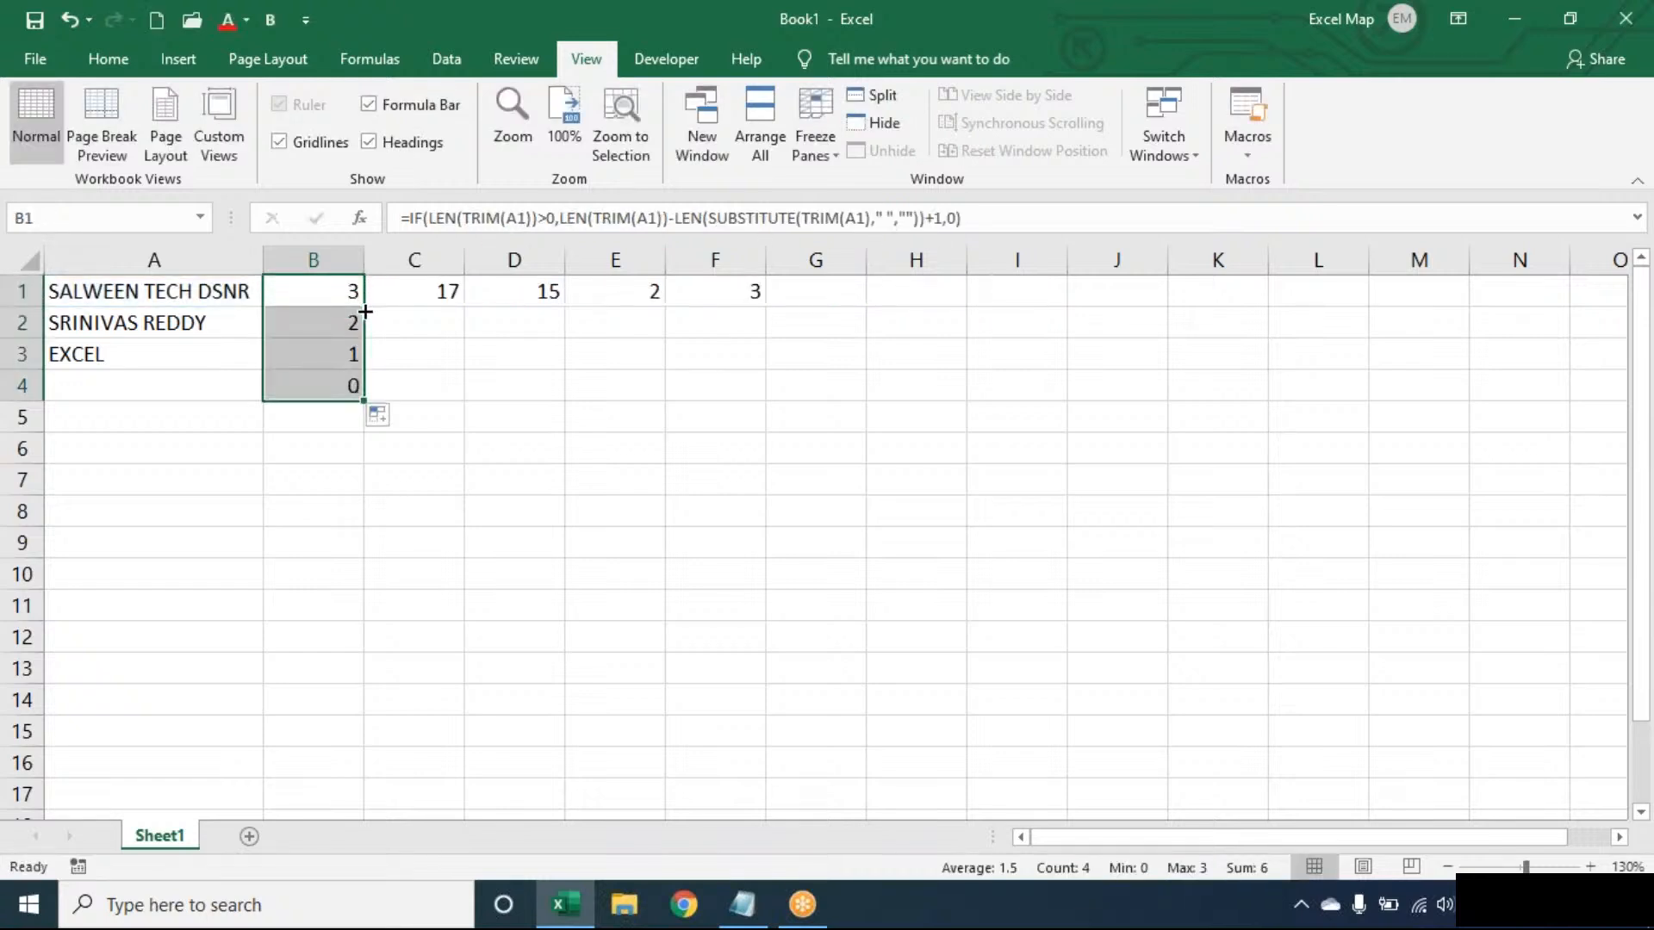
{"action": "left_click", "coordinate": [210, 389]}
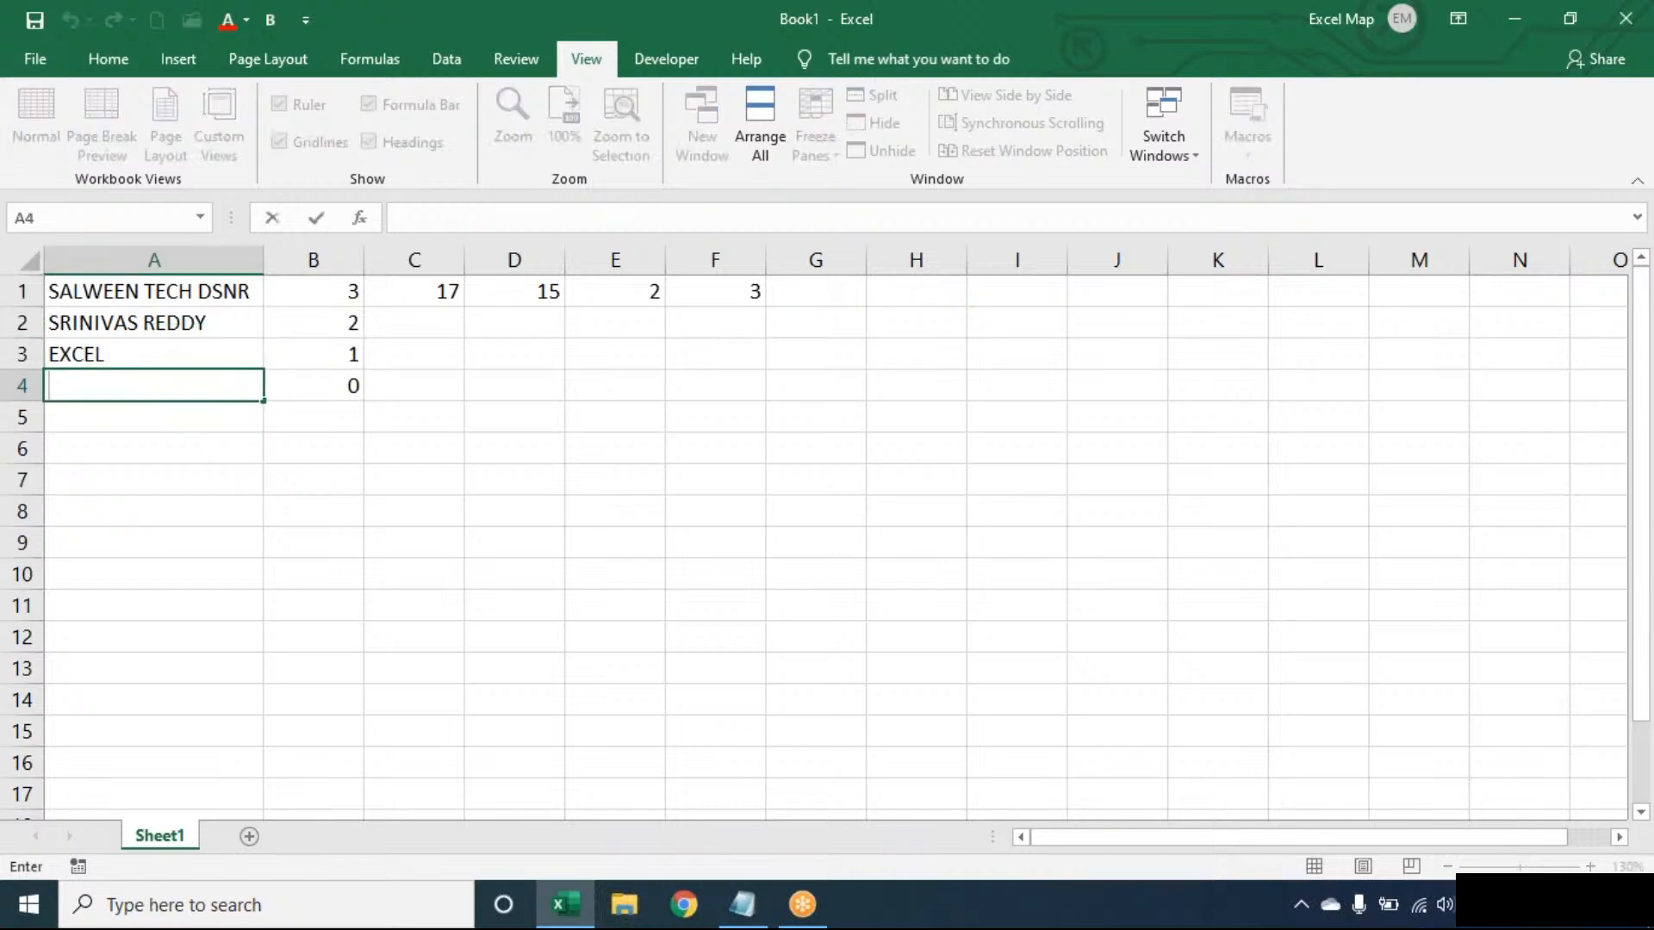
{"action": "left_click", "coordinate": [333, 385]}
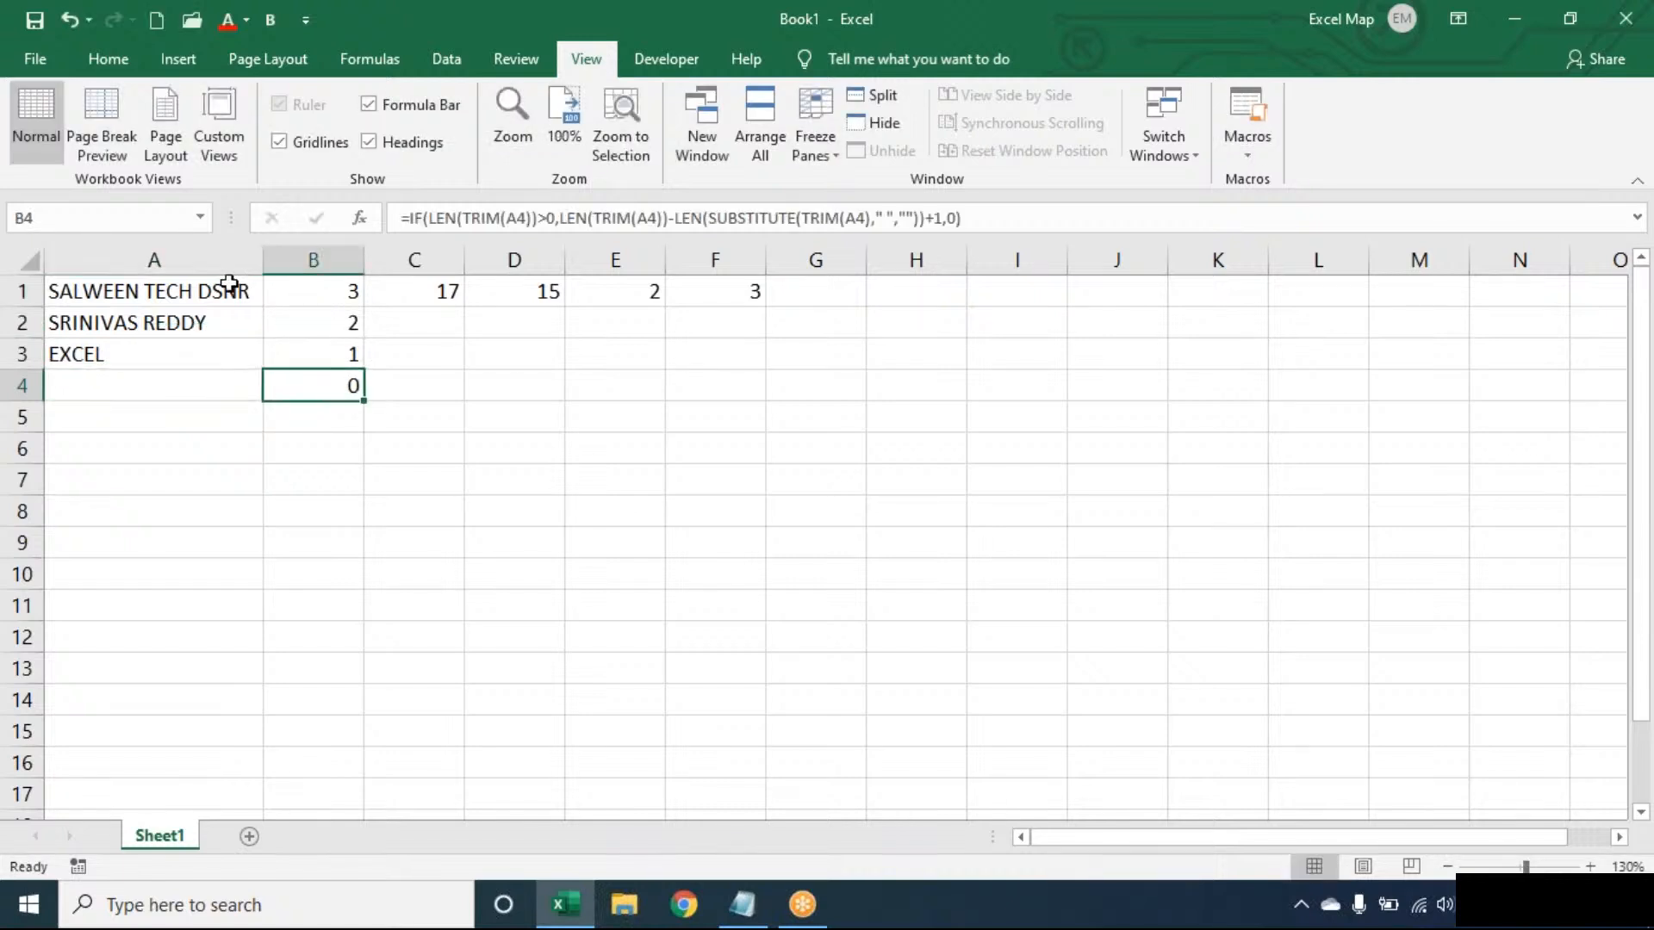
- Review the TRIM and SUBSTITUTE parts of the IF formula in B1
{"action": "double_click", "coordinate": [320, 287]}
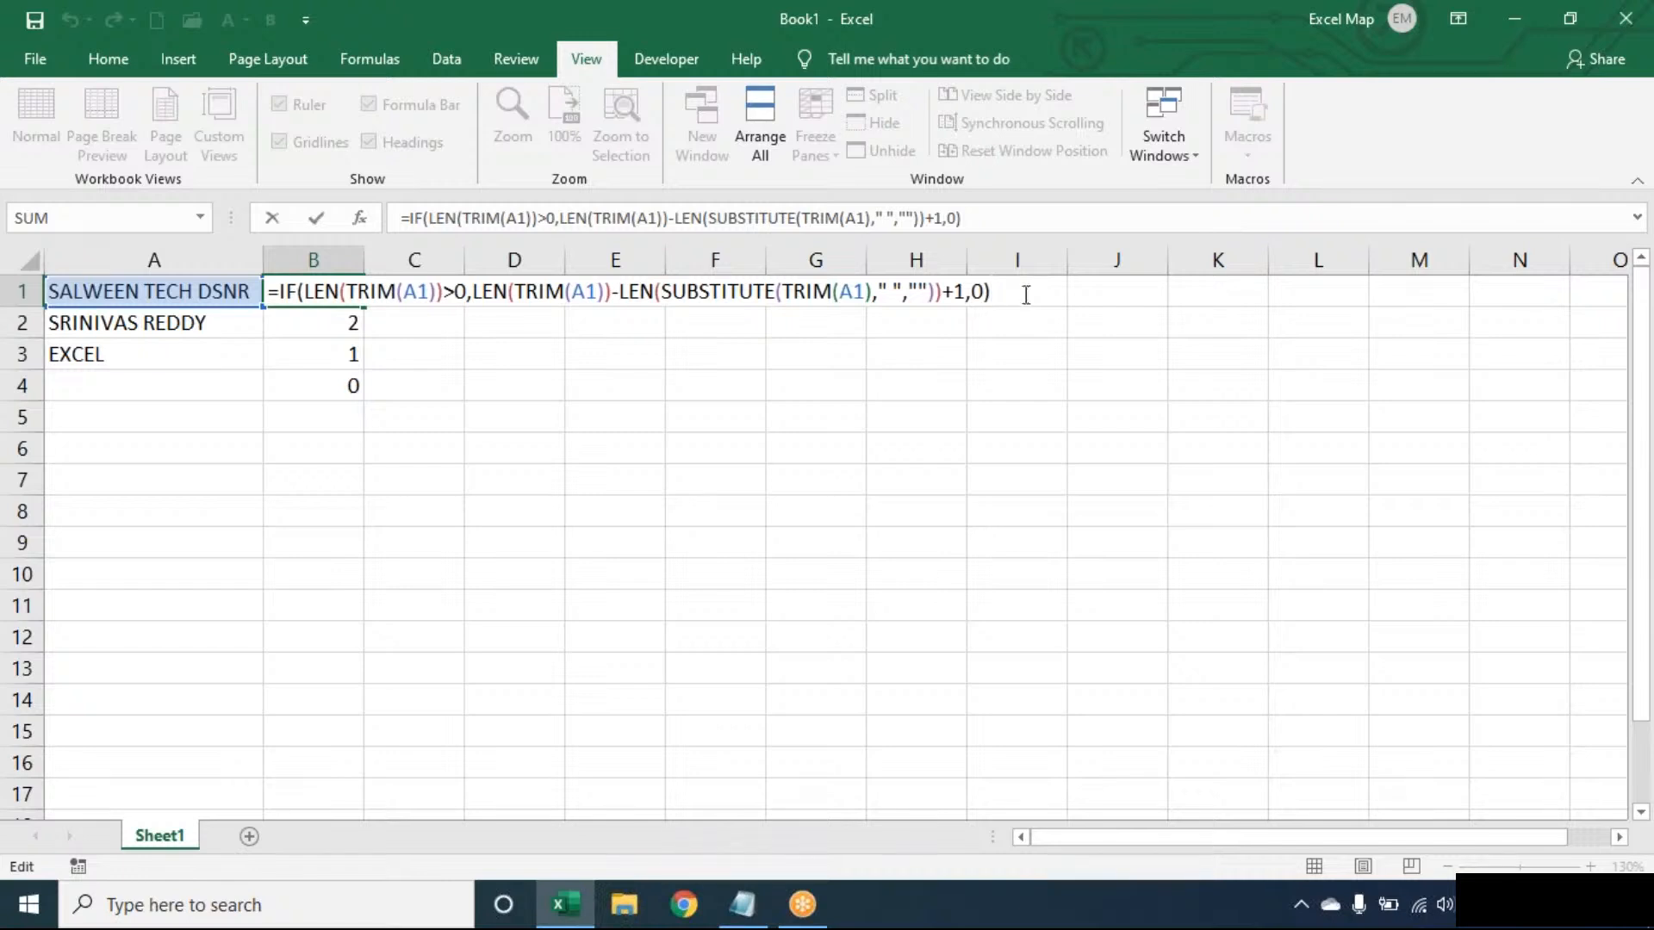
{"action": "left_click", "coordinate": [539, 290]}
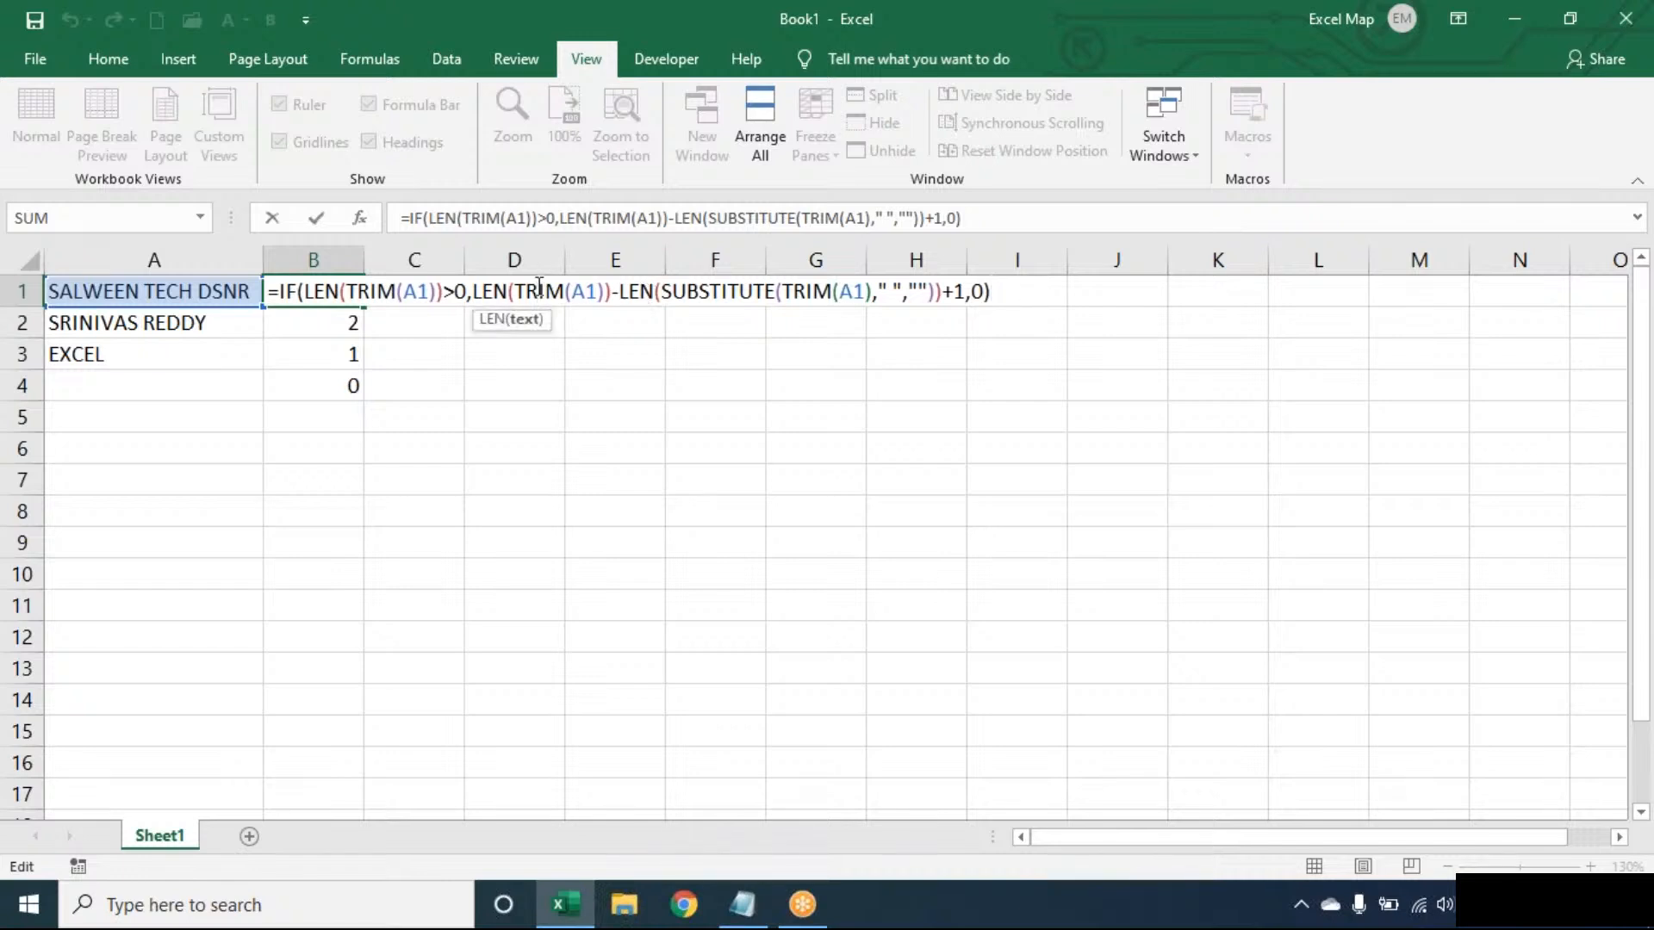
{"action": "double_click", "coordinate": [539, 290]}
{"action": "double_click", "coordinate": [696, 290]}
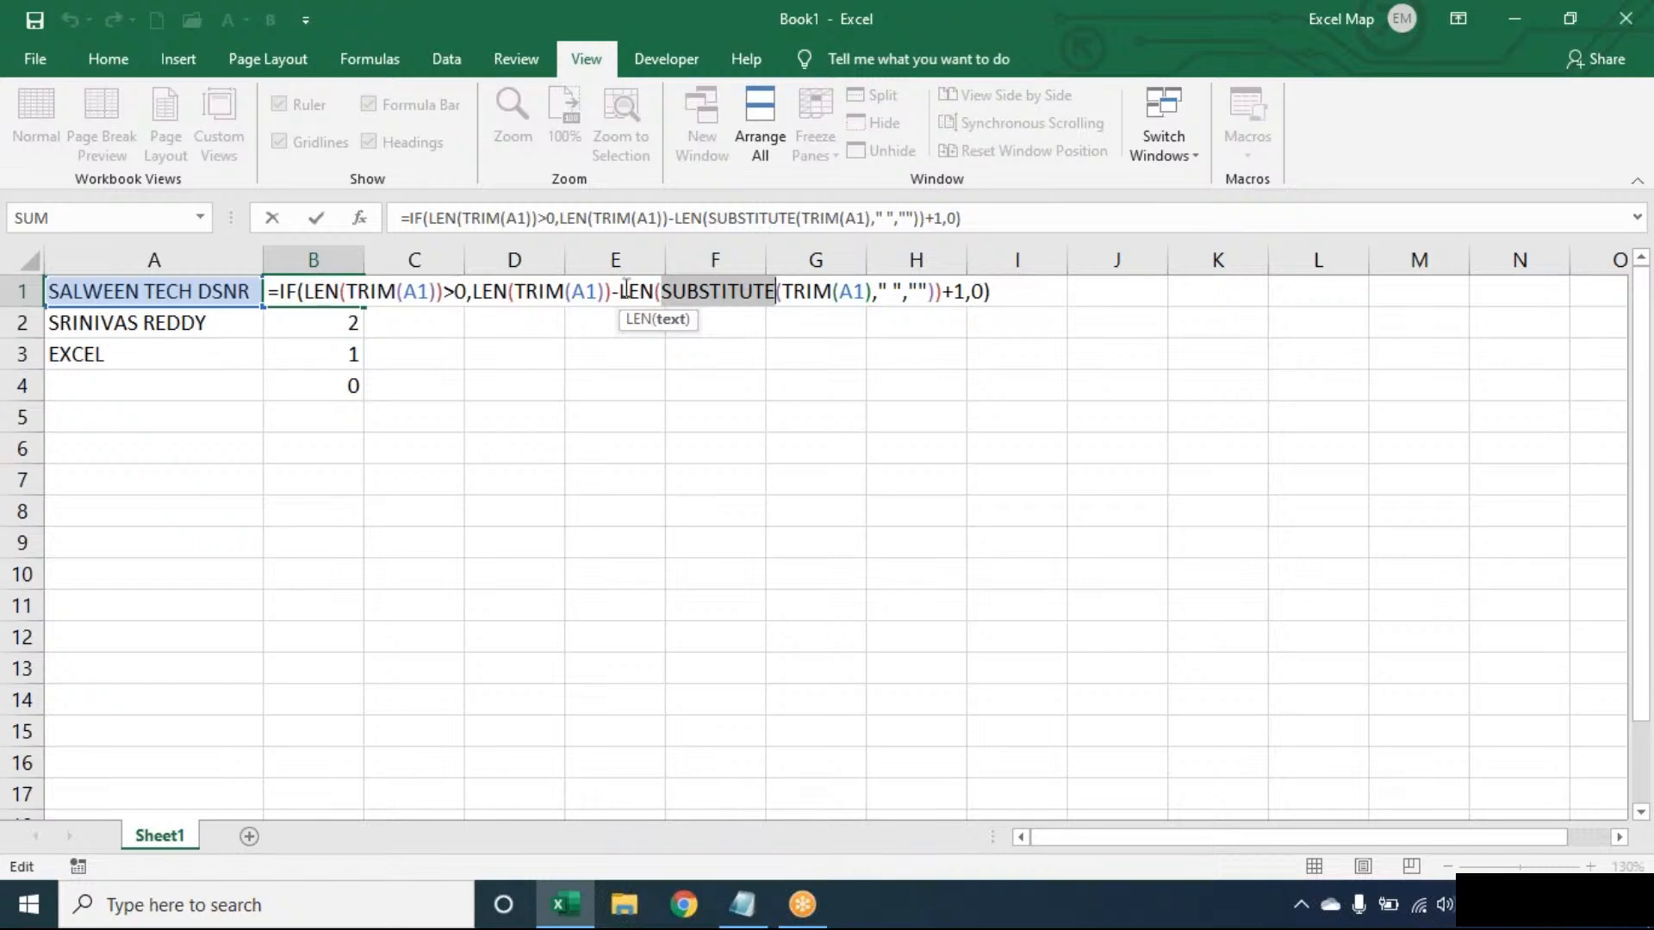
{"action": "left_click", "coordinate": [1014, 292]}
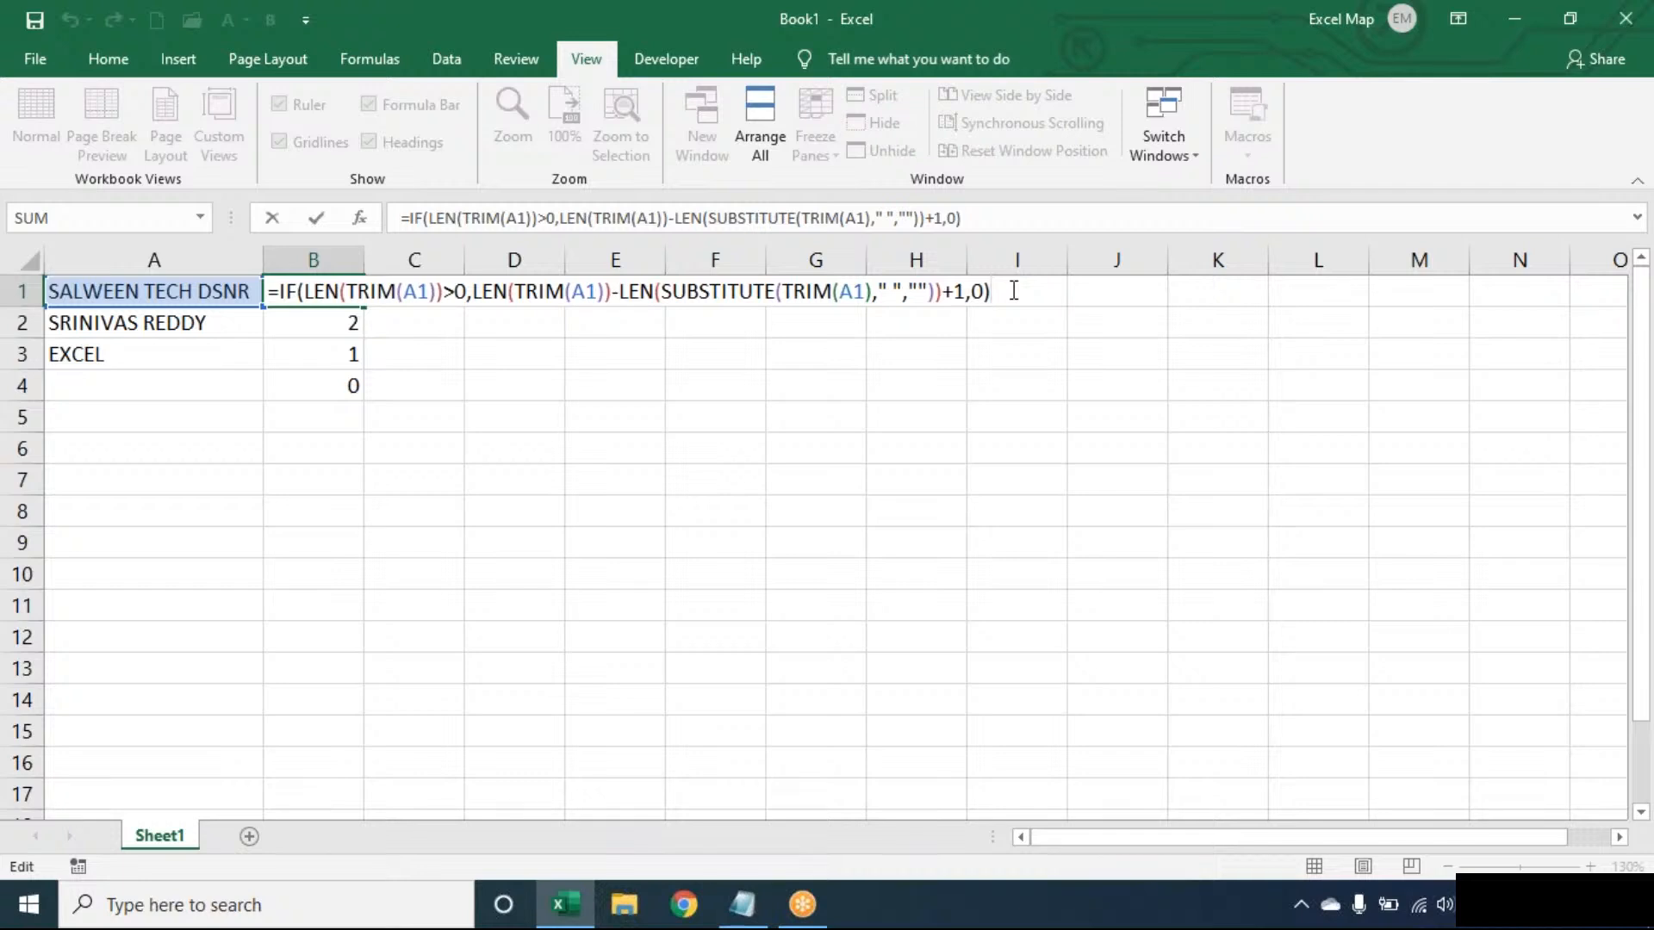
- Switch to Notepad to view the topic heading, and return to Excel to close the B1 formula
{"action": "left_click", "coordinate": [727, 920]}
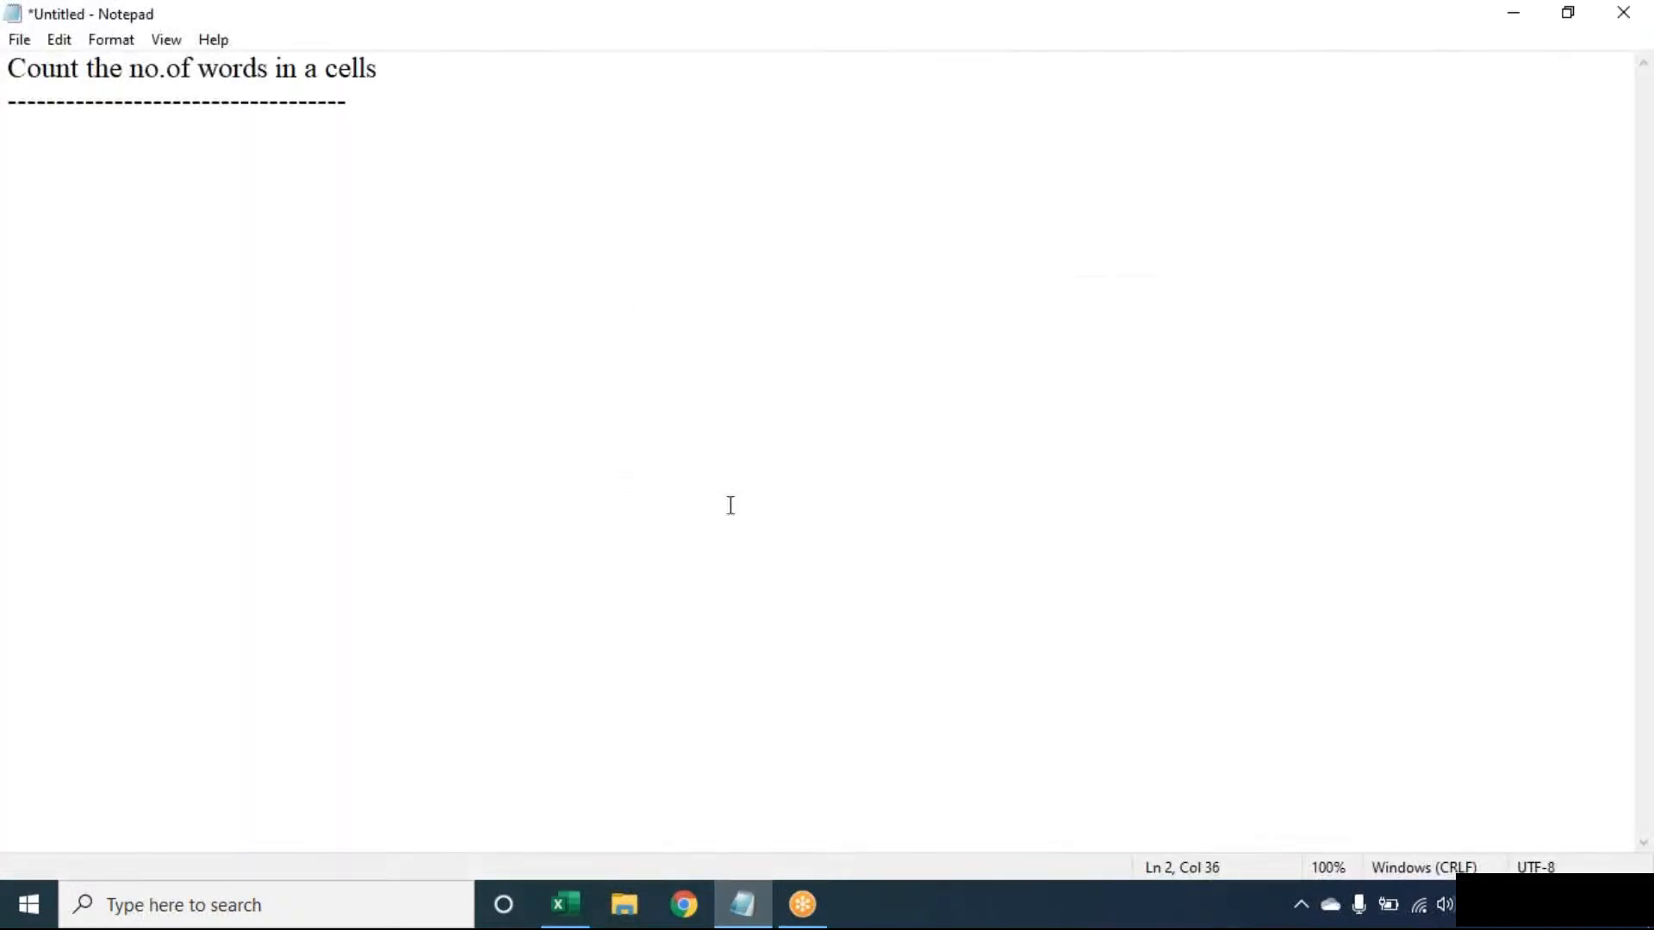
{"action": "left_click", "coordinate": [549, 66]}
{"action": "key", "text": "BackSpace"}
{"action": "left_click", "coordinate": [760, 904]}
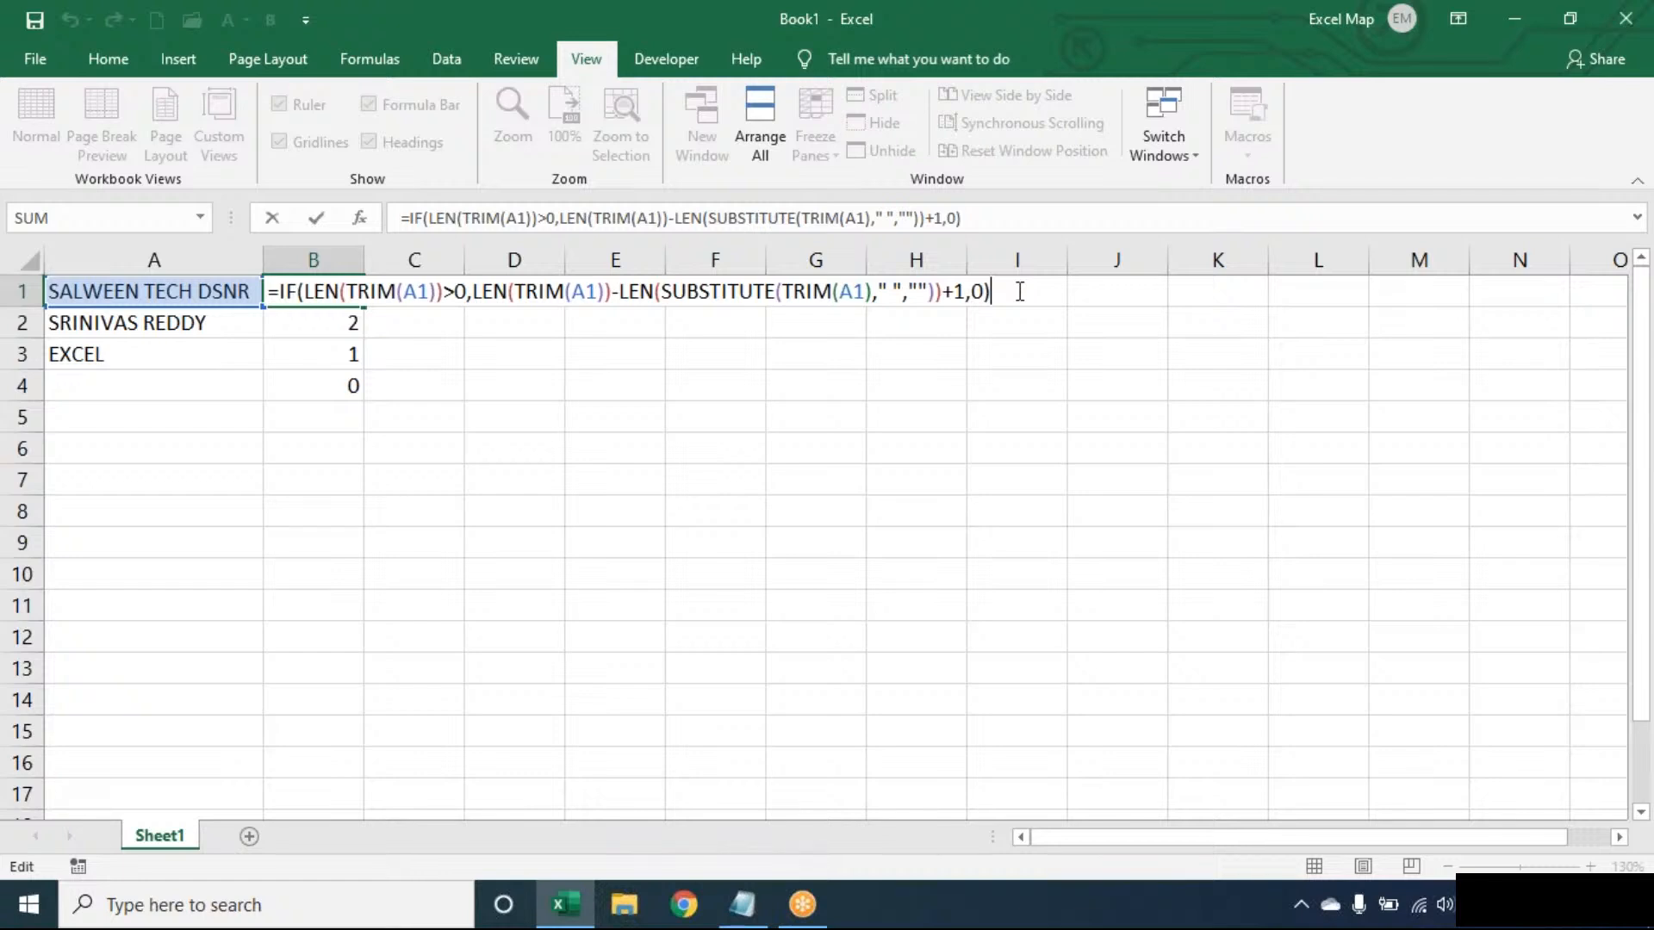
{"action": "key", "text": "Return"}
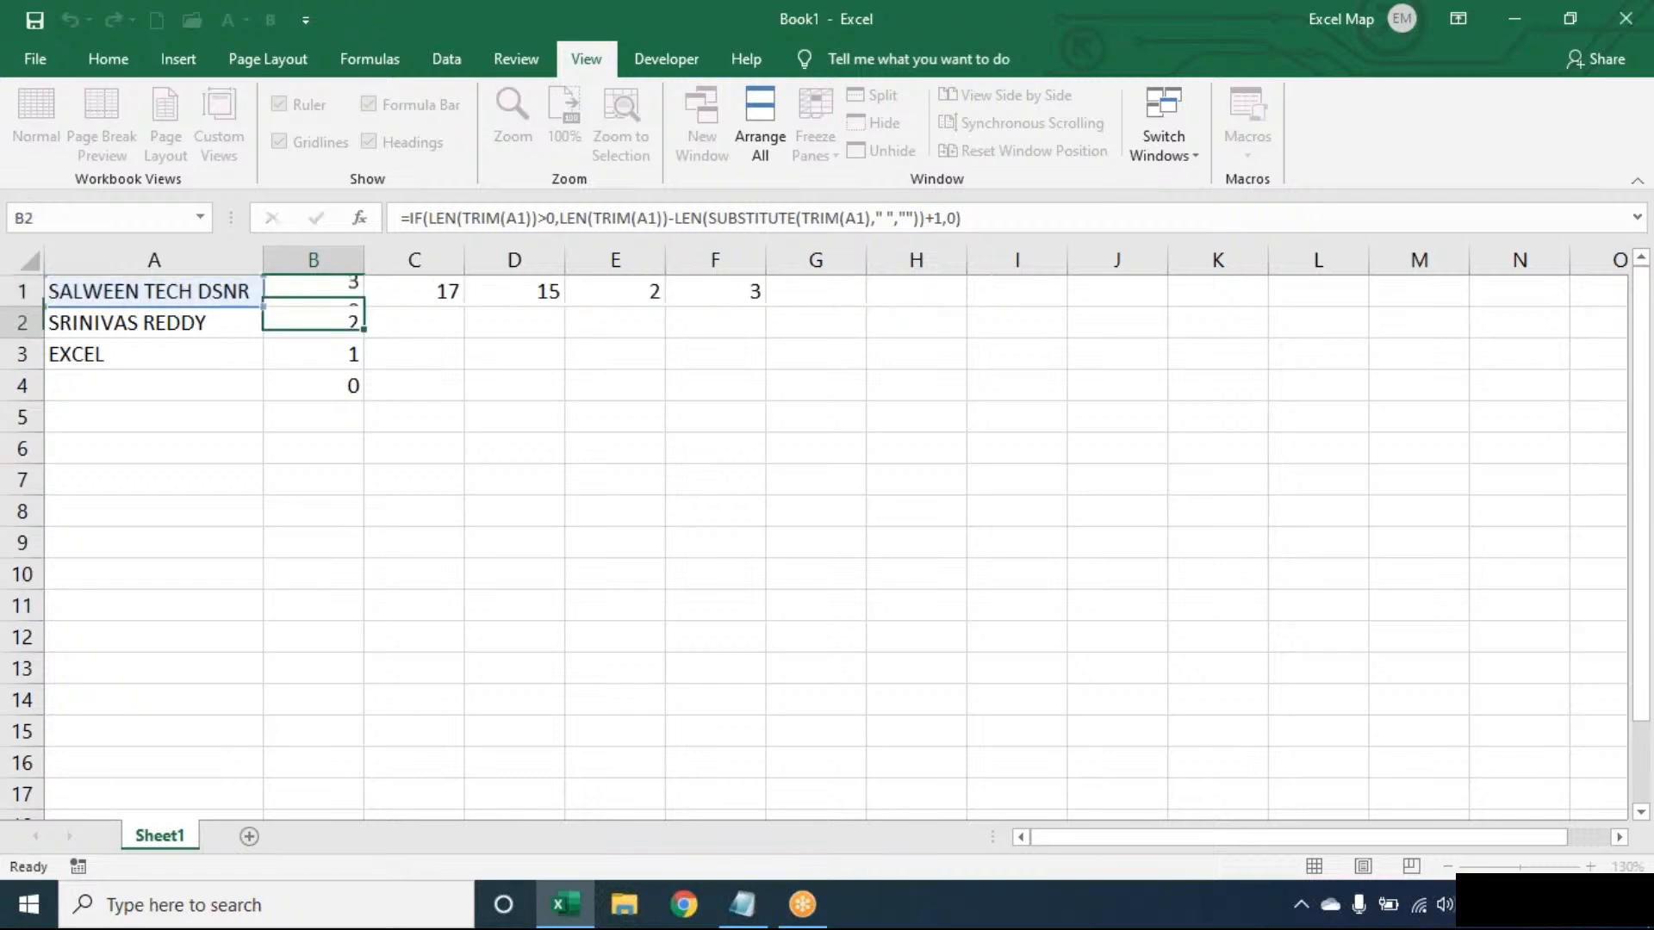
- Clear the formulas and values in B1:F4, keeping the text in column A
{"action": "left_click", "coordinate": [342, 298]}
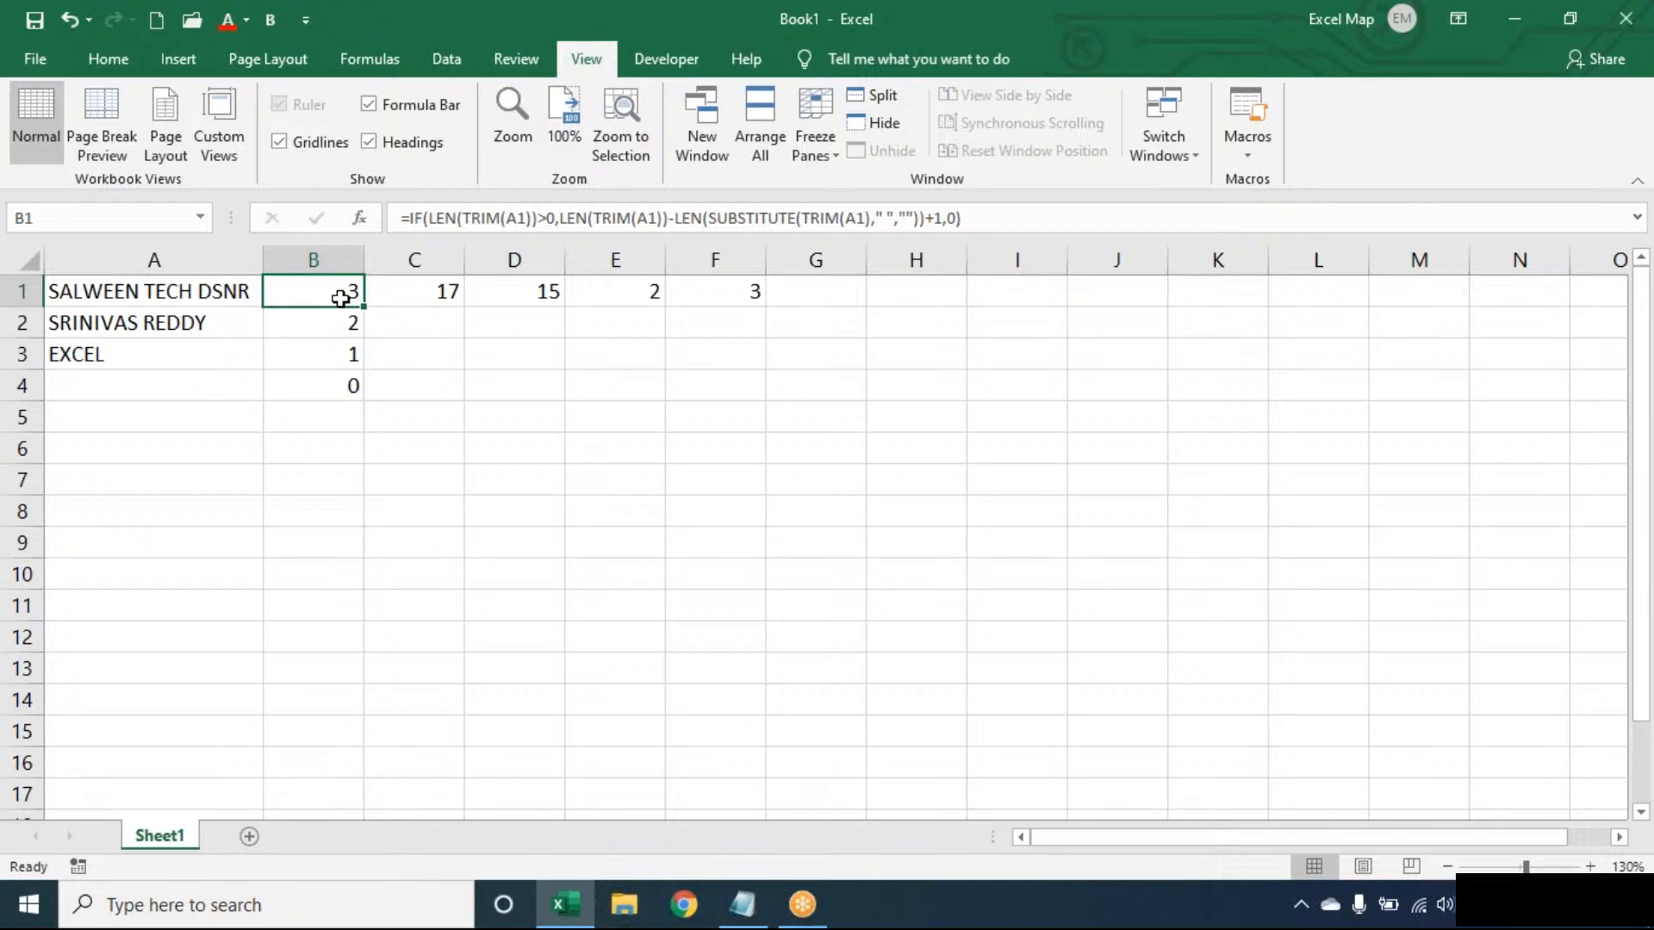
{"action": "key", "text": "ctrl+shift+Right"}
{"action": "key", "text": "ctrl+shift+Down"}
{"action": "key", "text": "Delete"}
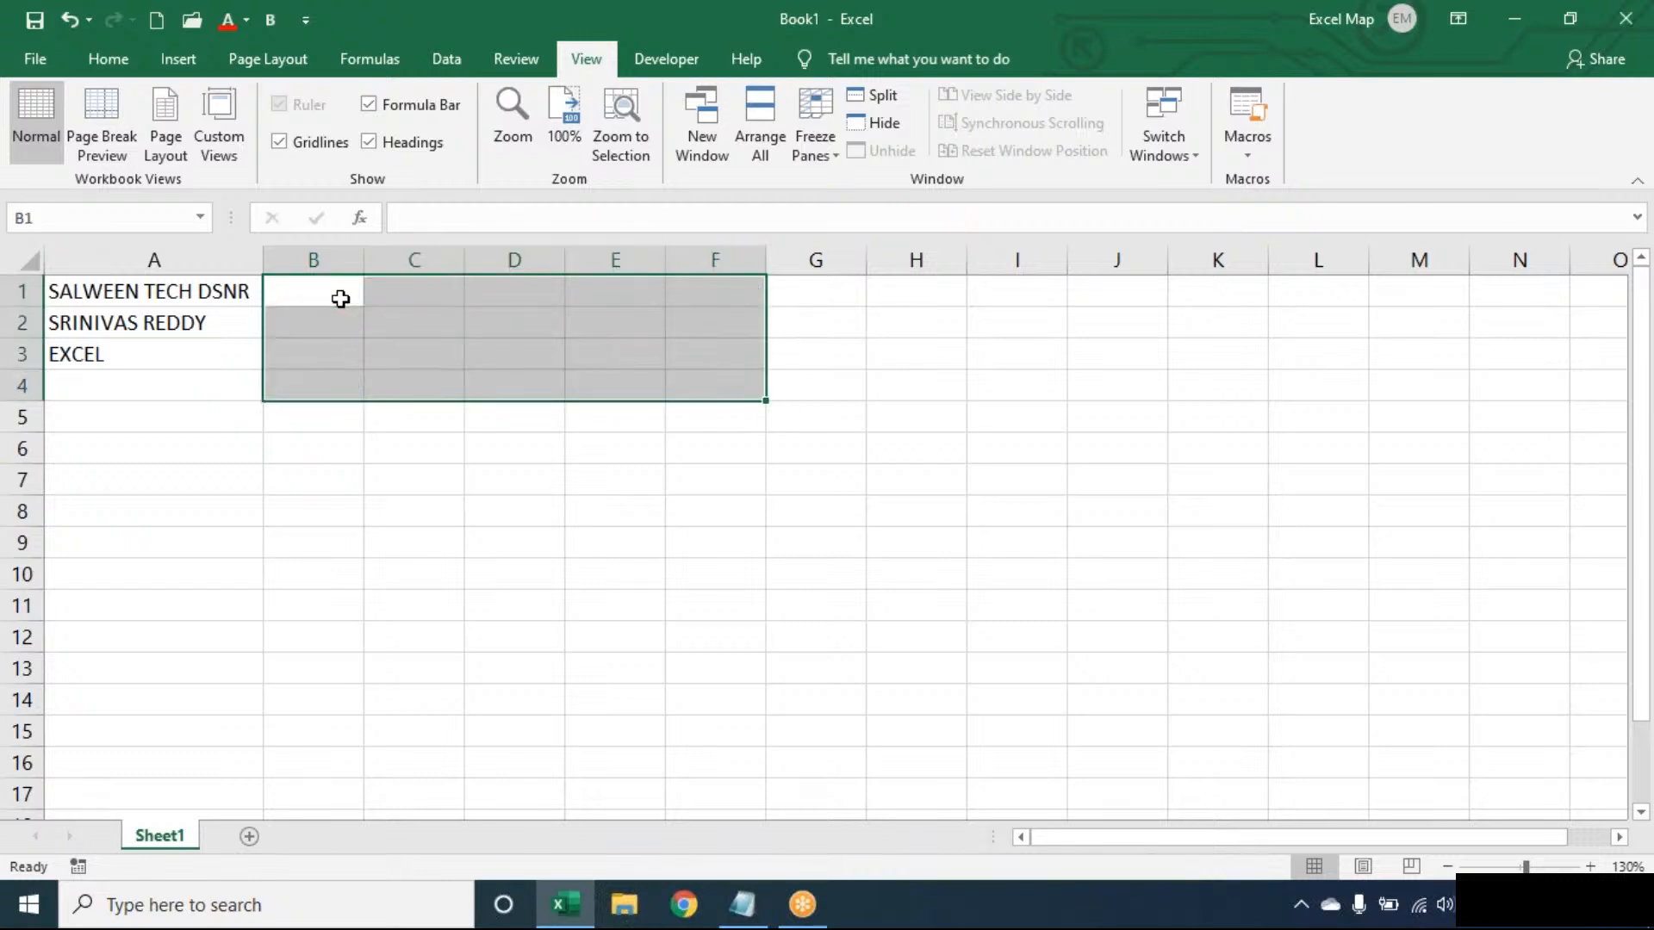
{"action": "left_click", "coordinate": [338, 298]}
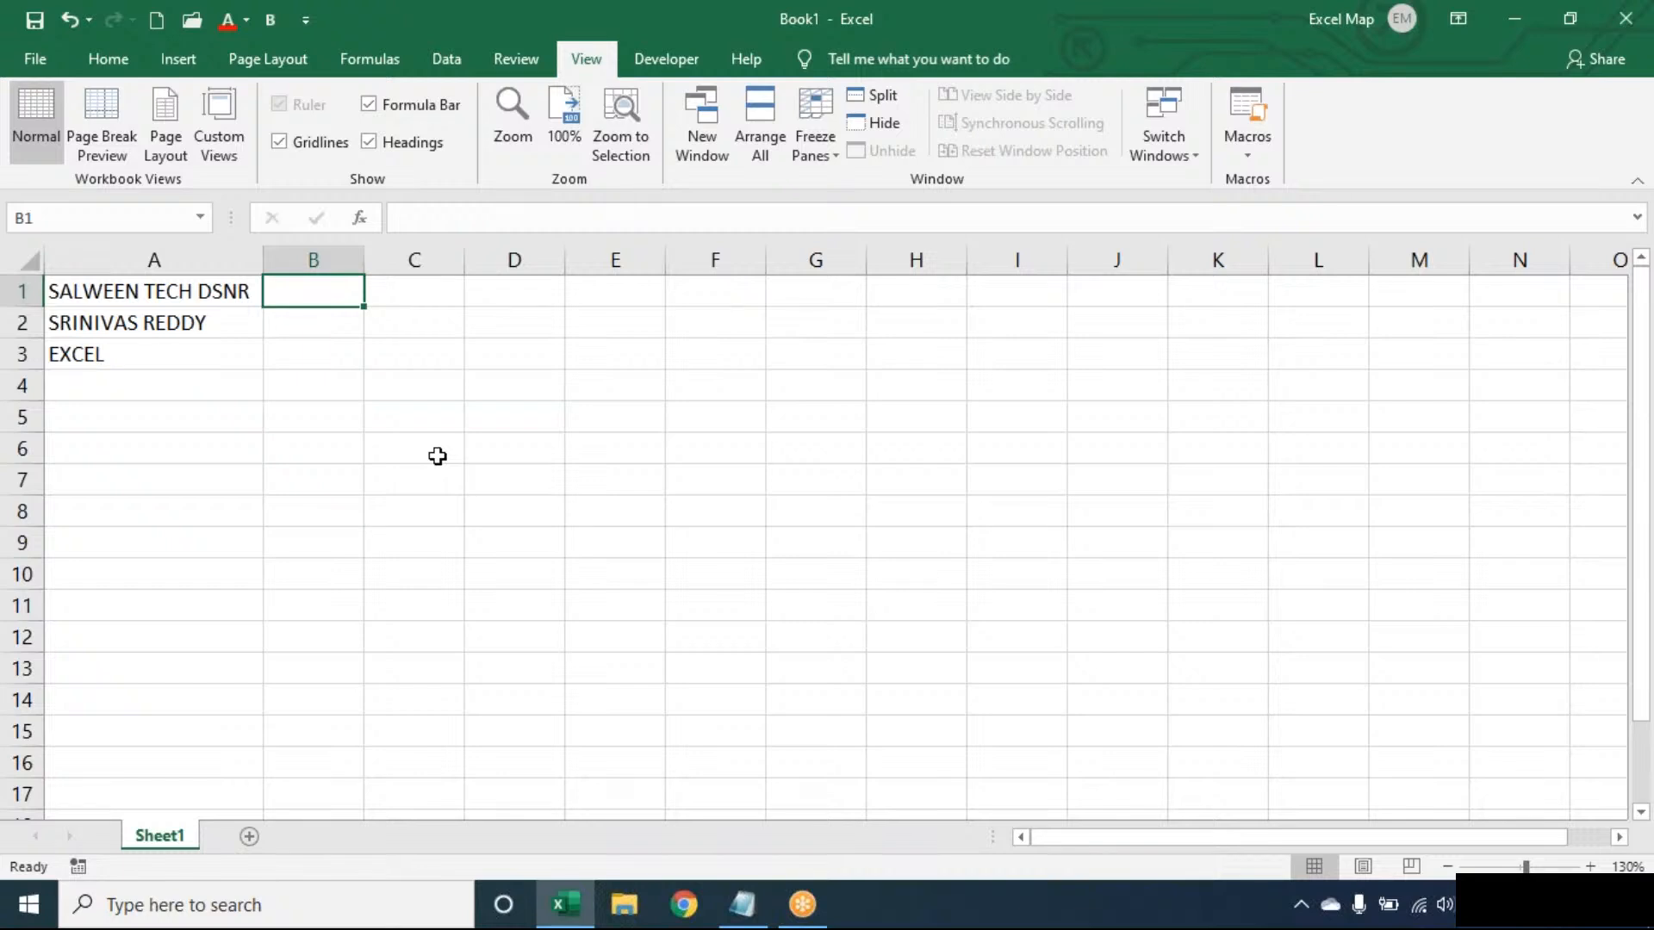
- Switch to Notepad and add the heading "Extract Last Word:" below the word-count heading, followed by blank lines
{"action": "left_click", "coordinate": [723, 924]}
{"action": "key", "text": "BackSpace"}
{"action": "key", "text": "Down"}
{"action": "key", "text": "Return"}
{"action": "key", "text": "Return"}
{"action": "type", "text": "Extra"}
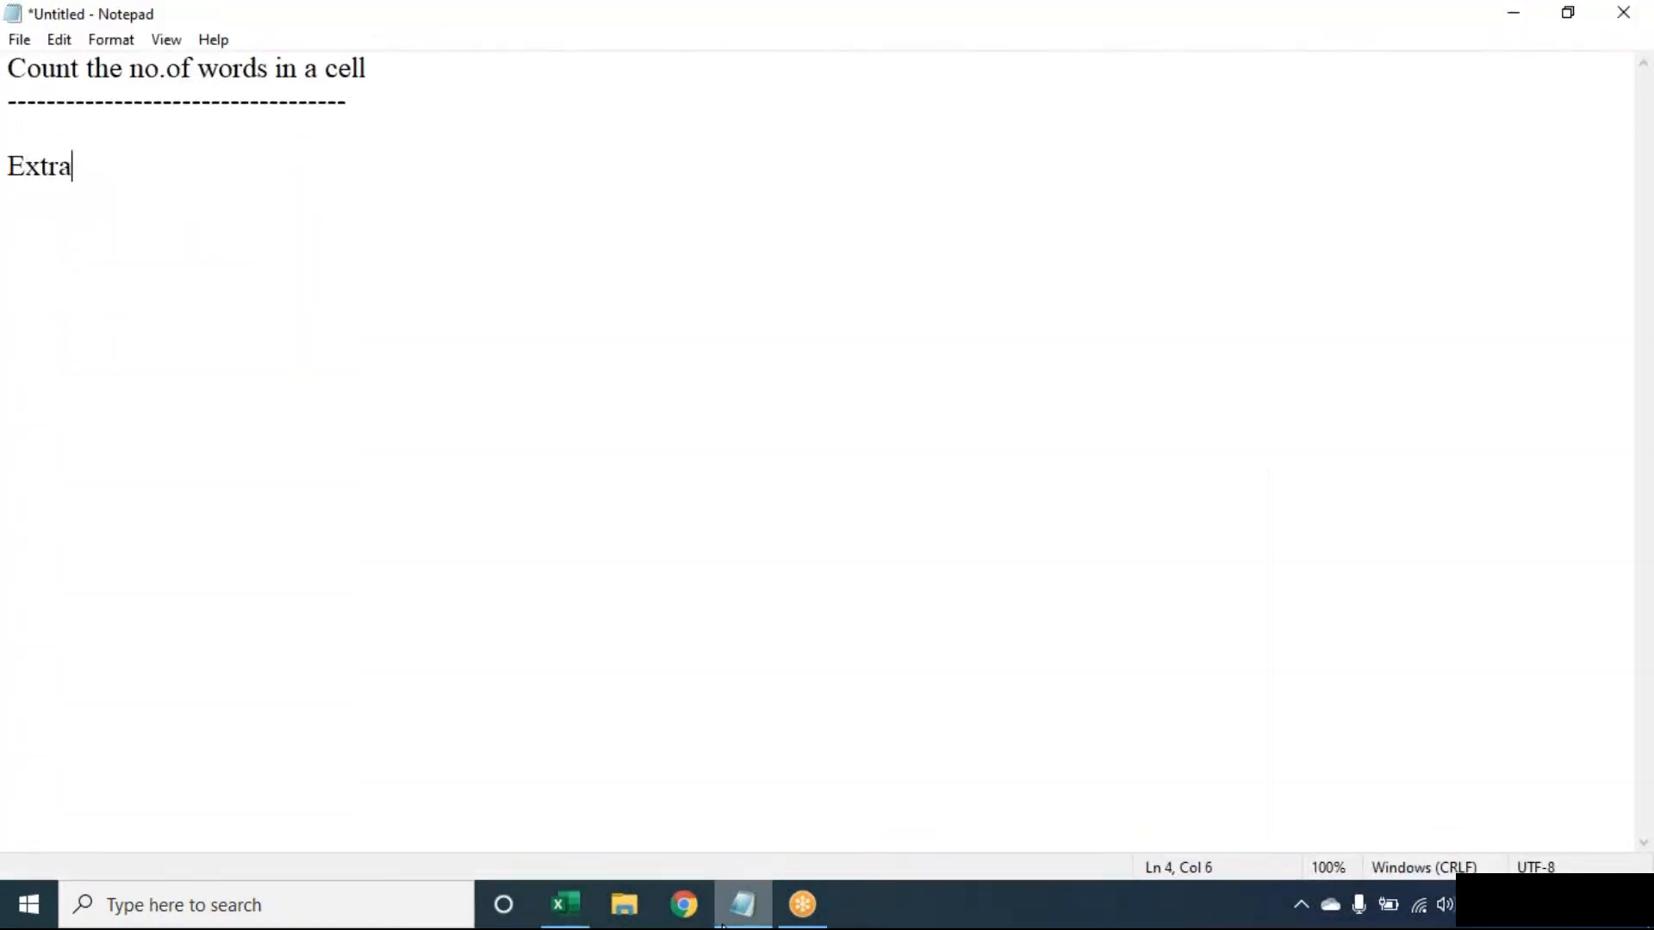
{"action": "type", "text": "ct Last Wor"}
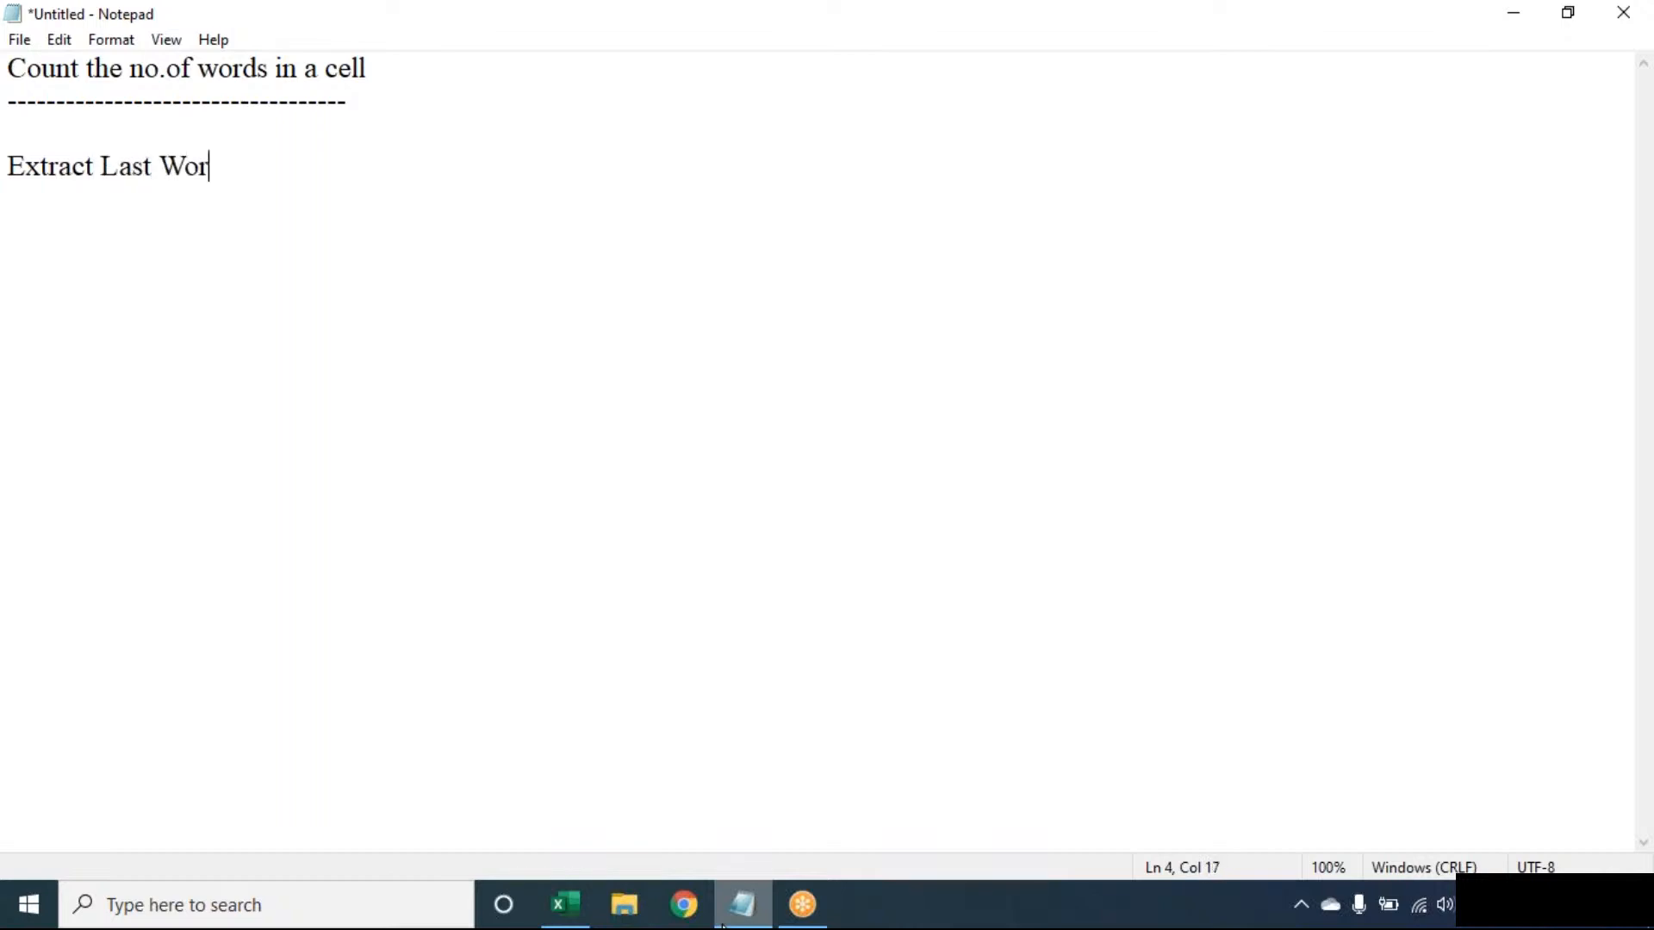
{"action": "type", "text": "d:"}
{"action": "key", "text": "Return"}
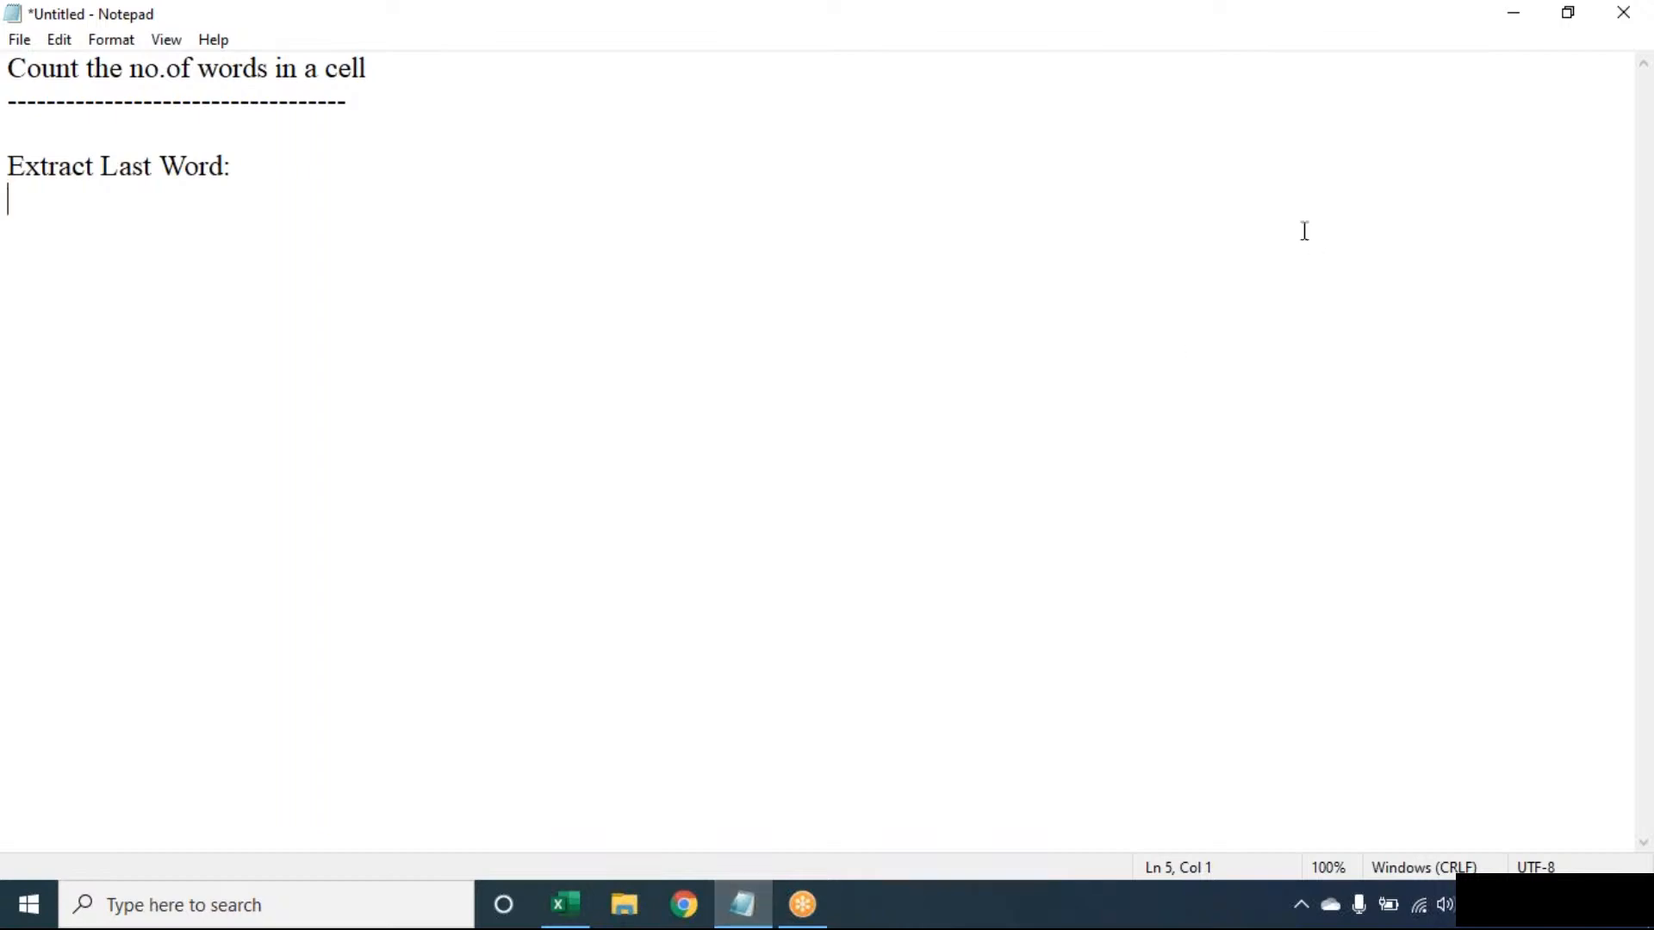
{"action": "left_click", "coordinate": [1154, 42]}
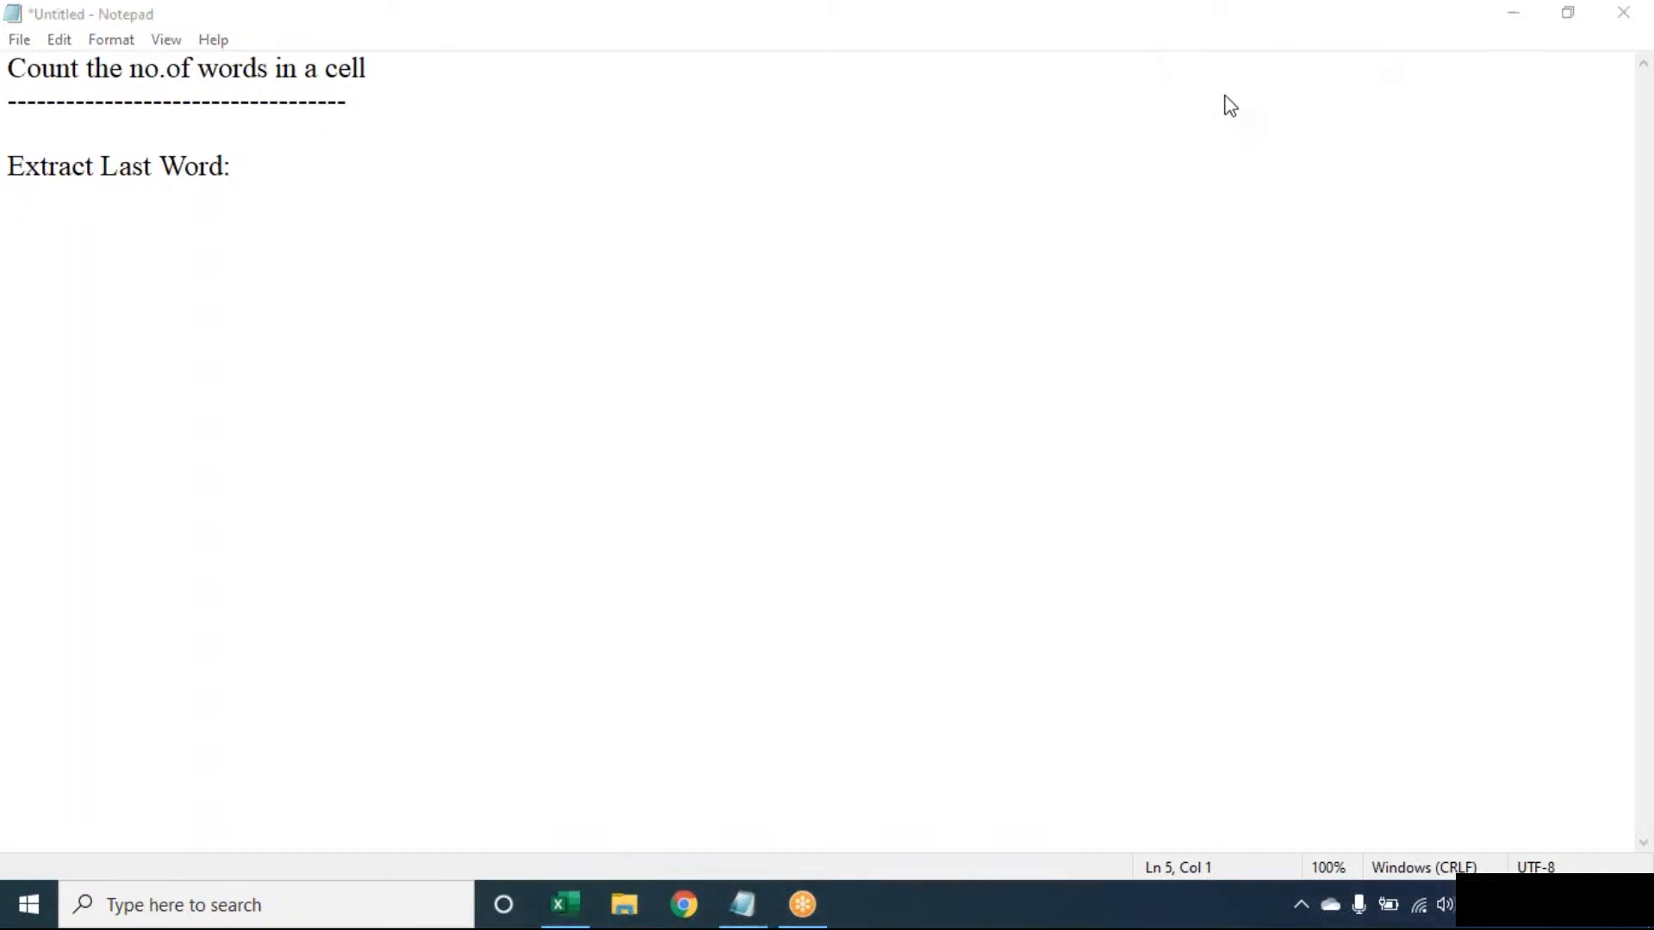
{"action": "left_click", "coordinate": [1145, 249]}
{"action": "key", "text": "Return"}
{"action": "key", "text": "Return"}
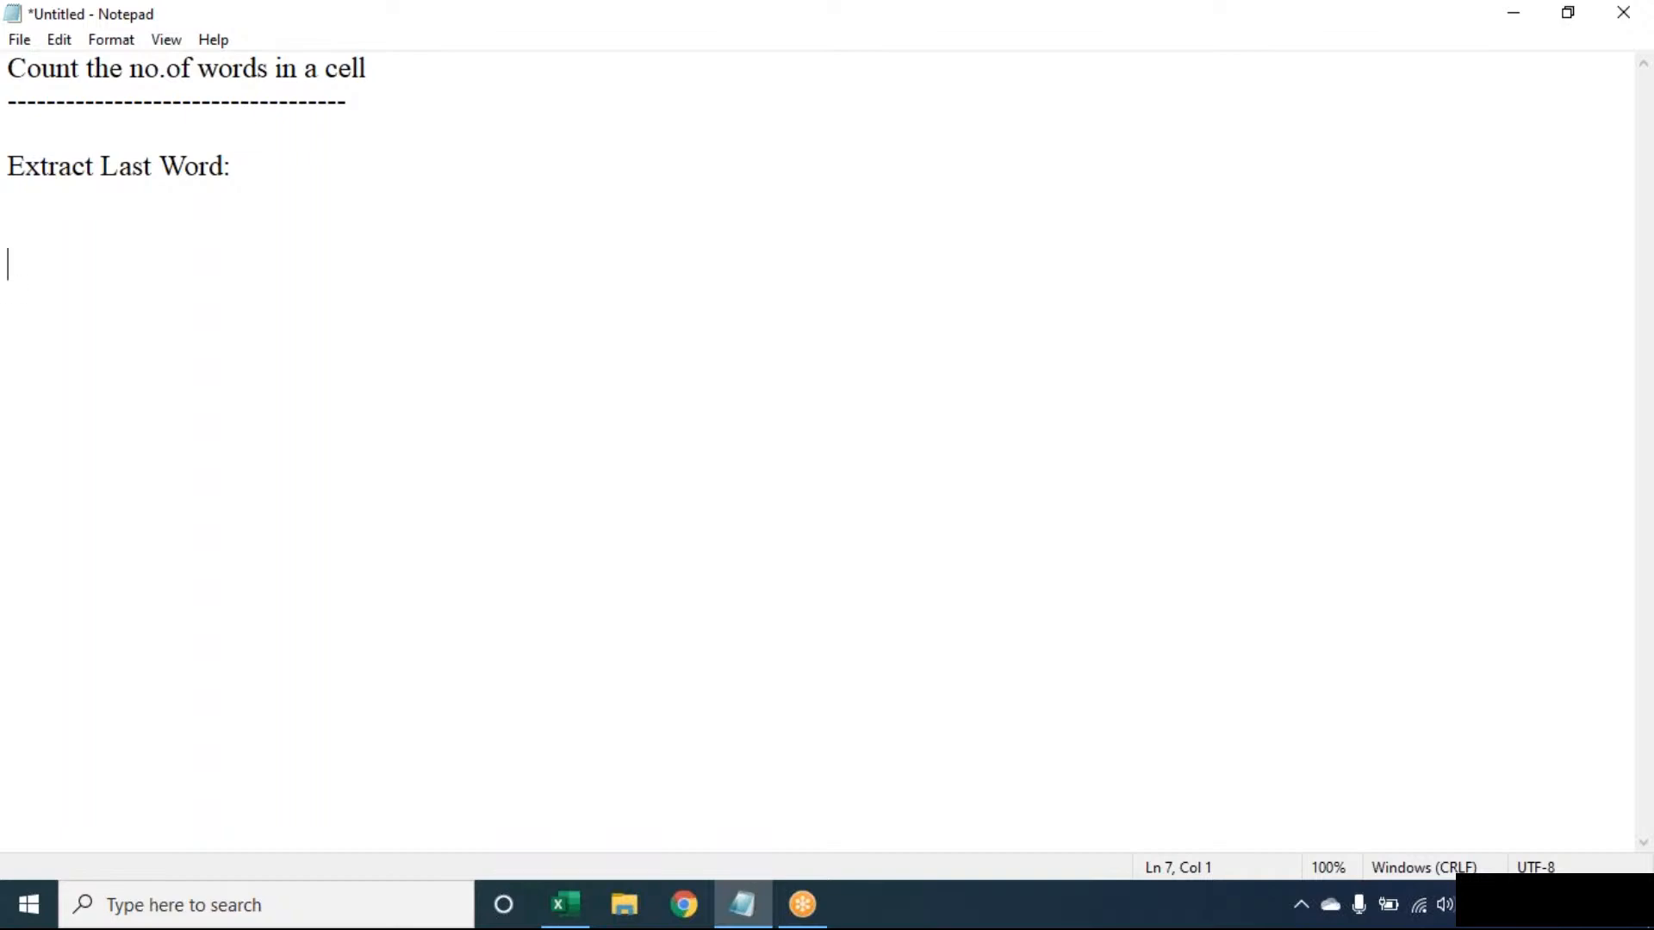
- Return to Excel and enter =SUBSTITUTE(A1," ",REPT(" ",100)) in B1 to replace each space with 100 spaces
{"action": "key", "text": "alt+Tab"}
{"action": "type", "text": "="}
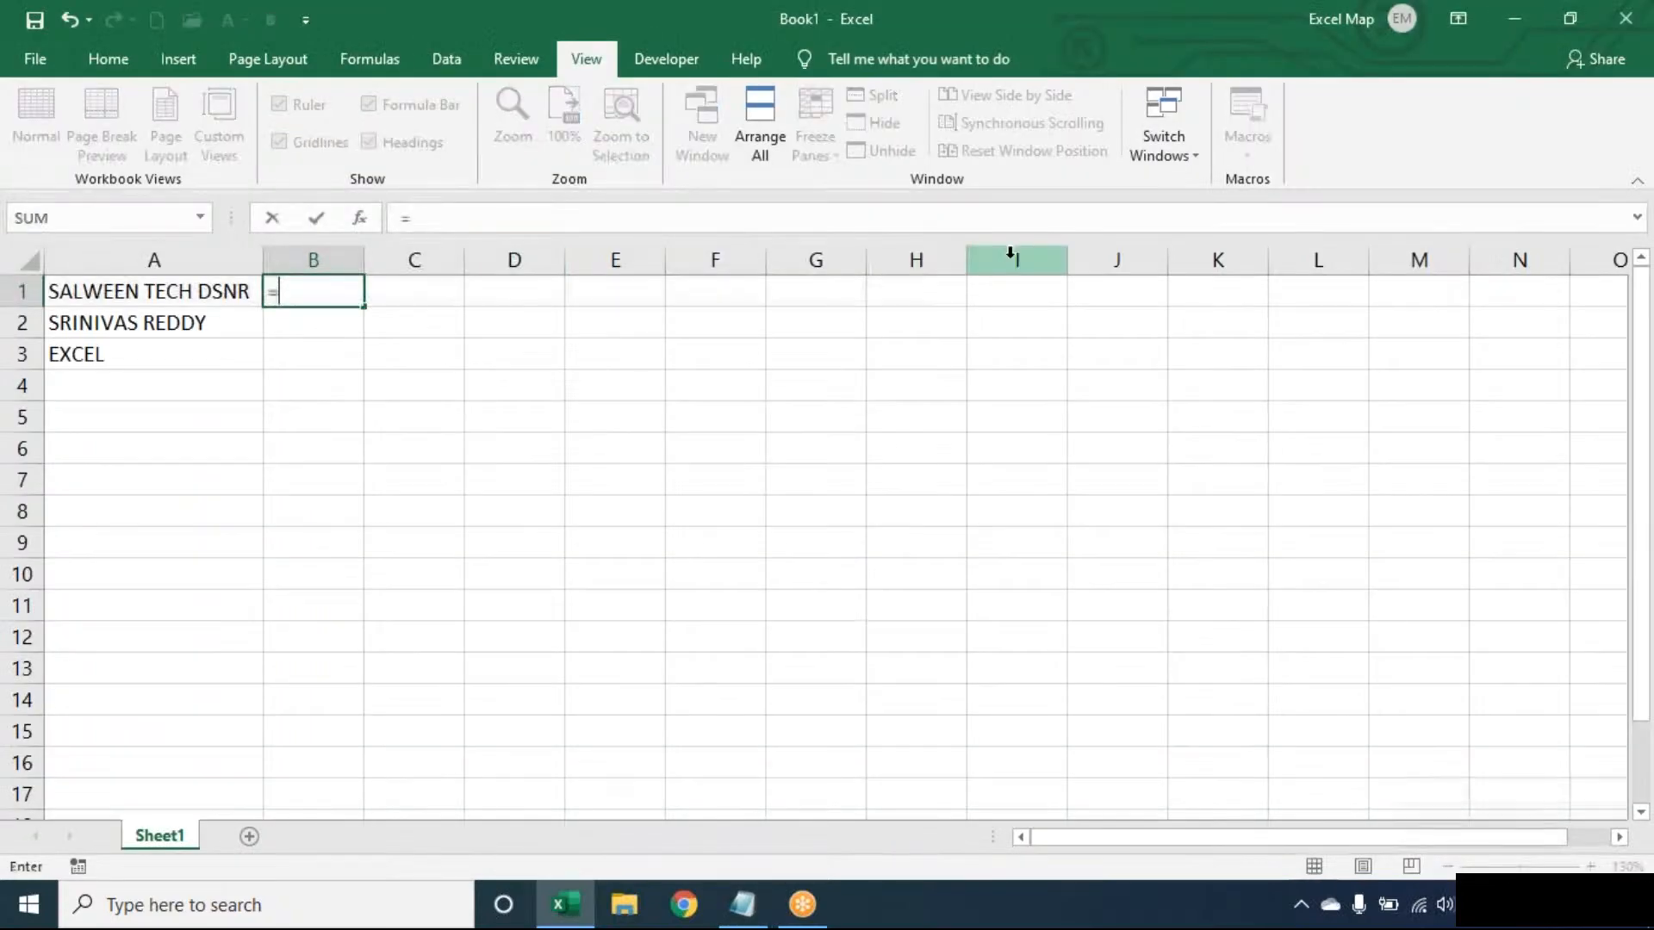
{"action": "type", "text": "su"}
{"action": "key", "text": "Tab"}
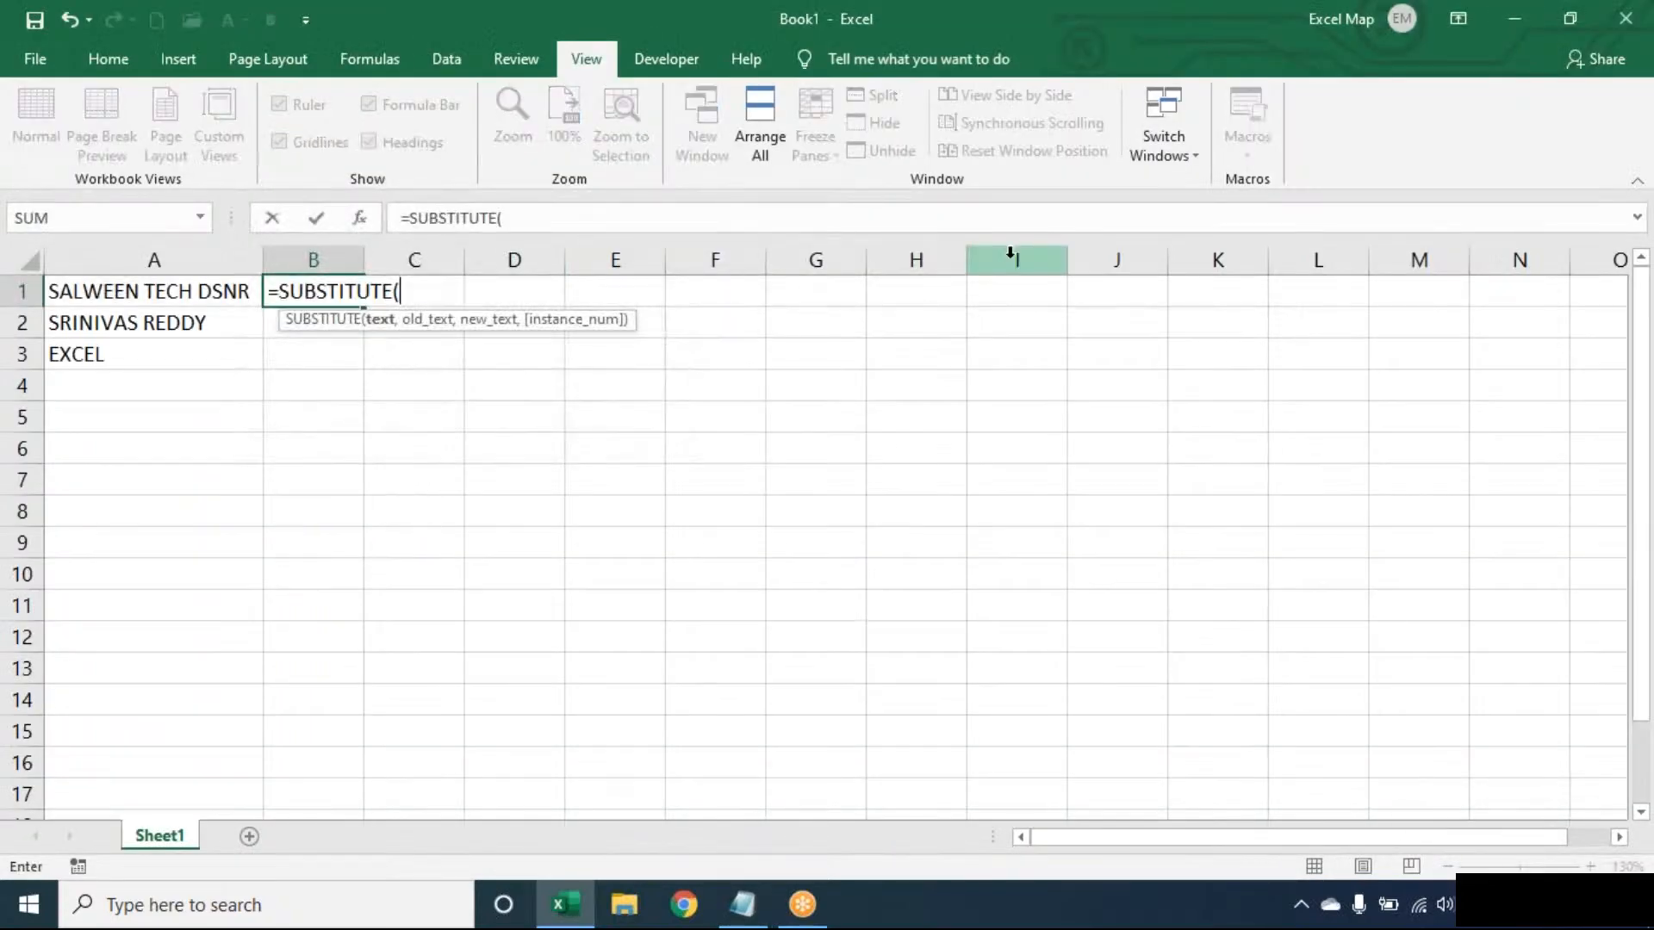
{"action": "type", "text": "A1"}
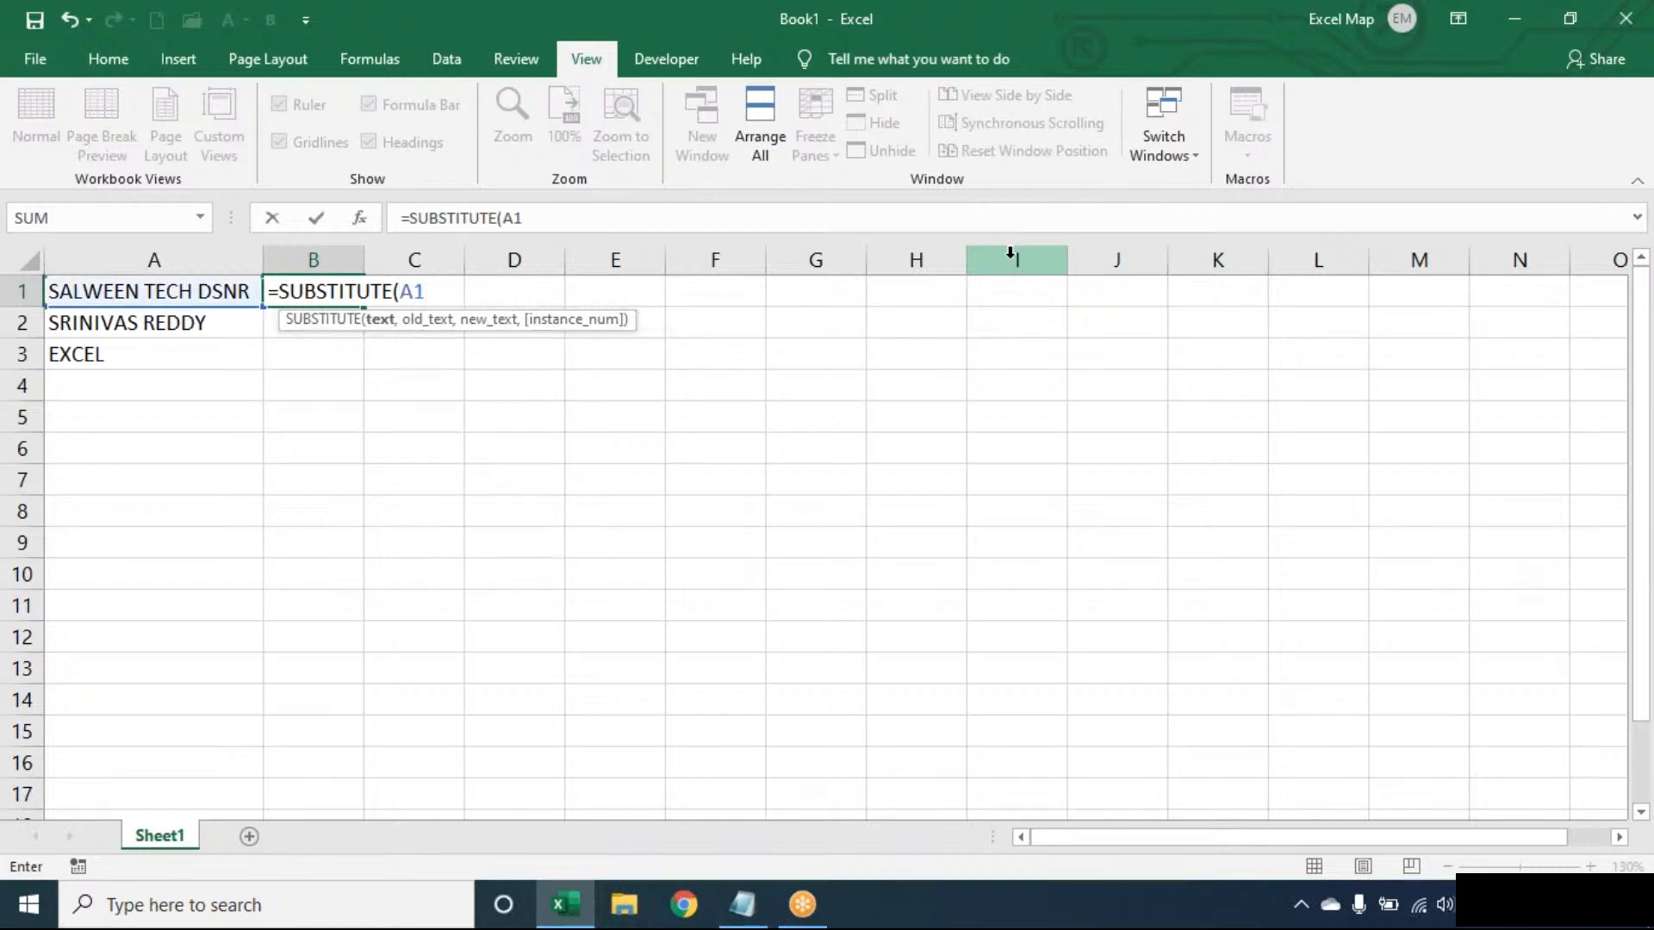
{"action": "type", "text": ",\" \","}
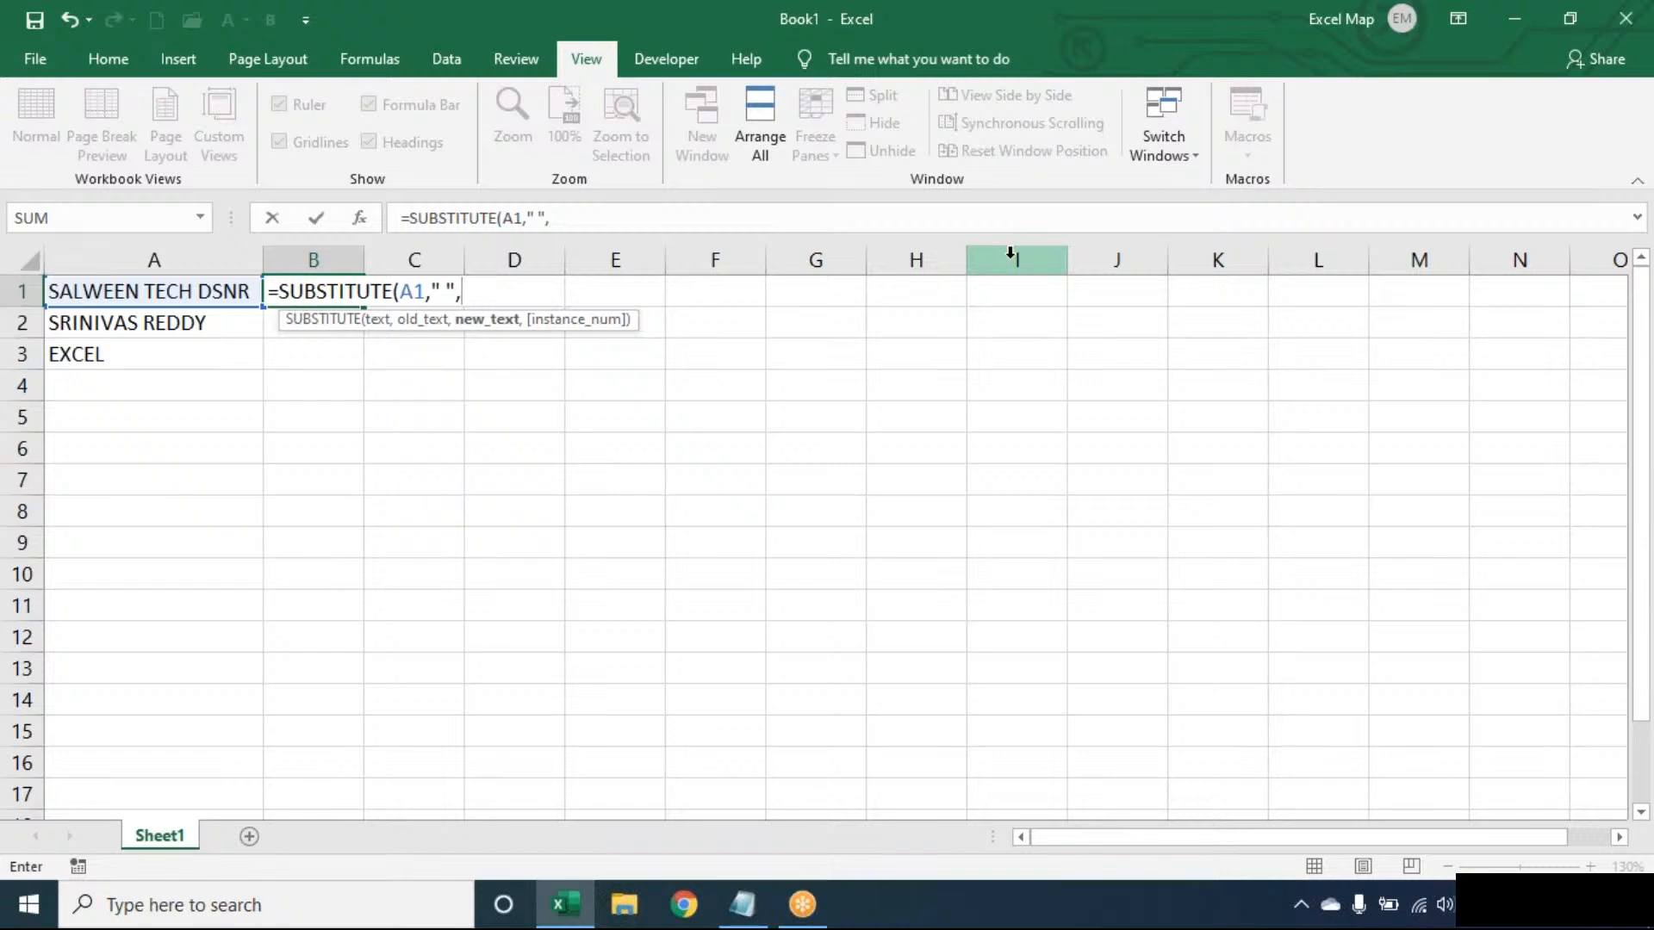
{"action": "type", "text": "REPT("}
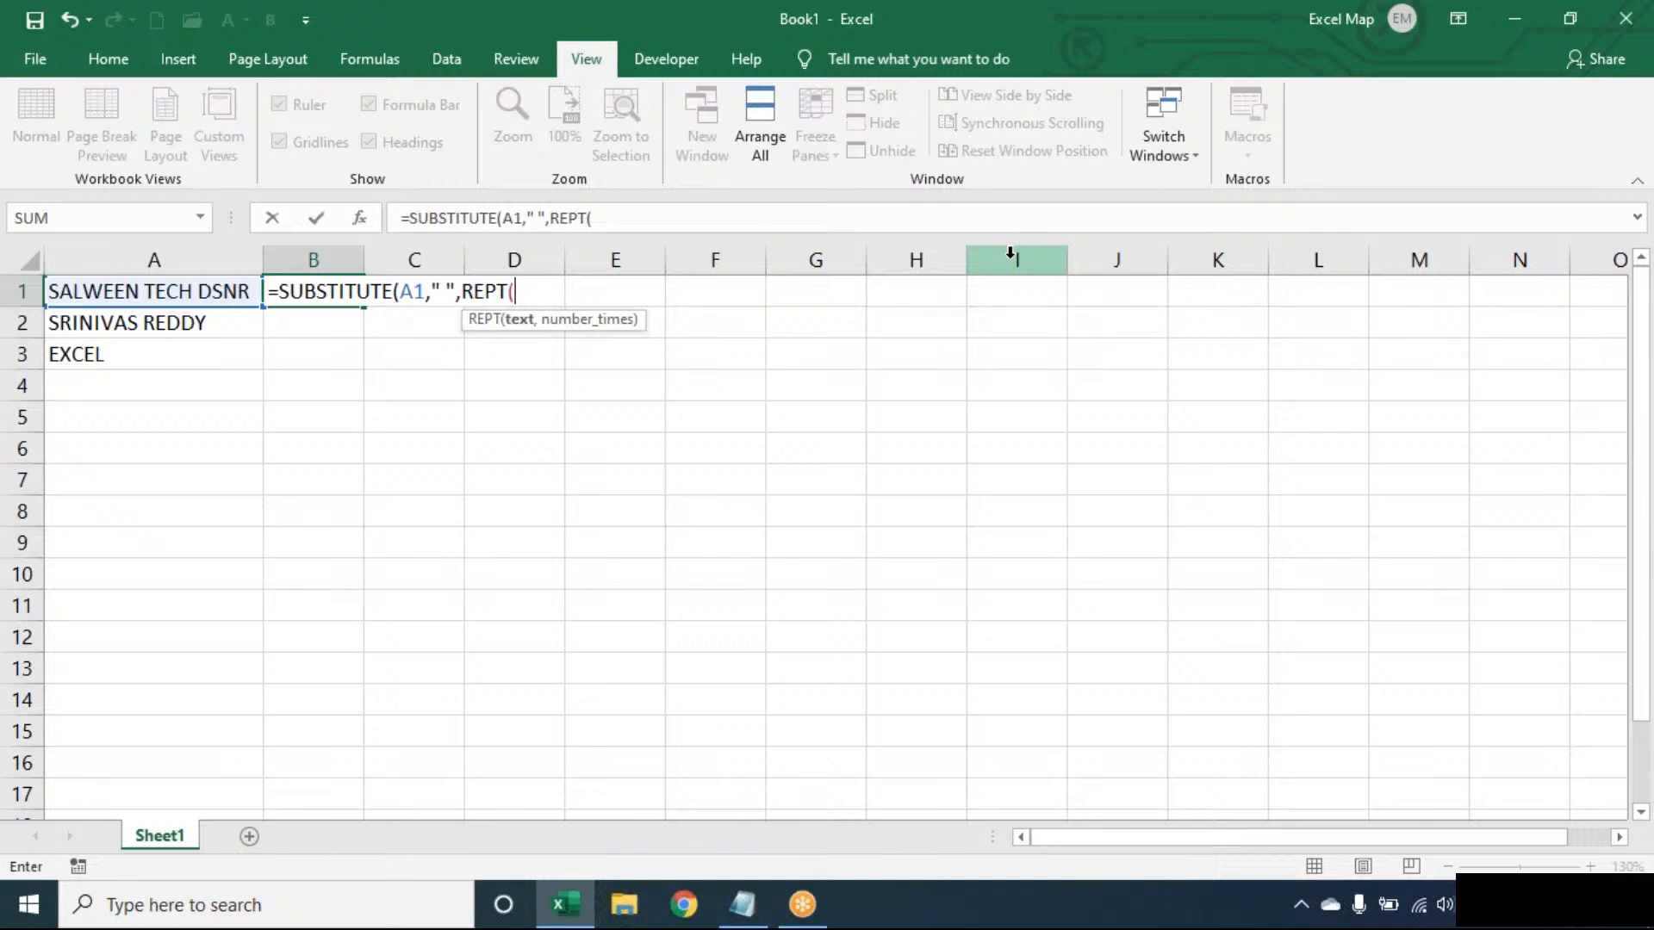
{"action": "type", "text": "\" \",100)"}
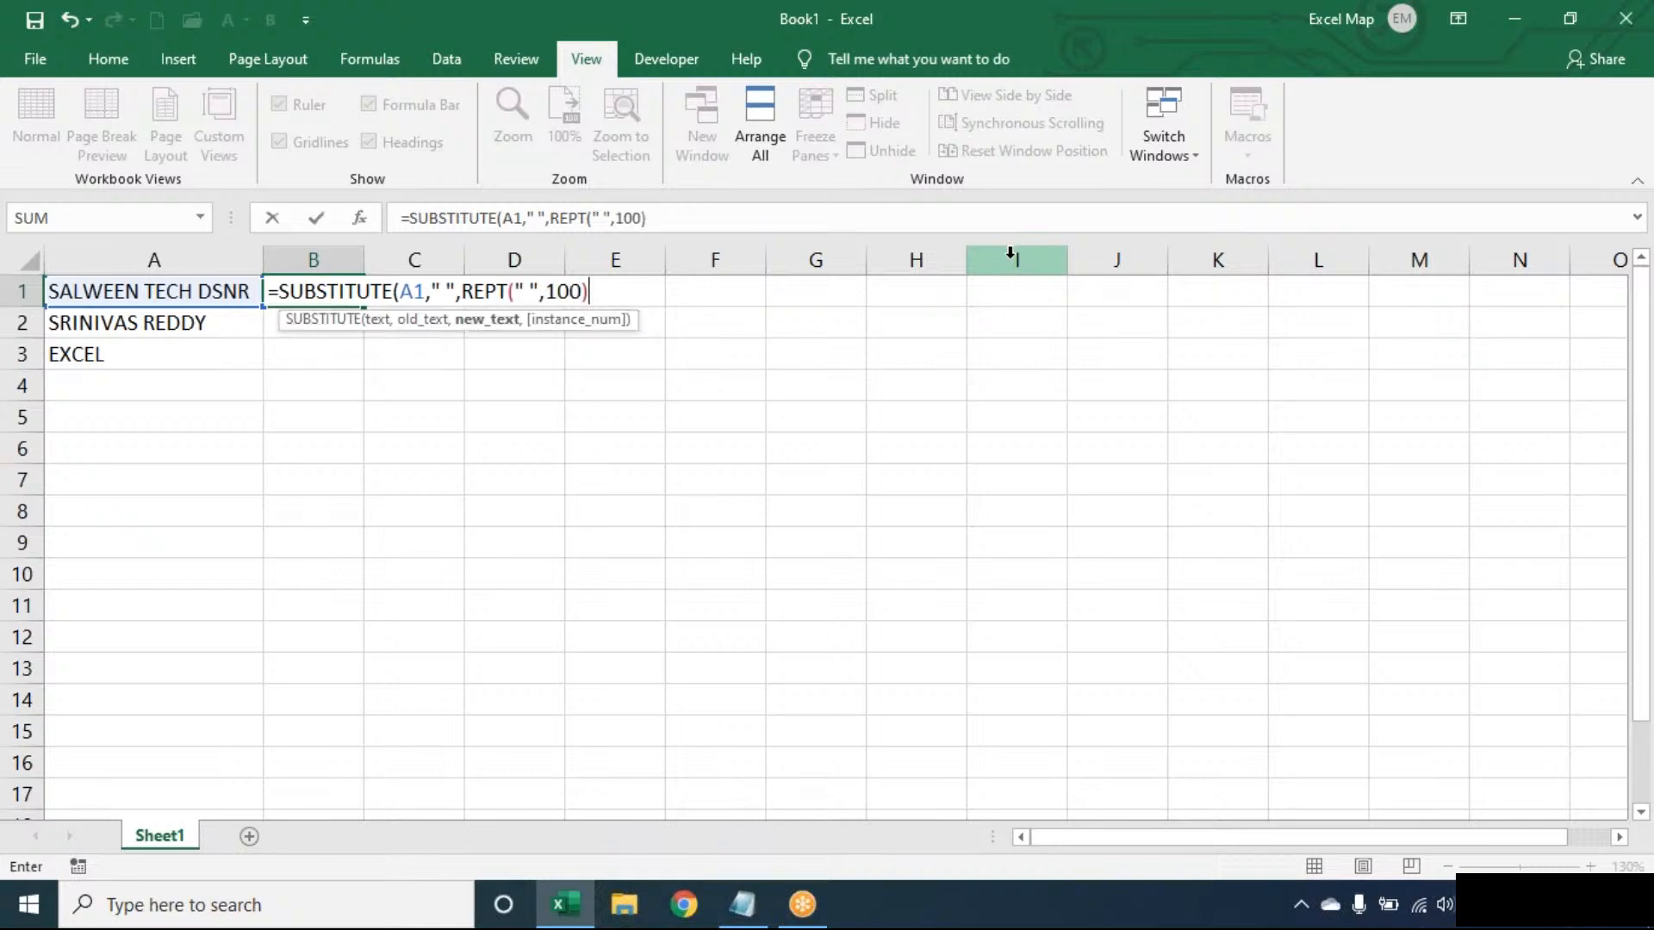
{"action": "type", "text": ")"}
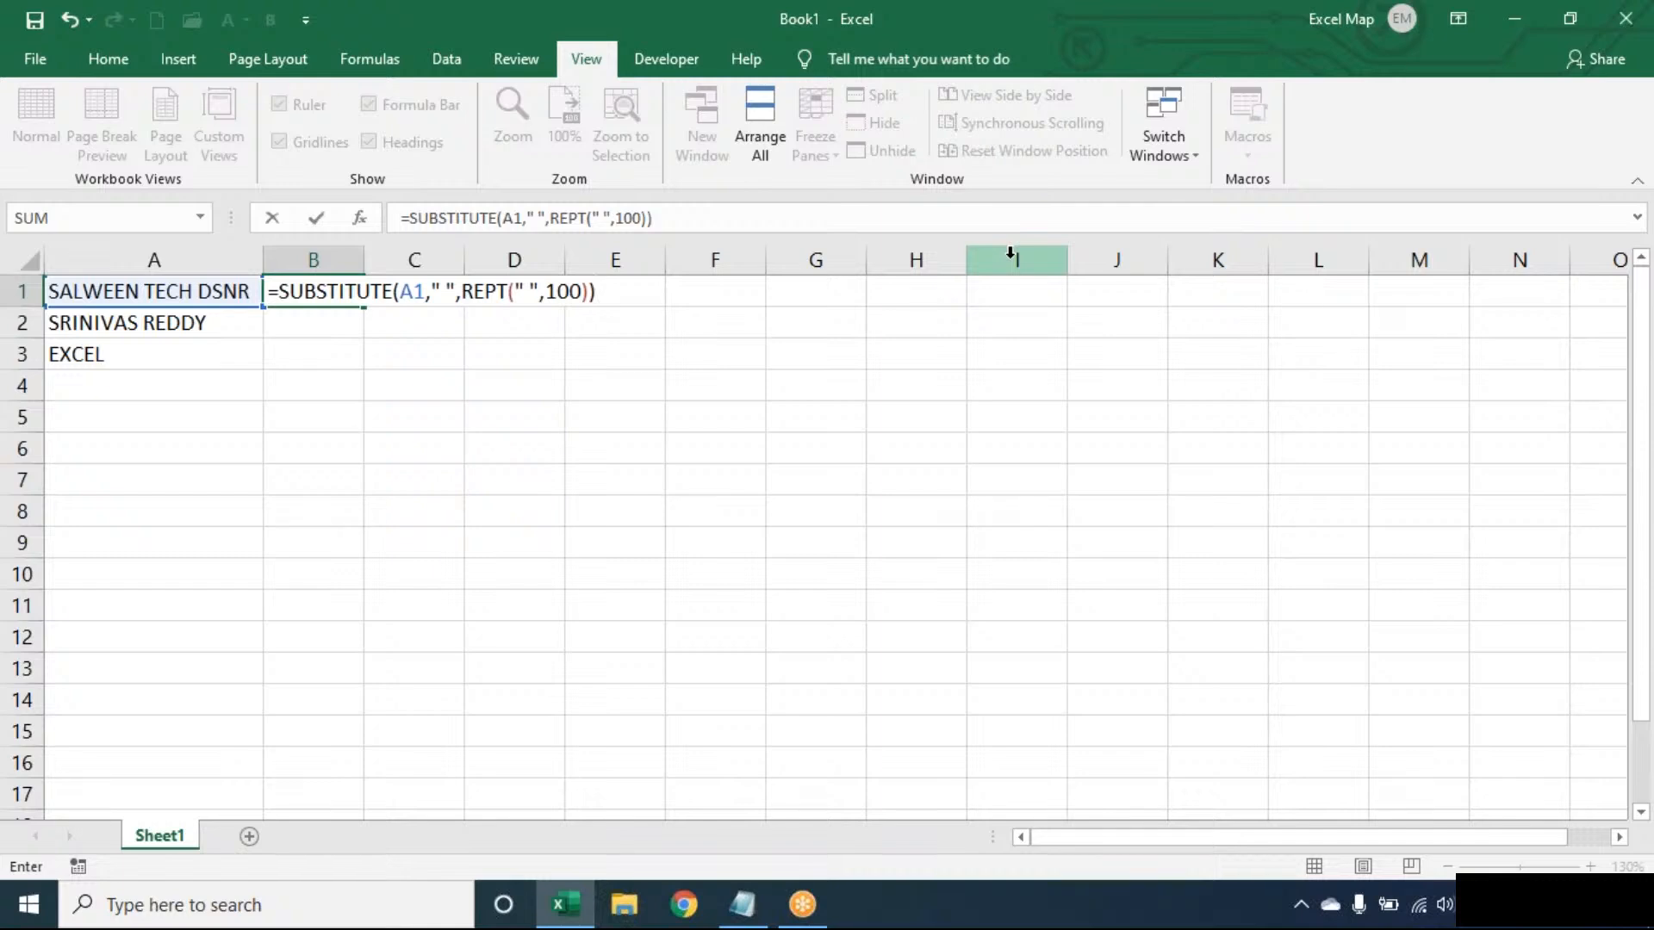
{"action": "key", "text": "Return"}
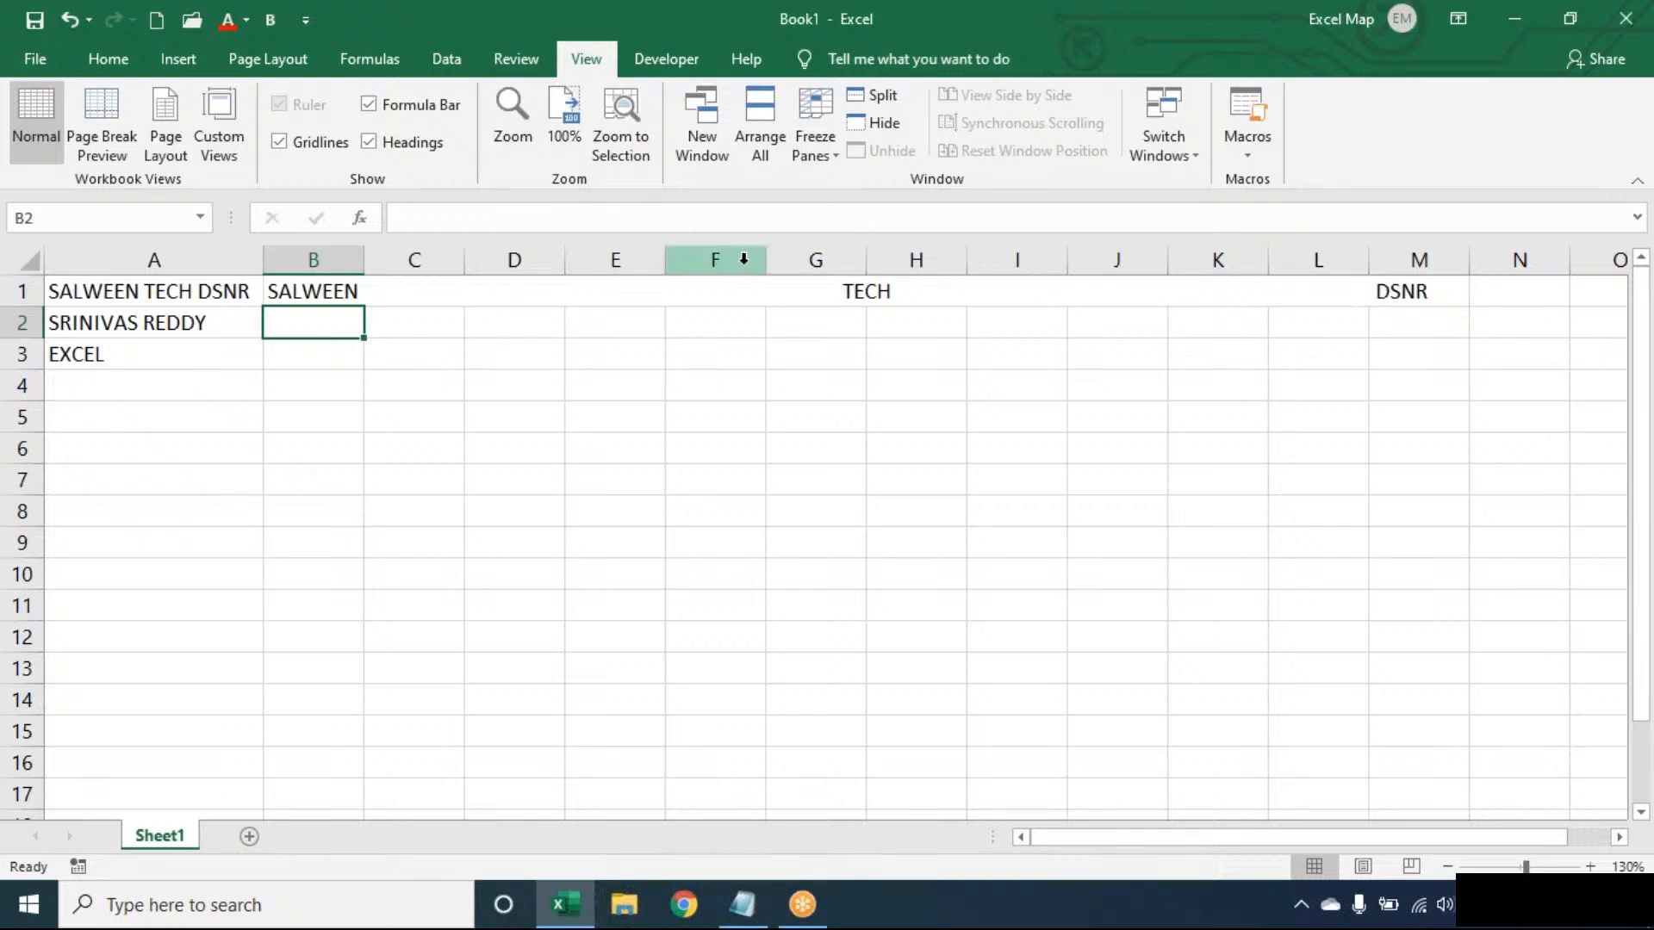
- Wrap the SUBSTITUTE formula in B1 in RIGHT, extracting the last 100 characters
{"action": "double_click", "coordinate": [343, 293]}
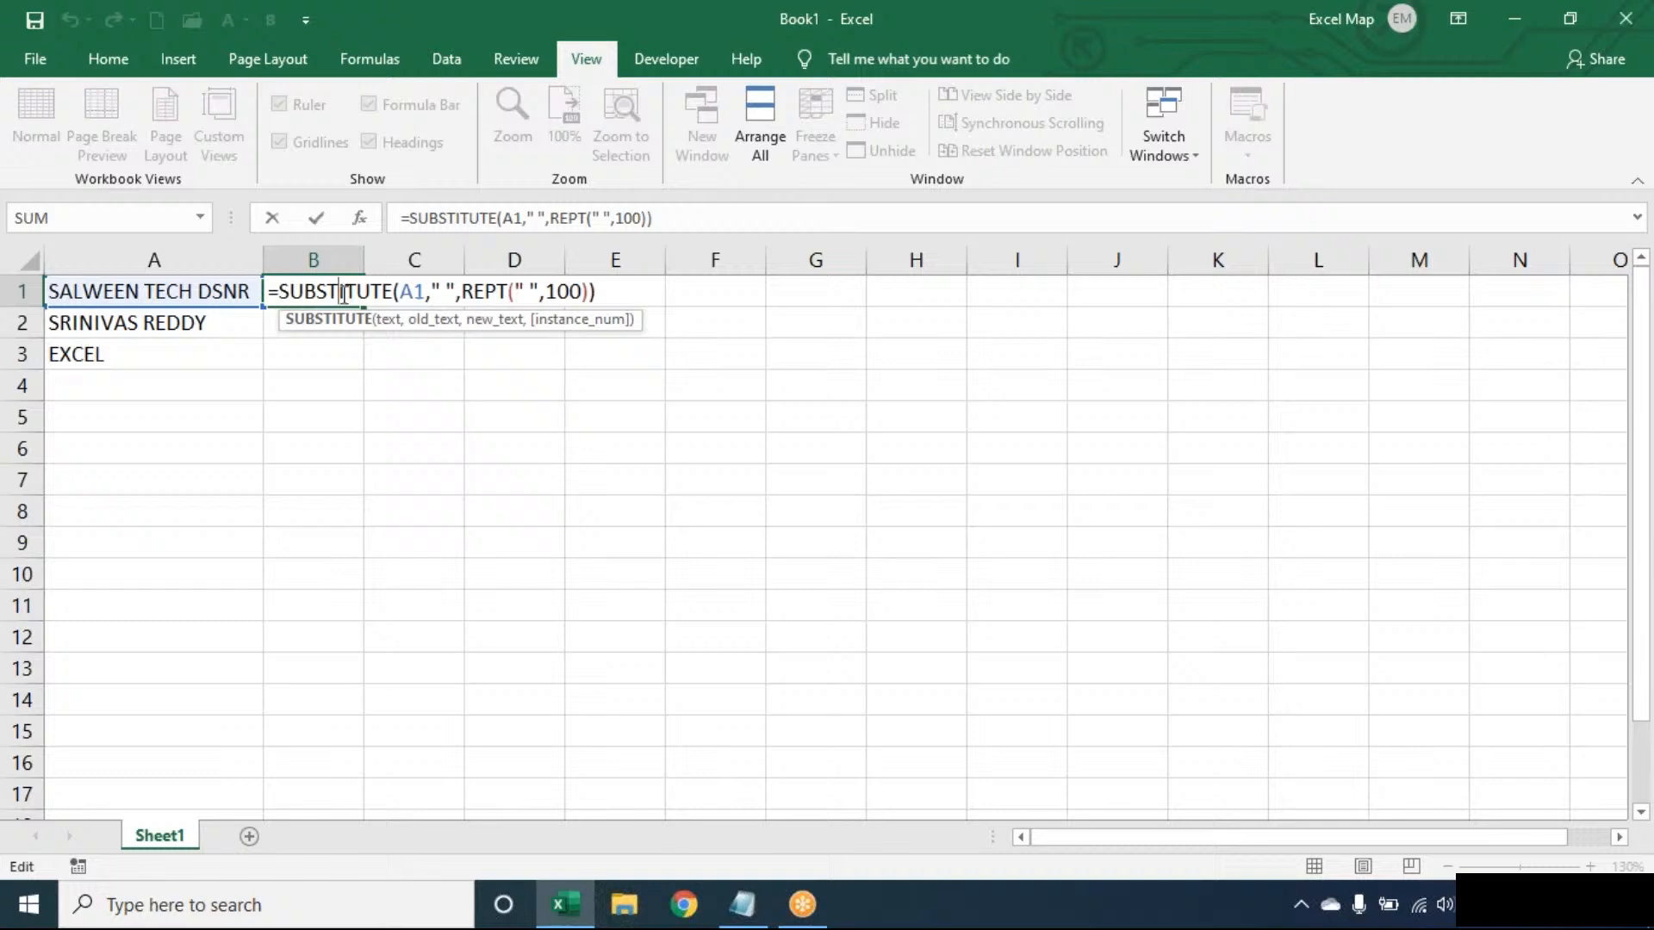
{"action": "left_click", "coordinate": [643, 290]}
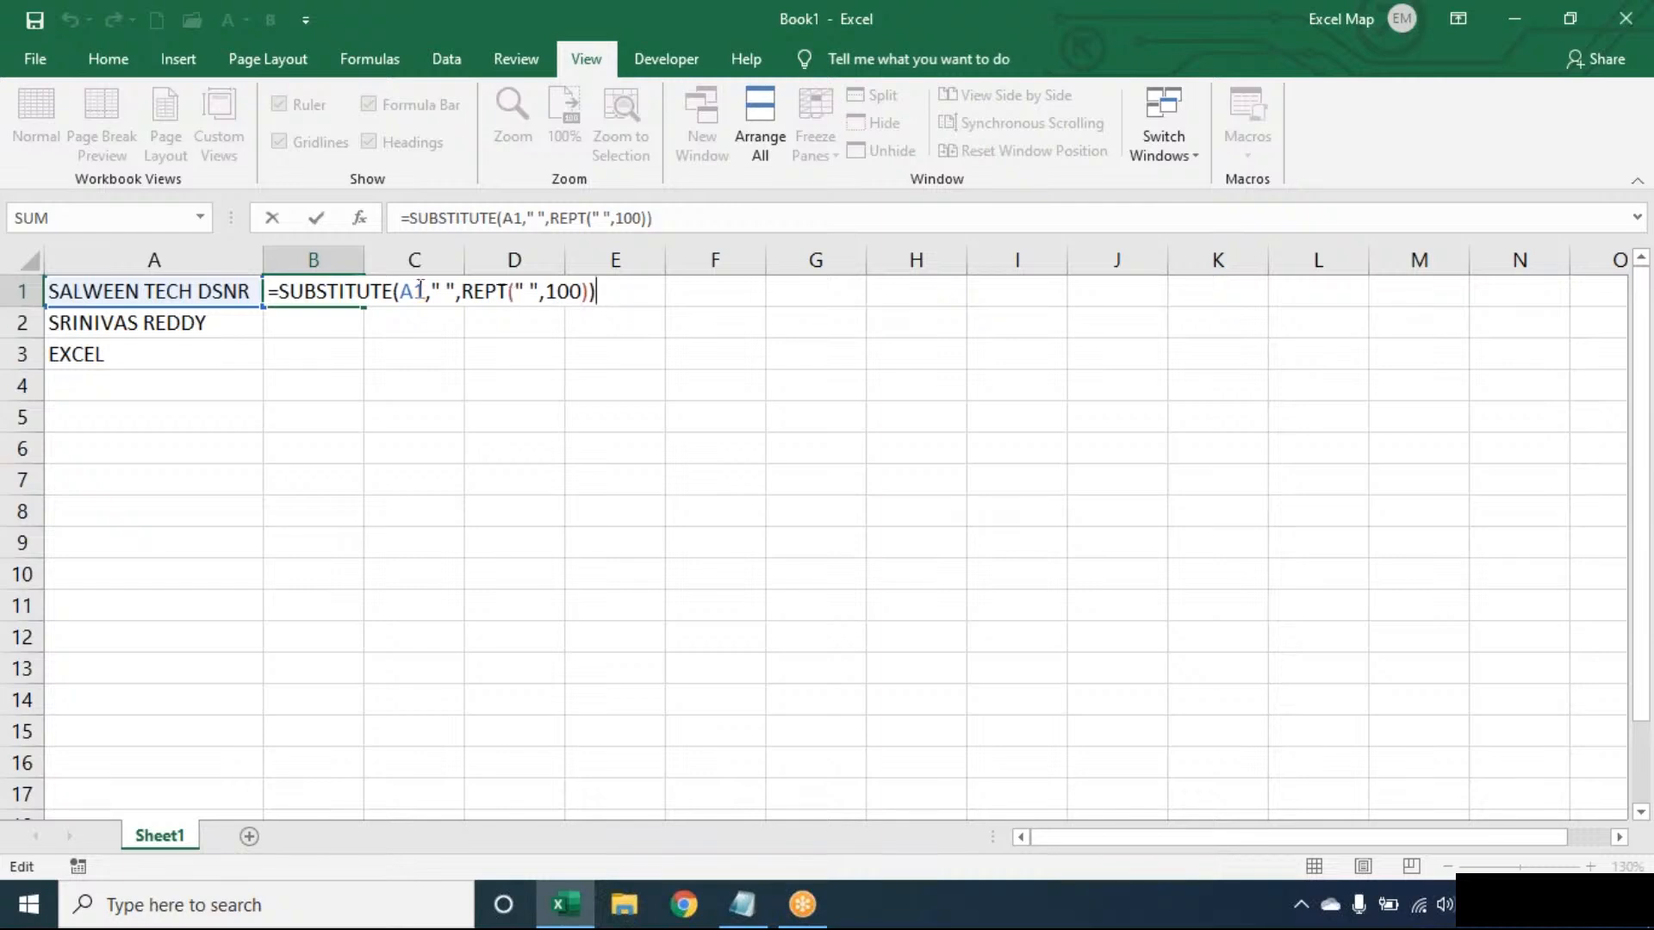
{"action": "left_click", "coordinate": [288, 291]}
{"action": "key", "text": "Left"}
{"action": "type", "text": "RIGHT("}
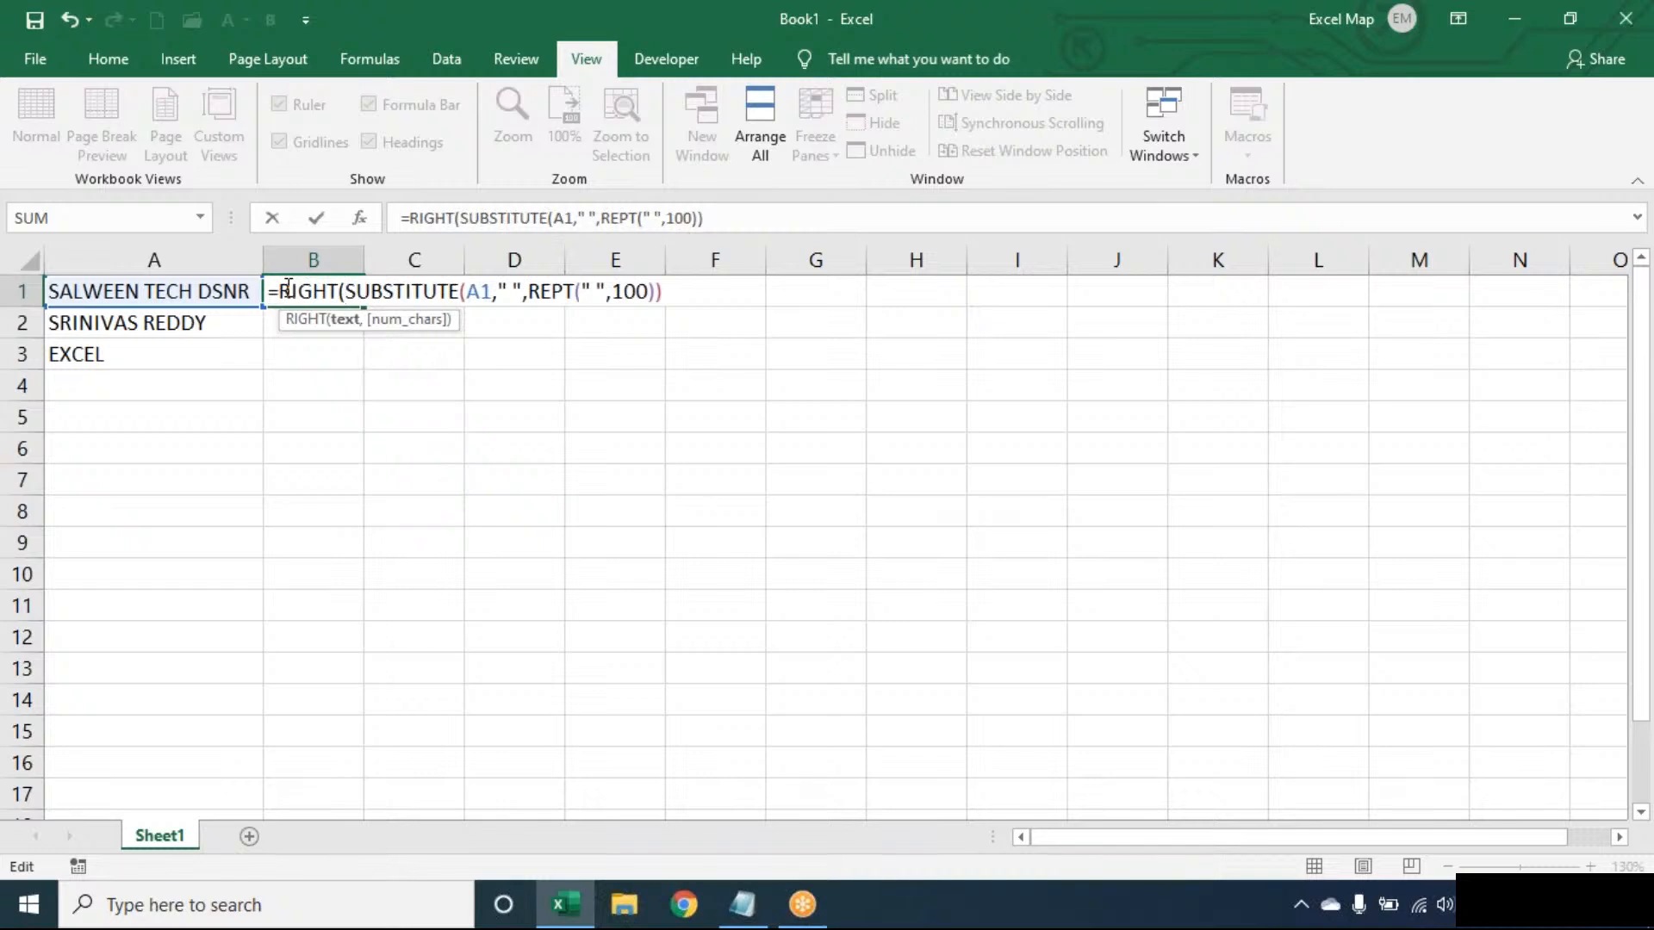
{"action": "left_click", "coordinate": [701, 287]}
{"action": "type", "text": ",100)"}
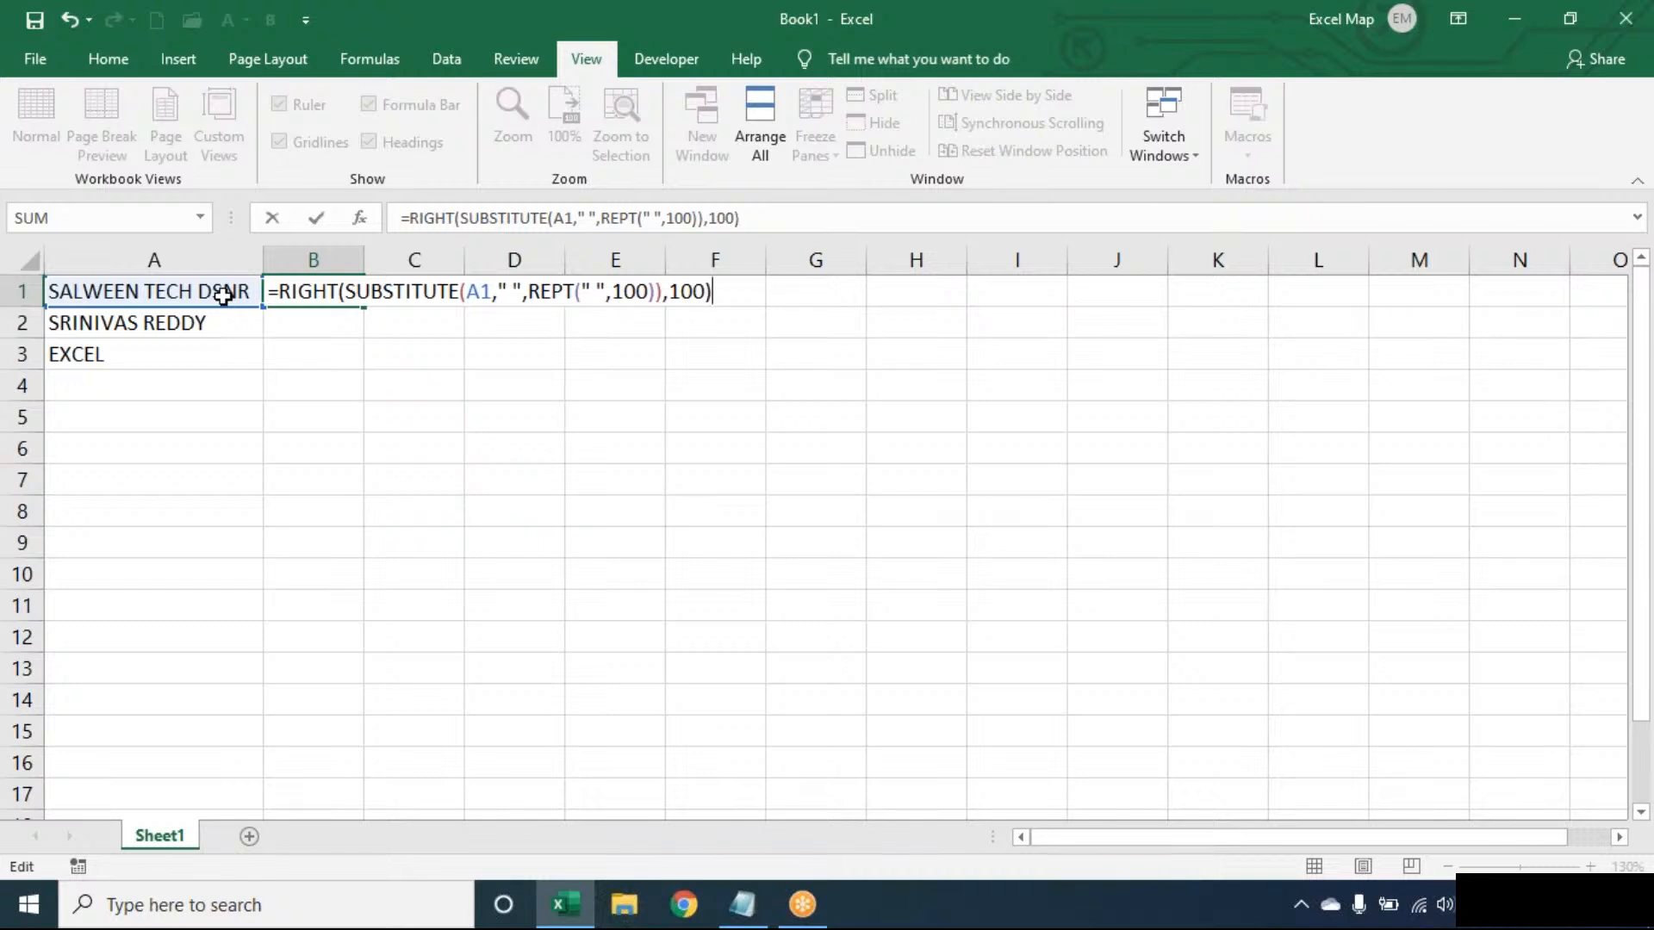
{"action": "key", "text": "Return"}
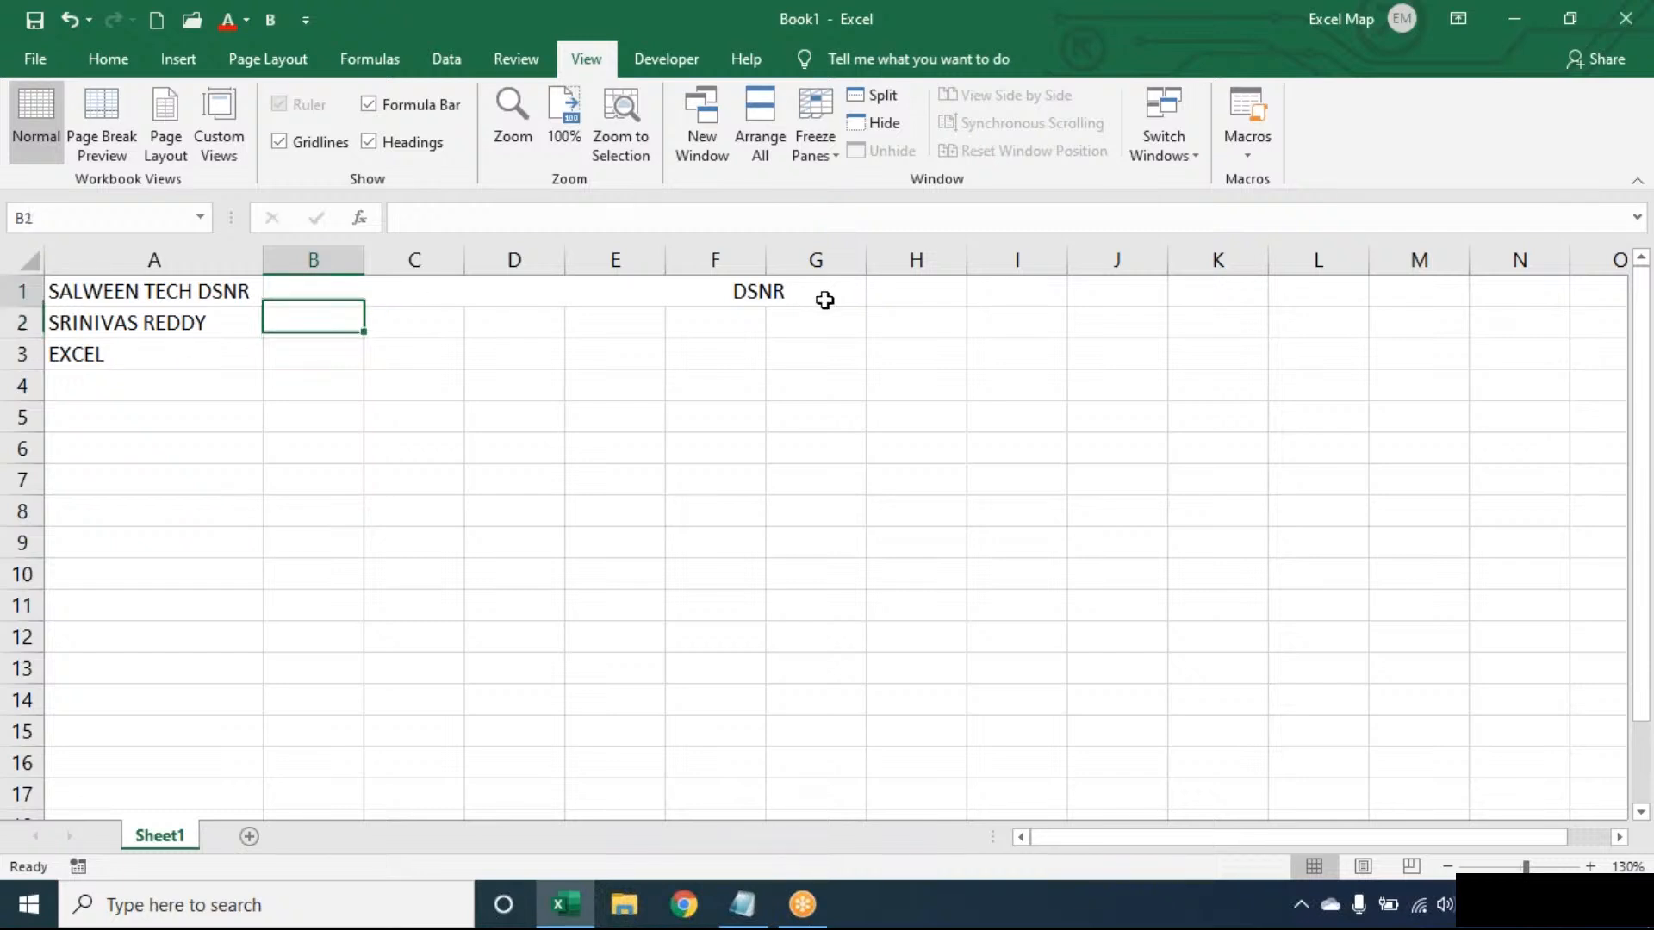
- Review the RIGHT formula in B1 and close it without changes
{"action": "key", "text": "Up"}
{"action": "double_click", "coordinate": [345, 296]}
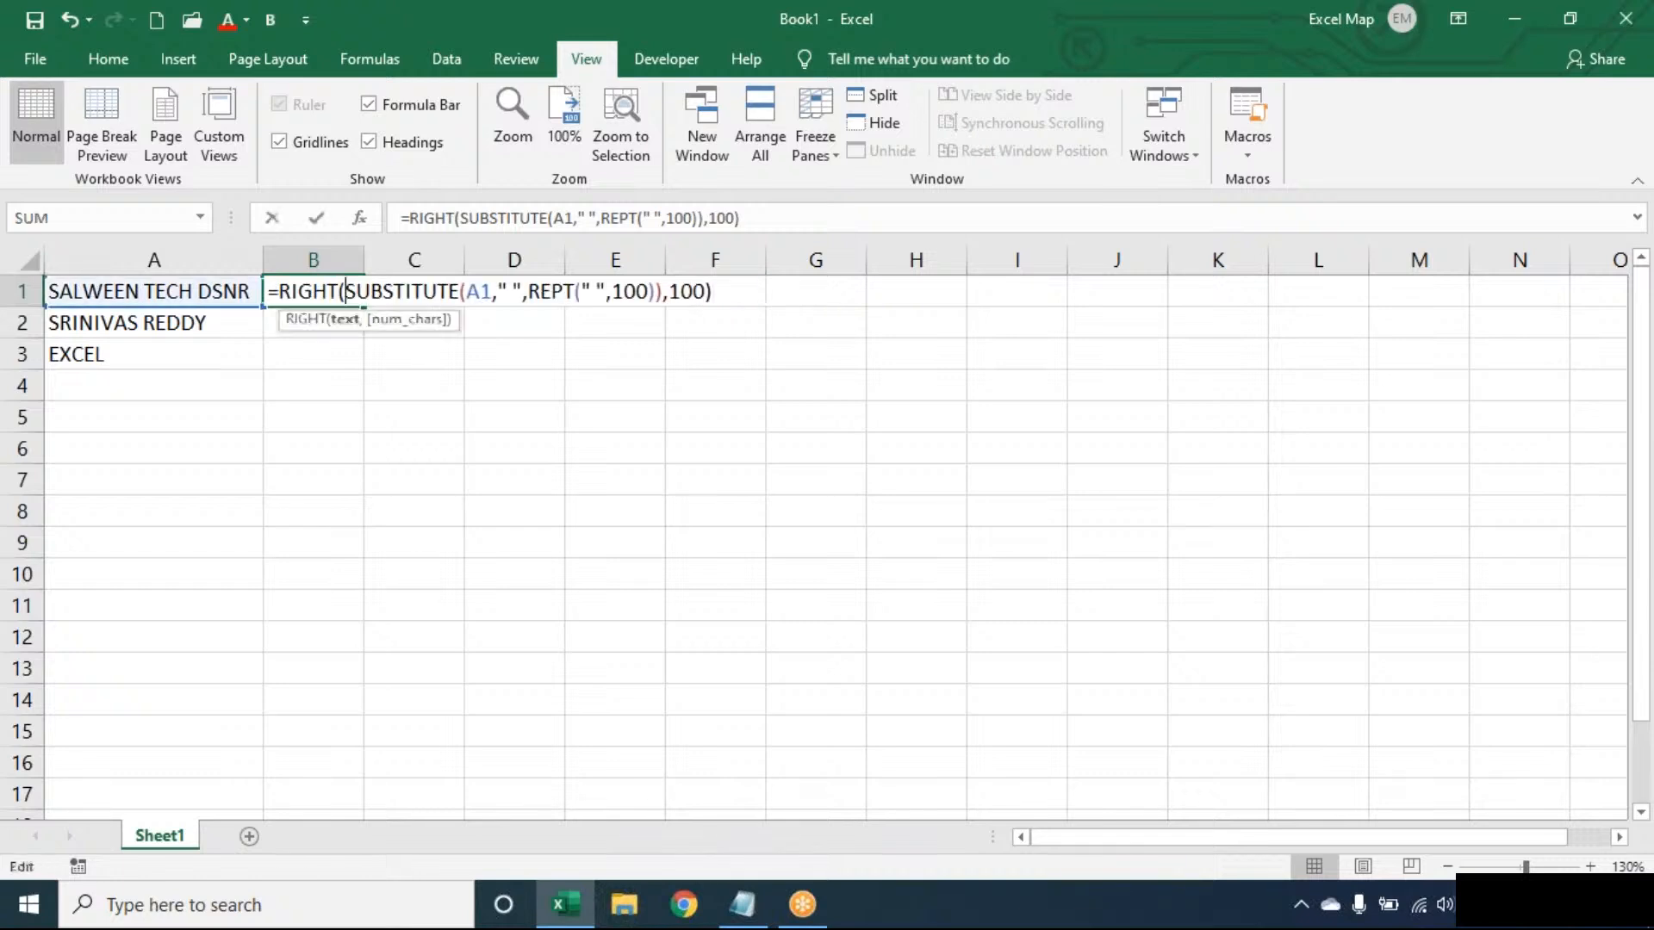
{"action": "left_click", "coordinate": [758, 291]}
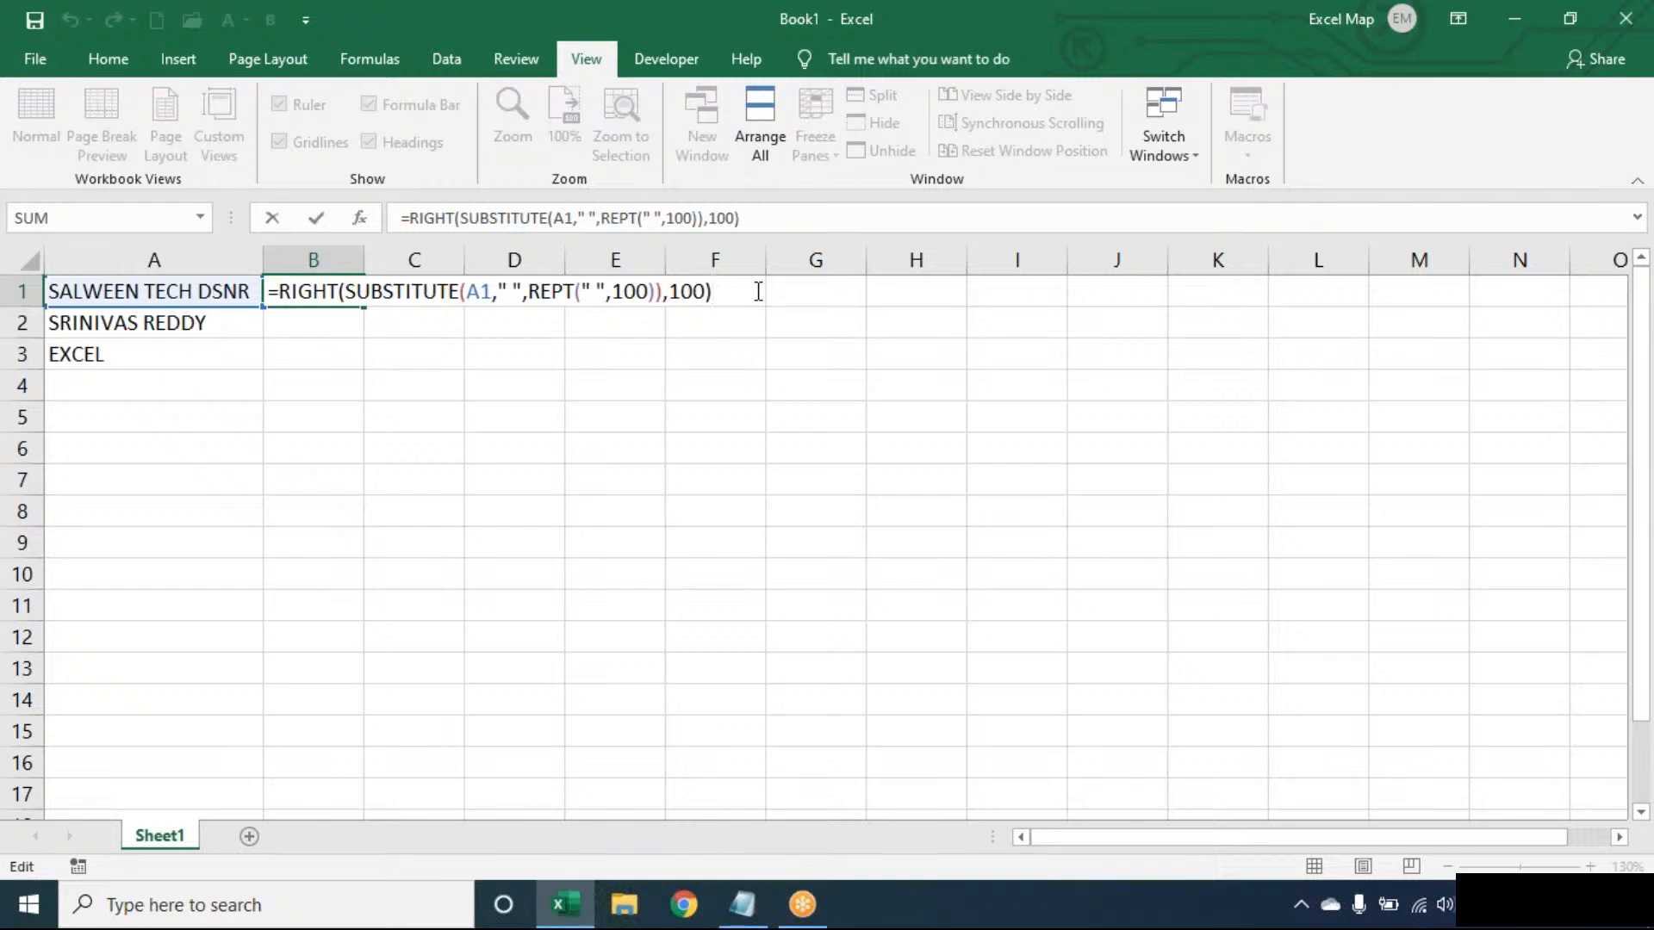
{"action": "key", "text": "Return"}
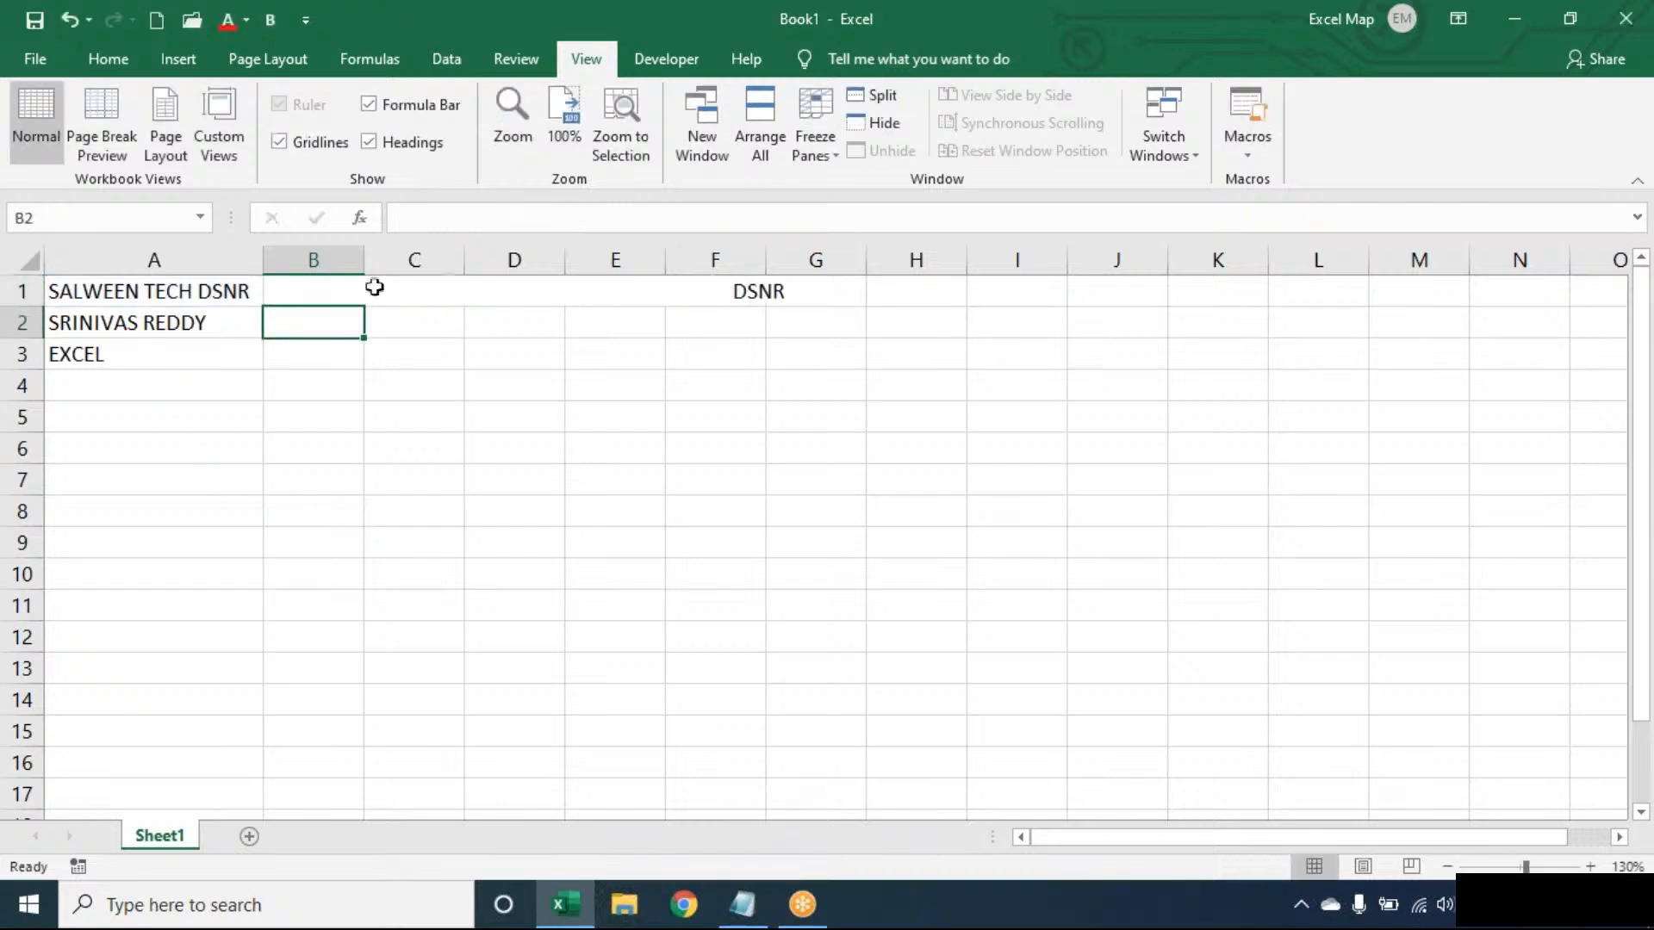
- Wrap the RIGHT formula in B1 in TRIM and fill it down to B3
{"action": "left_click", "coordinate": [315, 278]}
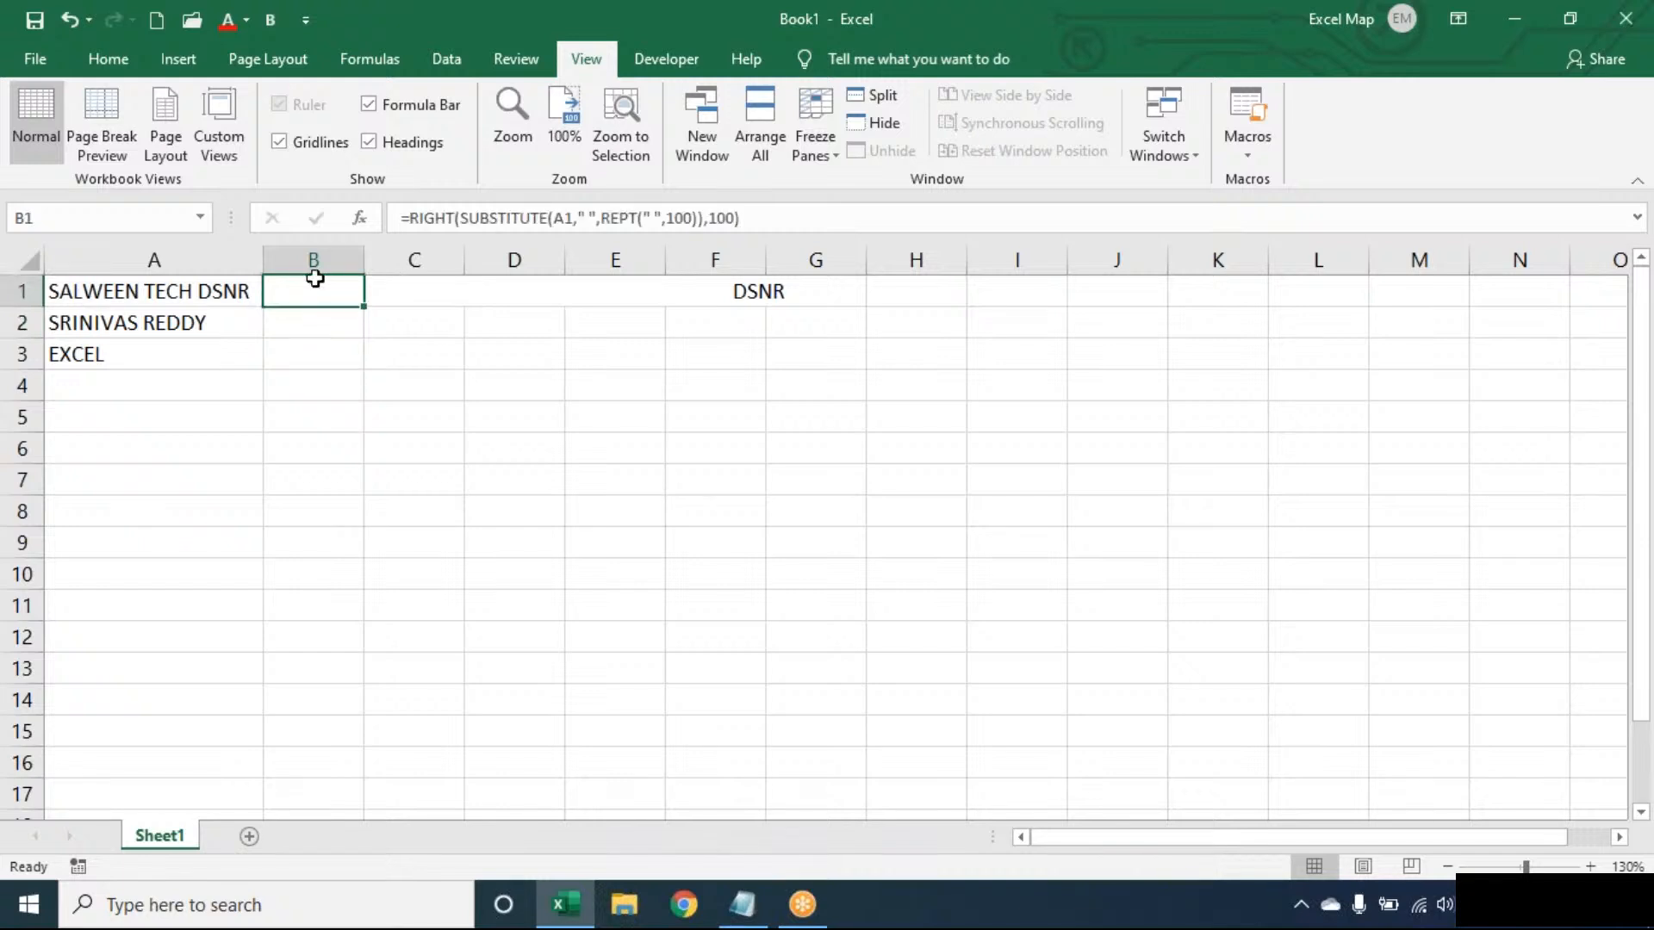
{"action": "double_click", "coordinate": [314, 280]}
{"action": "left_click", "coordinate": [281, 291]}
{"action": "type", "text": "TRIM("}
{"action": "left_click", "coordinate": [786, 291]}
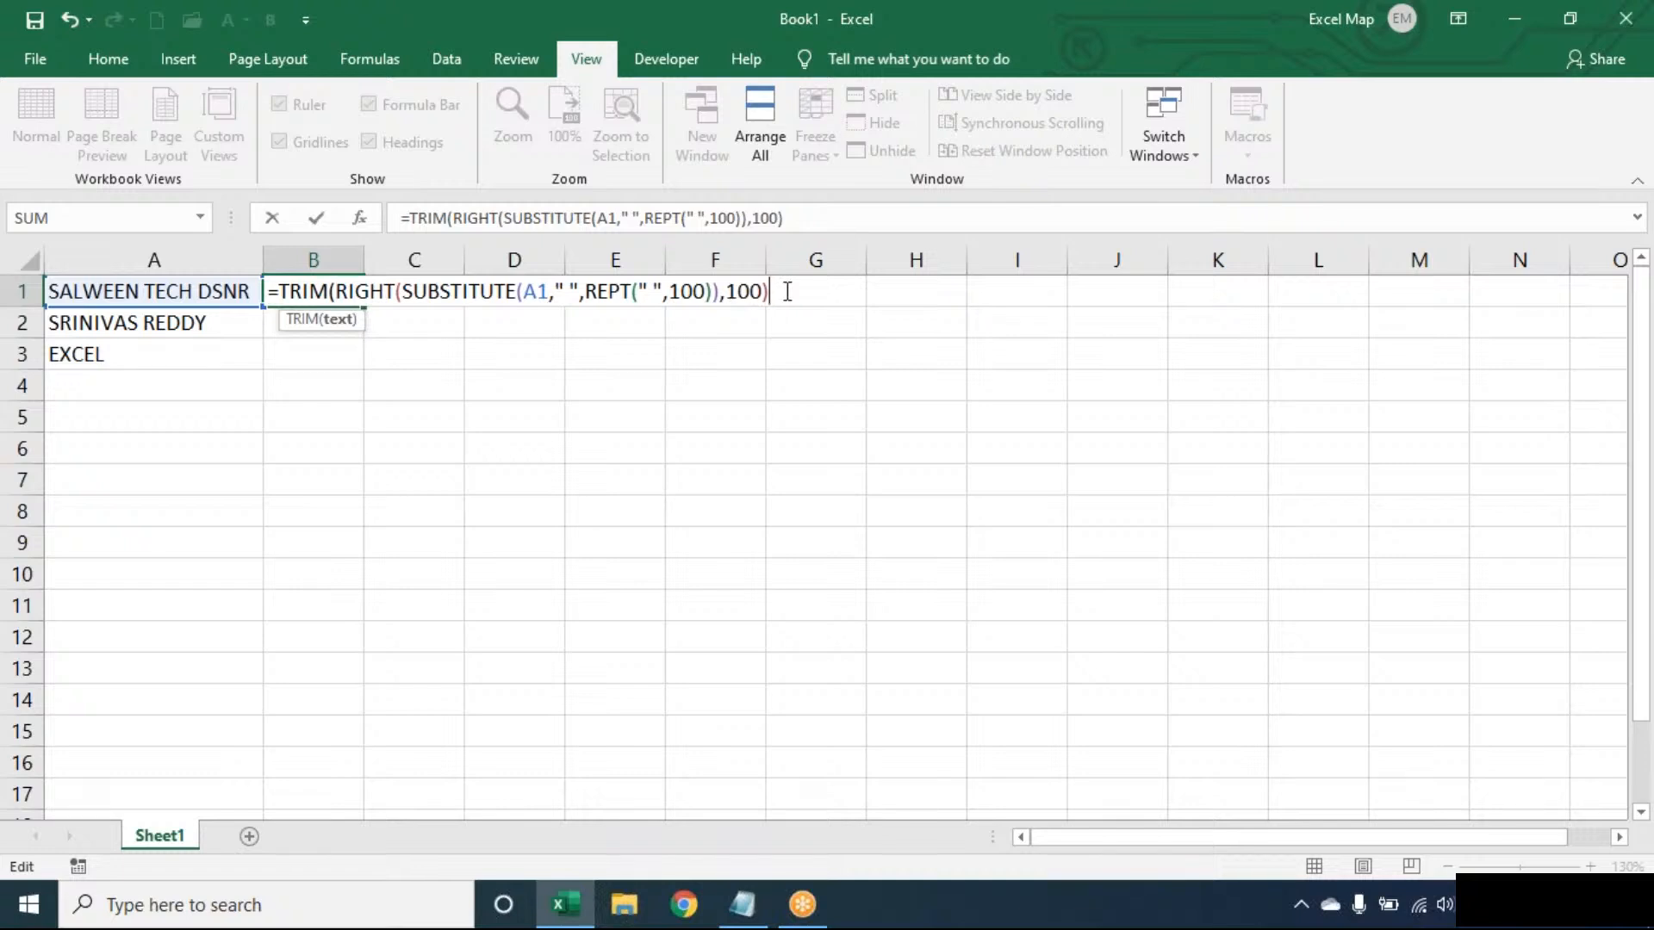
{"action": "type", "text": ")"}
{"action": "key", "text": "Return"}
{"action": "left_click", "coordinate": [336, 294]}
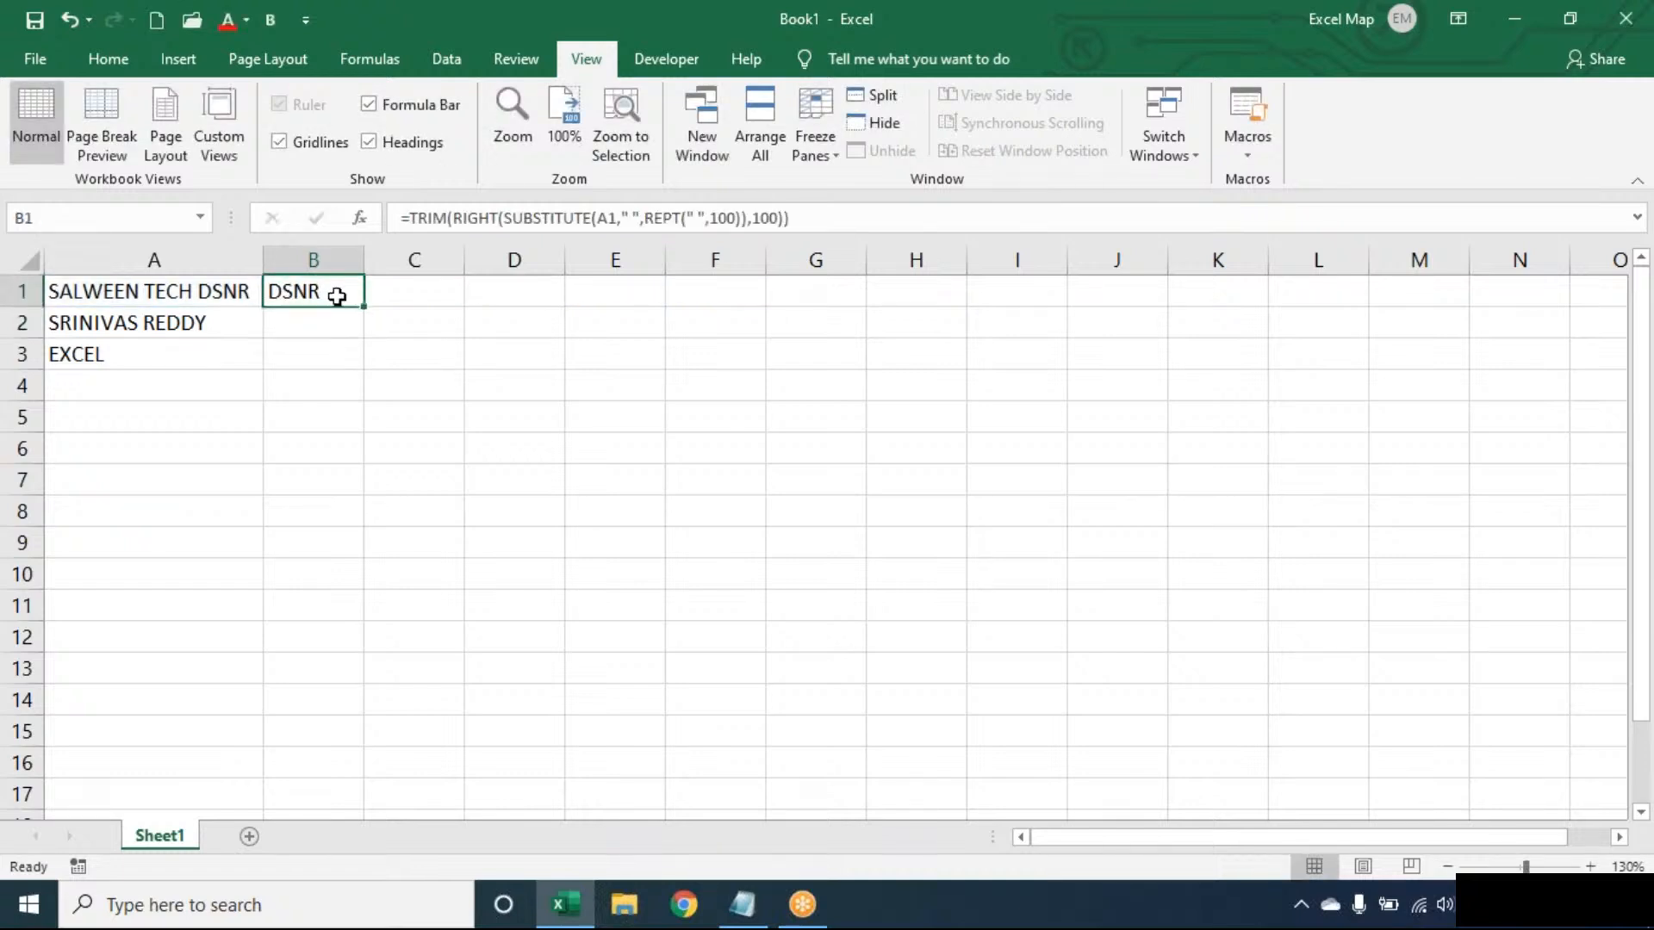
{"action": "left_click_drag", "start_coordinate": [361, 310], "coordinate": [369, 372]}
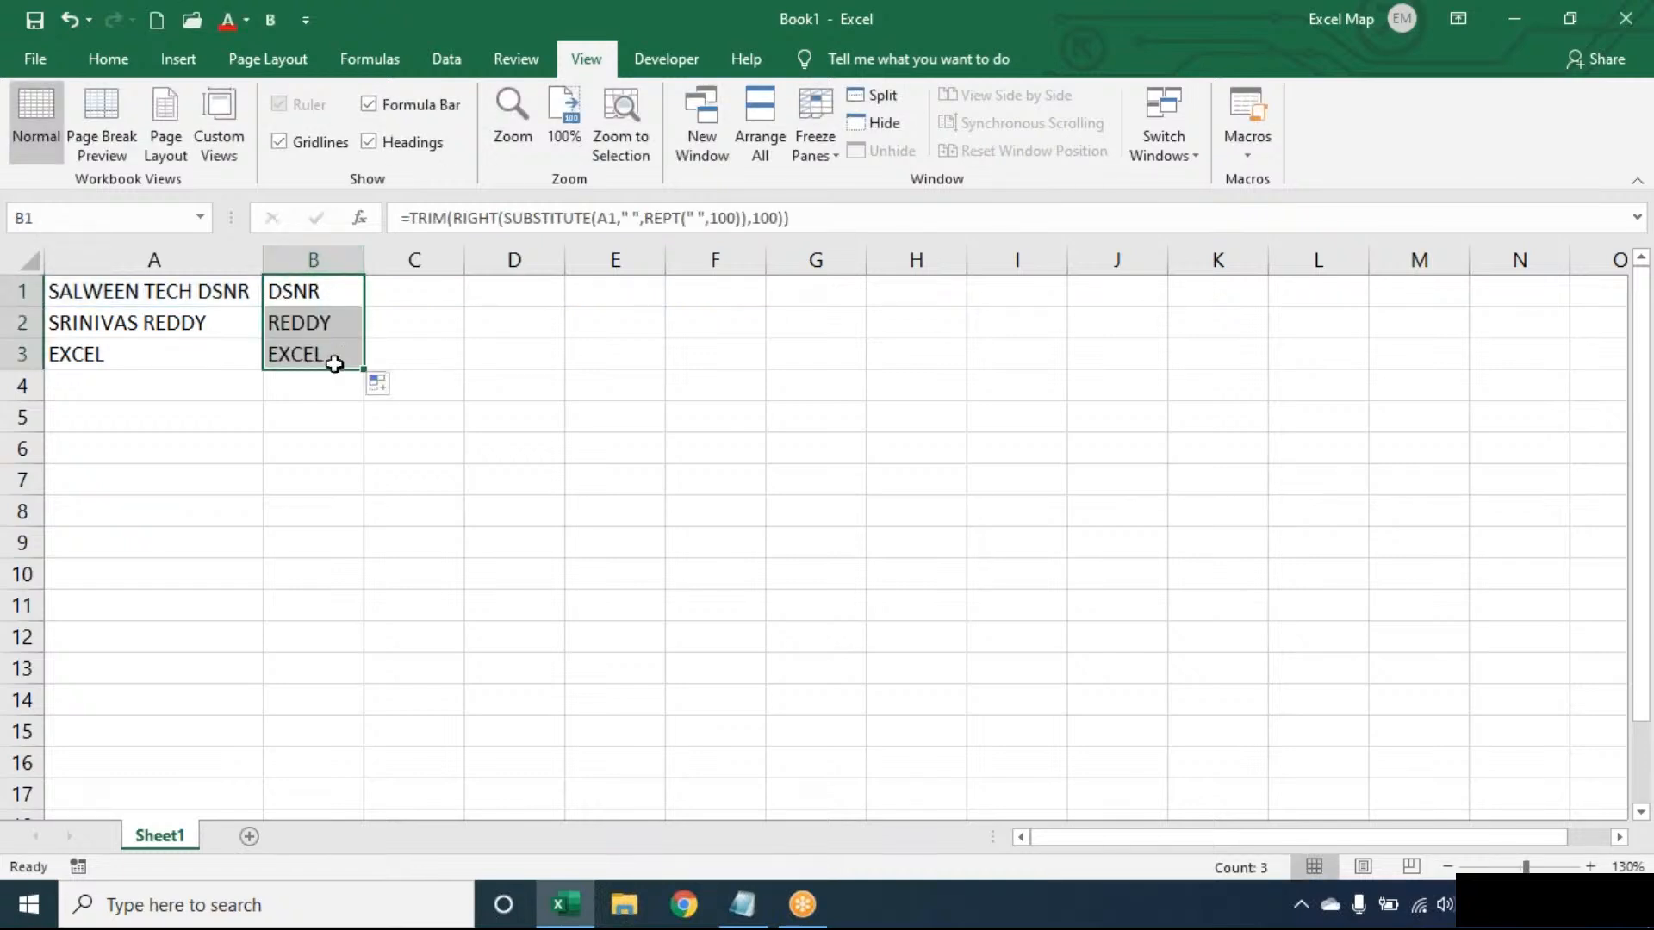
- Examine the SUBSTITUTE and REPT part inside the TRIM formula in B1, and close the cell
{"action": "double_click", "coordinate": [349, 291]}
{"action": "left_click", "coordinate": [795, 293]}
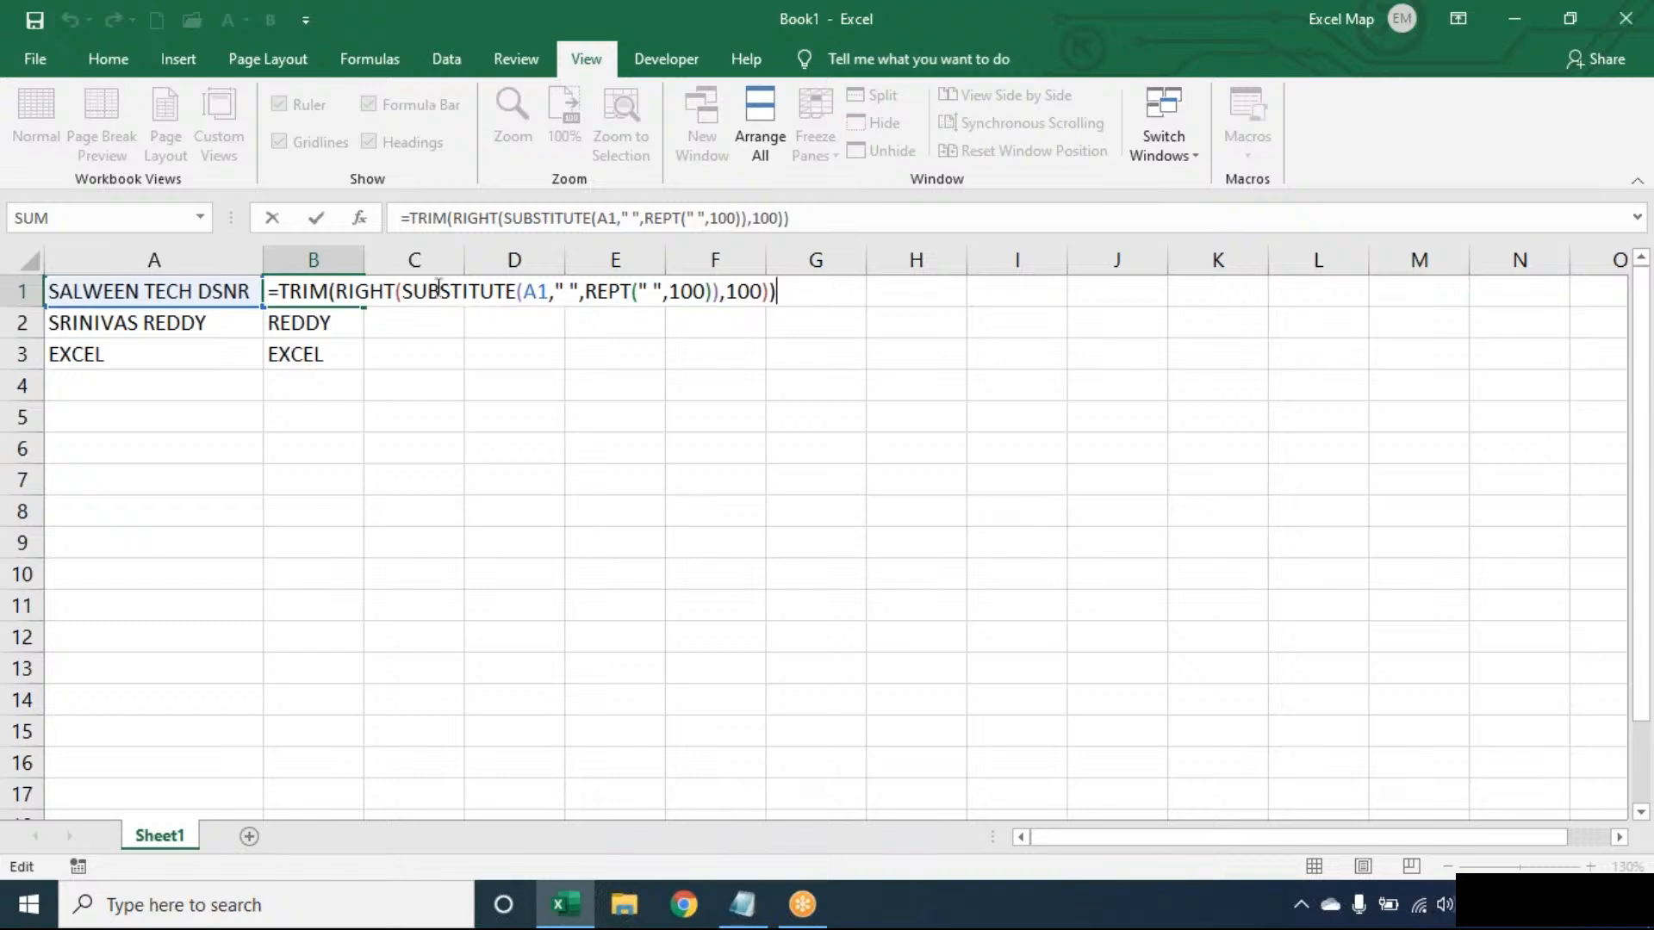
{"action": "left_click_drag", "start_coordinate": [405, 291], "coordinate": [718, 291]}
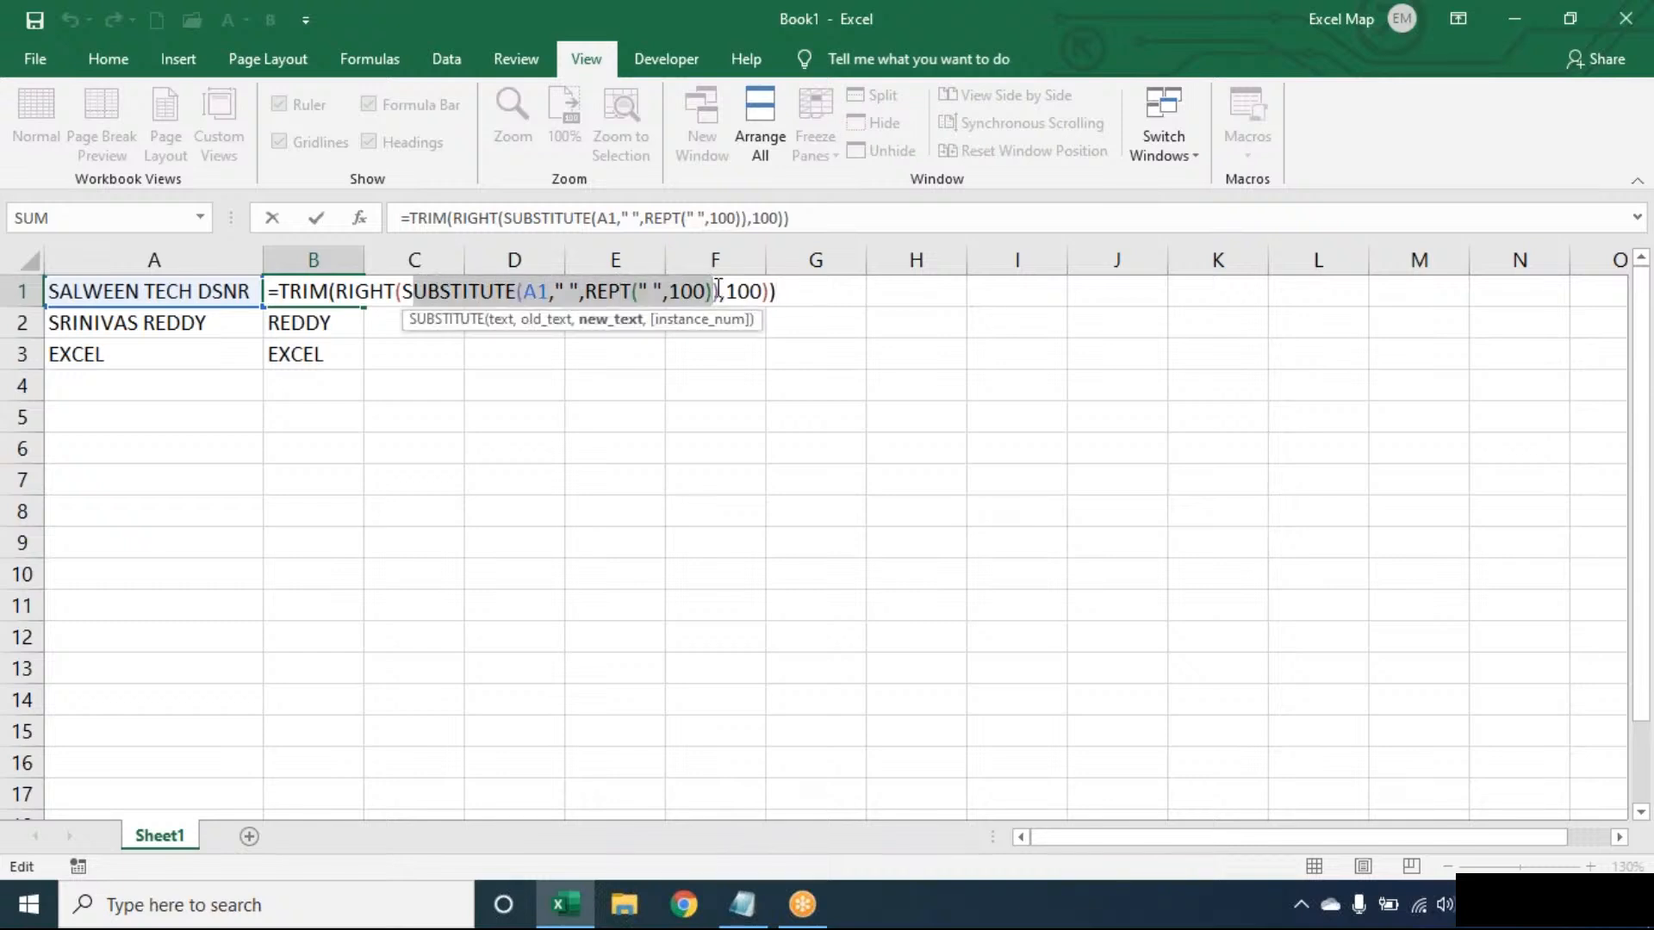
{"action": "left_click", "coordinate": [789, 284]}
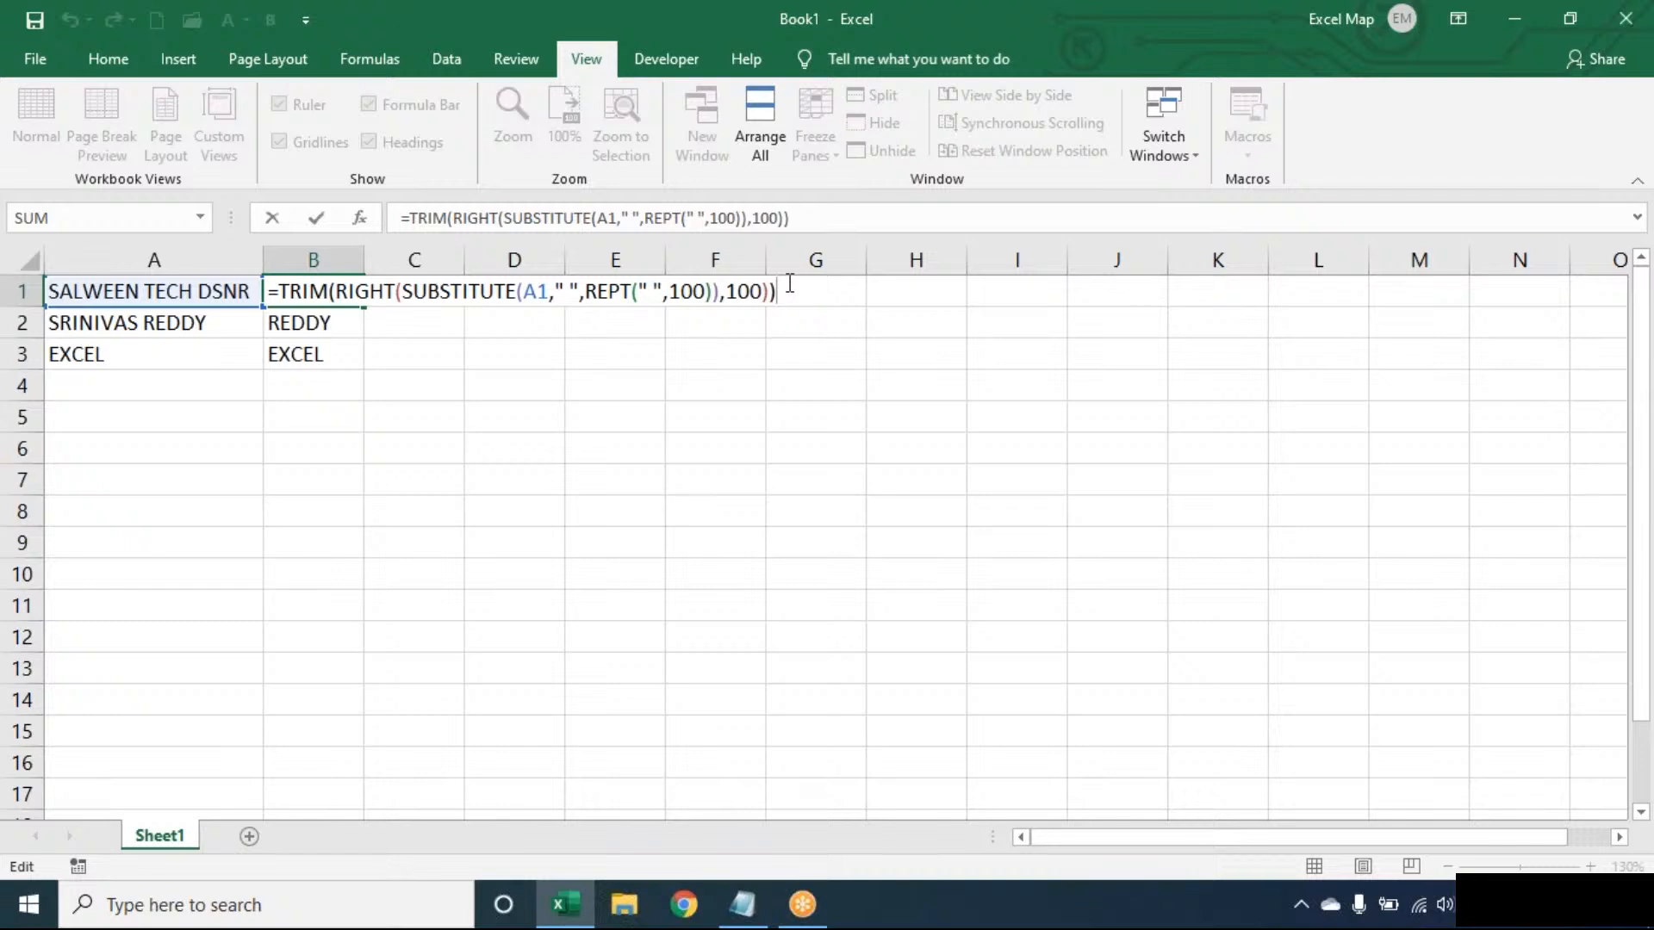
{"action": "key", "text": "Return"}
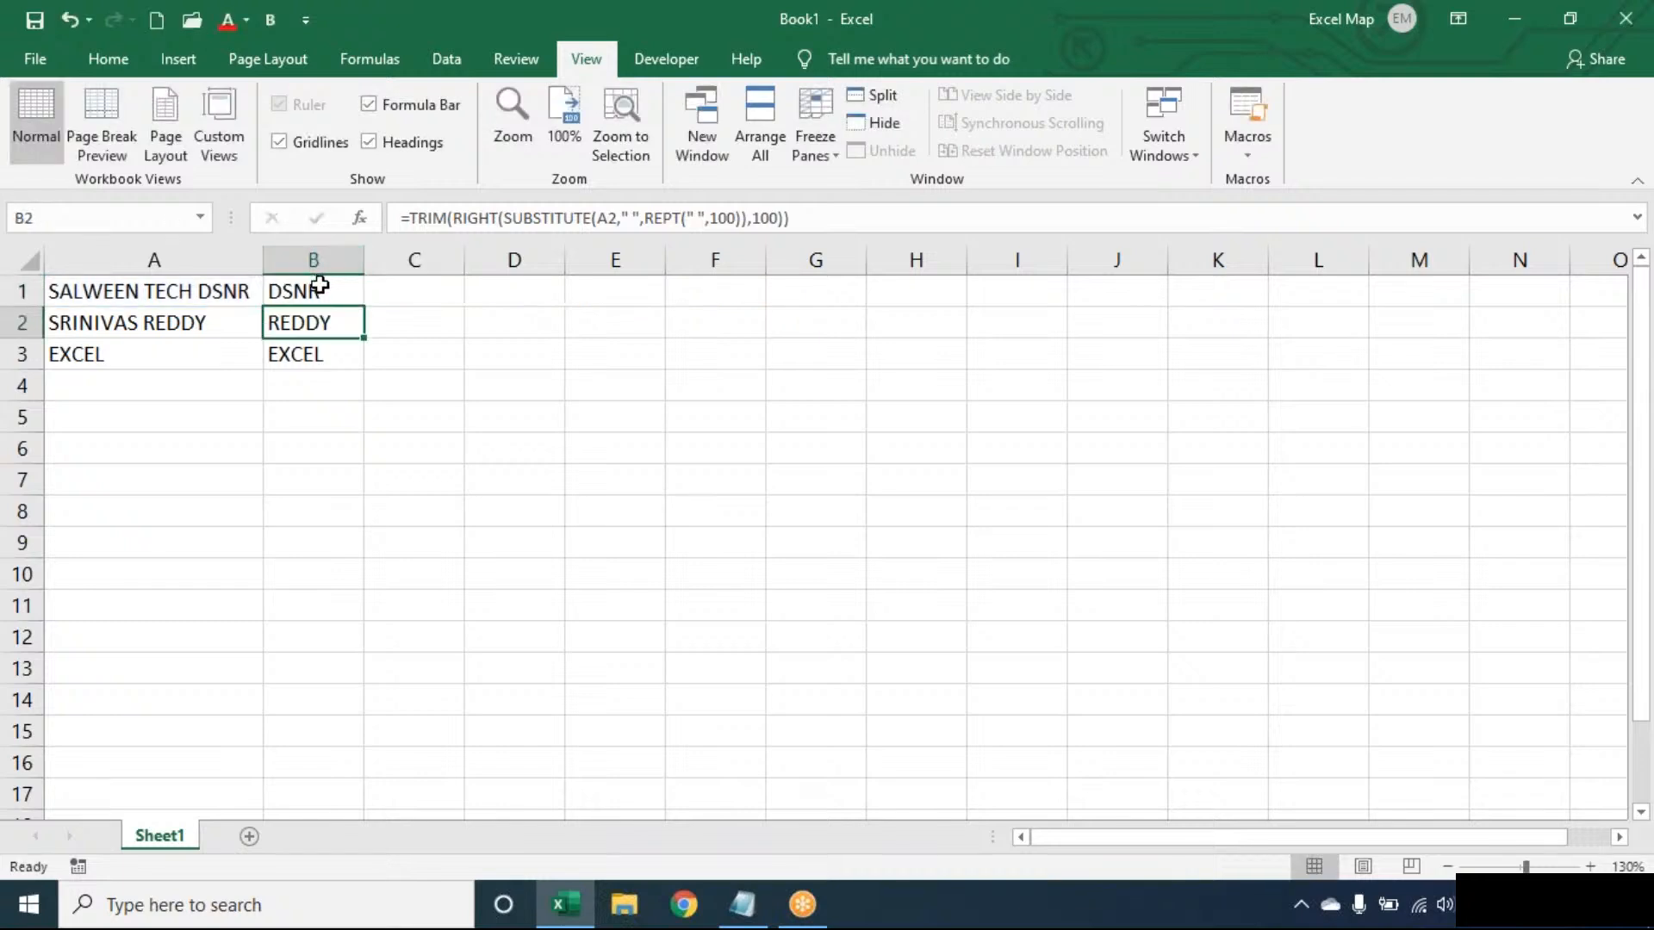
- Open the B1 formula in the cell to show the complete last-word expression
{"action": "double_click", "coordinate": [329, 290]}
{"action": "left_click", "coordinate": [1201, 35]}
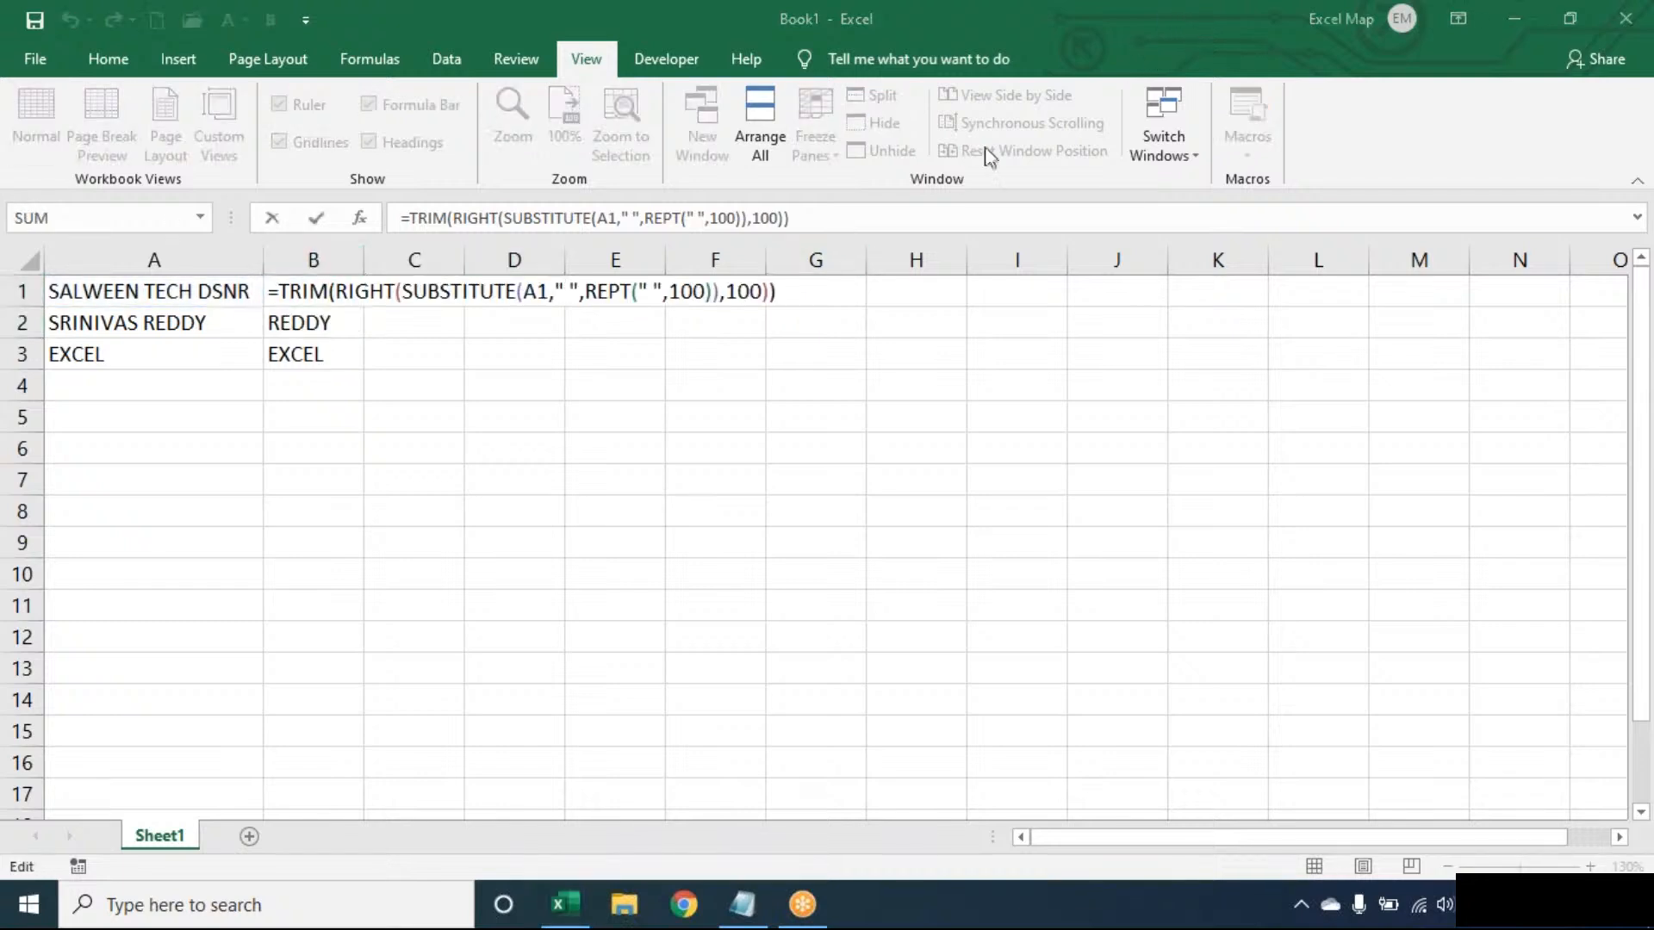
{"action": "left_click", "coordinate": [939, 202]}
{"action": "key", "text": "End"}
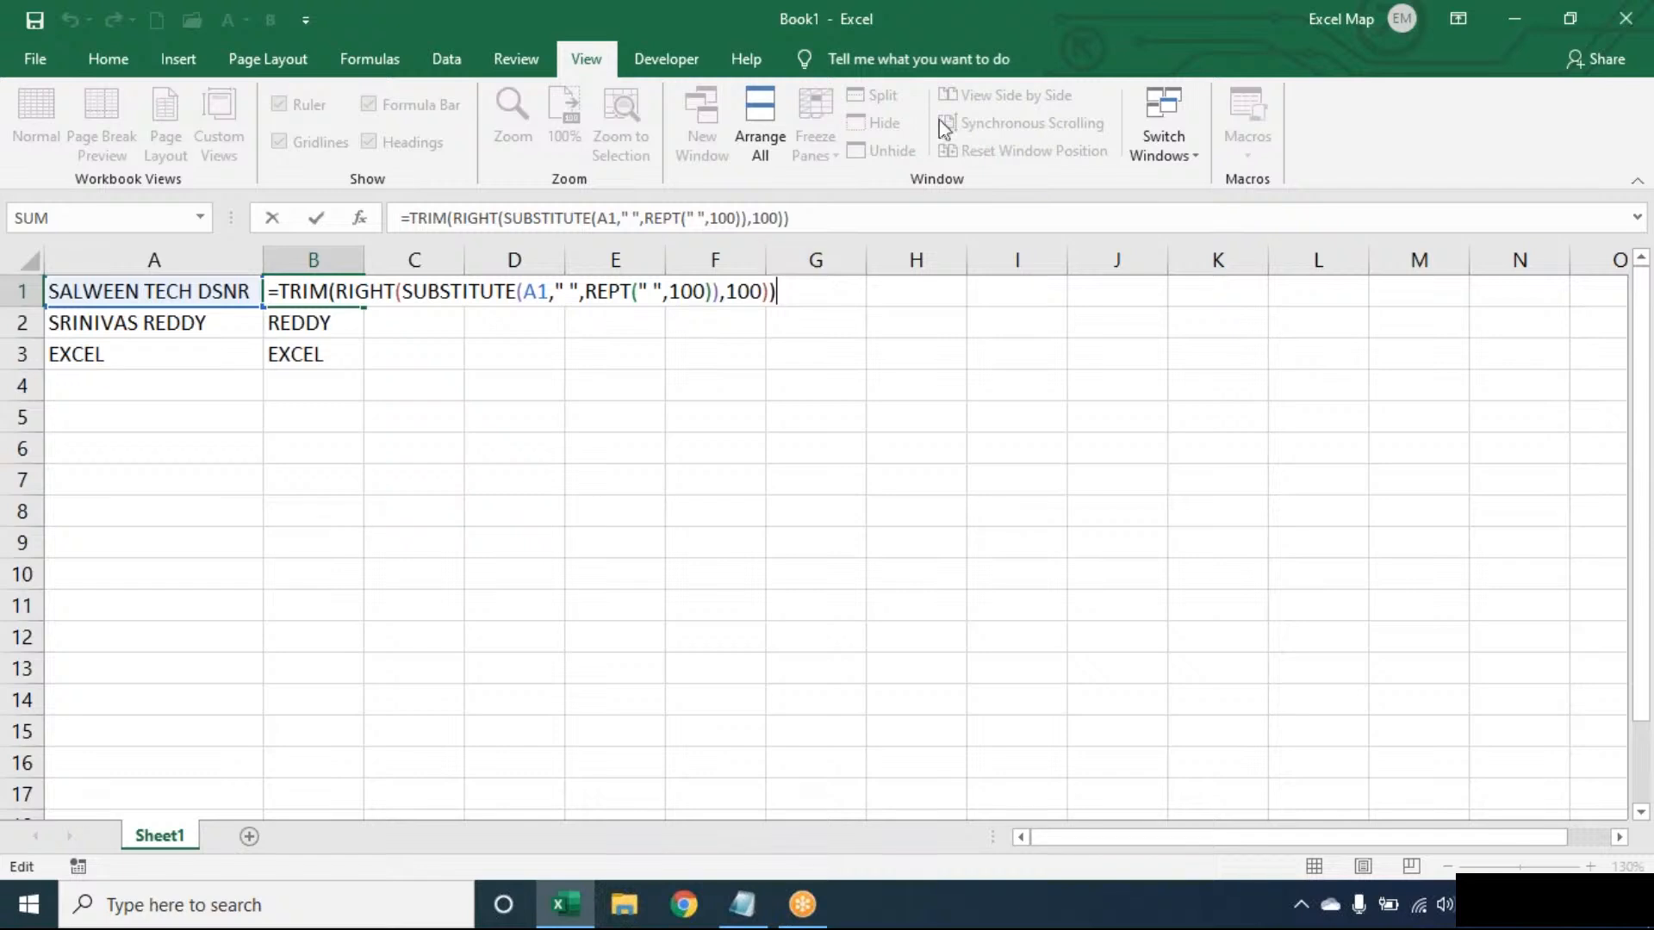
{"action": "left_click", "coordinate": [1206, 52]}
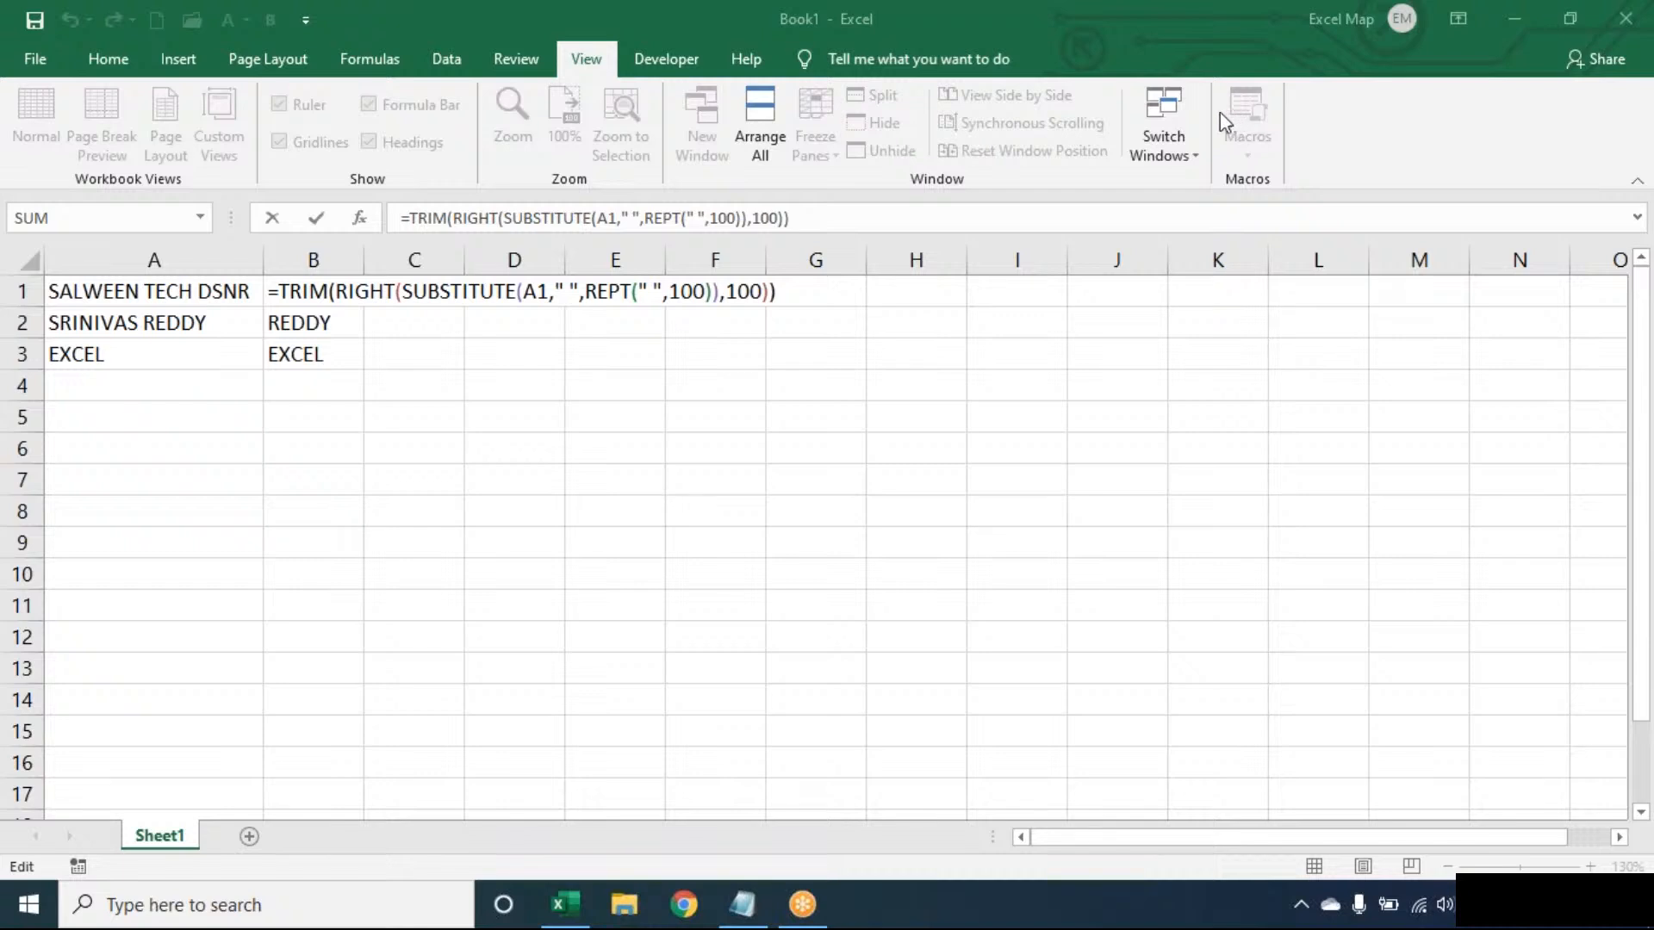
- Close the B1 formula without changes and clear the last-word formulas from B1:B3
{"action": "left_click", "coordinate": [798, 296]}
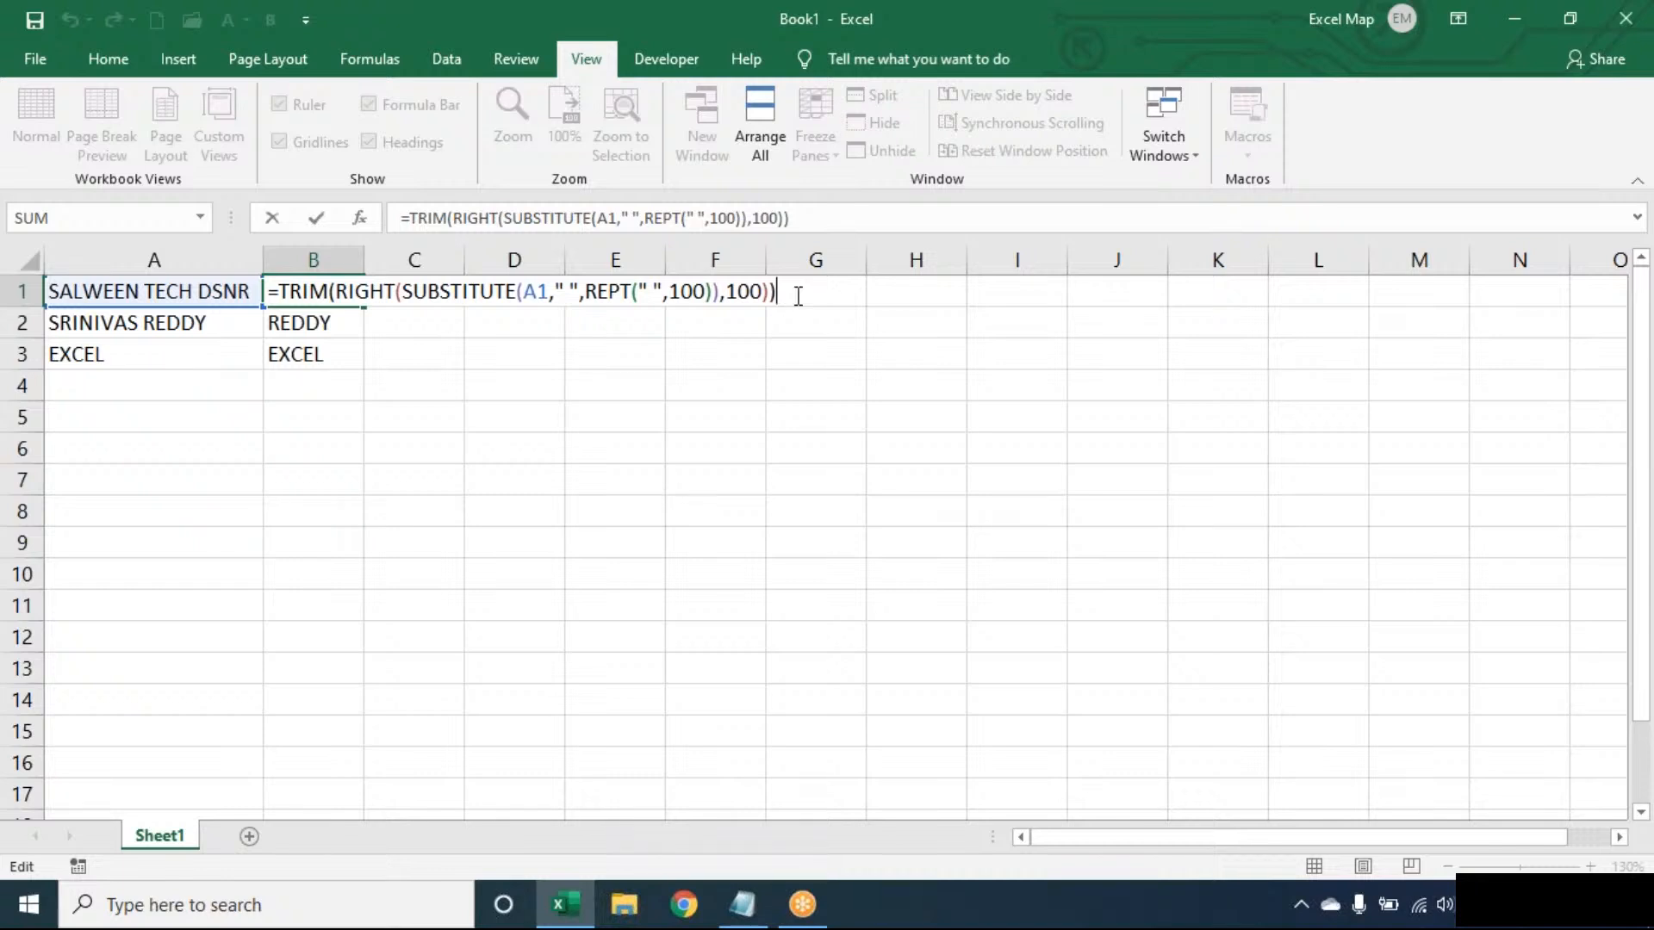
{"action": "key", "text": "ctrl+Return"}
{"action": "key", "text": "ctrl+shift+Down"}
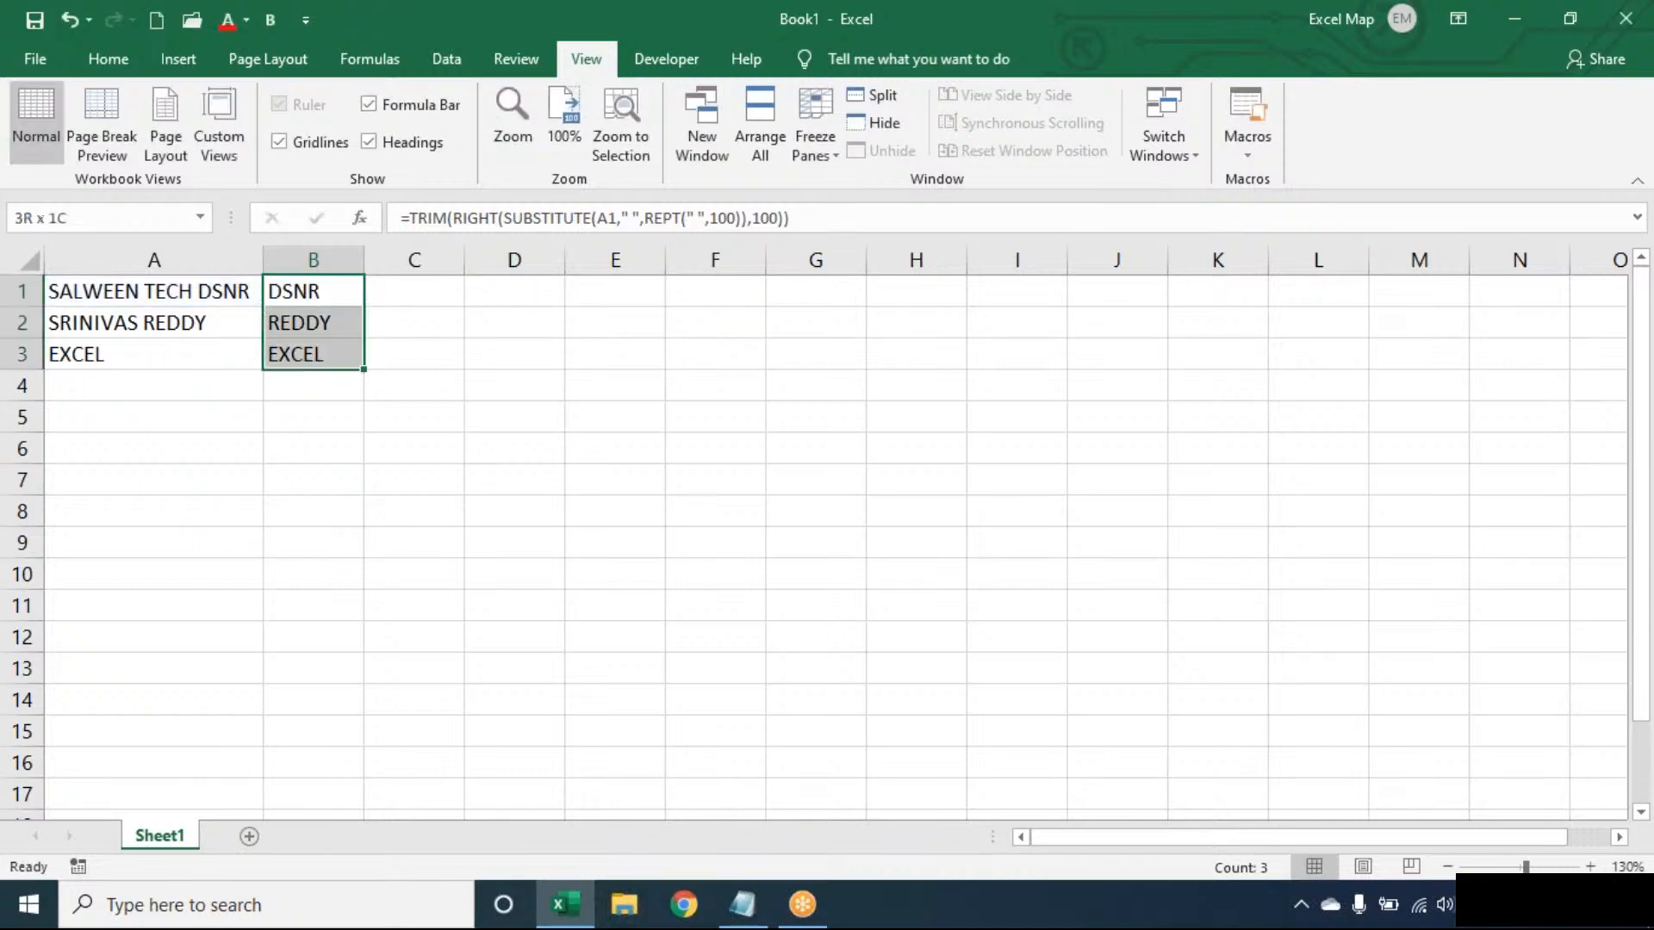
{"action": "key", "text": "Delete"}
{"action": "key", "text": "Up"}
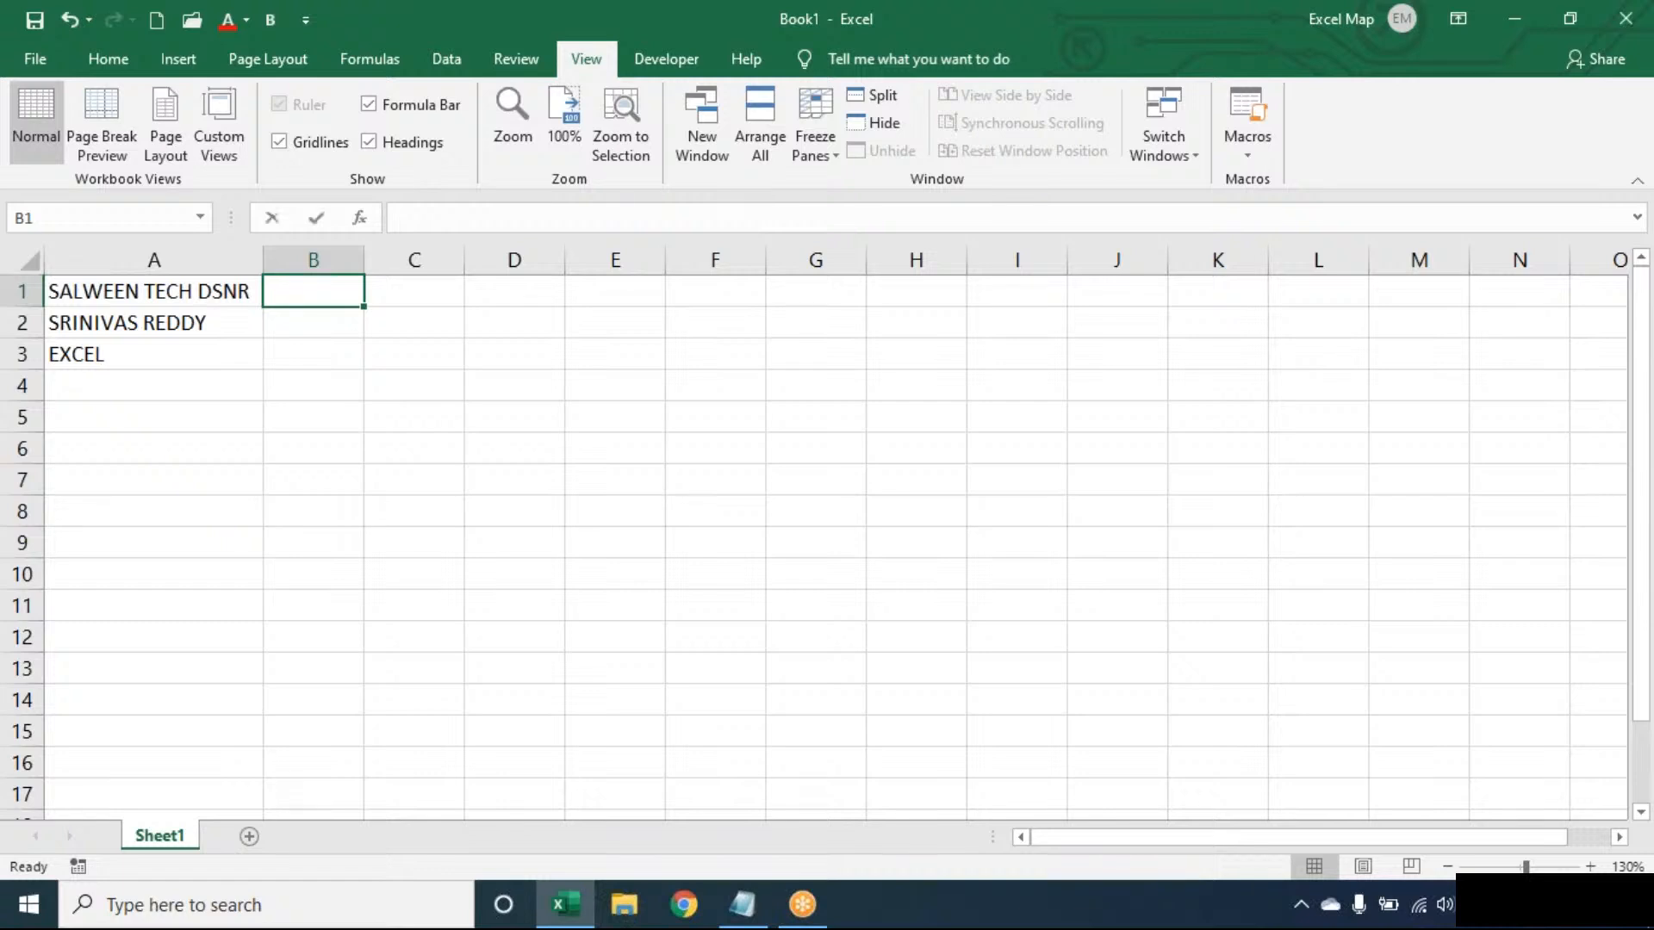
- Enter =SUBSTITUTE(A1," ",REPT(" ",100)) in B1 to replace each space in A1 with 100 spaces
{"action": "type", "text": "=SUB"}
{"action": "key", "text": "Tab"}
{"action": "key", "text": "Left"}
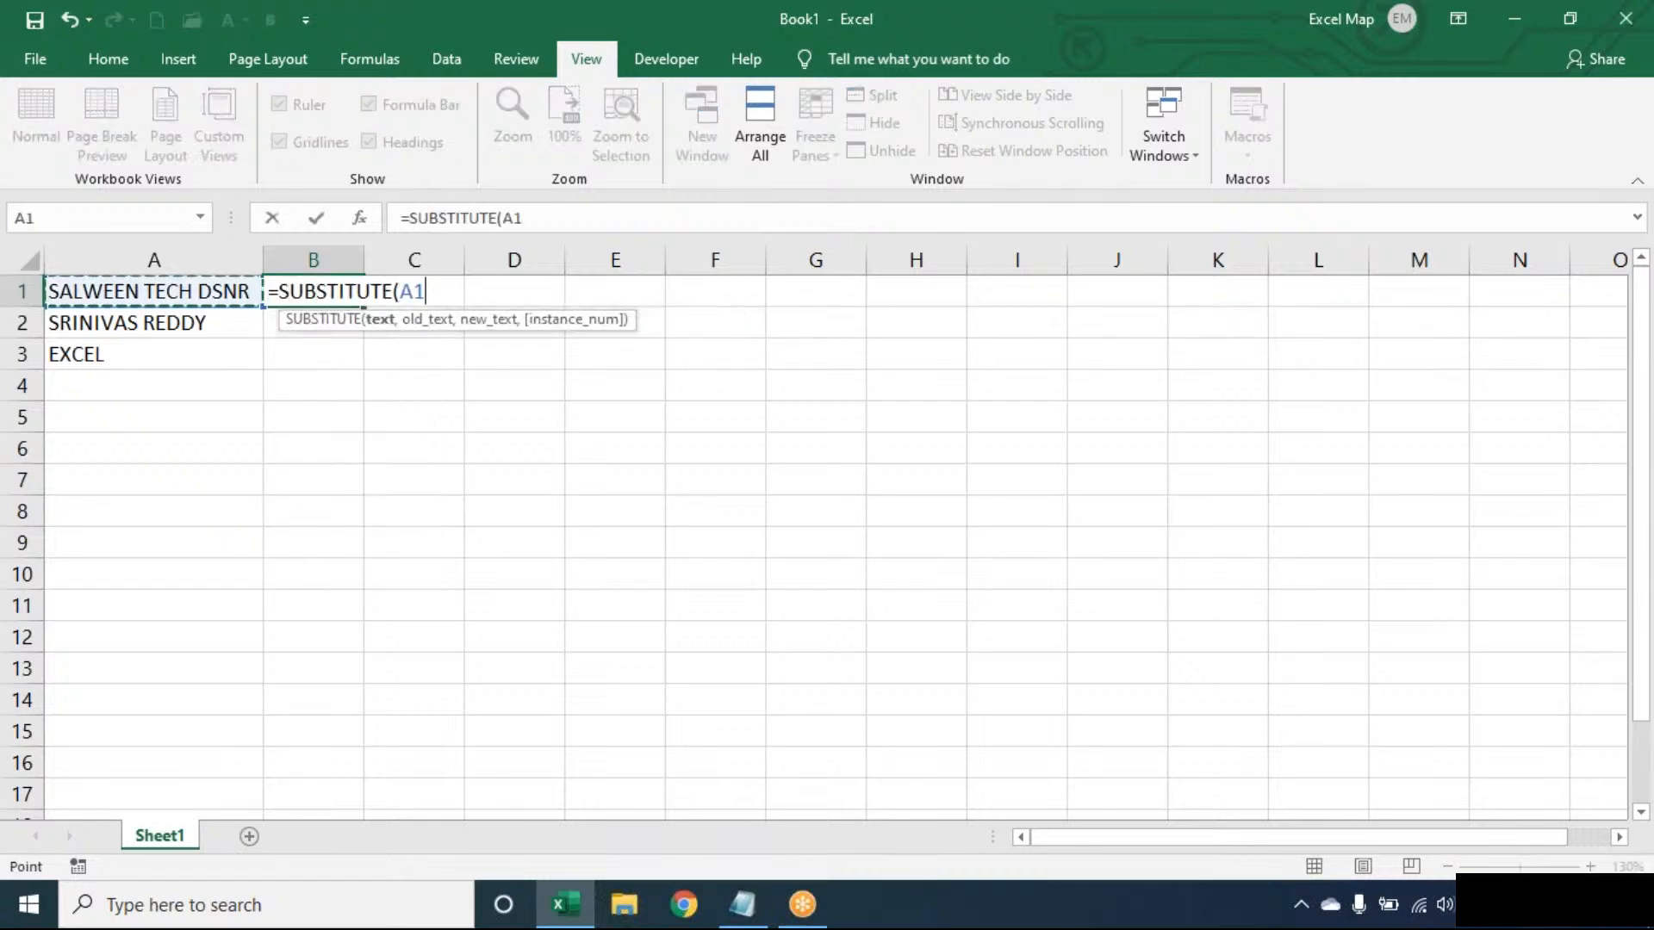
{"action": "type", "text": ",\" \",REPT("}
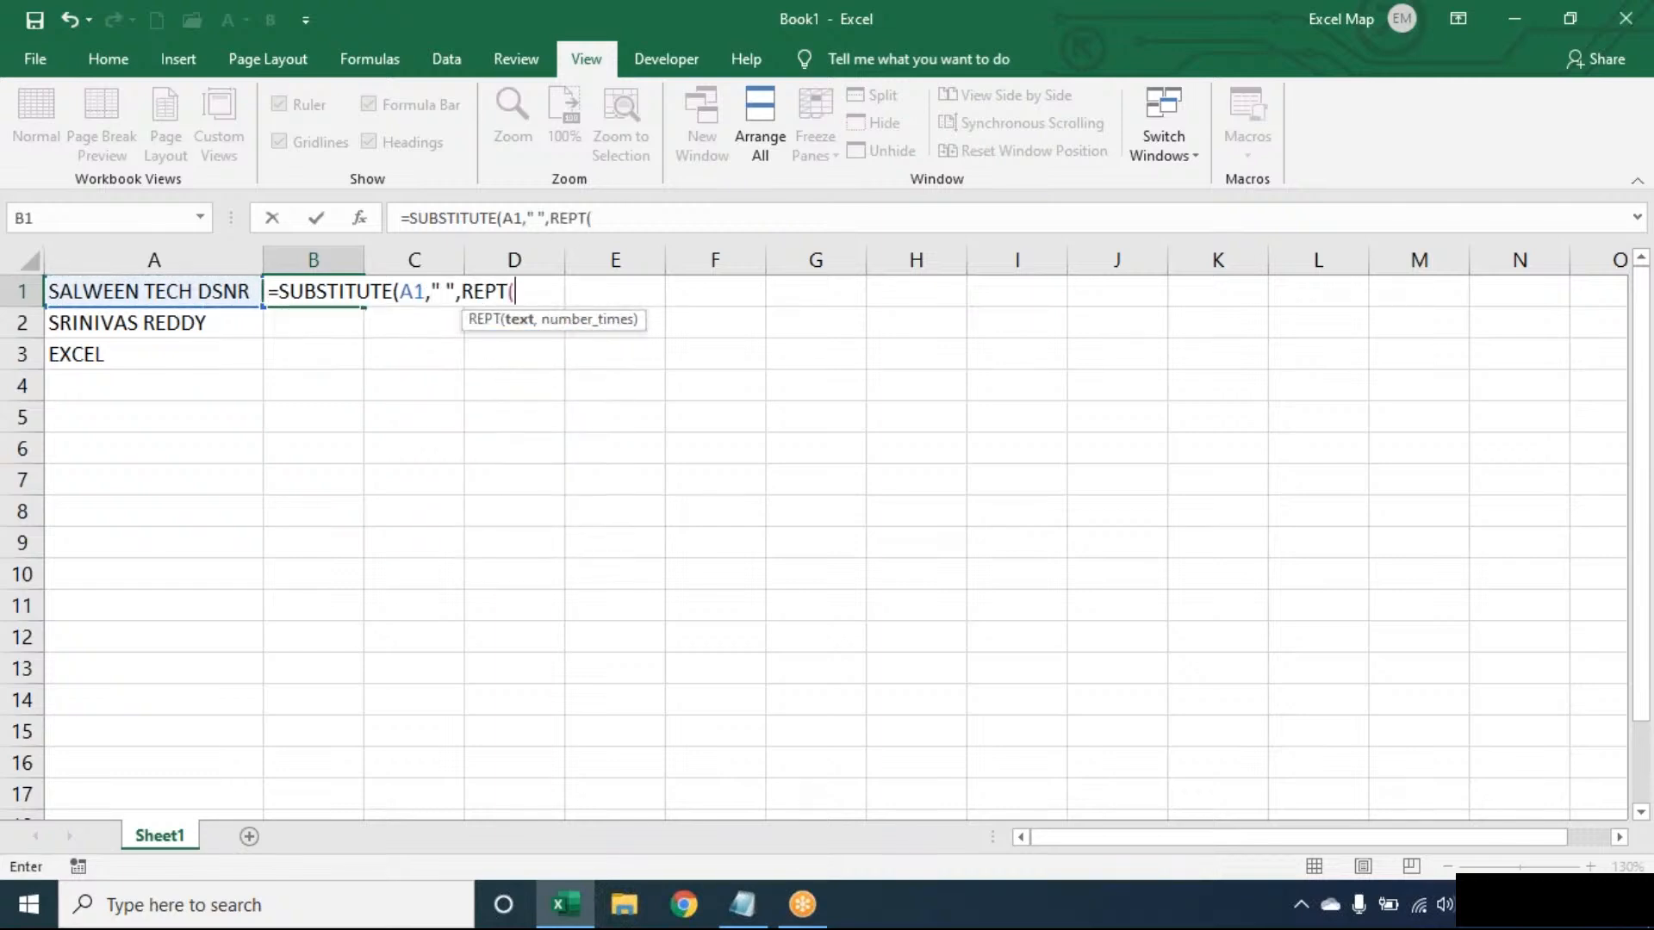
{"action": "type", "text": "\" \",100"}
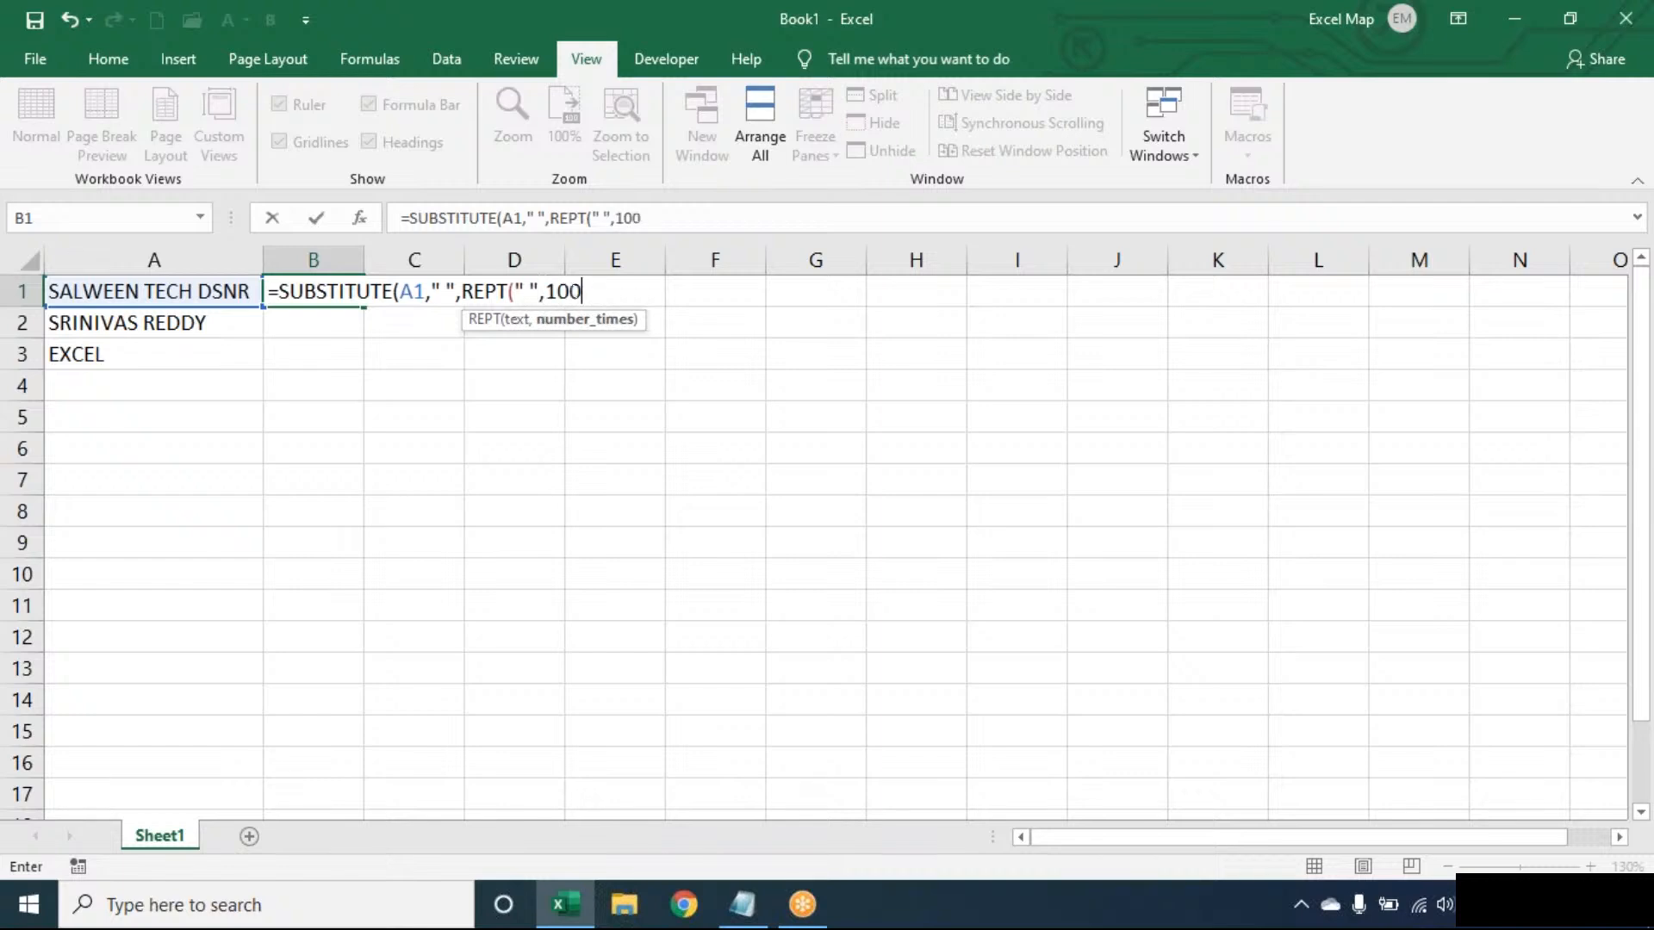
{"action": "type", "text": "))"}
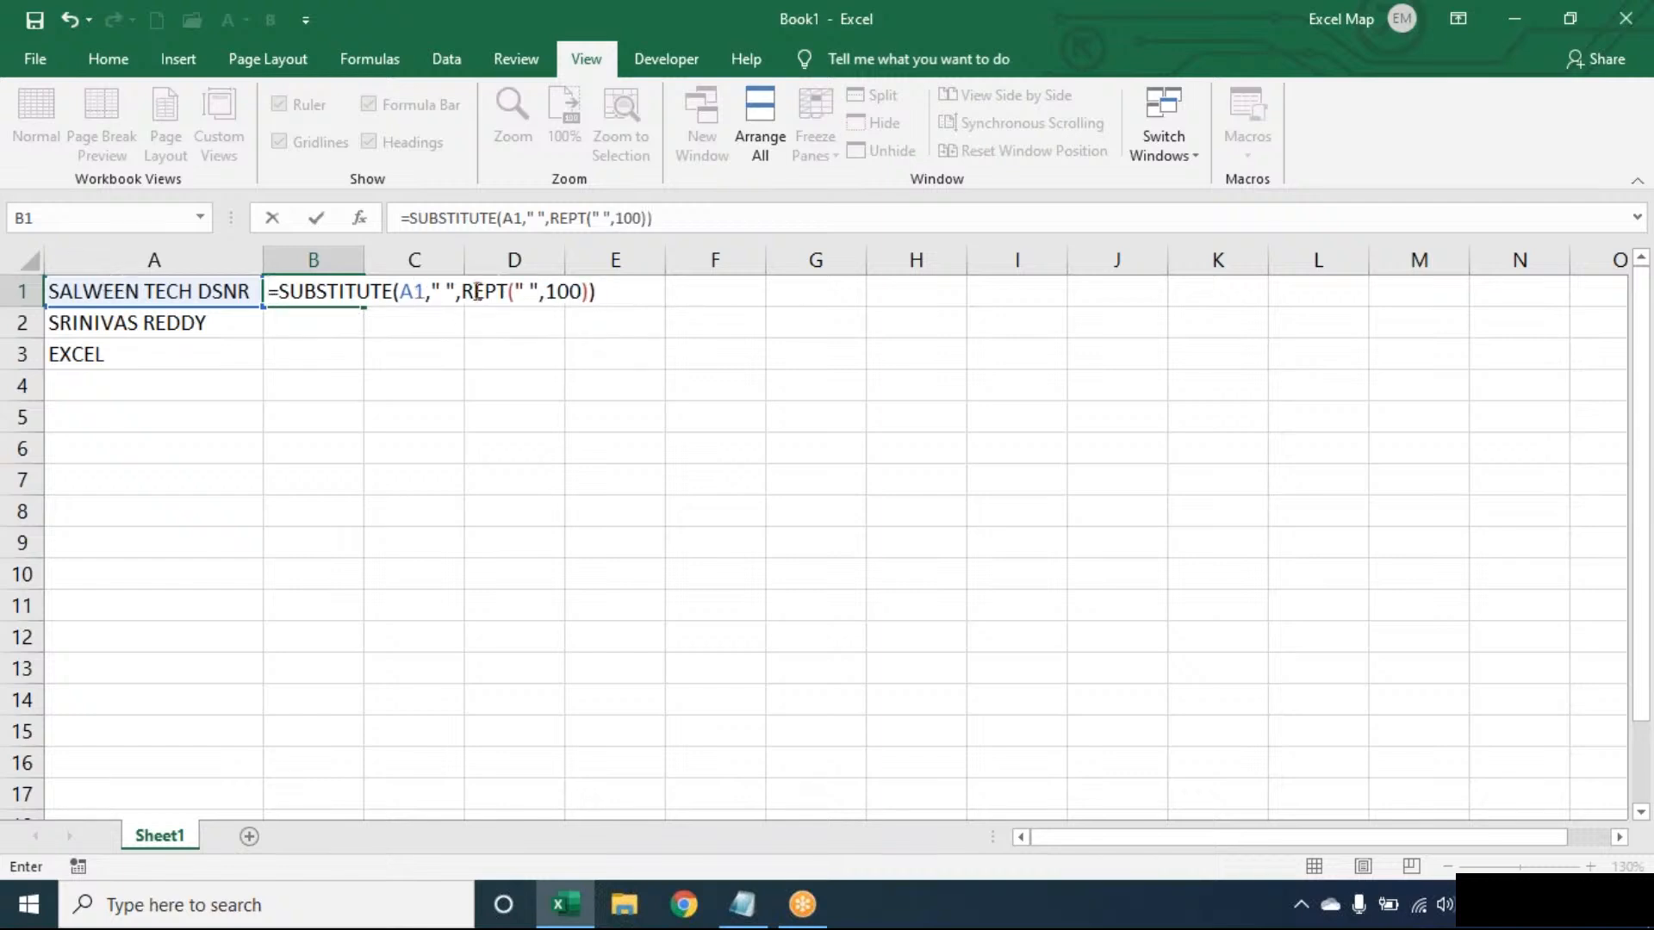
{"action": "left_click", "coordinate": [440, 289]}
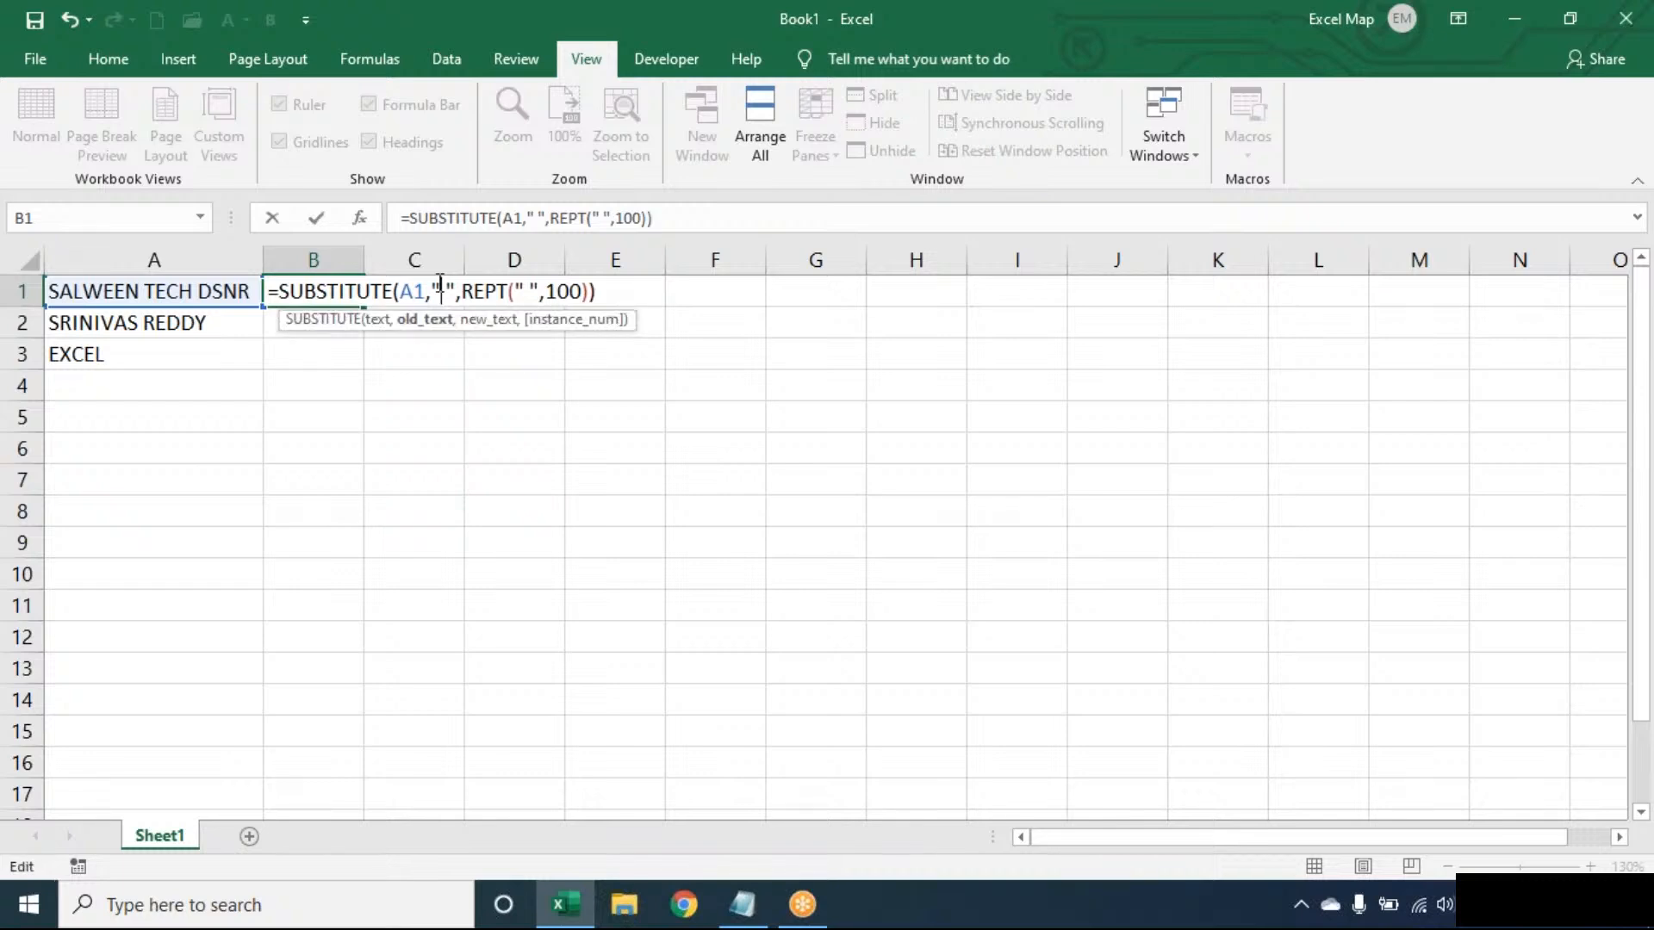
{"action": "double_click", "coordinate": [486, 291]}
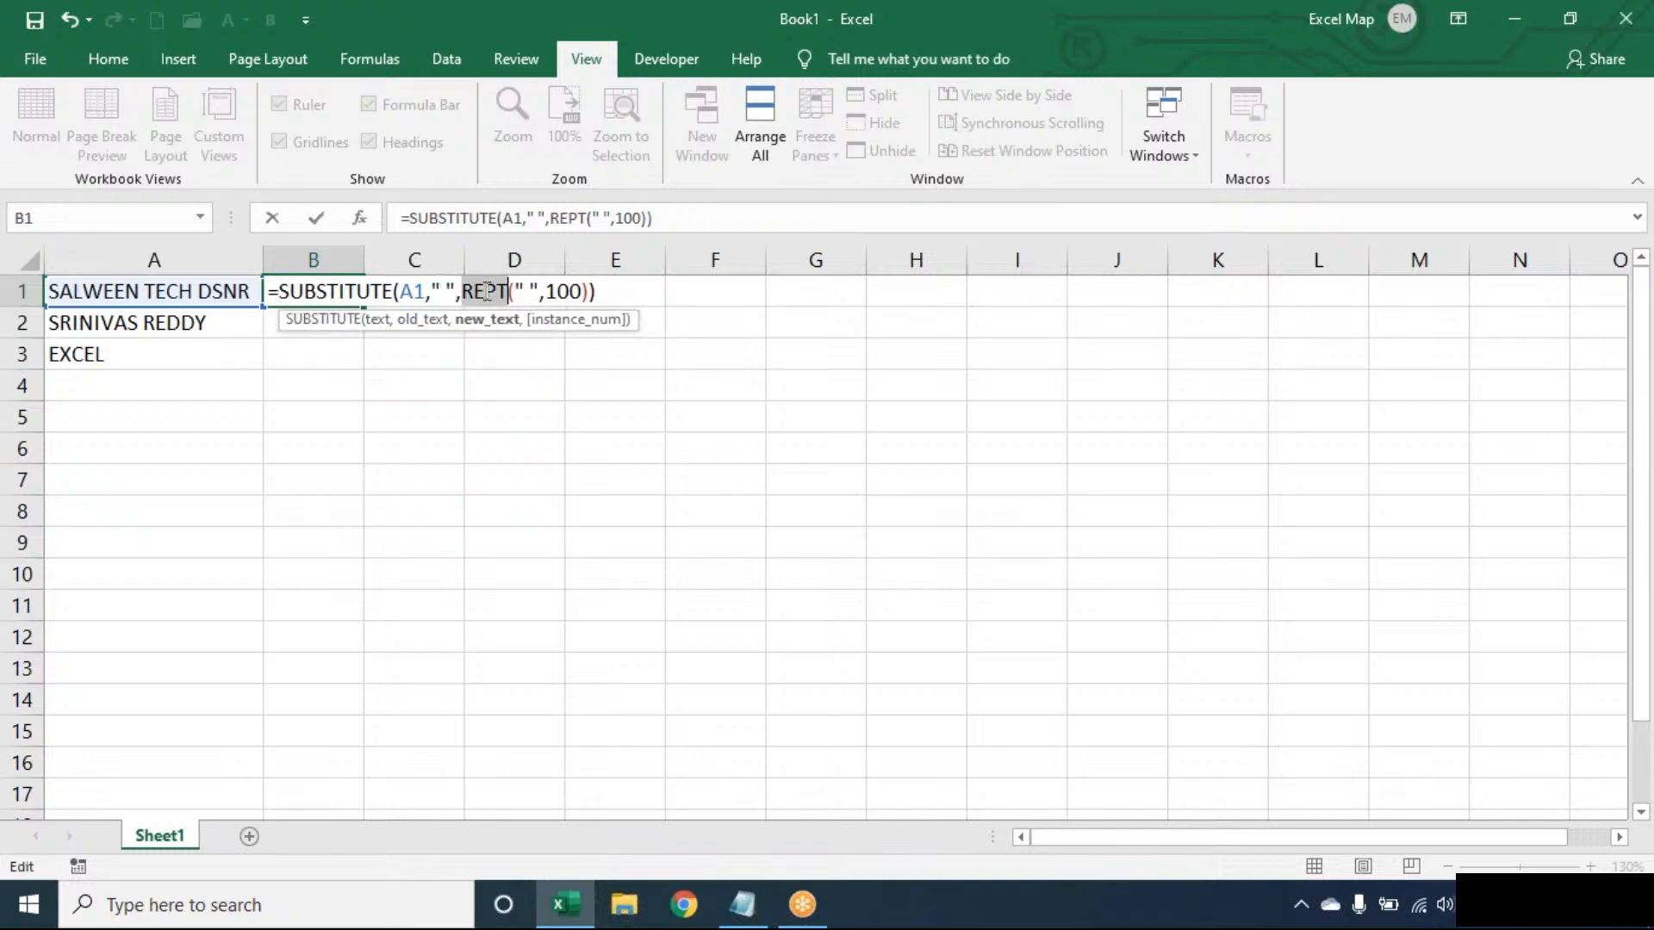
{"action": "key", "text": "Return"}
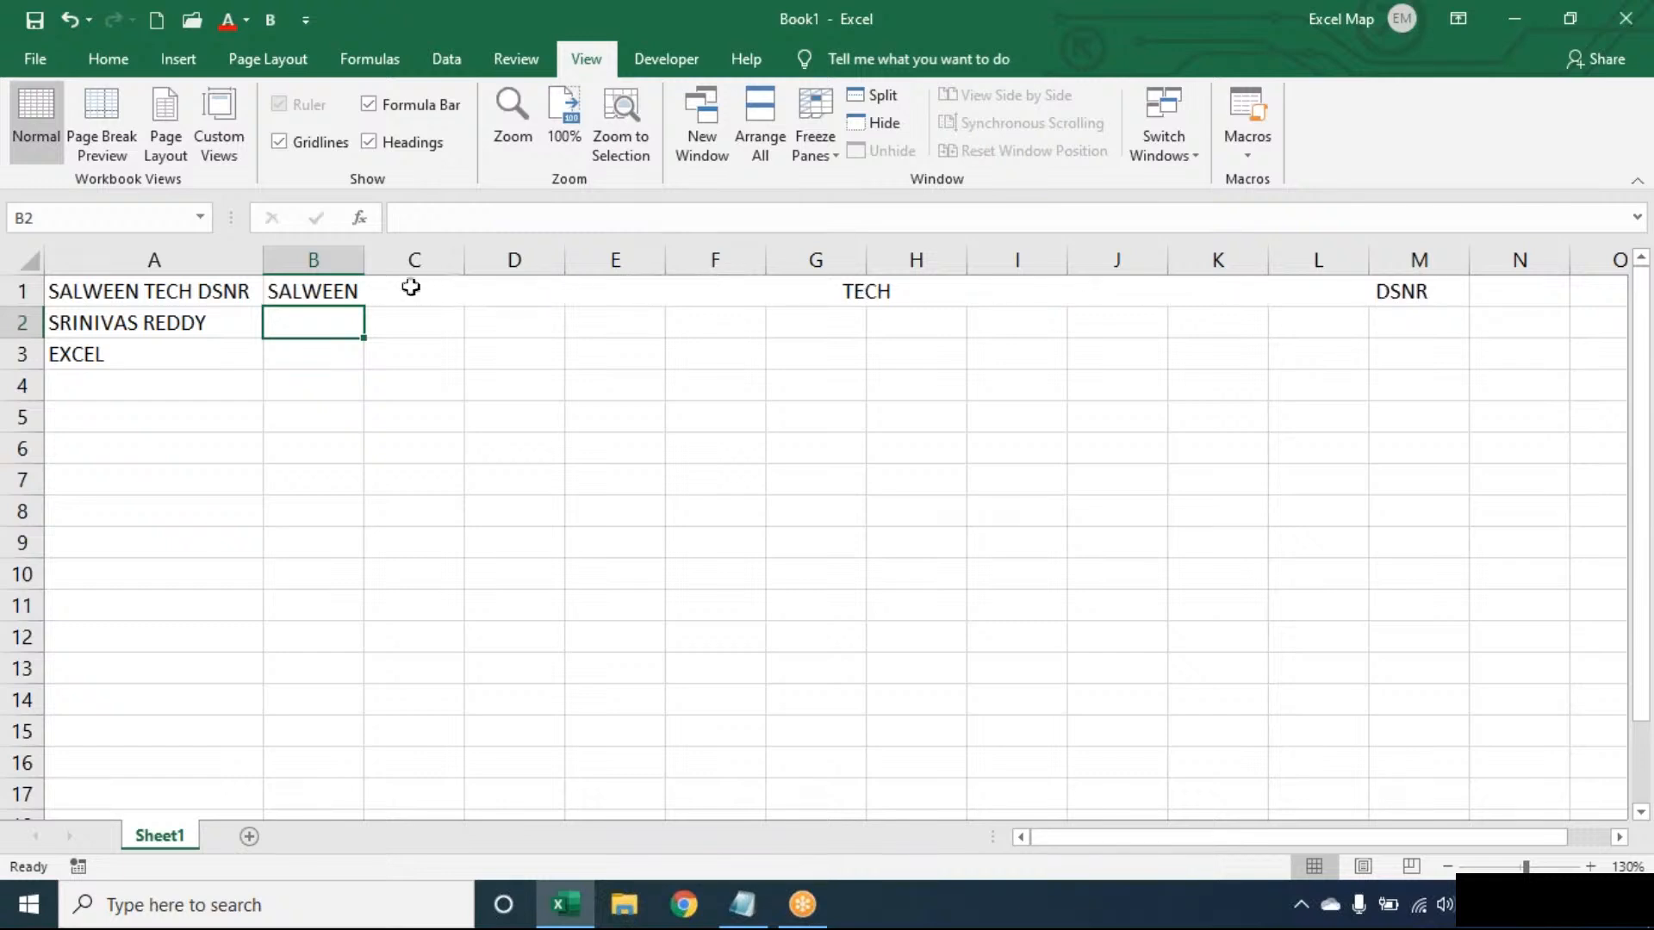
- Wrap the SUBSTITUTE formula in B1 in RIGHT to return its last 100 characters
{"action": "double_click", "coordinate": [295, 286]}
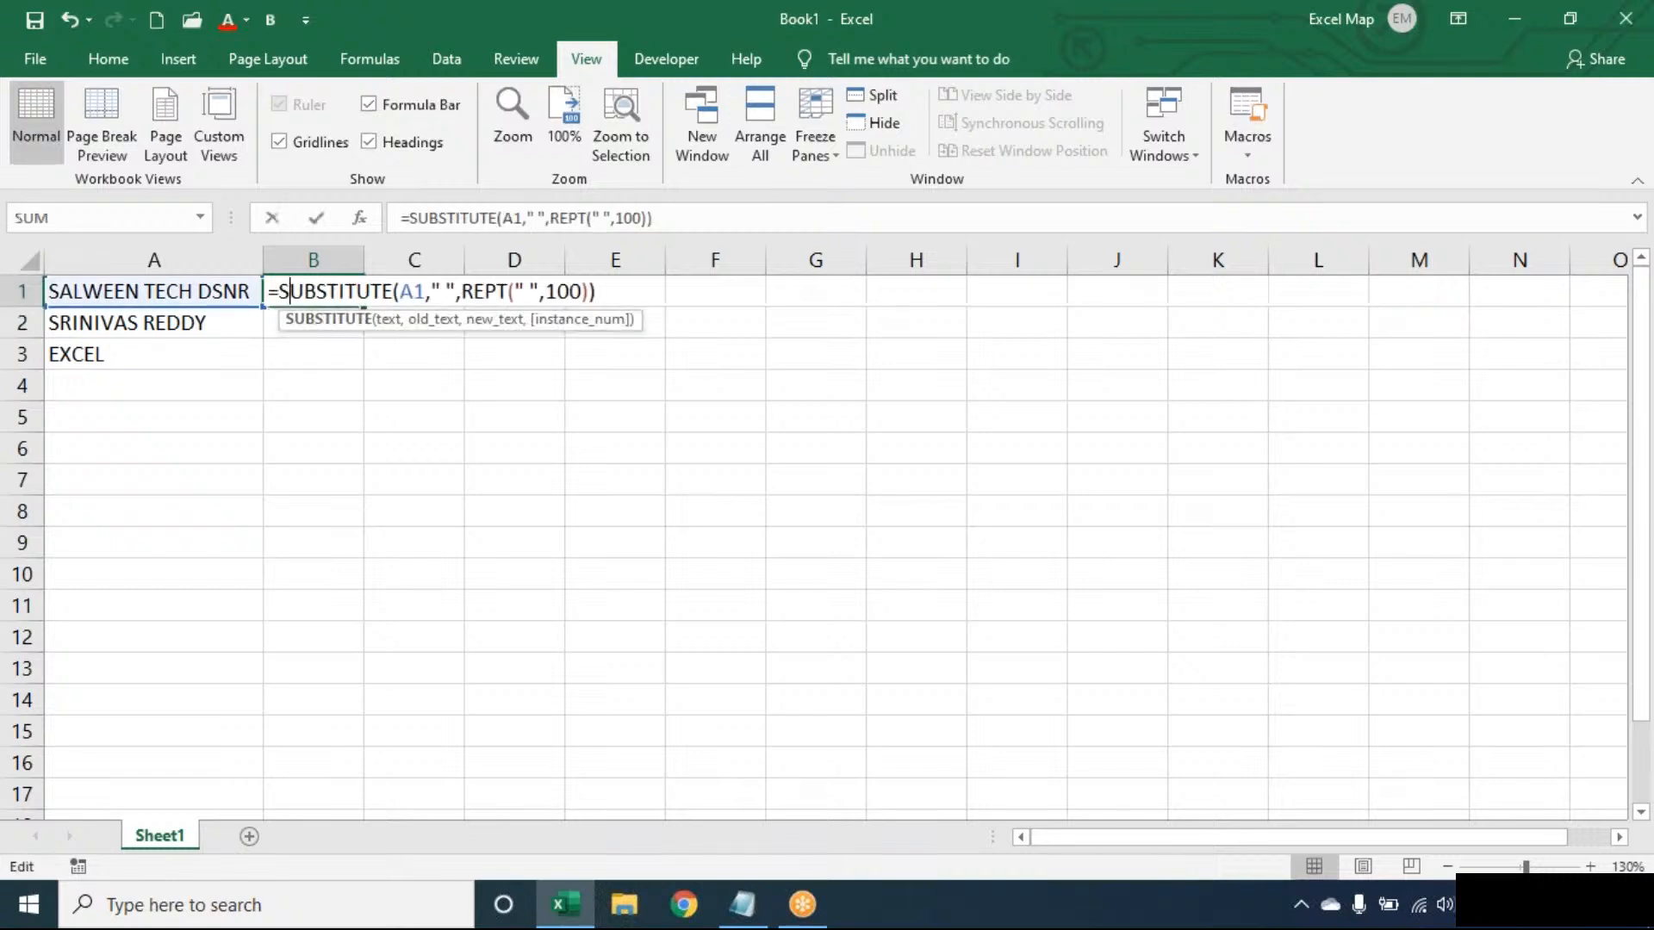
{"action": "left_click", "coordinate": [289, 287]}
{"action": "type", "text": "RIGHT("}
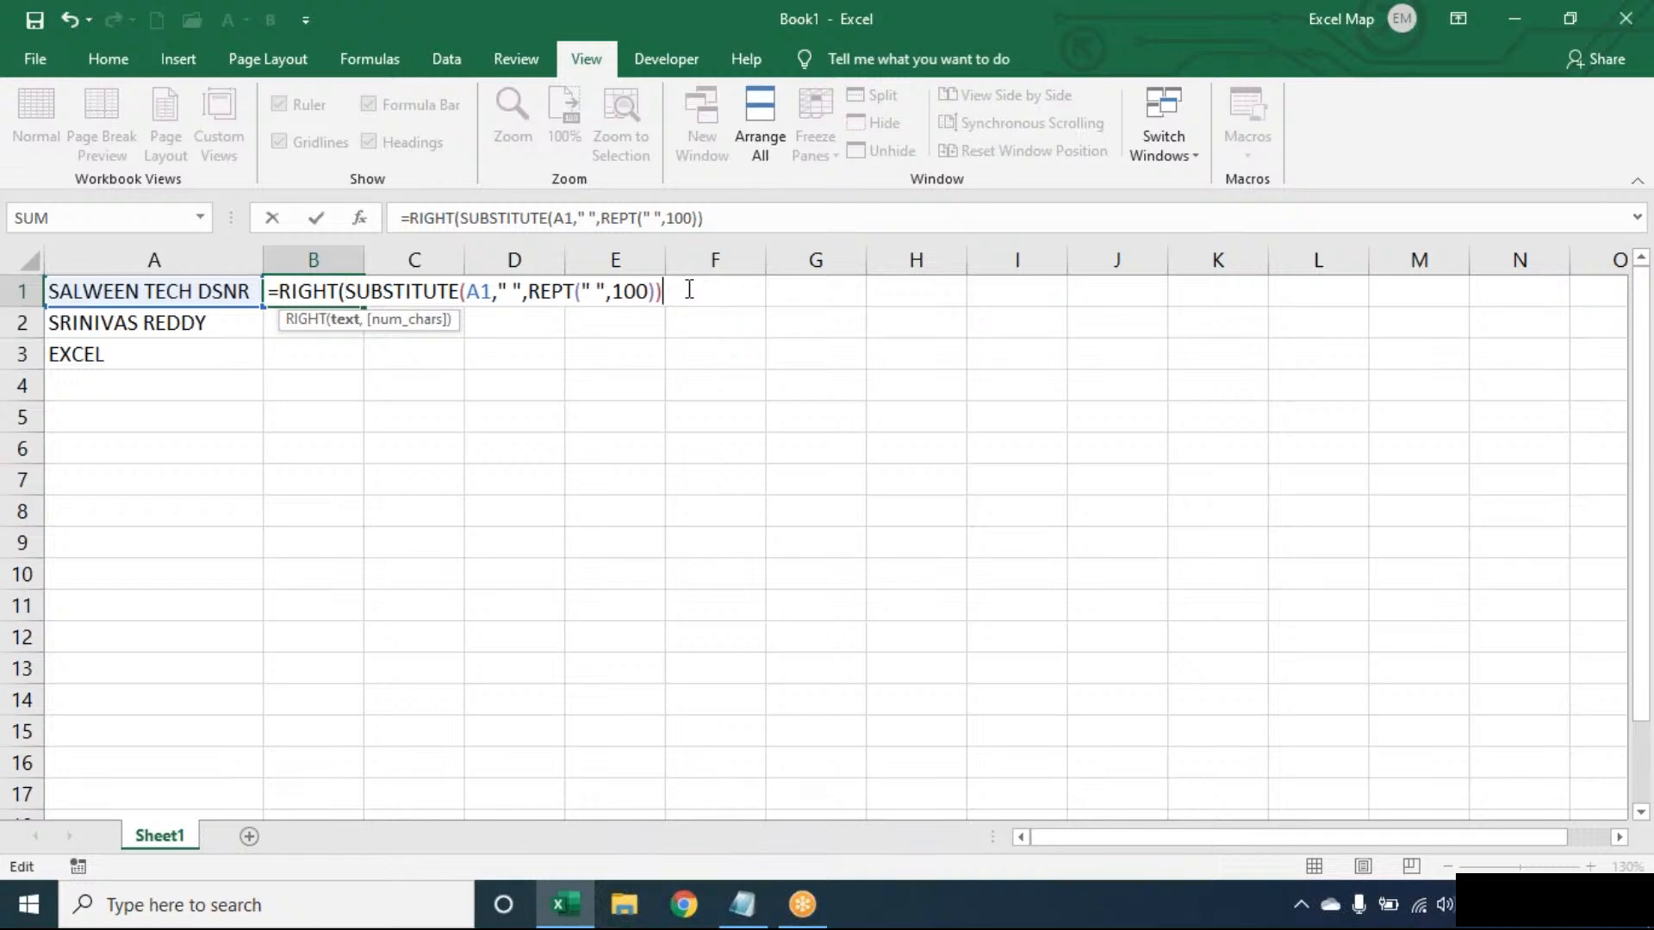
{"action": "left_click", "coordinate": [689, 289]}
{"action": "type", "text": ",100)"}
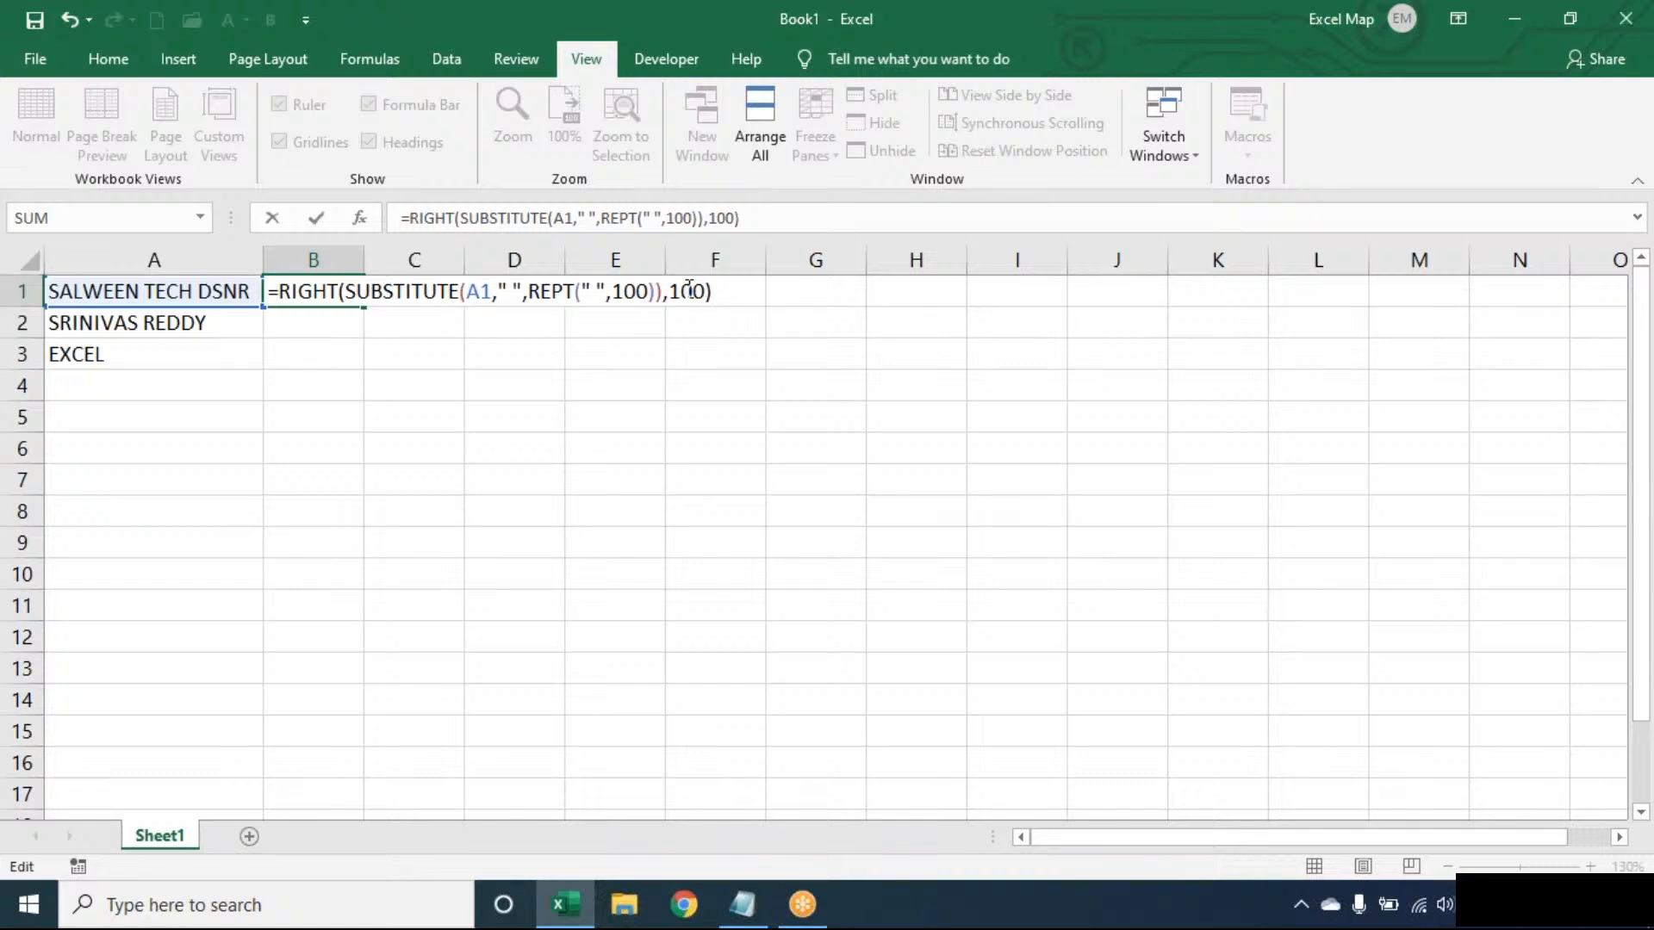
{"action": "key", "text": "Return"}
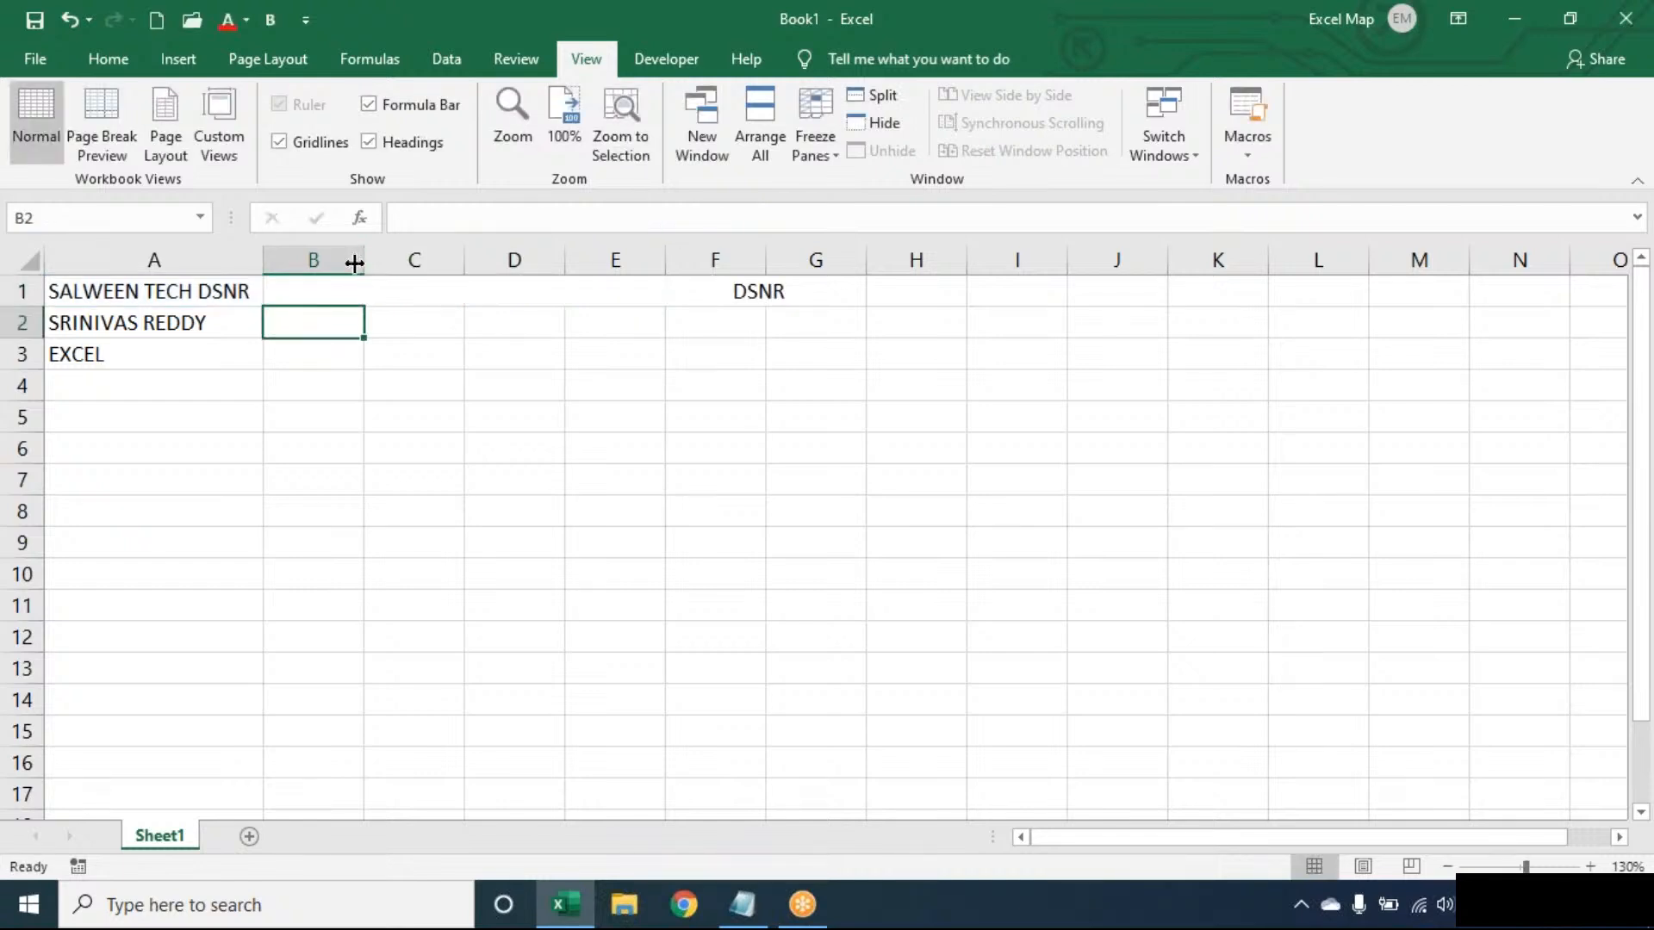
- Wrap the RIGHT formula in B1 in TRIM to remove the extra spaces, and fill it down to B3
{"action": "double_click", "coordinate": [317, 282]}
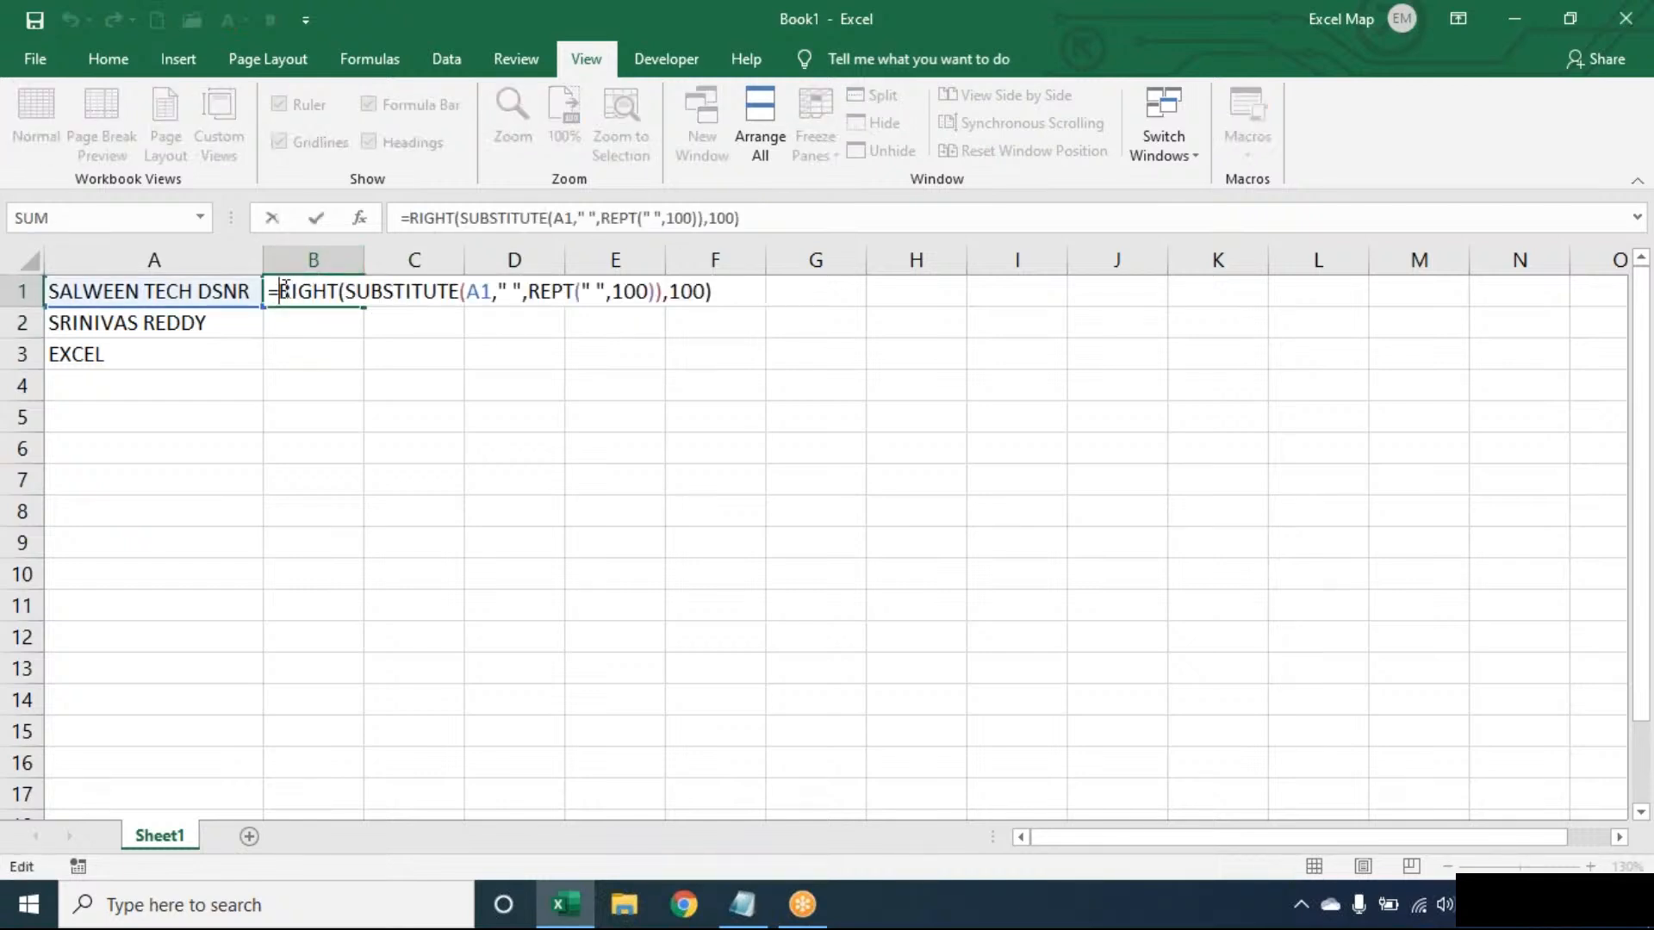
{"action": "left_click", "coordinate": [285, 290]}
{"action": "type", "text": "TRIM("}
{"action": "left_click", "coordinate": [832, 289]}
{"action": "type", "text": ")"}
{"action": "key", "text": "Return"}
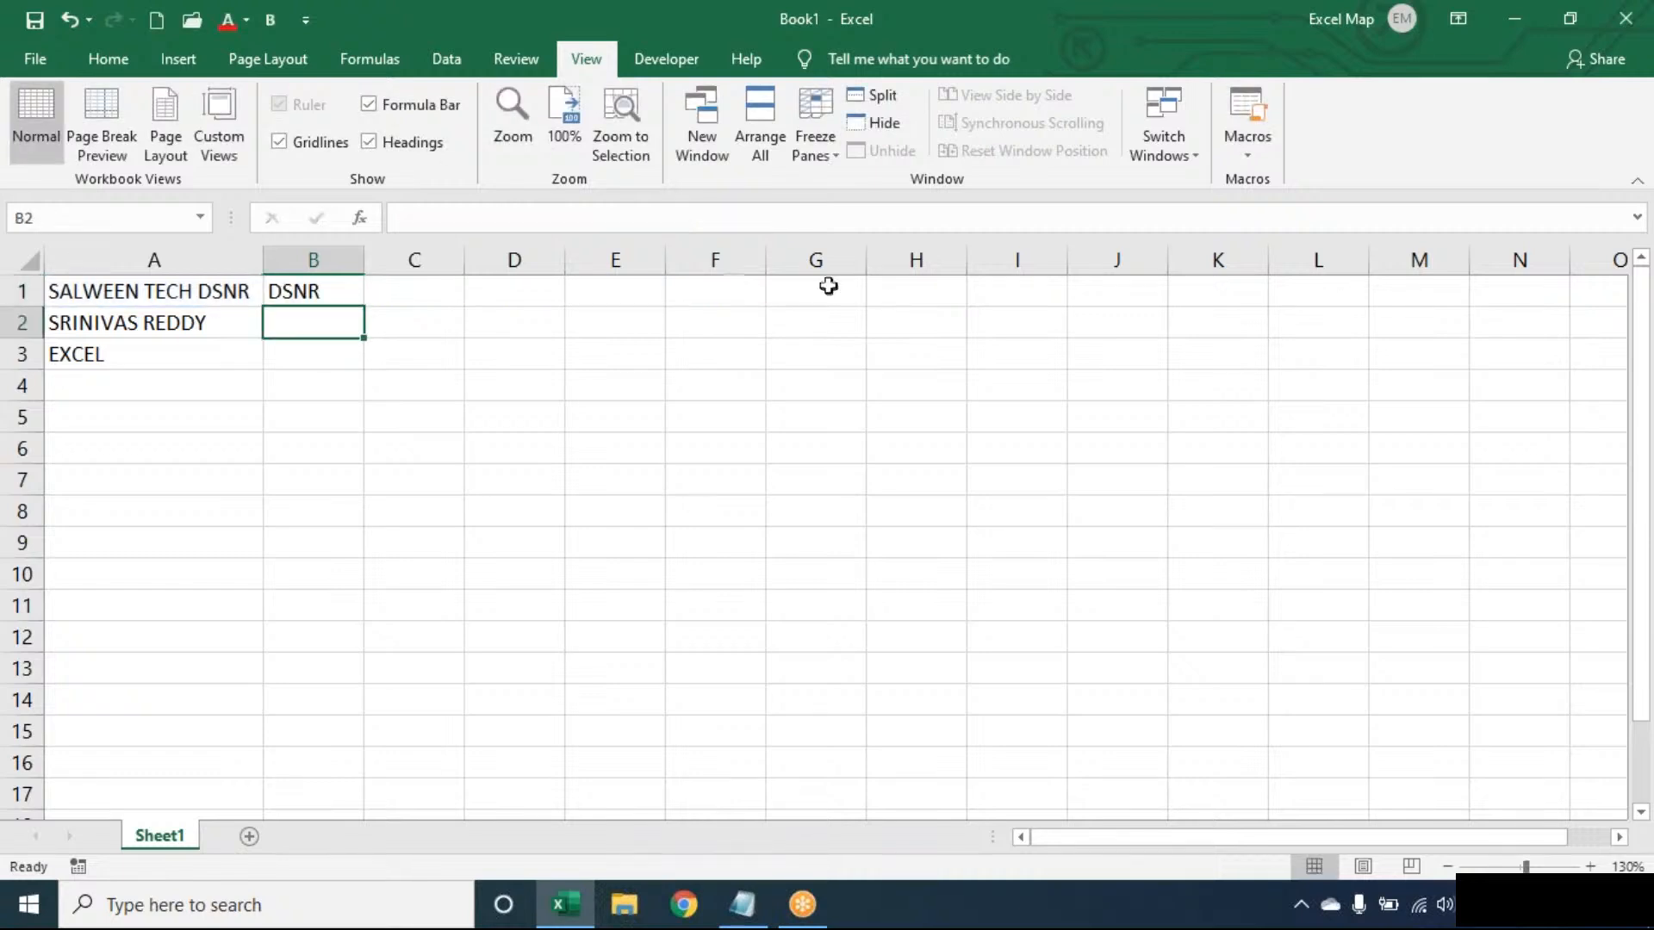
{"action": "left_click", "coordinate": [352, 293]}
{"action": "double_click", "coordinate": [364, 307]}
- Review the complete TRIM formula in B1, and clear the formulas from B1:B3
{"action": "double_click", "coordinate": [354, 286]}
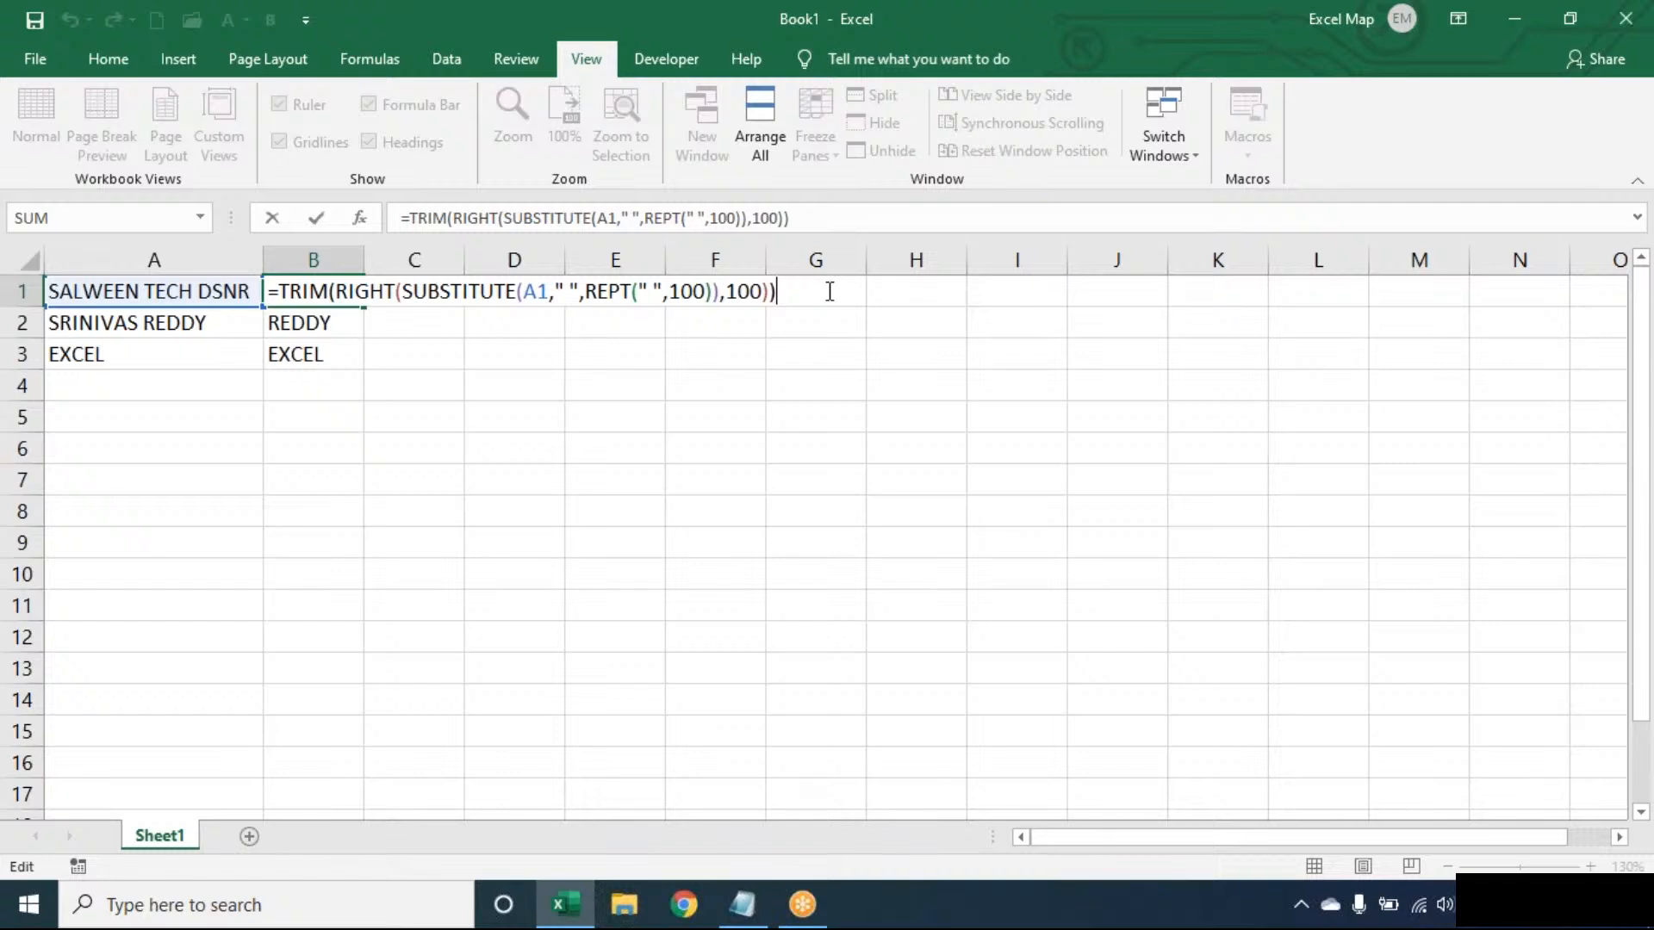
{"action": "key", "text": "ctrl+Return"}
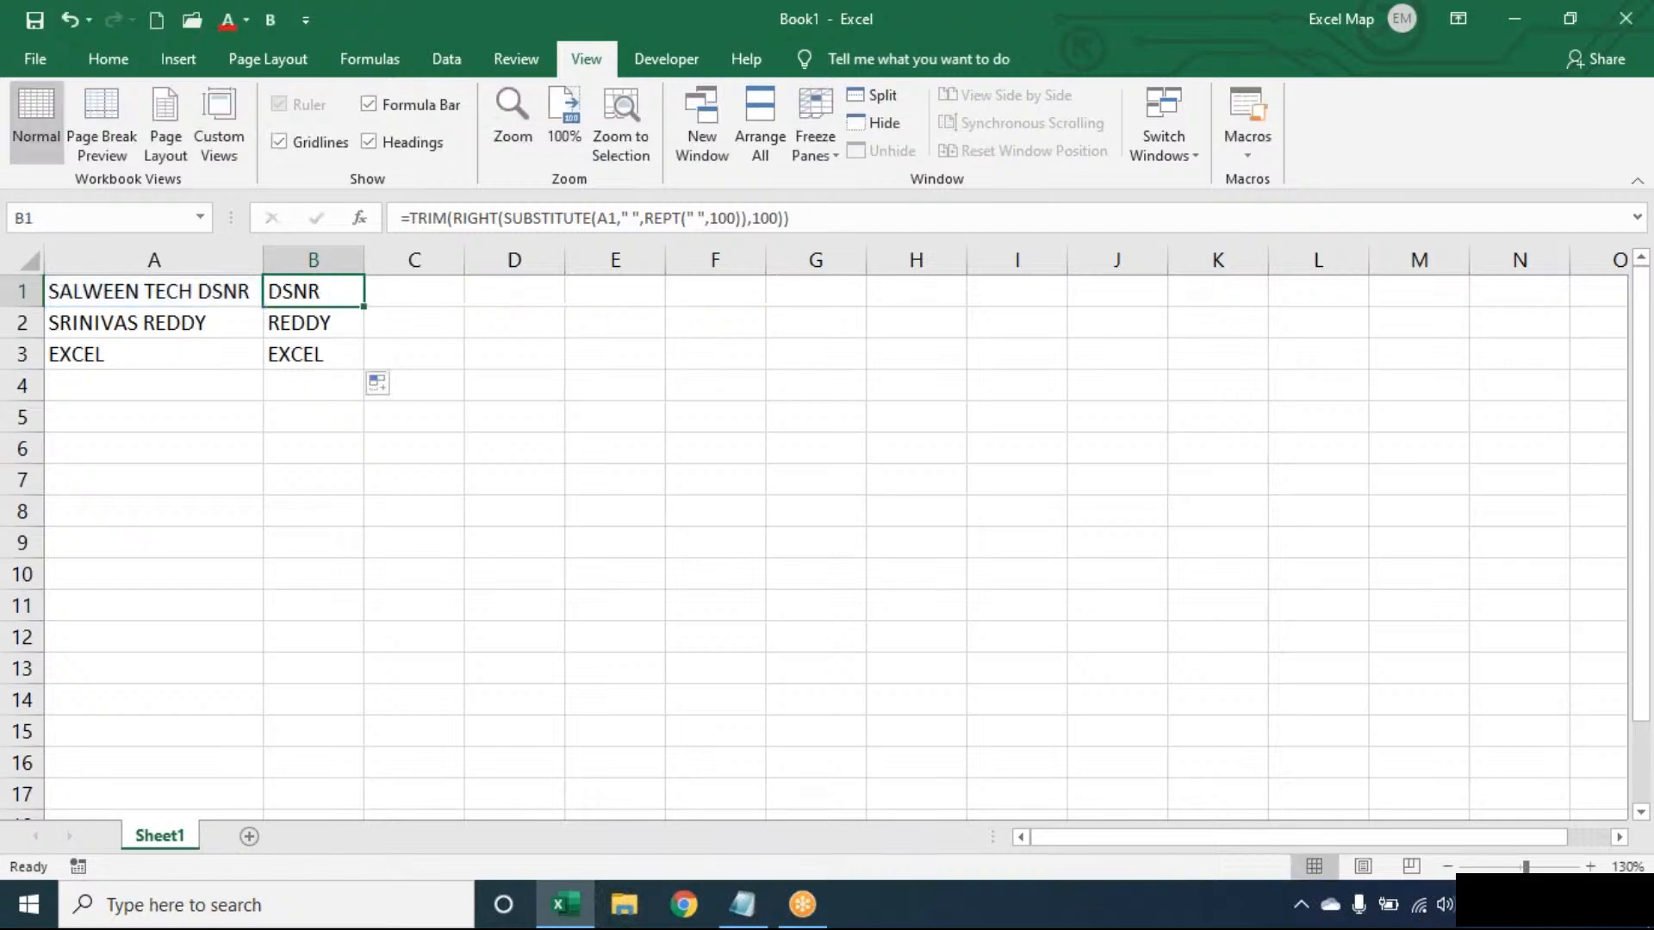
{"action": "key", "text": "ctrl+shift+Down"}
{"action": "key", "text": "Delete"}
{"action": "key", "text": "Up"}
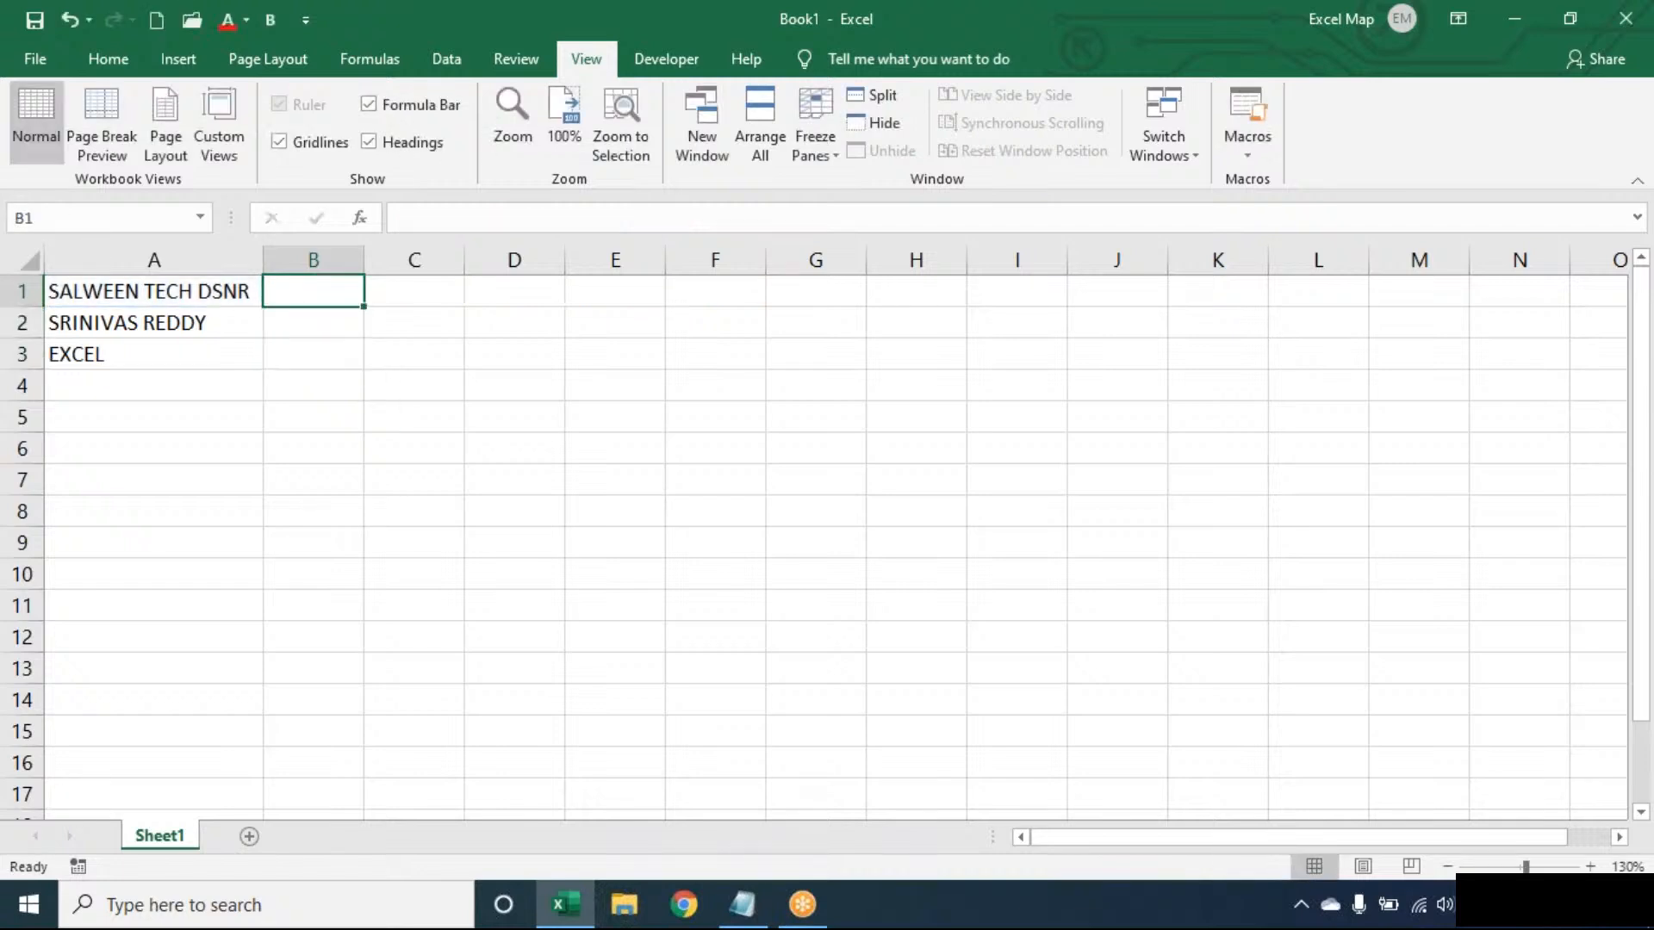
- Enter =LEN(TRIM(A1))-LEN(SUBSTITUTE(TRIM(A1)," ","")) in B1 to count the spaces between words in A1, and review the formula
{"action": "type", "text": "=LEN(TR"}
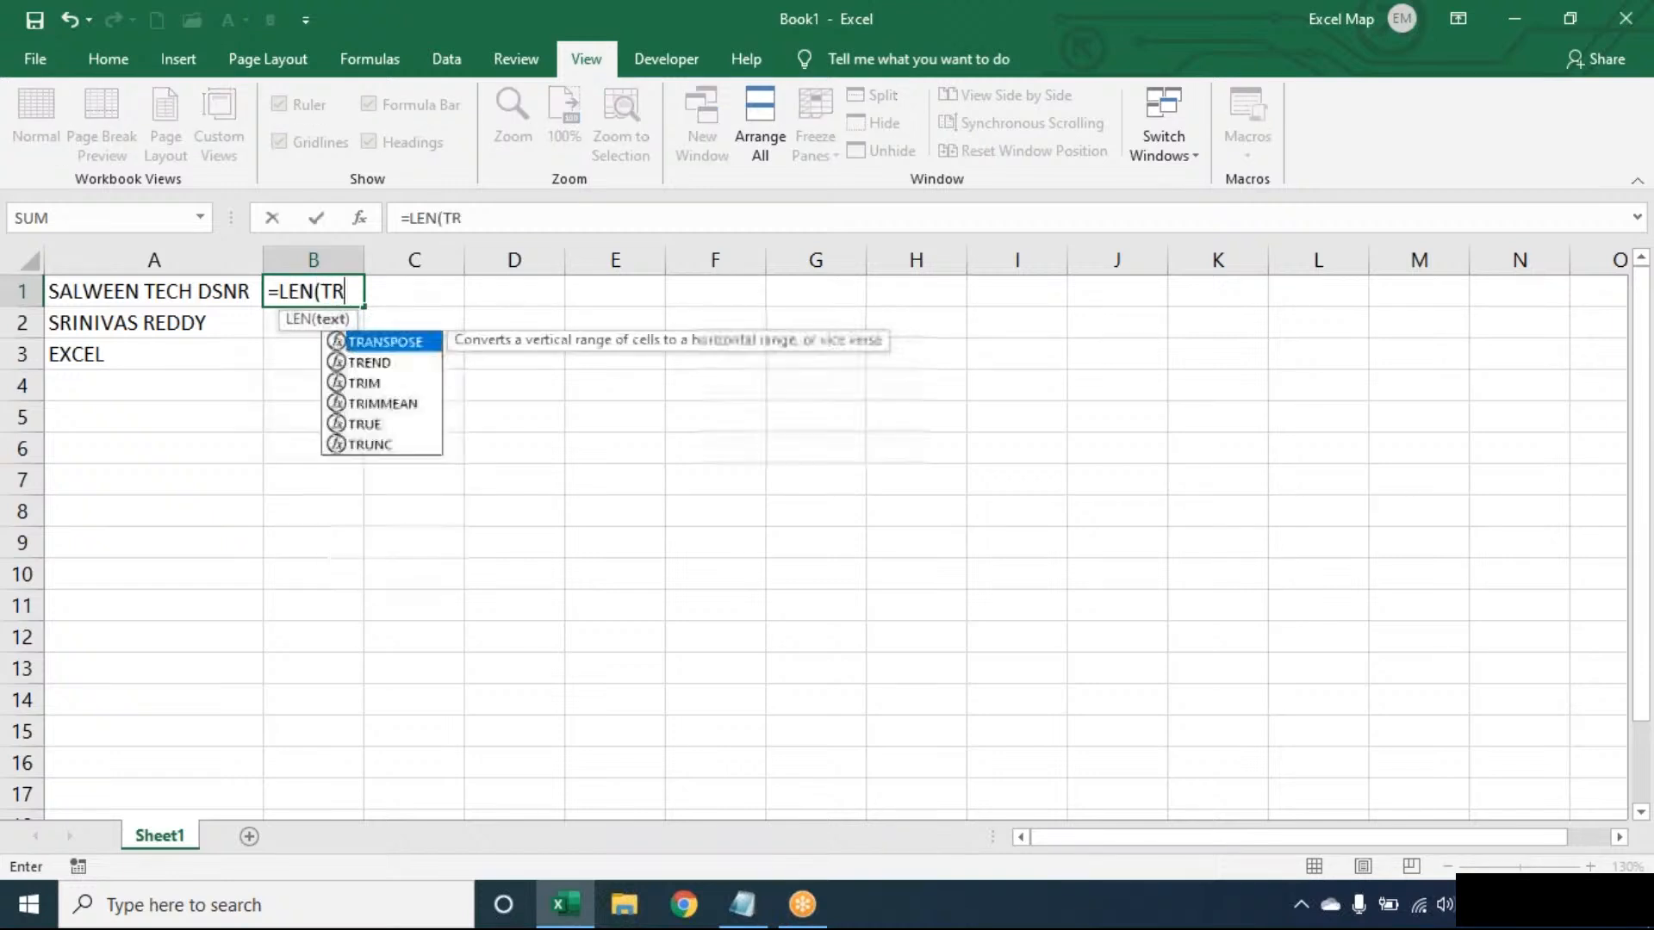
{"action": "type", "text": "IM(A1))-"}
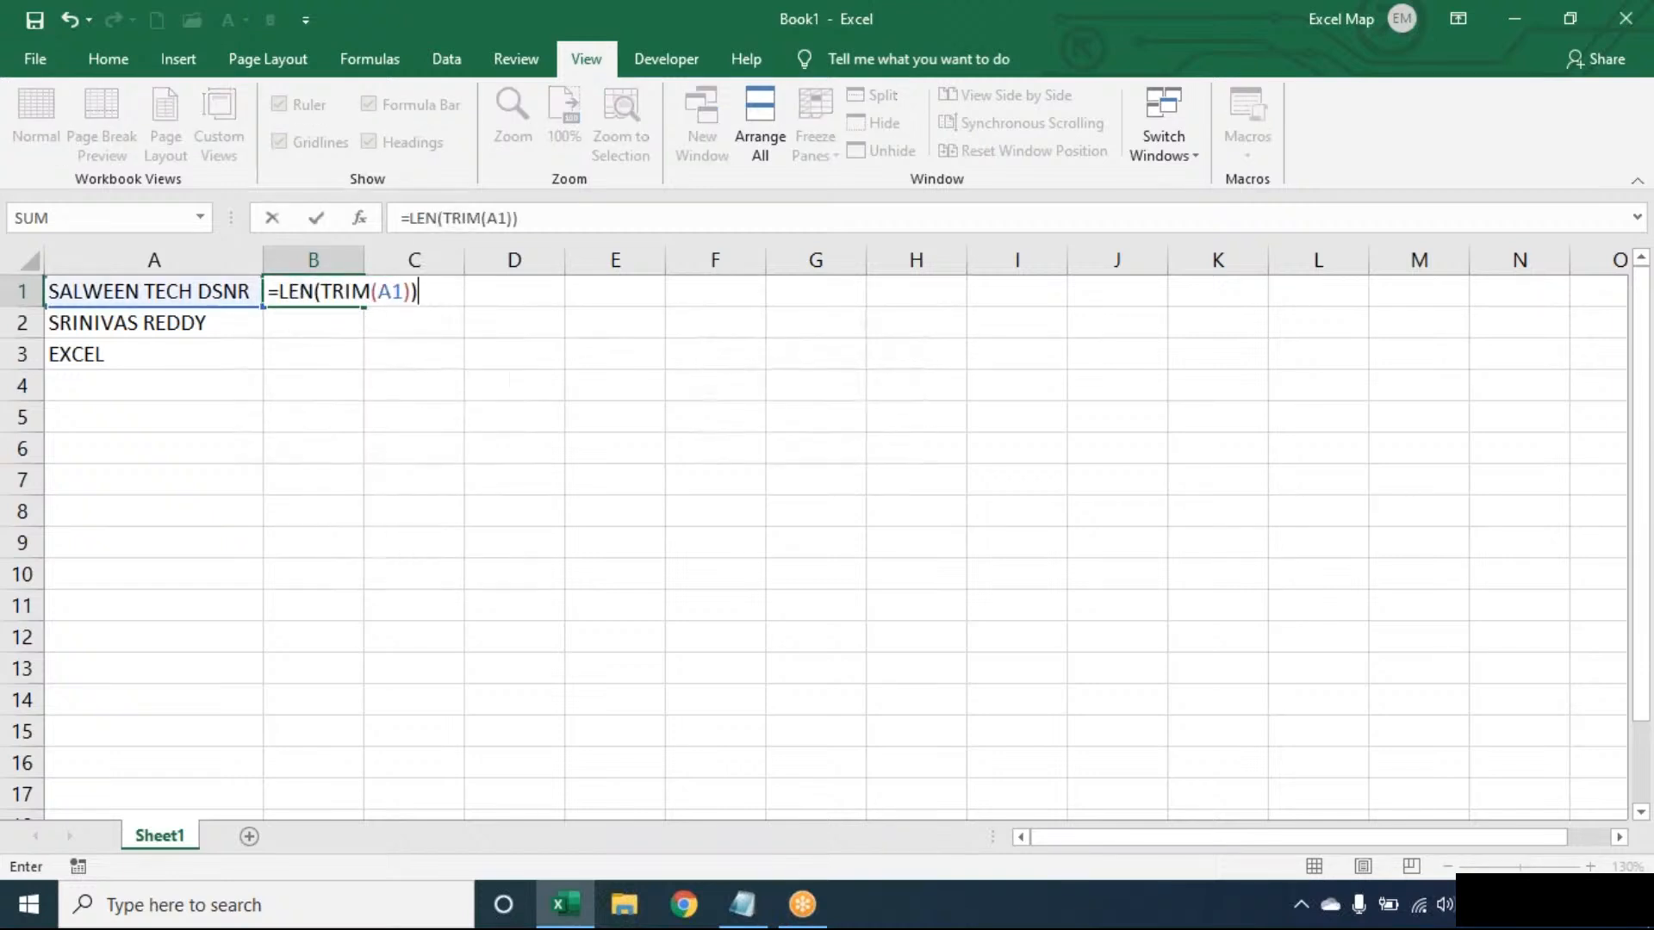
{"action": "type", "text": "LEN"}
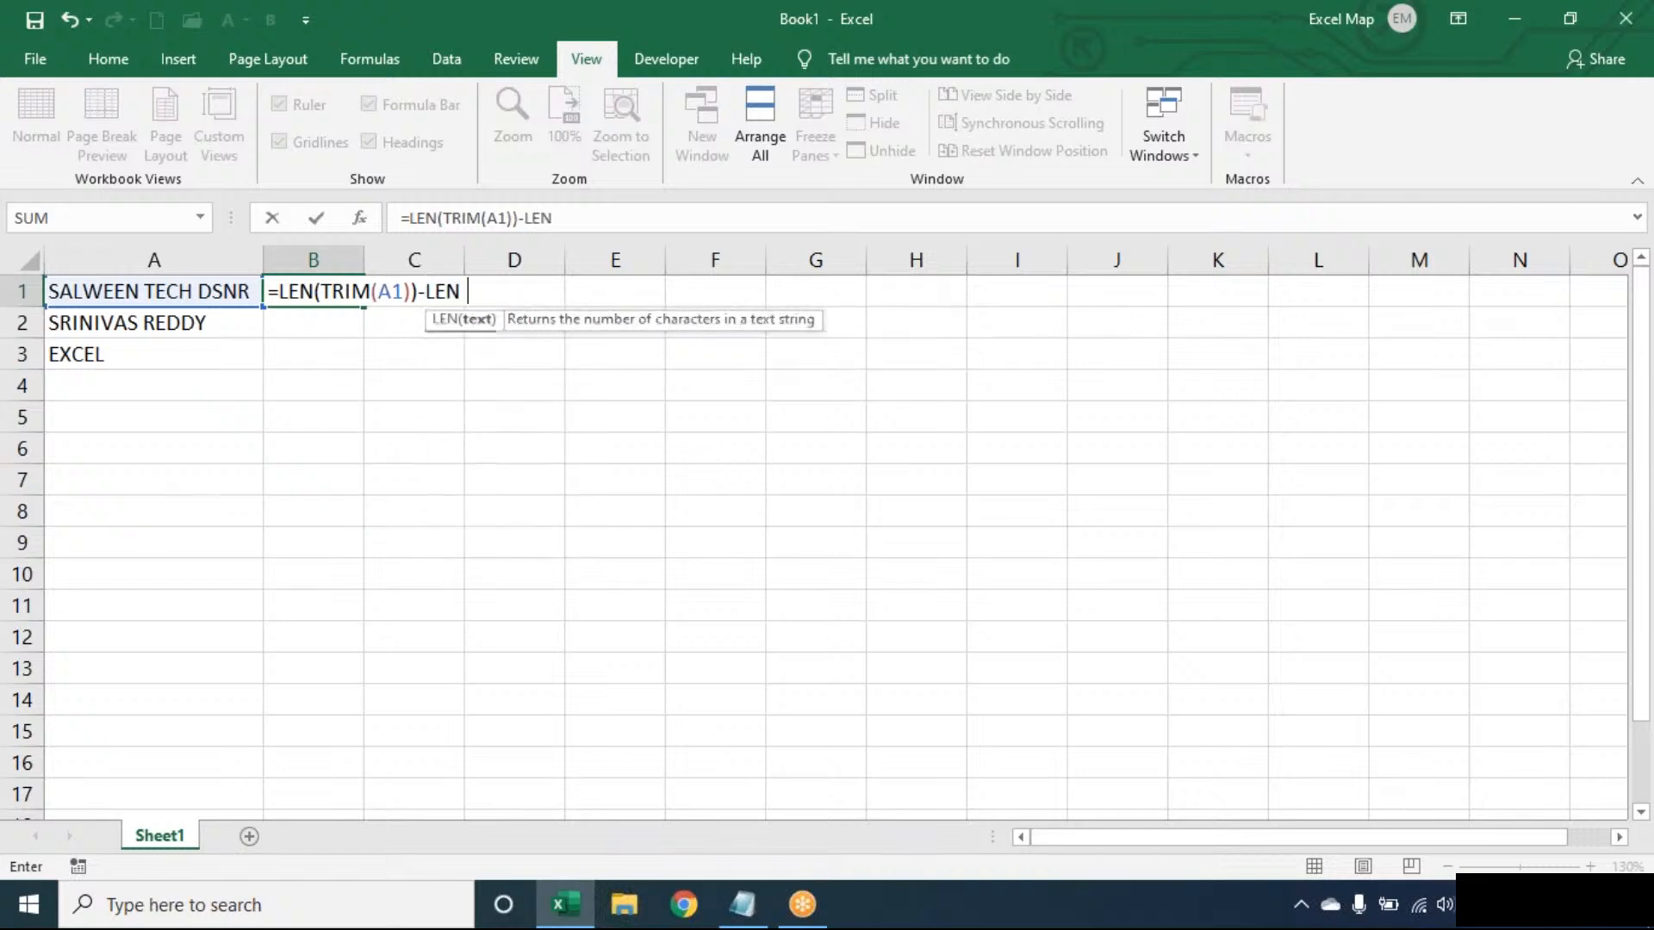
{"action": "type", "text": "(SUBSTITUTE(TRIM("}
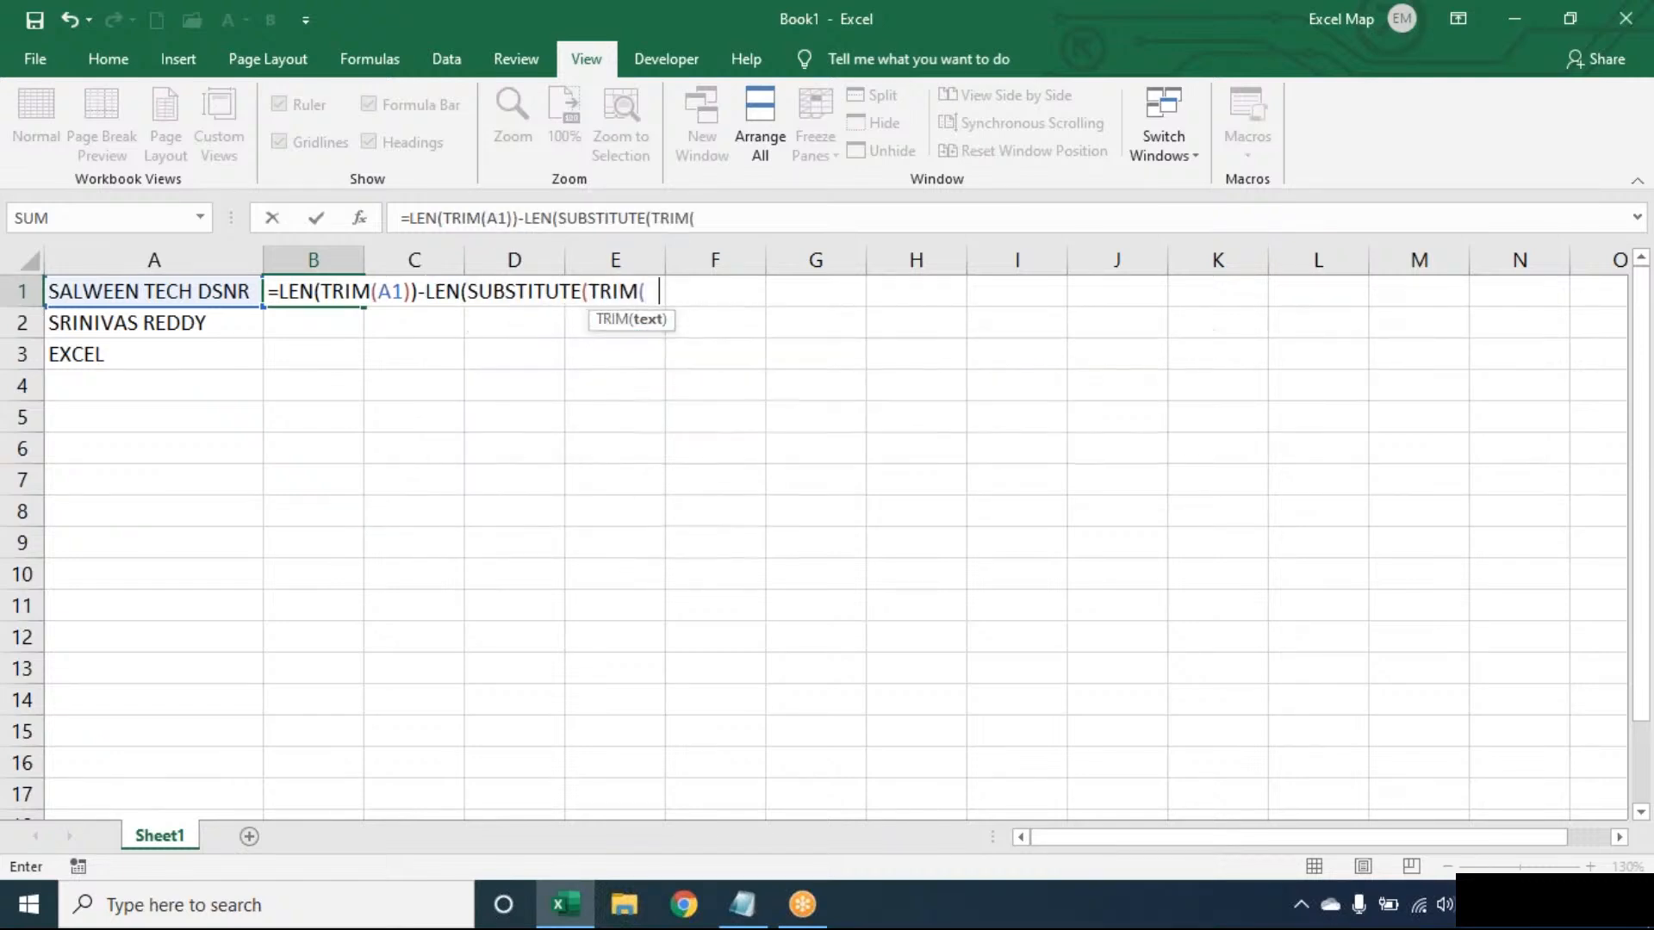
{"action": "type", "text": "A1),\" \",\"\"))"}
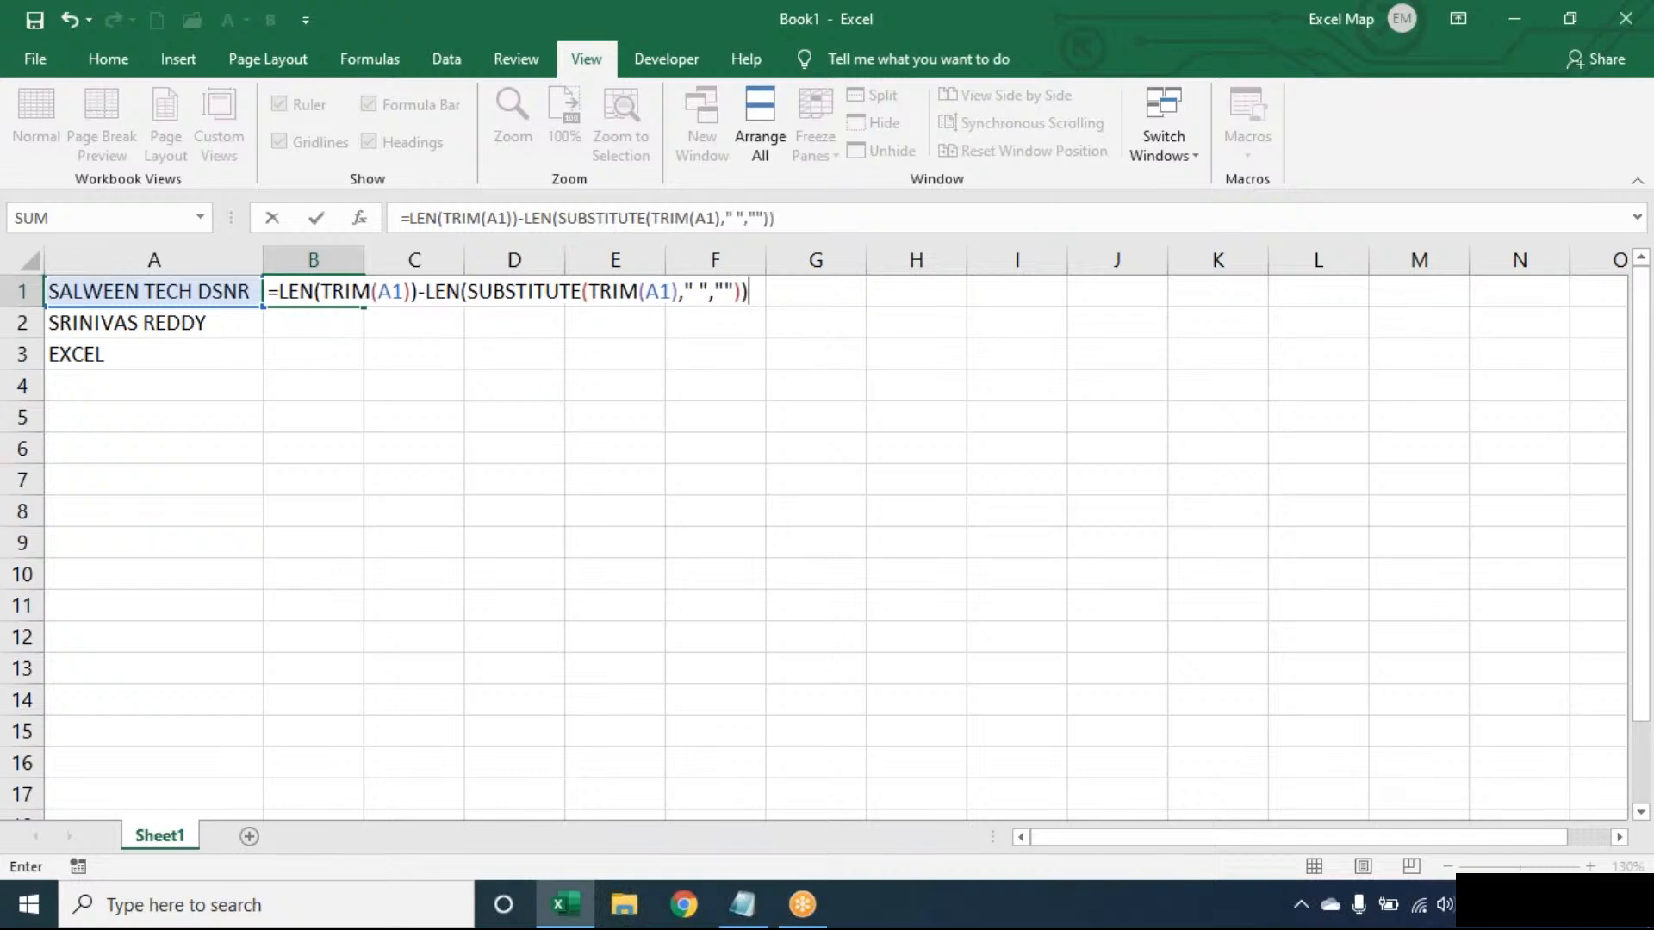
{"action": "key", "text": "Return"}
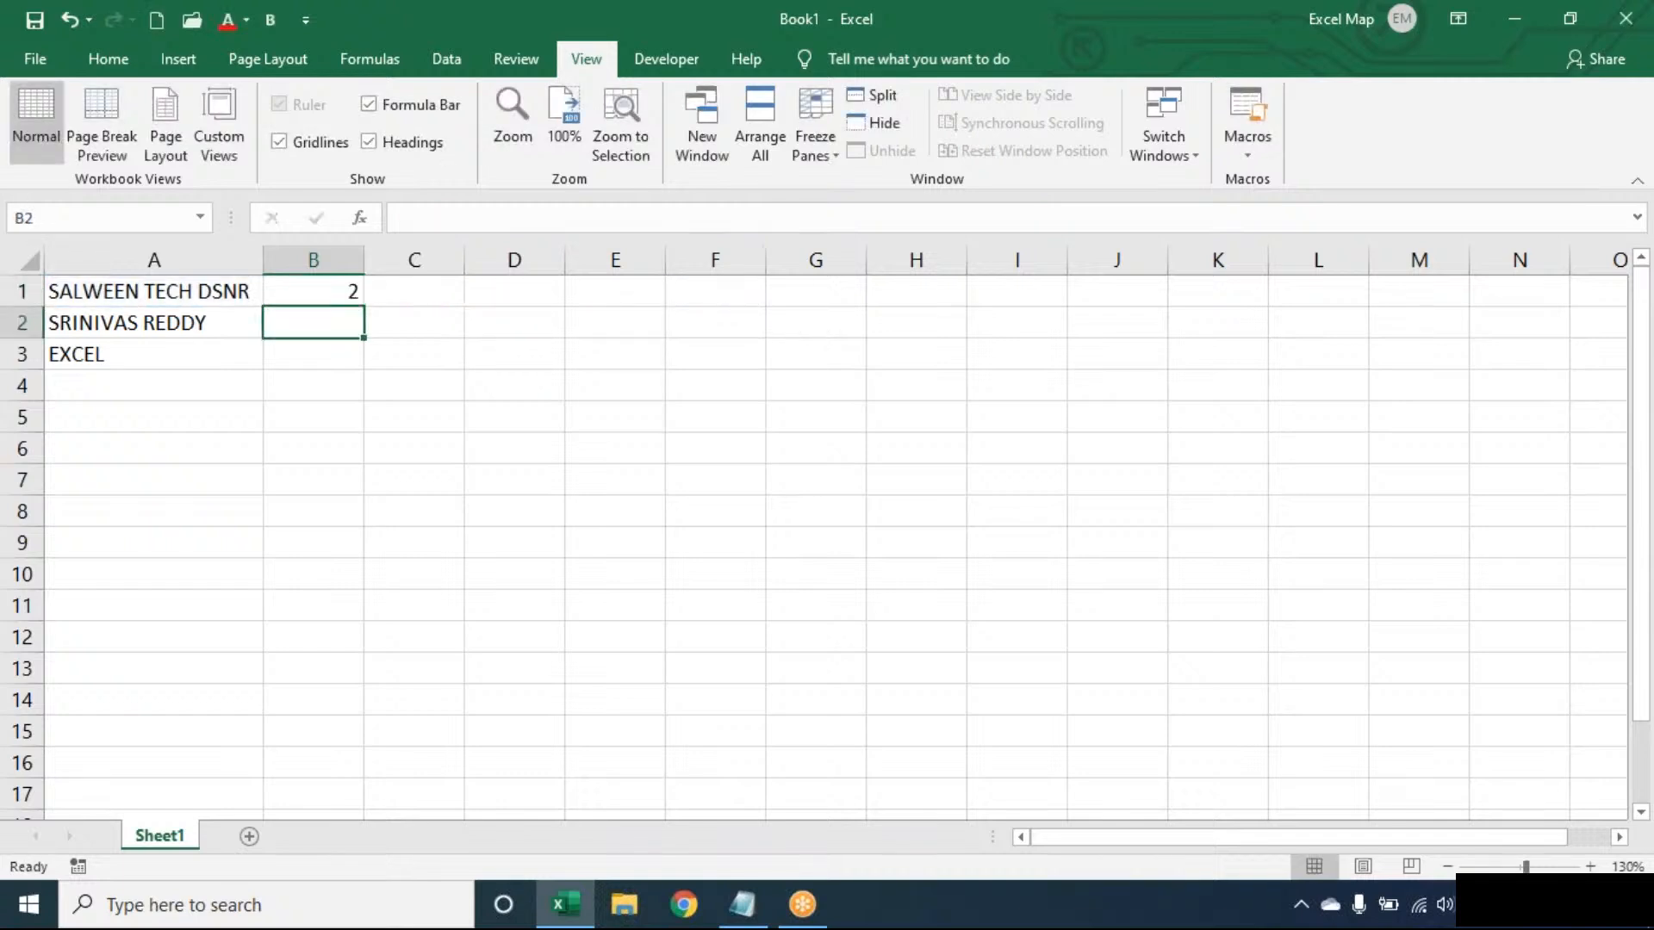
{"action": "double_click", "coordinate": [344, 292]}
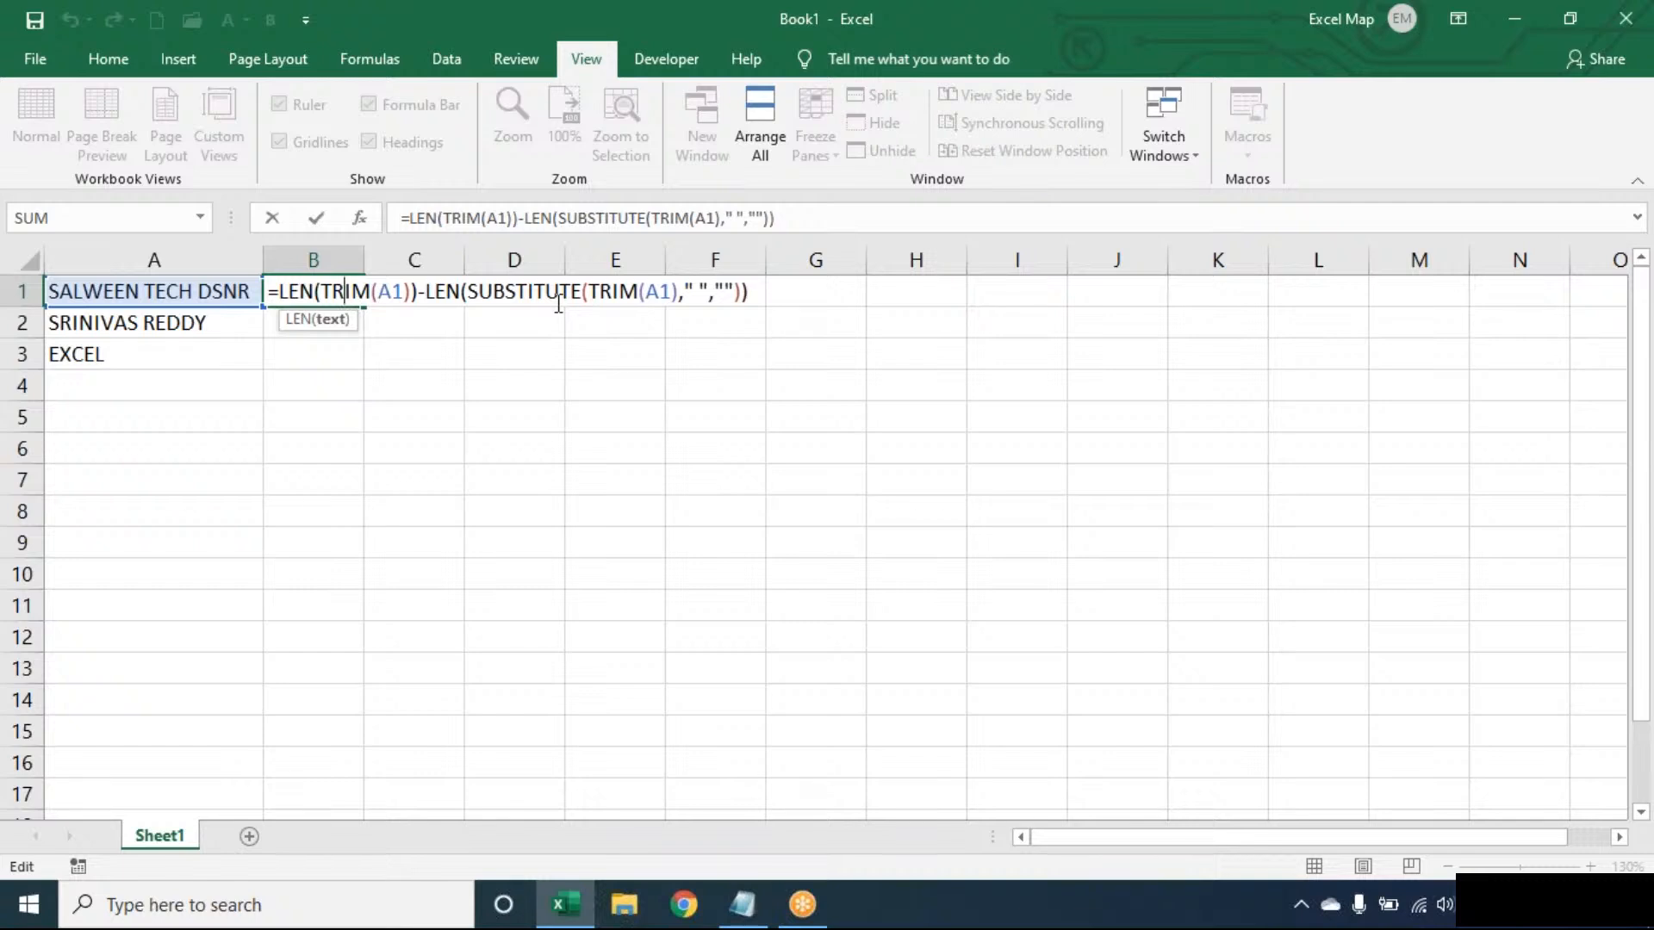
{"action": "key", "text": "Return"}
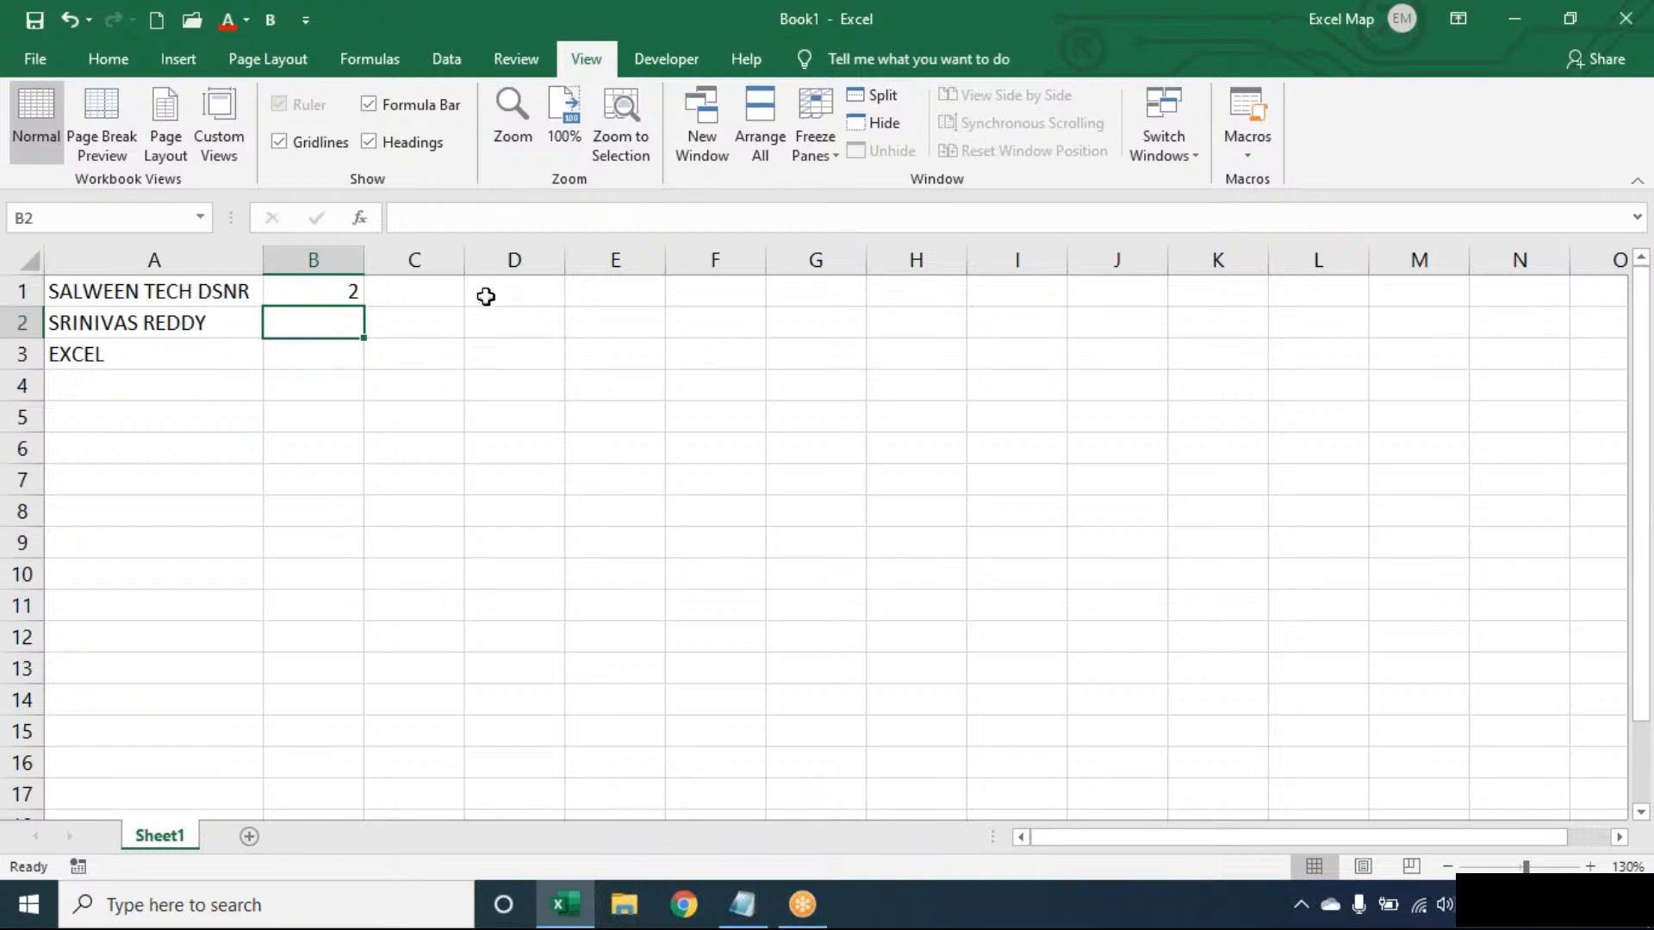
- Make the space-count formula in B1 the instance number of SUBSTITUTE(TRIM(A1)," ","*",…), and review its arguments
{"action": "double_click", "coordinate": [302, 292]}
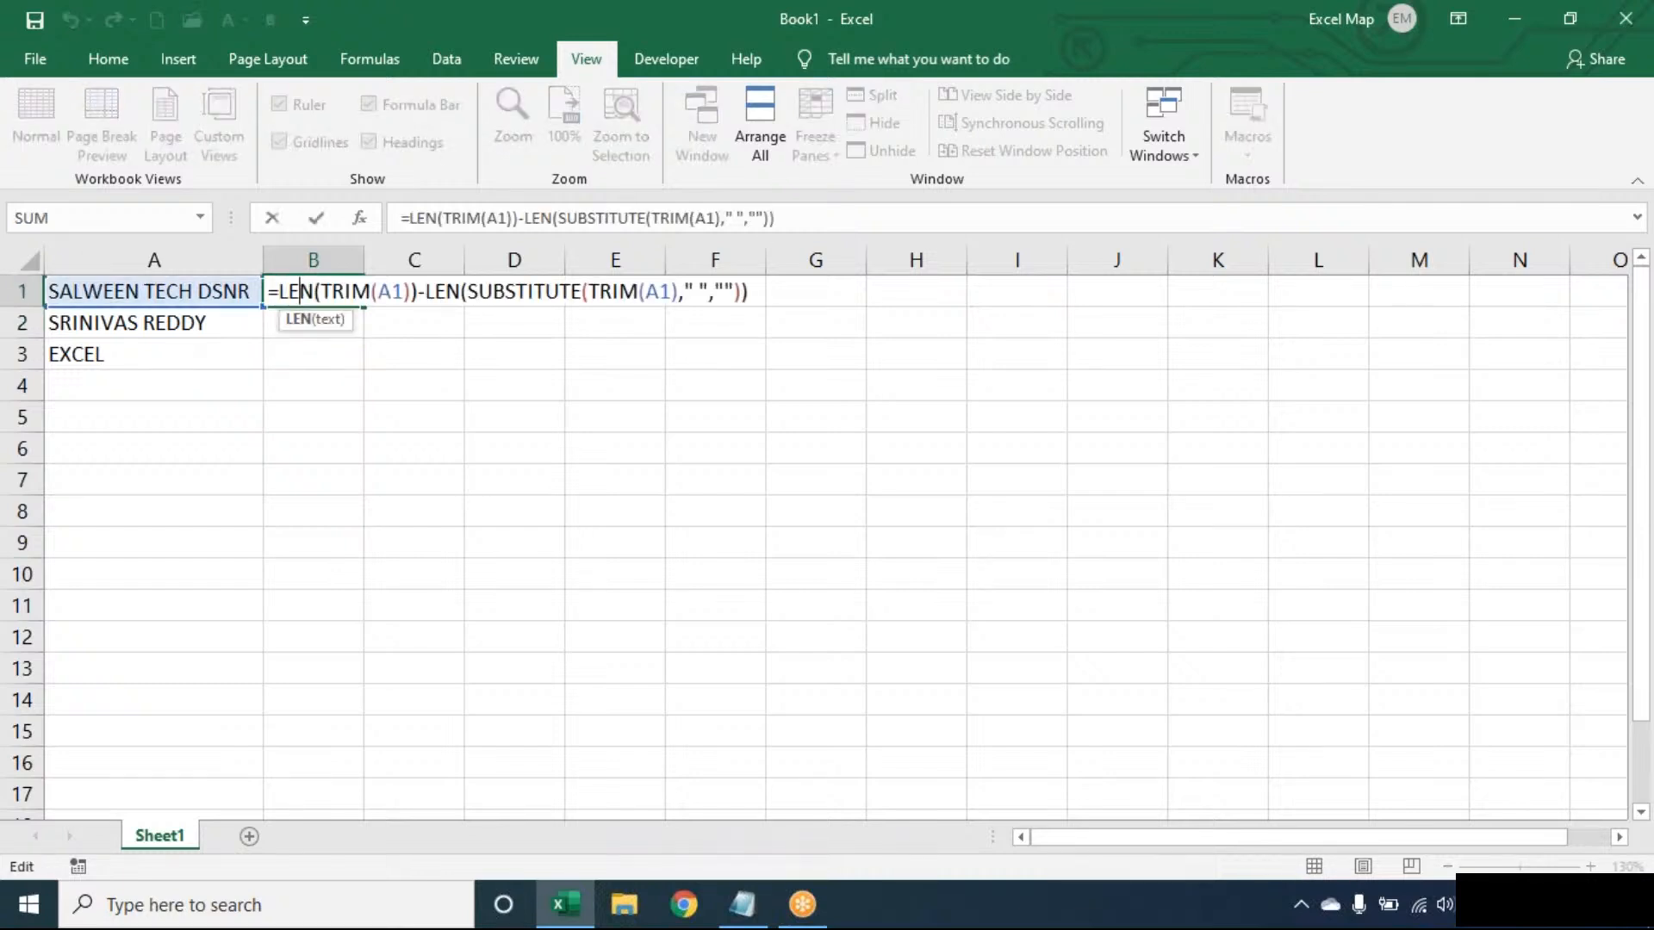
{"action": "left_click", "coordinate": [279, 292]}
{"action": "type", "text": "SUBSTITUTE("}
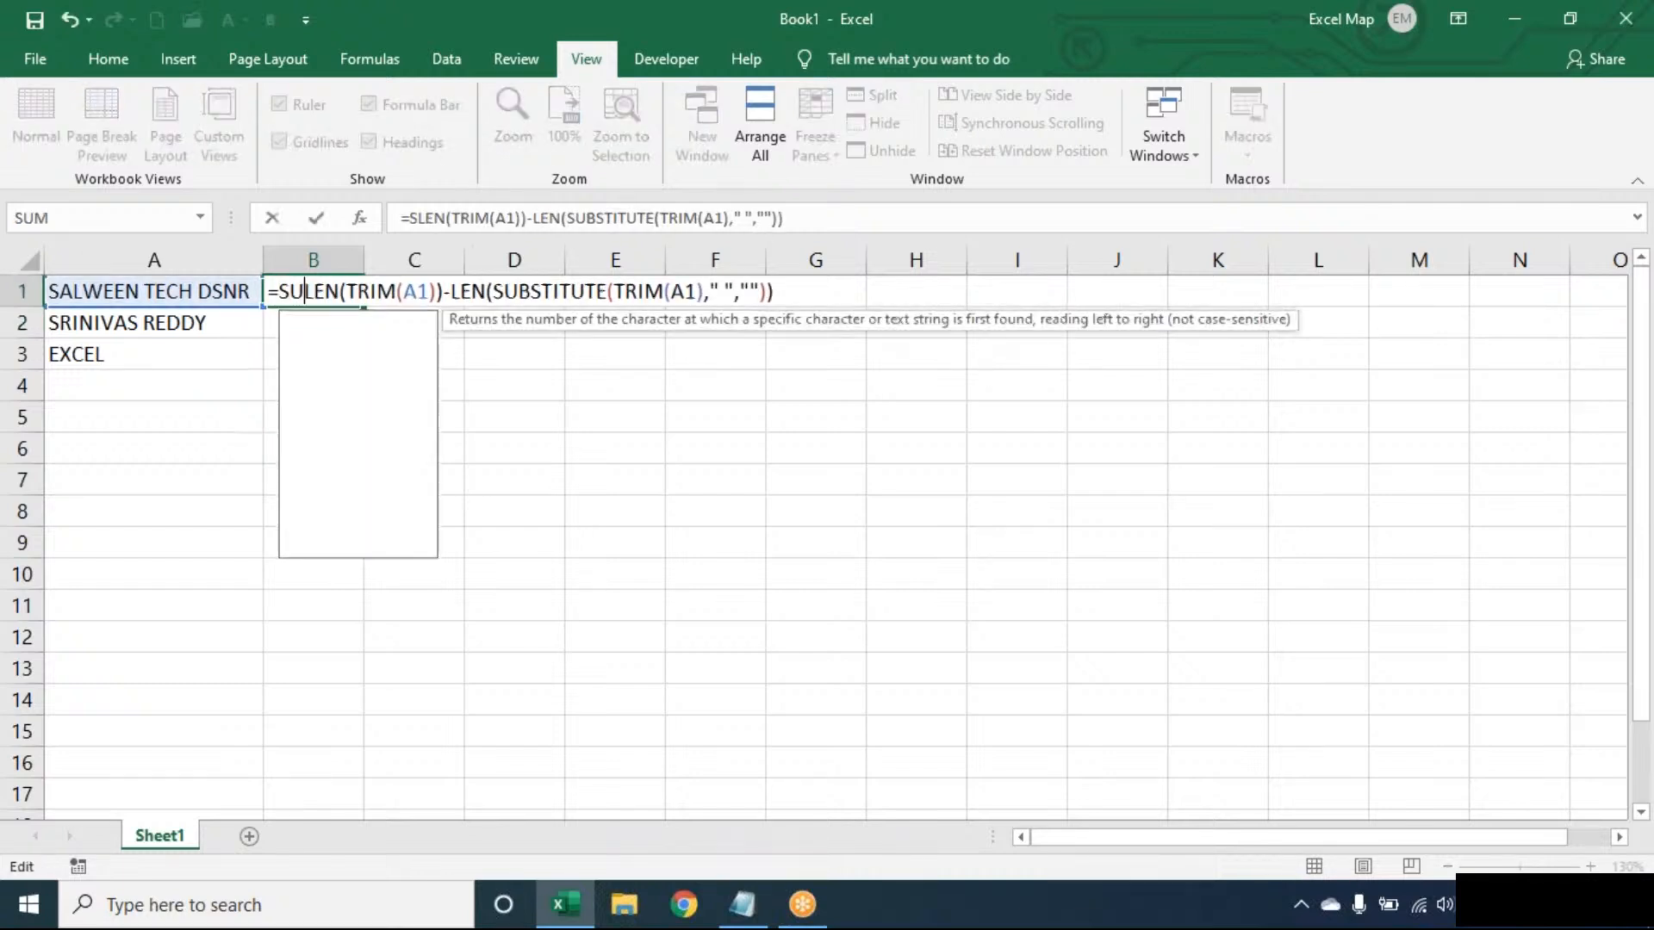
{"action": "type", "text": "TRIM(A1),"}
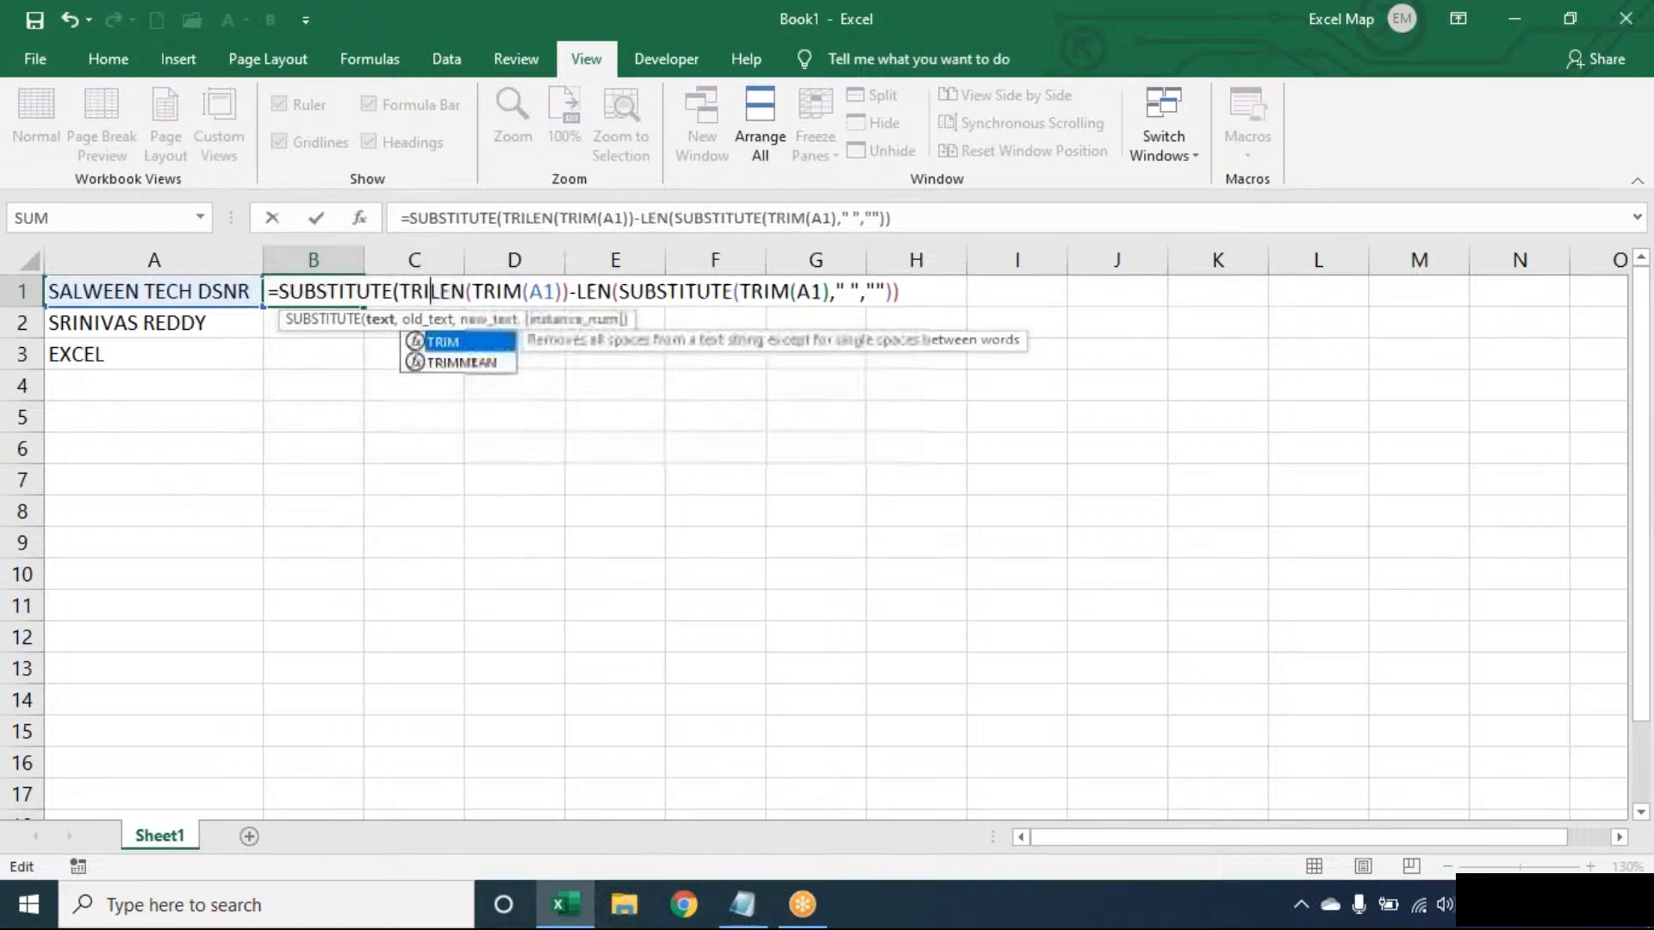
{"action": "type", "text": "\" \","}
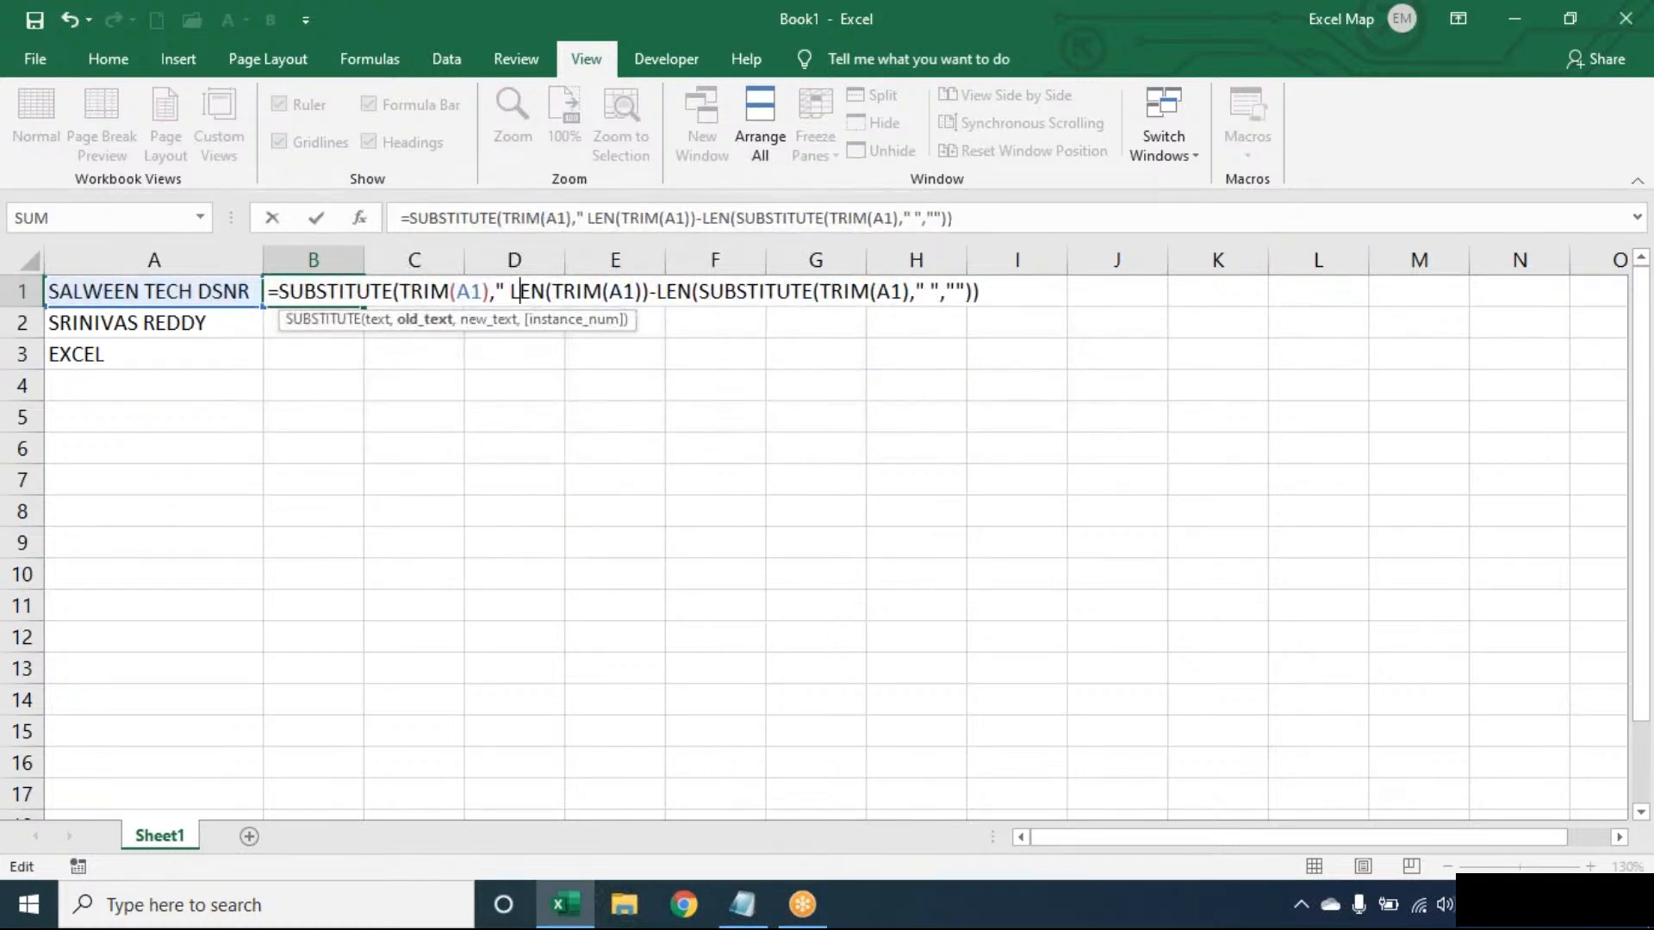
{"action": "type", "text": "\"*\""}
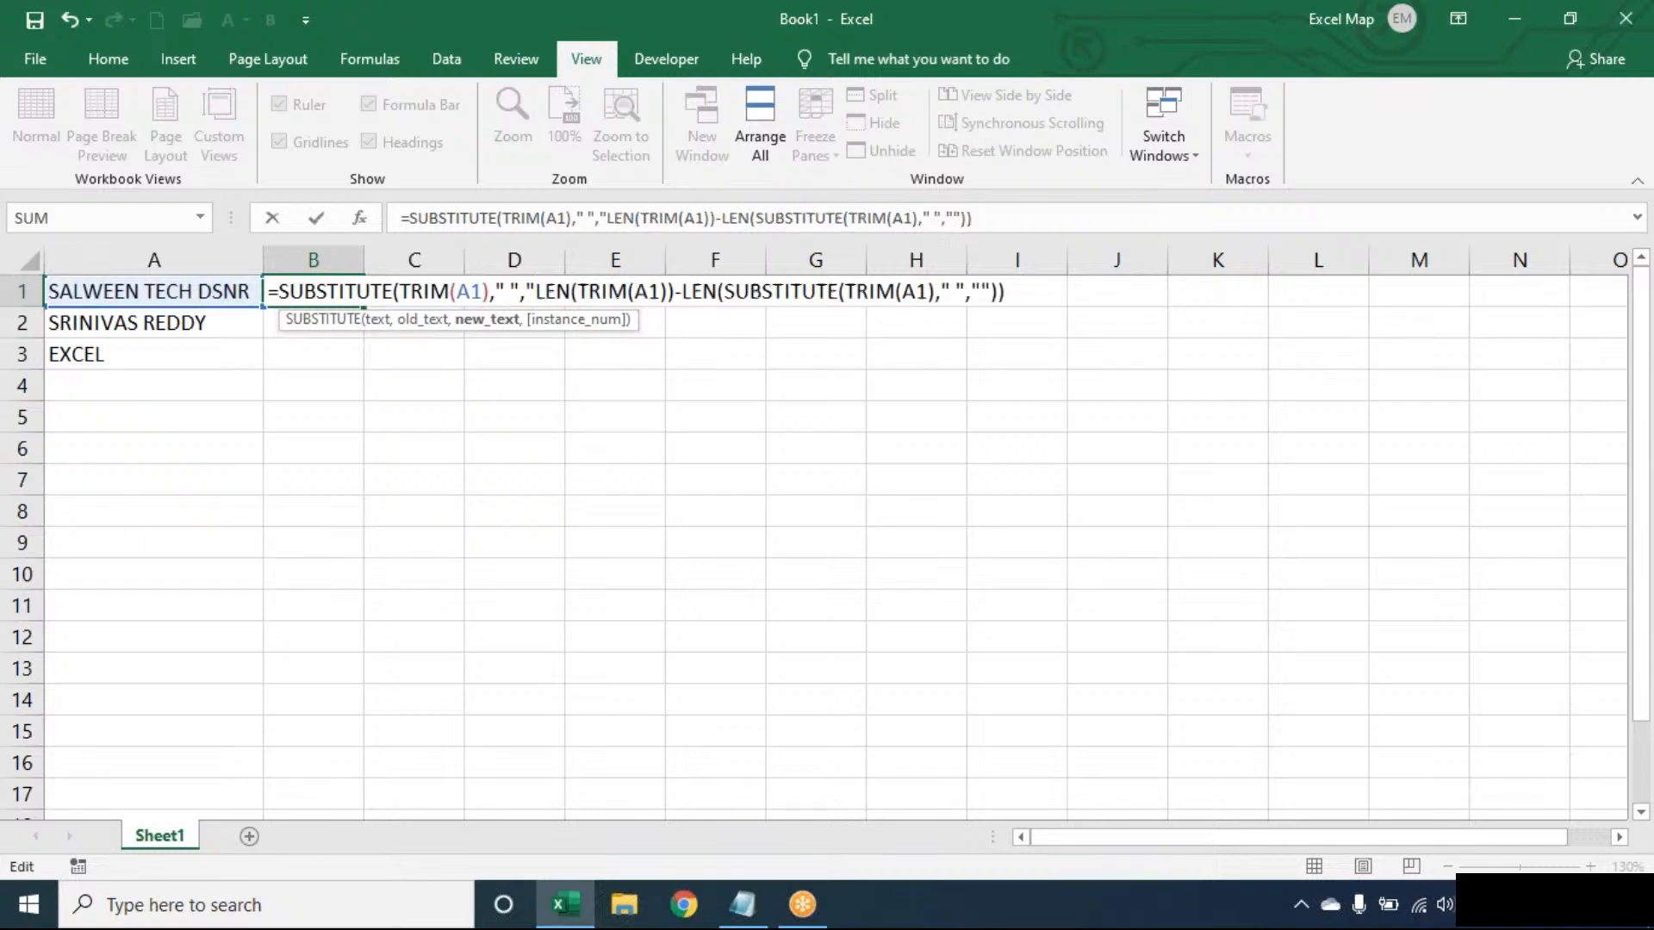
{"action": "type", "text": ","}
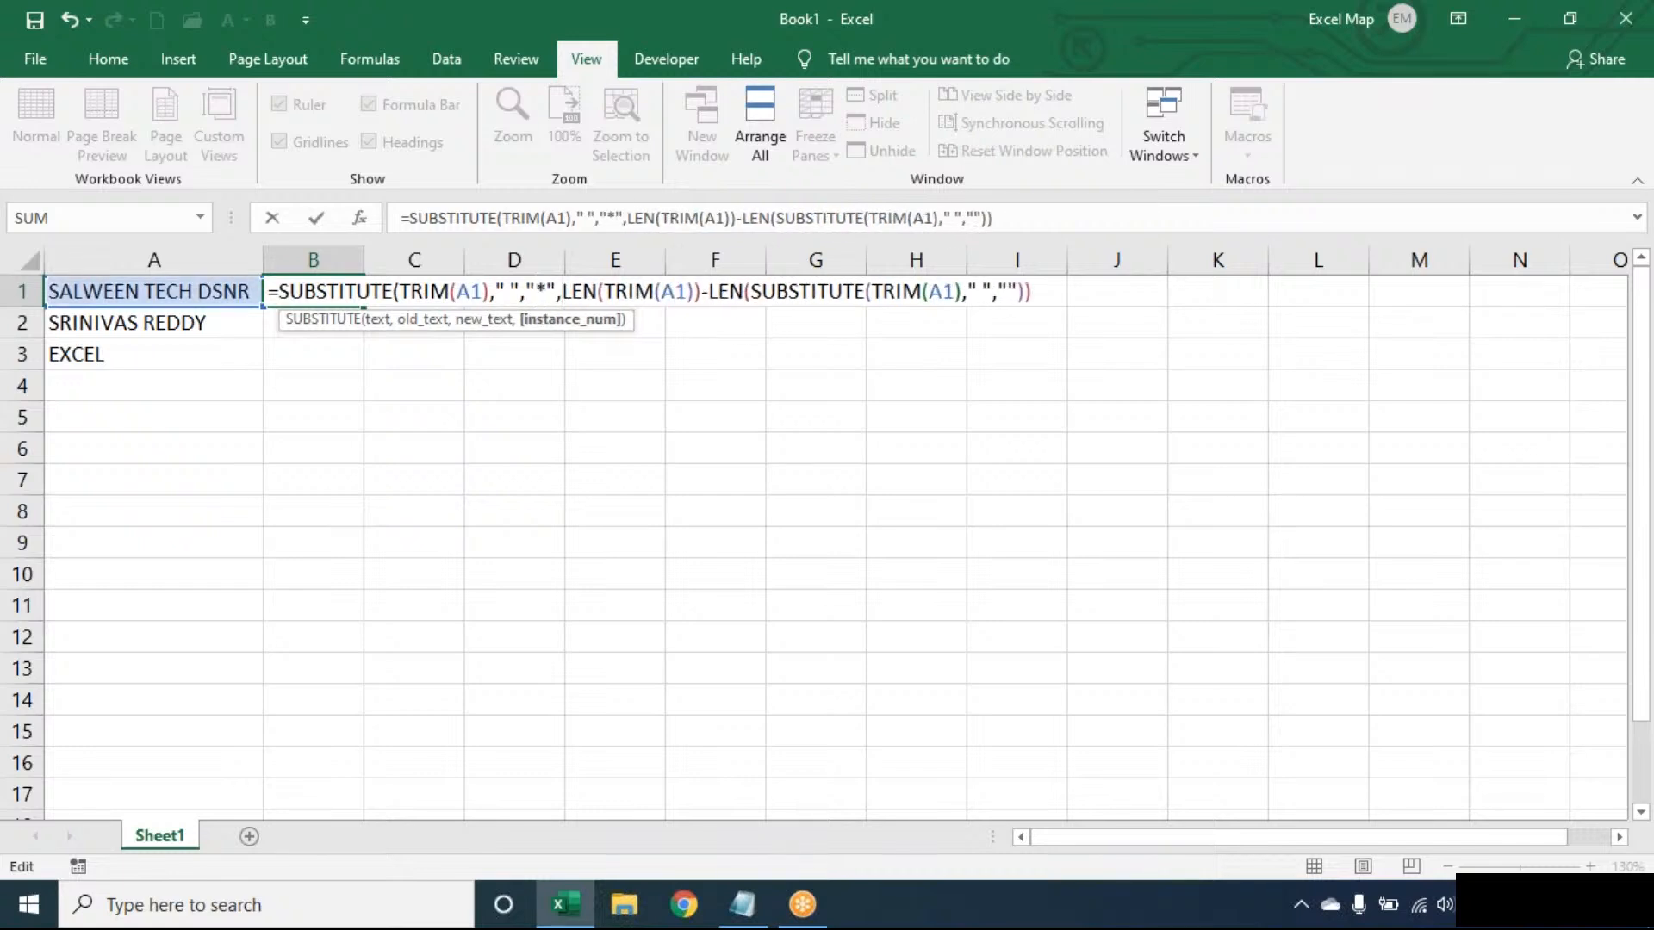
{"action": "left_click", "coordinate": [516, 277]}
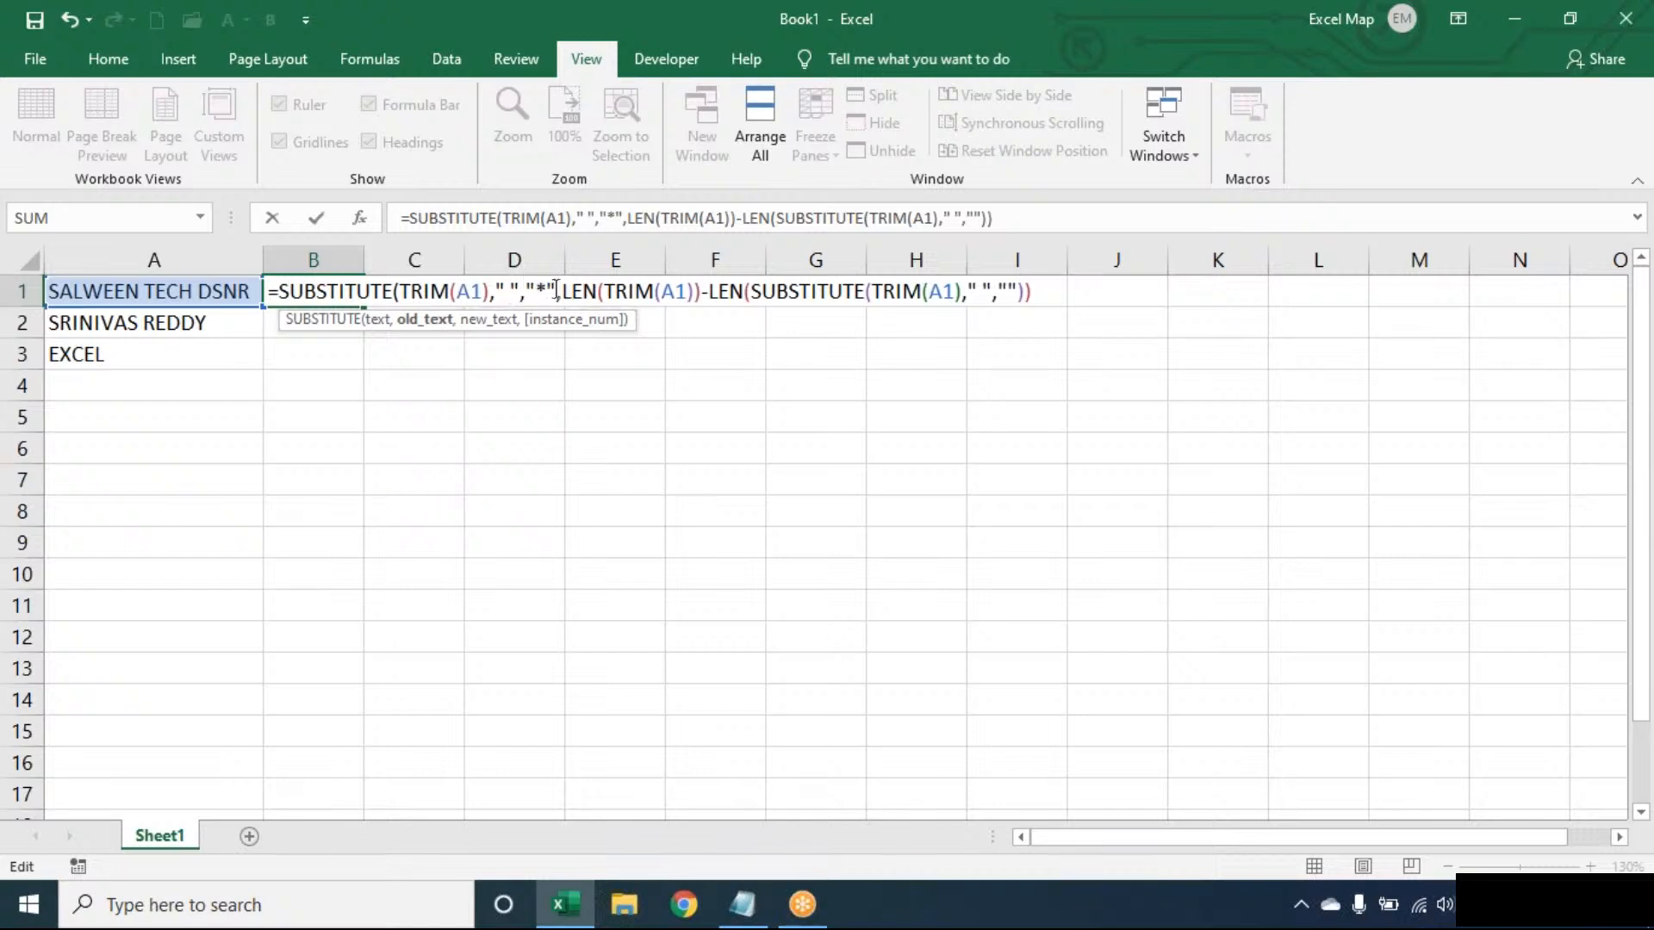
{"action": "left_click_drag", "start_coordinate": [556, 289], "coordinate": [394, 286]}
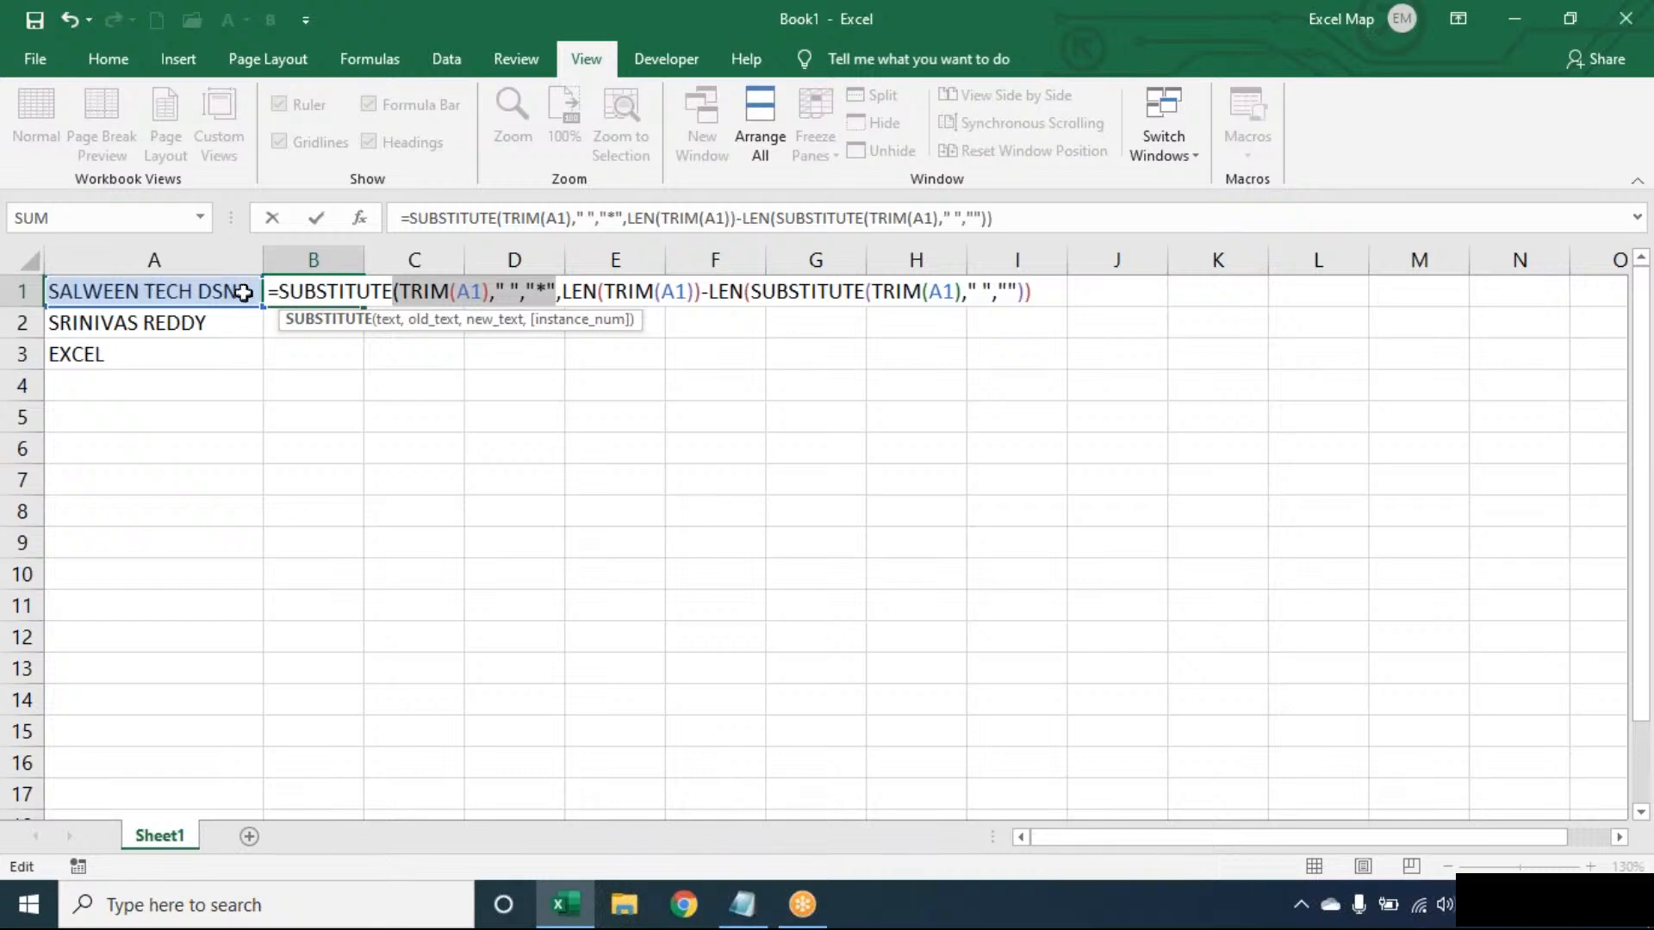
{"action": "left_click", "coordinate": [583, 291]}
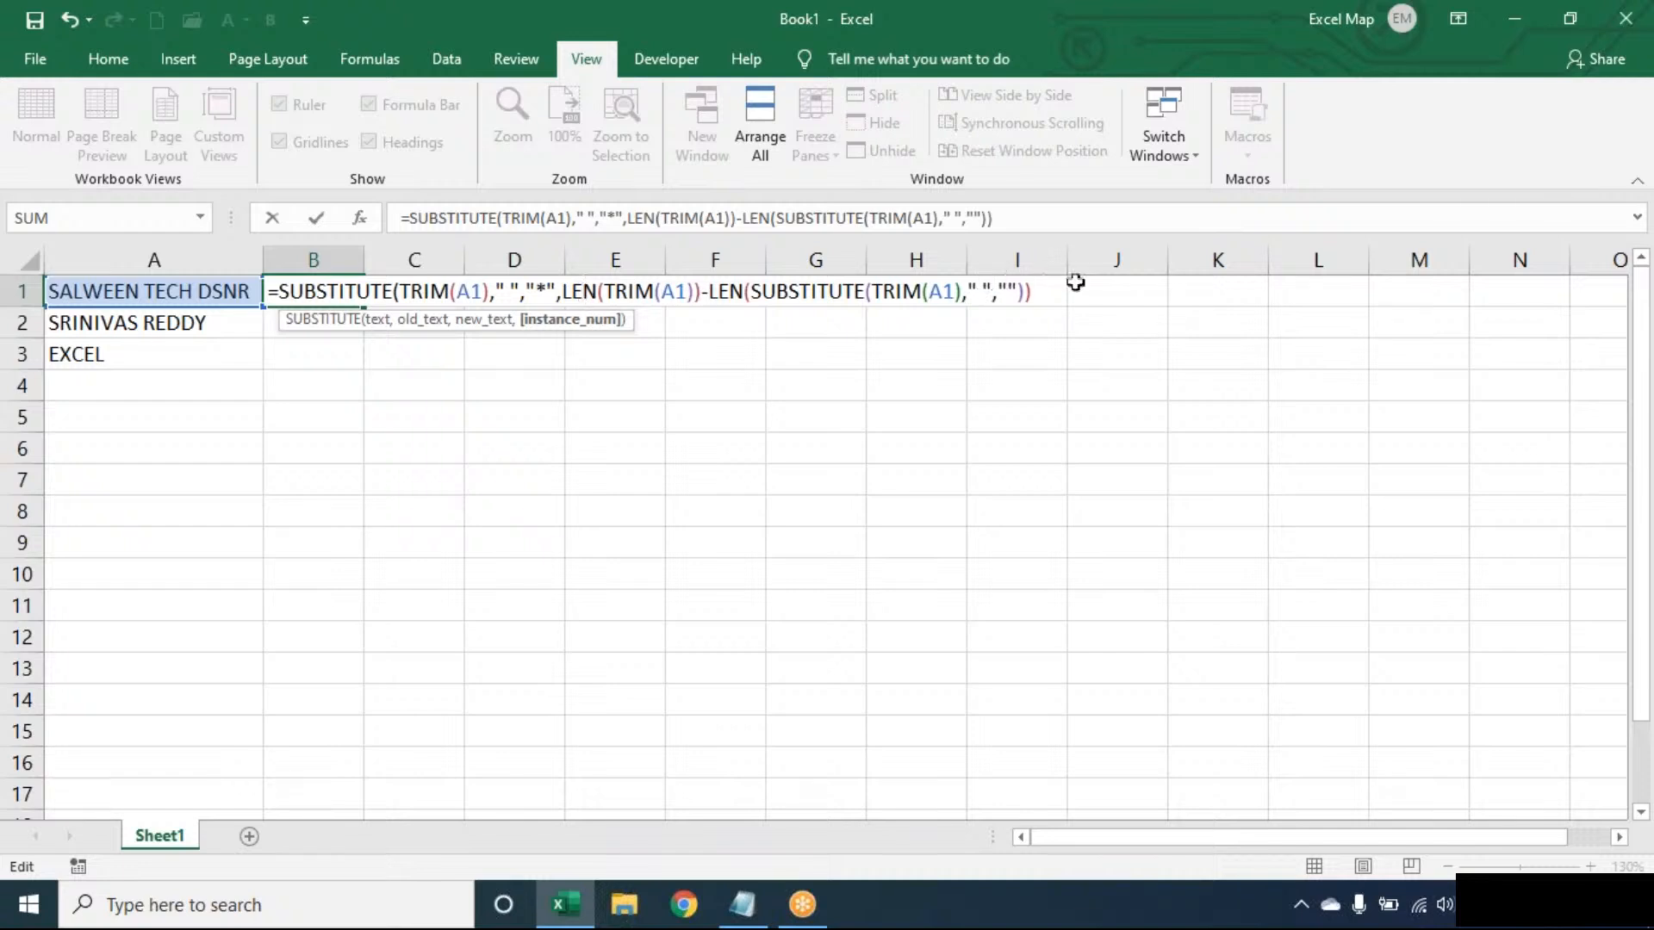
- Complete the SUBSTITUTE formula in B1 with a final closing parenthesis, and fill it down to B2
{"action": "key", "text": "Return"}
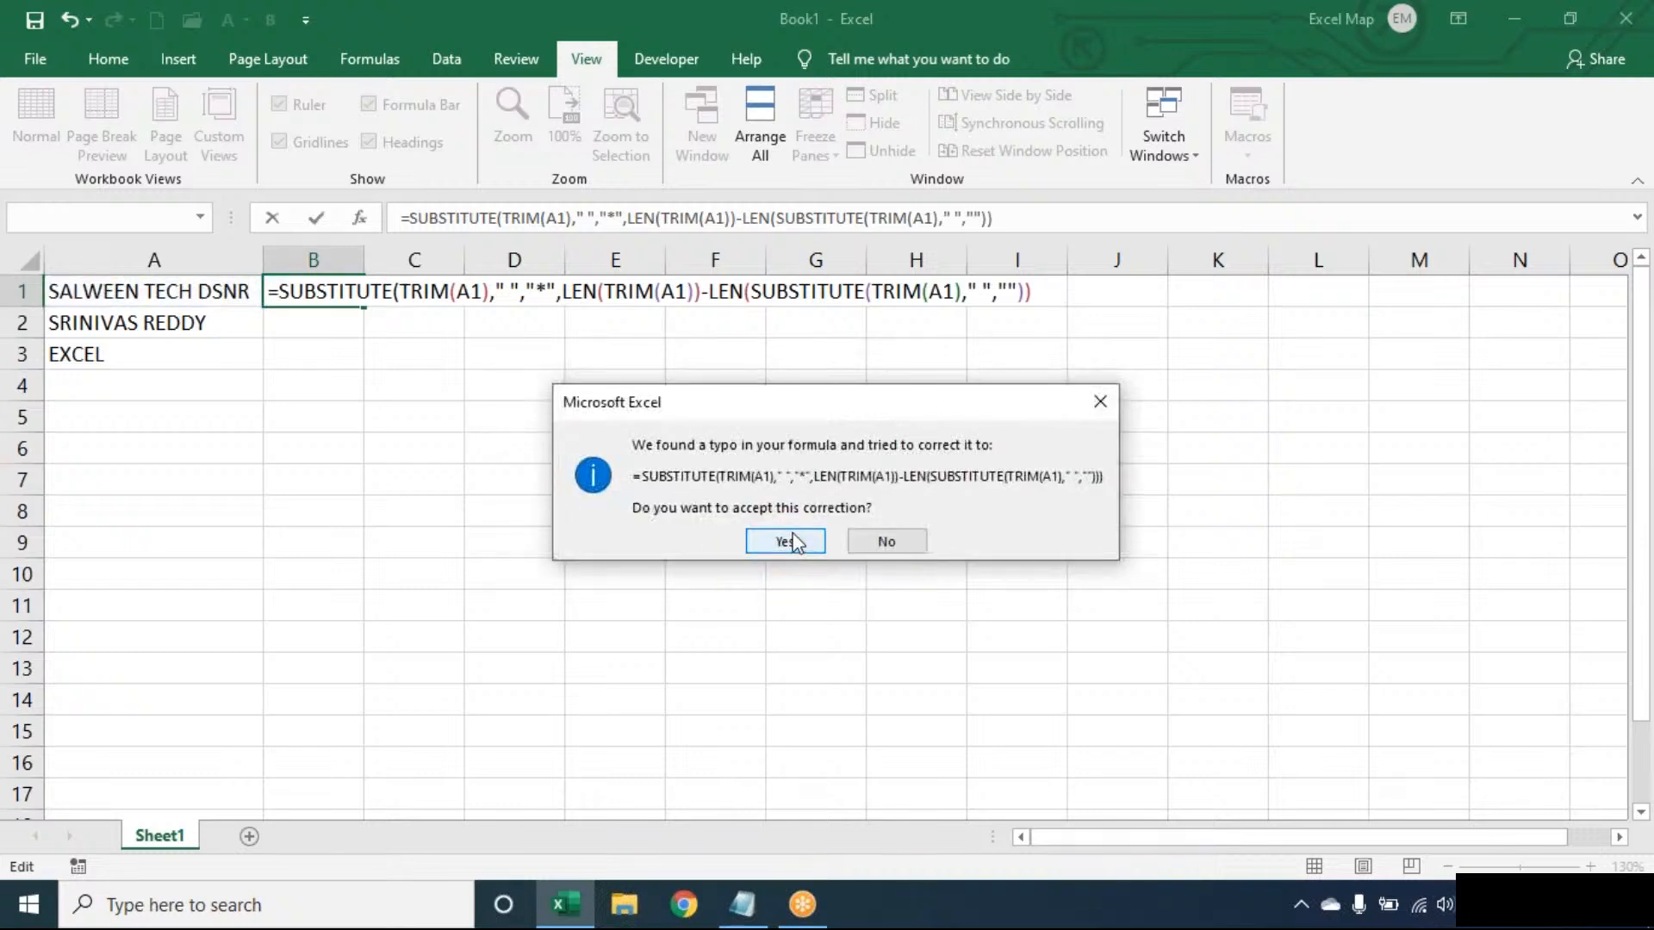
{"action": "left_click", "coordinate": [883, 539]}
{"action": "left_click", "coordinate": [839, 518]}
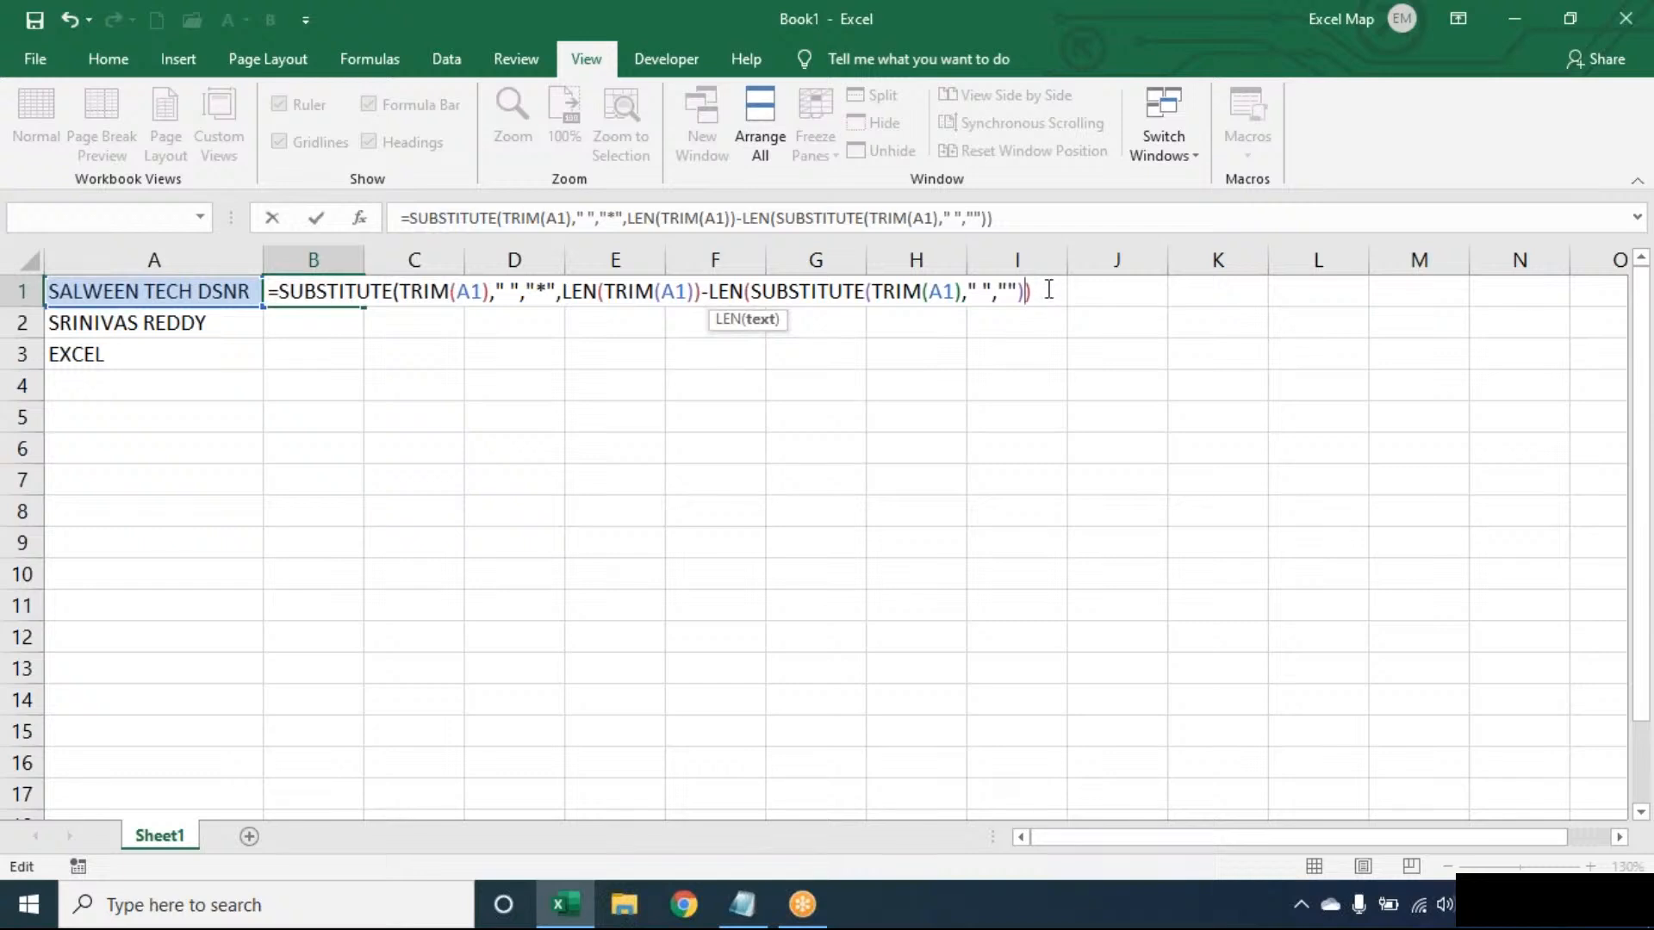
{"action": "left_click", "coordinate": [1048, 289]}
{"action": "type", "text": ")"}
{"action": "key", "text": "Return"}
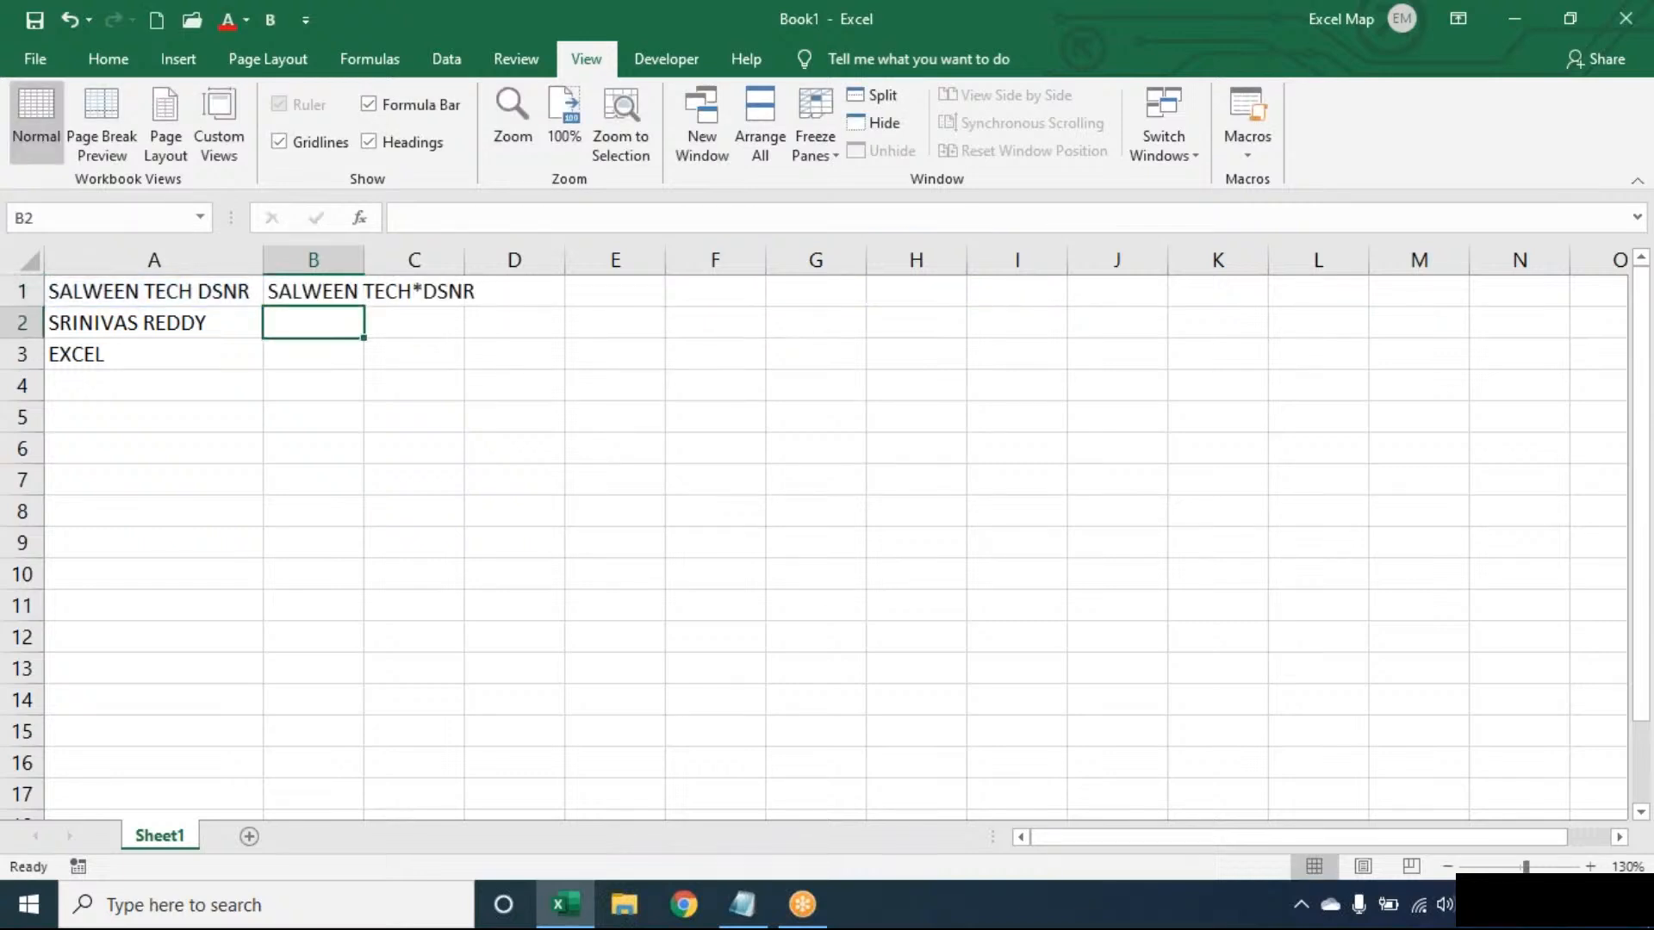
{"action": "left_click", "coordinate": [353, 297]}
{"action": "left_click_drag", "start_coordinate": [363, 306], "coordinate": [358, 331]}
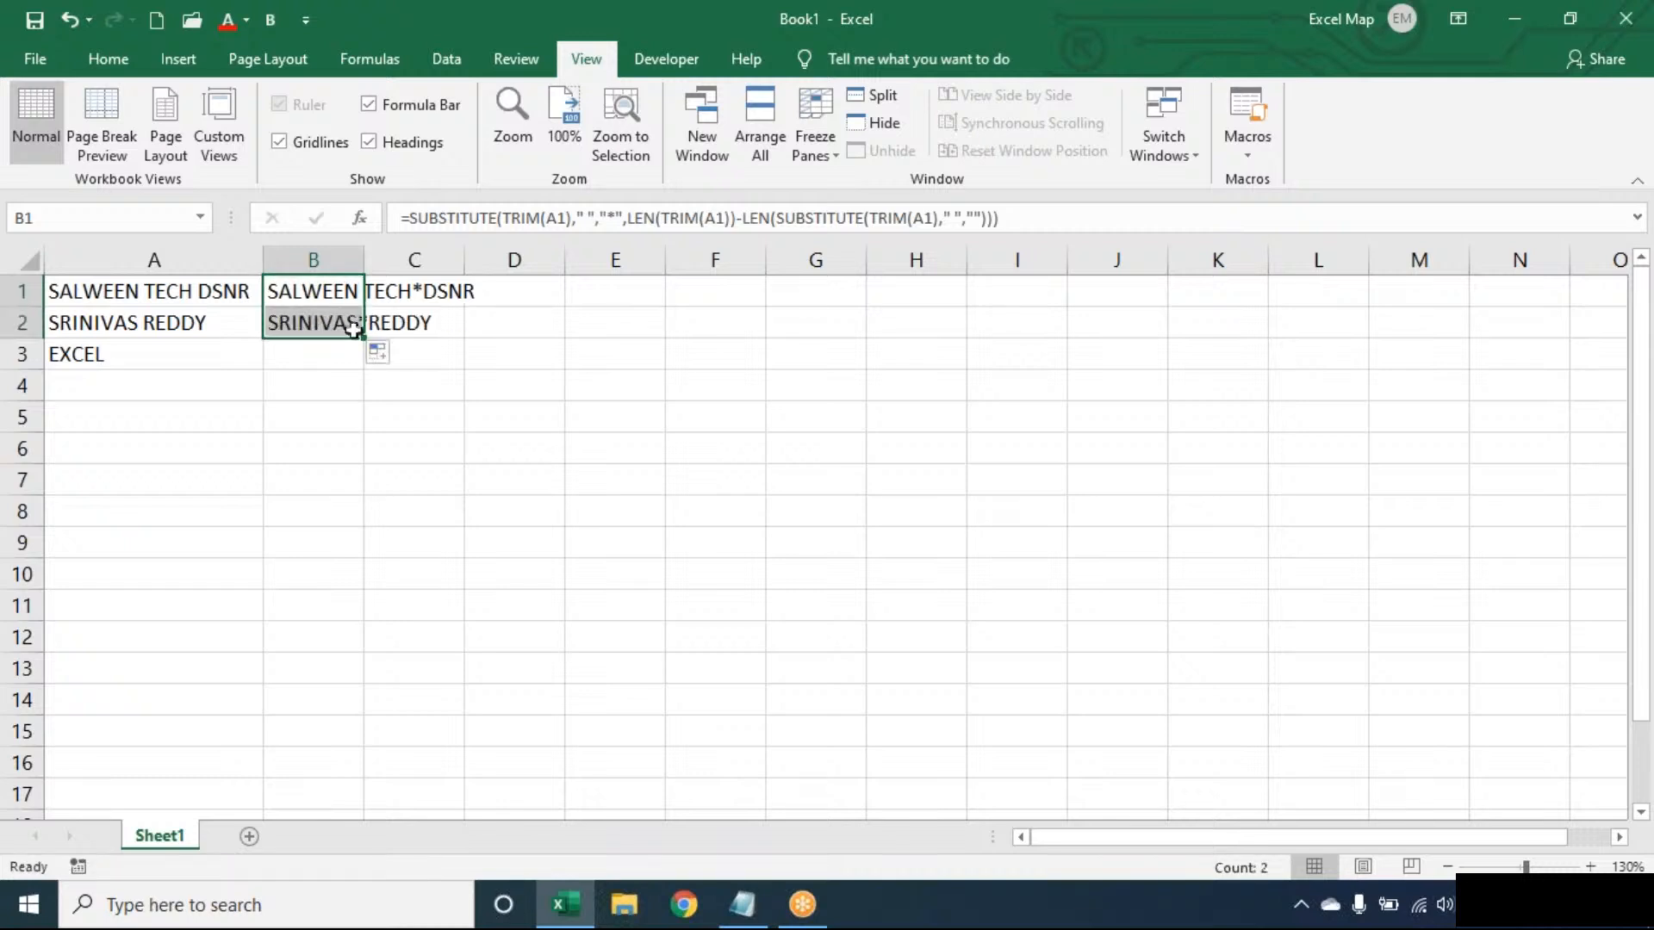
- Wrap the SUBSTITUTE formula in B1 in FIND to return the position of "*"
{"action": "double_click", "coordinate": [336, 291]}
{"action": "left_click", "coordinate": [284, 291]}
{"action": "type", "text": "FIND(\"*\",M"}
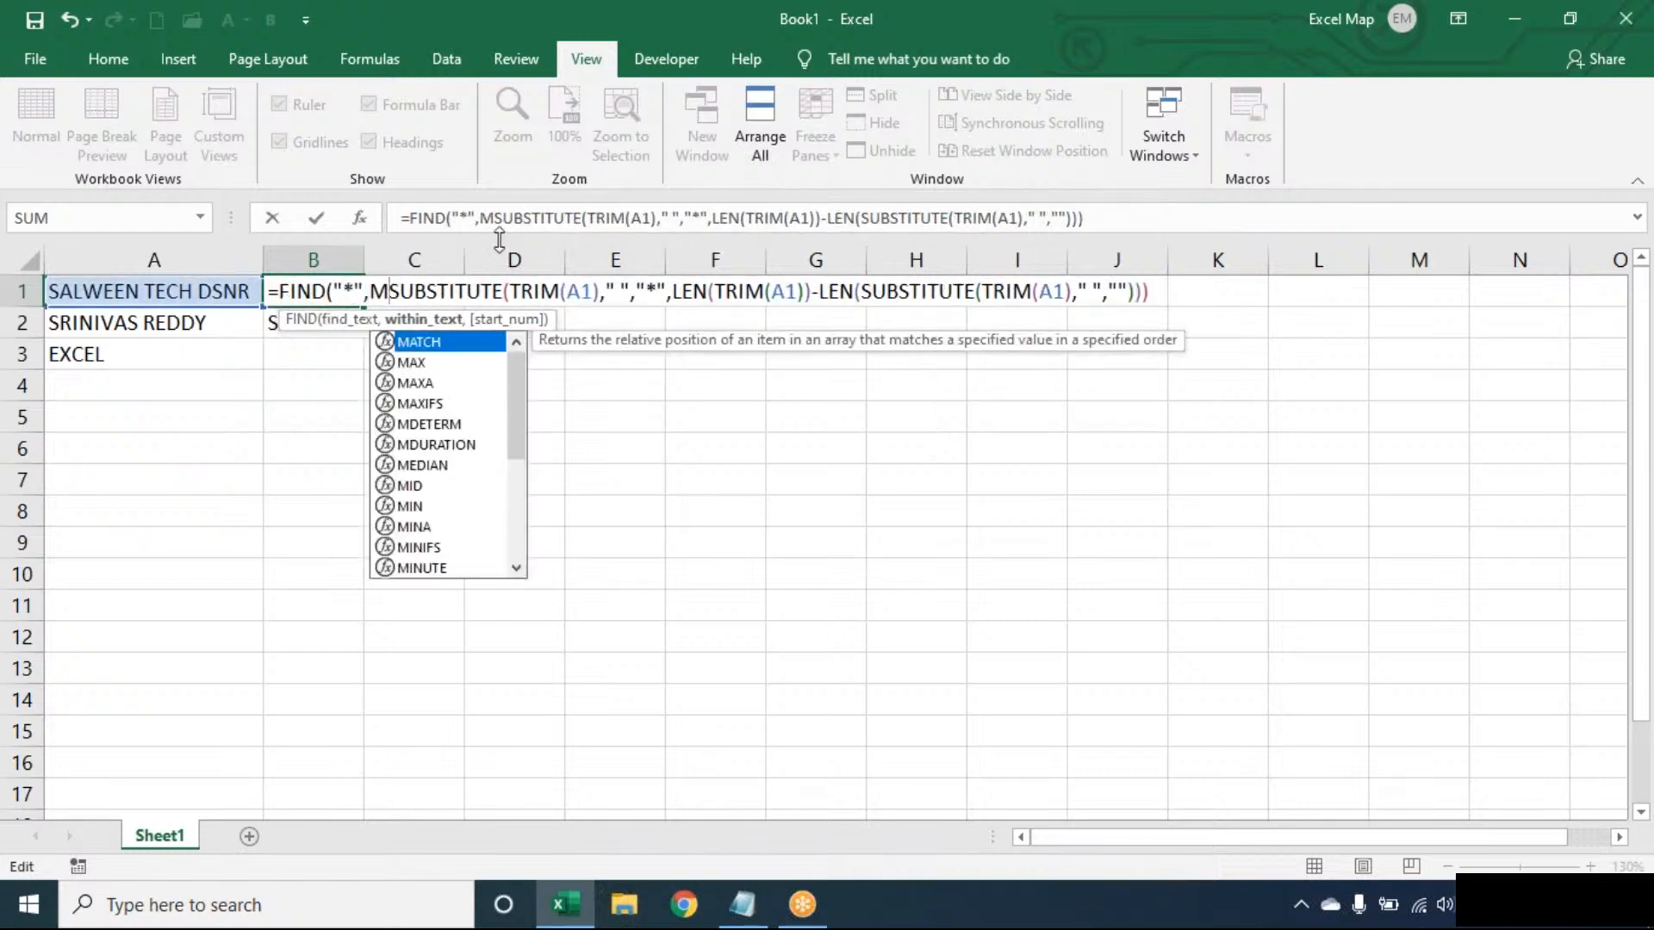
{"action": "key", "text": "BackSpace"}
{"action": "left_click", "coordinate": [1148, 292]}
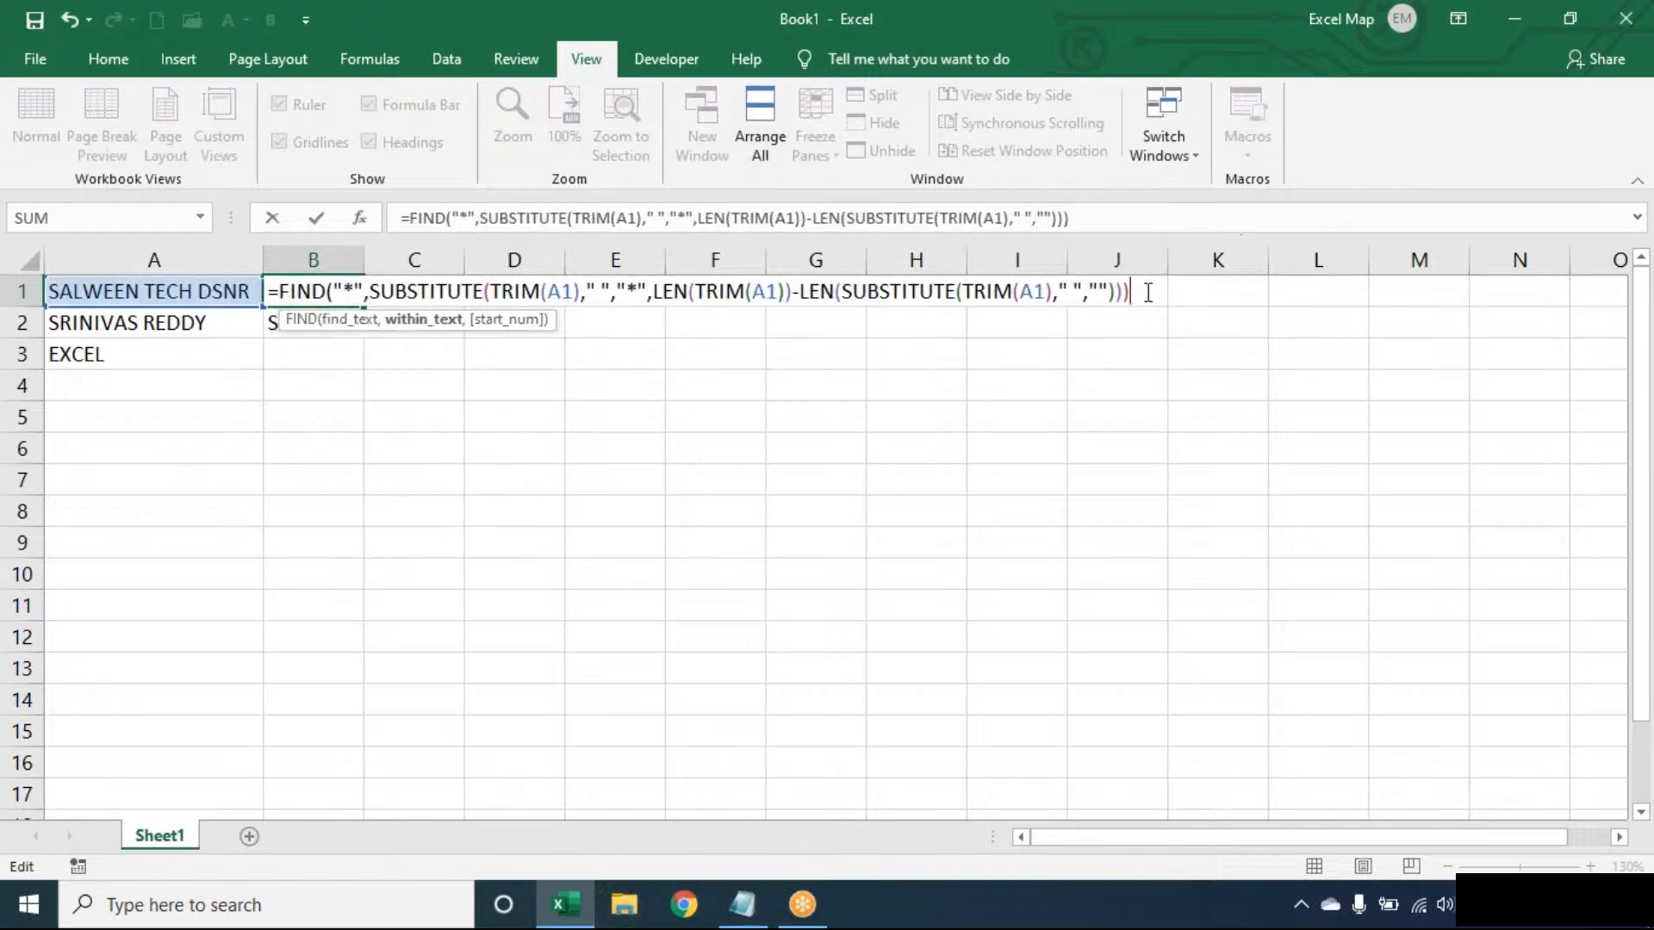
{"action": "type", "text": ")"}
{"action": "key", "text": "Return"}
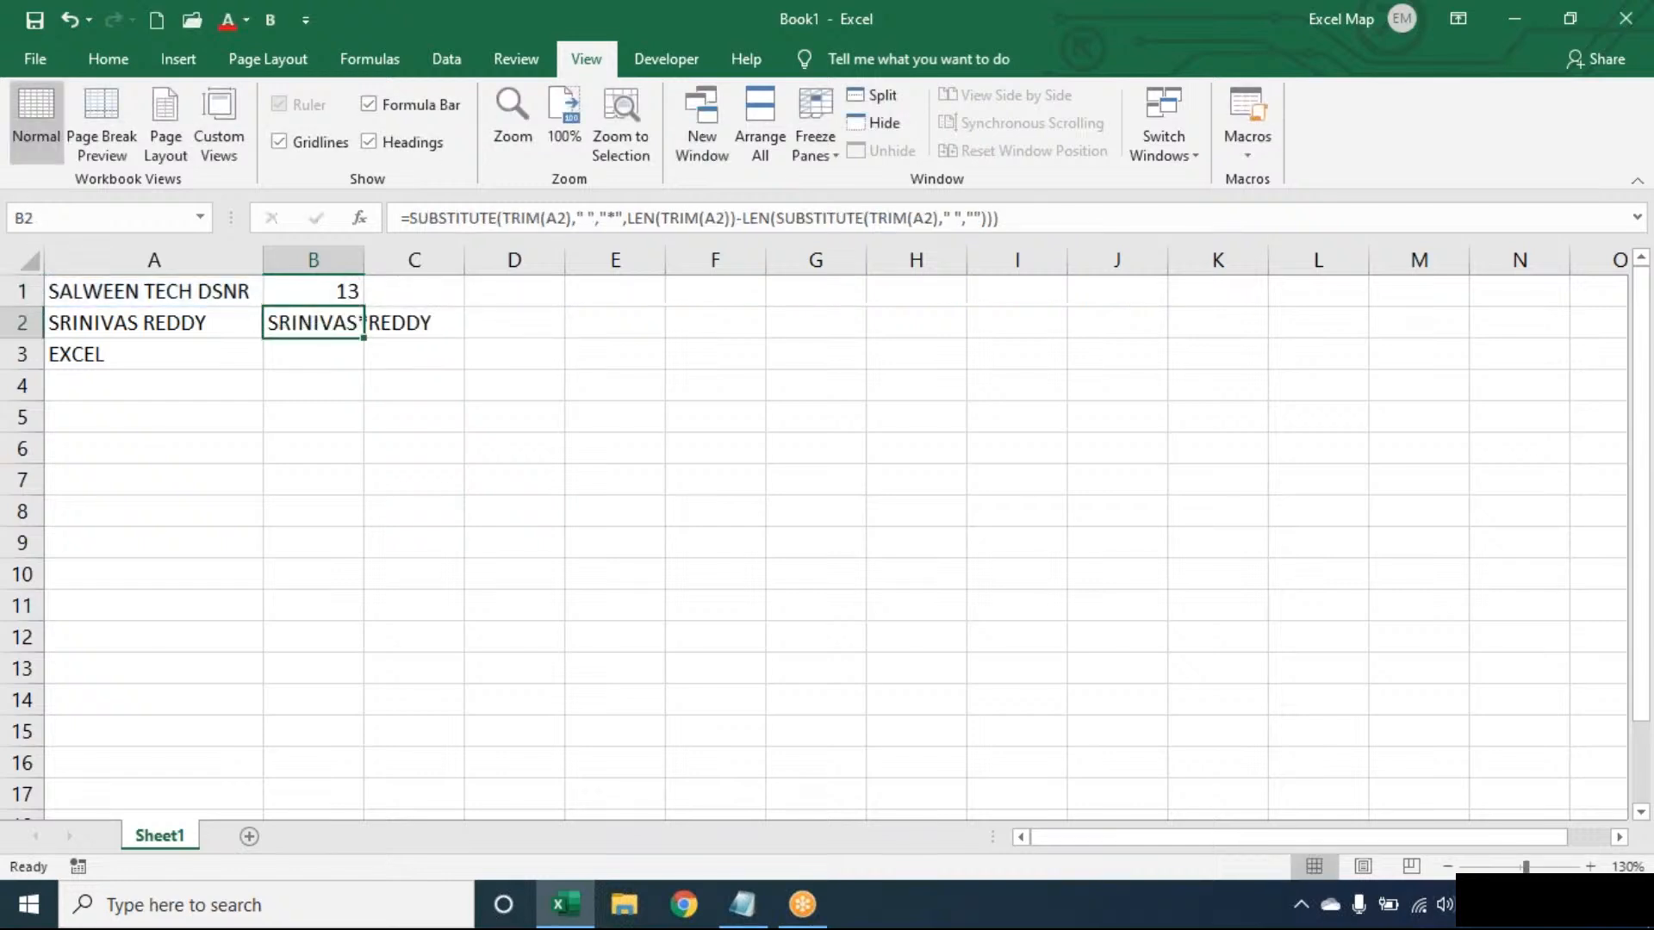
- Subtract the FIND formula in B1 from LEN(TRIM(A1)) to get the length of the last word
{"action": "double_click", "coordinate": [295, 293]}
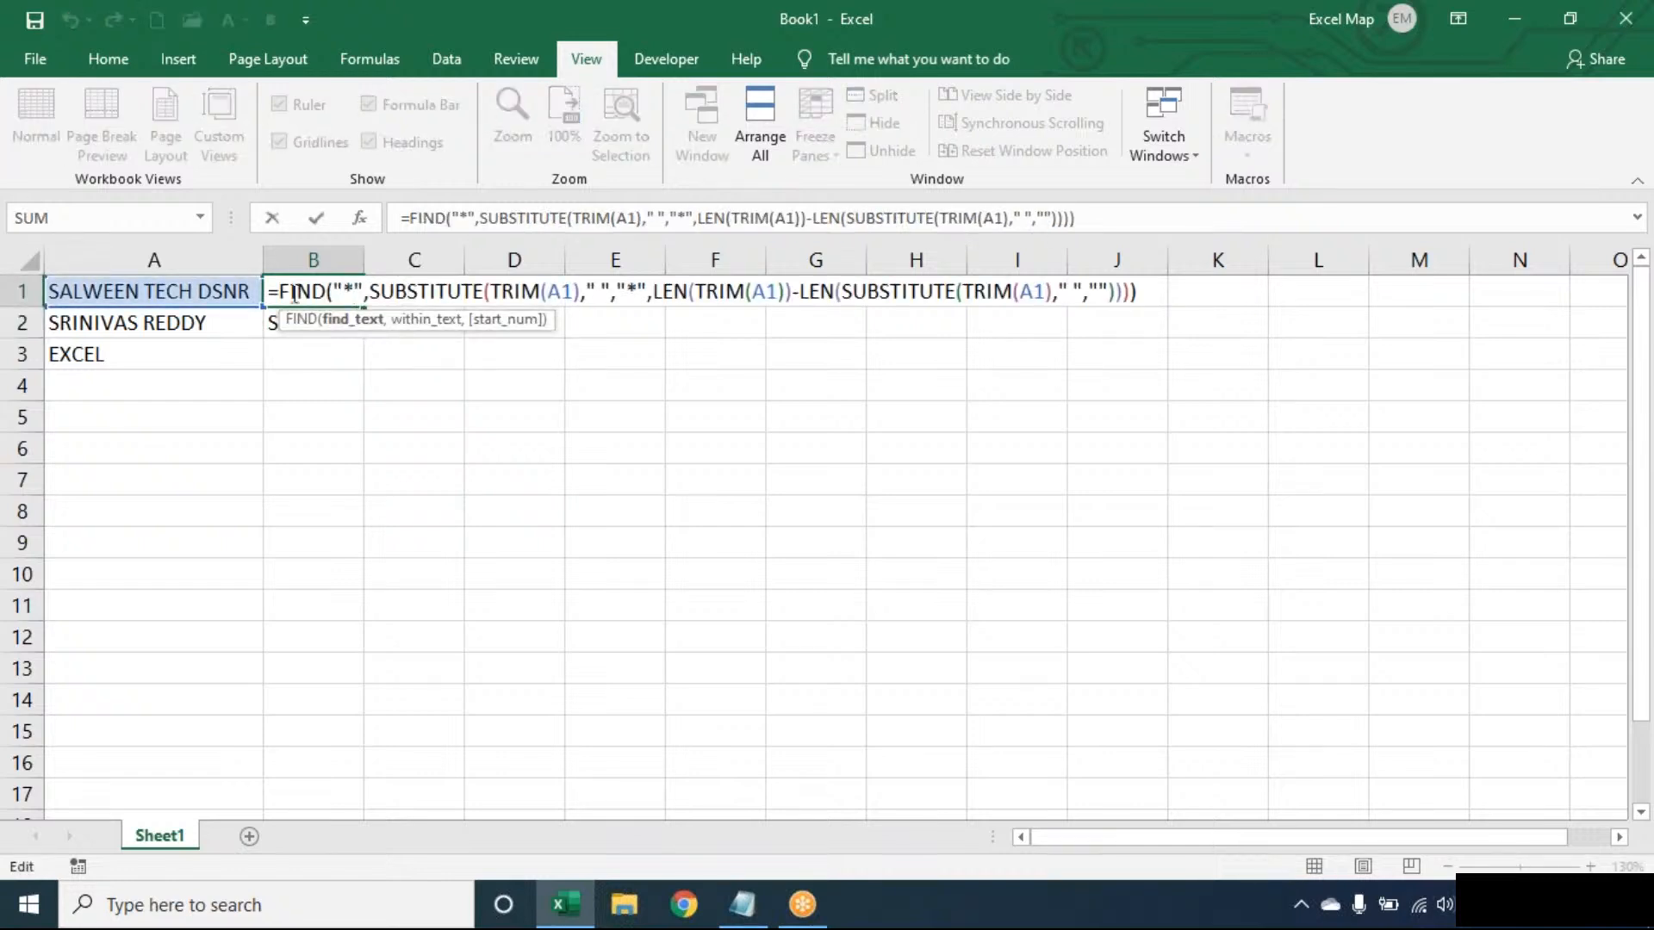
{"action": "left_click", "coordinate": [280, 292]}
{"action": "type", "text": "LEN(TRIM(A1))"}
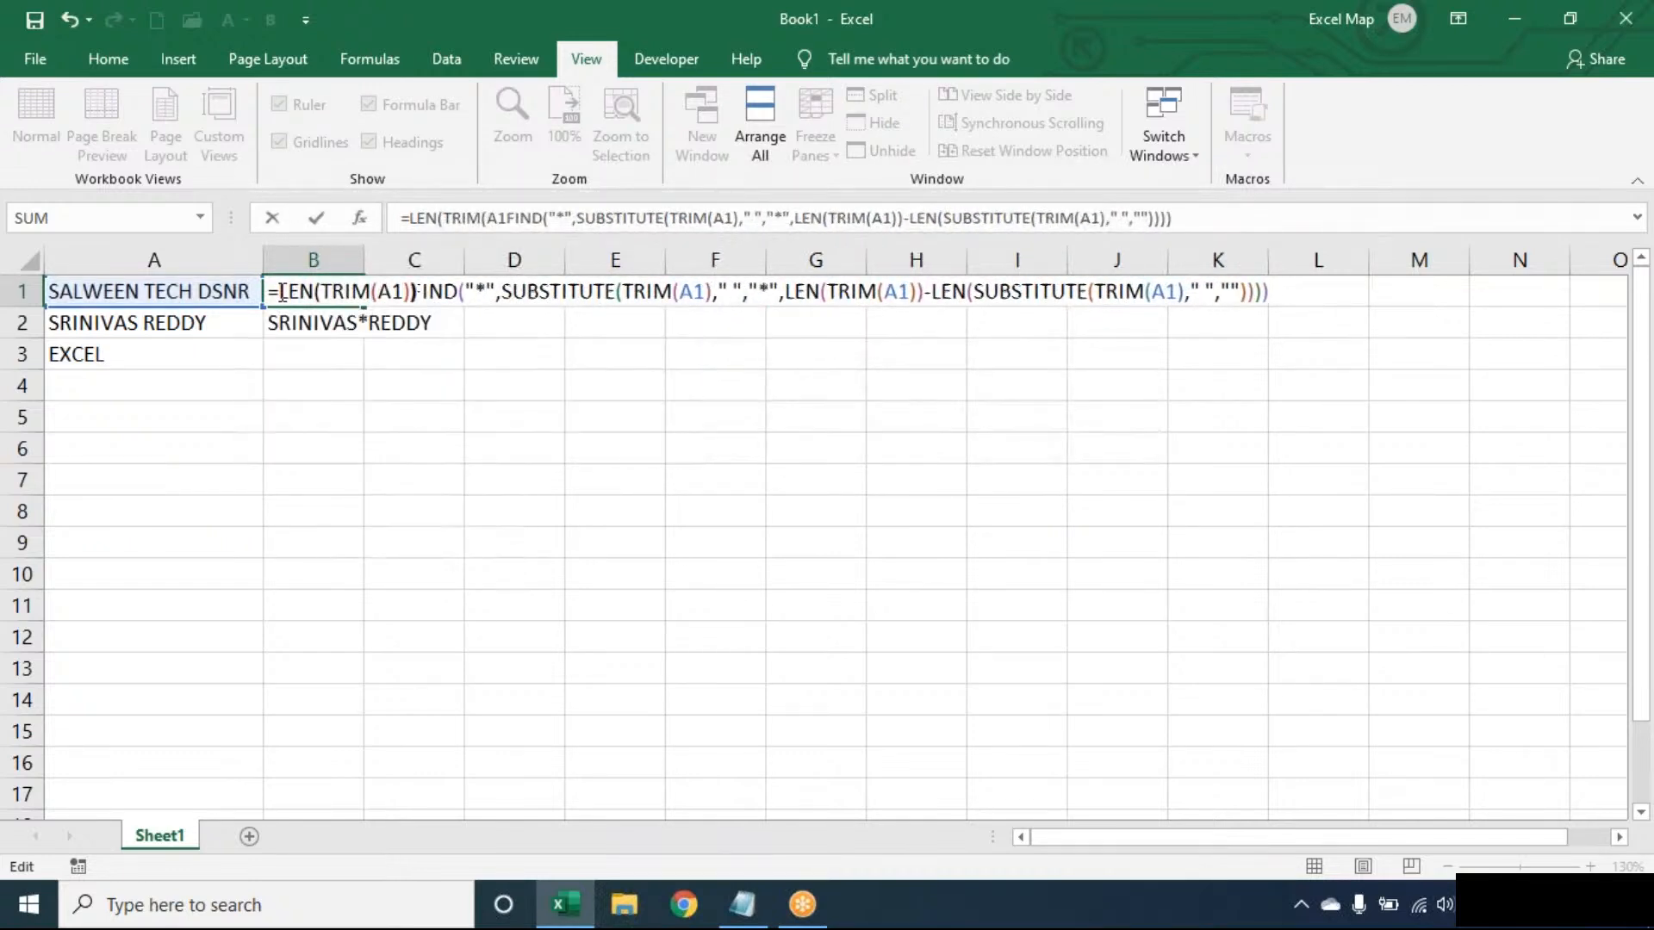
{"action": "type", "text": "-"}
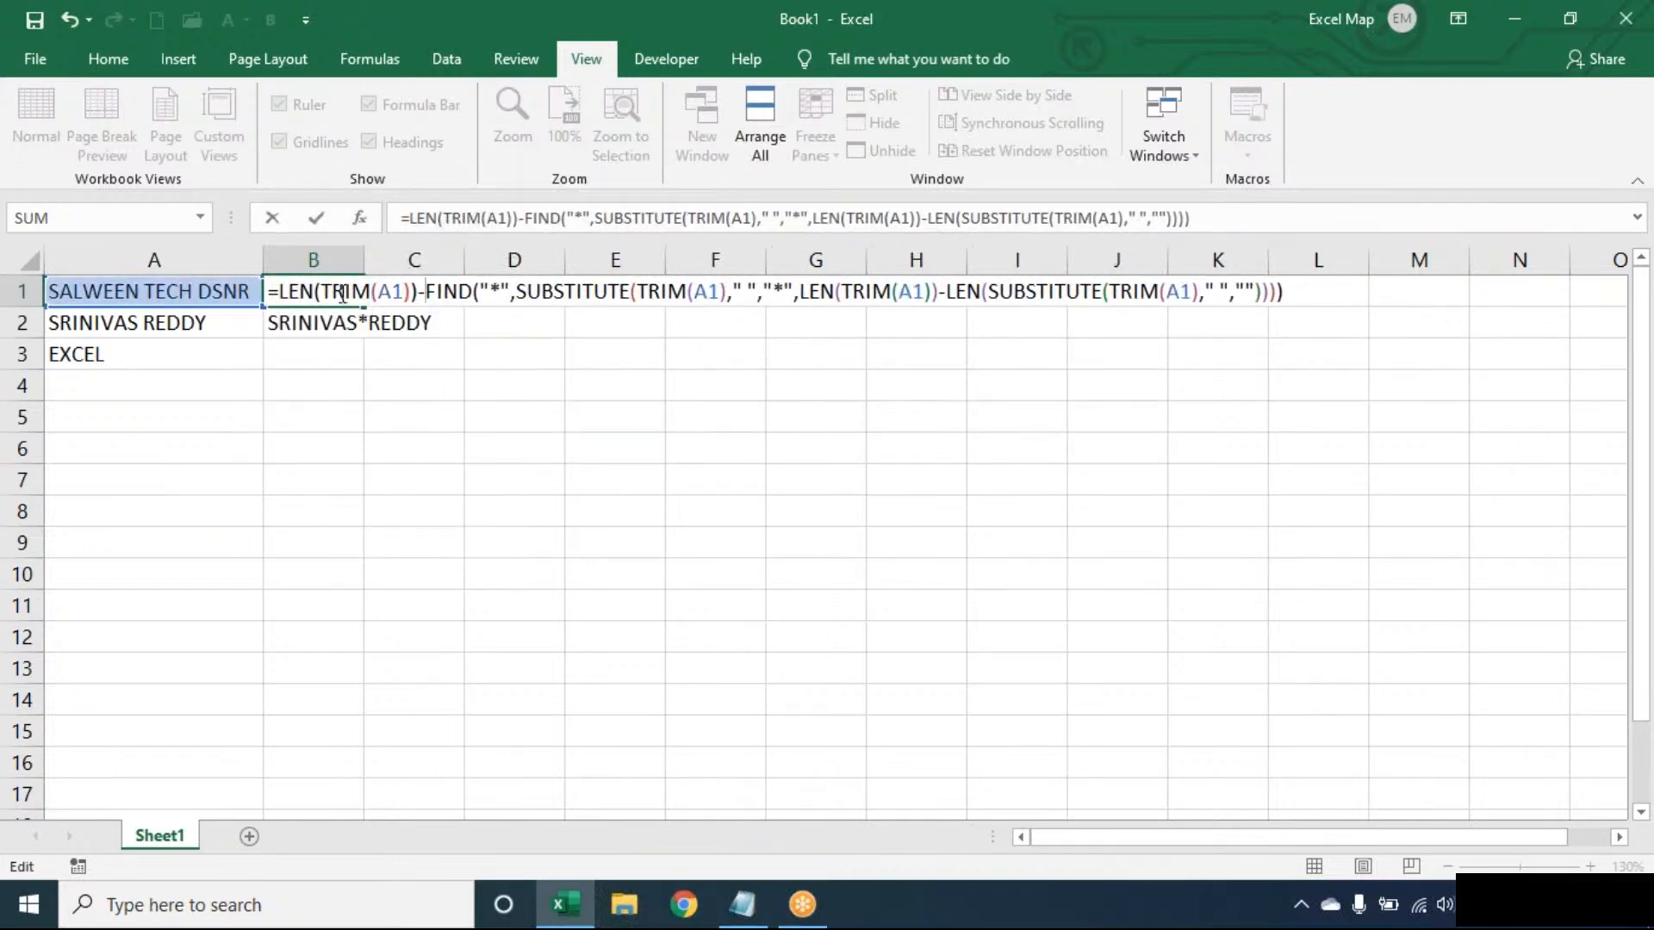
{"action": "key", "text": "Return"}
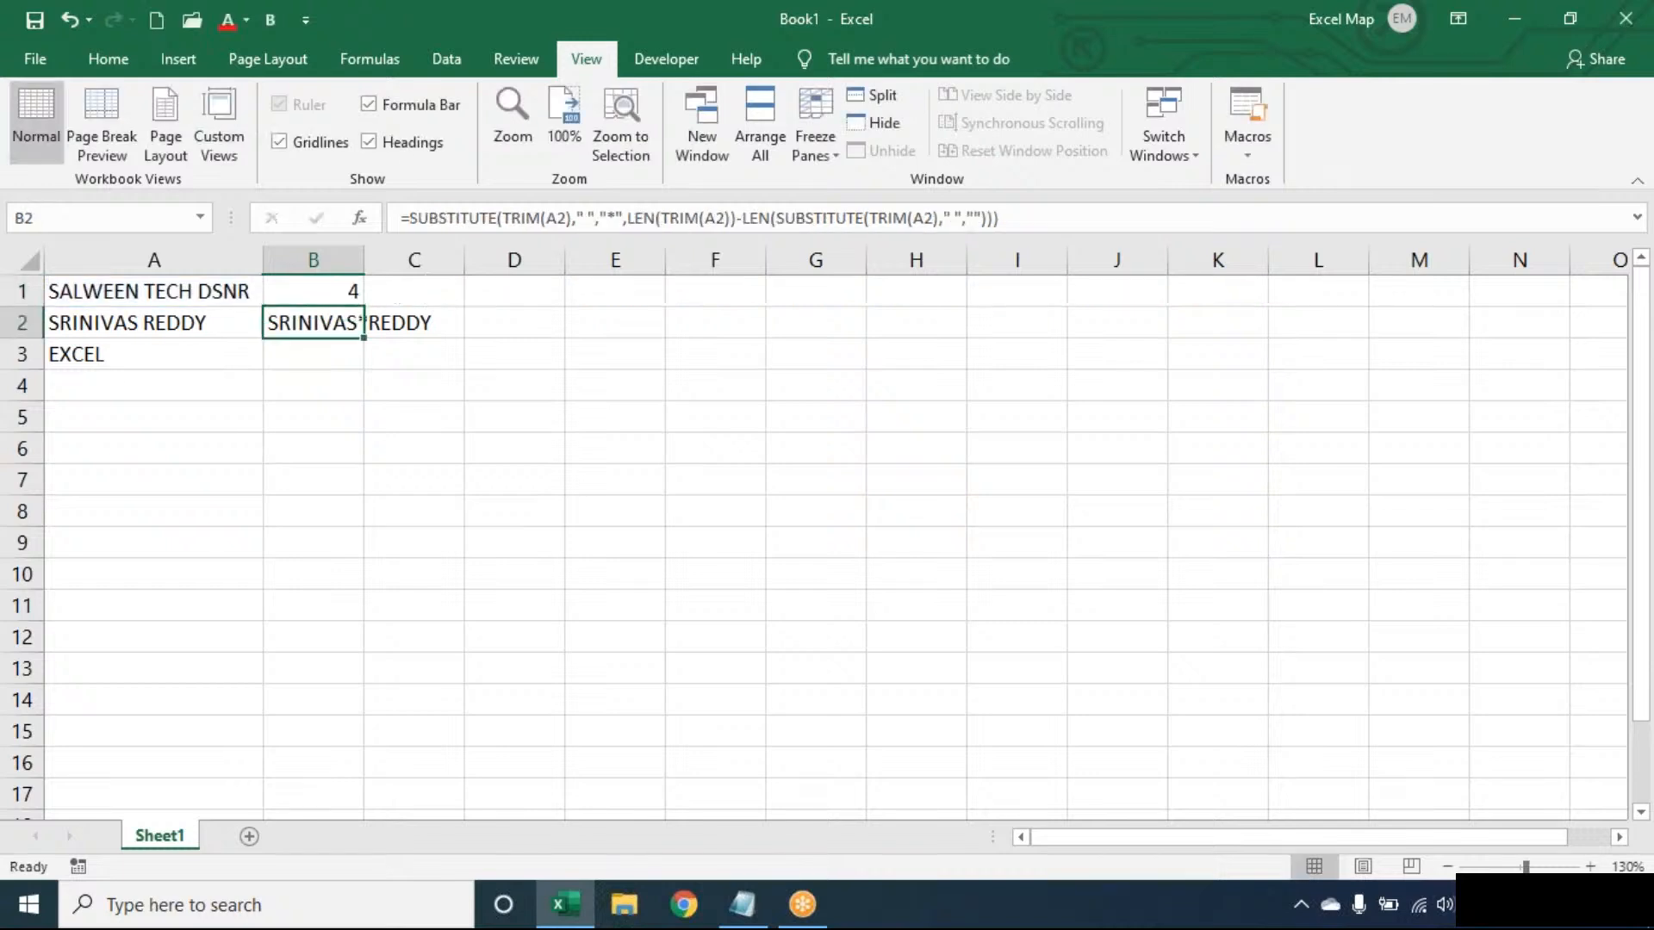
- Wrap the length formula in B1 in RIGHT with TRIM(A1) as its text, and fill it down to B3
{"action": "double_click", "coordinate": [322, 289]}
{"action": "left_click", "coordinate": [281, 292]}
{"action": "type", "text": "RIGHT("}
{"action": "type", "text": "TRIM(A1)"}
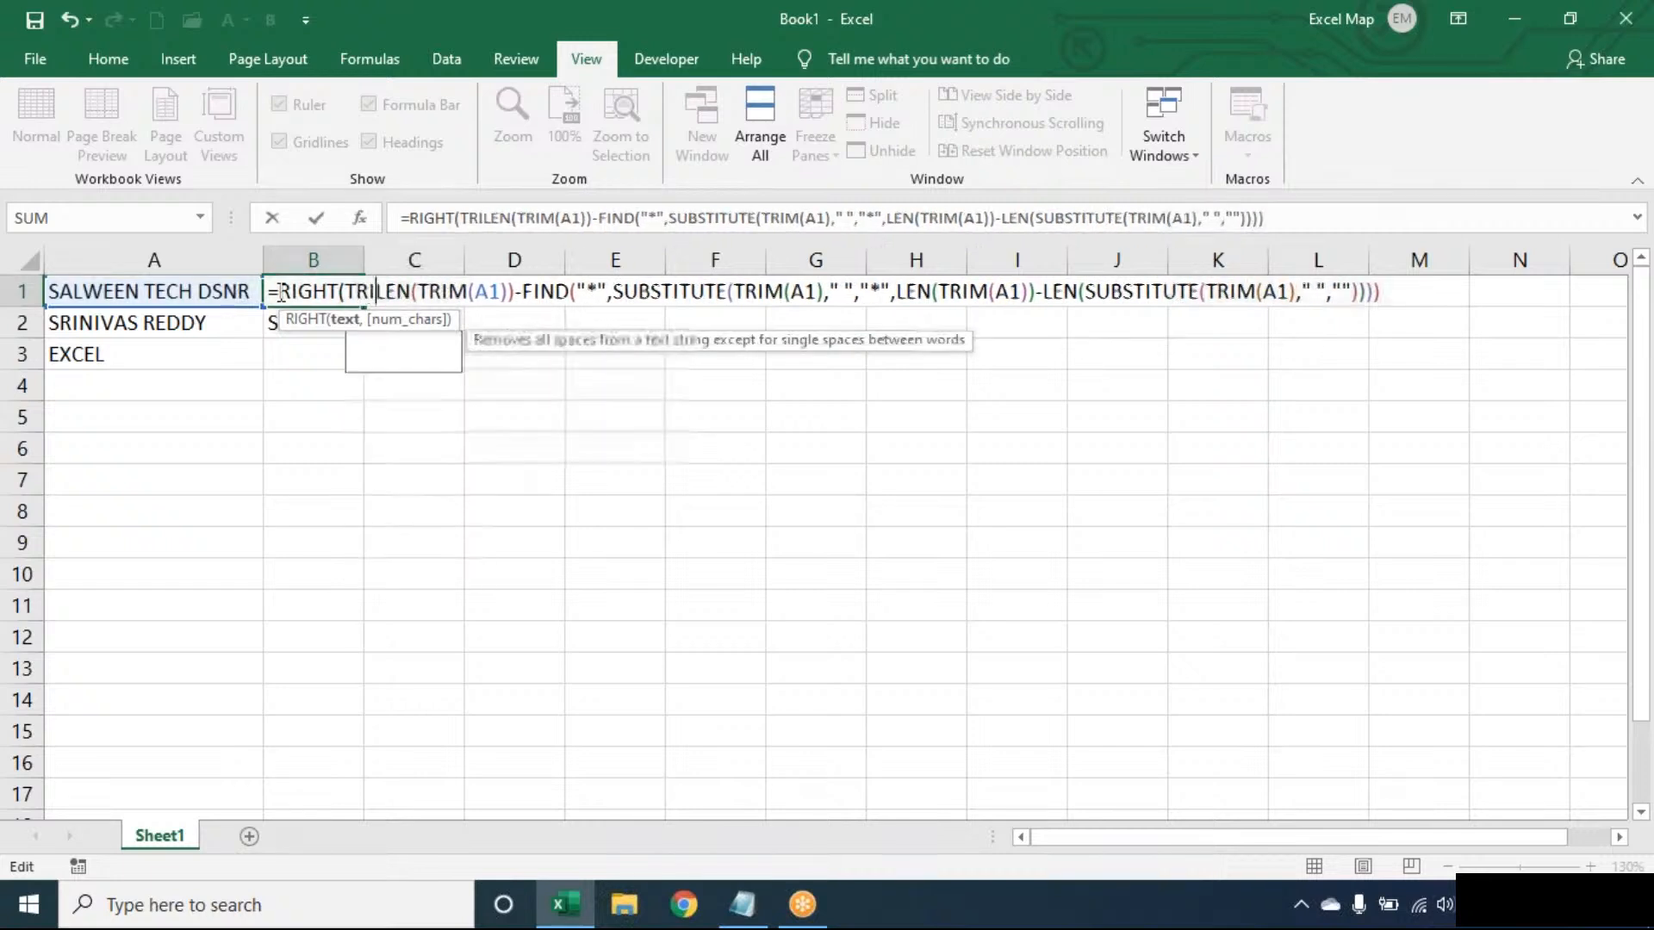
{"action": "type", "text": ","}
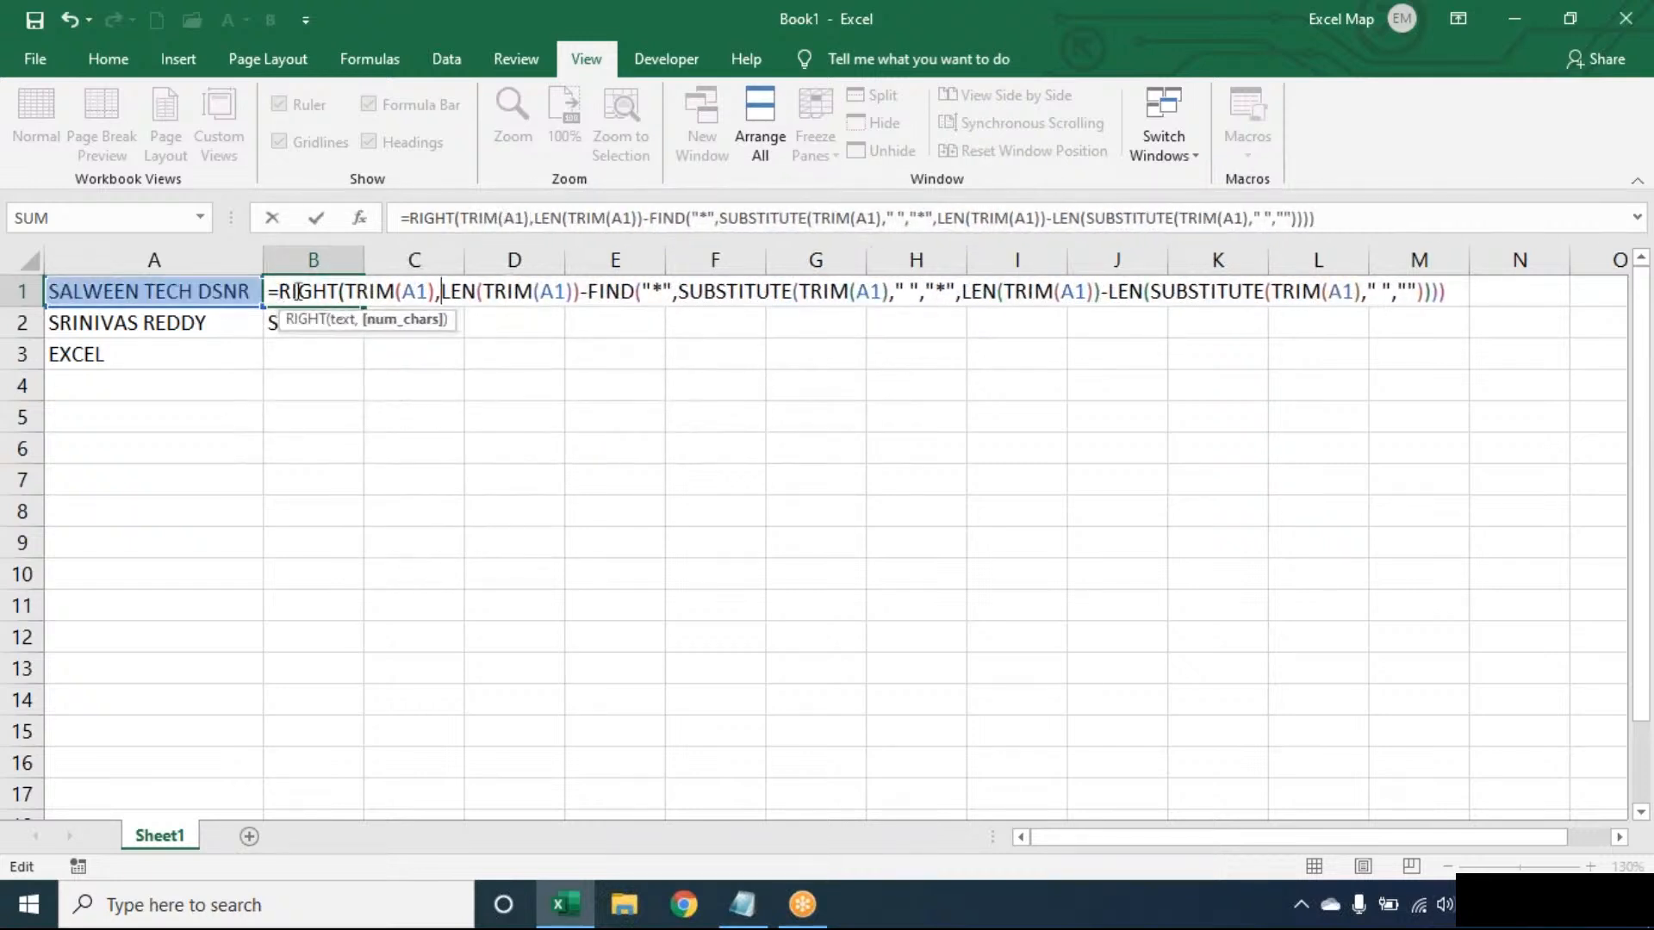
{"action": "left_click", "coordinate": [1460, 294]}
{"action": "type", "text": ")"}
{"action": "key", "text": "Return"}
{"action": "left_click", "coordinate": [349, 284]}
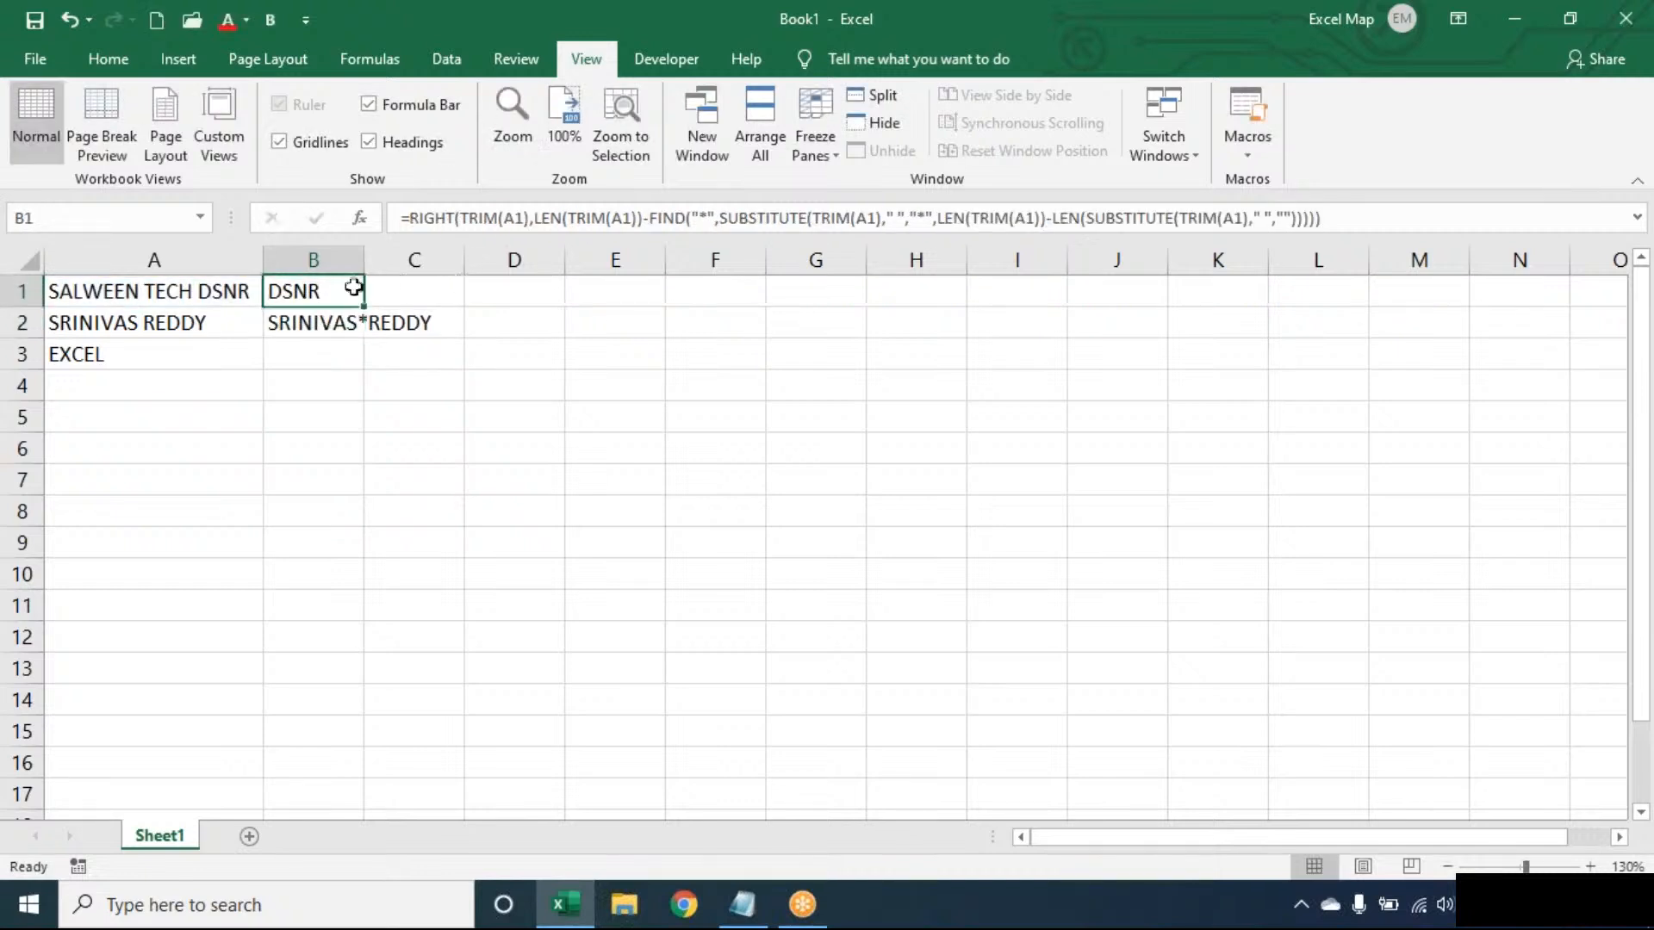
{"action": "left_click_drag", "start_coordinate": [364, 308], "coordinate": [367, 371]}
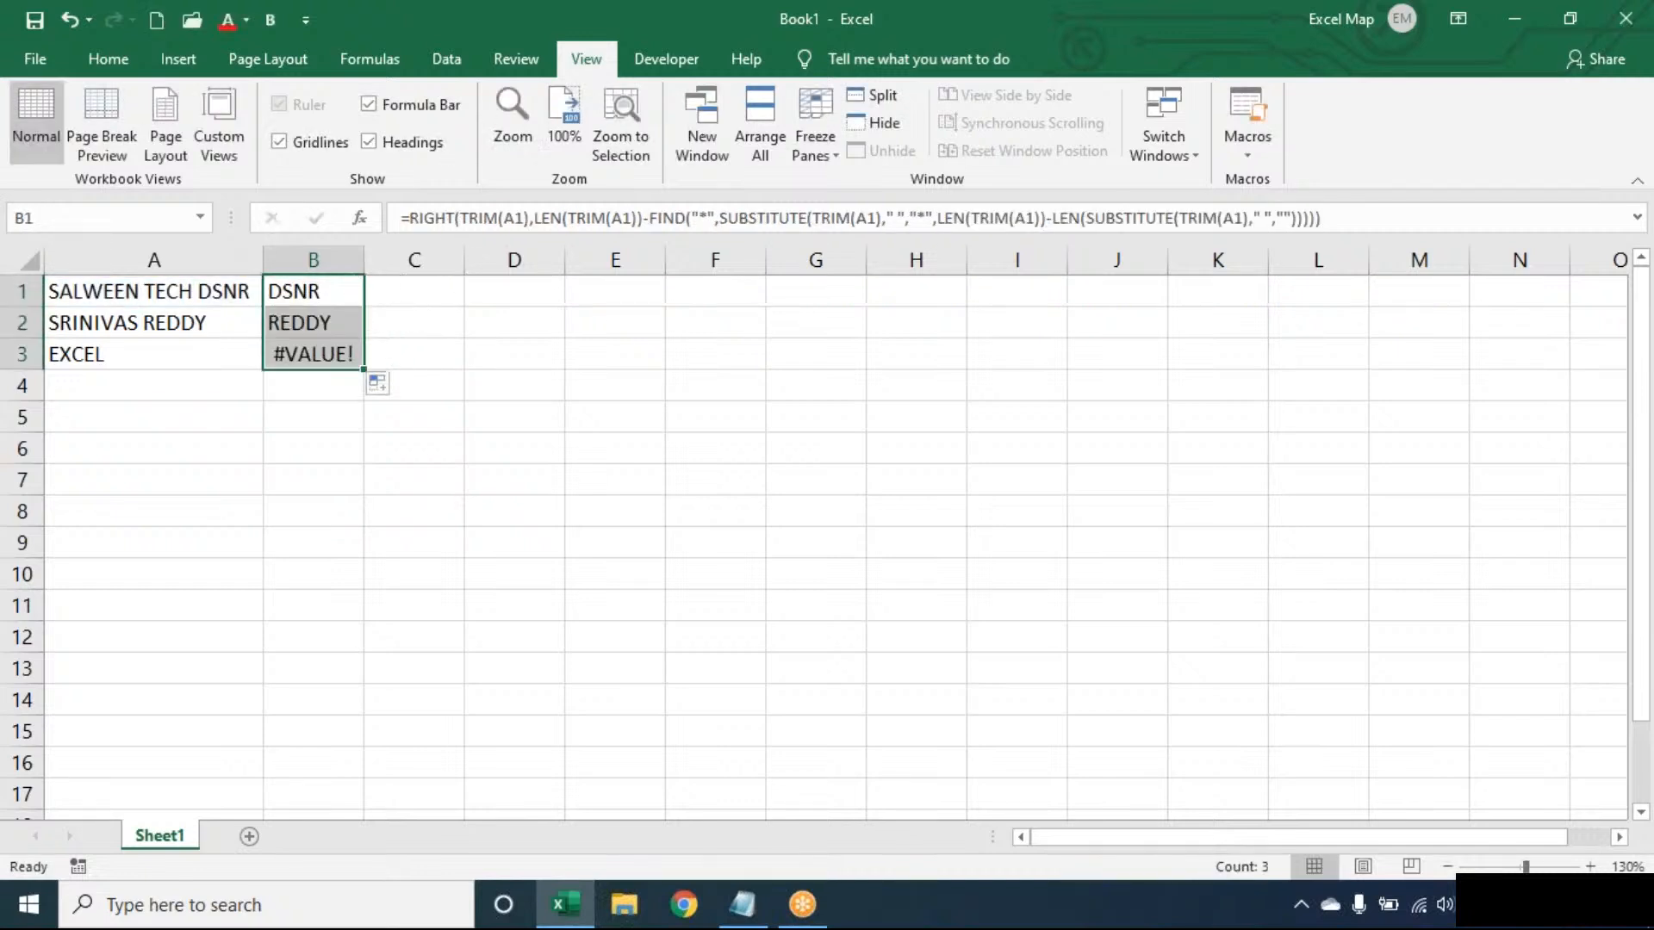
- Wrap the RIGHT formula in B1 in IFERROR with TRIM(A1) as the error value, and fill it down to B3
{"action": "double_click", "coordinate": [299, 286]}
{"action": "left_click", "coordinate": [282, 291]}
{"action": "type", "text": "IFERROR("}
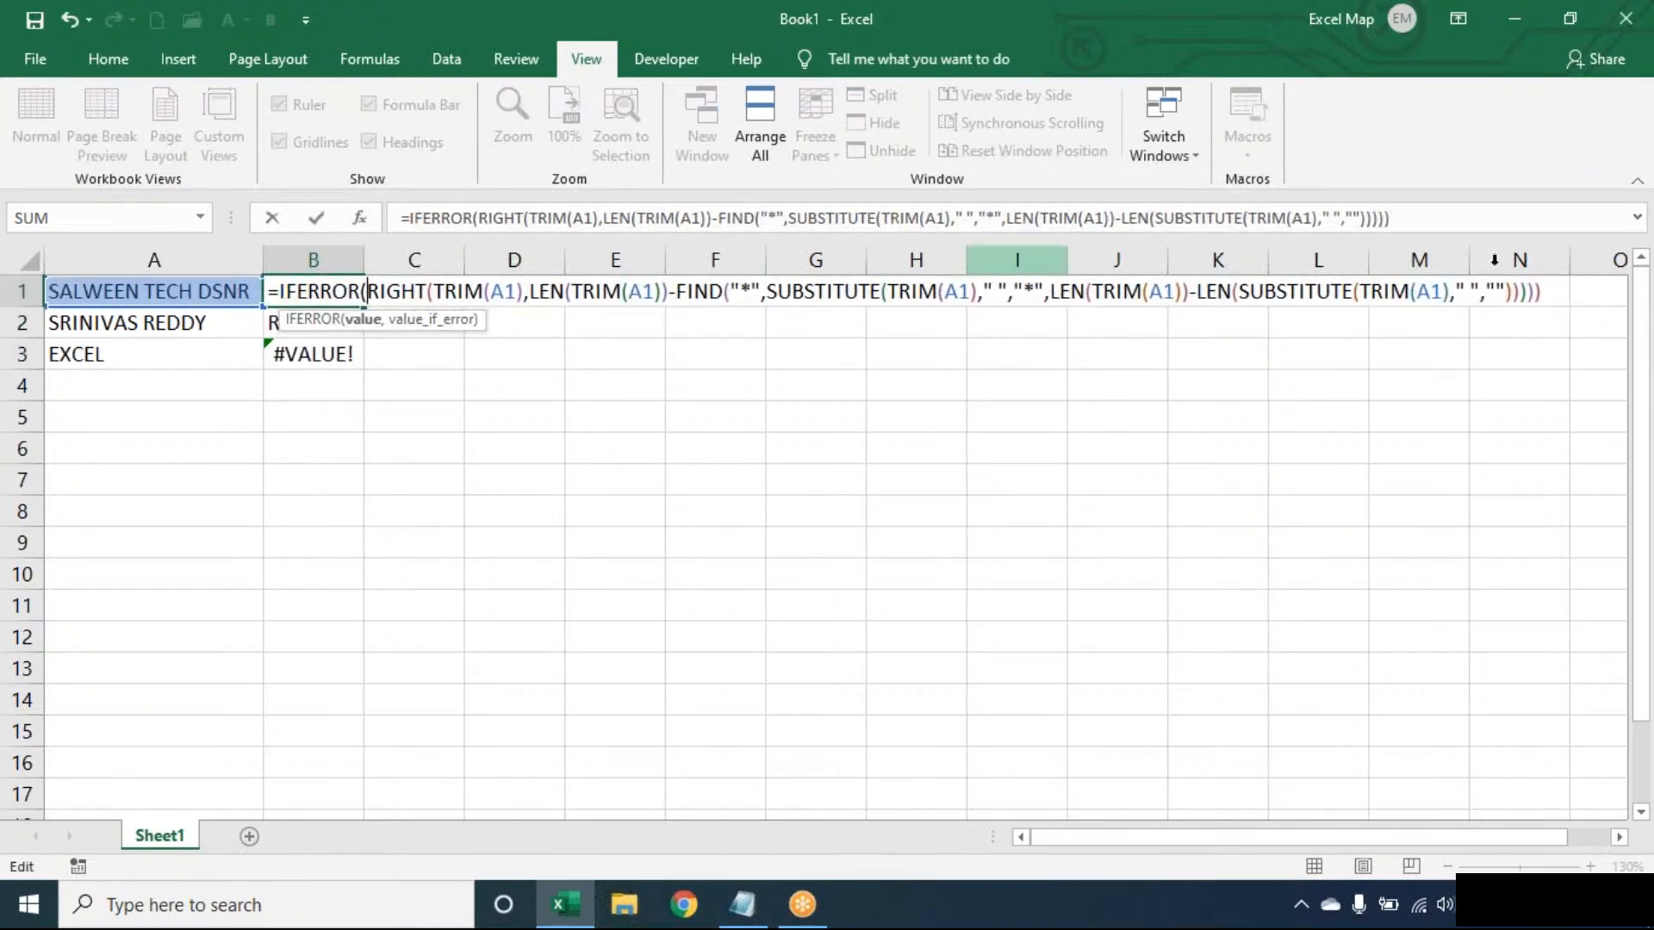
{"action": "left_click", "coordinate": [1557, 291]}
{"action": "type", "text": ","}
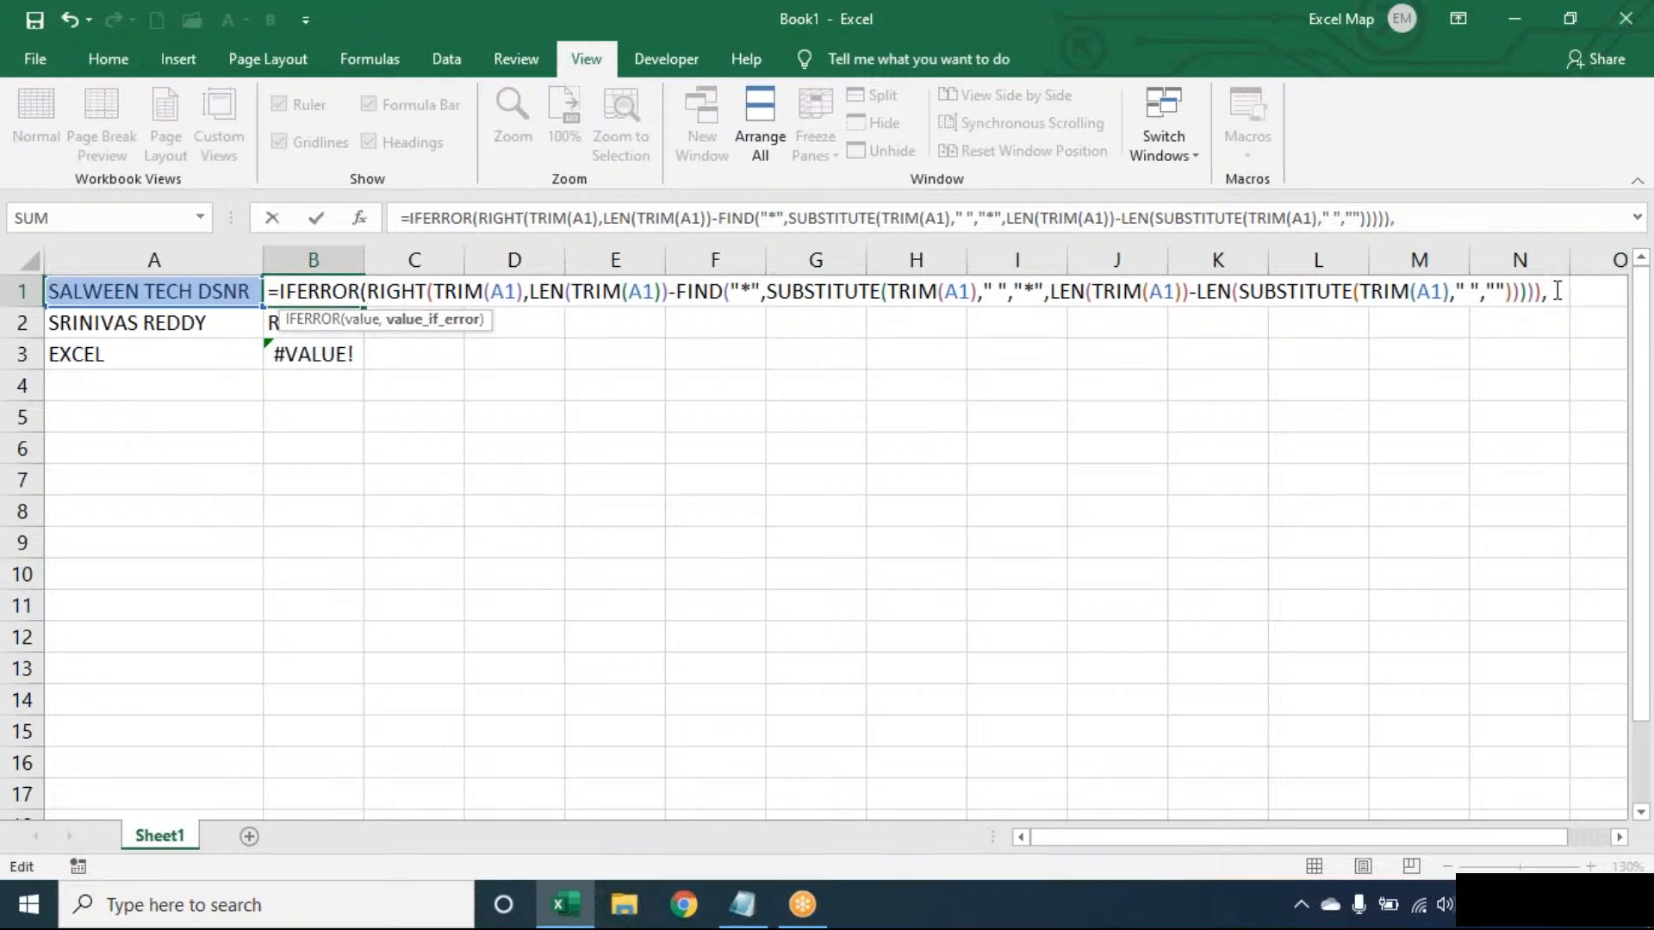
{"action": "type", "text": "TRIM(A1))"}
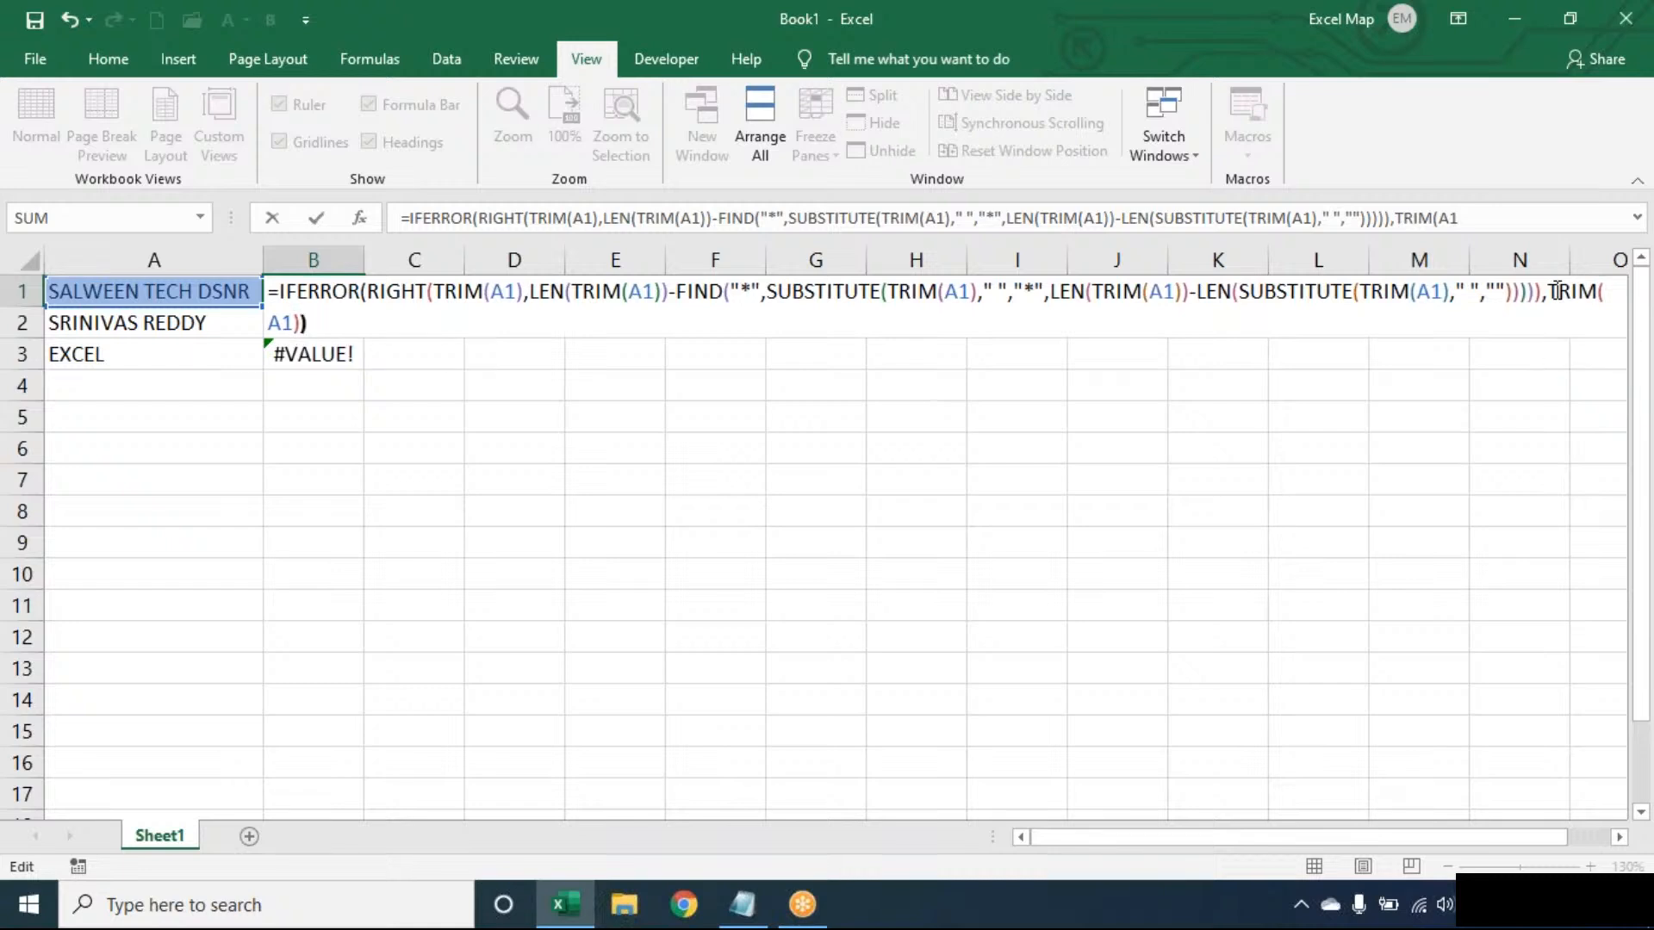
{"action": "key", "text": "Return"}
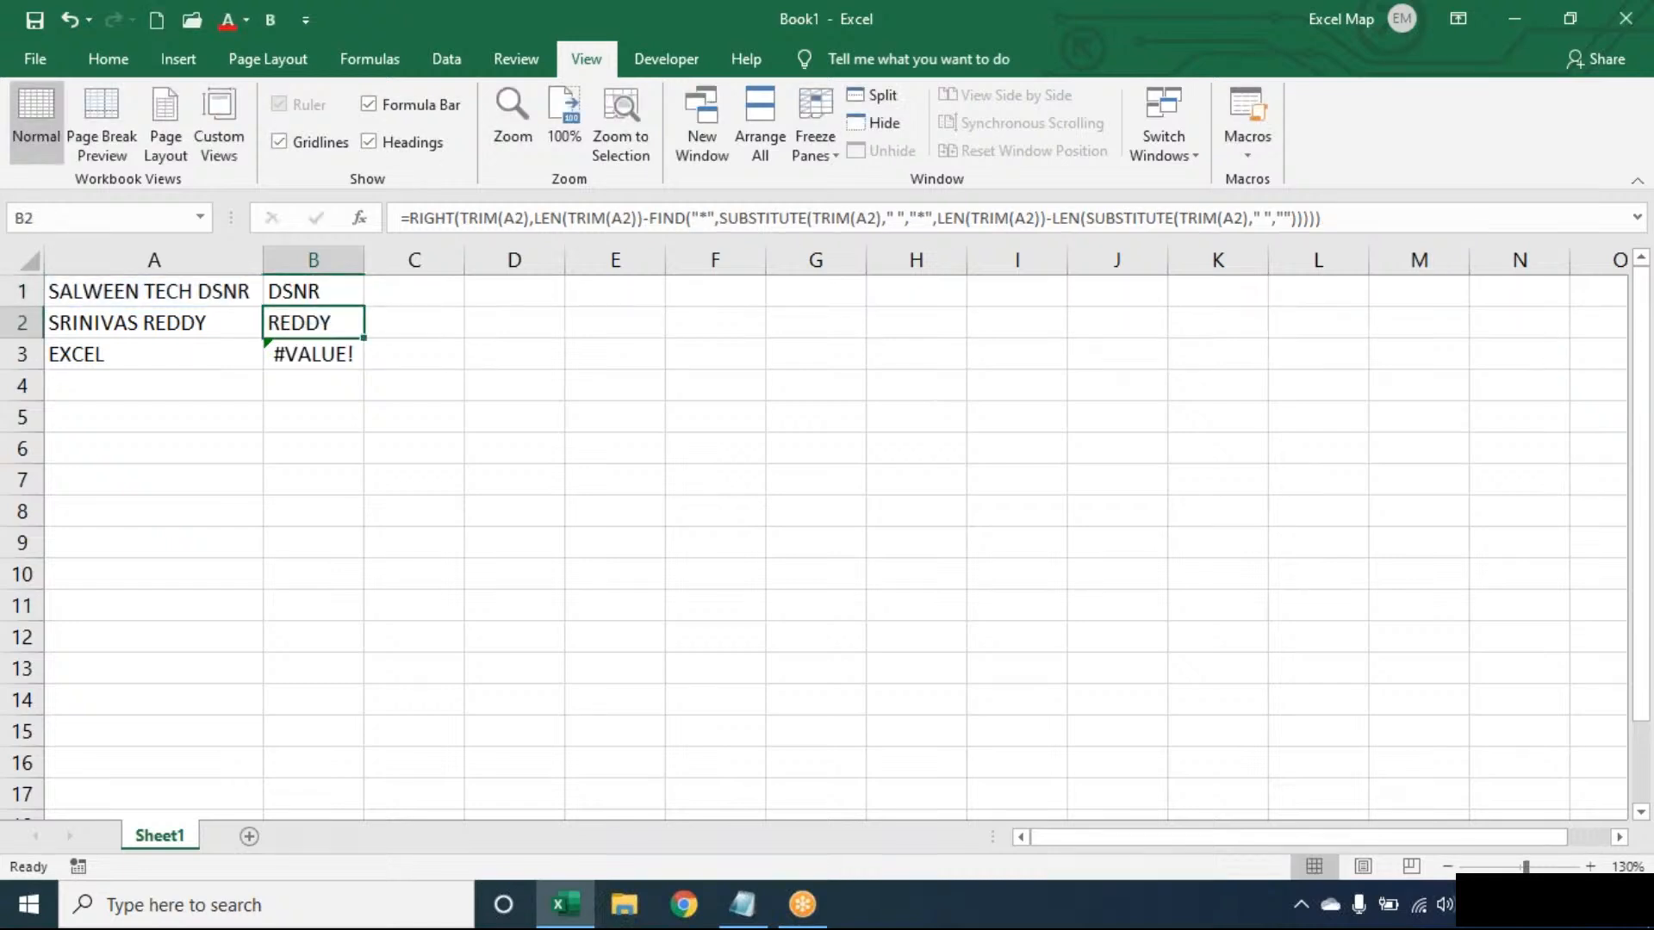
{"action": "left_click", "coordinate": [353, 296]}
{"action": "double_click", "coordinate": [363, 306]}
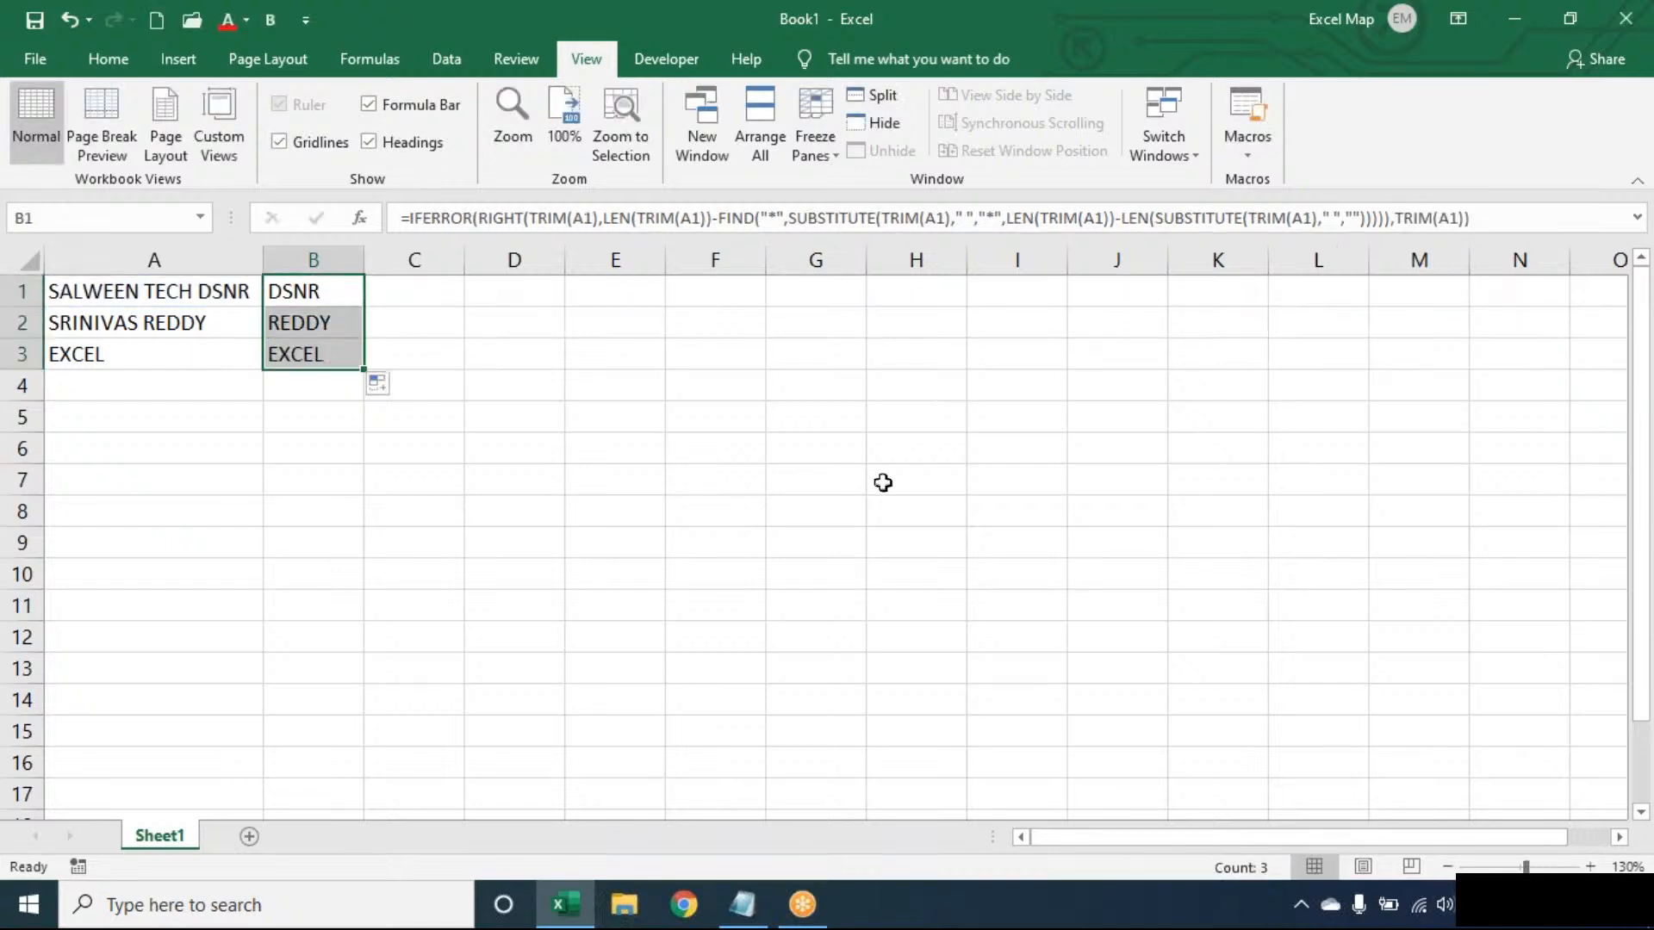
- Examine the complete nested IFERROR formula in B1 without changing it
{"action": "left_click", "coordinate": [1590, 866]}
{"action": "left_click", "coordinate": [1590, 866]}
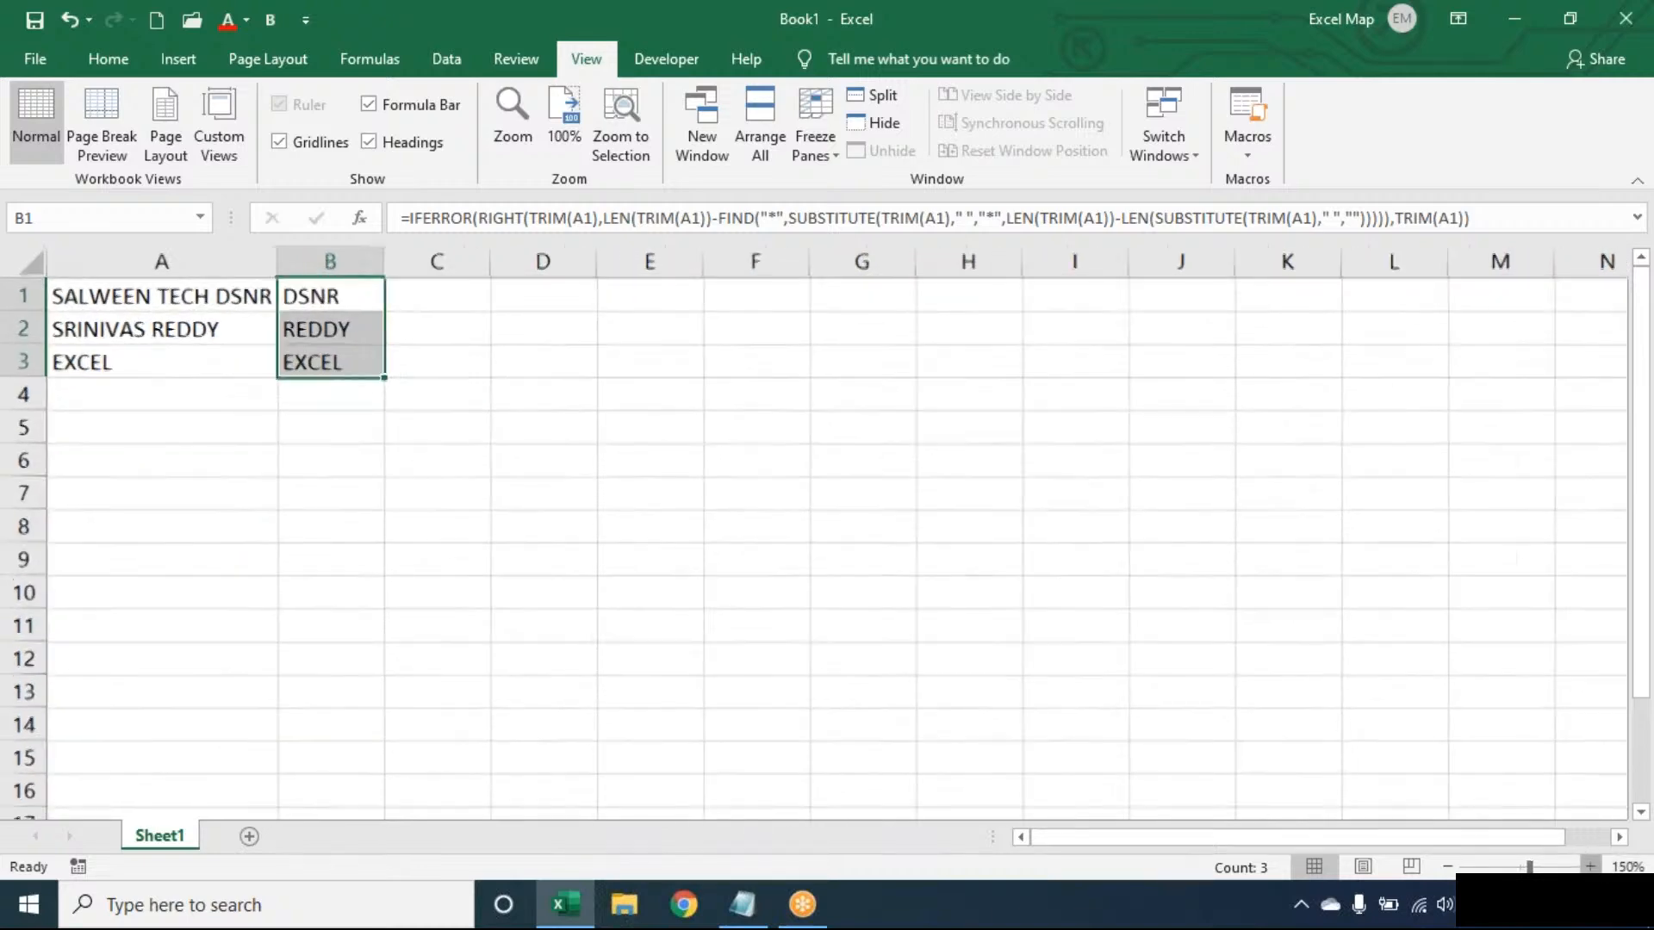
{"action": "left_click", "coordinate": [1590, 866]}
{"action": "double_click", "coordinate": [354, 299]}
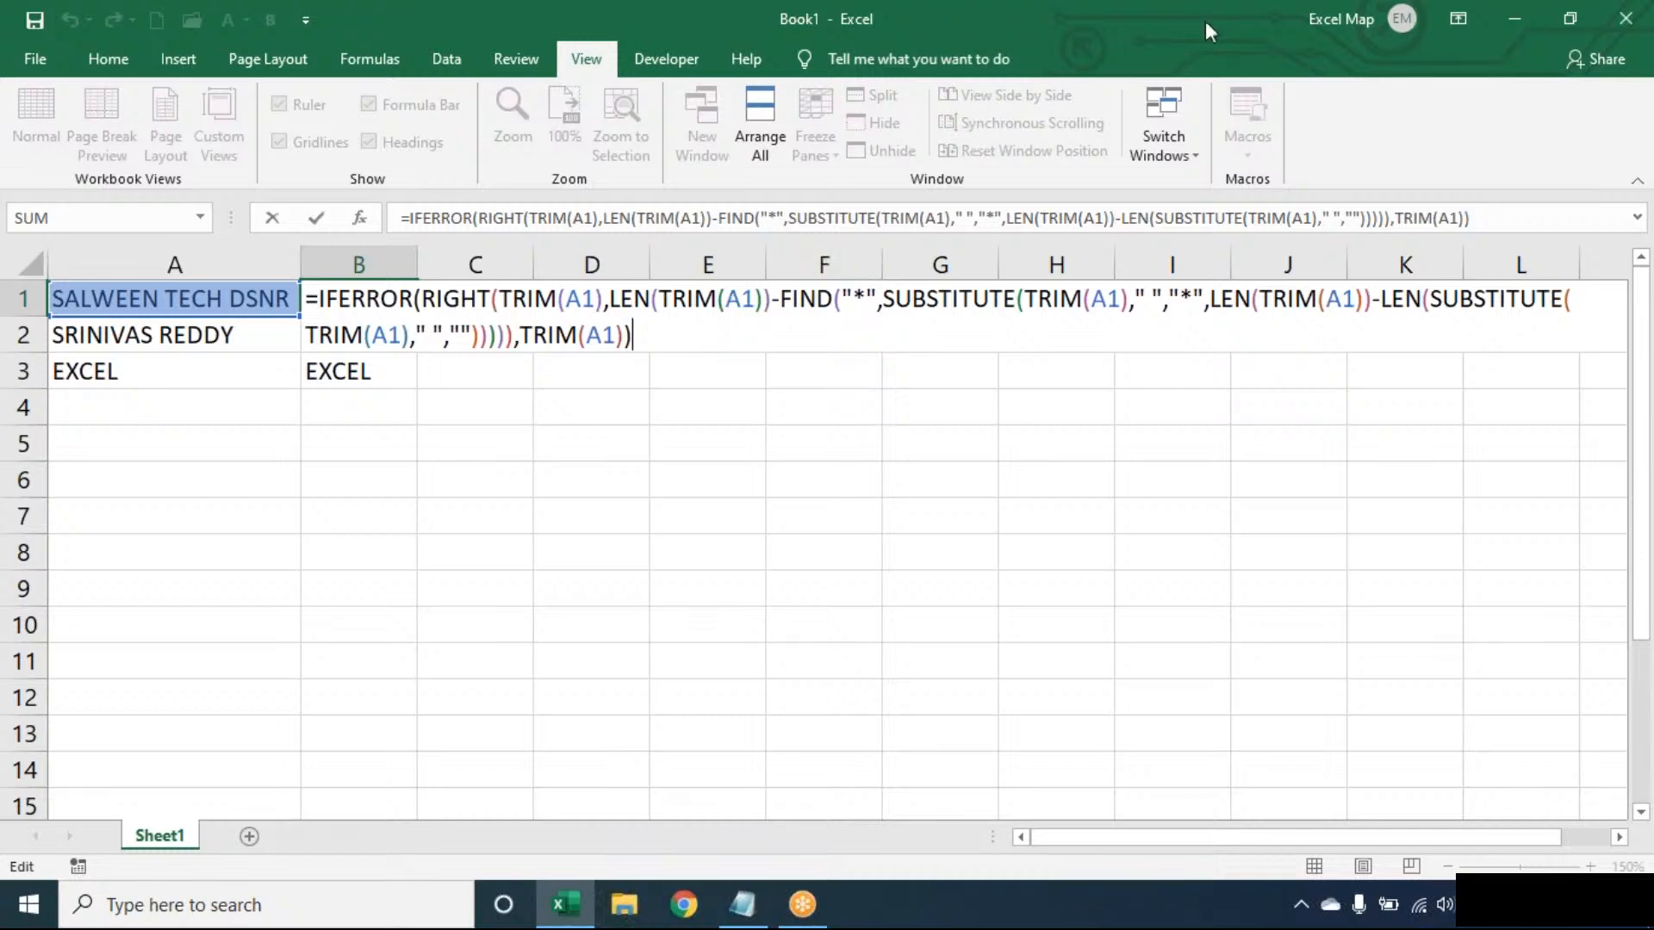
{"action": "left_click", "coordinate": [1159, 43]}
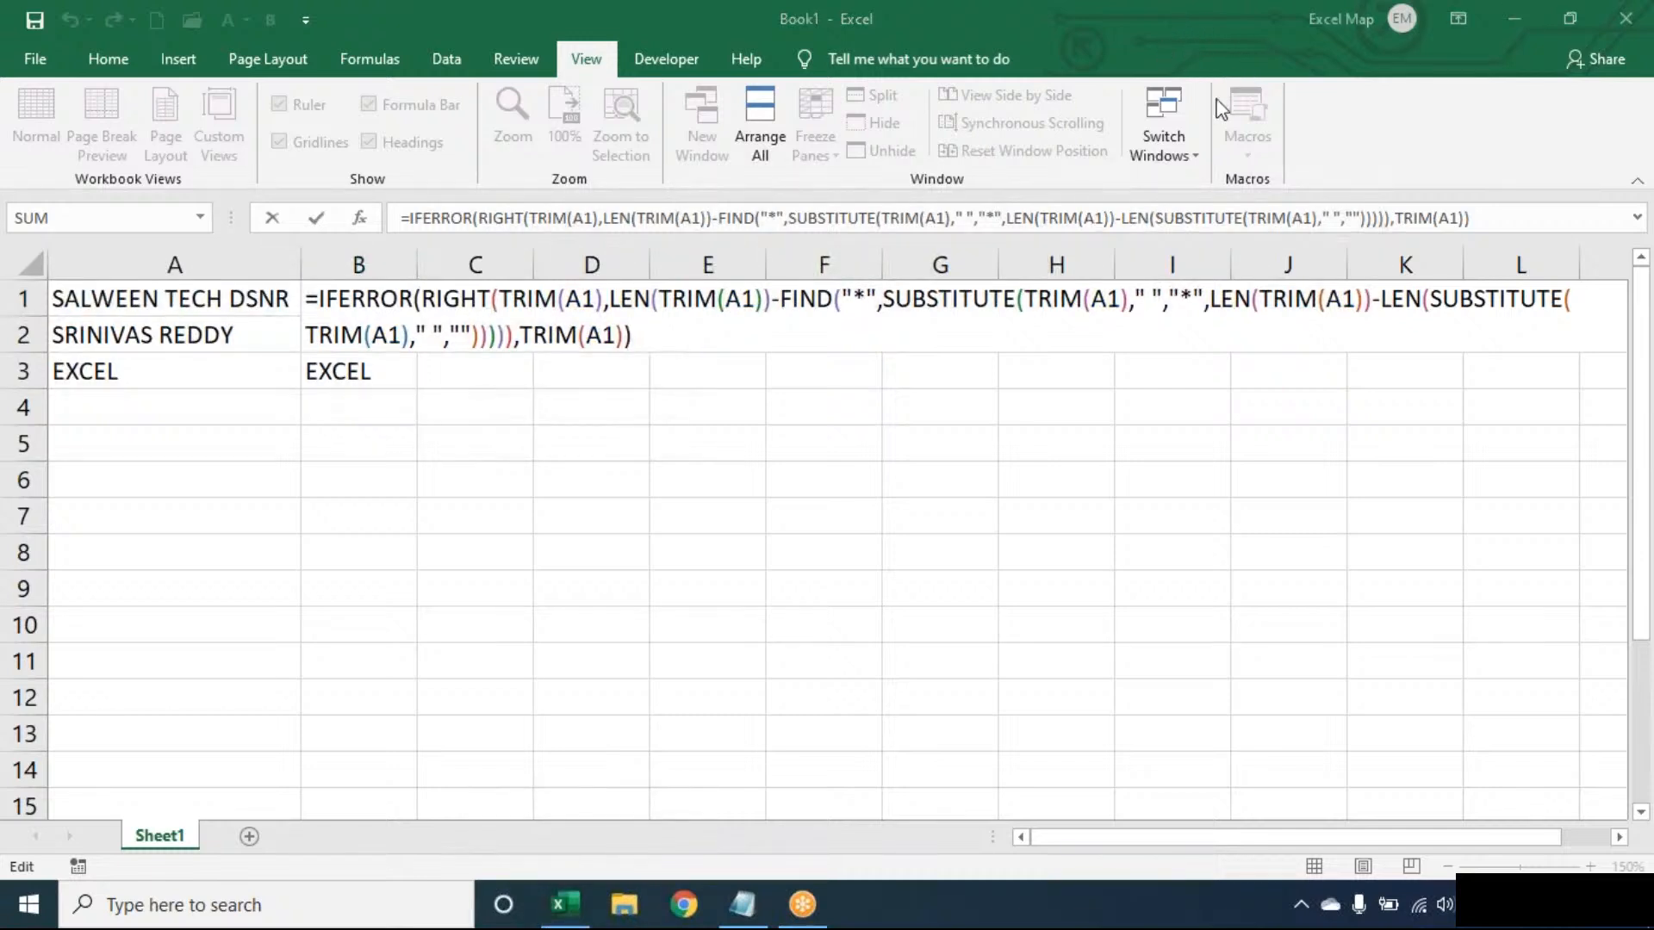
{"action": "left_click", "coordinate": [732, 350]}
{"action": "key", "text": "Return"}
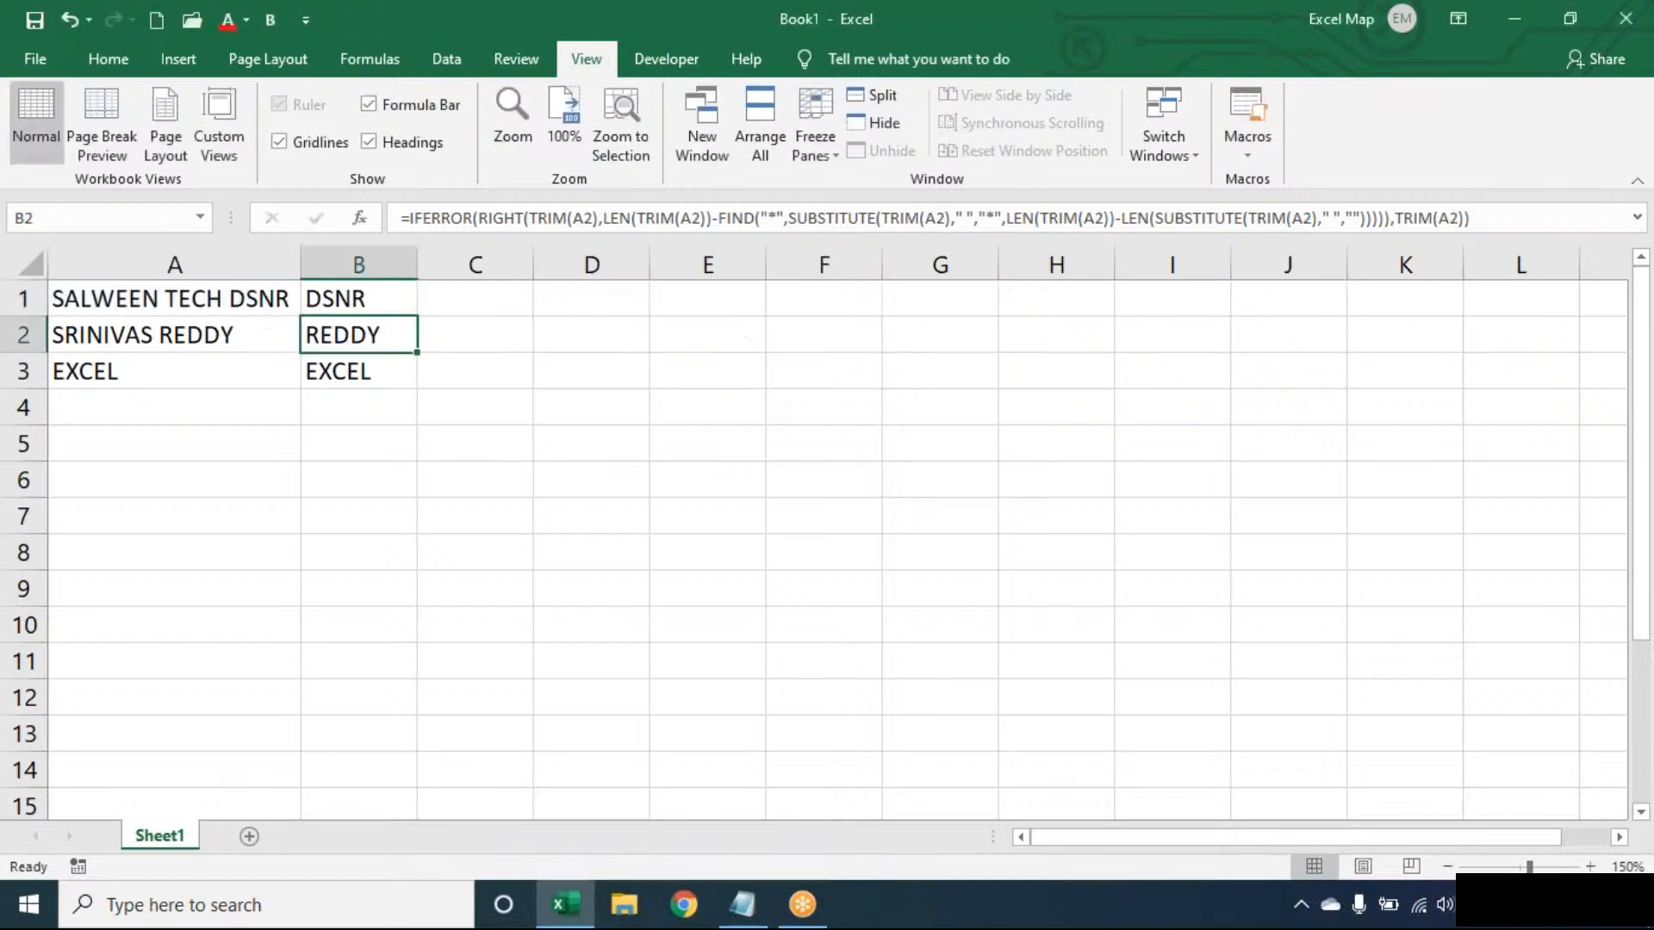
{"action": "key", "text": "Up"}
{"action": "double_click", "coordinate": [381, 299]}
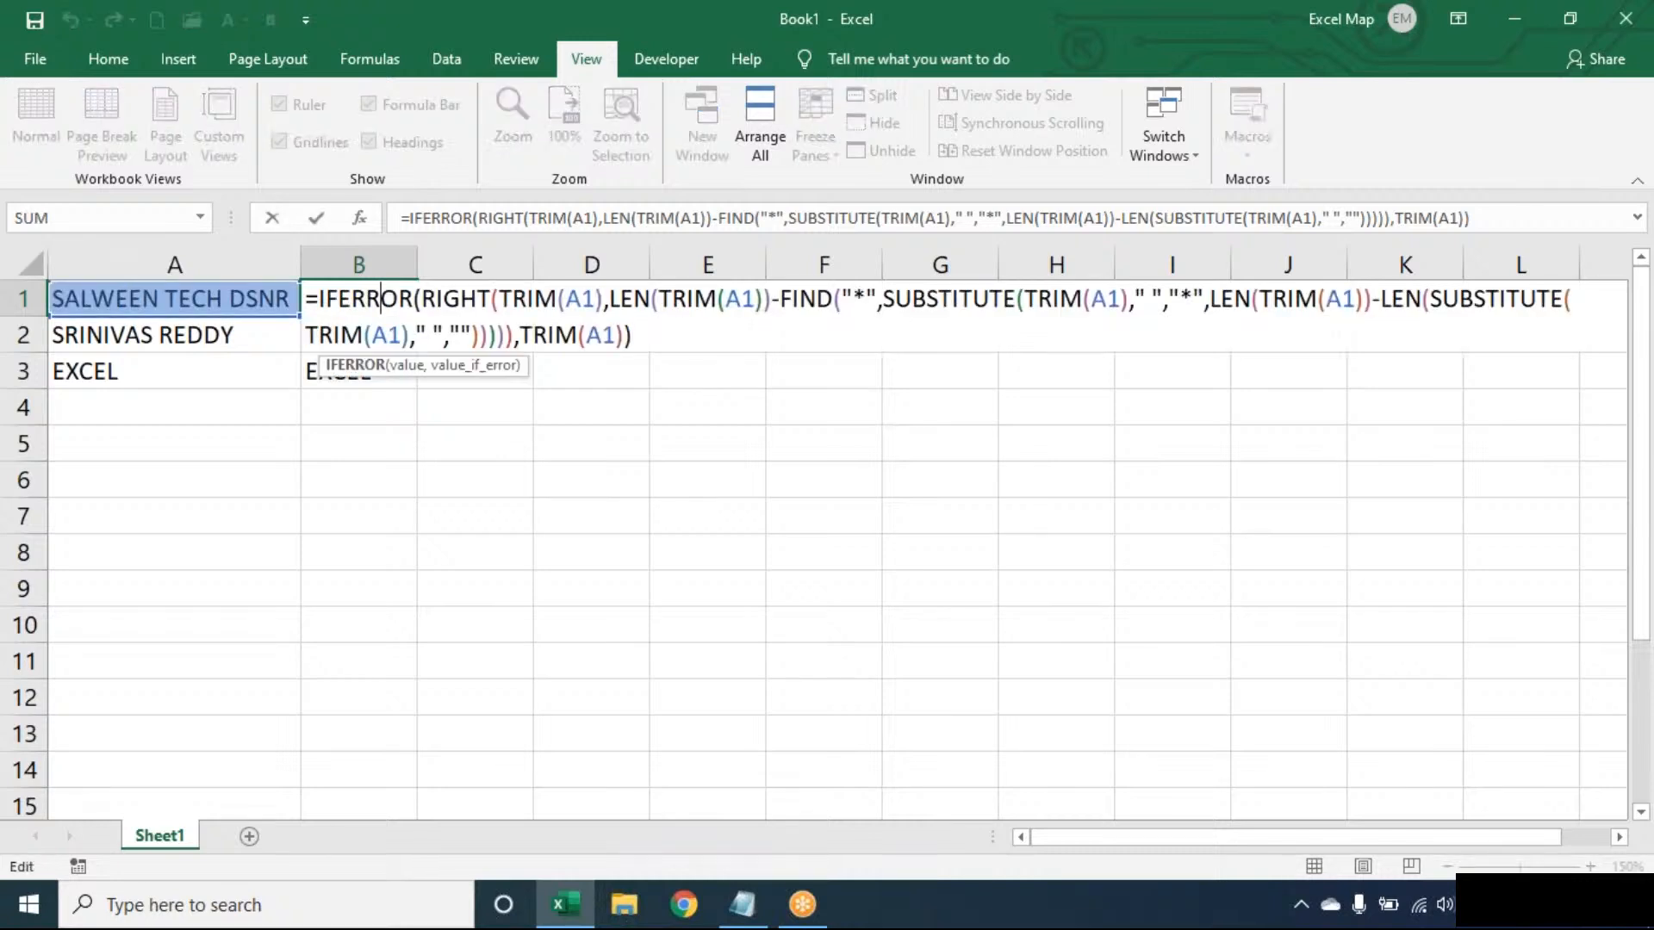
{"action": "key", "text": "Escape"}
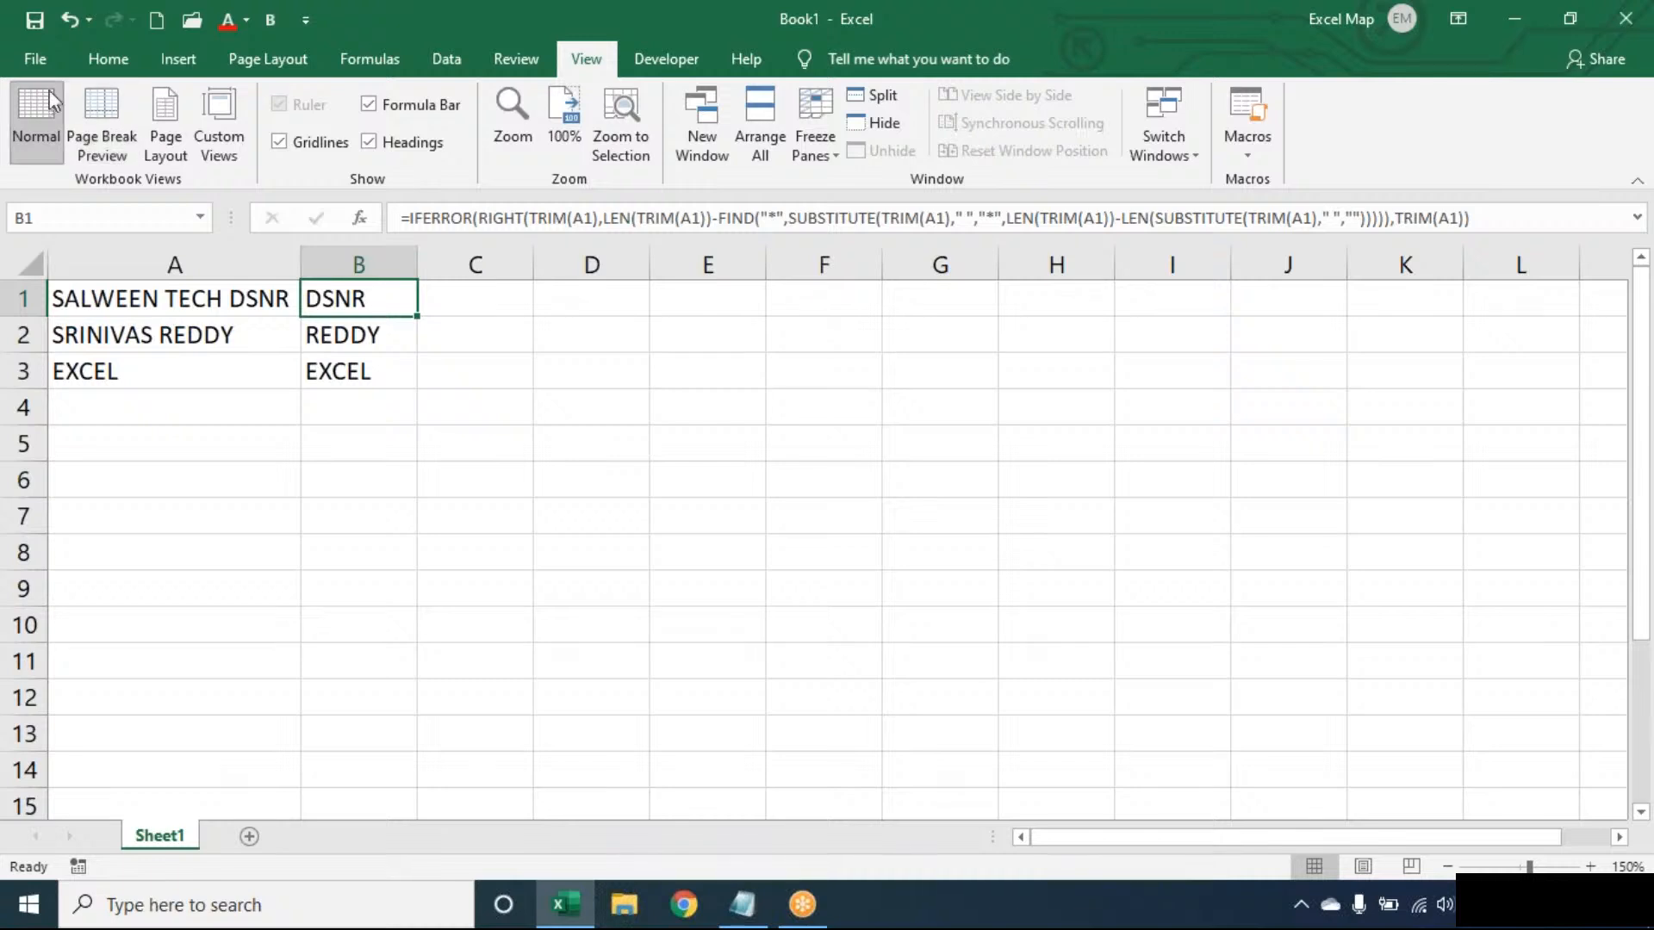
- Open the SALES REPORT workbook
{"action": "left_click", "coordinate": [39, 45]}
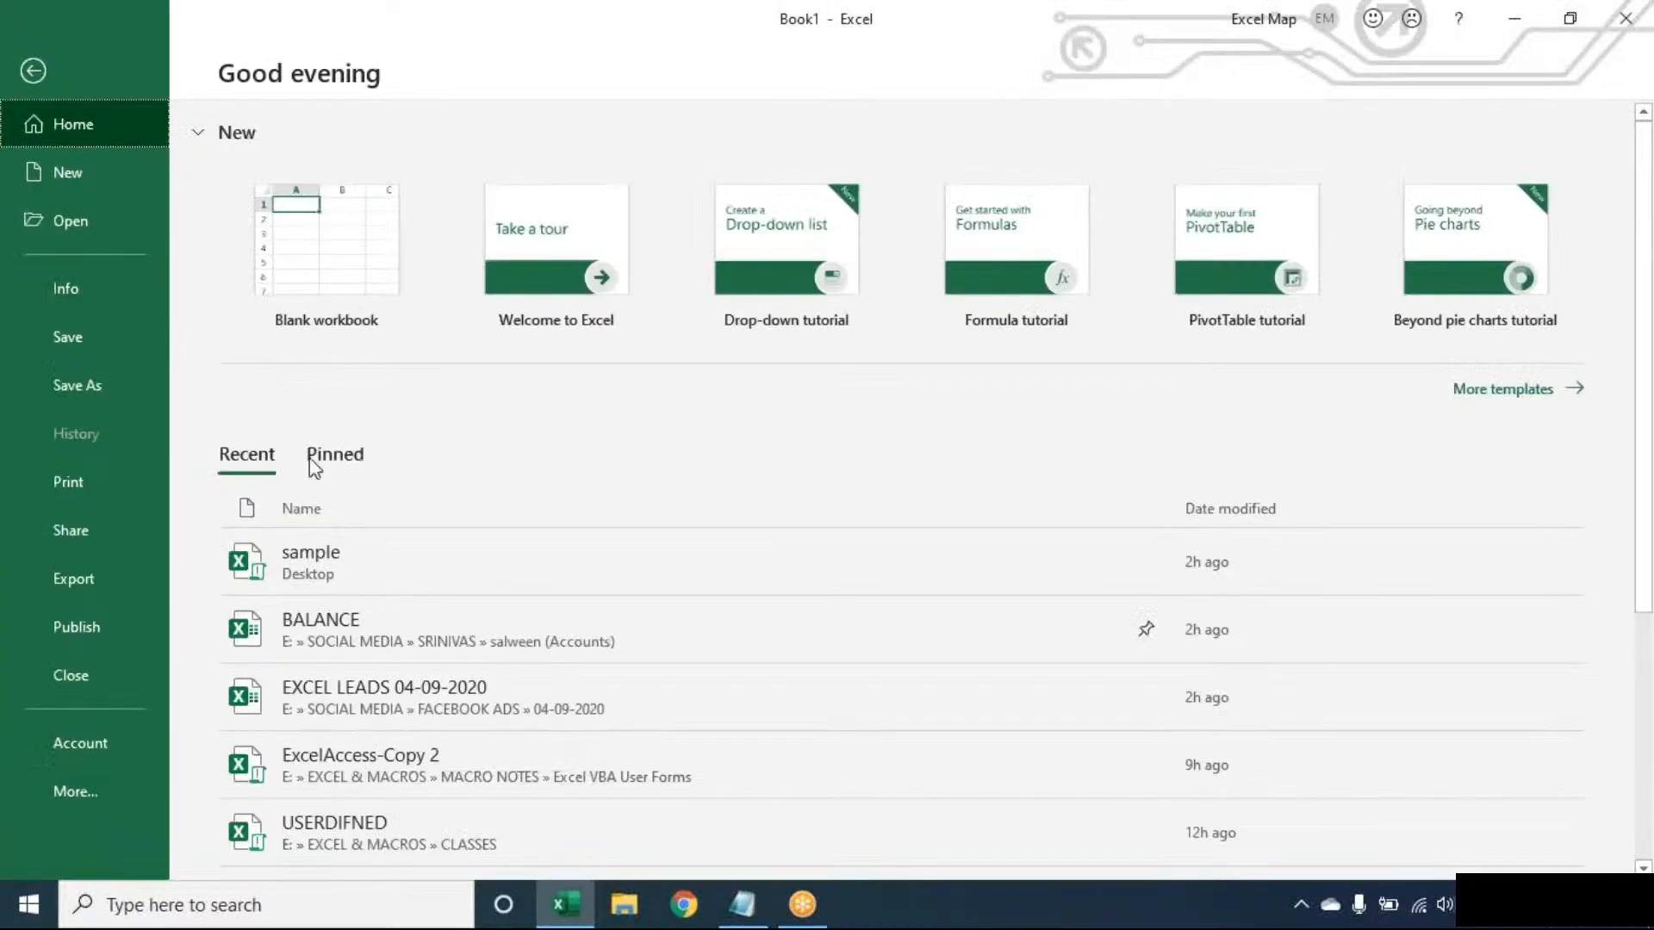
{"action": "left_click", "coordinate": [106, 233]}
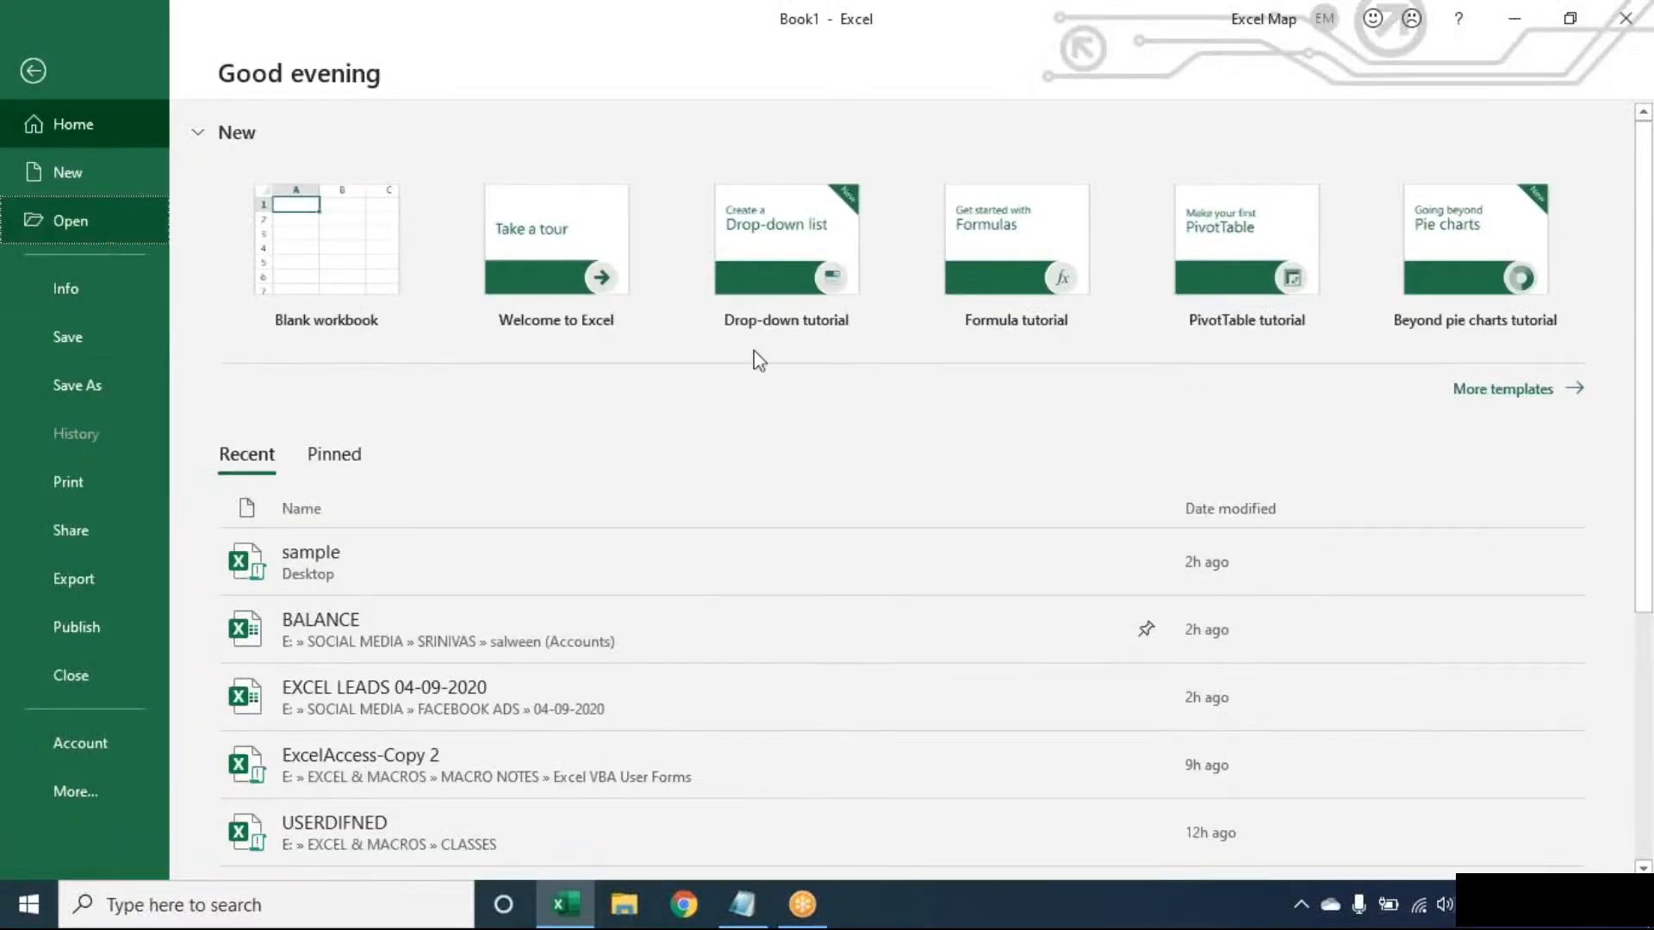
{"action": "left_click_drag", "start_coordinate": [1567, 286], "coordinate": [1574, 465]}
{"action": "left_click", "coordinate": [1083, 410]}
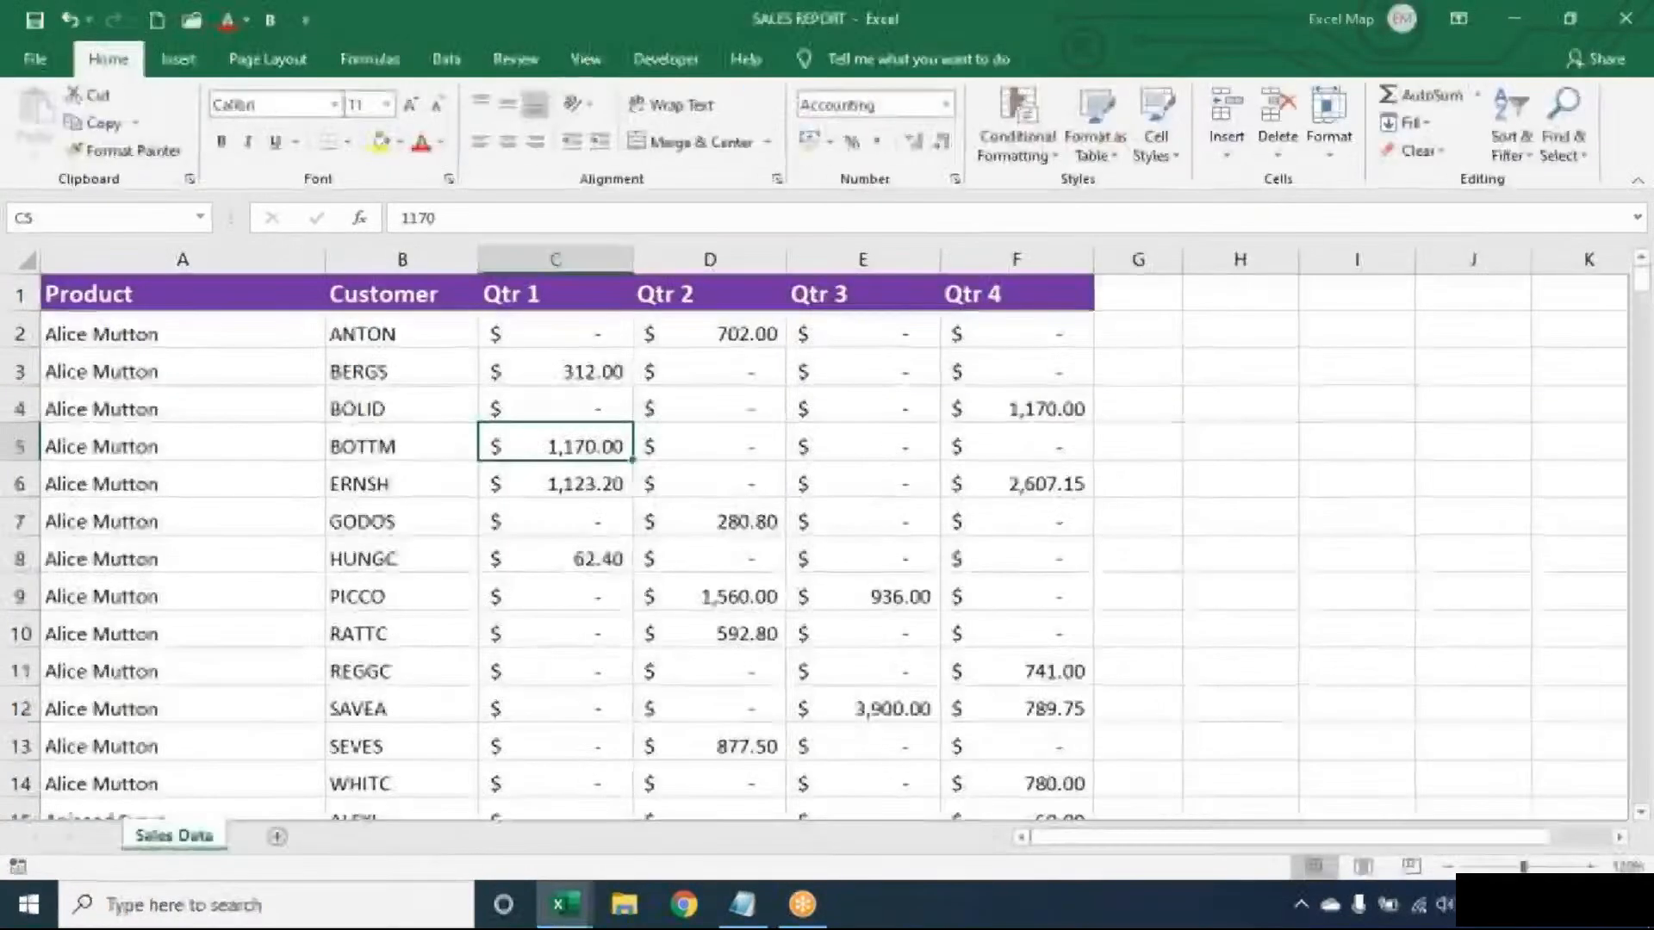
{"action": "left_click", "coordinate": [409, 450]}
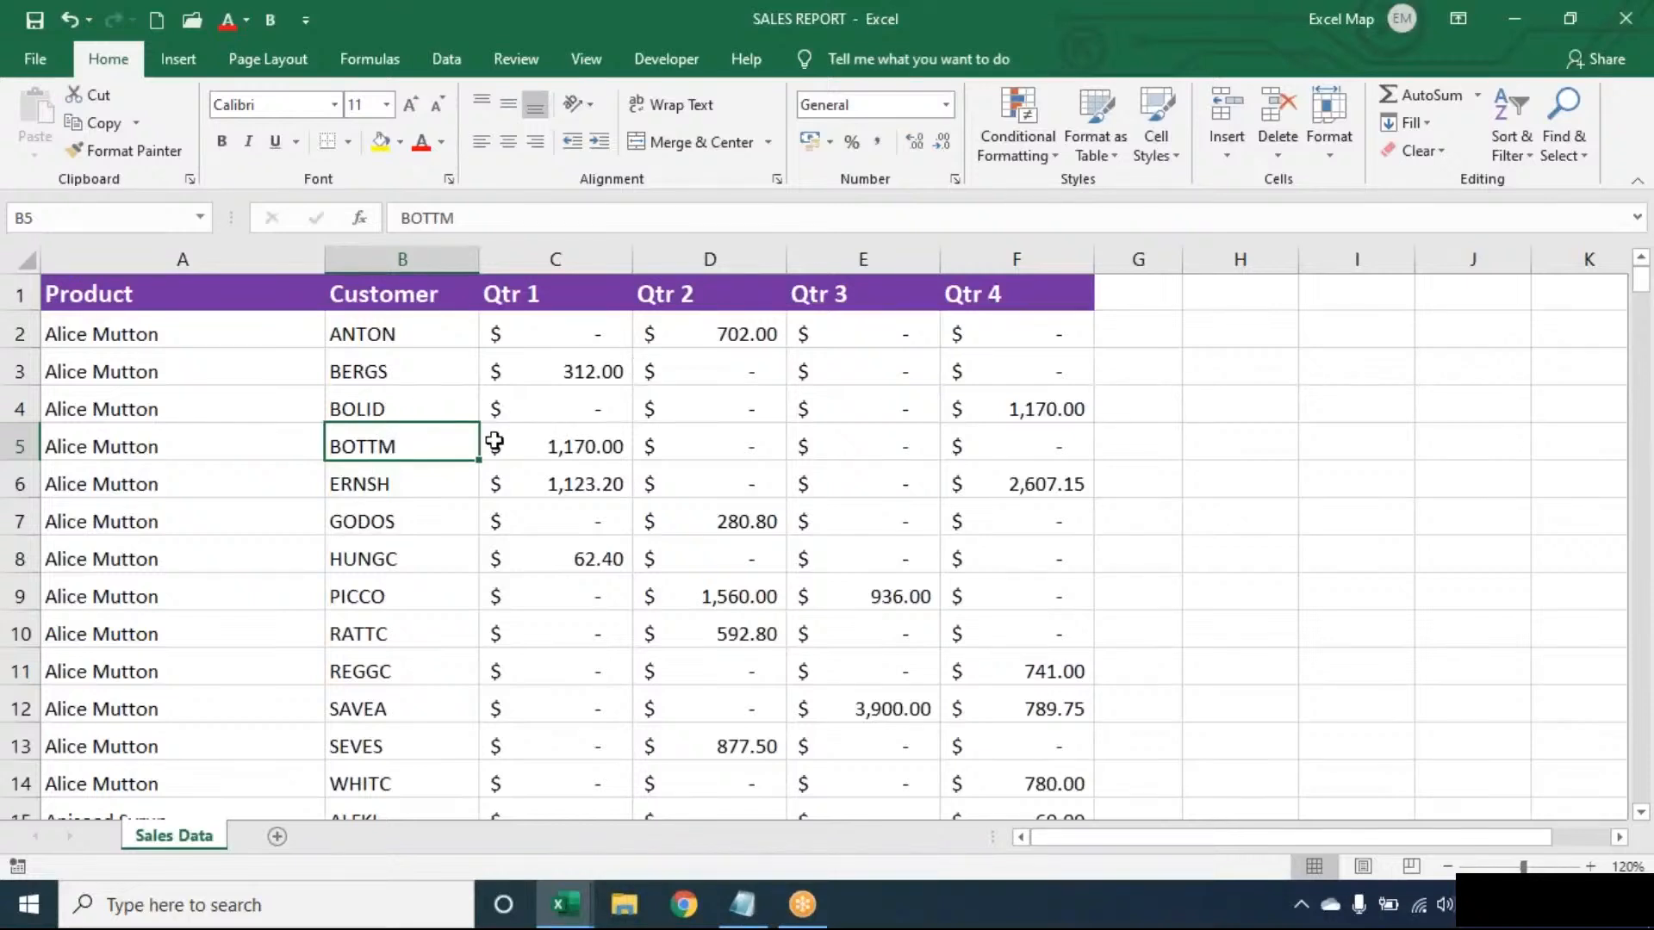
{"action": "key", "text": "ctrl+a"}
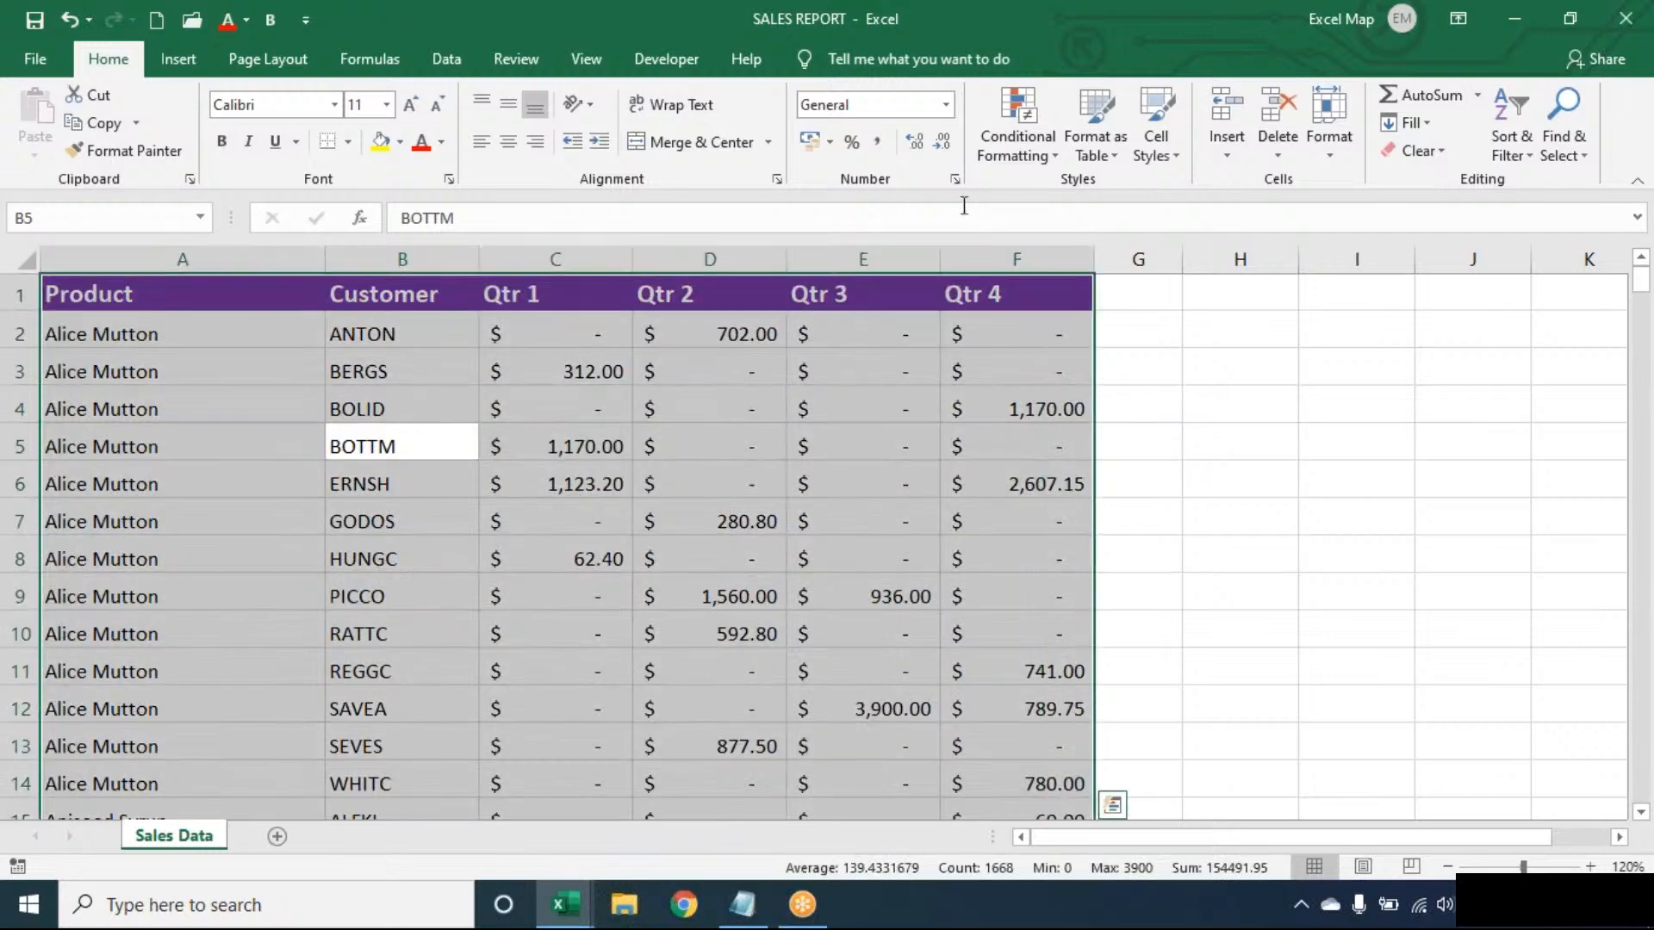
{"action": "left_click", "coordinate": [1017, 138]}
{"action": "mouse_move", "coordinate": [1041, 198]}
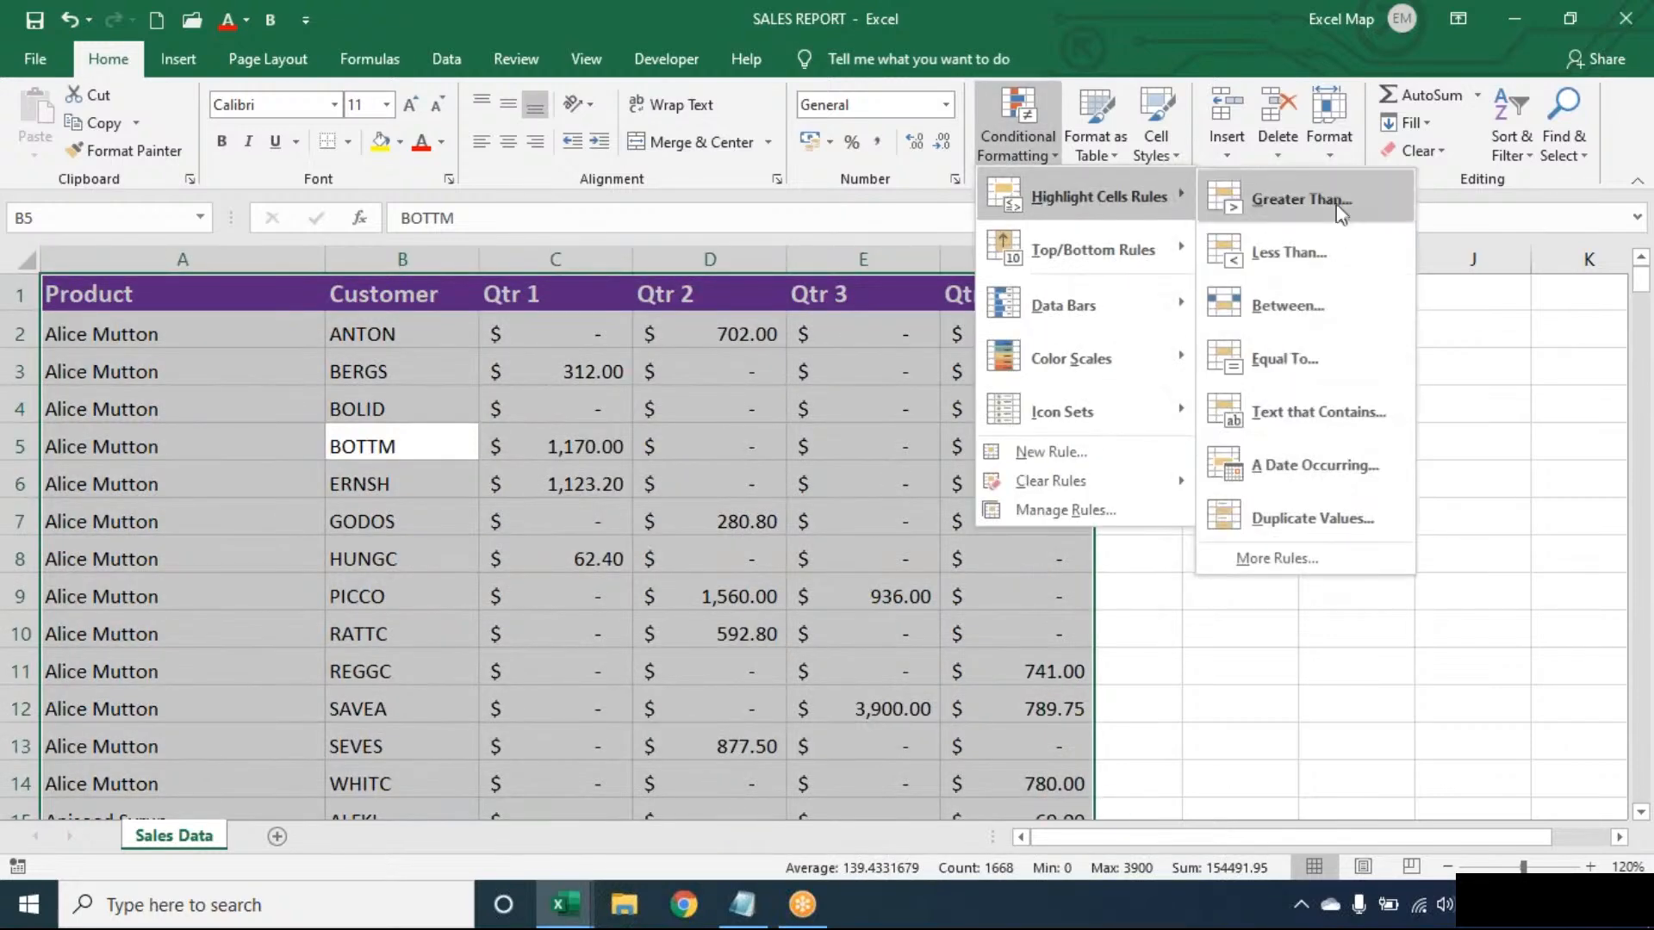
{"action": "left_click", "coordinate": [1309, 401]}
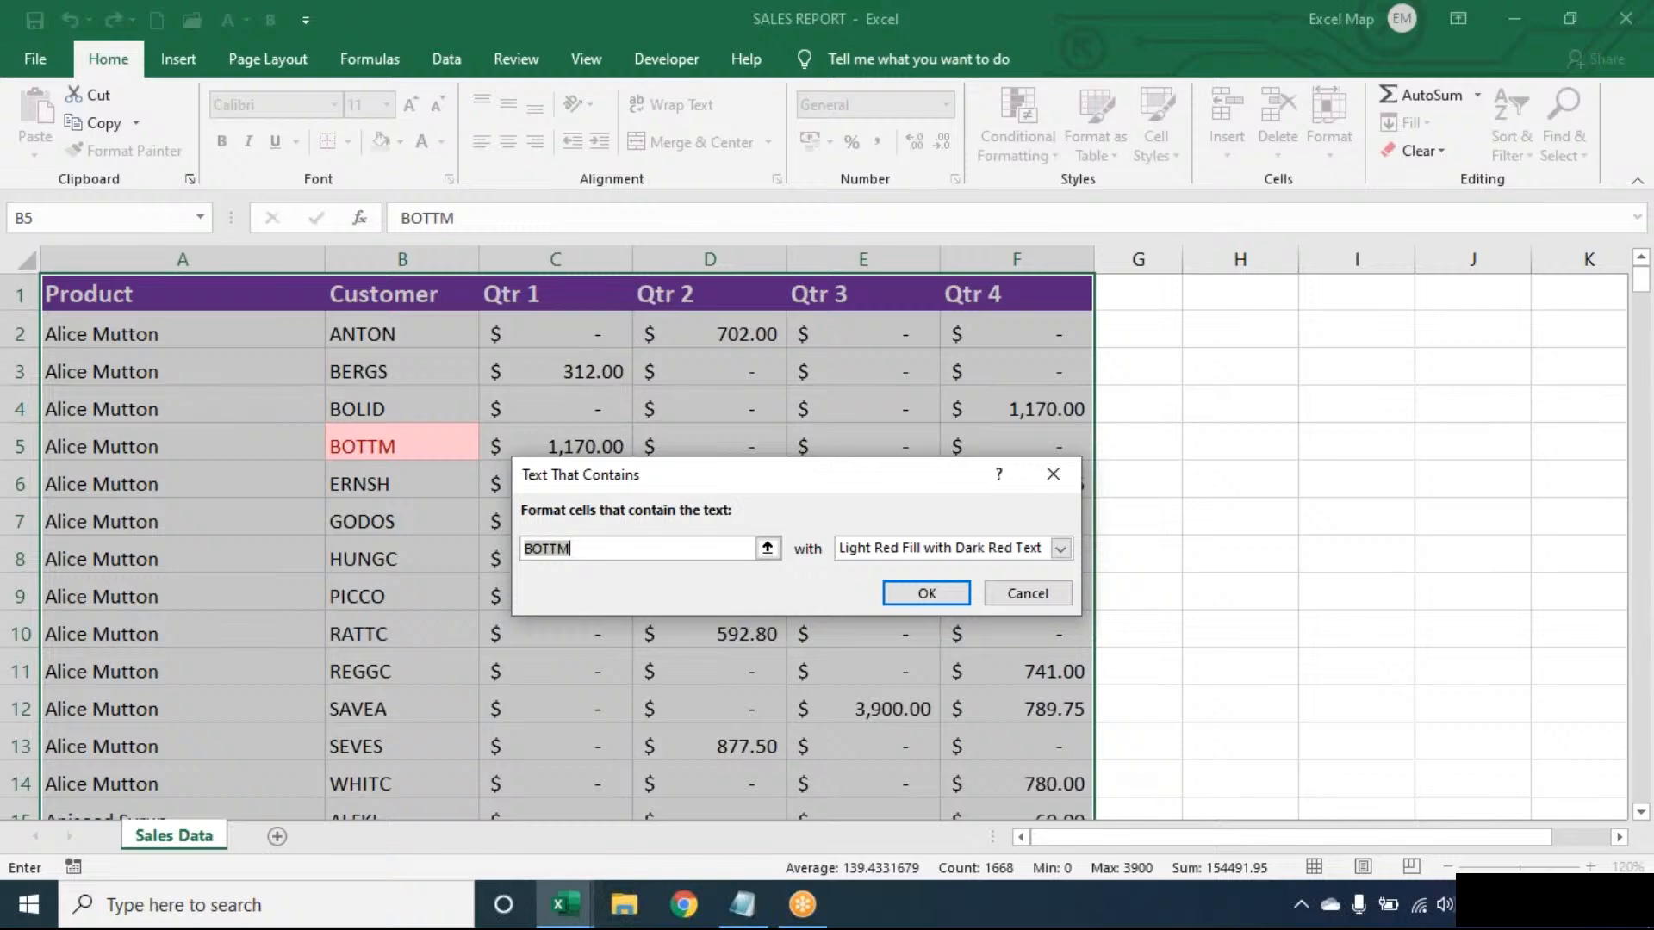
{"action": "key", "text": "Escape"}
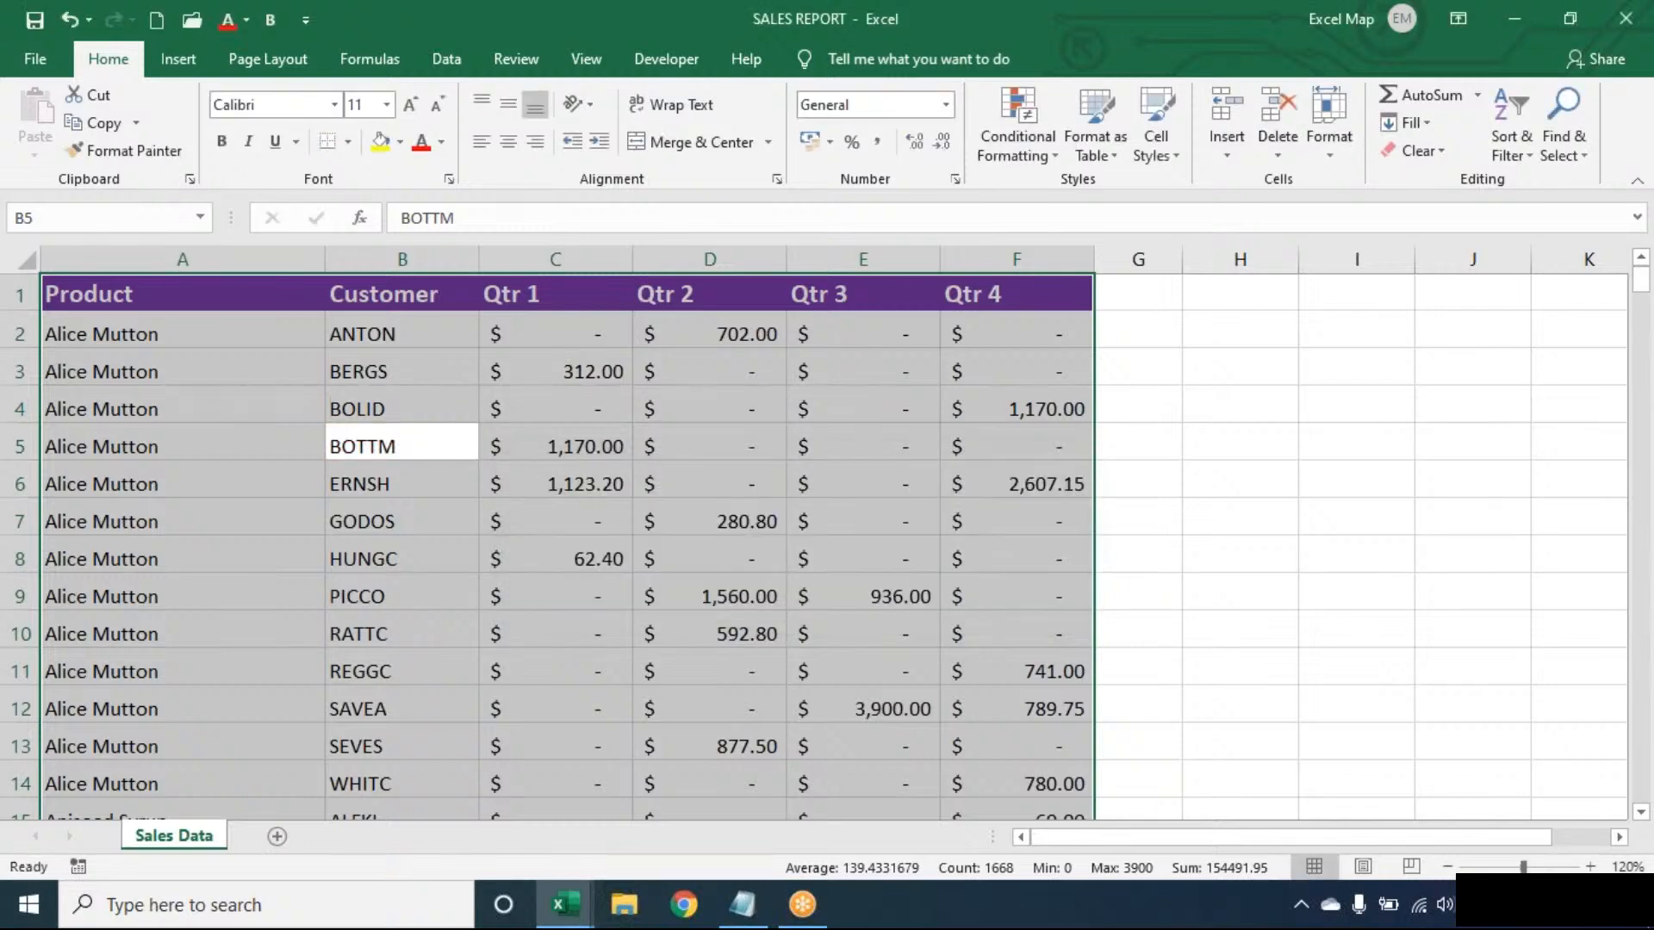
{"action": "left_click", "coordinate": [19, 445]}
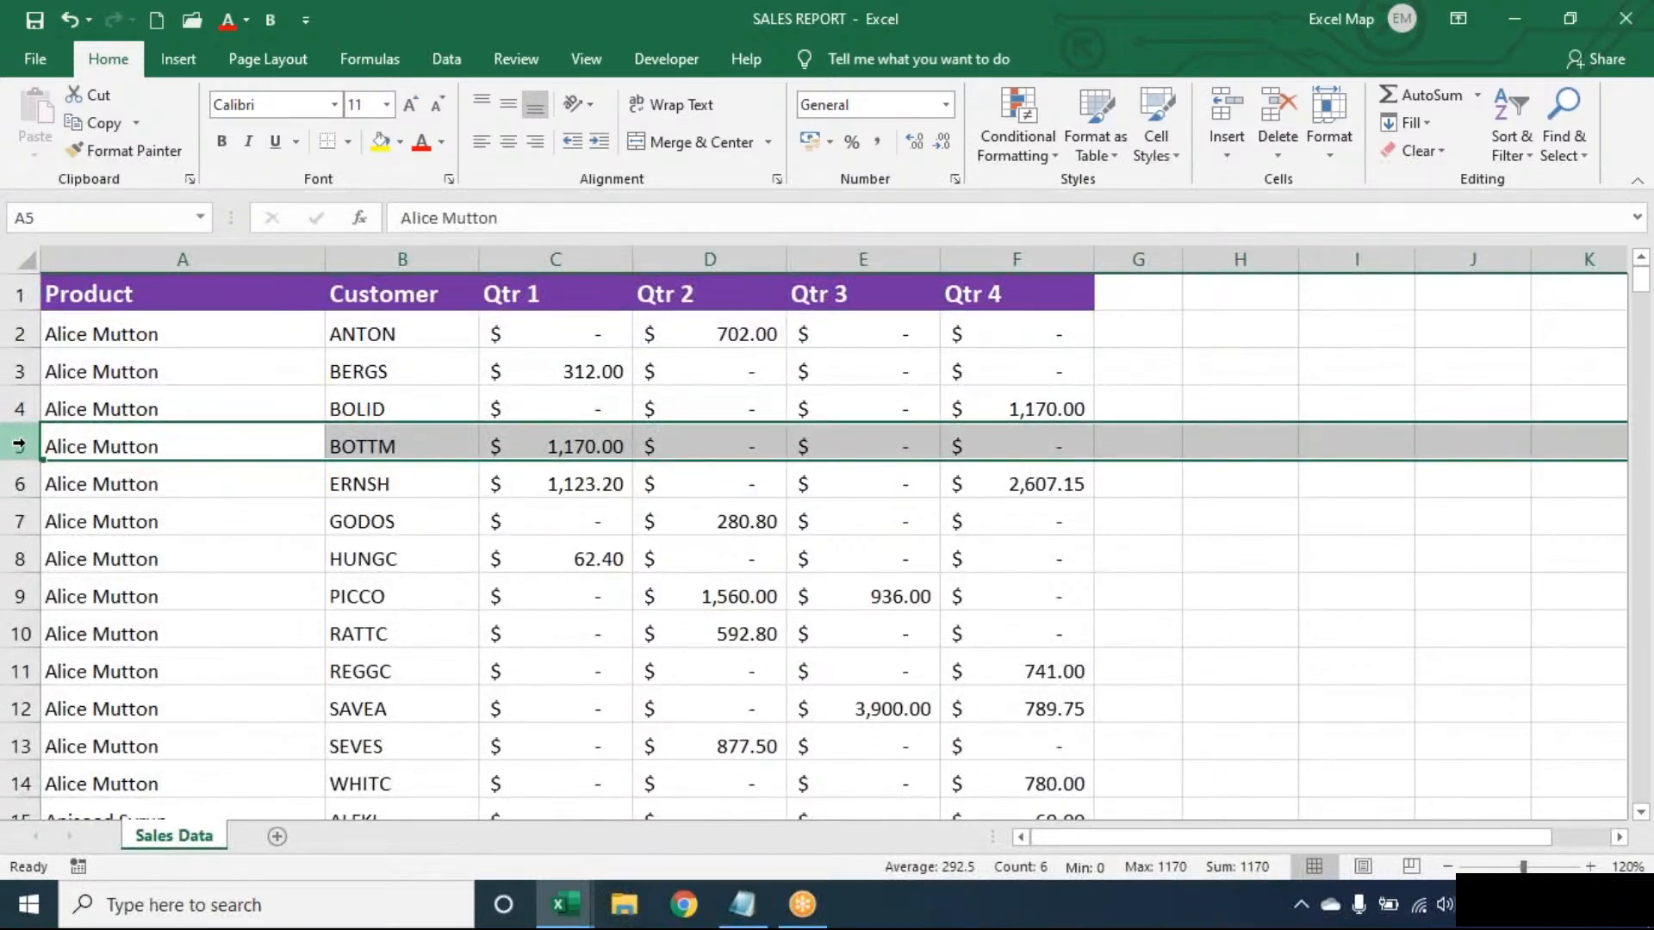
- With only cell B5 selected, define a new formula-based conditional formatting rule using =$B5="BOTTM"
{"action": "left_click", "coordinate": [436, 445]}
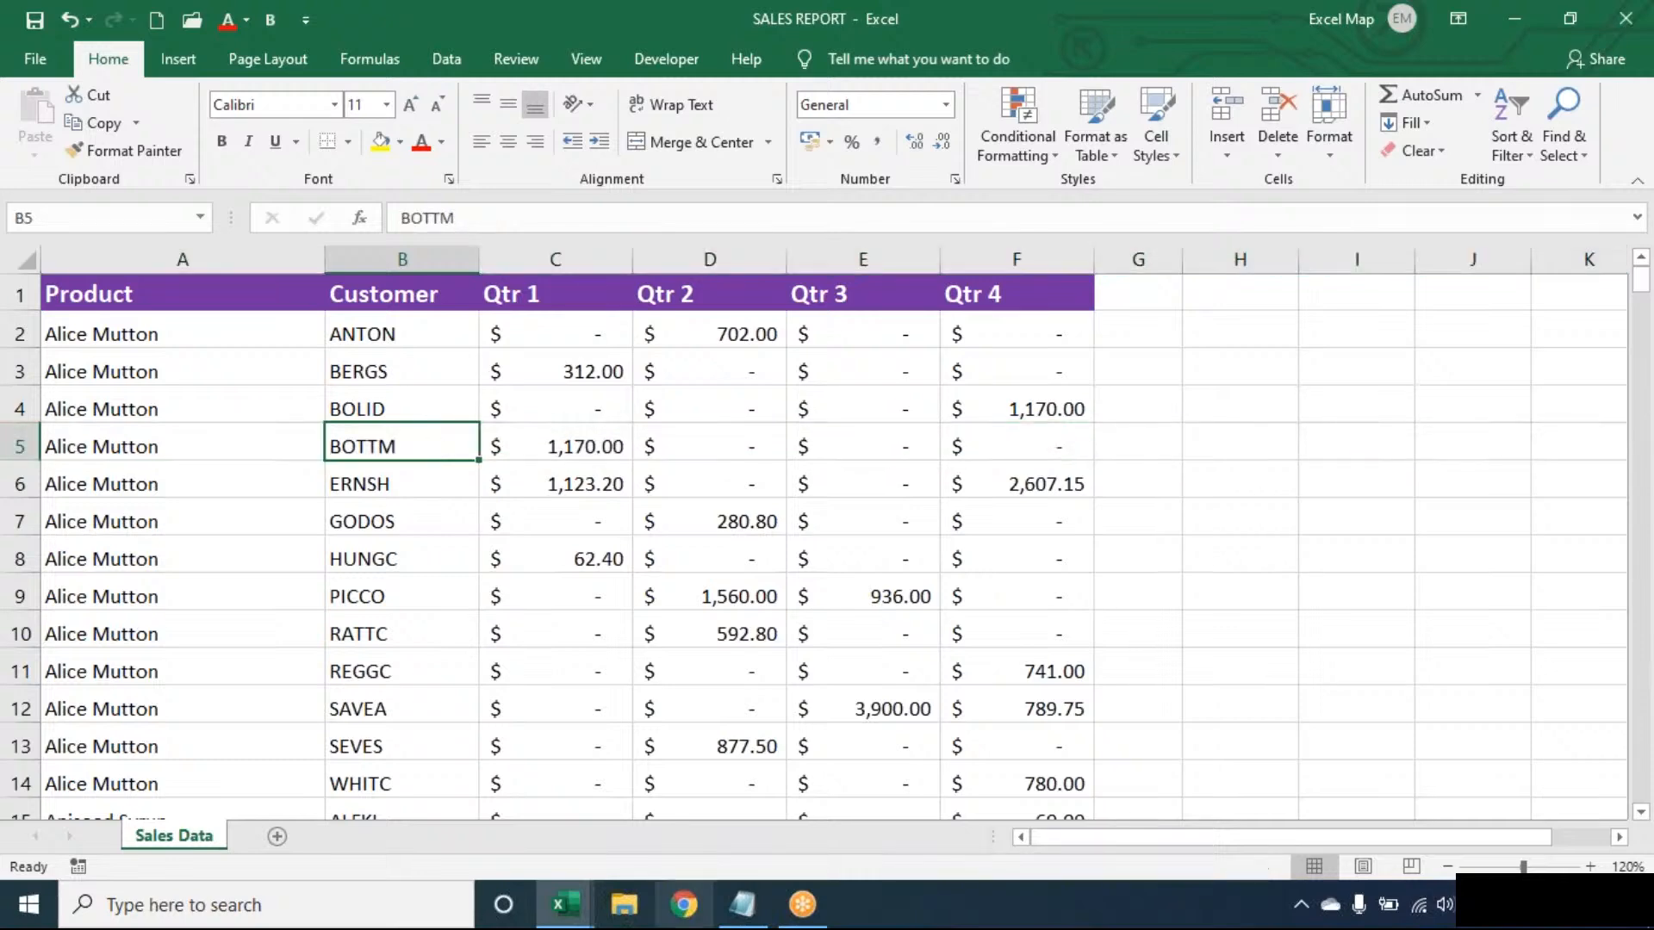
{"action": "left_click", "coordinate": [746, 906]}
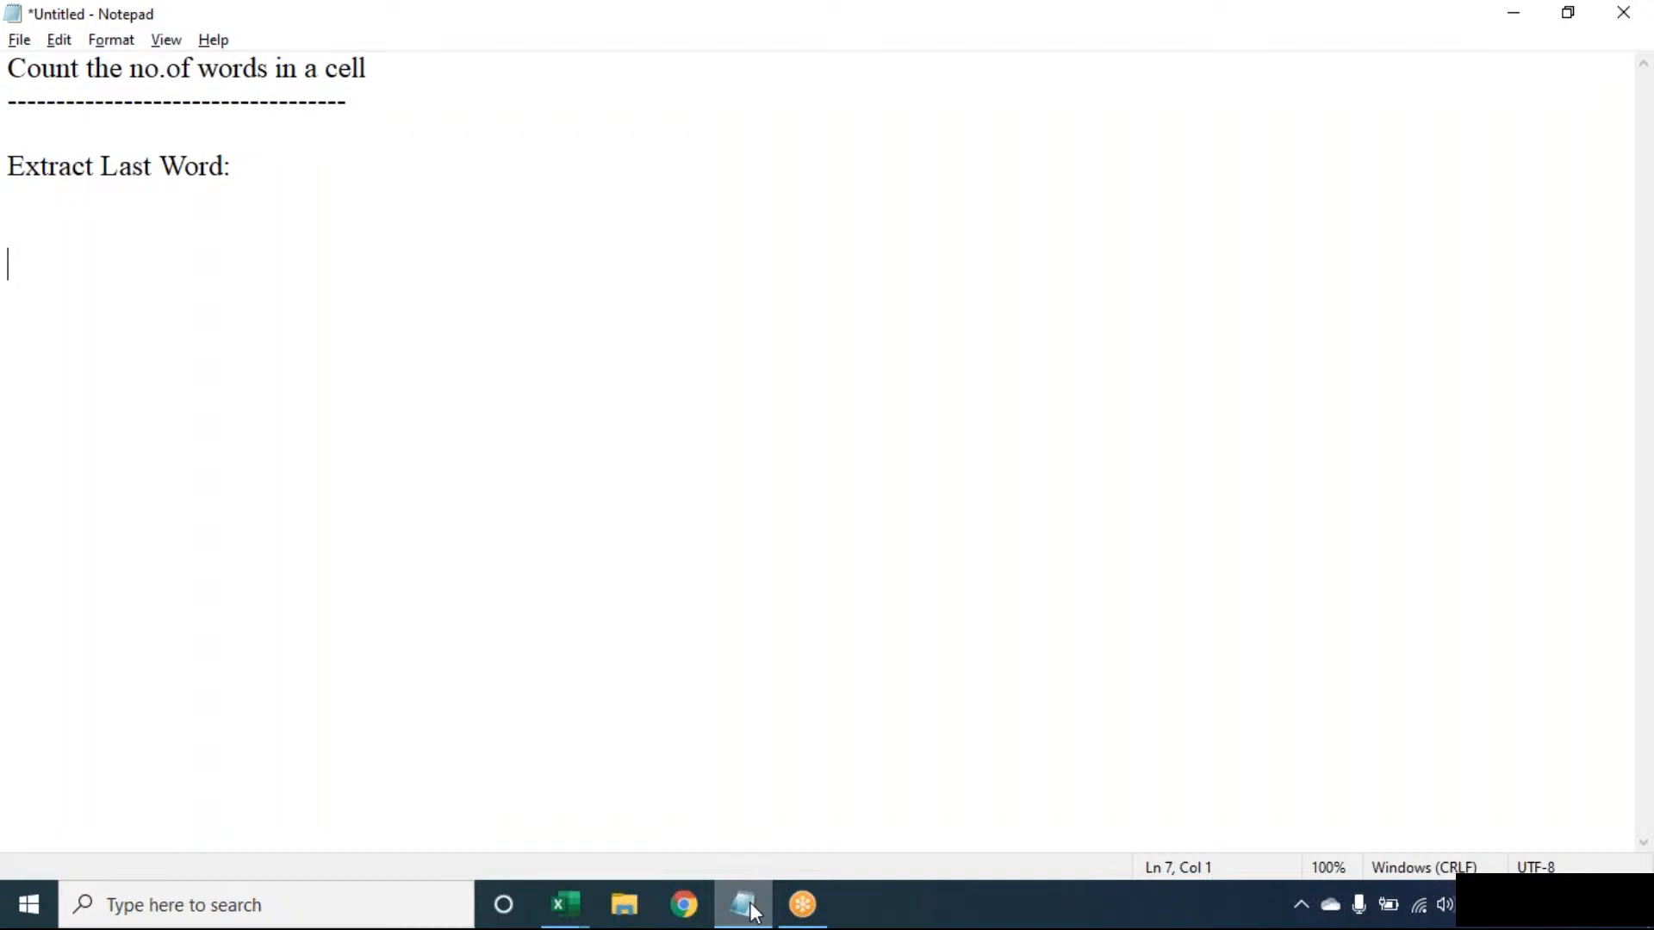
{"action": "left_click", "coordinate": [746, 906]}
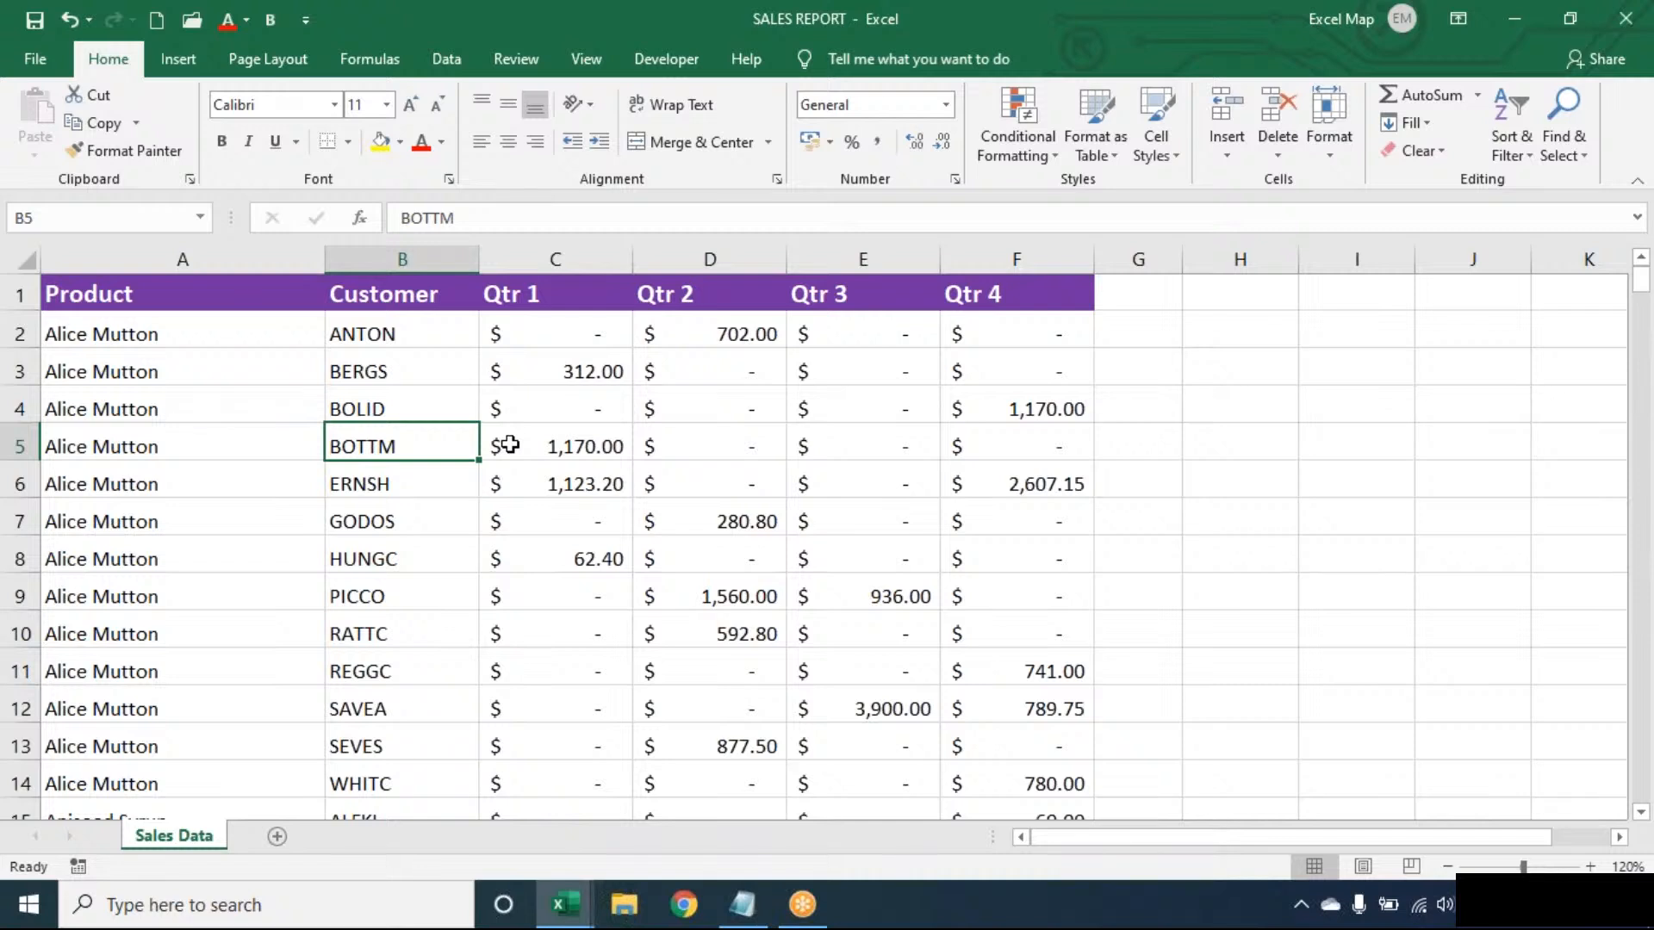
{"action": "left_click", "coordinate": [1020, 138]}
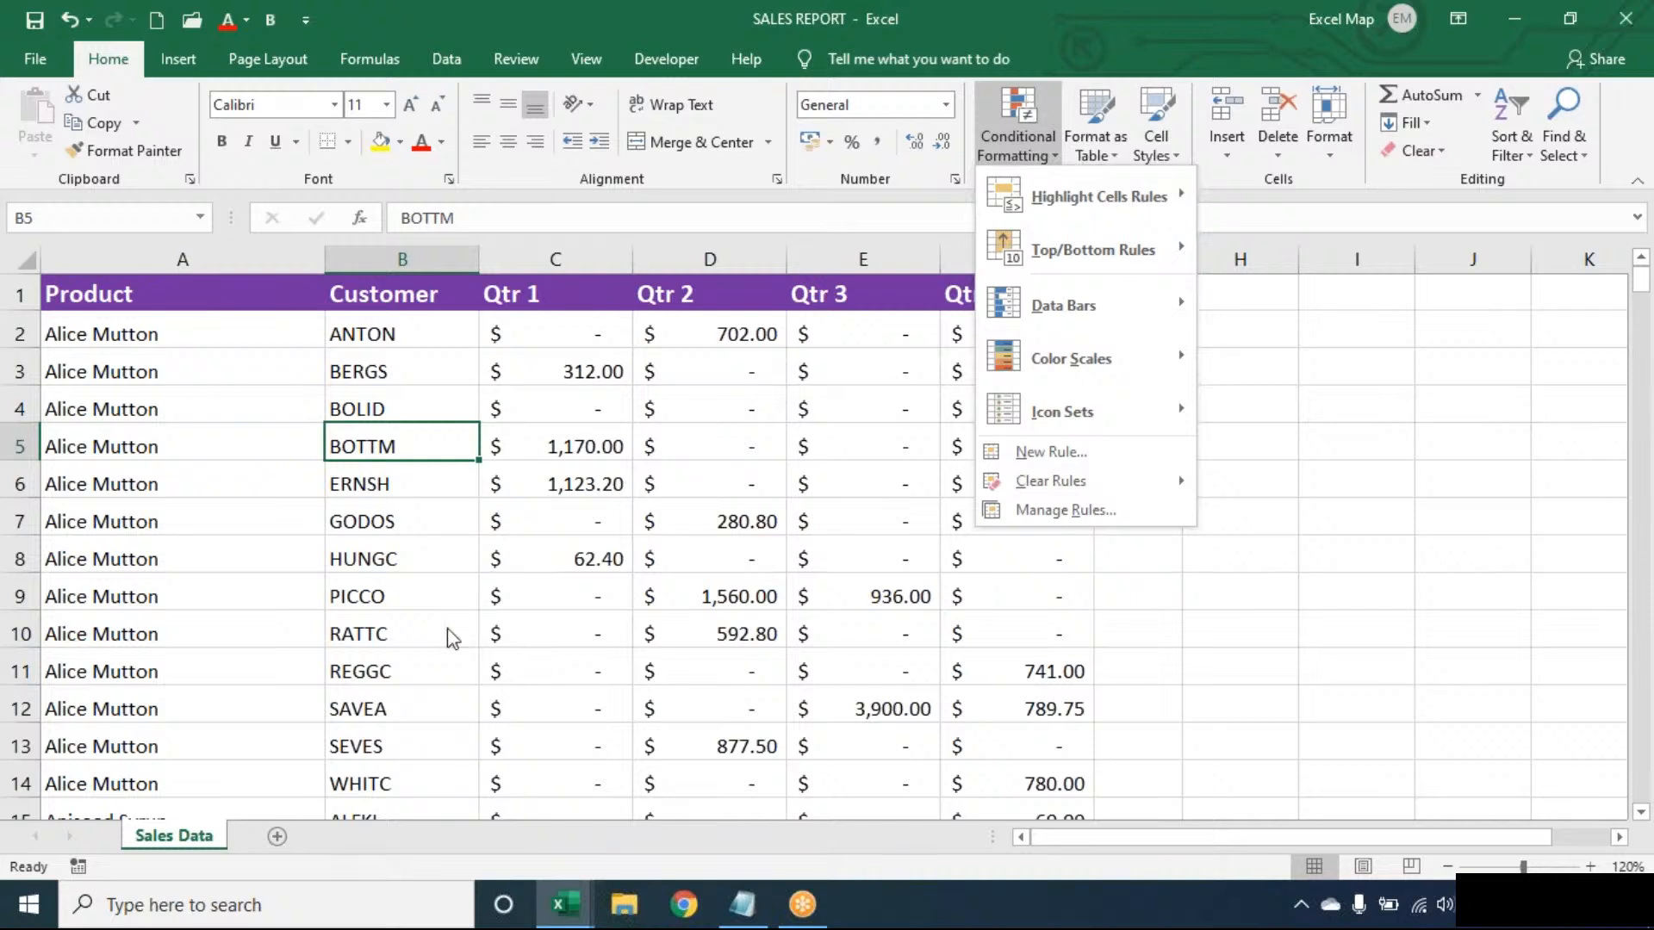
{"action": "left_click", "coordinate": [1004, 469]}
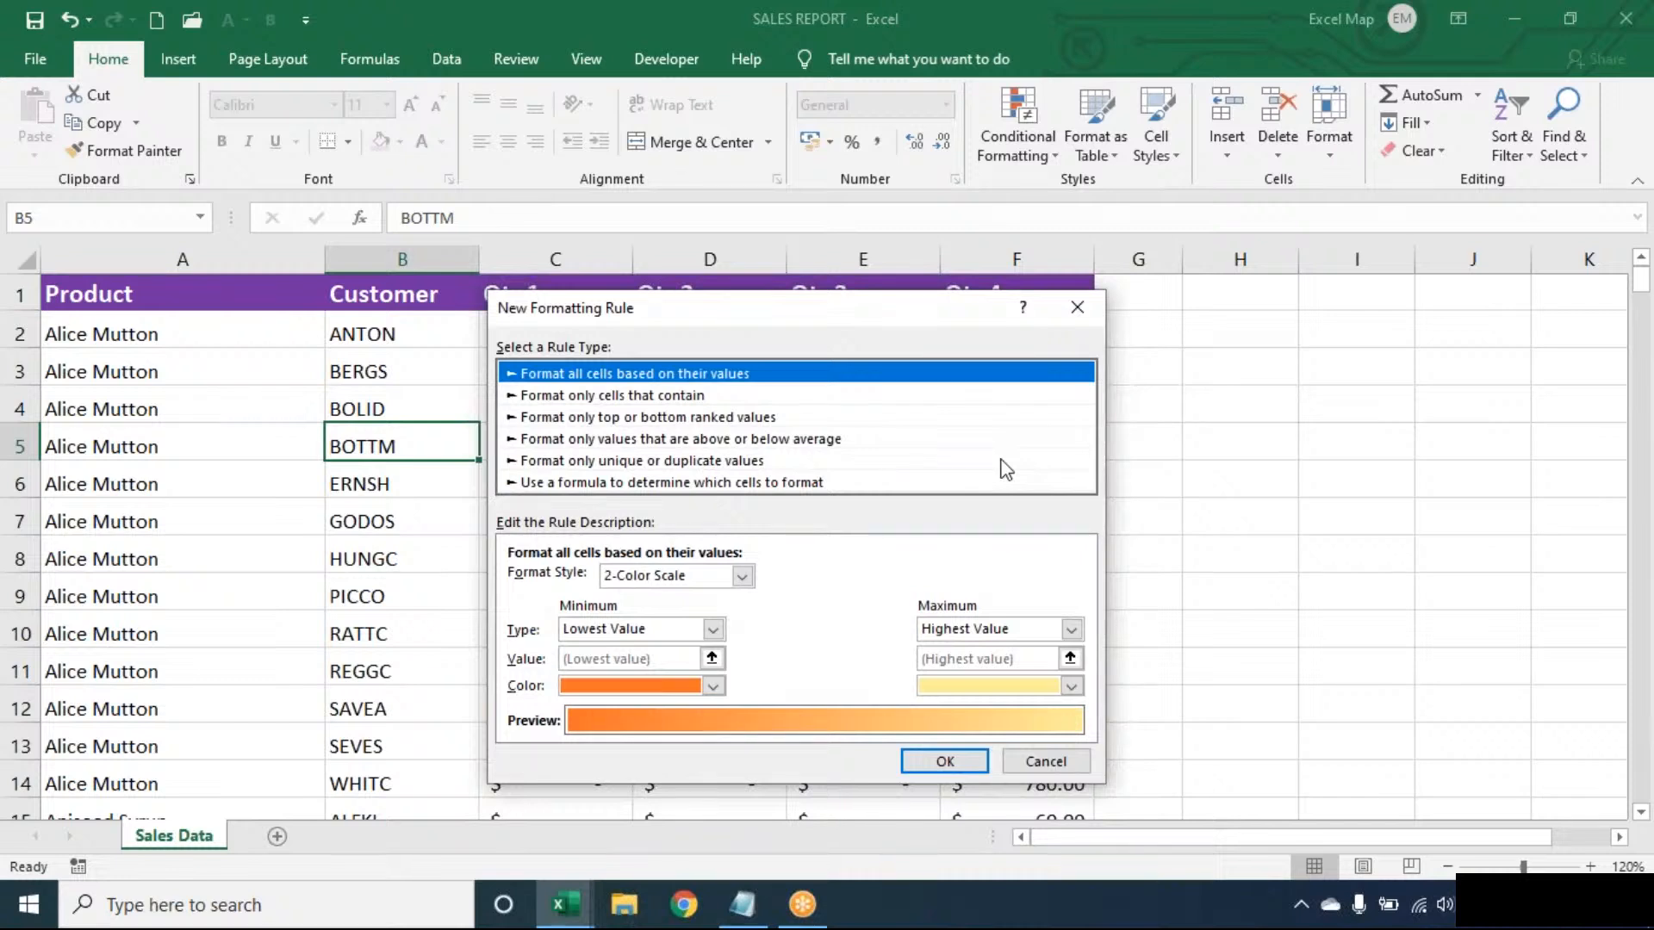
{"action": "left_click", "coordinate": [670, 484]}
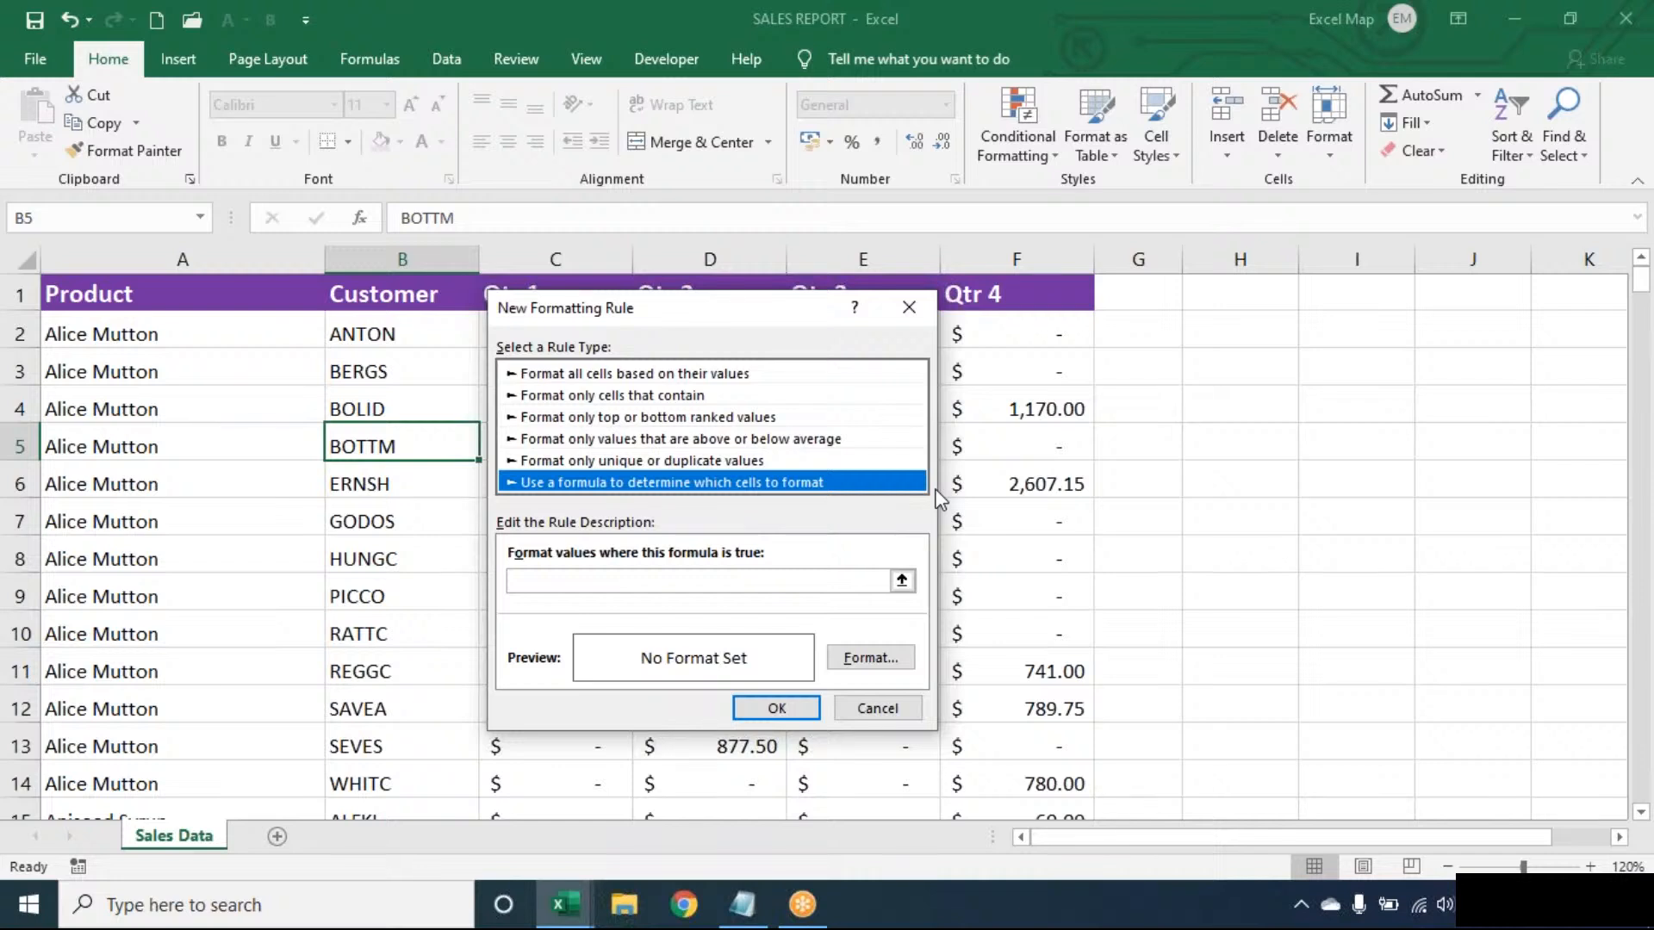
{"action": "left_click", "coordinate": [865, 580]}
{"action": "type", "text": "=$B"}
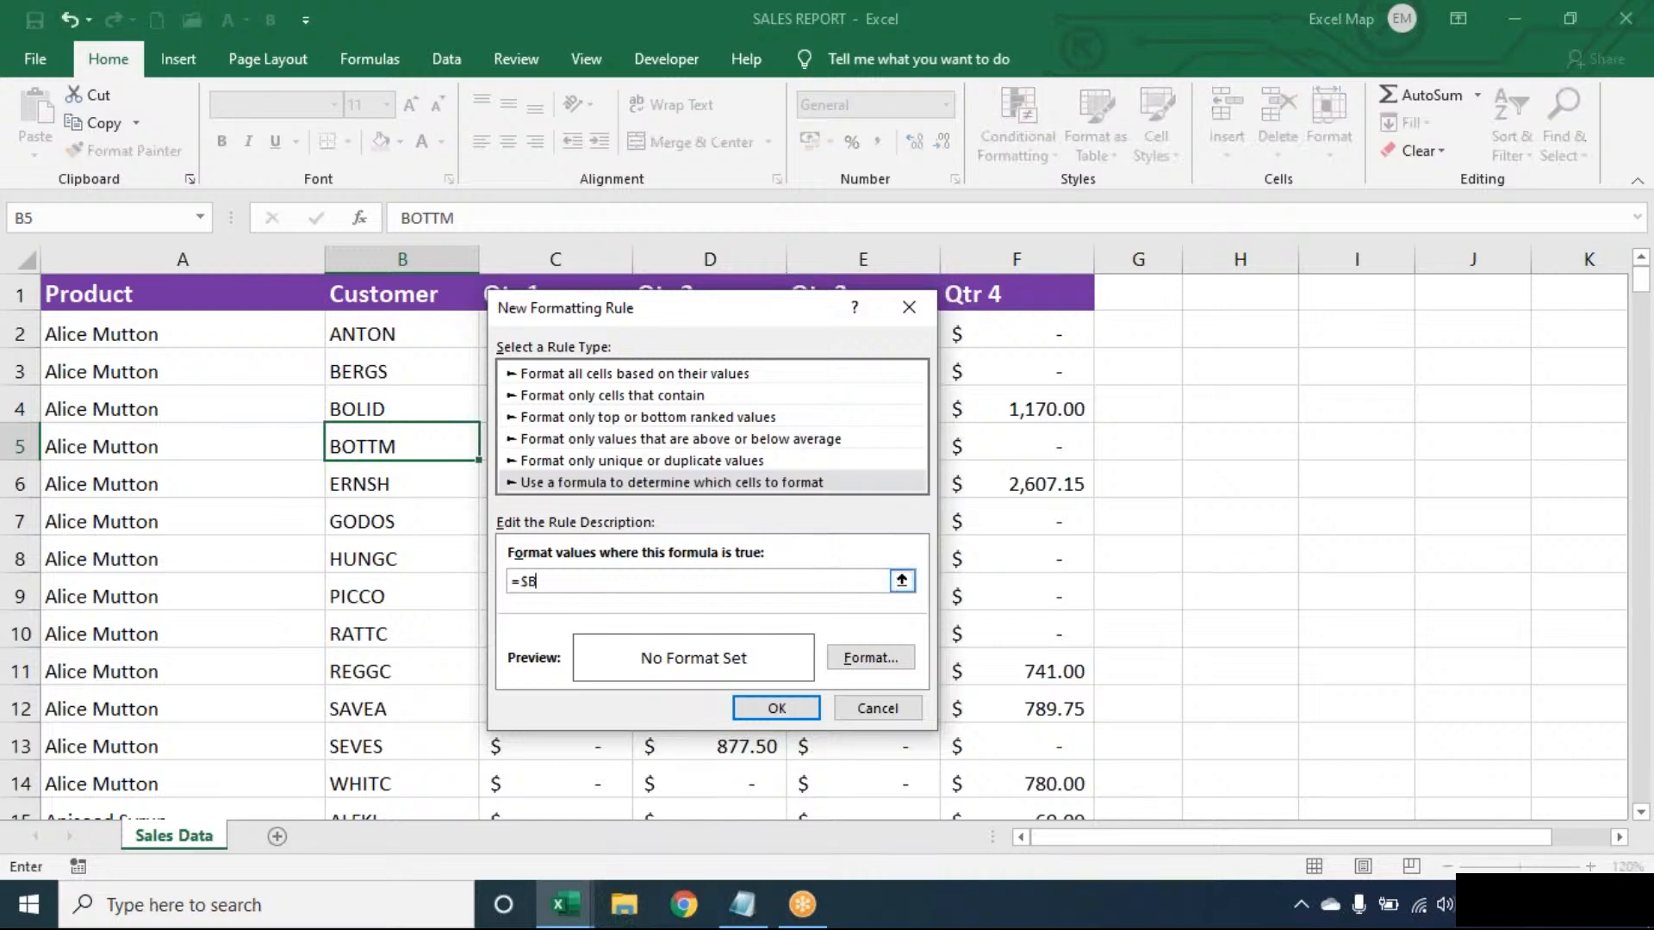
{"action": "type", "text": "5=\"BOTTM\""}
{"action": "left_click", "coordinate": [540, 582]}
- Set the new formatting rule's background fill to the standard light blue
{"action": "left_click", "coordinate": [870, 663]}
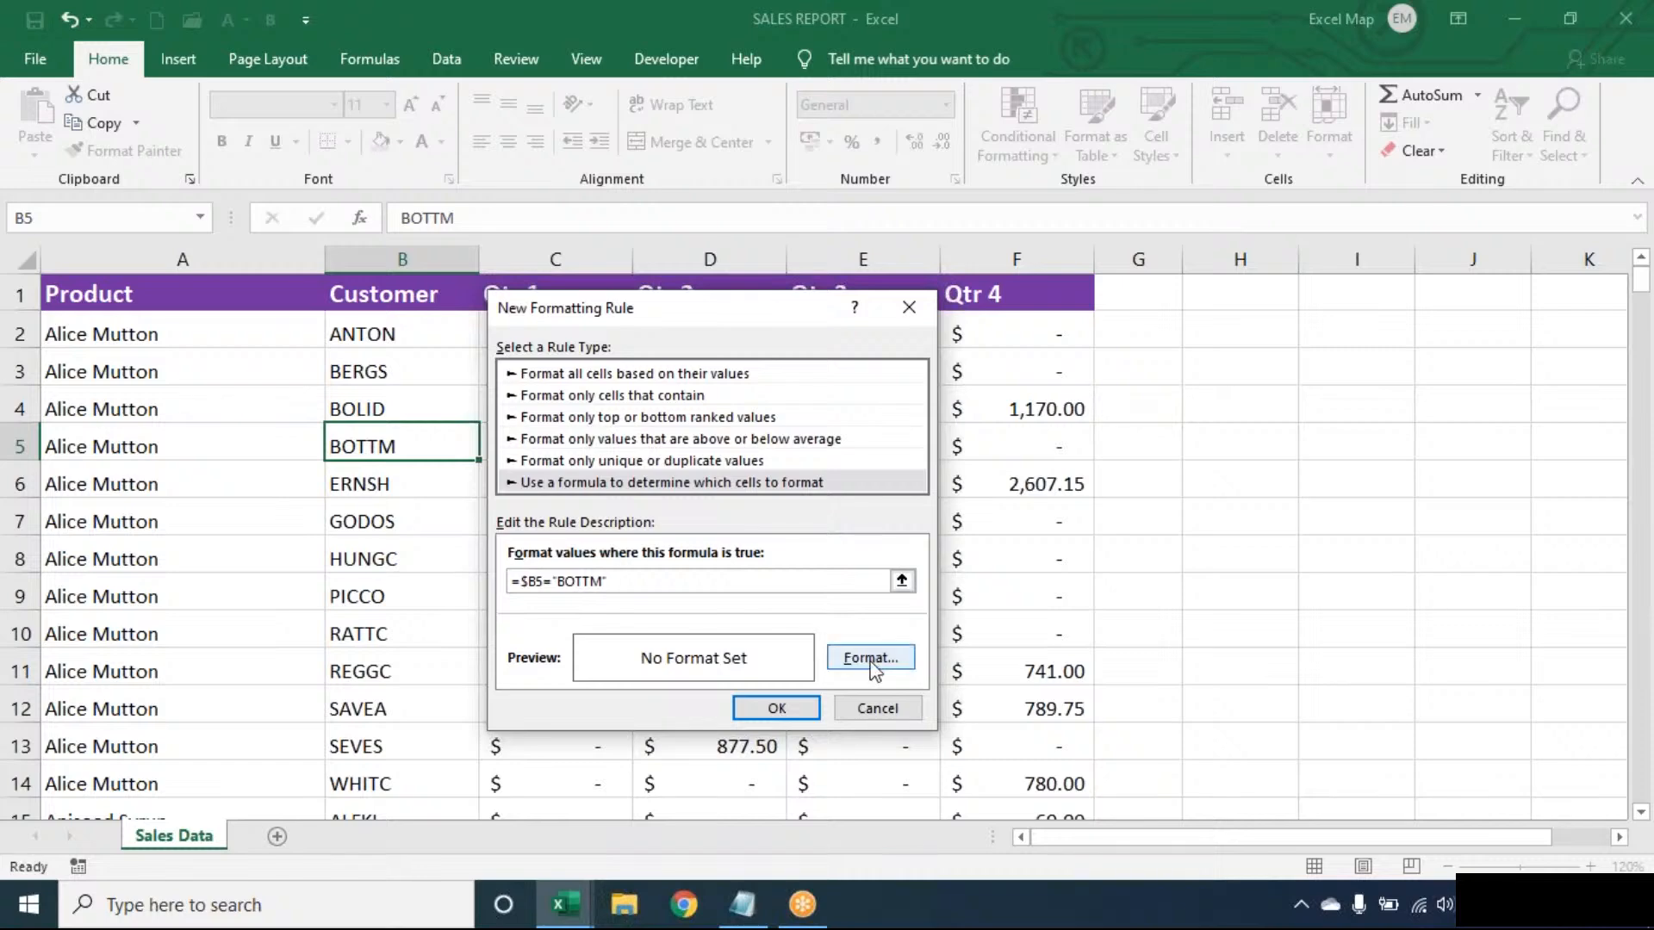
{"action": "left_click", "coordinate": [872, 665]}
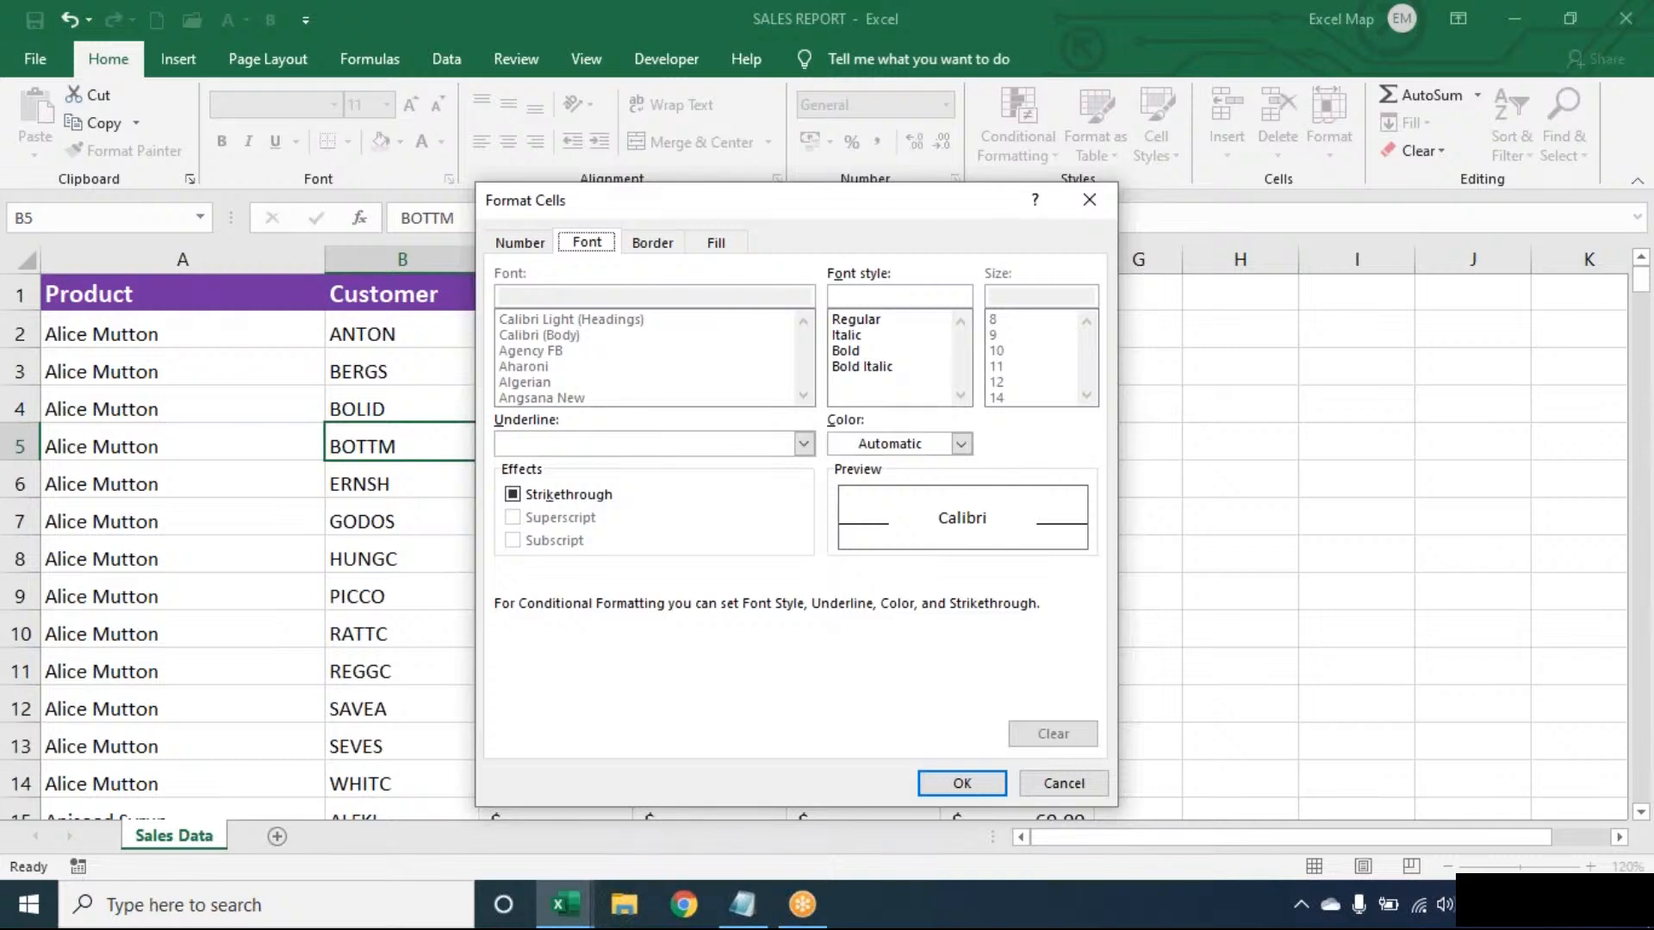
{"action": "left_click", "coordinate": [720, 243]}
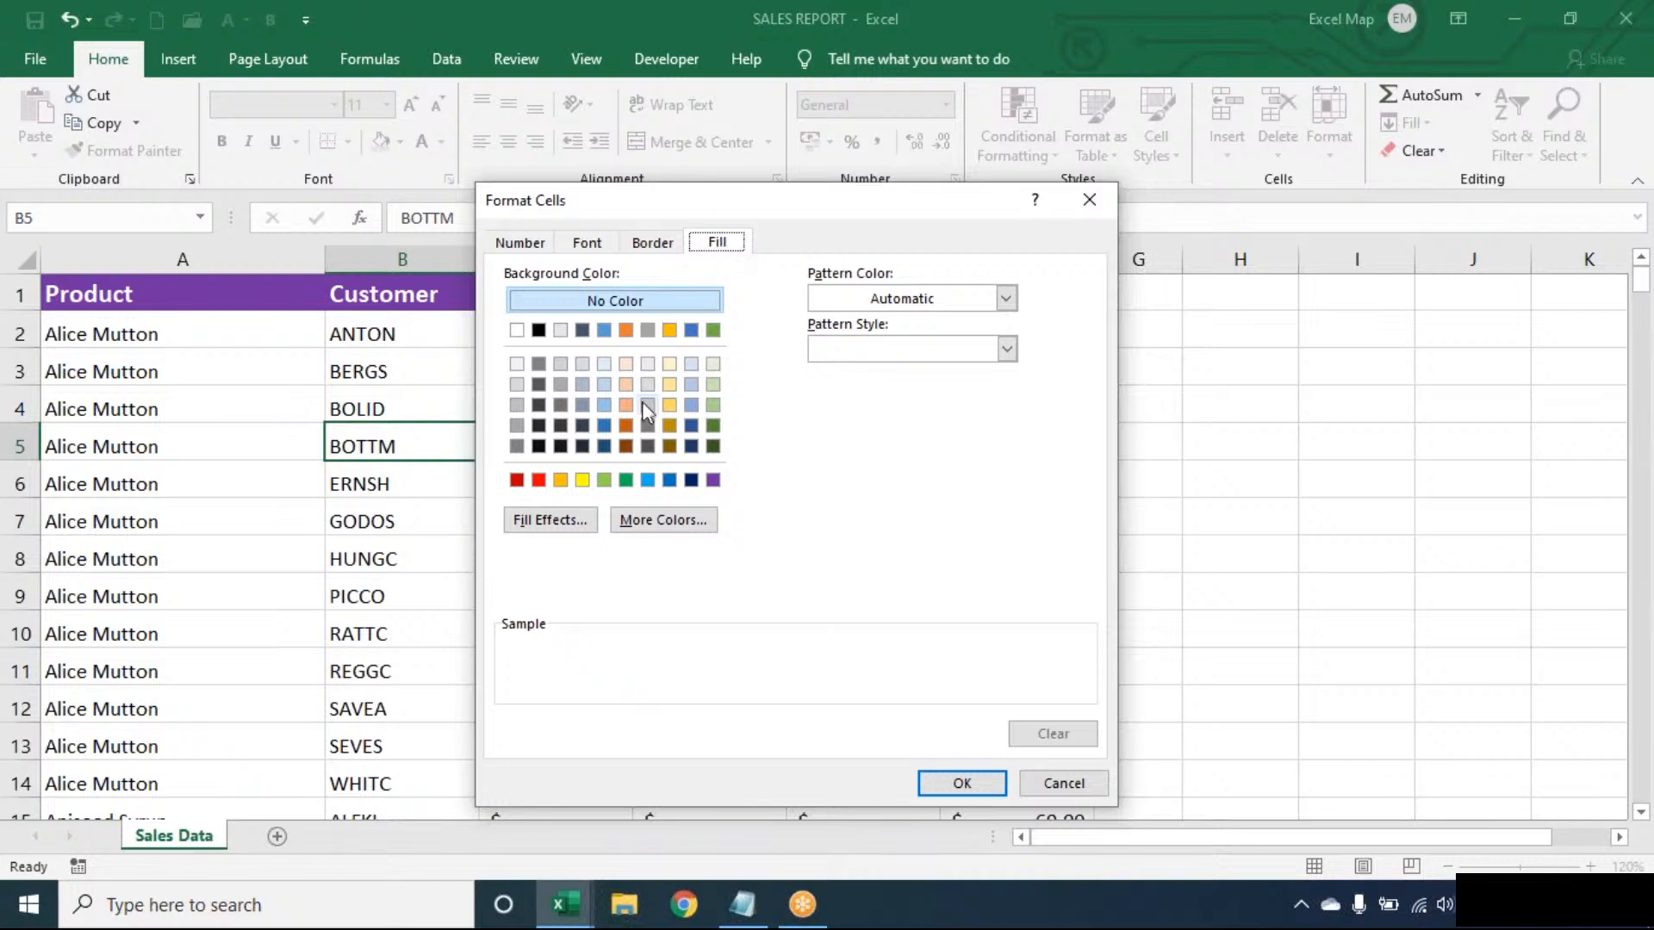
{"action": "left_click", "coordinate": [647, 480]}
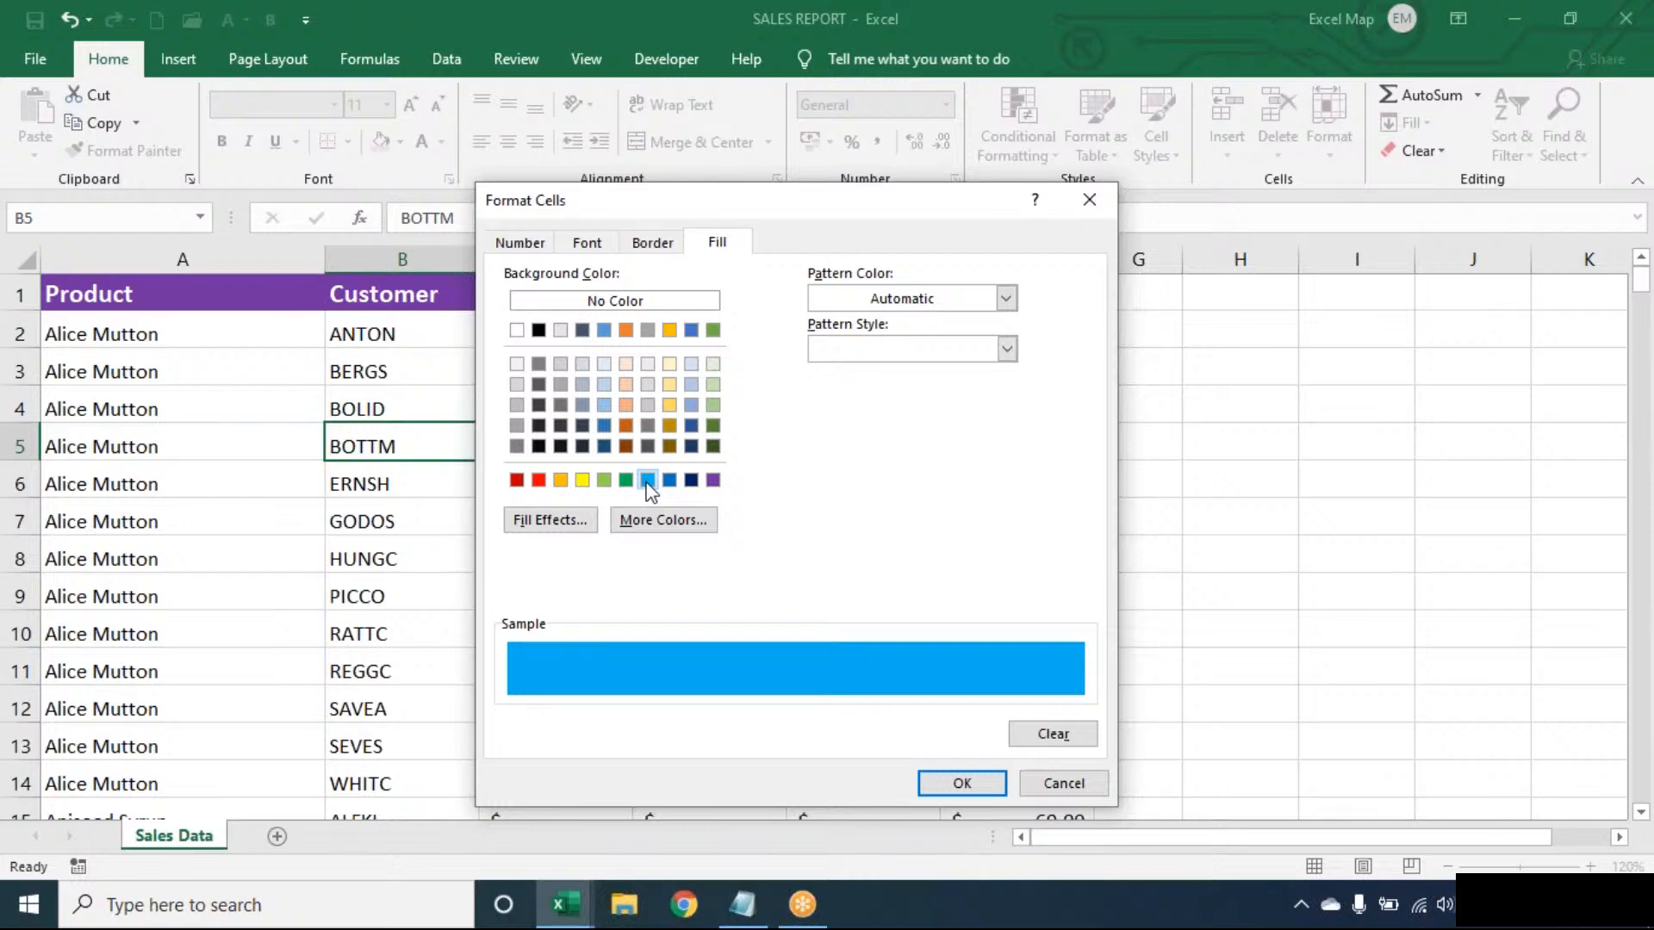
{"action": "left_click", "coordinate": [978, 794]}
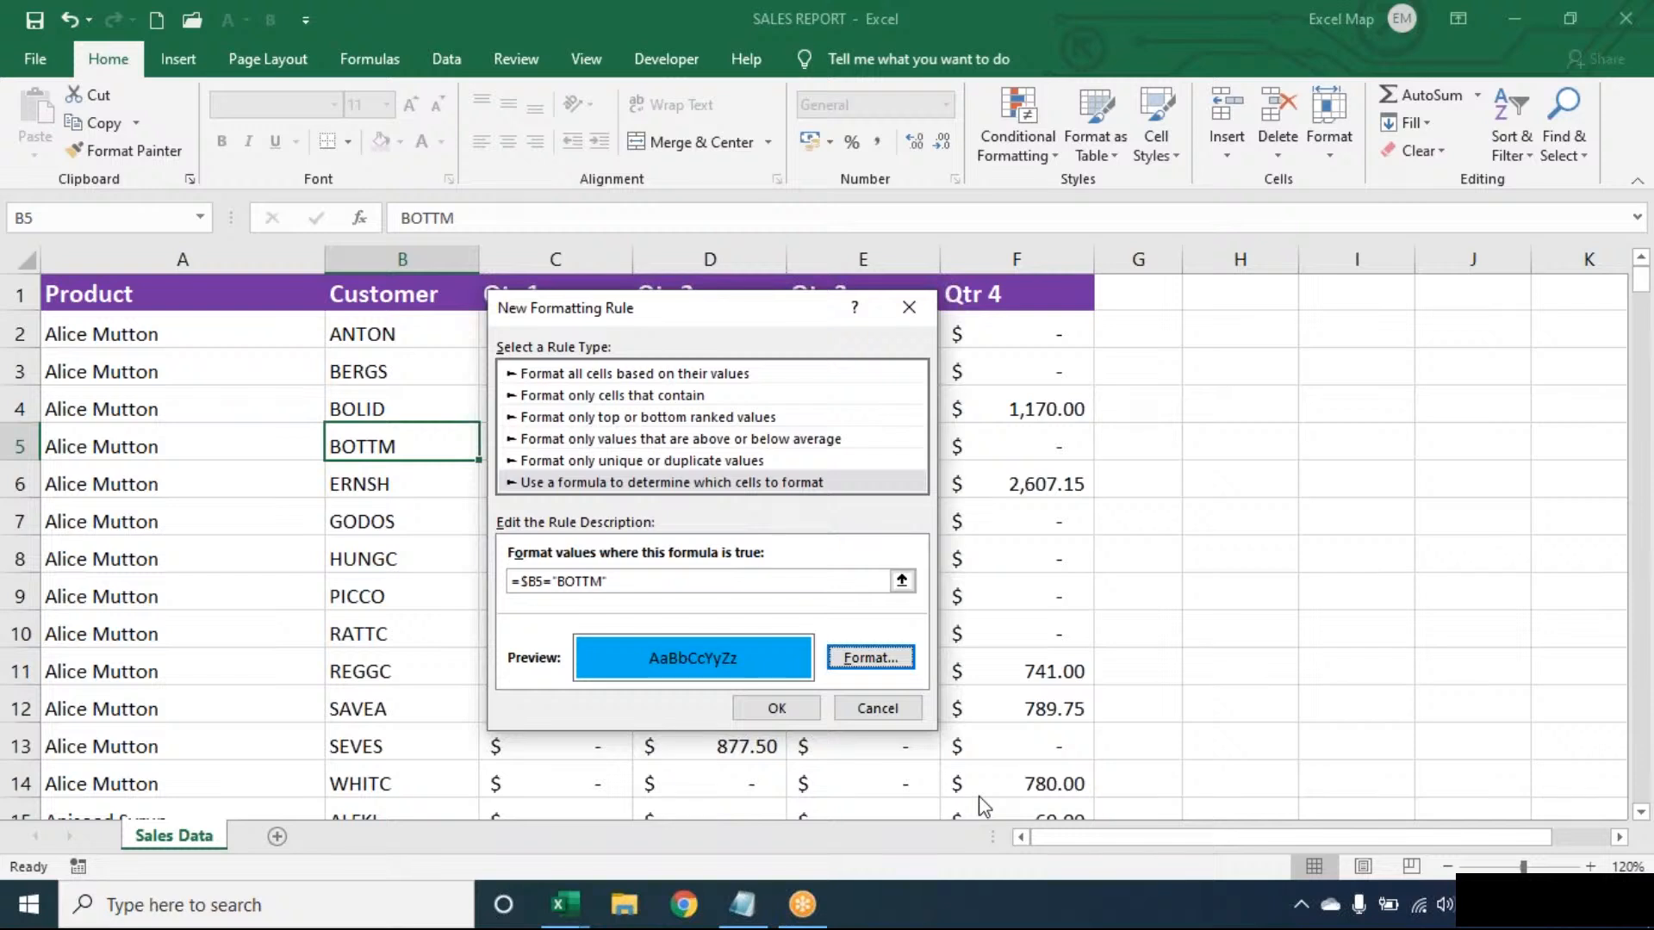
- Create the BOTTM highlighting rule and extend its applied range to the whole sales table, =$A$1:$F$278
{"action": "left_click", "coordinate": [801, 707]}
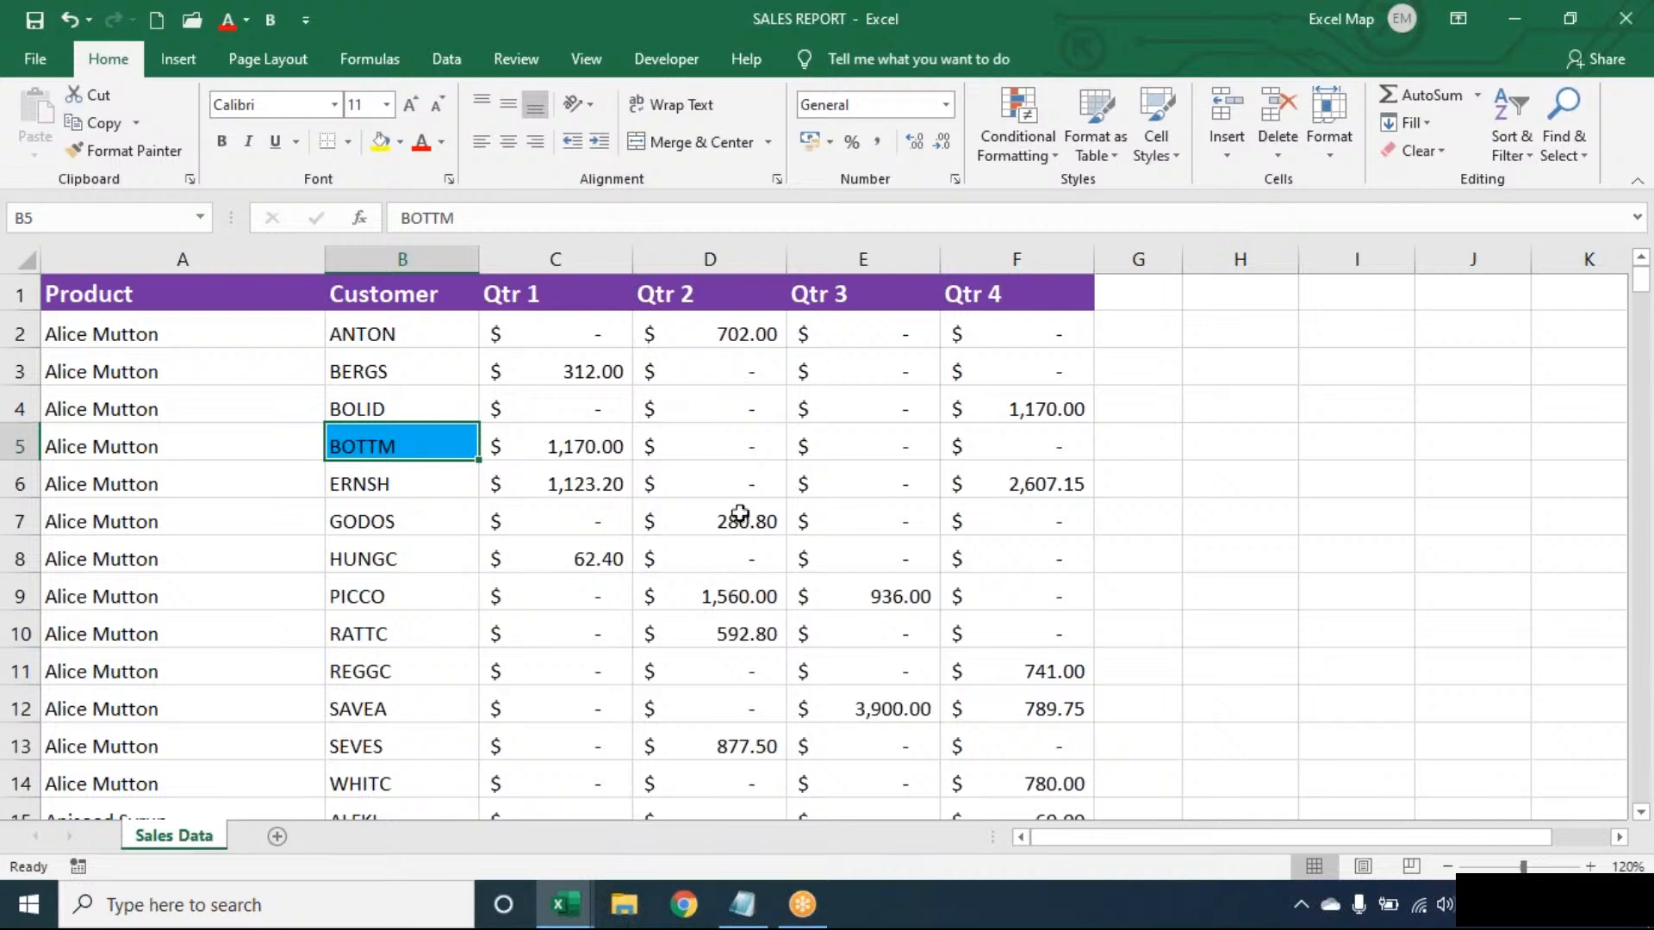
{"action": "left_click", "coordinate": [1035, 141]}
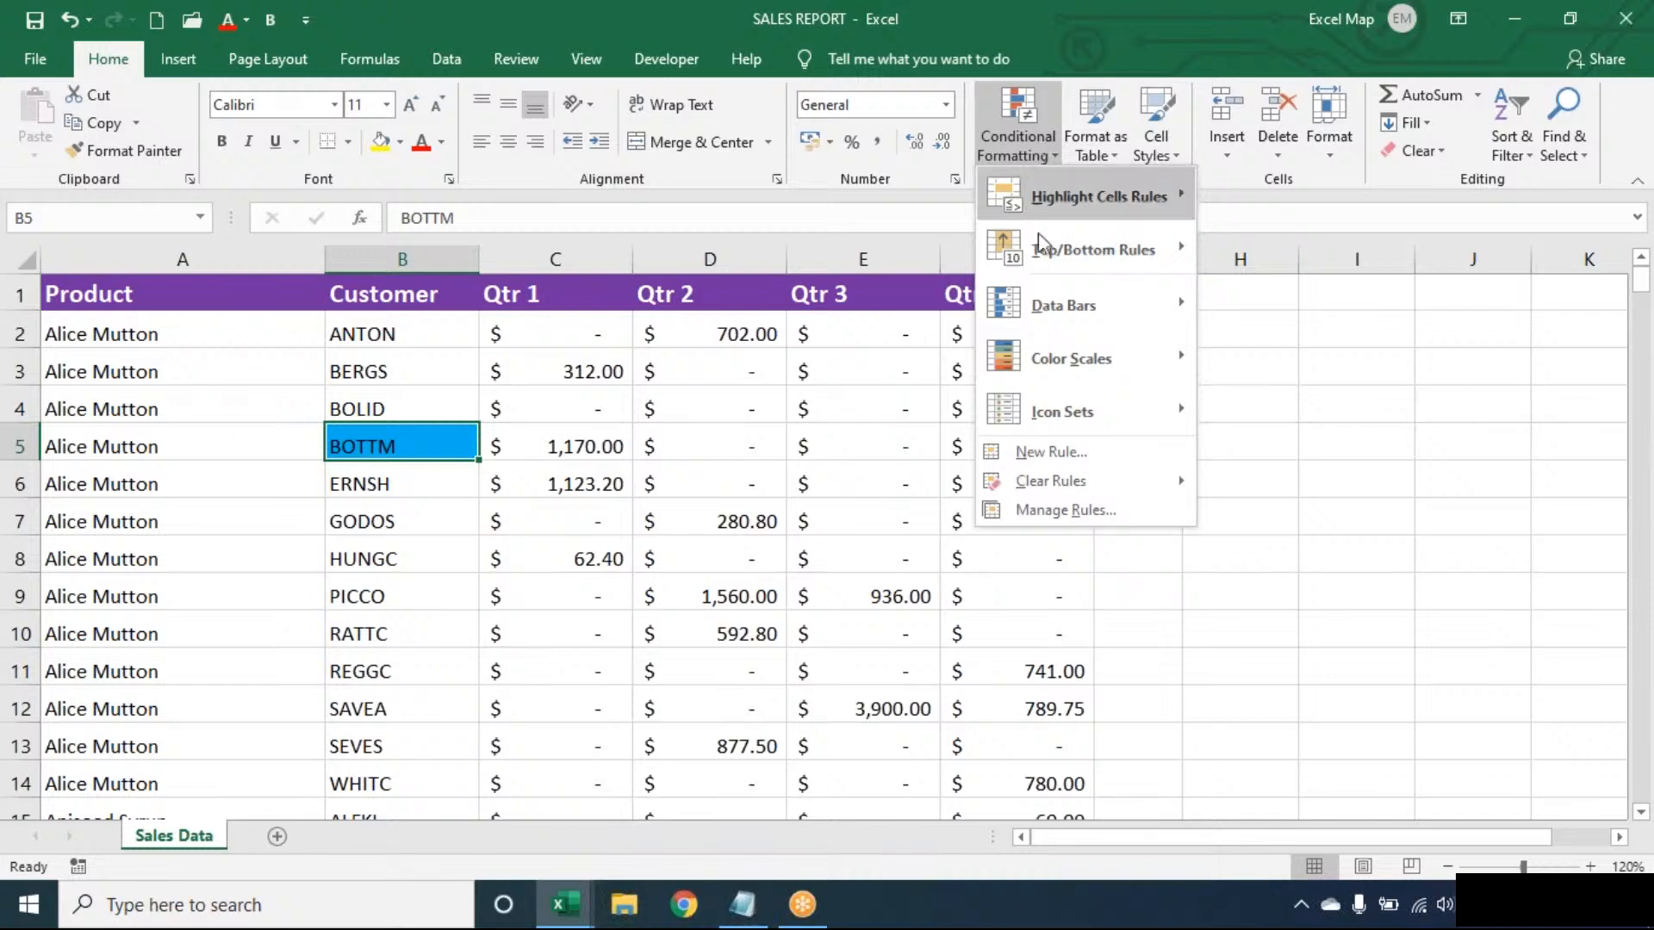
{"action": "left_click", "coordinate": [1058, 512]}
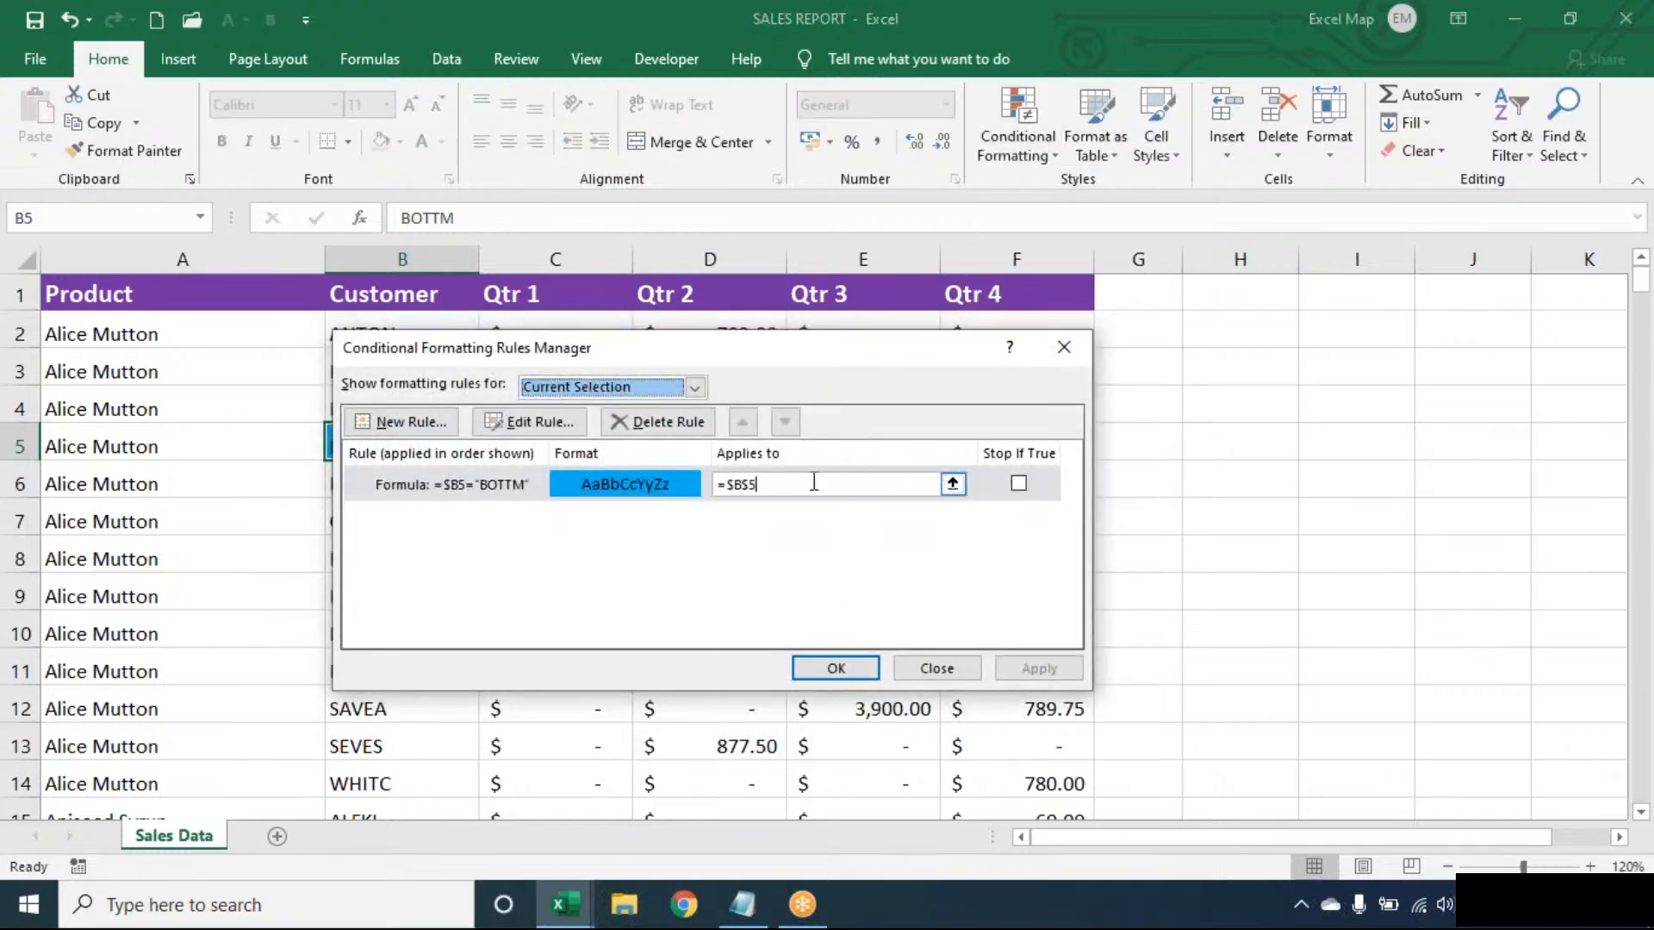
{"action": "left_click", "coordinate": [814, 483]}
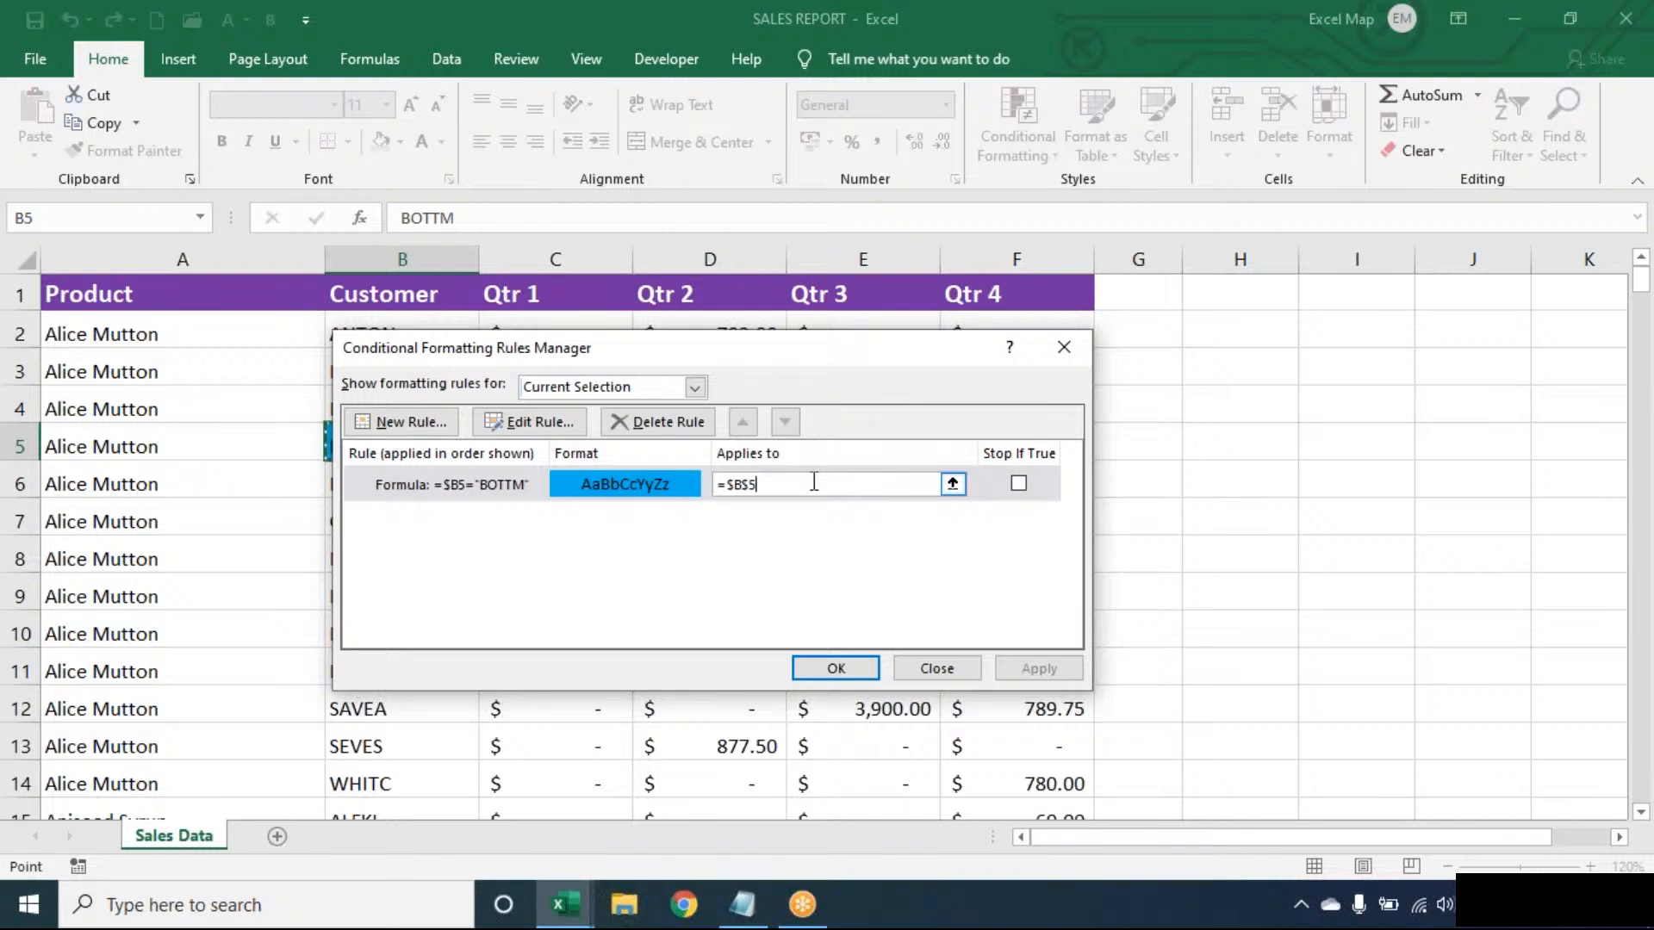
{"action": "key", "text": "BackSpace"}
{"action": "key", "text": "BackSpace"}
{"action": "key", "text": "BackSpace"}
{"action": "key", "text": "BackSpace"}
{"action": "key", "text": "BackSpace"}
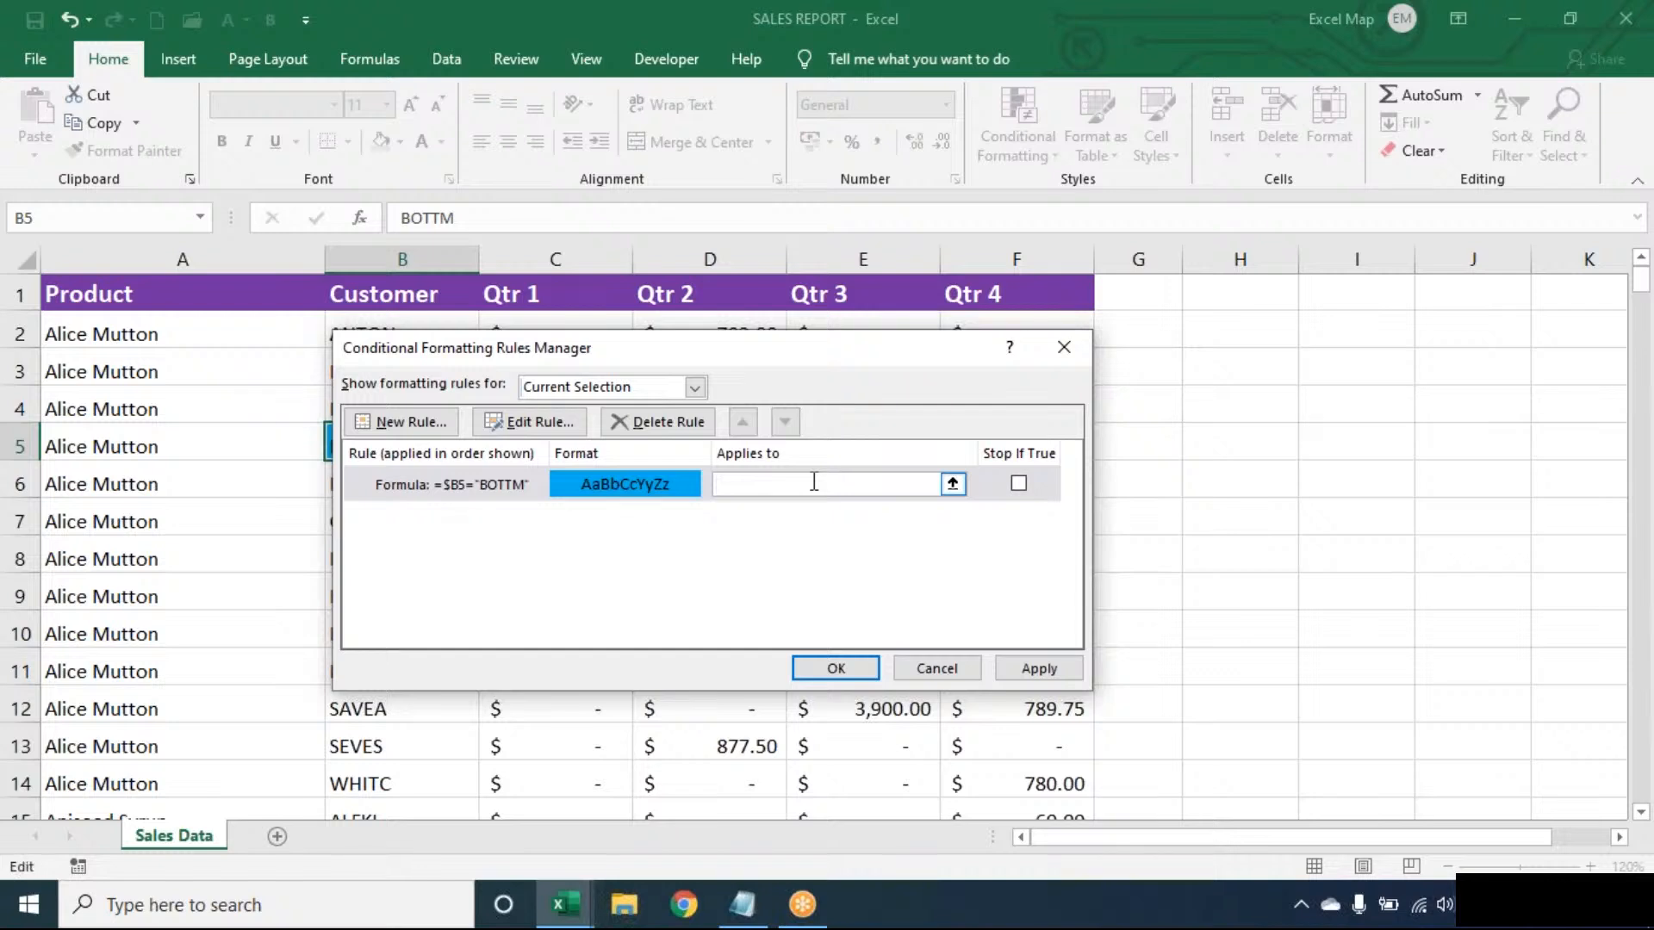
{"action": "left_click", "coordinate": [57, 414]}
{"action": "key", "text": "ctrl+a"}
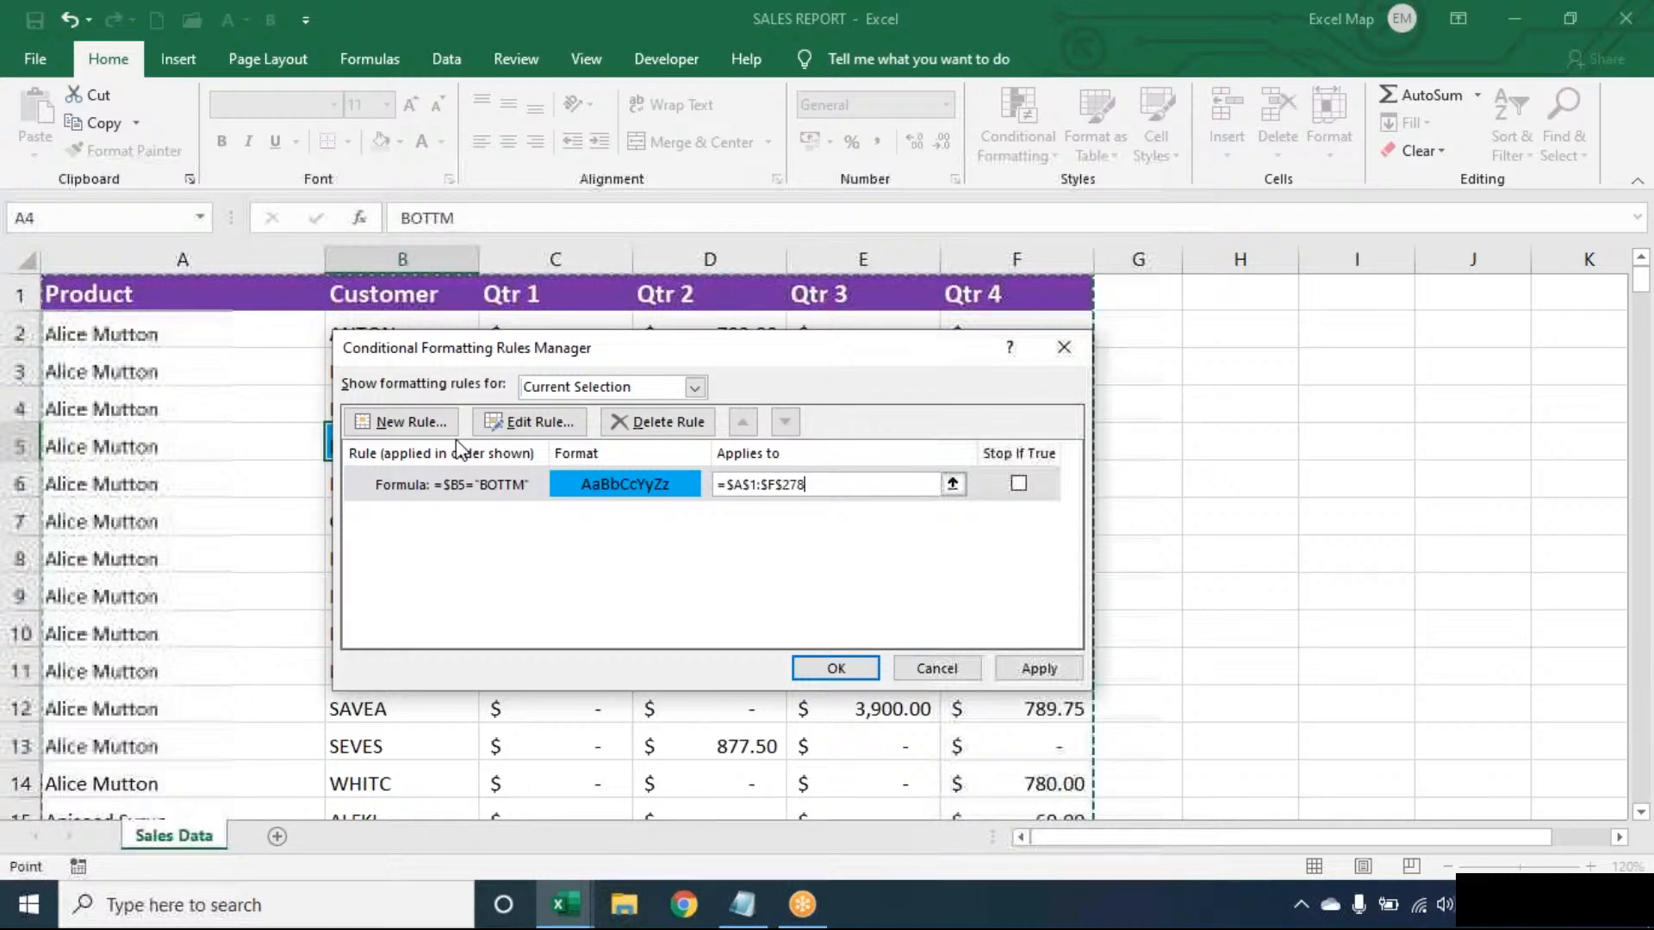
{"action": "left_click", "coordinate": [799, 669]}
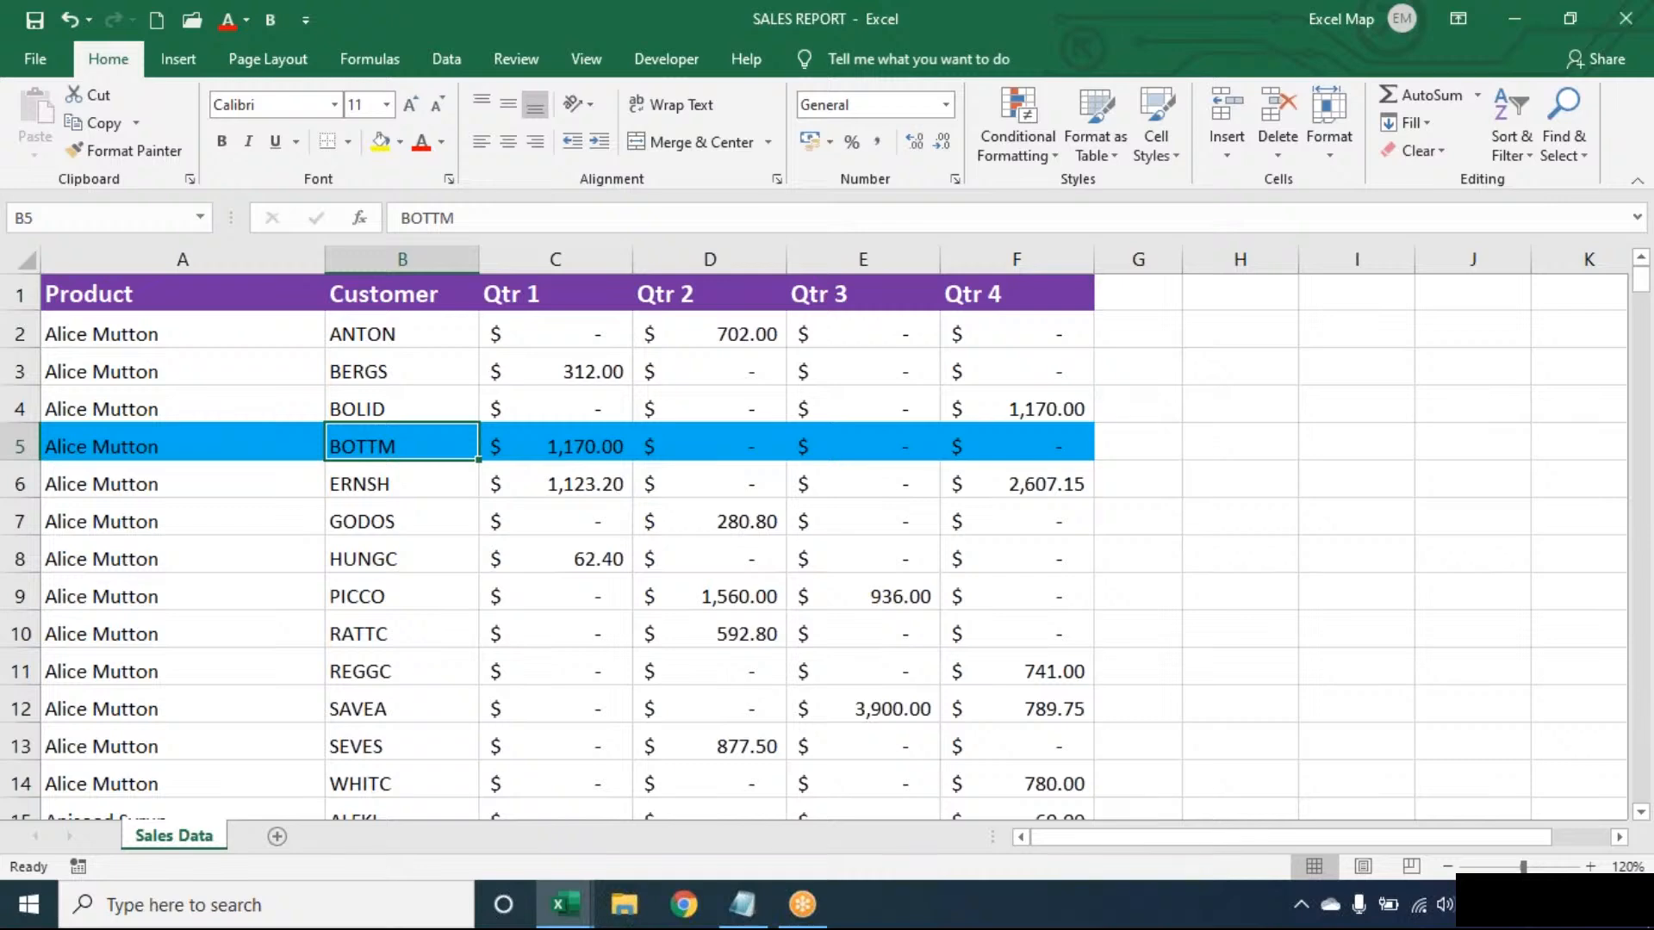
- Examine the sales rows to check which records the BOTTM rule highlights
{"action": "key", "text": "Down"}
{"action": "key", "text": "Down"}
{"action": "key", "text": "Down"}
{"action": "key", "text": "Down"}
{"action": "key", "text": "Down"}
{"action": "key", "text": "Down"}
{"action": "key", "text": "Down"}
{"action": "key", "text": "Down"}
{"action": "key", "text": "Down"}
{"action": "key", "text": "Down"}
{"action": "key", "text": "Down"}
{"action": "key", "text": "Down"}
{"action": "key", "text": "Down"}
{"action": "key", "text": "Down"}
{"action": "key", "text": "Down"}
{"action": "key", "text": "Down"}
{"action": "key", "text": "Down"}
{"action": "key", "text": "Down"}
{"action": "key", "text": "Down"}
{"action": "key", "text": "Down"}
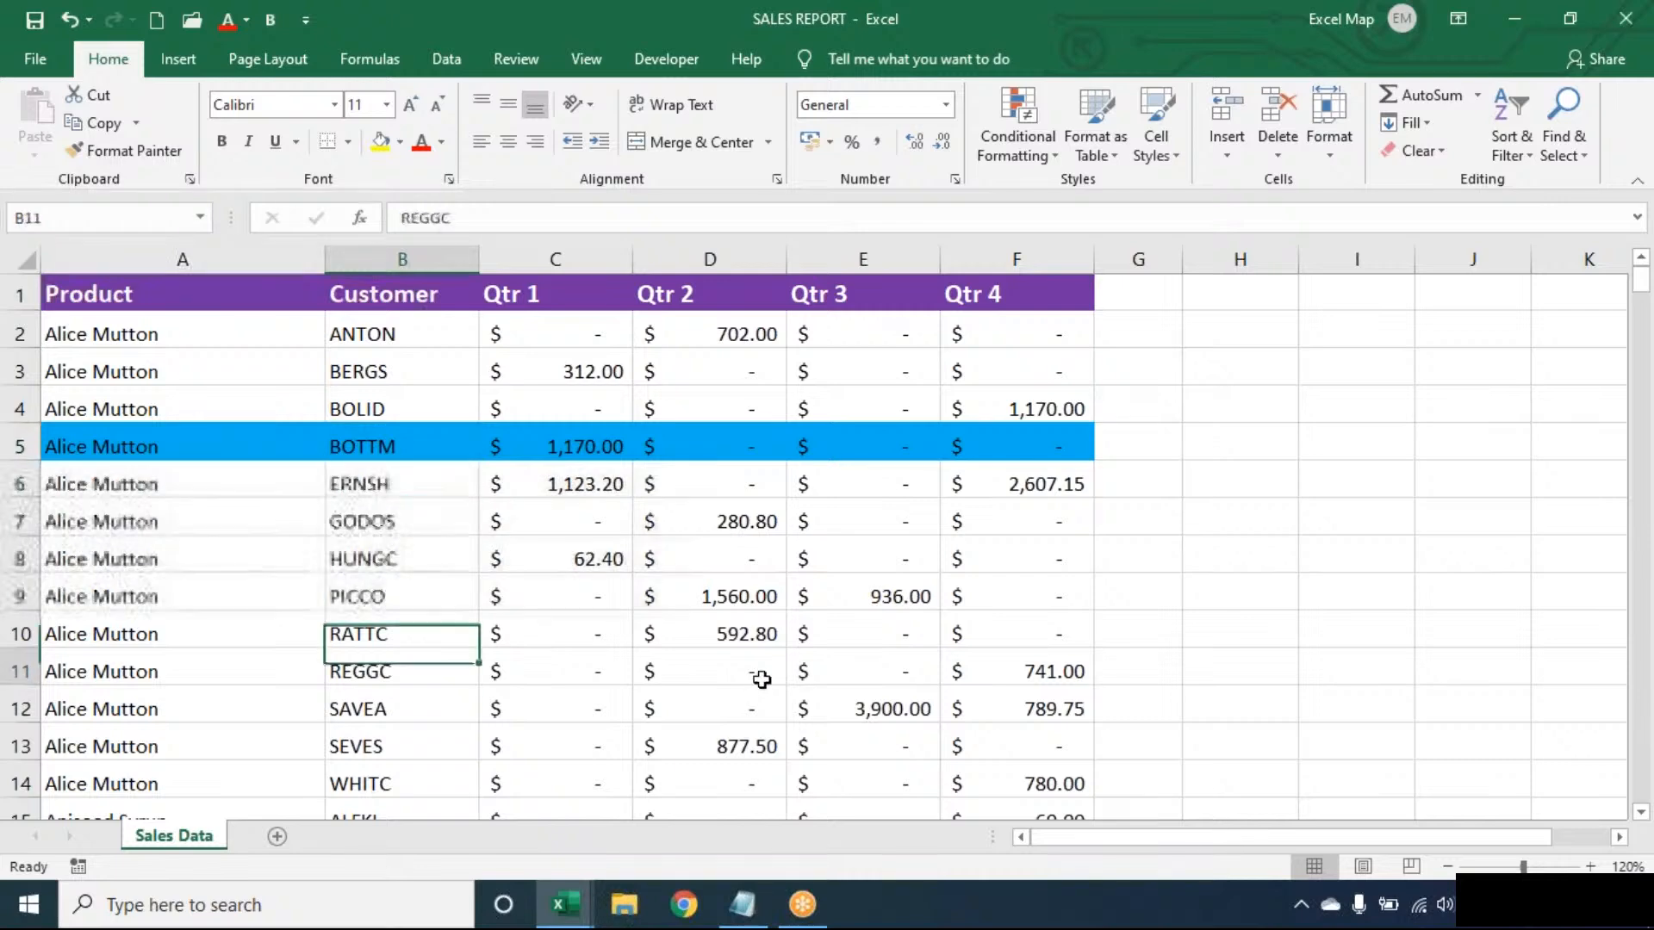
{"action": "key", "text": "Down"}
{"action": "key", "text": "Down"}
{"action": "key", "text": "Down"}
{"action": "key", "text": "Down"}
{"action": "key", "text": "Down"}
{"action": "key", "text": "Down"}
{"action": "key", "text": "Down"}
{"action": "key", "text": "Down"}
{"action": "key", "text": "Down"}
{"action": "key", "text": "Down"}
{"action": "key", "text": "Down"}
{"action": "key", "text": "Down"}
{"action": "key", "text": "Down"}
{"action": "key", "text": "Down"}
{"action": "key", "text": "Down"}
{"action": "key", "text": "Down"}
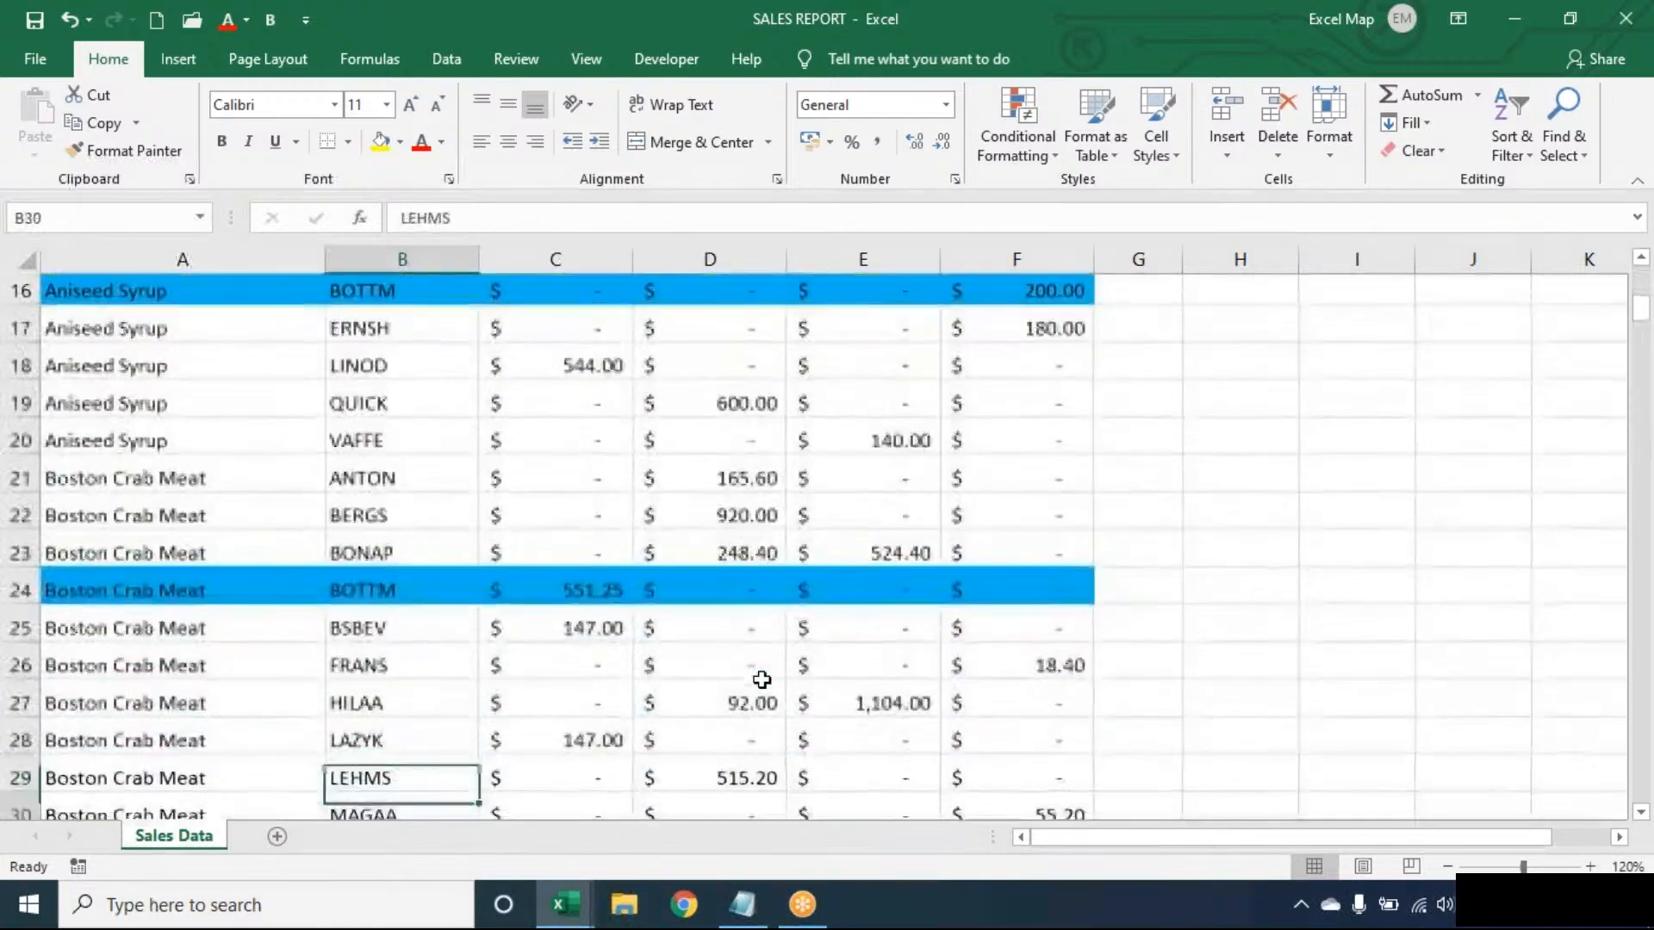
{"action": "key", "text": "Up"}
{"action": "key", "text": "Up"}
{"action": "key", "text": "Up"}
{"action": "key", "text": "Up"}
{"action": "key", "text": "Up"}
{"action": "key", "text": "Up"}
{"action": "key", "text": "Up"}
{"action": "key", "text": "Up"}
{"action": "key", "text": "Up"}
{"action": "key", "text": "Up"}
{"action": "key", "text": "Up"}
{"action": "key", "text": "Up"}
{"action": "key", "text": "Up"}
{"action": "key", "text": "Up"}
{"action": "key", "text": "Up"}
{"action": "key", "text": "Up"}
{"action": "key", "text": "Up"}
{"action": "key", "text": "Up"}
{"action": "key", "text": "Up"}
{"action": "key", "text": "Up"}
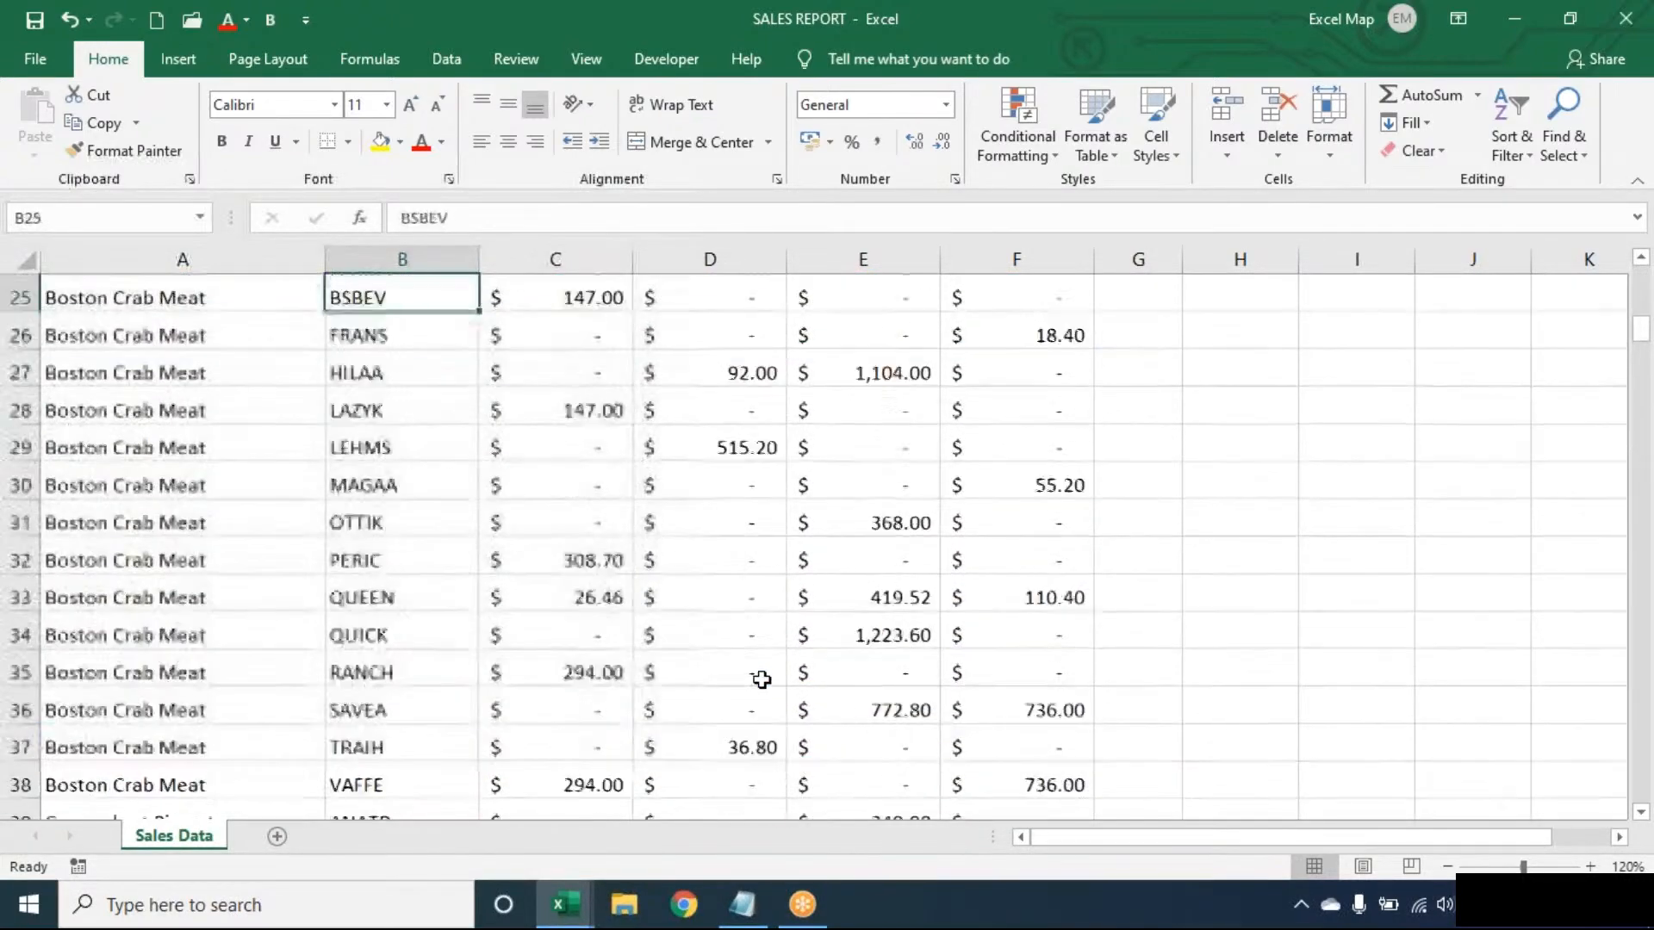
{"action": "key", "text": "Down"}
{"action": "key", "text": "Down"}
{"action": "key", "text": "Down"}
{"action": "key", "text": "Down"}
{"action": "key", "text": "Down"}
{"action": "key", "text": "Down"}
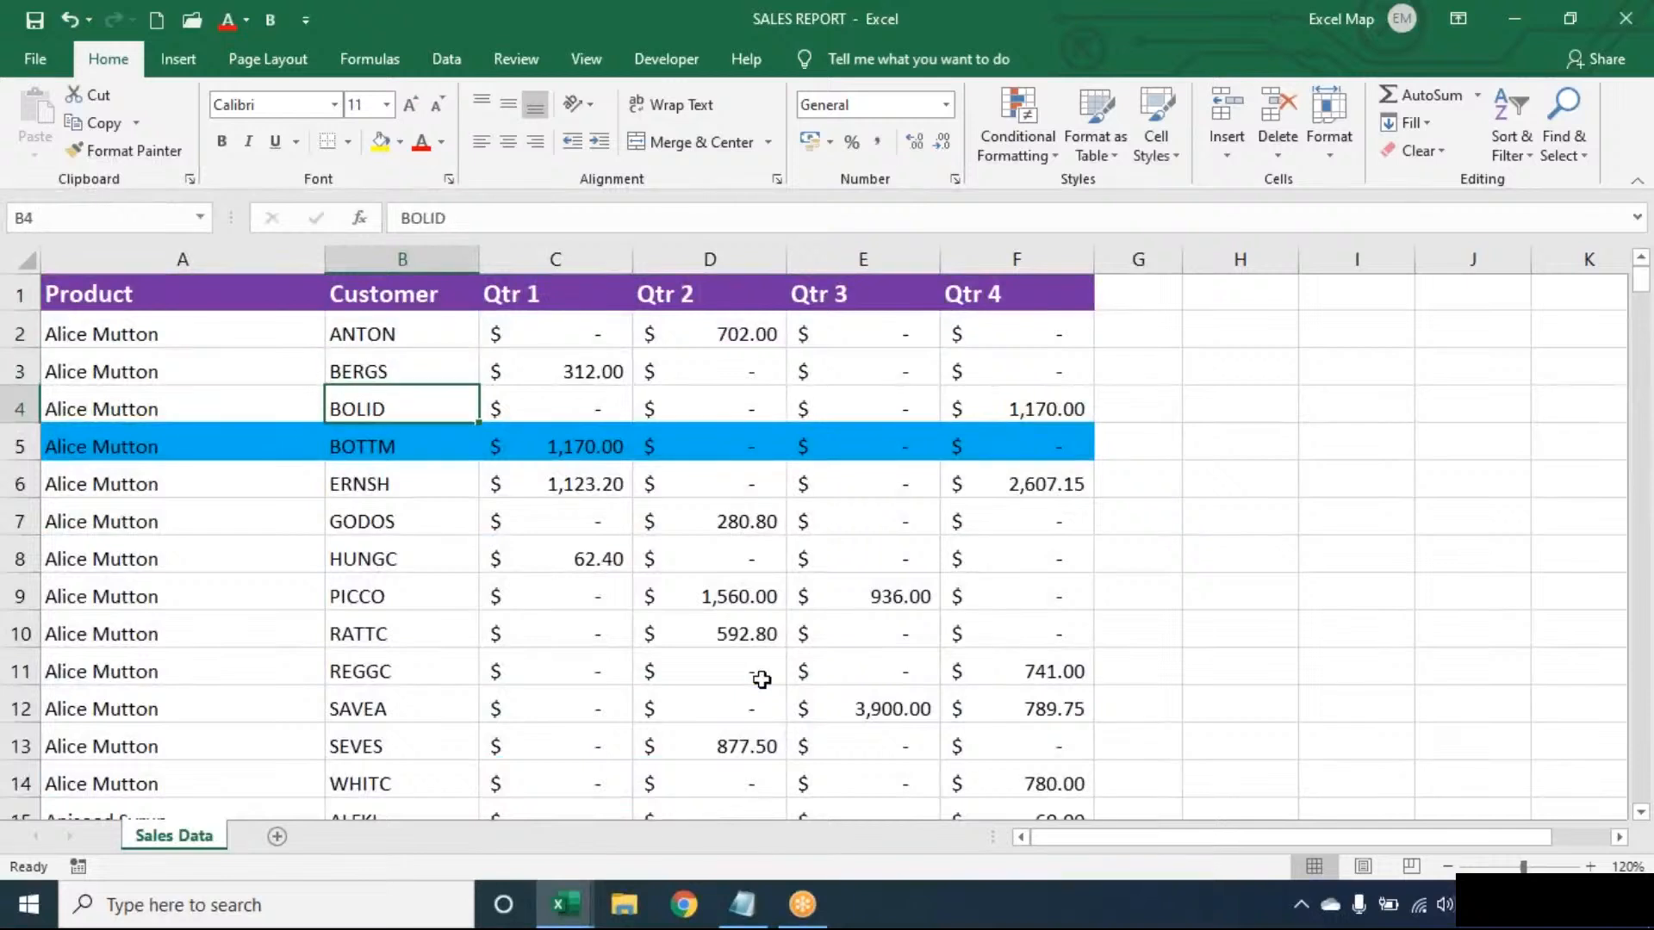
{"action": "key", "text": "Up"}
{"action": "key", "text": "Up"}
{"action": "key", "text": "Up"}
{"action": "key", "text": "Up"}
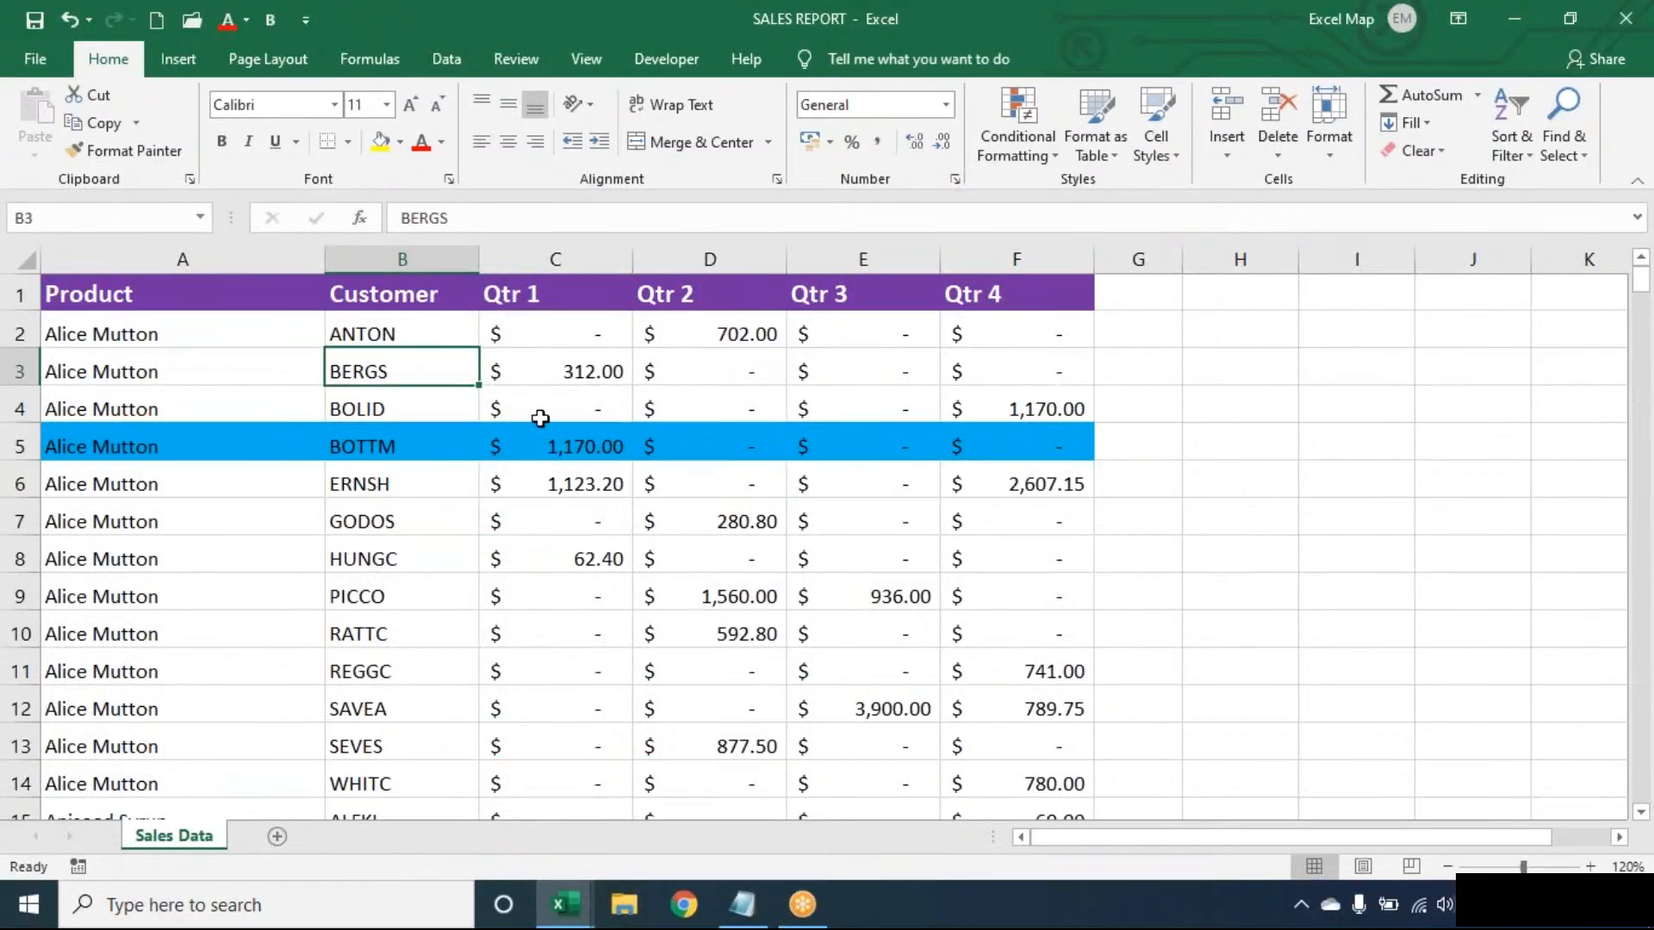
- With only cell B3 selected, define a new formula-based conditional formatting rule using =$B3="BERGS"
{"action": "left_click", "coordinate": [1021, 136]}
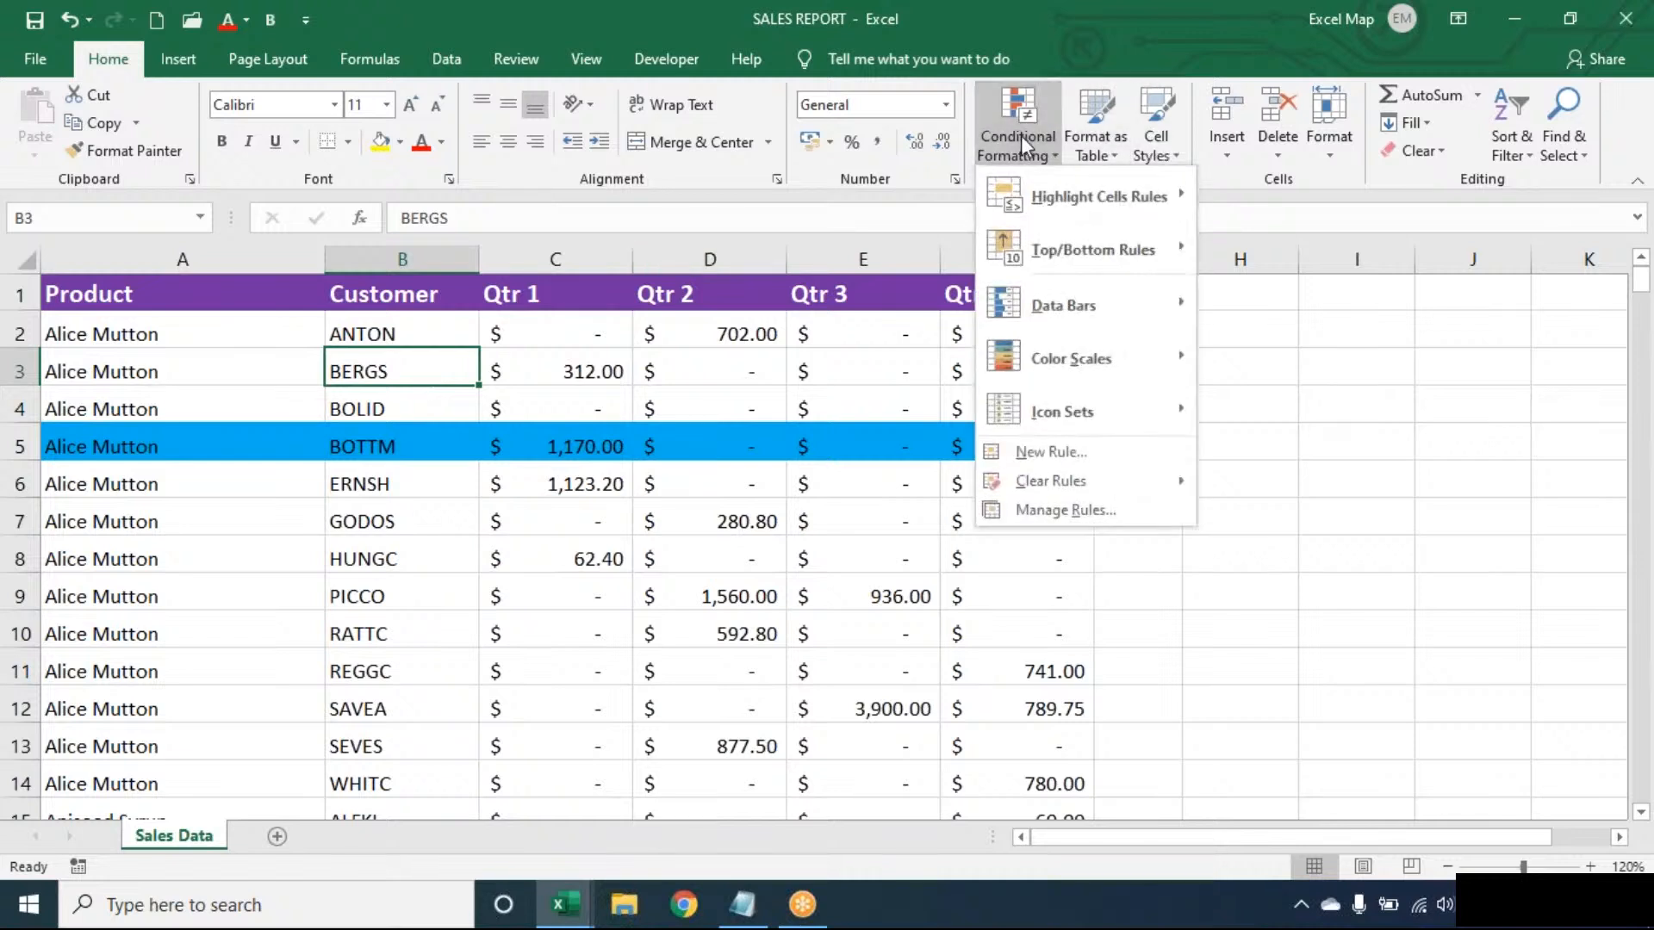
{"action": "key", "text": "Escape"}
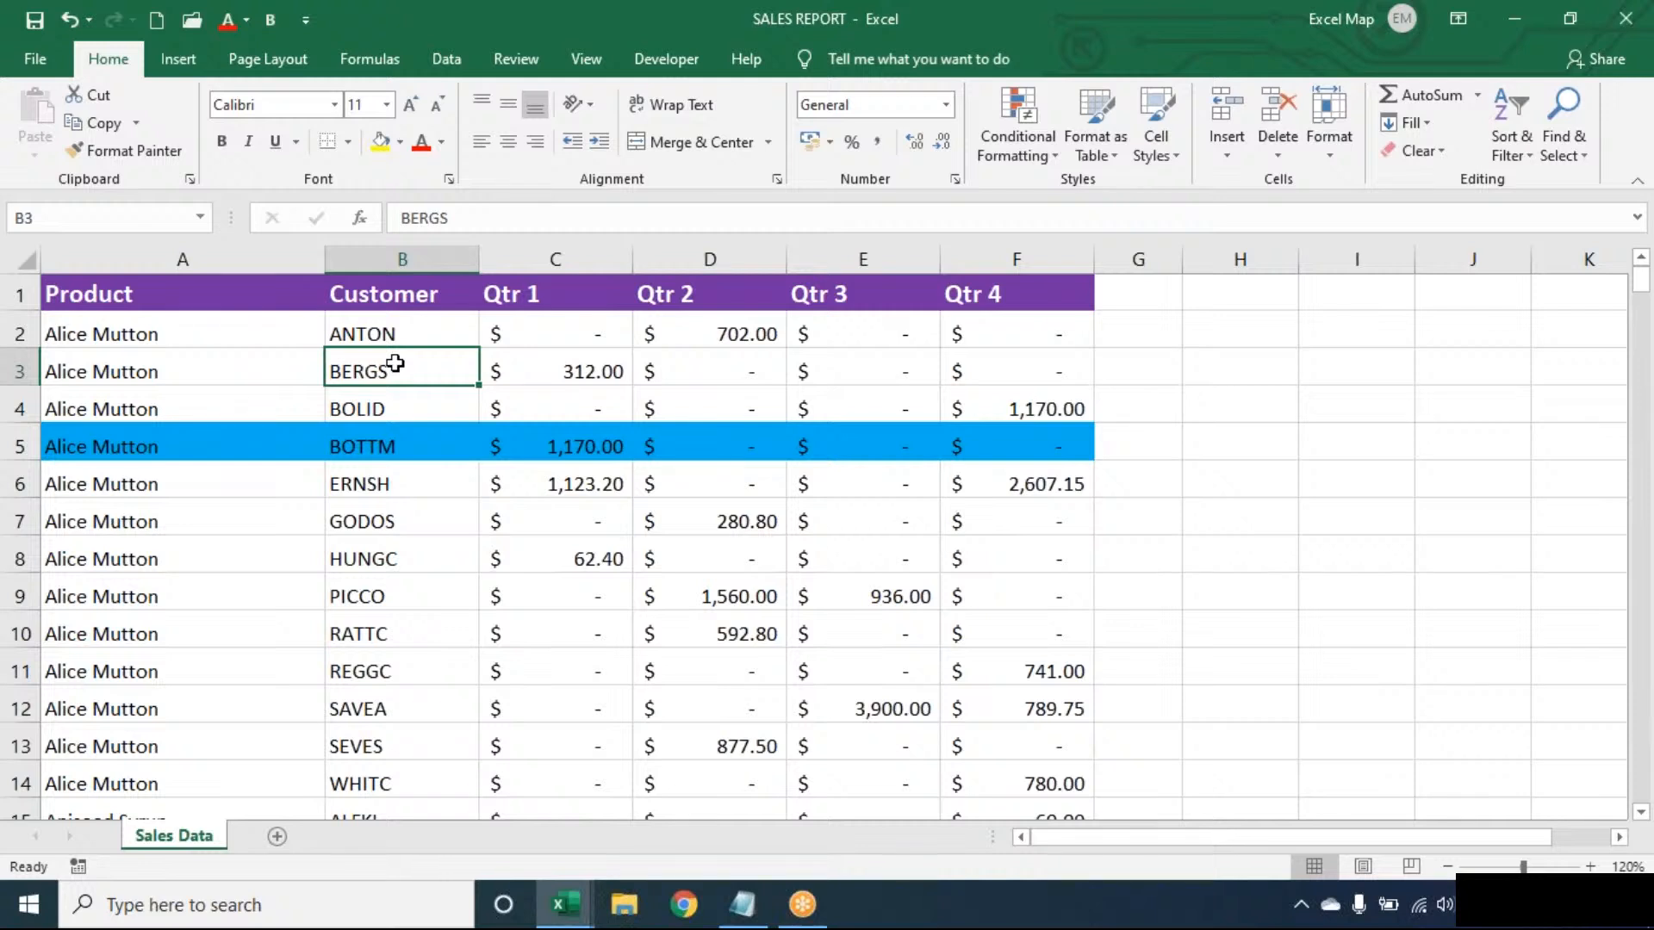
{"action": "left_click", "coordinate": [1033, 148]}
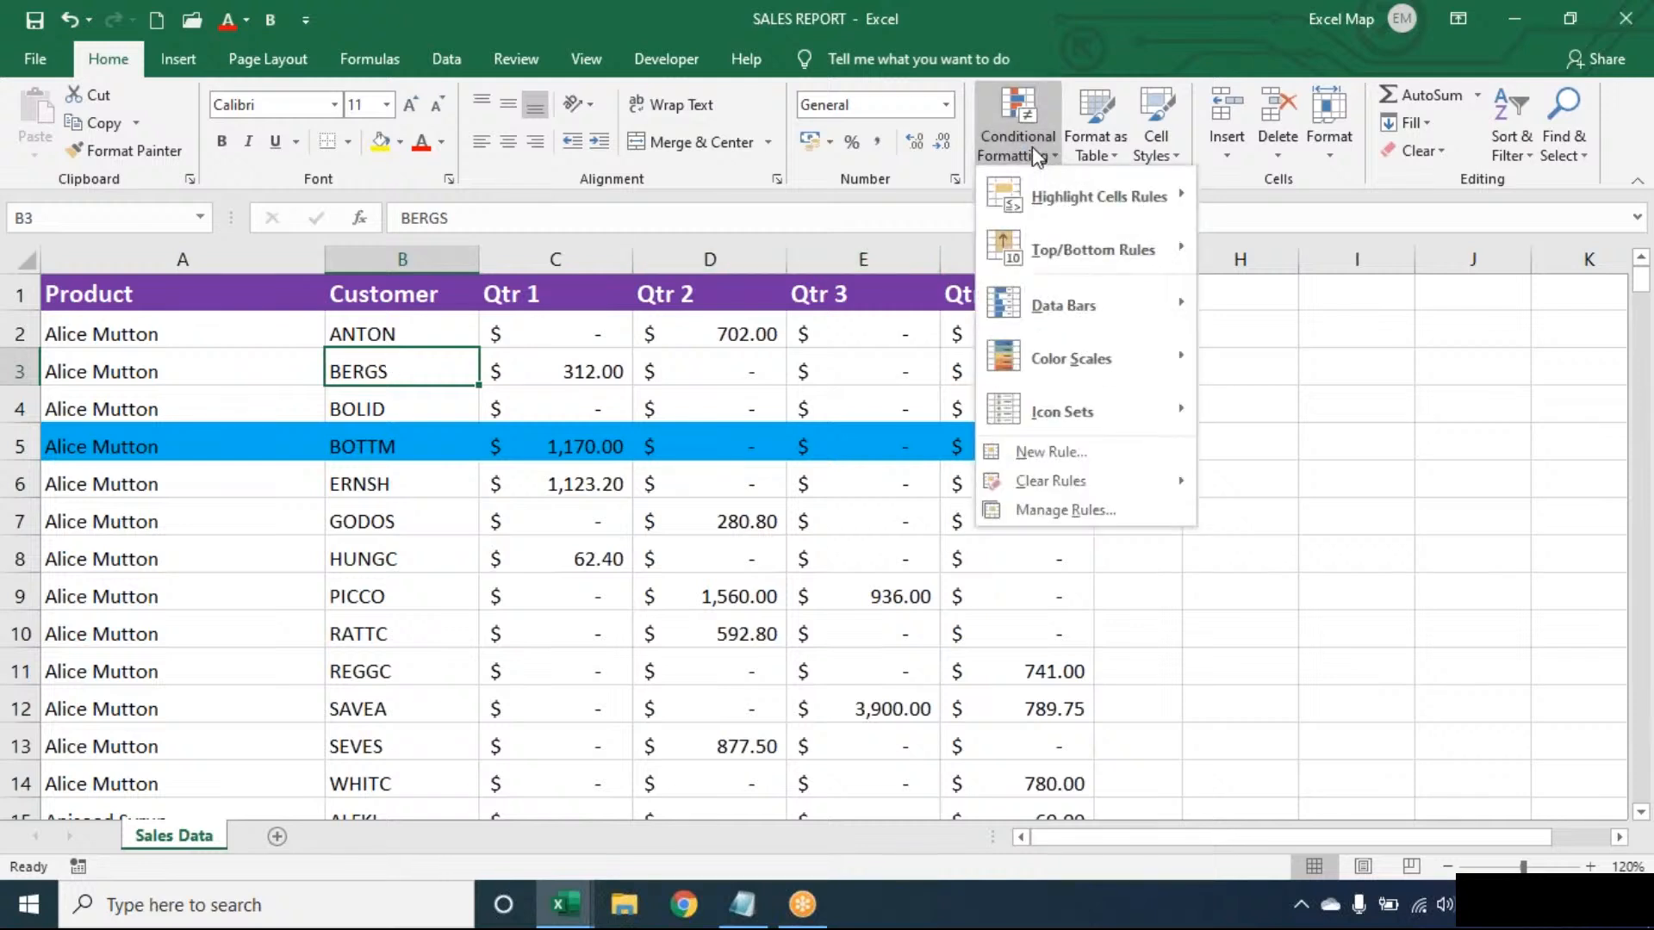
{"action": "left_click", "coordinate": [1089, 454]}
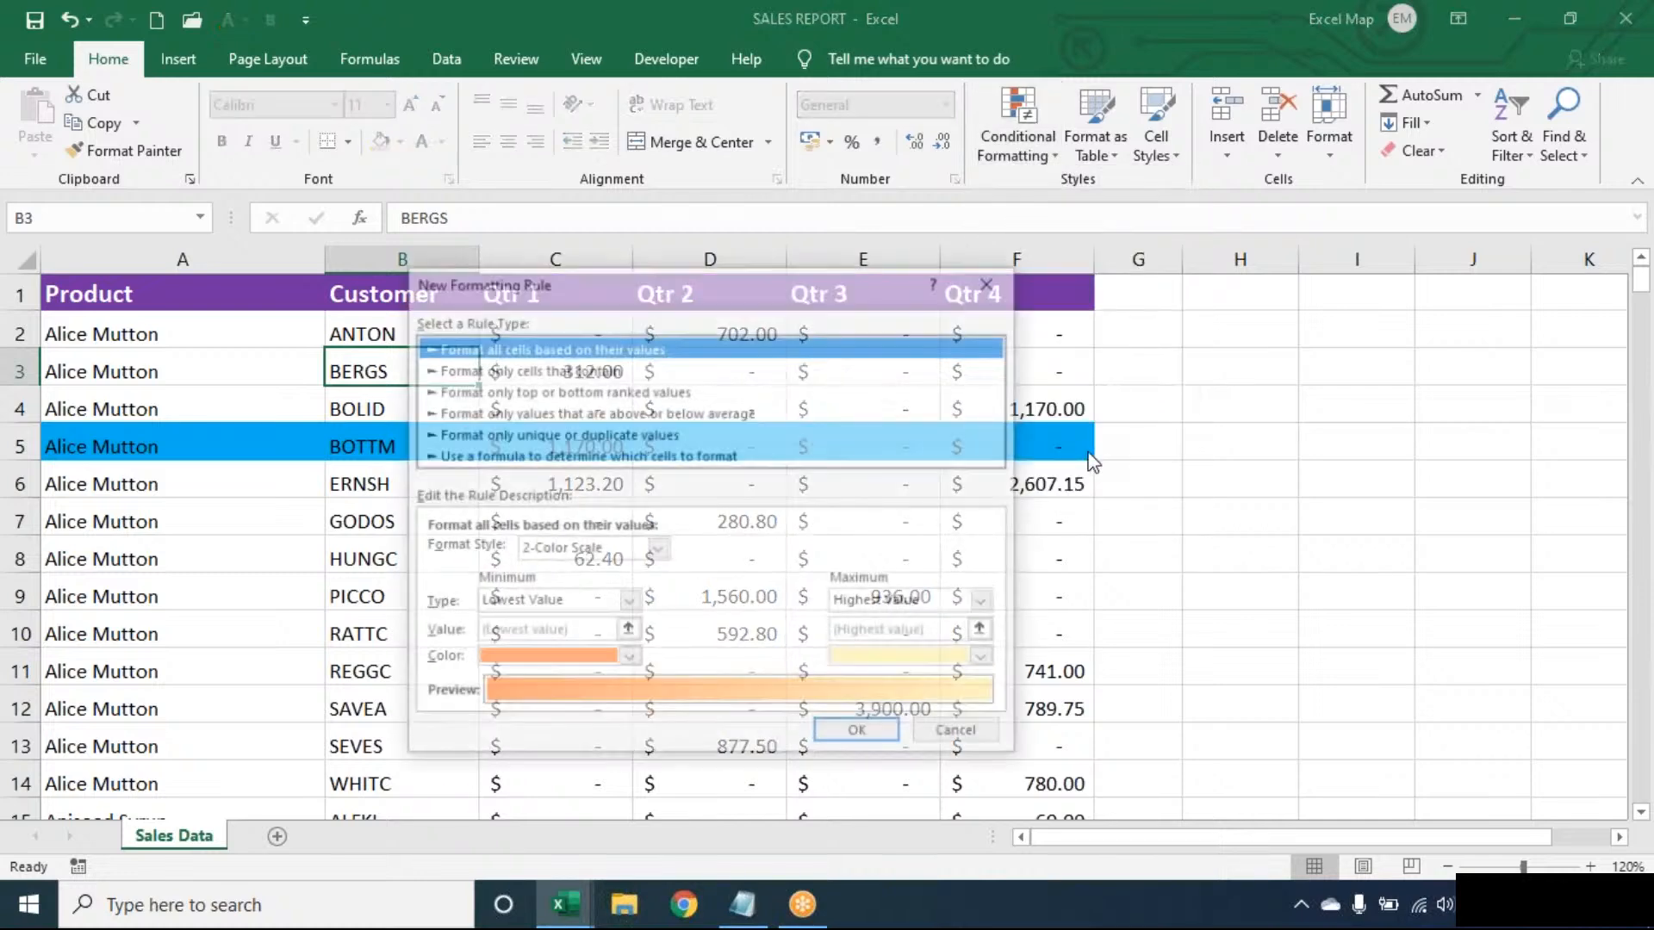
{"action": "left_click", "coordinate": [725, 454]}
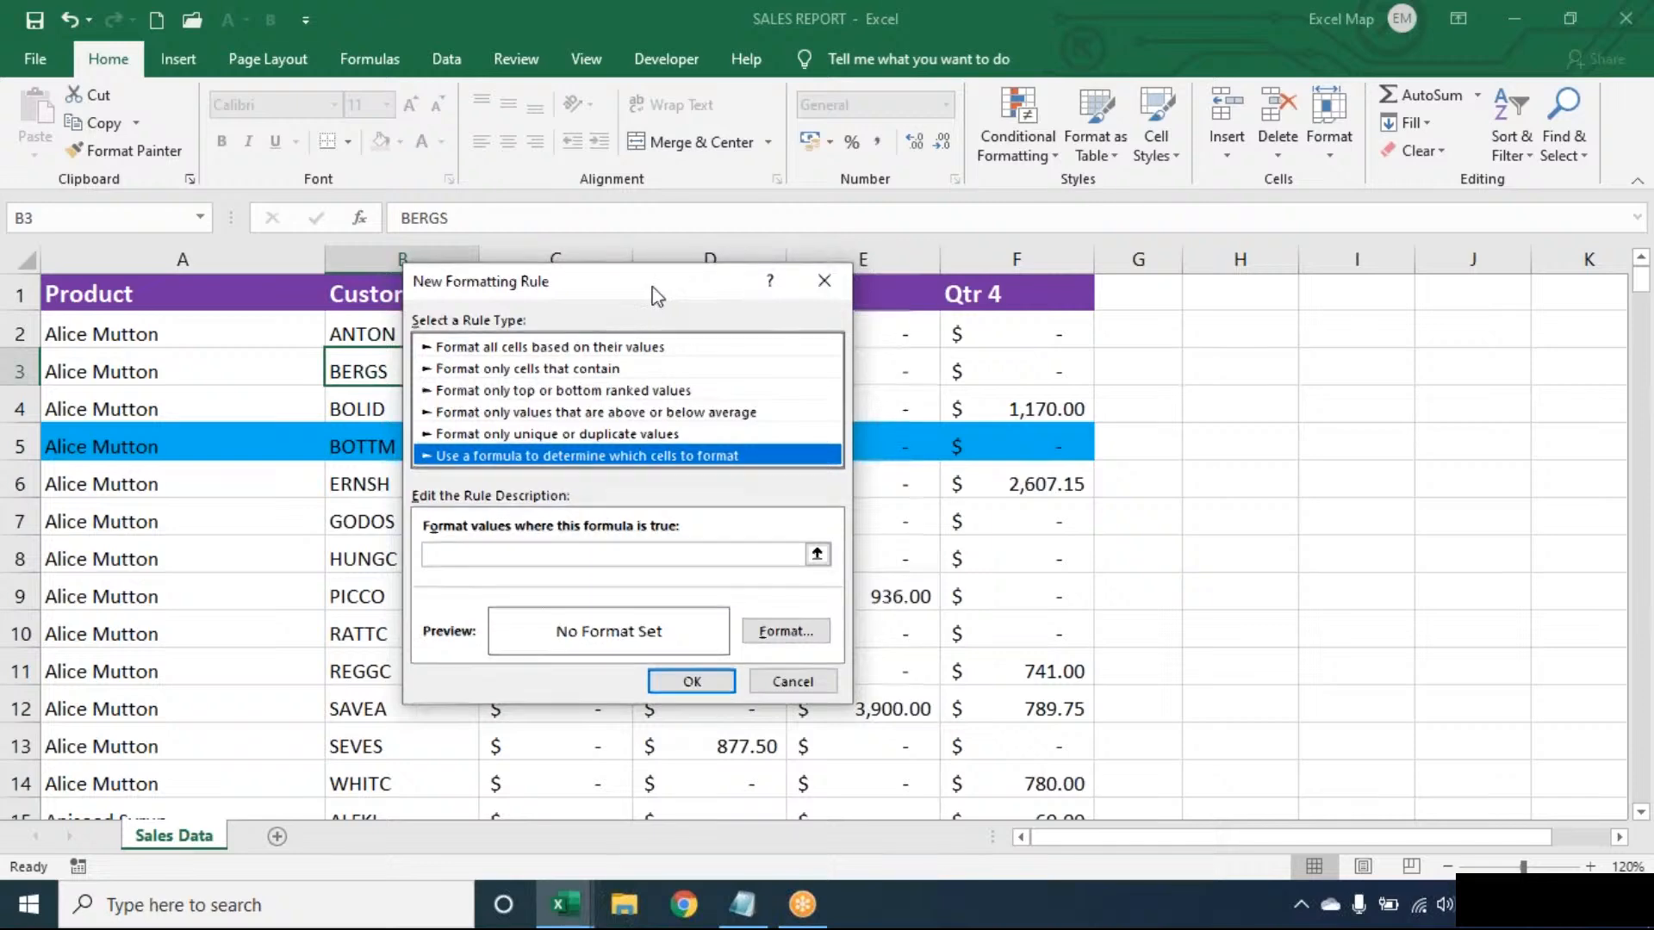
{"action": "left_click_drag", "start_coordinate": [652, 287], "coordinate": [876, 276]}
{"action": "left_click", "coordinate": [751, 545]}
{"action": "type", "text": "=$B3"}
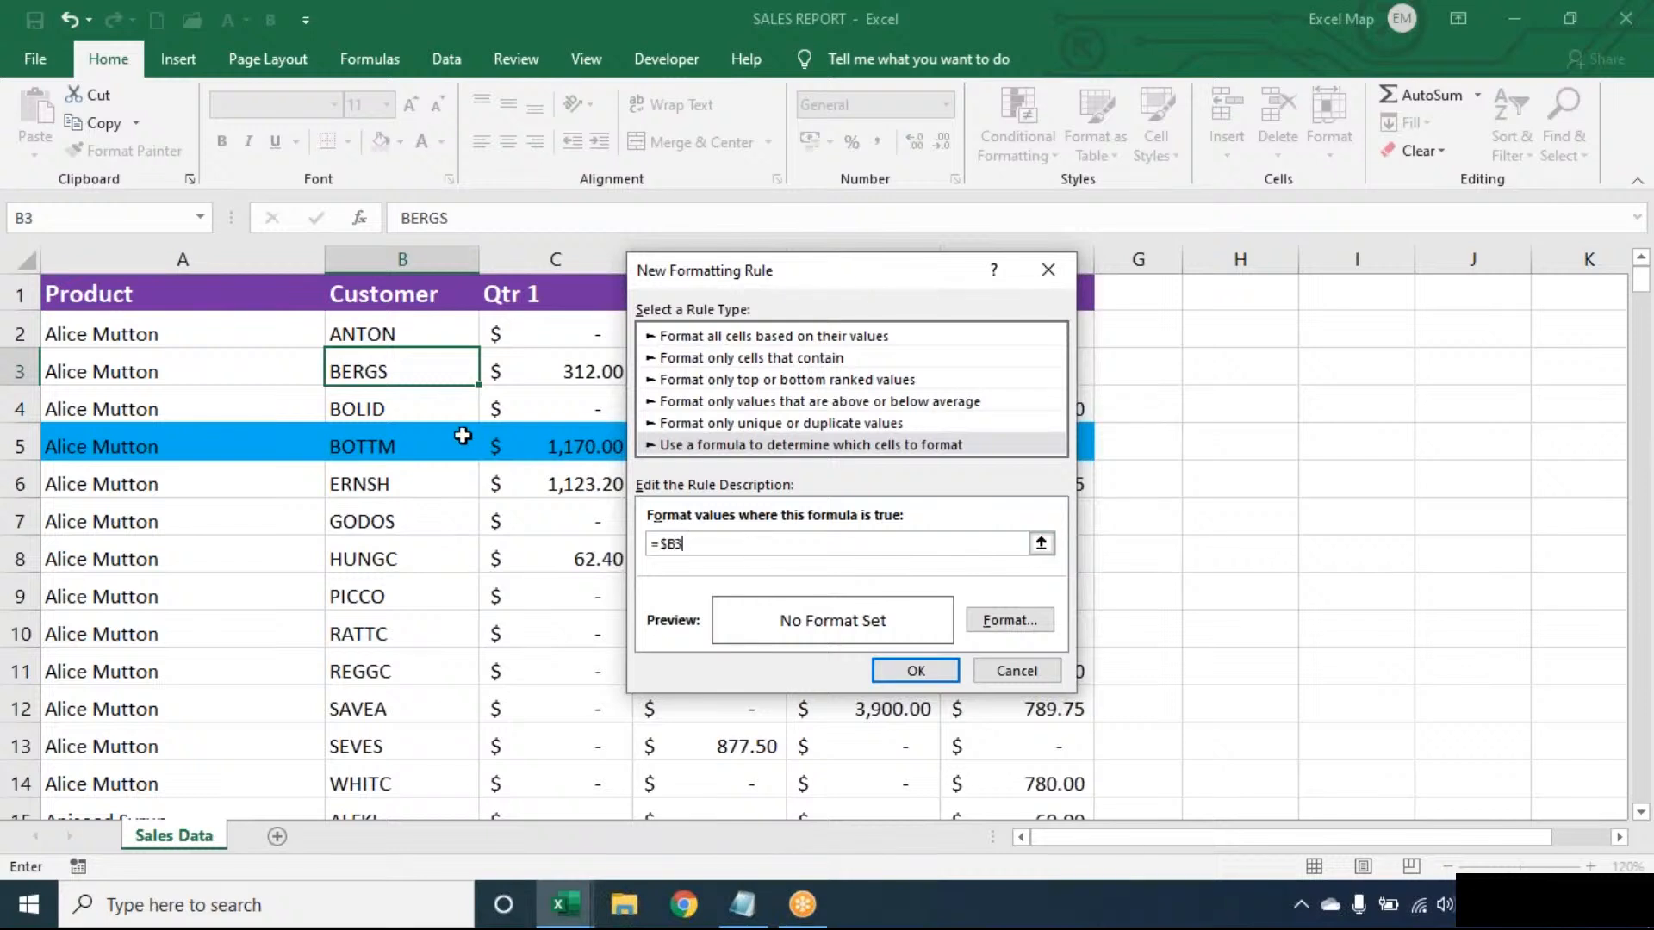
{"action": "type", "text": "=\"BERGS\""}
- Give the BERGS rule a standard orange background fill and create the rule
{"action": "left_click", "coordinate": [1007, 620]}
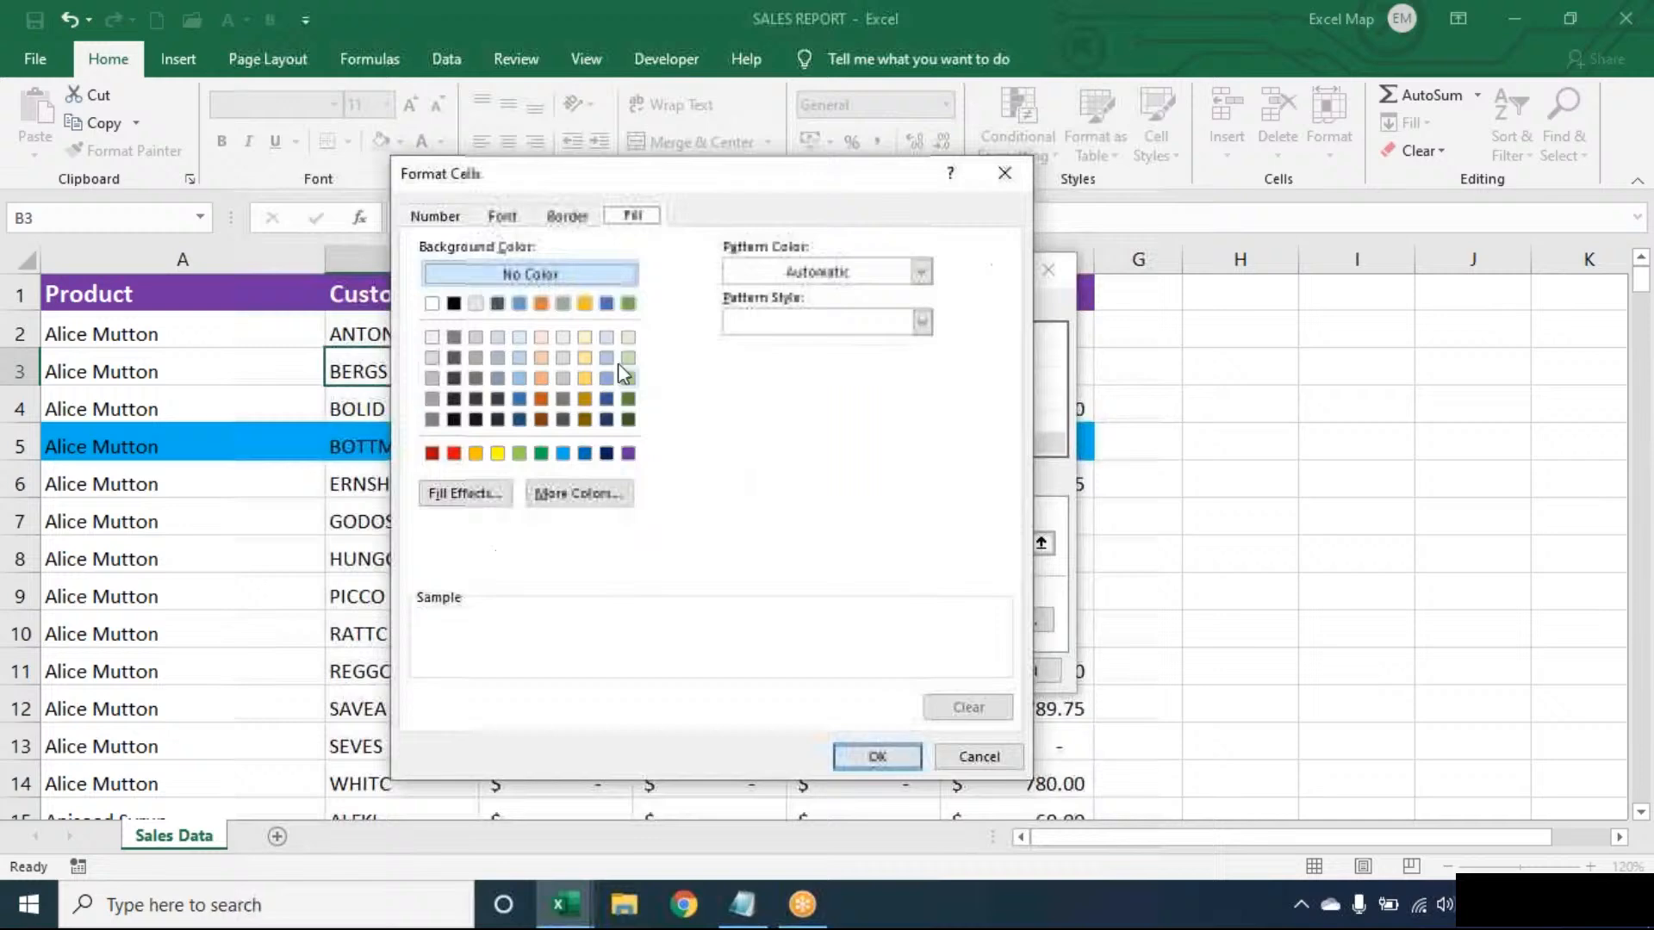
{"action": "left_click", "coordinate": [475, 453]}
{"action": "left_click", "coordinate": [911, 759]}
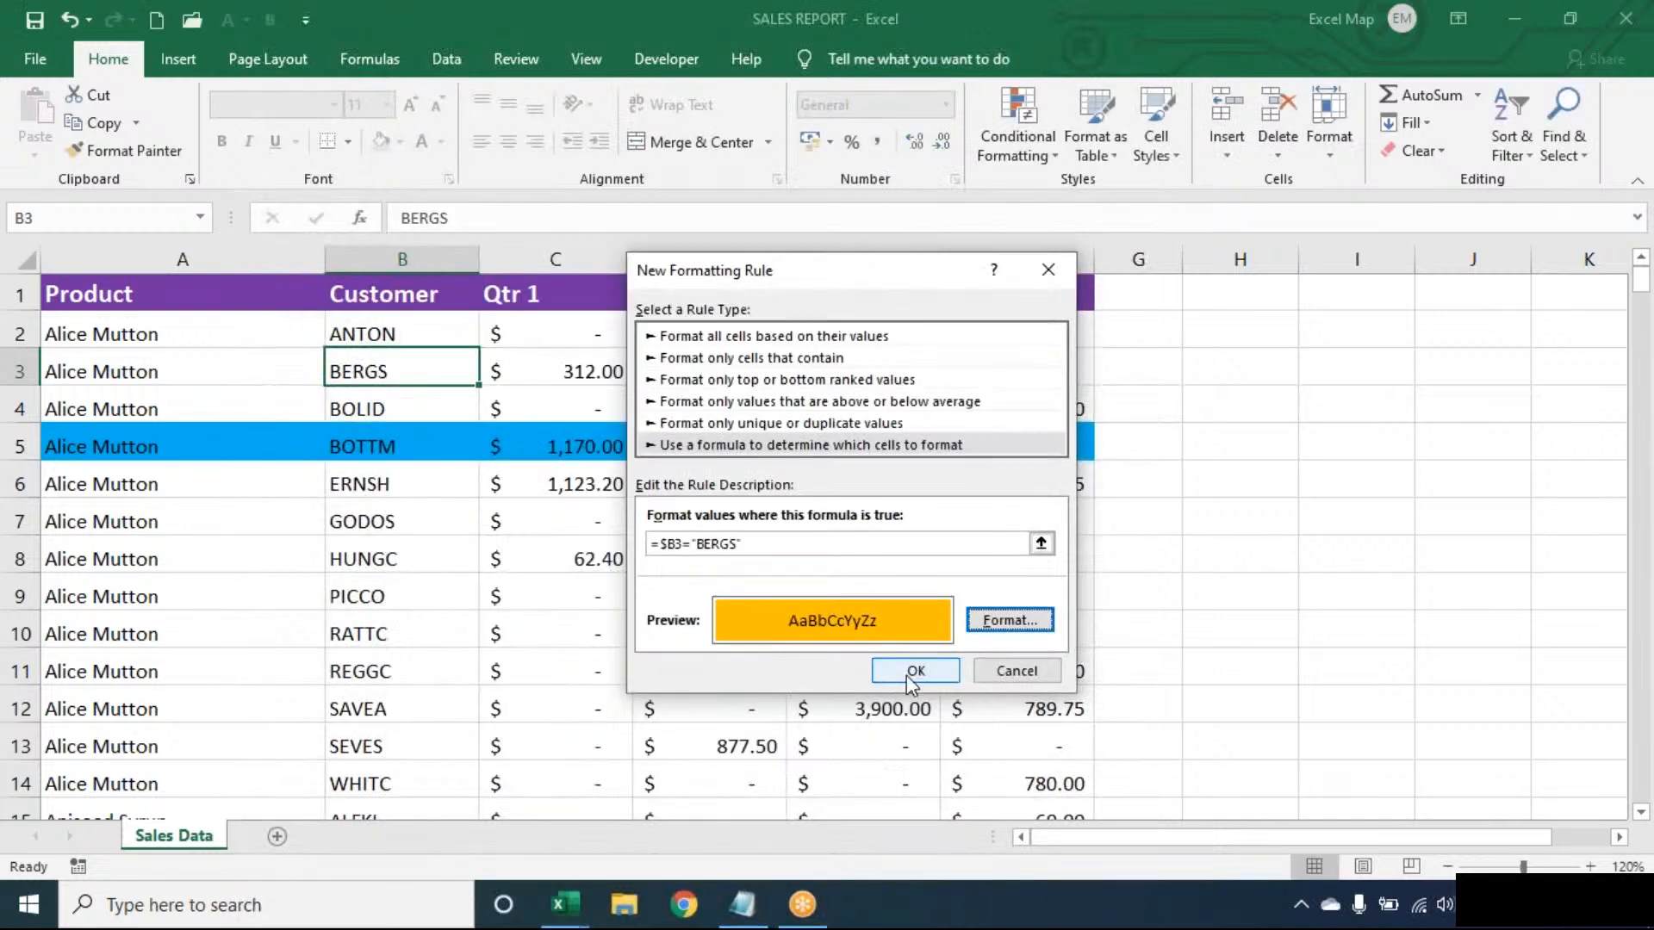
{"action": "left_click", "coordinate": [913, 672]}
- Extend the BERGS rule's applied range from the single cell to the whole sales table, =$A$1:$F$278
{"action": "left_click", "coordinate": [1009, 105]}
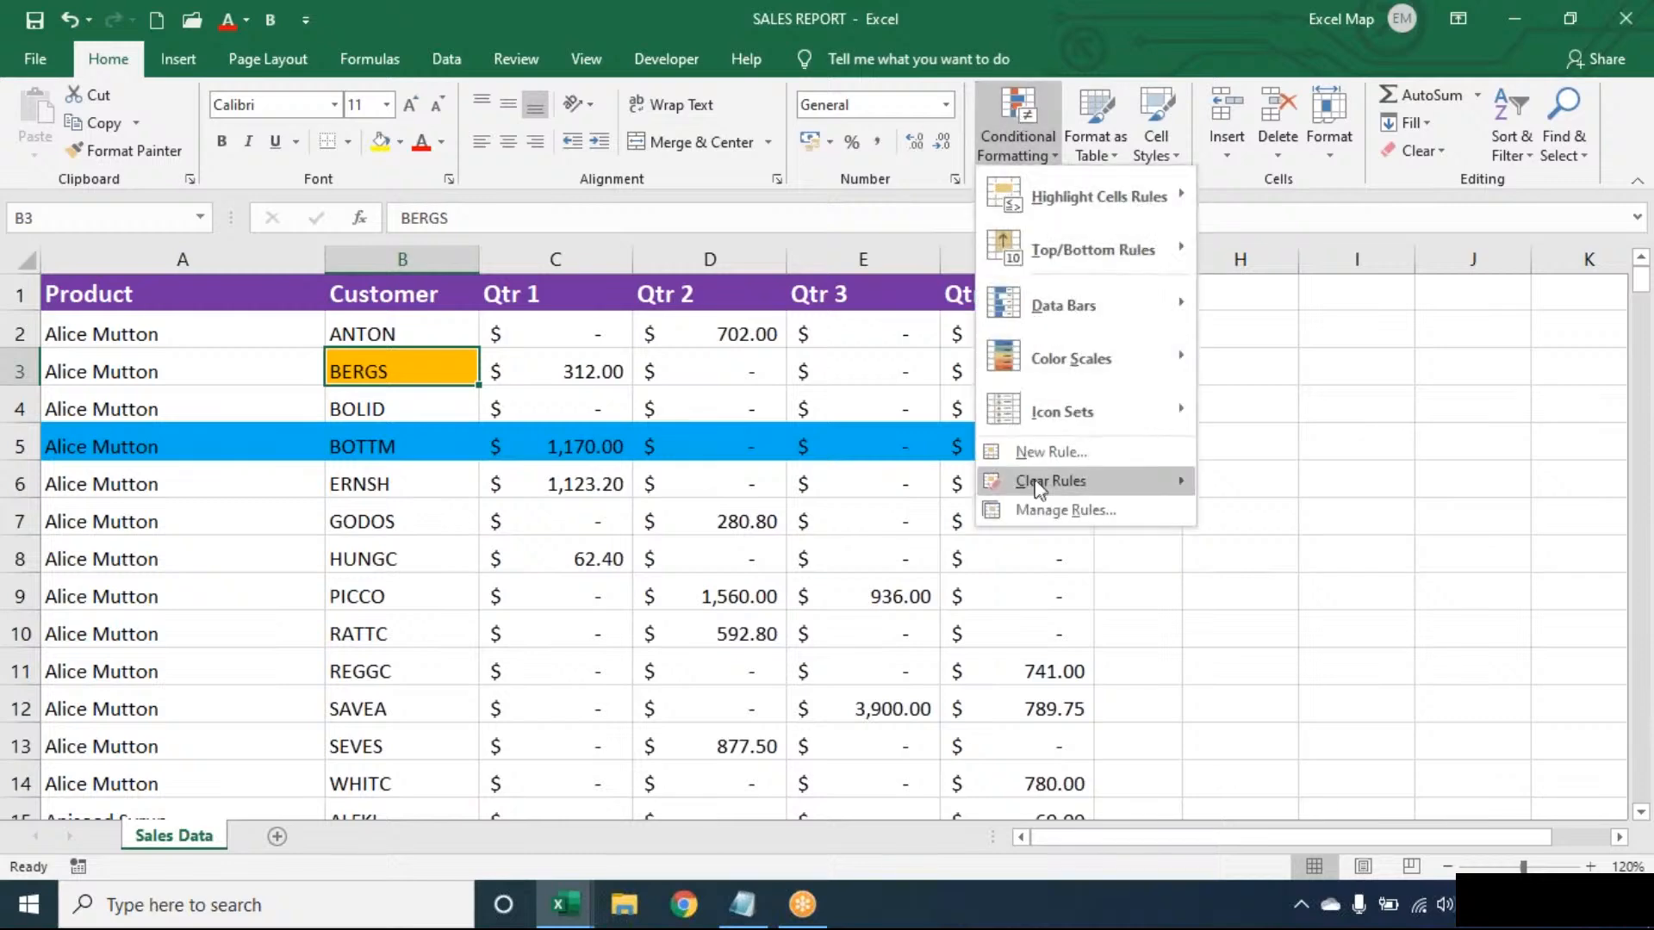
{"action": "left_click", "coordinate": [1033, 503]}
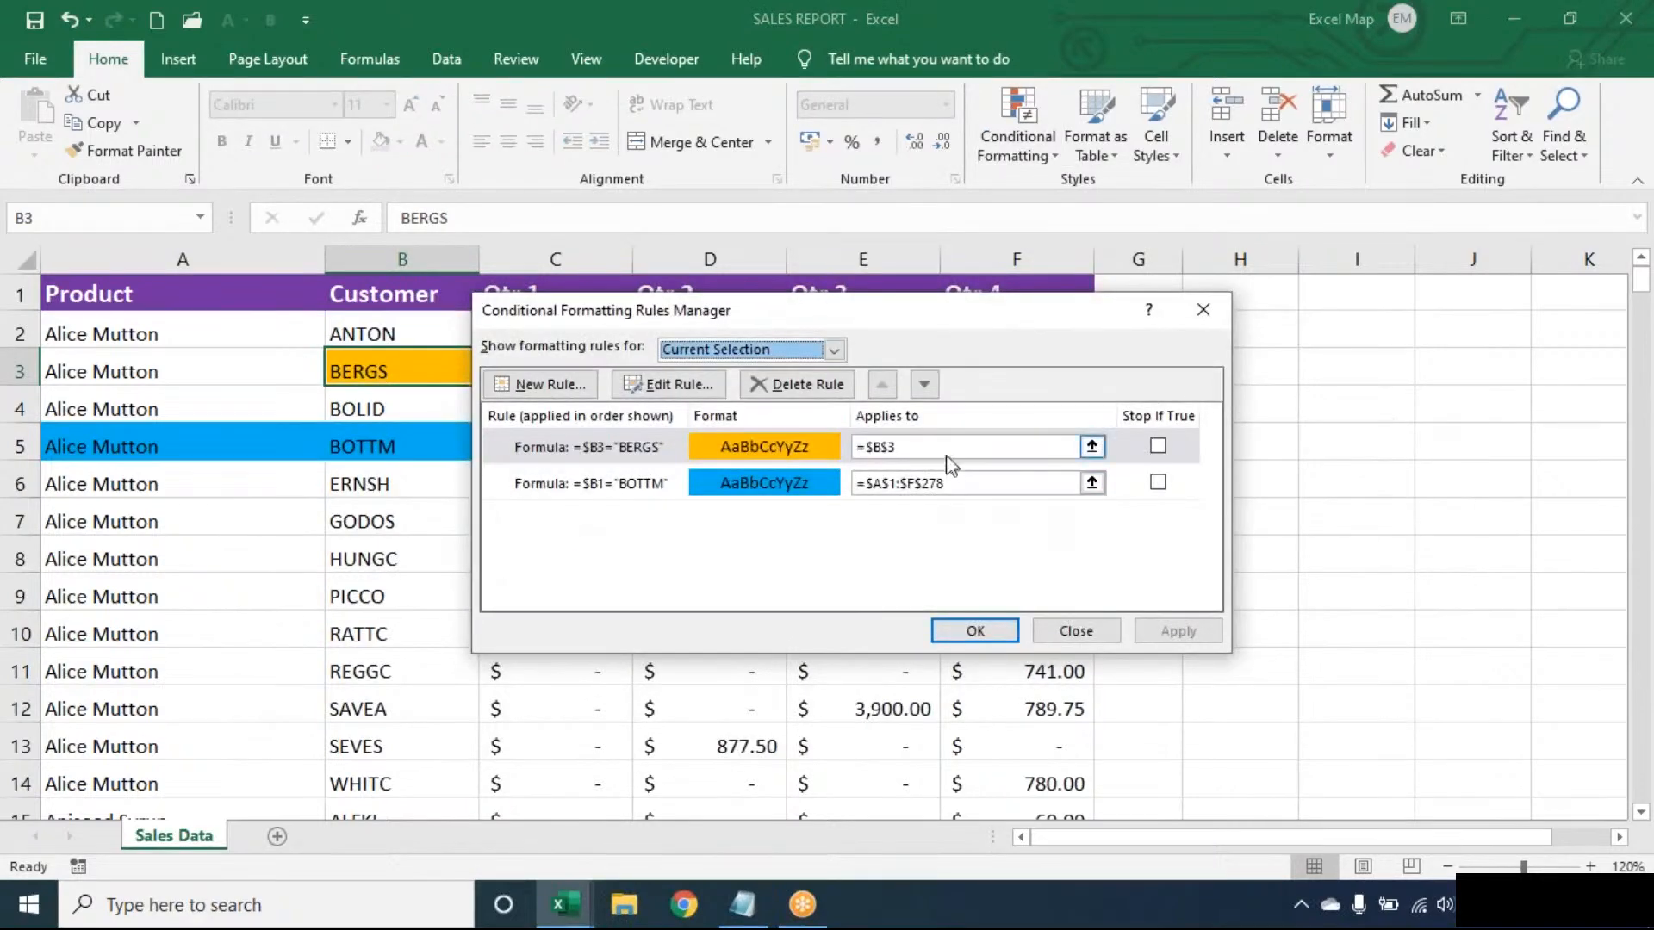
{"action": "left_click", "coordinate": [944, 450]}
{"action": "key", "text": "BackSpace"}
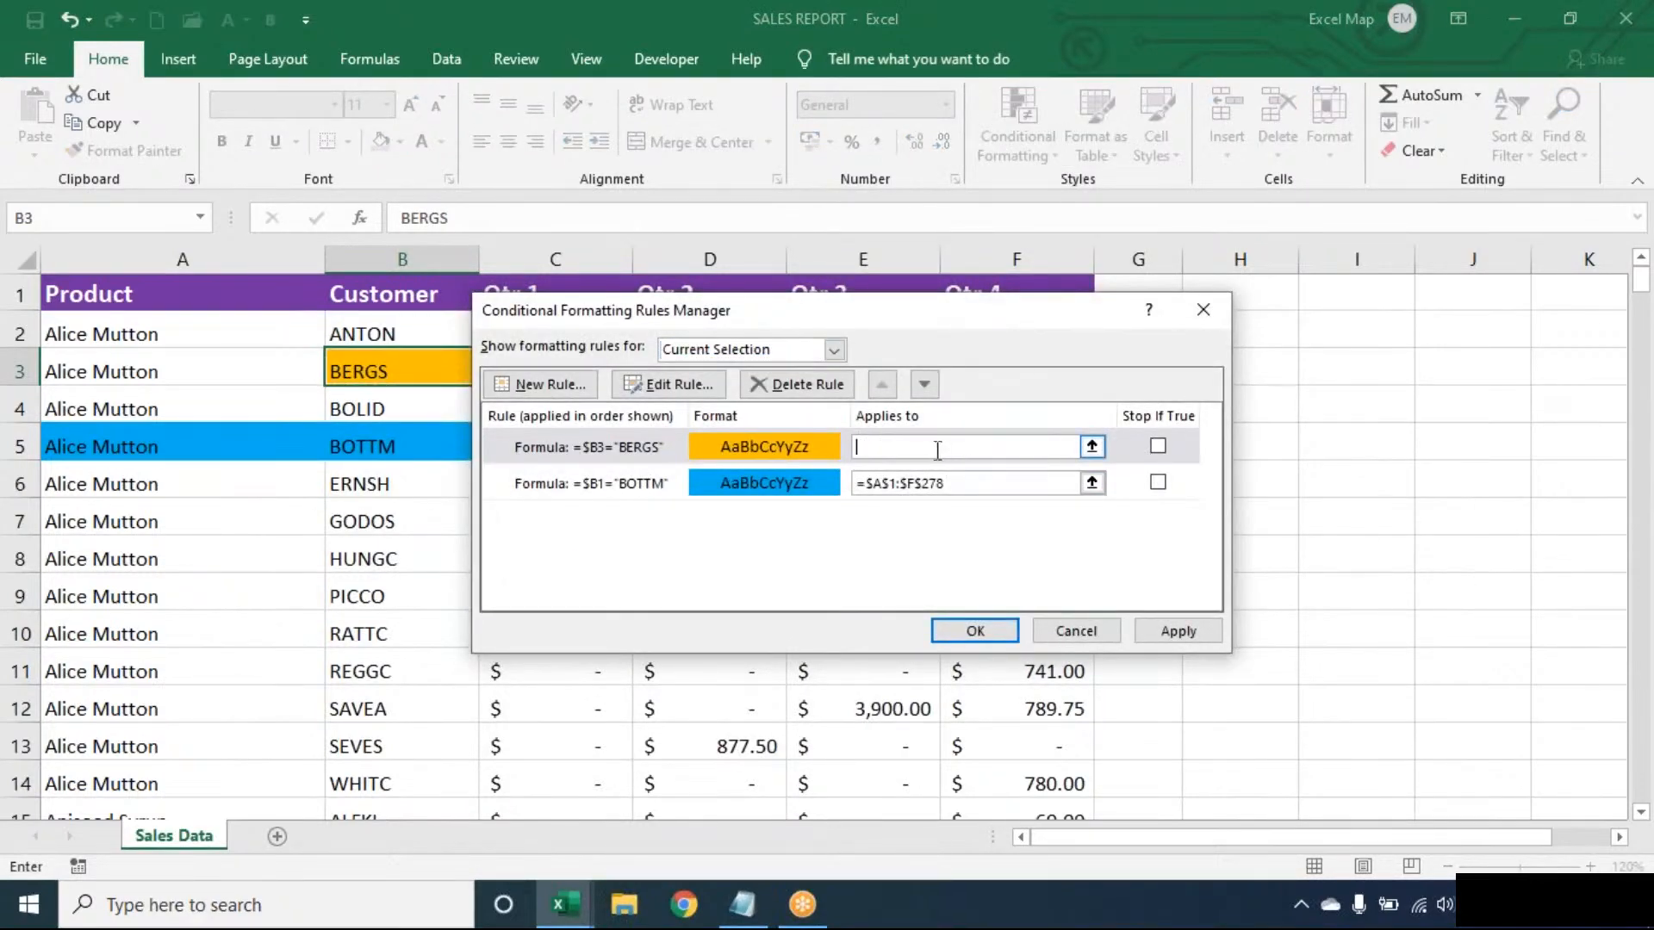
{"action": "left_click", "coordinate": [269, 394]}
{"action": "key", "text": "ctrl+a"}
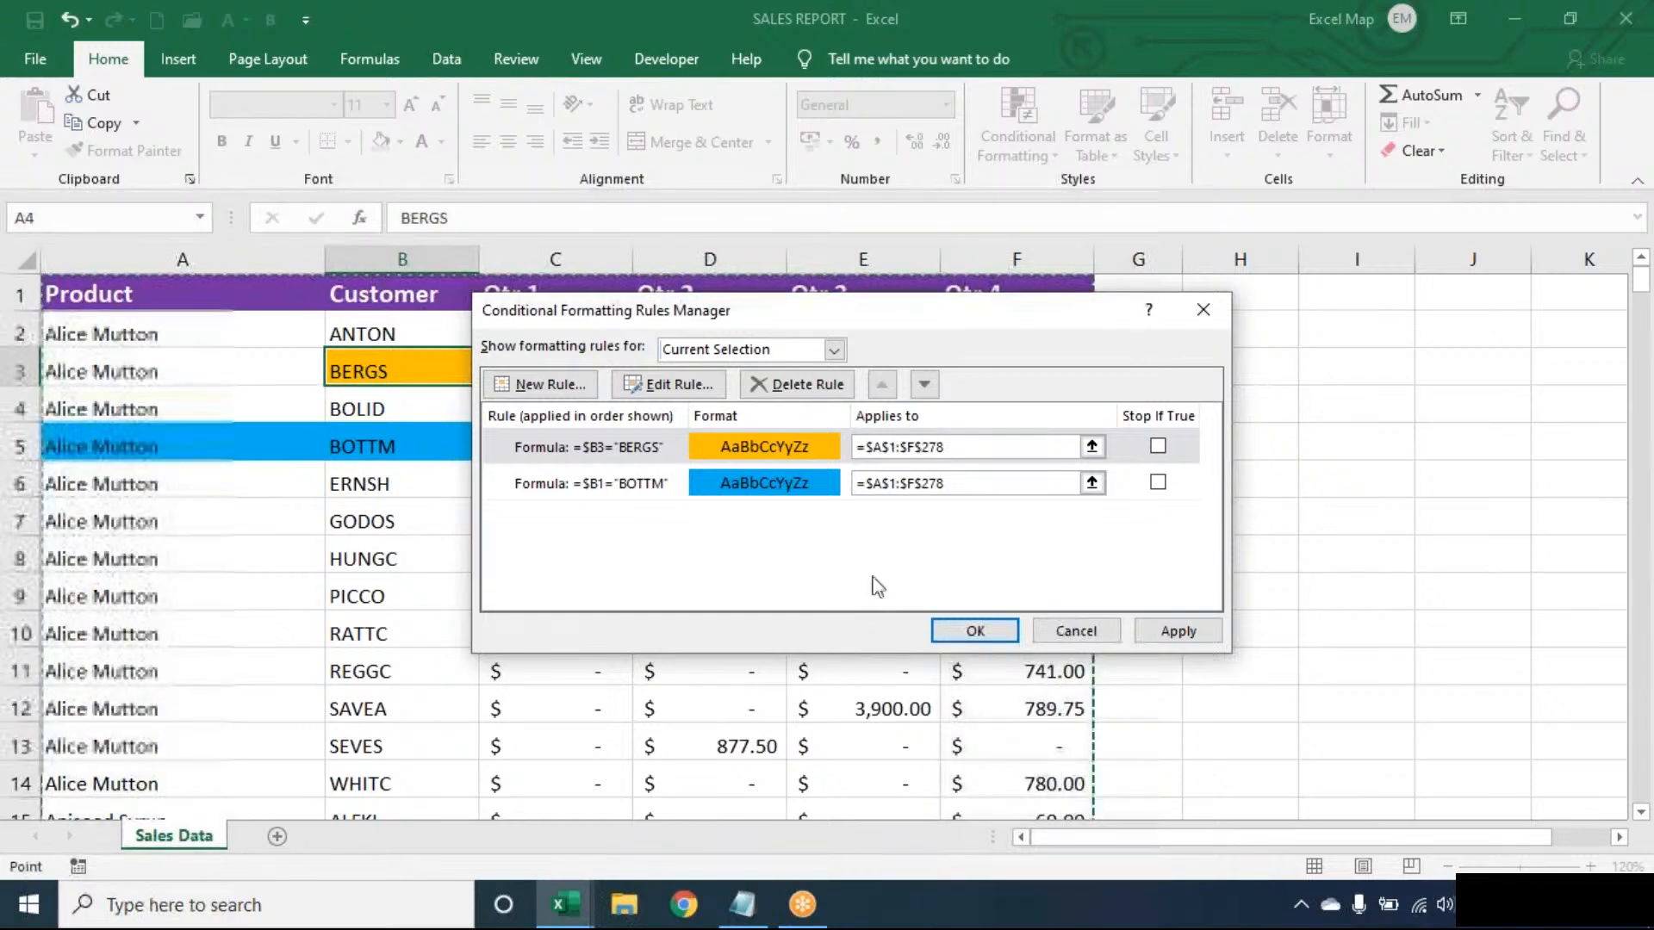
{"action": "left_click", "coordinate": [971, 630]}
- Examine the sales rows to check the highlighting of both BERGS and BOTTM records
{"action": "key", "text": "Down"}
{"action": "key", "text": "Down"}
{"action": "key", "text": "Down"}
{"action": "key", "text": "Down"}
{"action": "key", "text": "Down"}
{"action": "key", "text": "Down"}
{"action": "key", "text": "Down"}
{"action": "key", "text": "Down"}
{"action": "key", "text": "Down"}
{"action": "key", "text": "Down"}
{"action": "key", "text": "Down"}
{"action": "key", "text": "Down"}
{"action": "key", "text": "Down"}
{"action": "key", "text": "Down"}
{"action": "key", "text": "Down"}
{"action": "key", "text": "Down"}
{"action": "key", "text": "Down"}
{"action": "key", "text": "Down"}
{"action": "key", "text": "Down"}
{"action": "key", "text": "Down"}
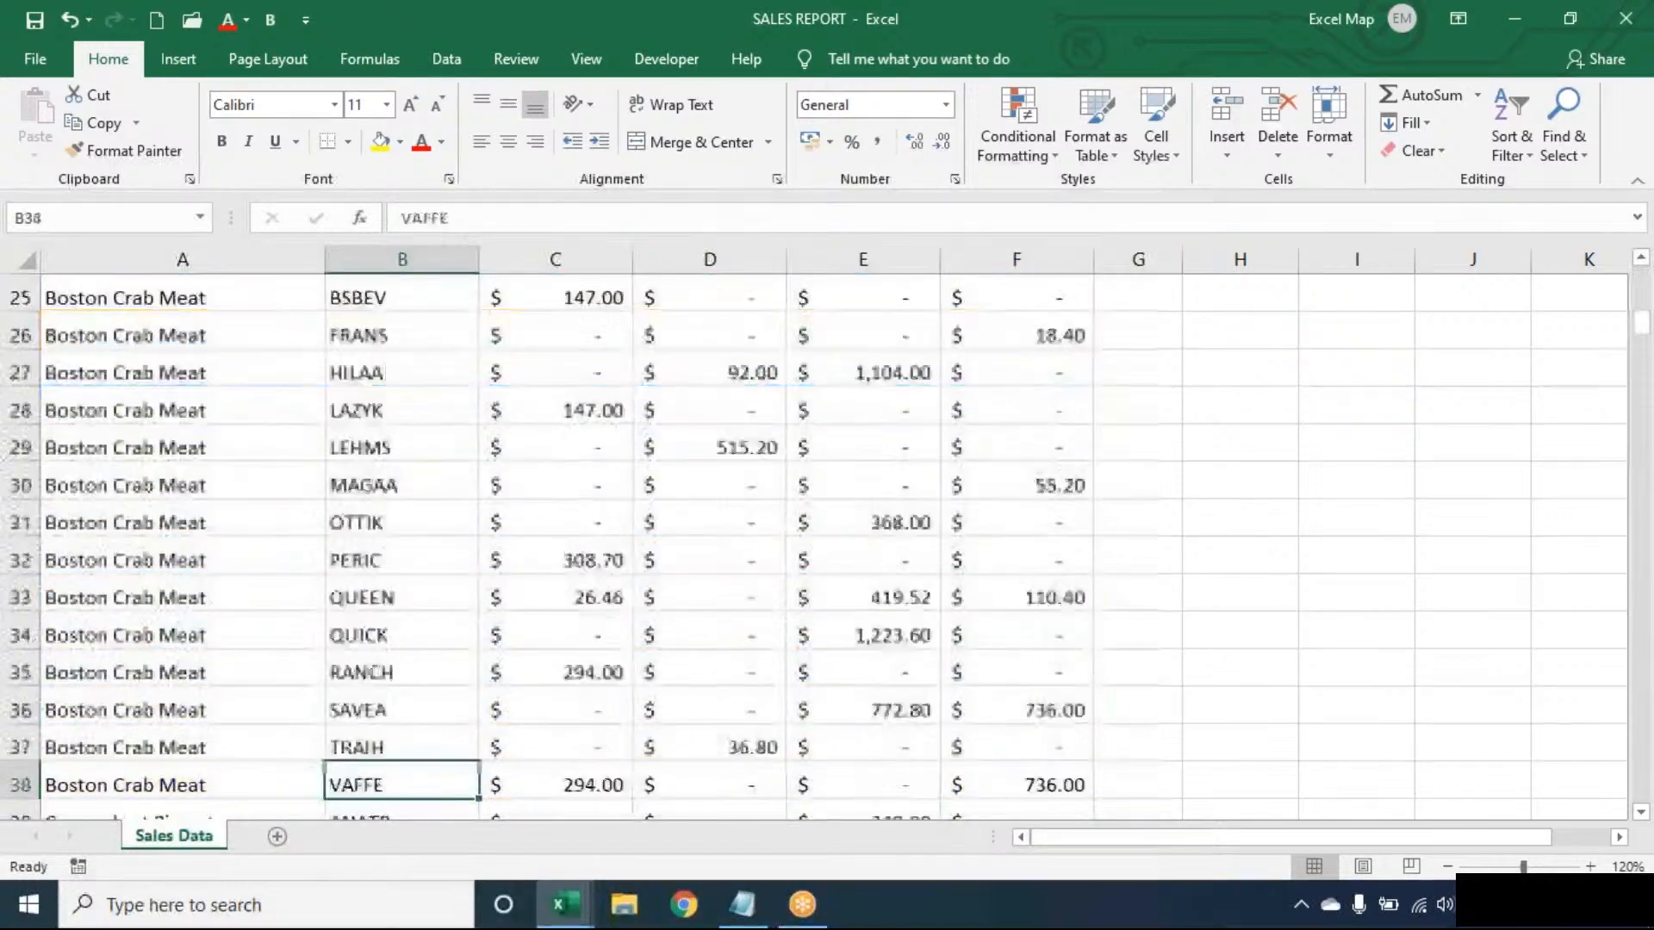
{"action": "key", "text": "Down"}
{"action": "key", "text": "Down"}
{"action": "key", "text": "Down"}
{"action": "key", "text": "Down"}
{"action": "key", "text": "Down"}
{"action": "key", "text": "Down"}
{"action": "key", "text": "Down"}
{"action": "key", "text": "Down"}
{"action": "key", "text": "Down"}
{"action": "key", "text": "Down"}
{"action": "key", "text": "Up"}
{"action": "key", "text": "Up"}
{"action": "key", "text": "Up"}
{"action": "key", "text": "Up"}
{"action": "key", "text": "Up"}
{"action": "key", "text": "Up"}
{"action": "key", "text": "Up"}
{"action": "key", "text": "Up"}
{"action": "key", "text": "Up"}
{"action": "key", "text": "Up"}
{"action": "key", "text": "Up"}
{"action": "key", "text": "Up"}
{"action": "key", "text": "Up"}
{"action": "key", "text": "Up"}
{"action": "key", "text": "Up"}
{"action": "key", "text": "Up"}
{"action": "key", "text": "Up"}
{"action": "key", "text": "Up"}
{"action": "key", "text": "Up"}
{"action": "key", "text": "Up"}
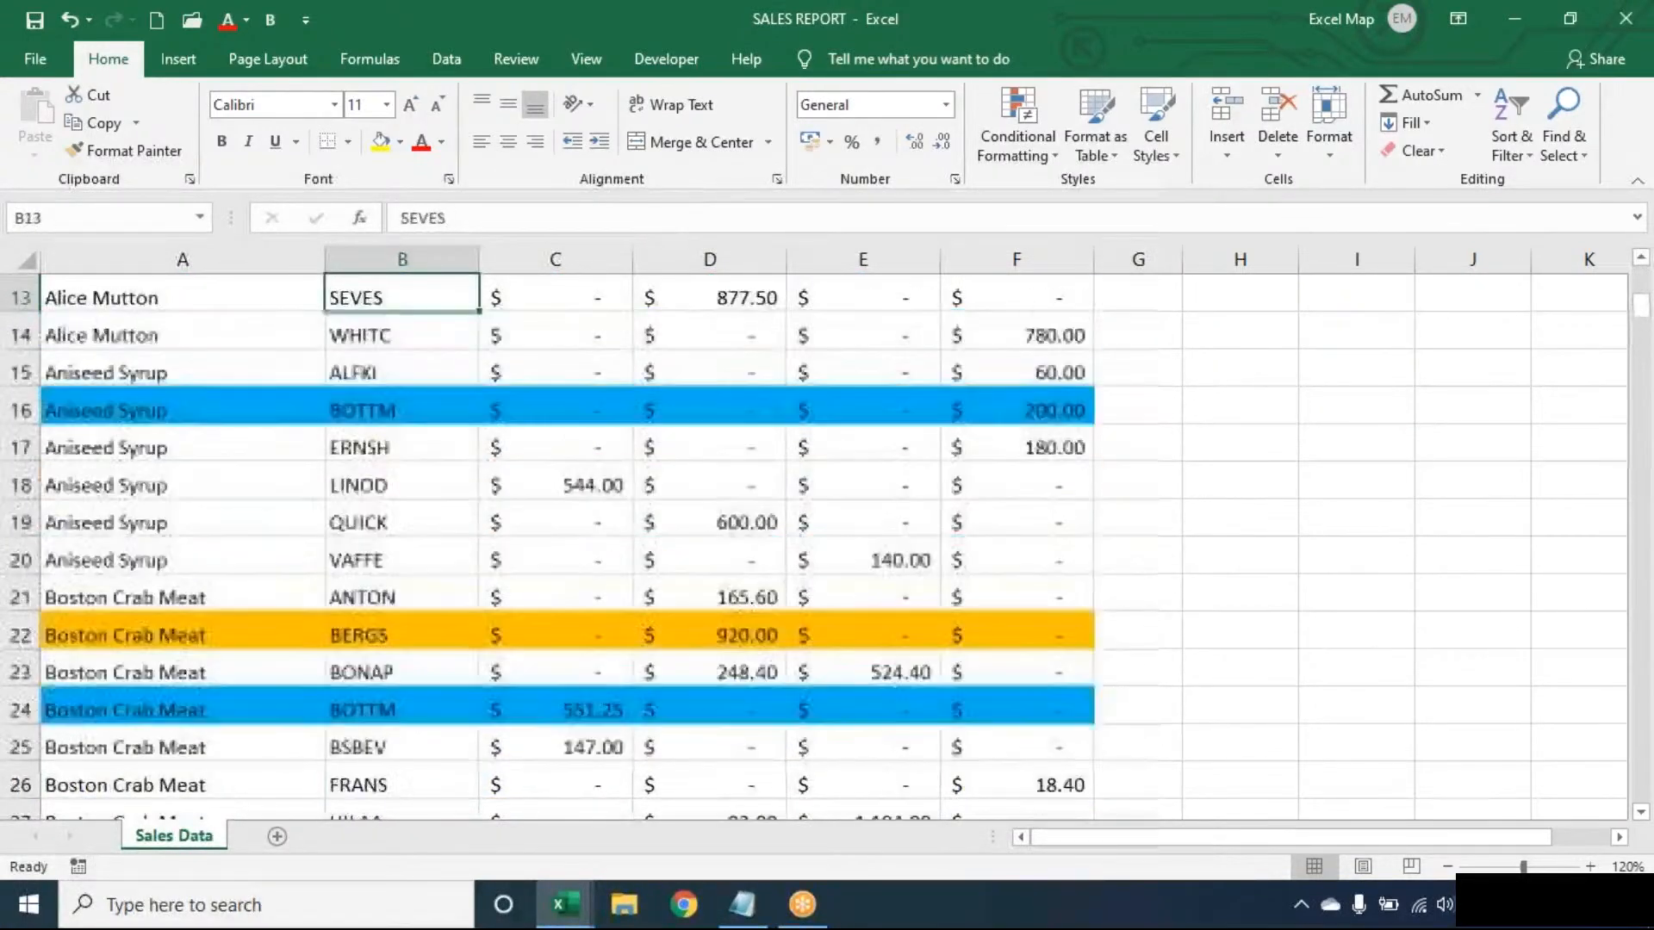
{"action": "key", "text": "Up"}
{"action": "key", "text": "Up"}
{"action": "key", "text": "Up"}
{"action": "key", "text": "Up"}
{"action": "key", "text": "Up"}
{"action": "key", "text": "Up"}
{"action": "key", "text": "Up"}
{"action": "key", "text": "Up"}
{"action": "key", "text": "Up"}
{"action": "key", "text": "Up"}
{"action": "key", "text": "Up"}
{"action": "key", "text": "Up"}
{"action": "key", "text": "Down"}
- Set up a custom sort of the sales table by Customer on Cell Color, with orange On Top
{"action": "key", "text": "alt+d"}
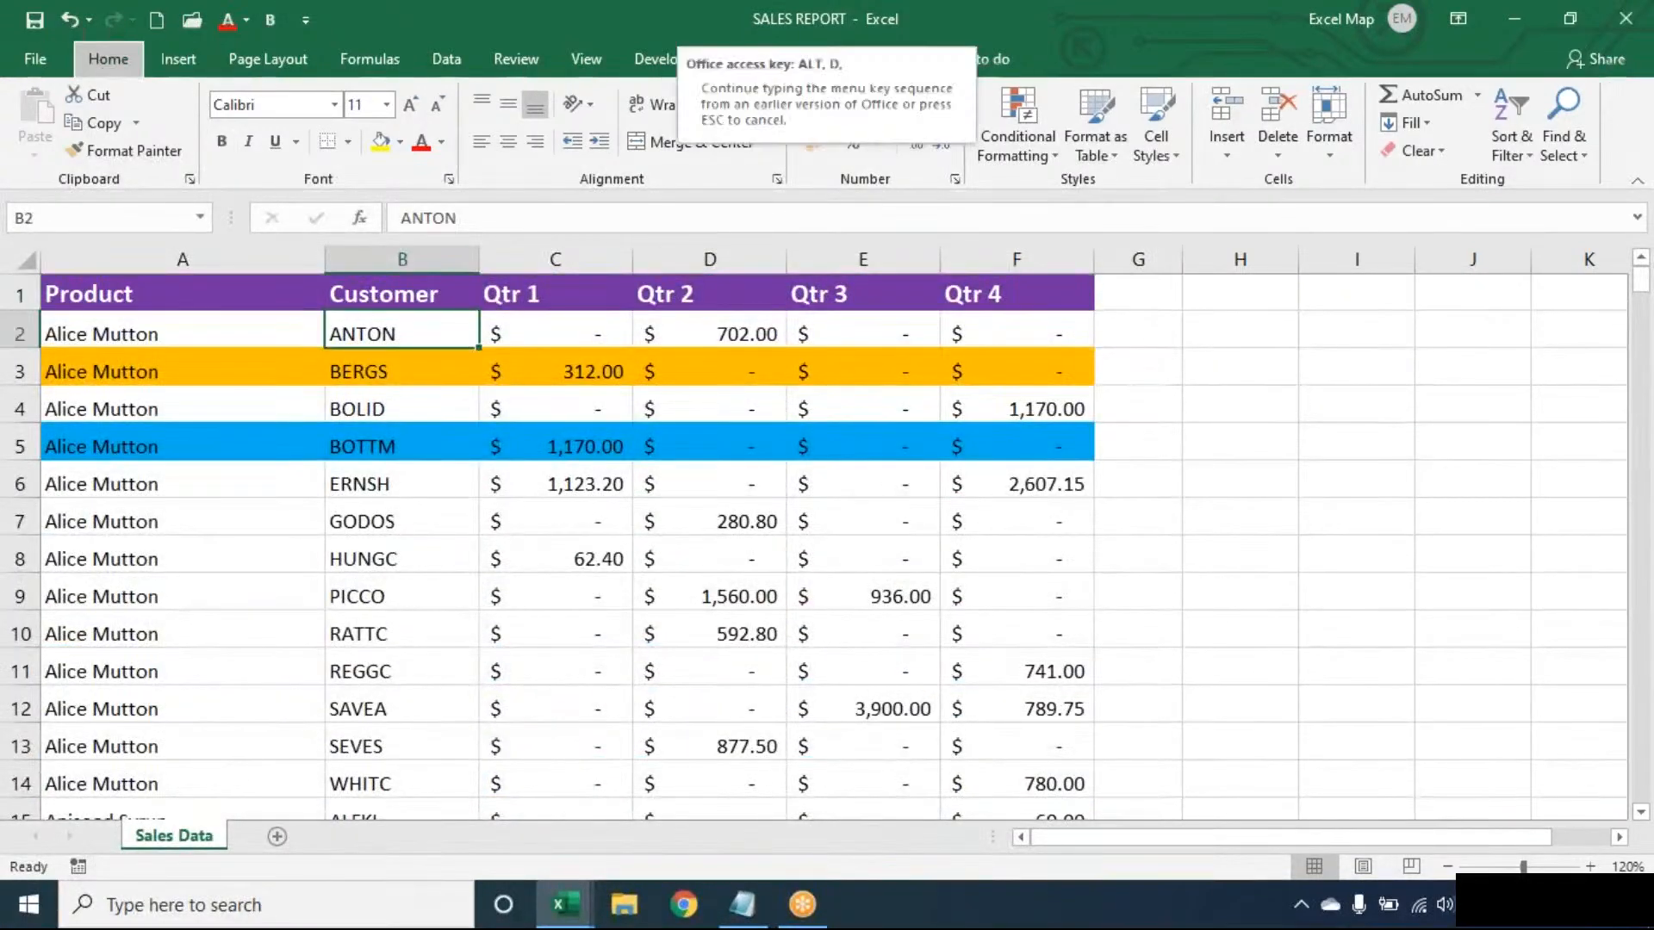
{"action": "key", "text": "s"}
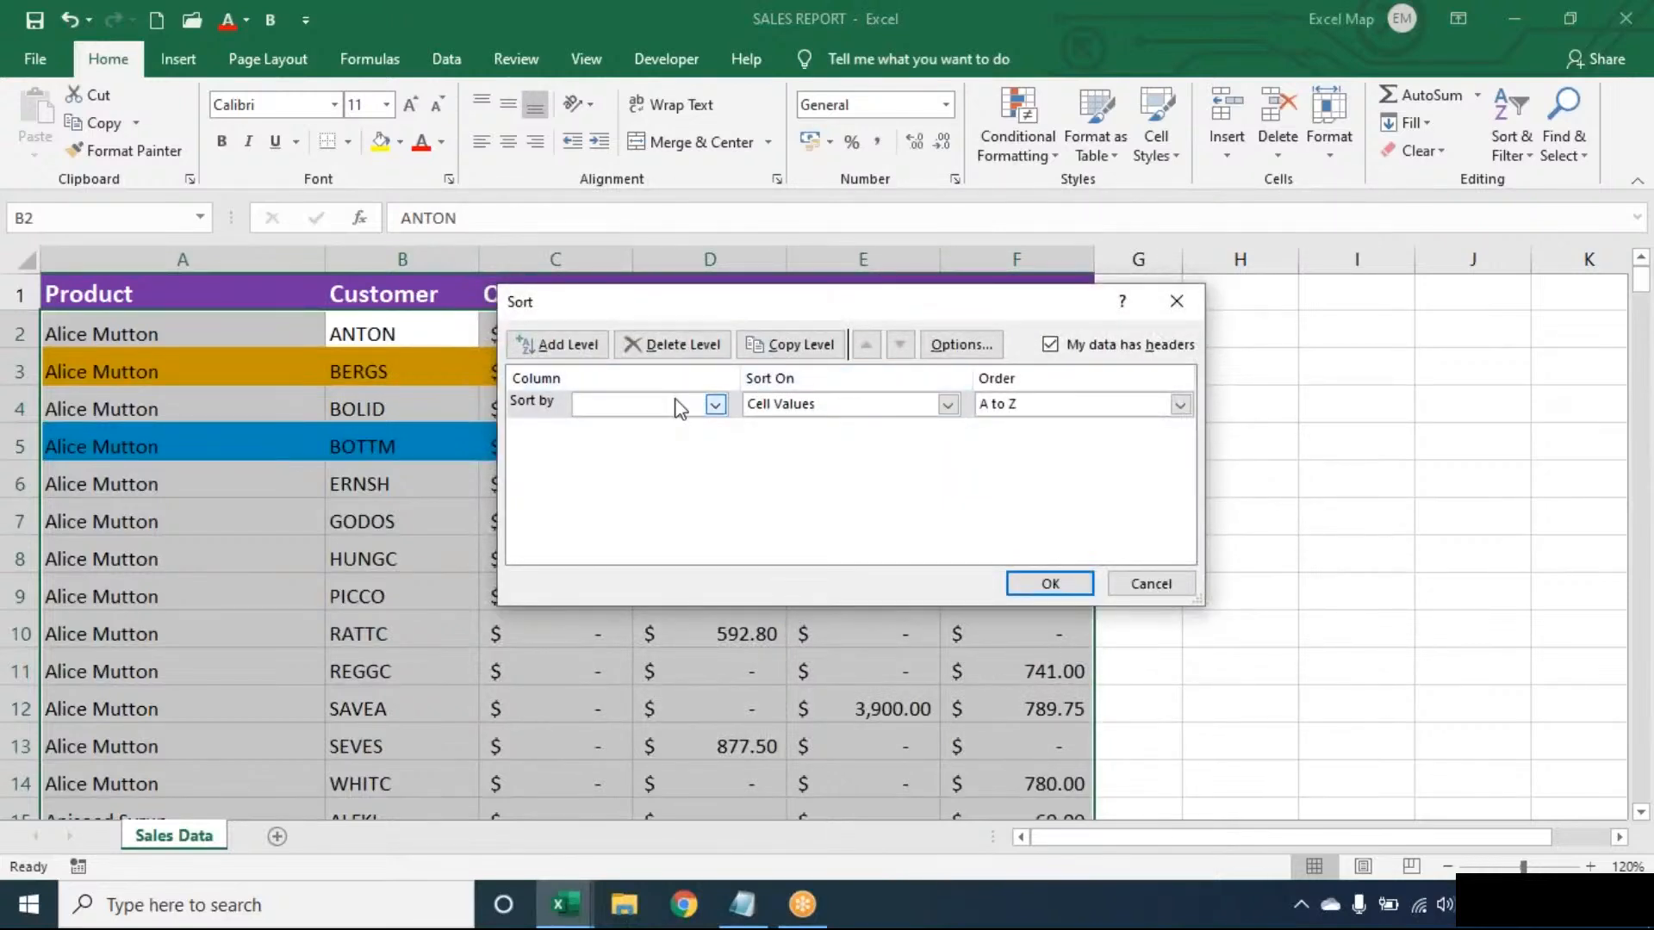
{"action": "left_click", "coordinate": [681, 405]}
{"action": "left_click", "coordinate": [647, 438]}
{"action": "left_click", "coordinate": [827, 411]}
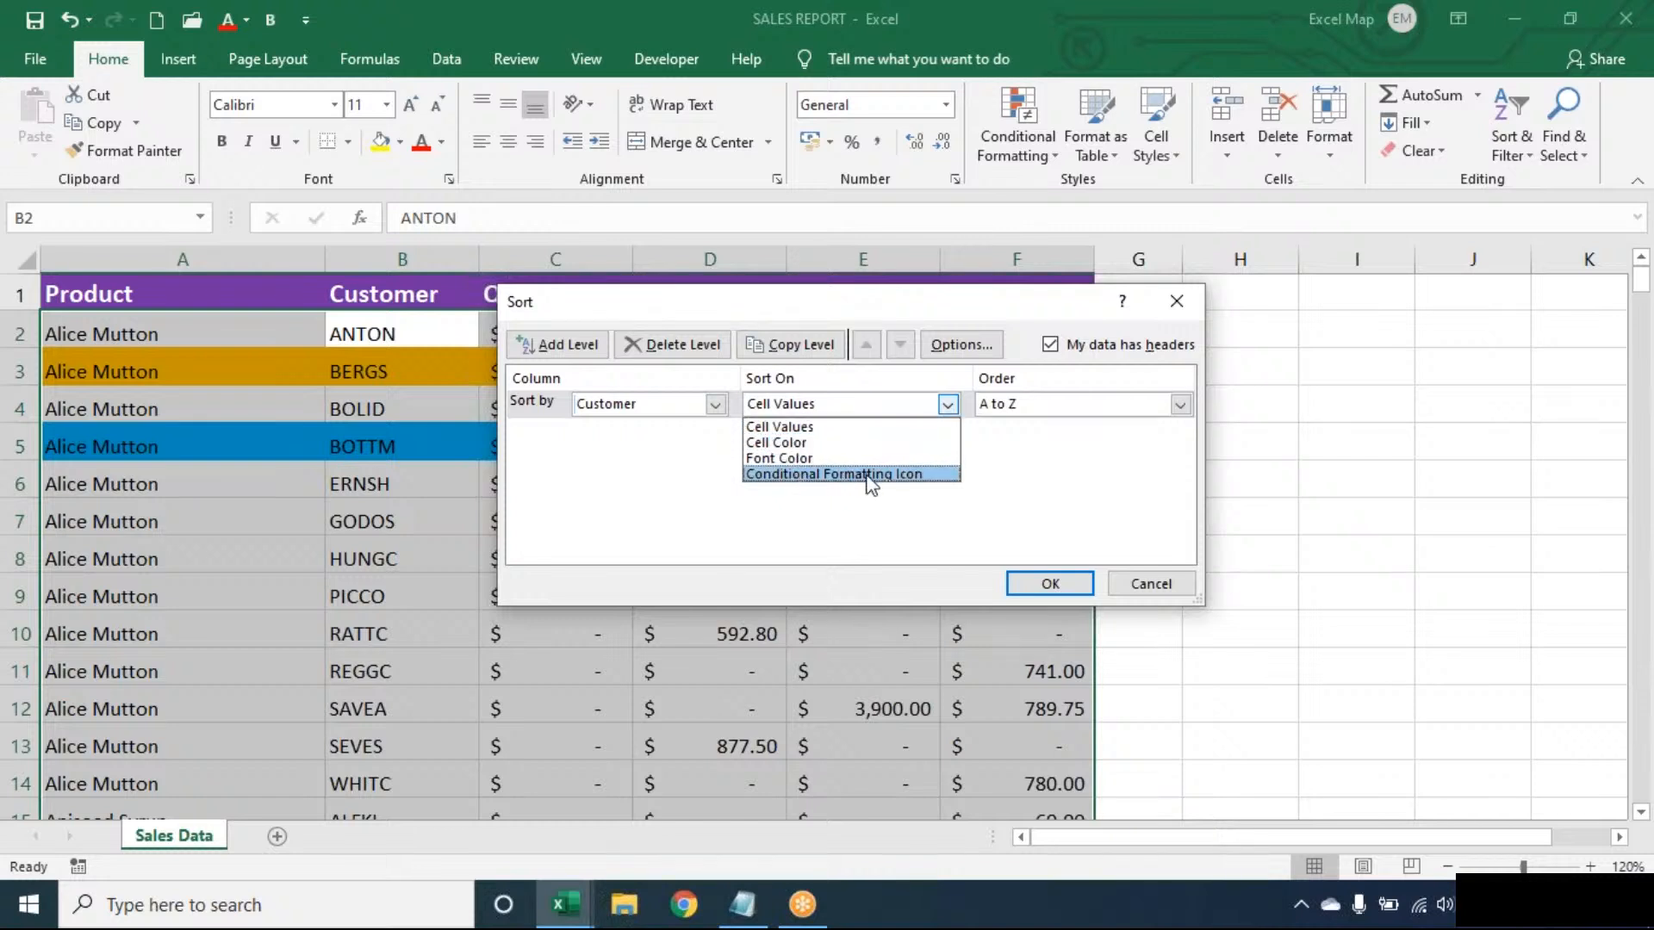
{"action": "left_click", "coordinate": [834, 443]}
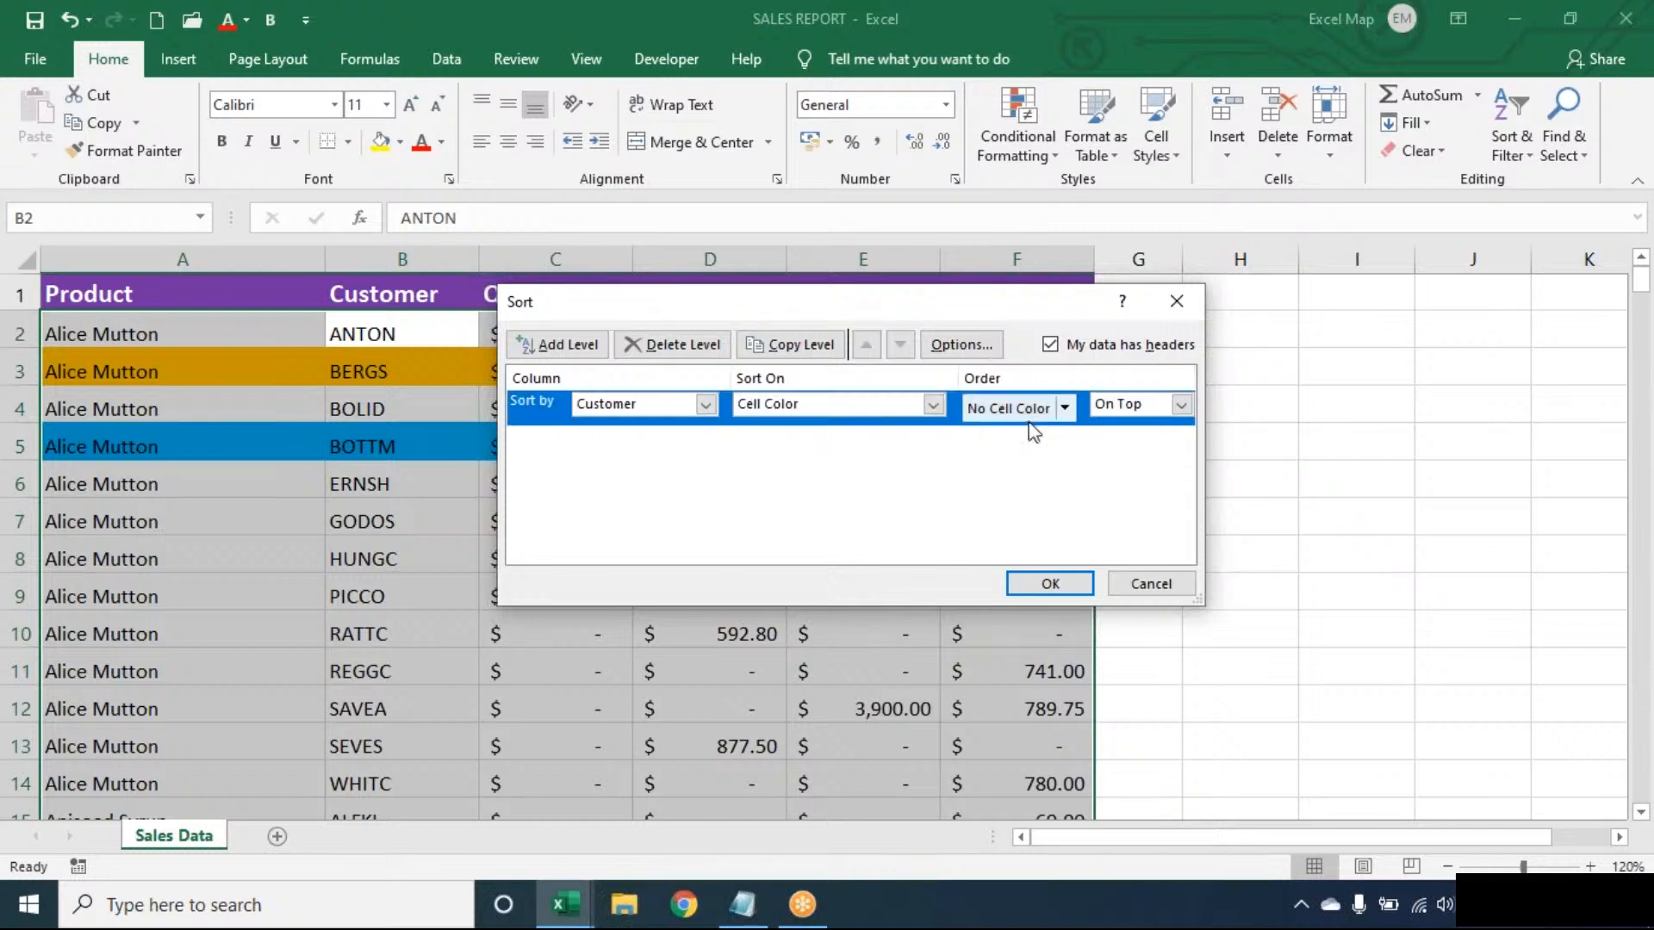
{"action": "left_click", "coordinate": [1065, 408]}
{"action": "left_click", "coordinate": [982, 467]}
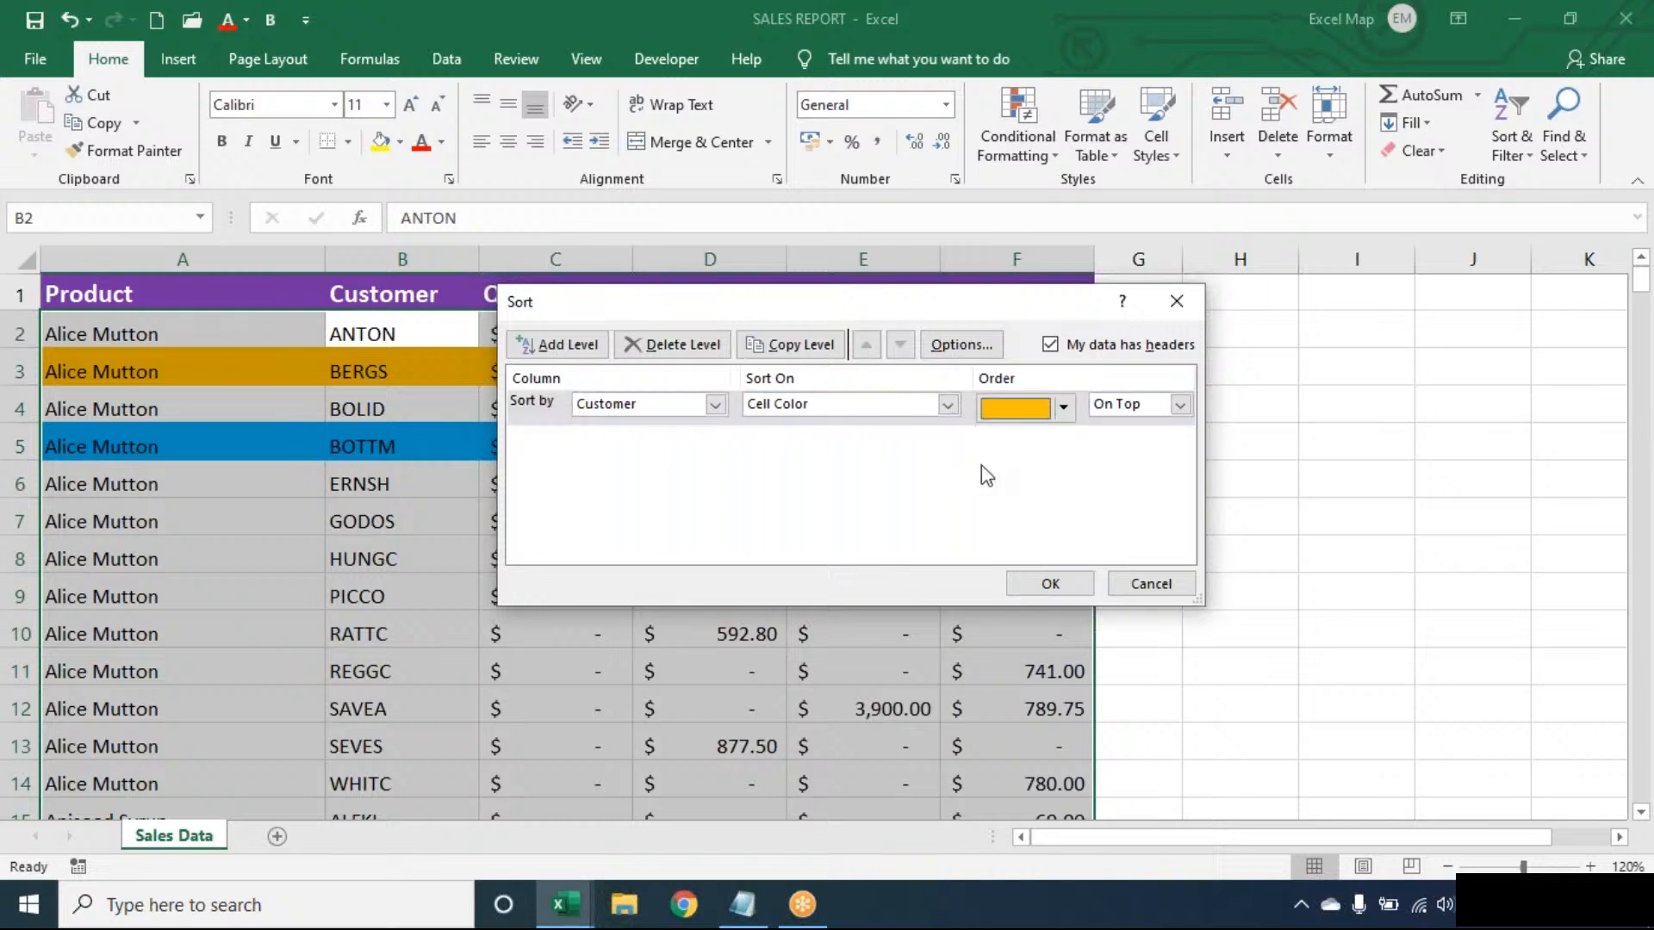
- Add a second sort level by Customer on Cell Color with blue On Top, and apply the custom sort
{"action": "left_click", "coordinate": [570, 344]}
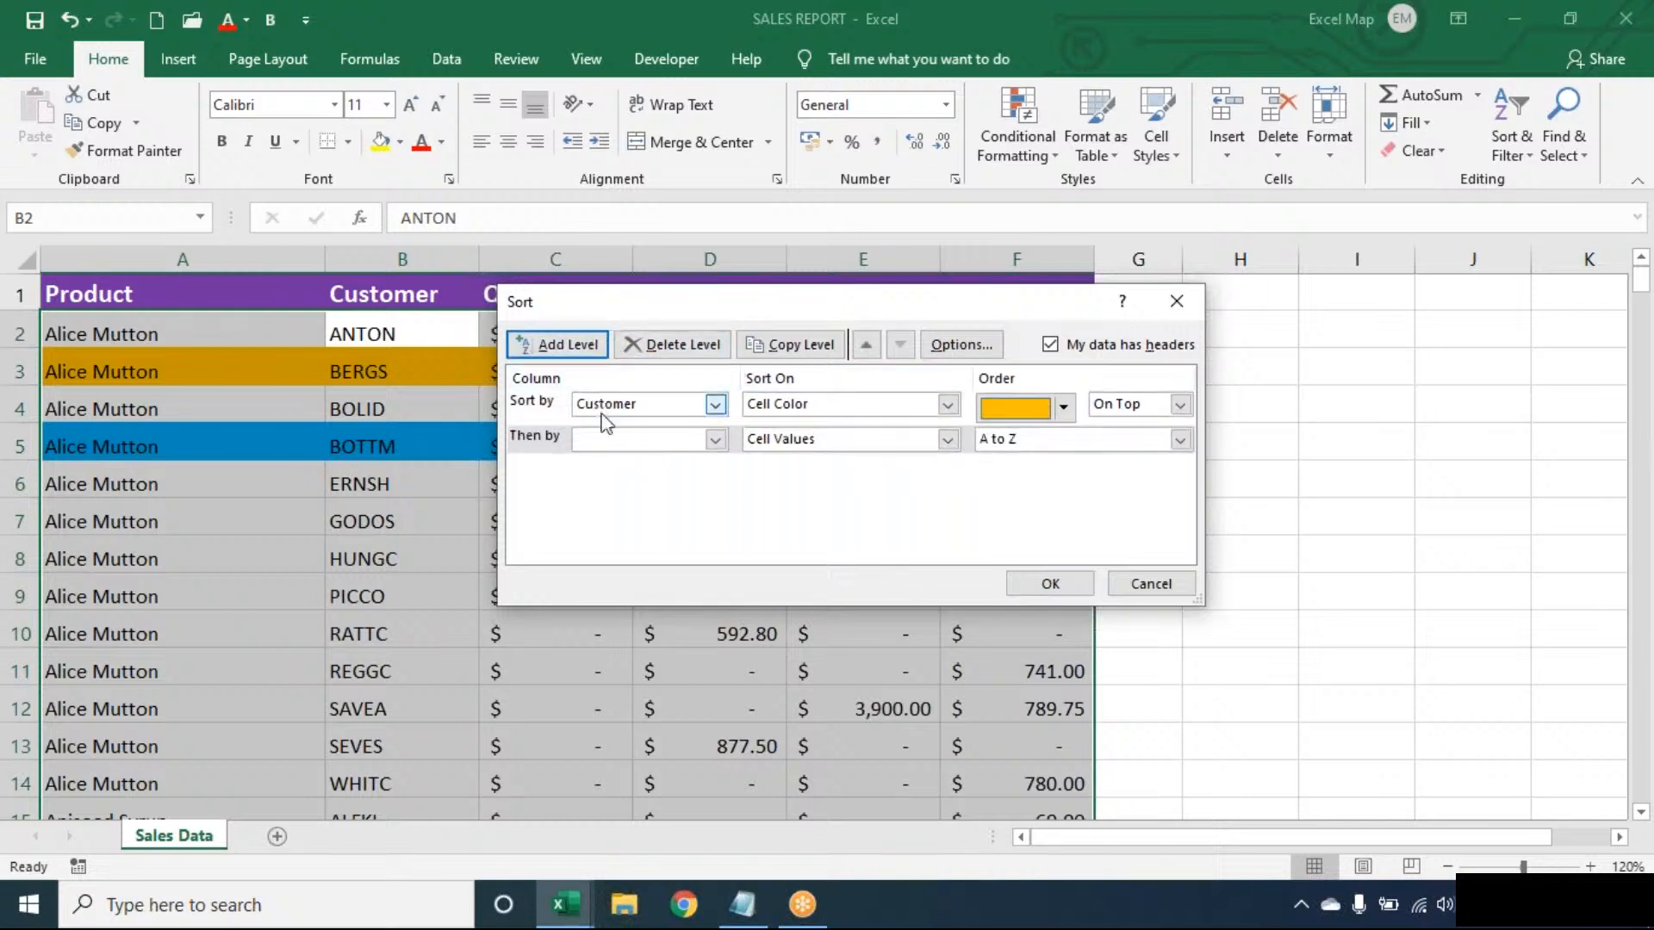
{"action": "left_click", "coordinate": [602, 443]}
{"action": "left_click", "coordinate": [609, 480]}
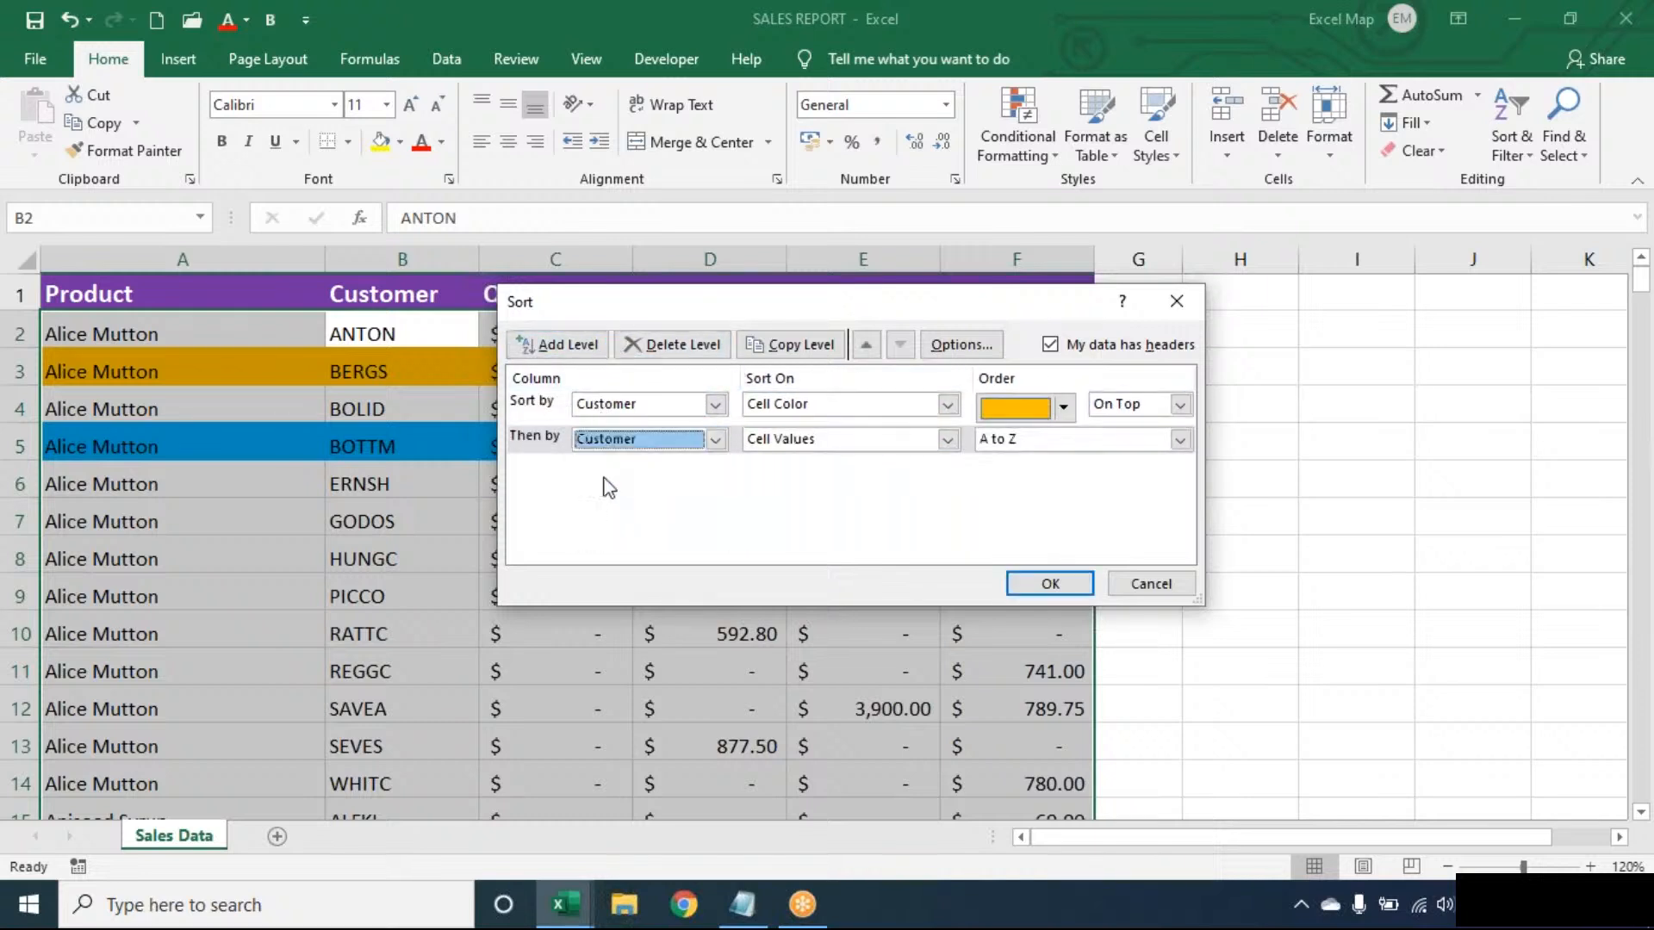
{"action": "left_click", "coordinate": [805, 444]}
{"action": "left_click", "coordinate": [799, 473]}
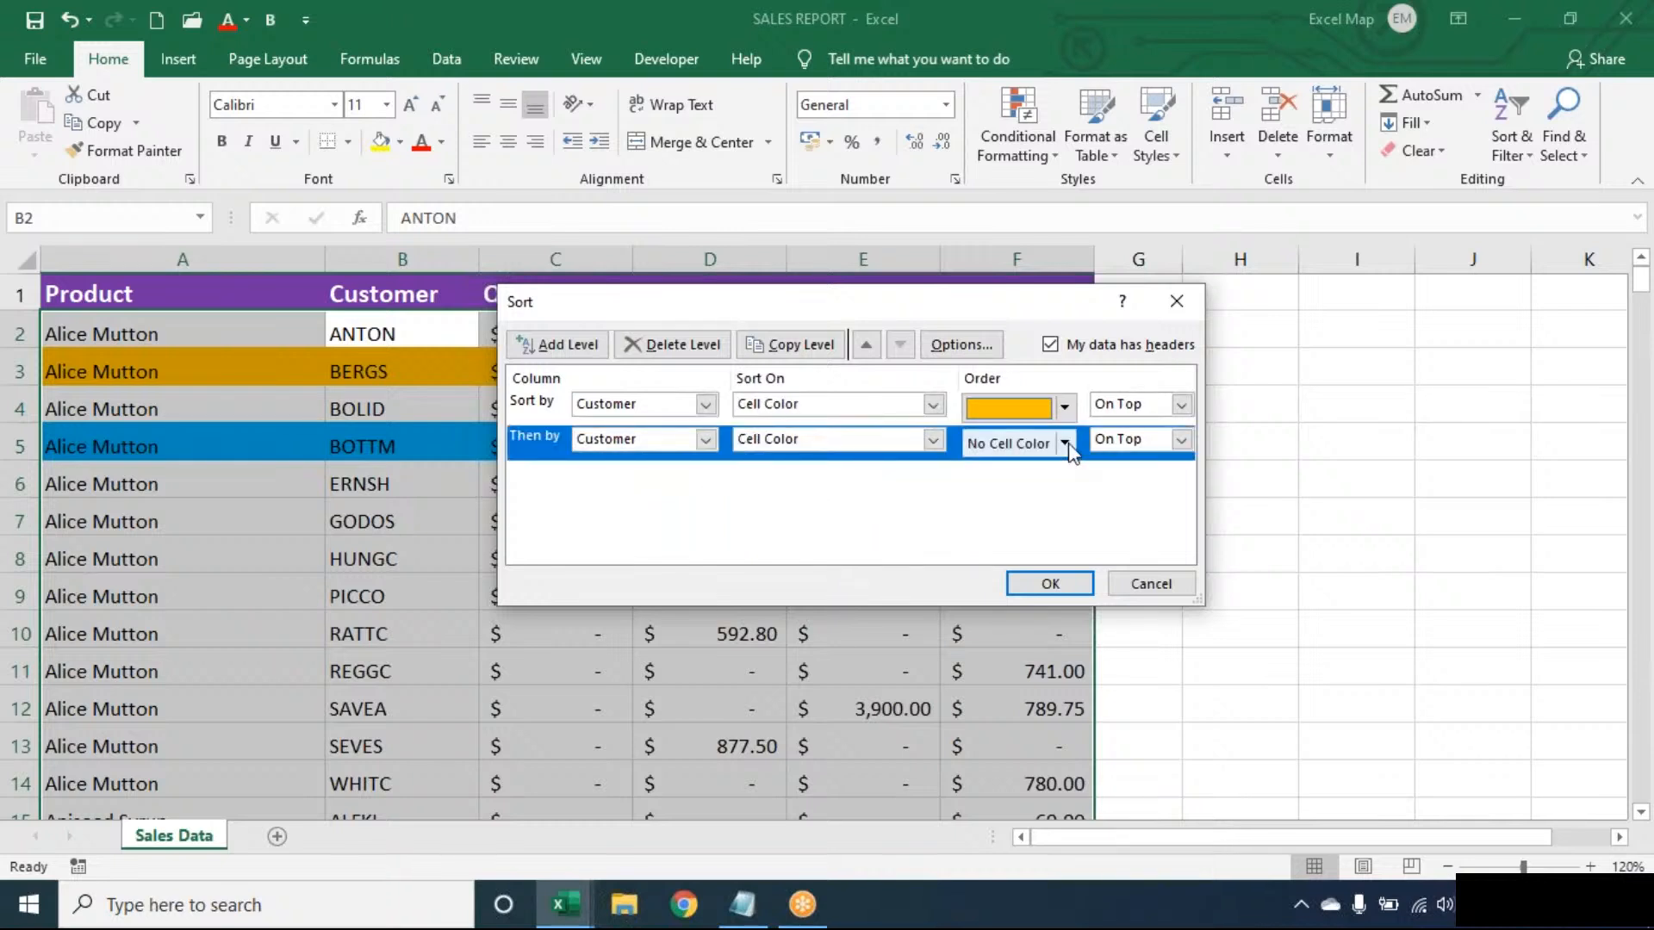
{"action": "left_click", "coordinate": [1066, 444]}
{"action": "left_click", "coordinate": [1016, 508]}
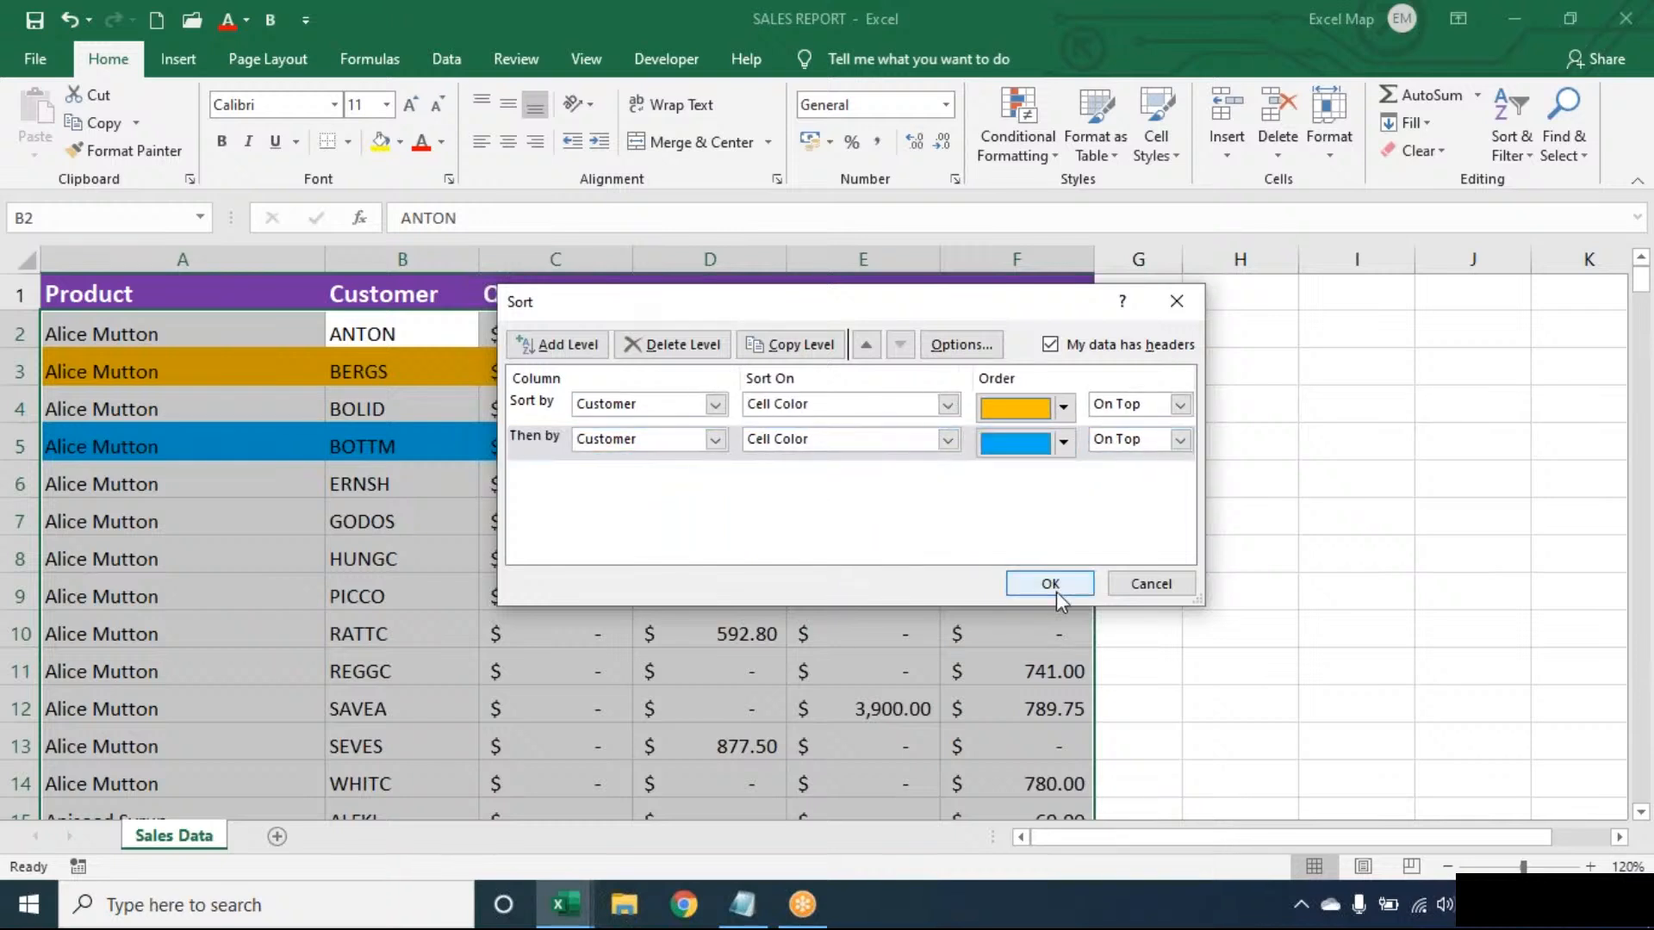
{"action": "left_click", "coordinate": [1054, 589]}
{"action": "left_click", "coordinate": [608, 408]}
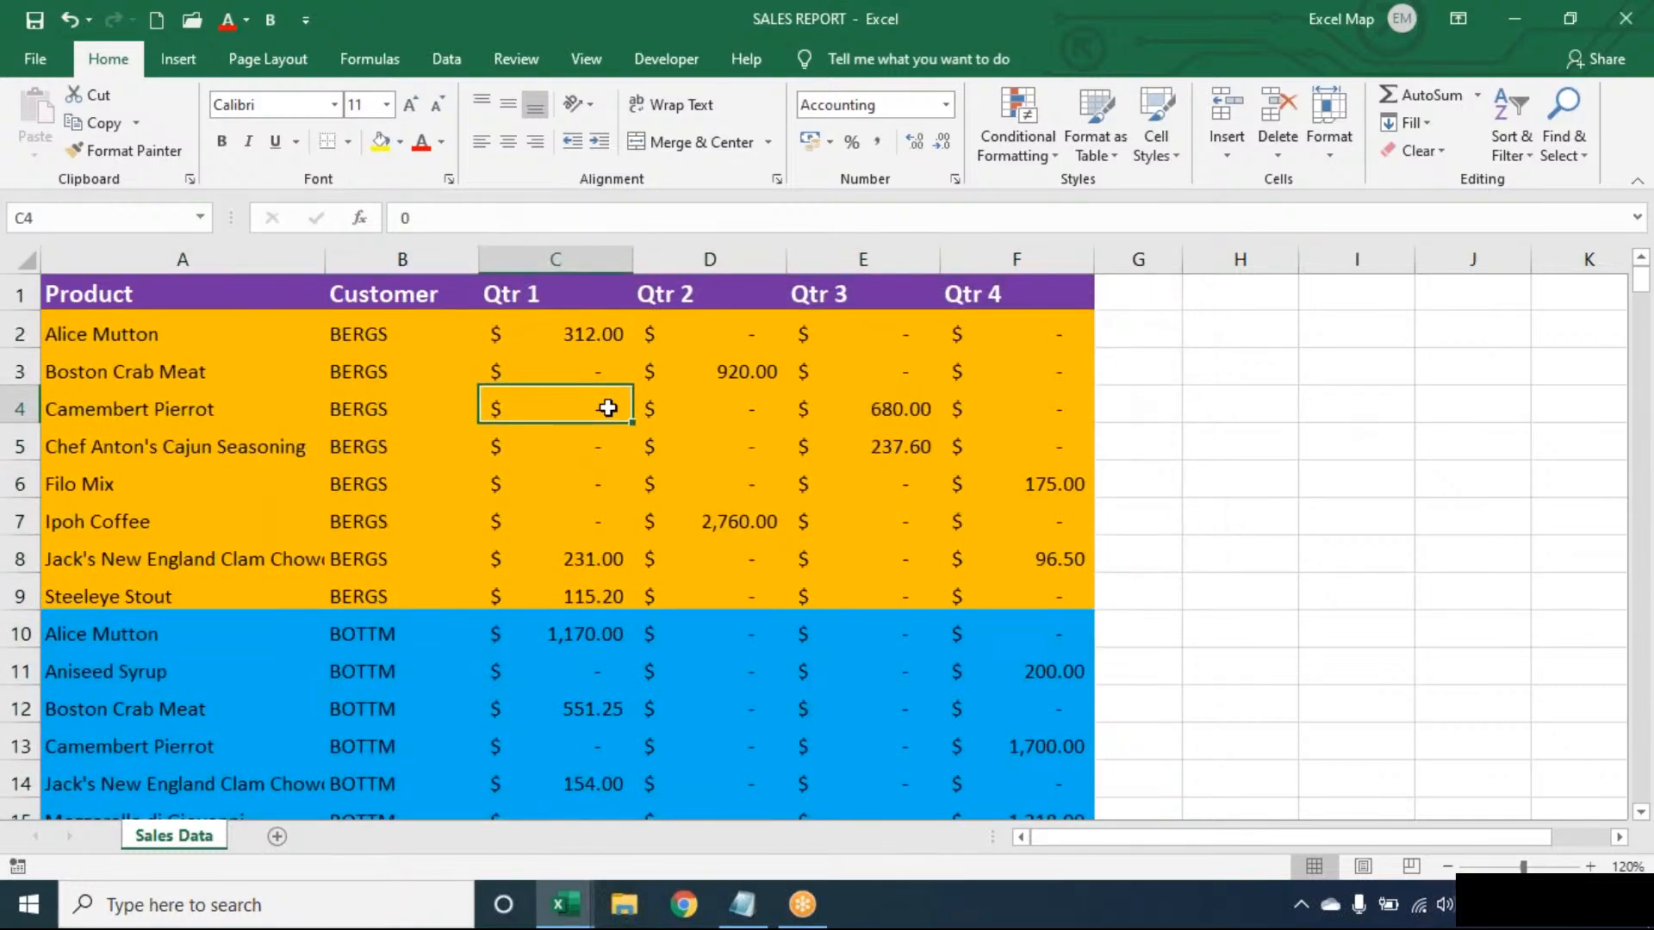
- Undo the color sort of the sales table, keeping the conditional formatting highlights
{"action": "key", "text": "ctrl+z"}
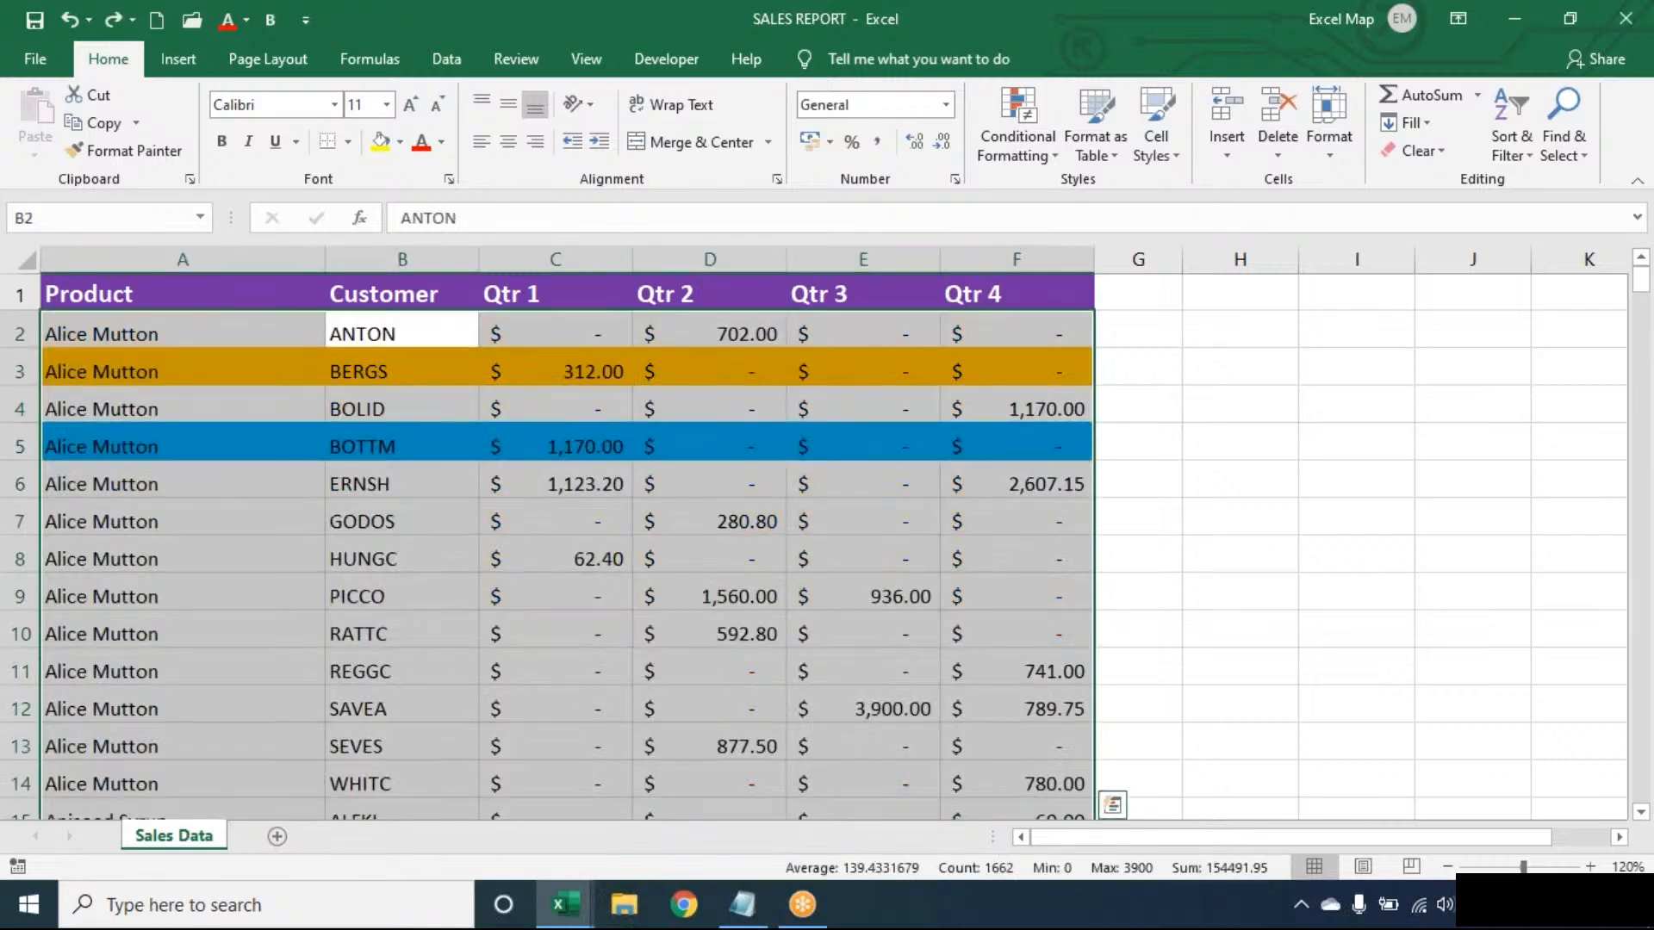
{"action": "left_click", "coordinate": [402, 372]}
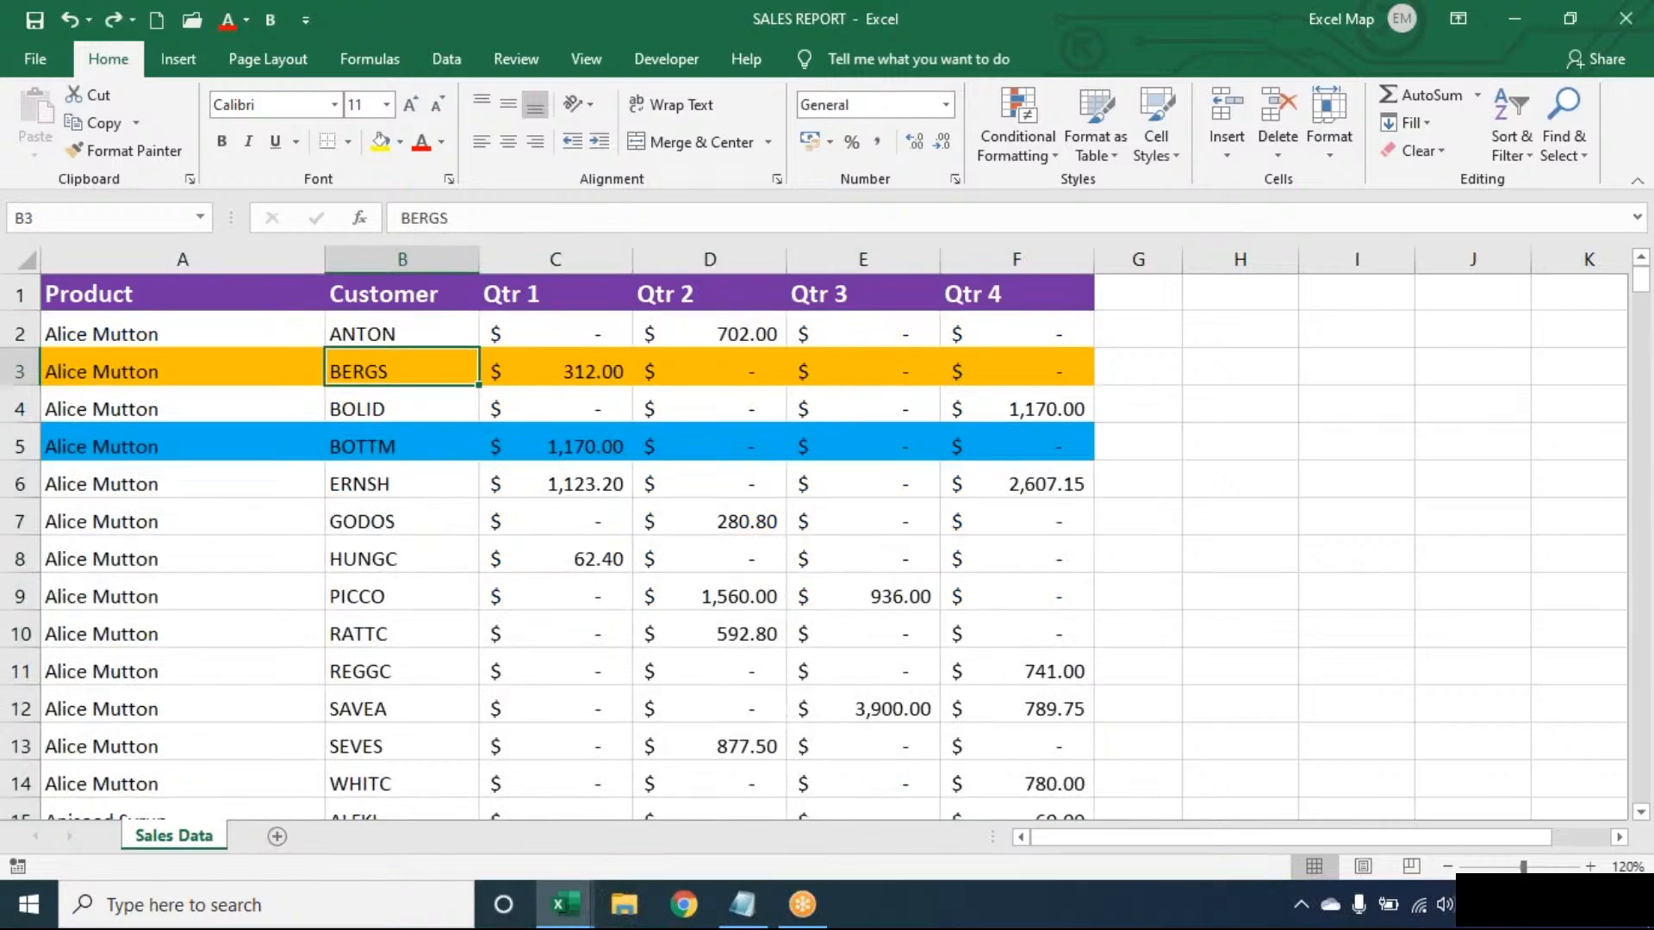
{"action": "key", "text": "ctrl+z"}
{"action": "key", "text": "ctrl+y"}
{"action": "key", "text": "Up"}
{"action": "key", "text": "Up"}
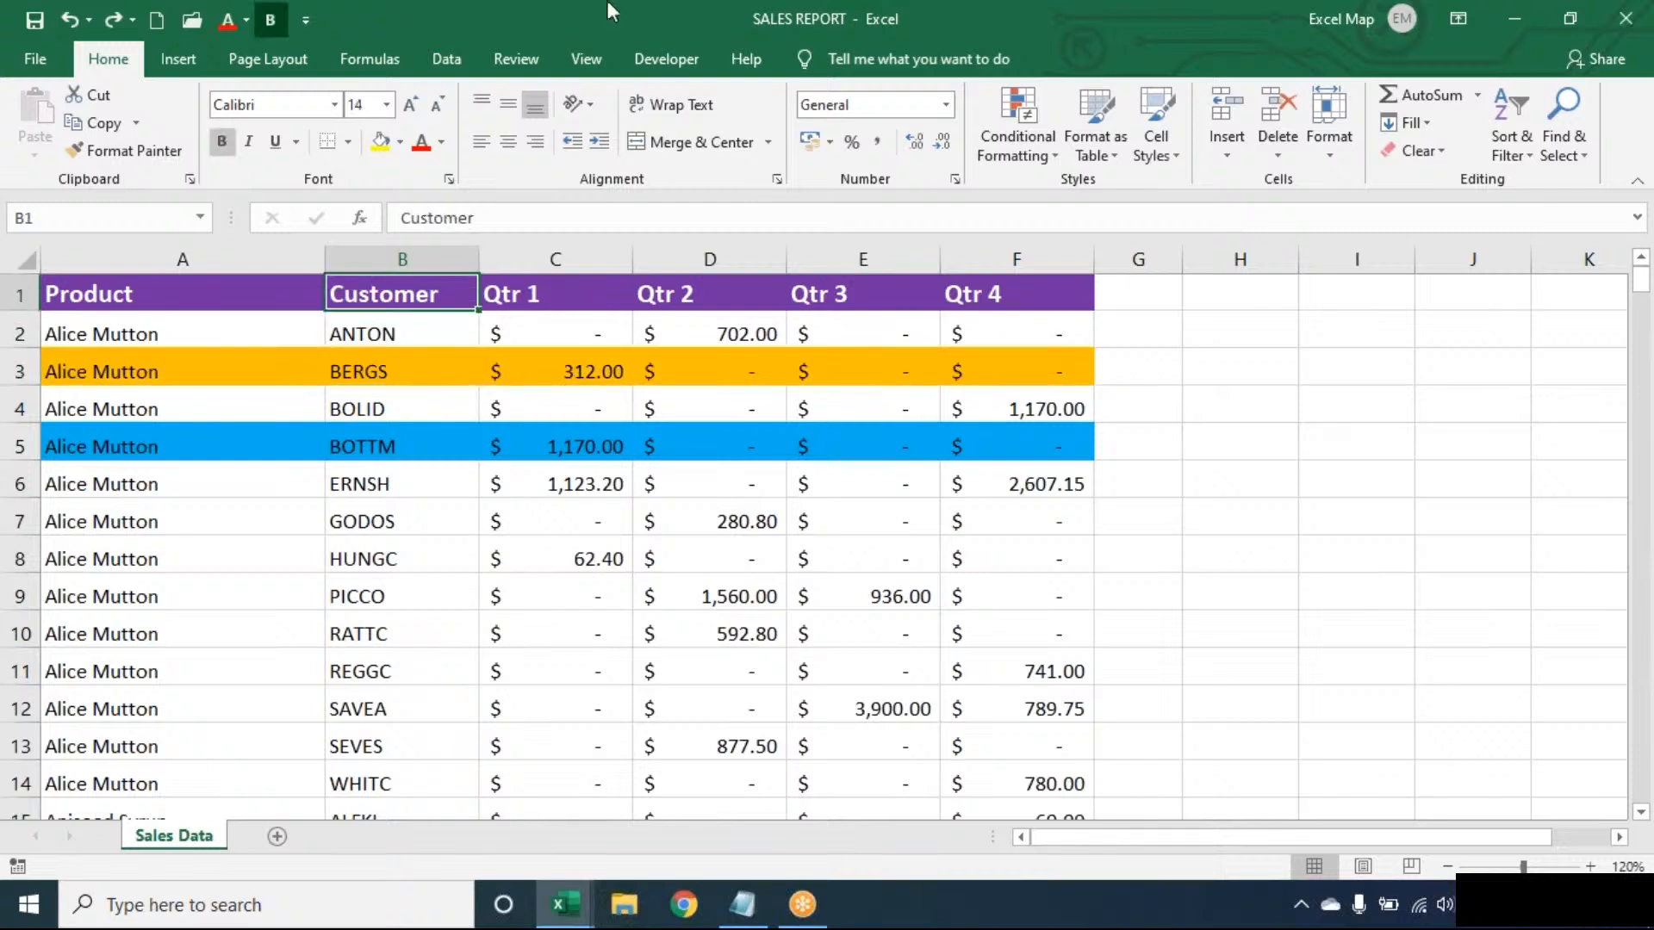
- Clear all conditional formatting rules from the entire Sales Data sheet
{"action": "left_click", "coordinate": [414, 521]}
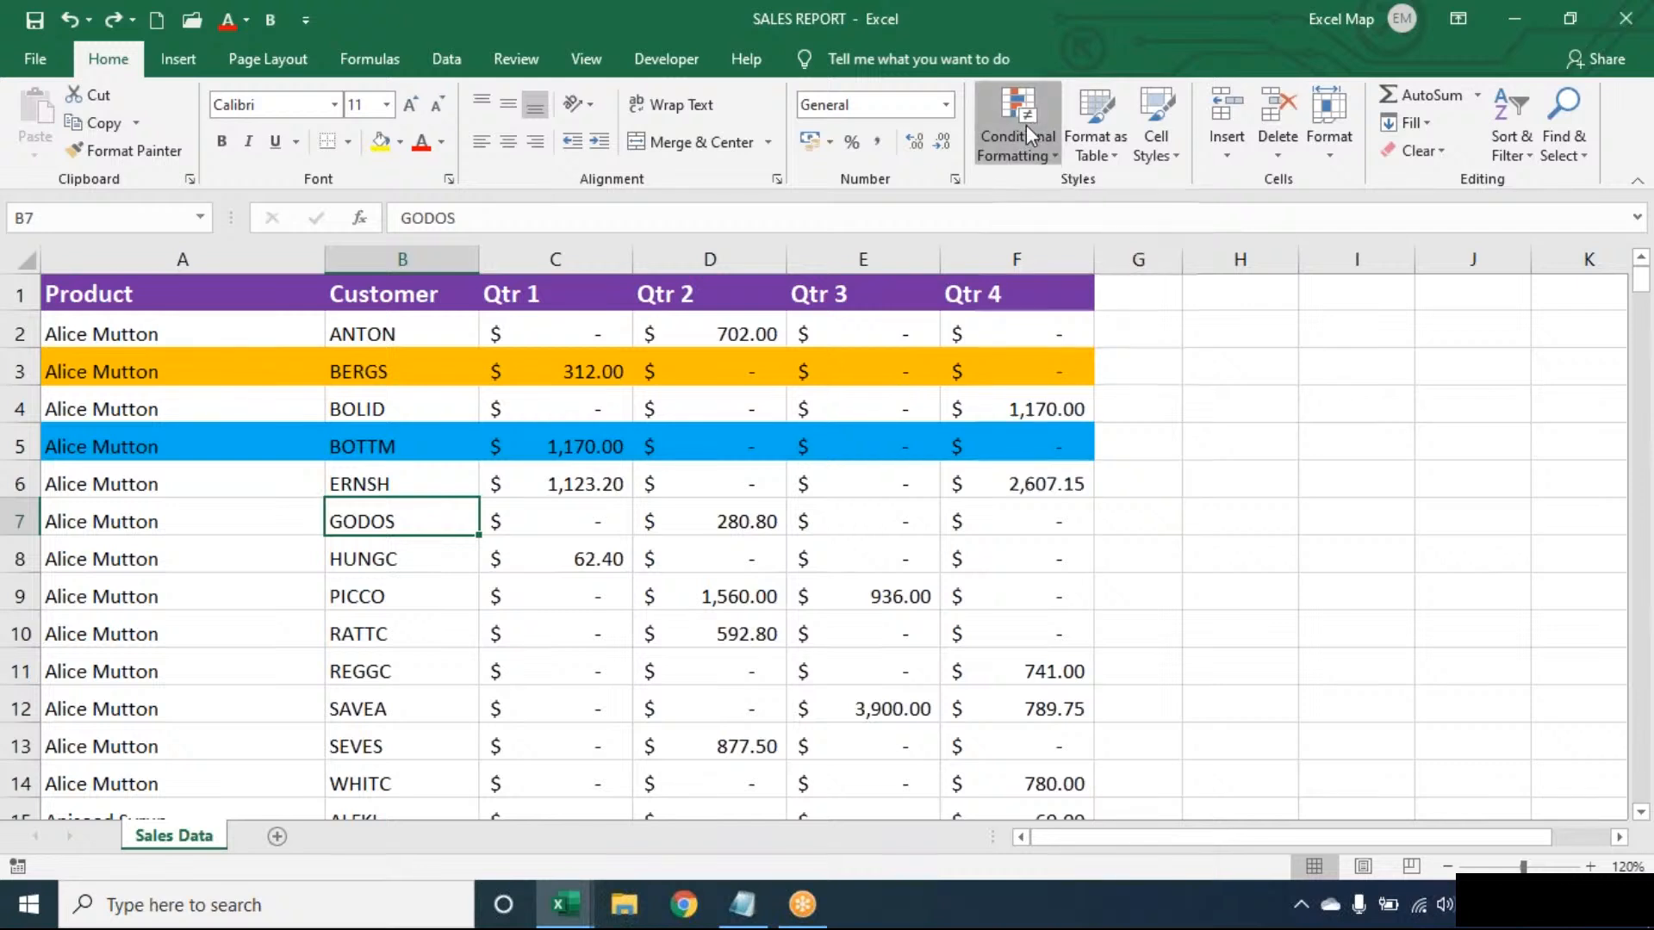
{"action": "left_click", "coordinate": [1026, 125]}
{"action": "mouse_move", "coordinate": [1076, 489]}
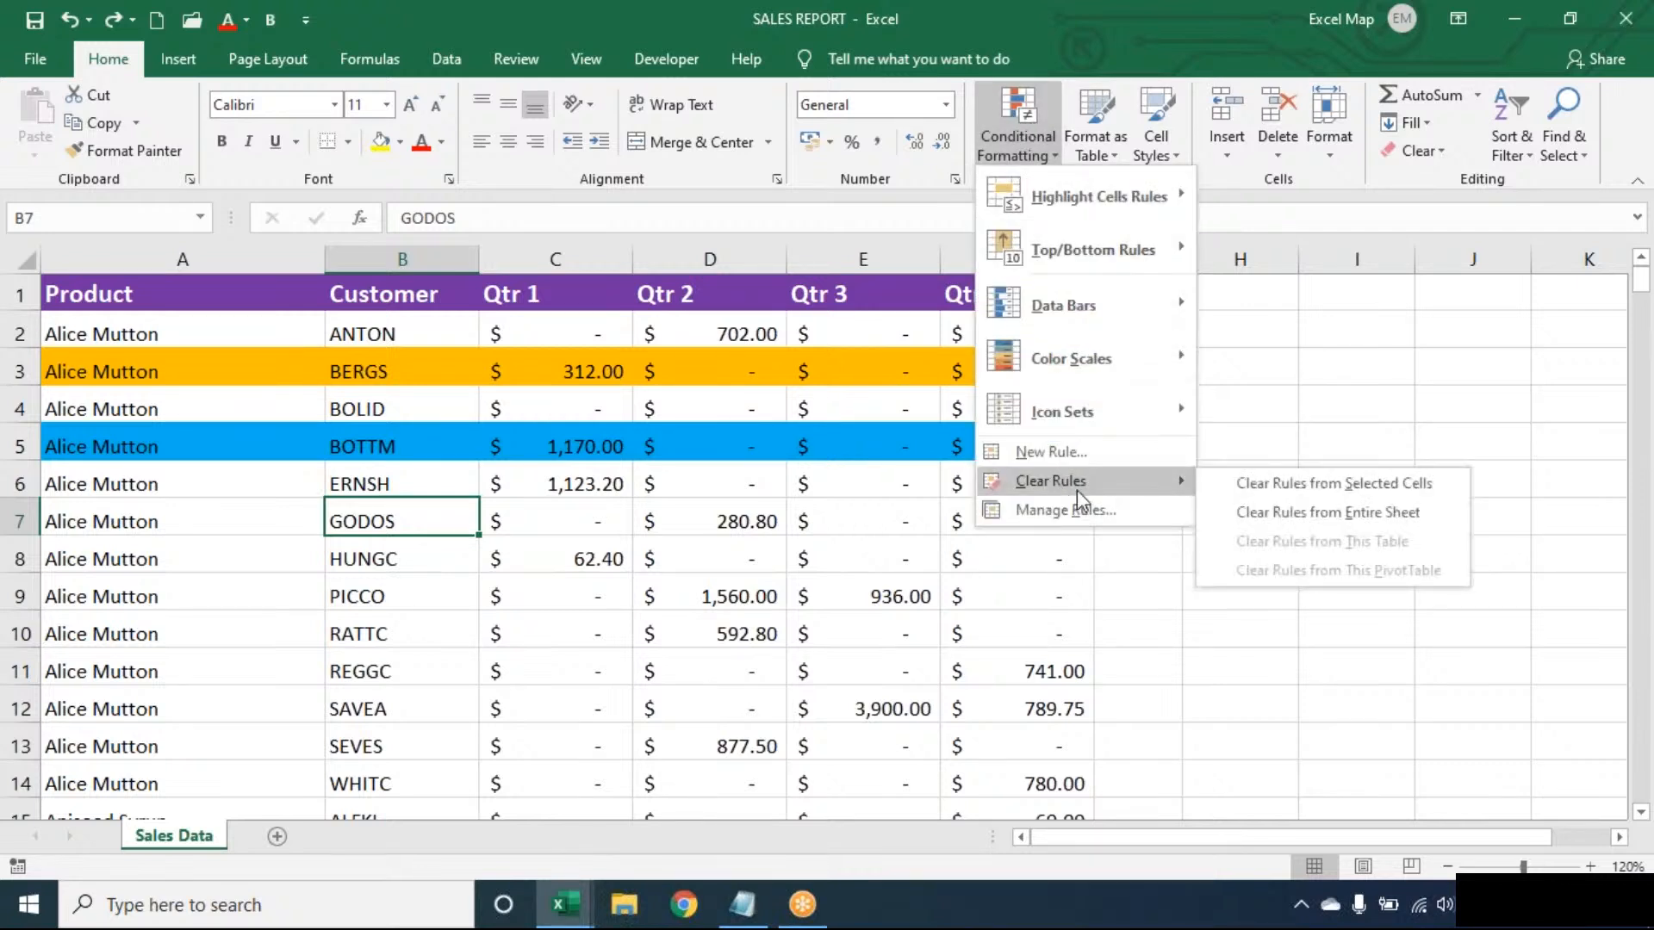
{"action": "left_click", "coordinate": [1285, 514]}
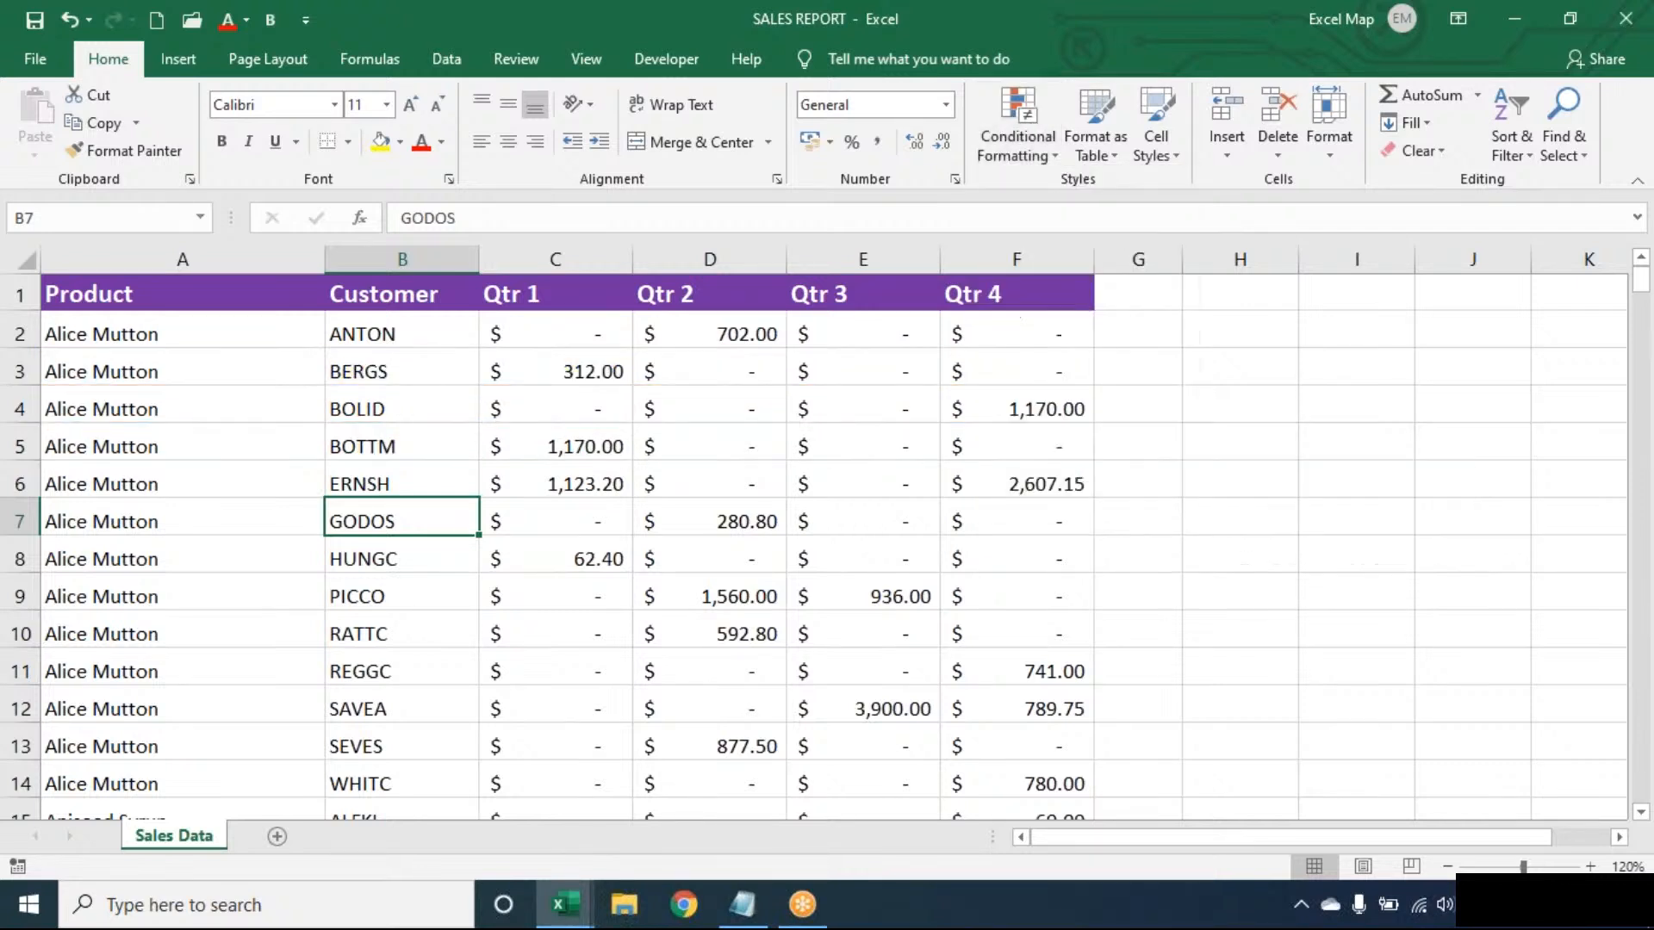
{"action": "left_click", "coordinate": [535, 488]}
{"action": "left_click", "coordinate": [345, 410]}
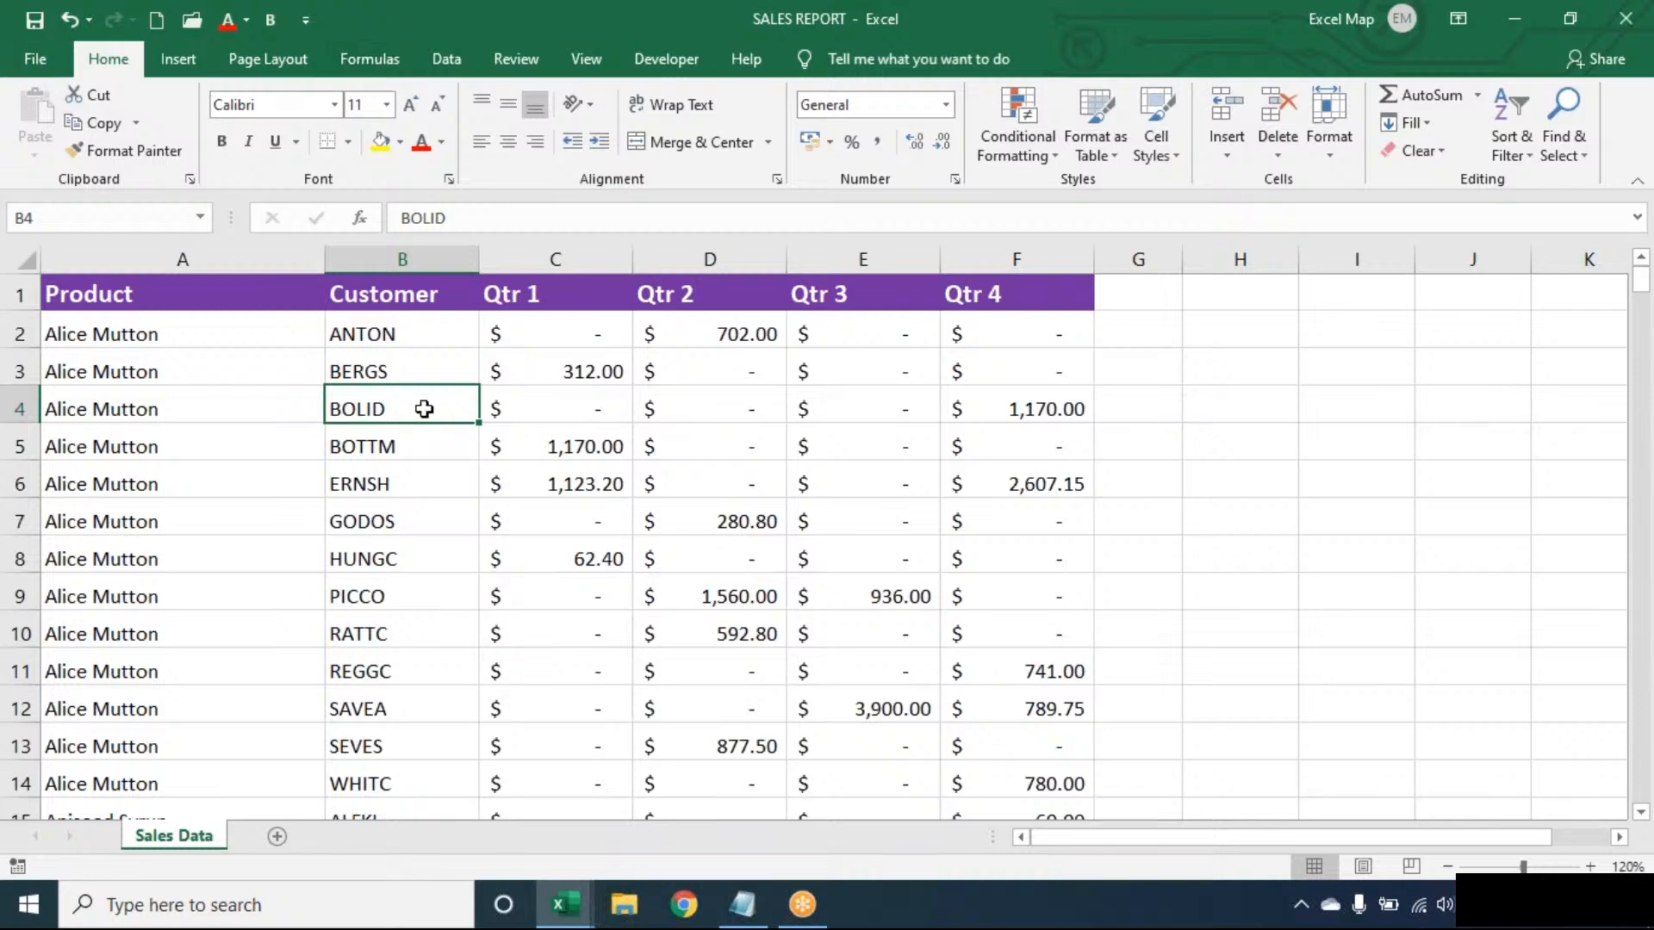
- Look through the available Lookup & Reference functions
{"action": "left_click", "coordinate": [384, 64]}
{"action": "left_click", "coordinate": [470, 126]}
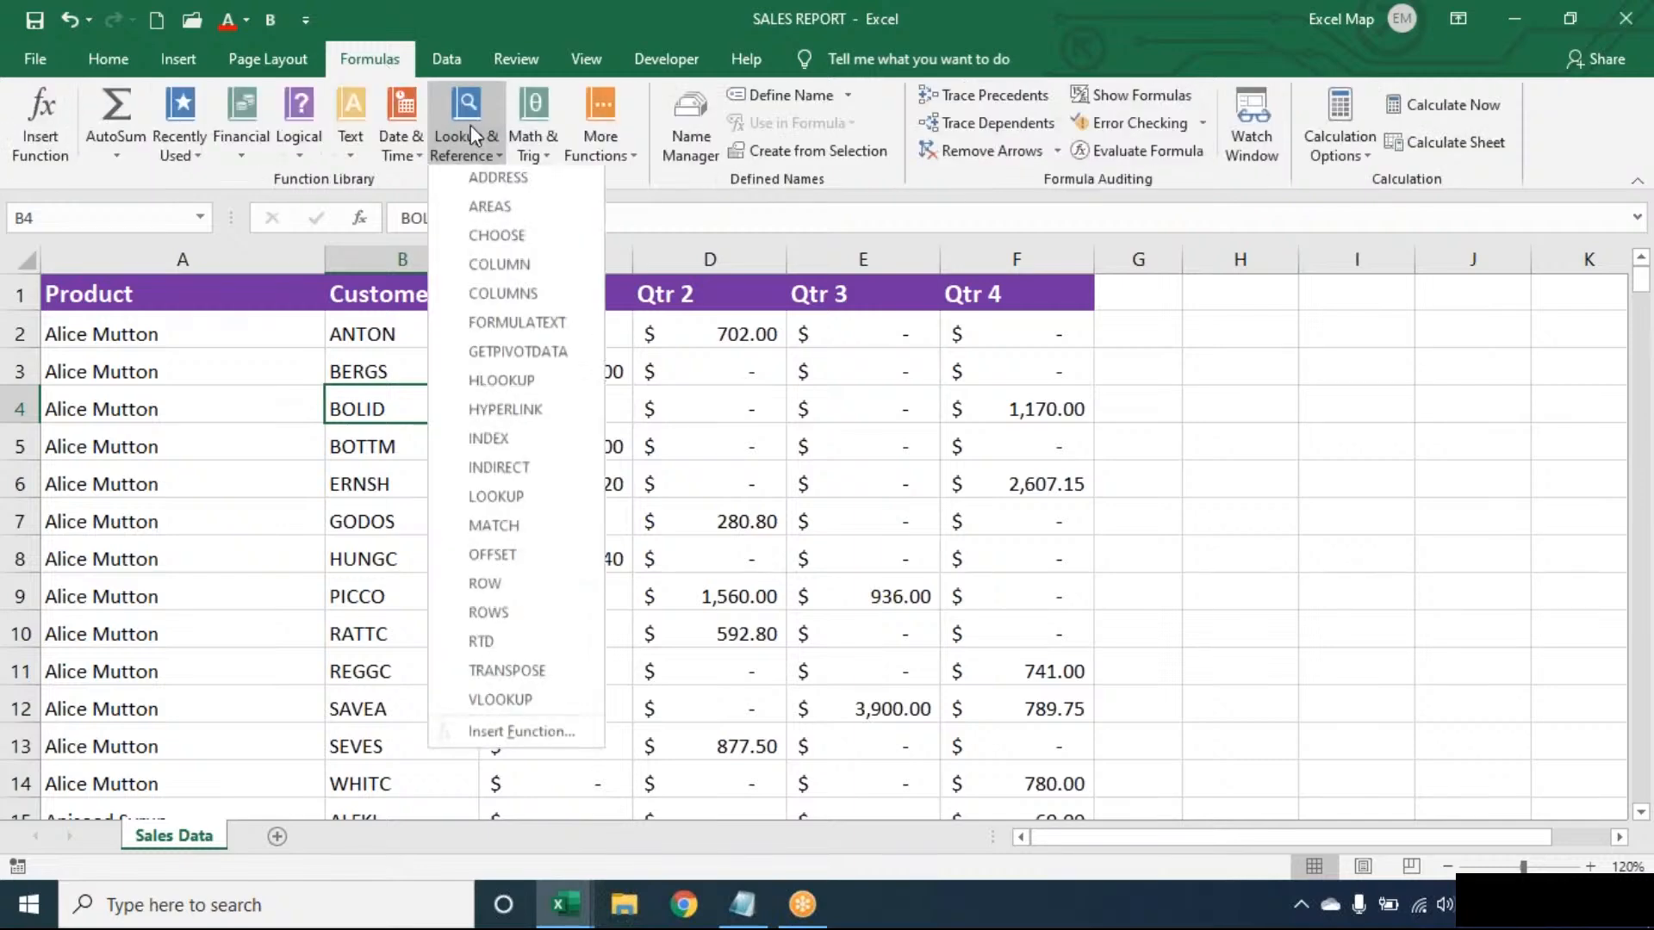
{"action": "left_click", "coordinate": [301, 357]}
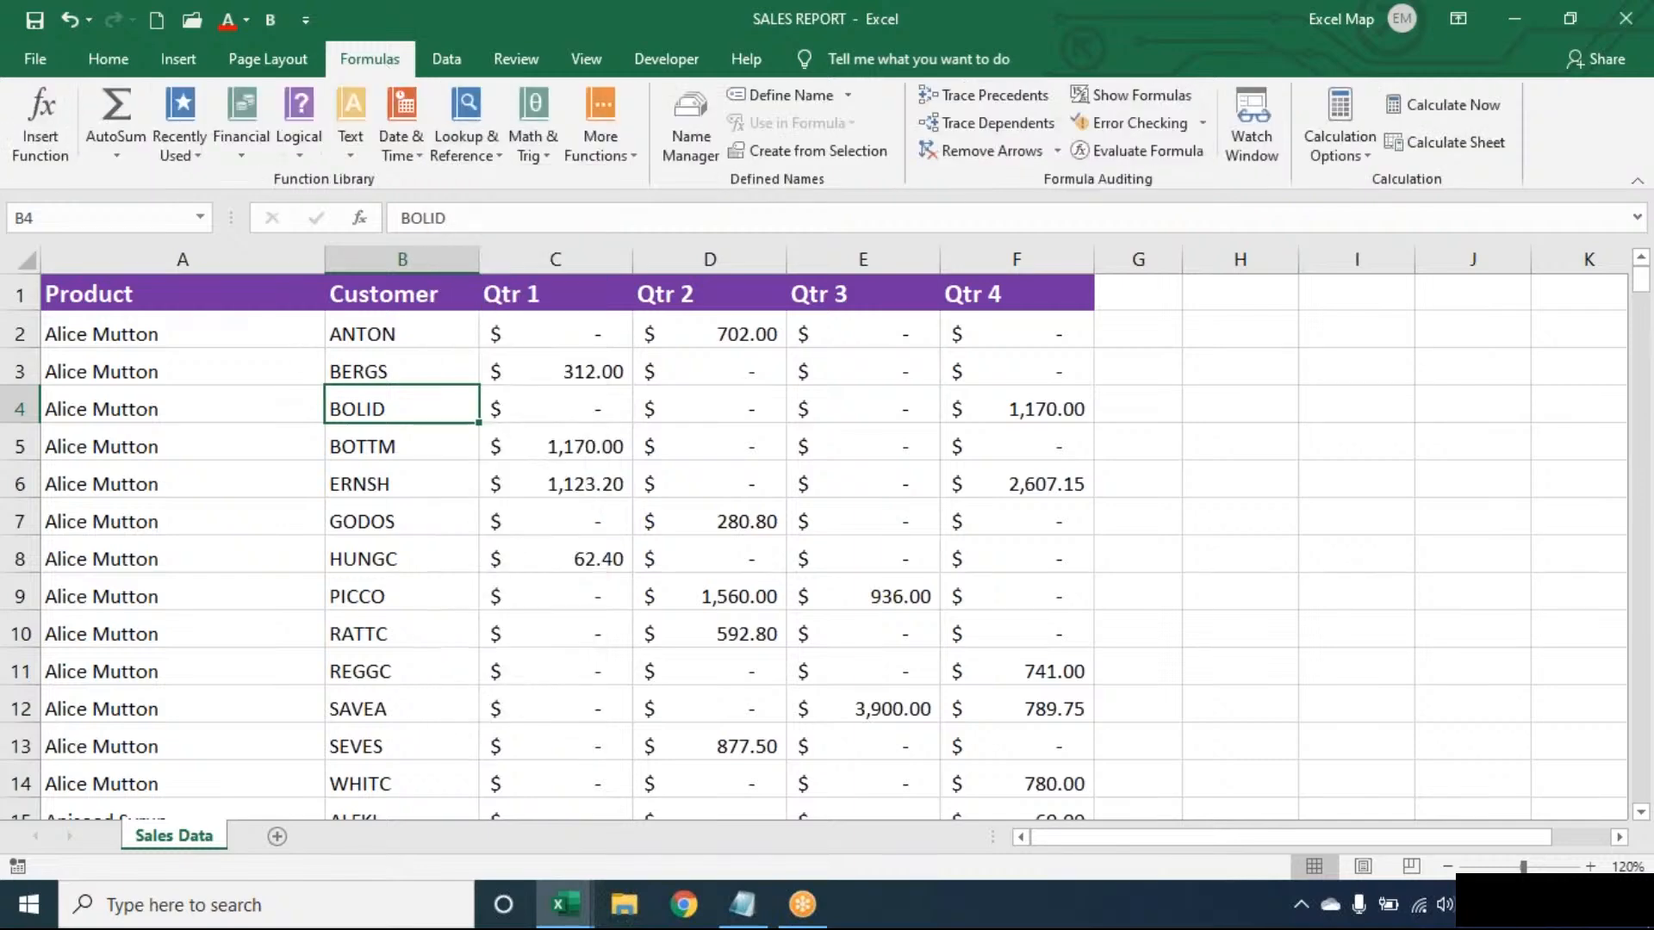
- Open the protected LookupFunctions workbook from the recent files, entering the workbook password
{"action": "left_click", "coordinate": [59, 49]}
{"action": "left_click", "coordinate": [86, 216]}
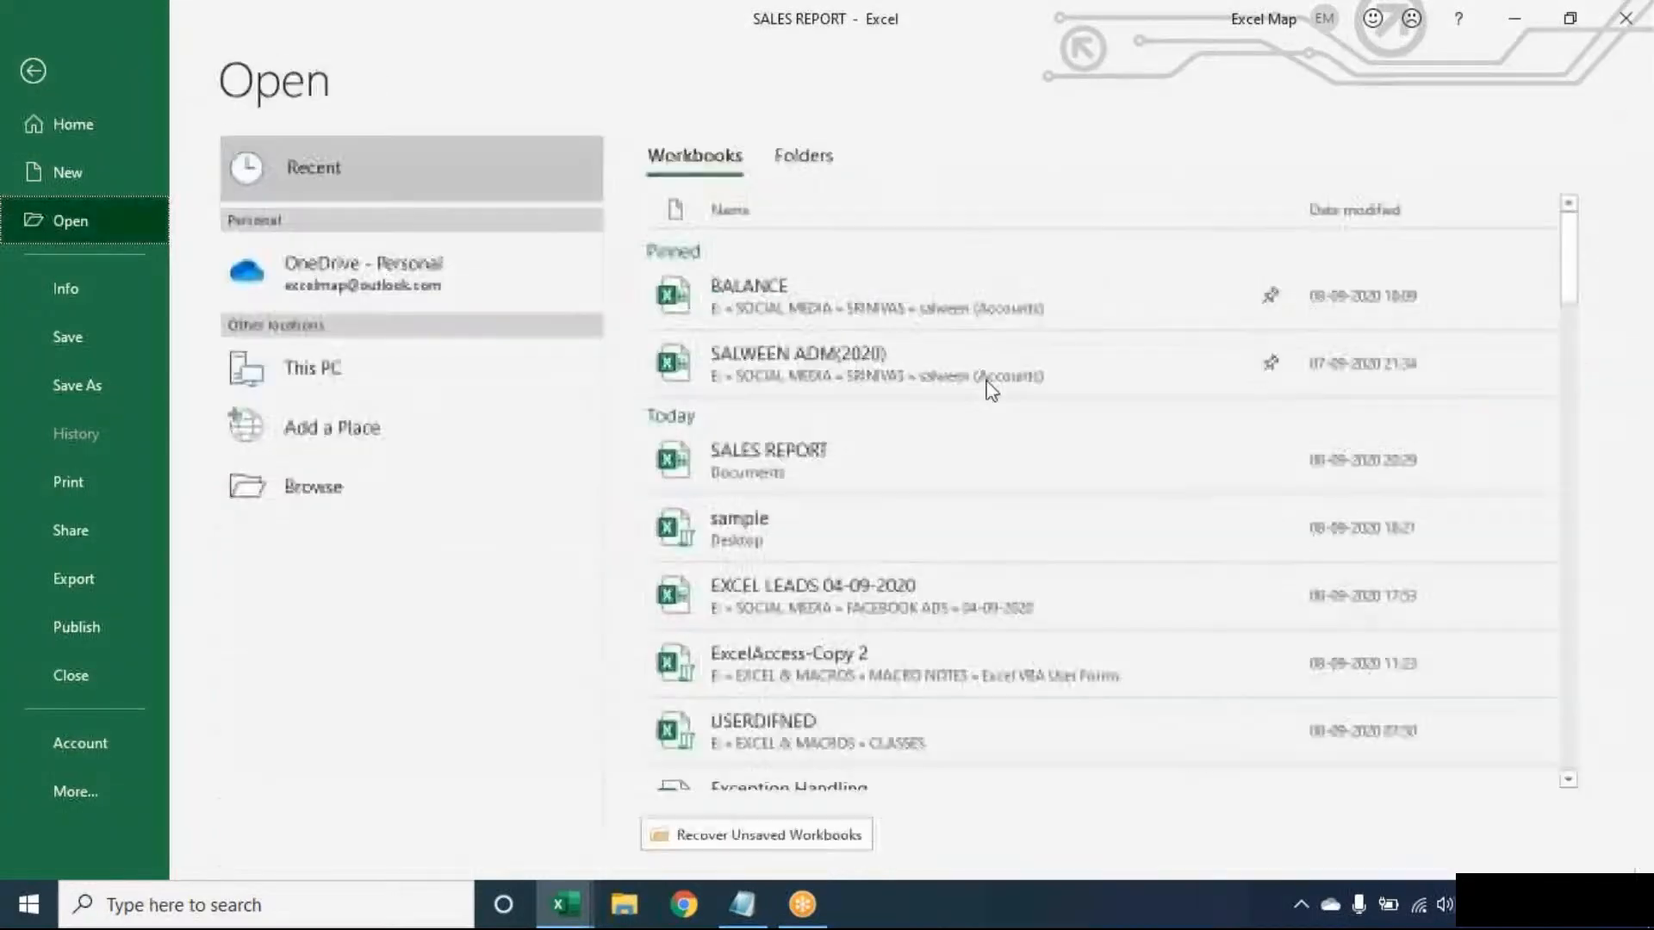
{"action": "left_click_drag", "start_coordinate": [1568, 276], "coordinate": [1587, 429]}
{"action": "left_click", "coordinate": [1211, 358]}
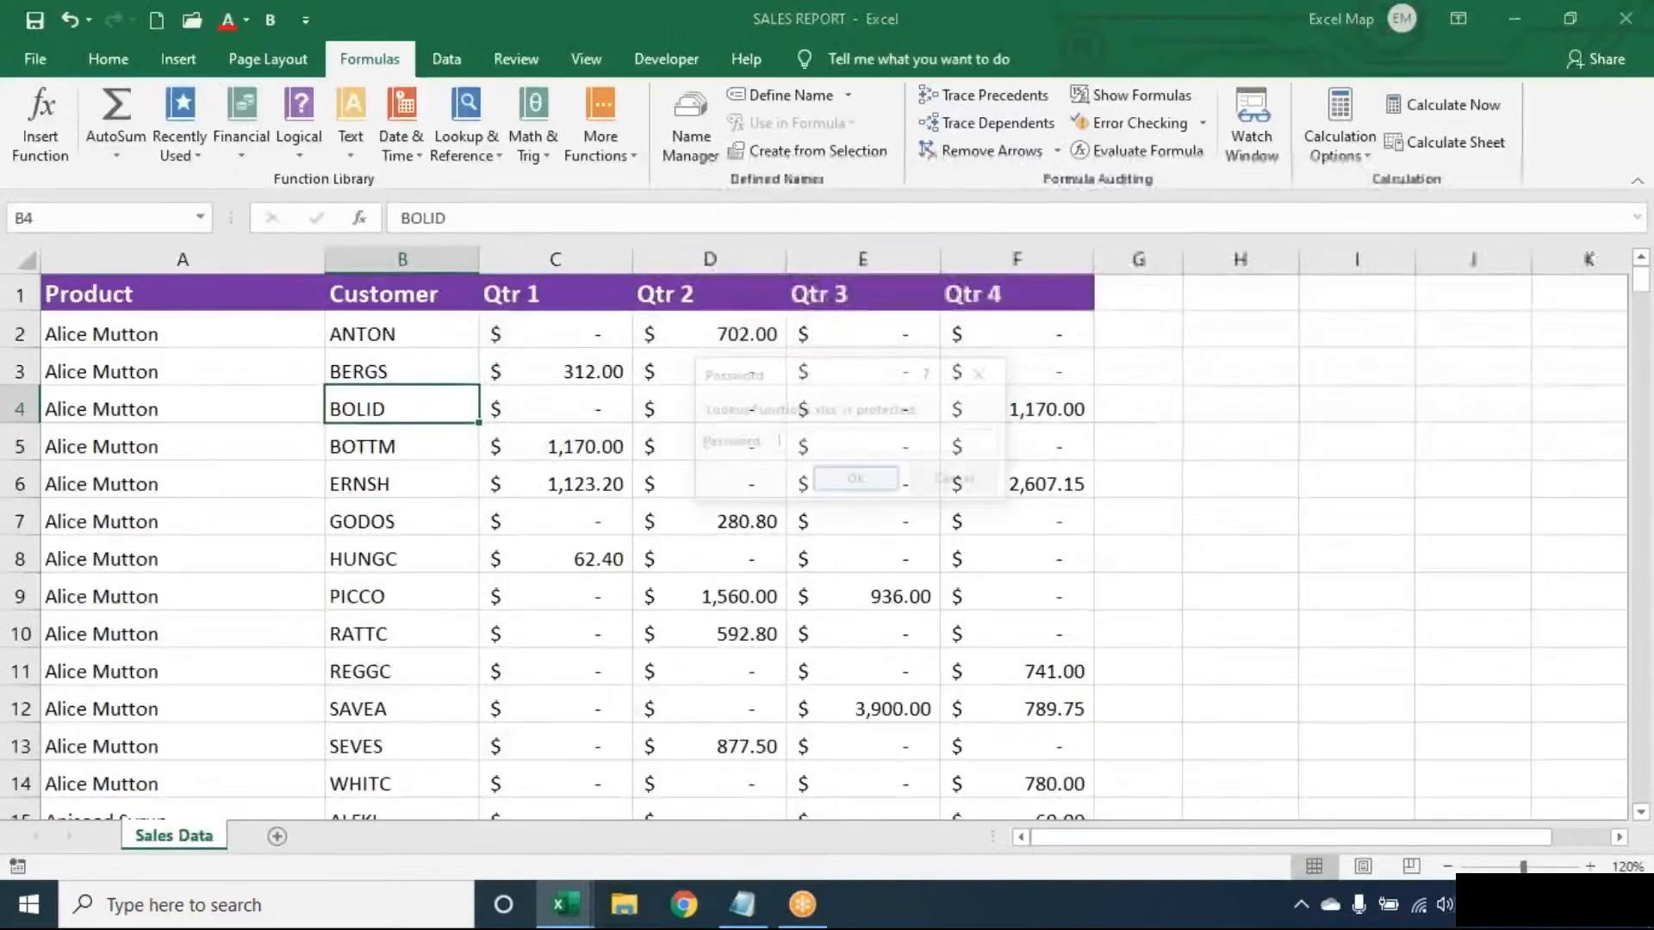
{"action": "type", "text": "••••••••"}
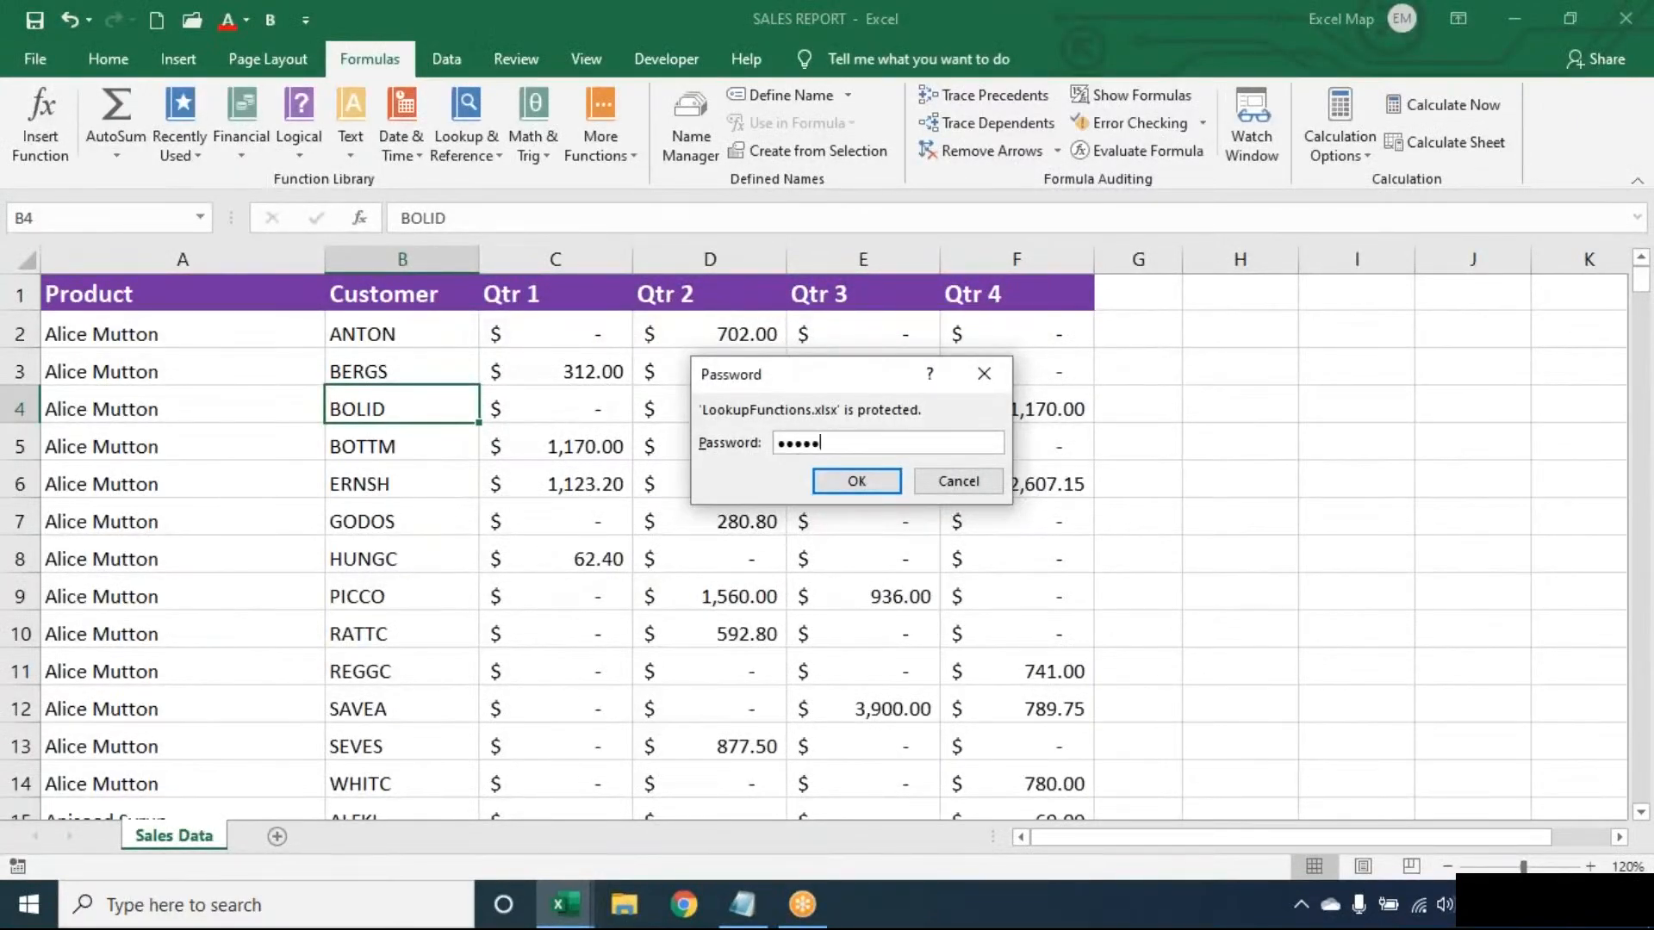
{"action": "key", "text": "Return"}
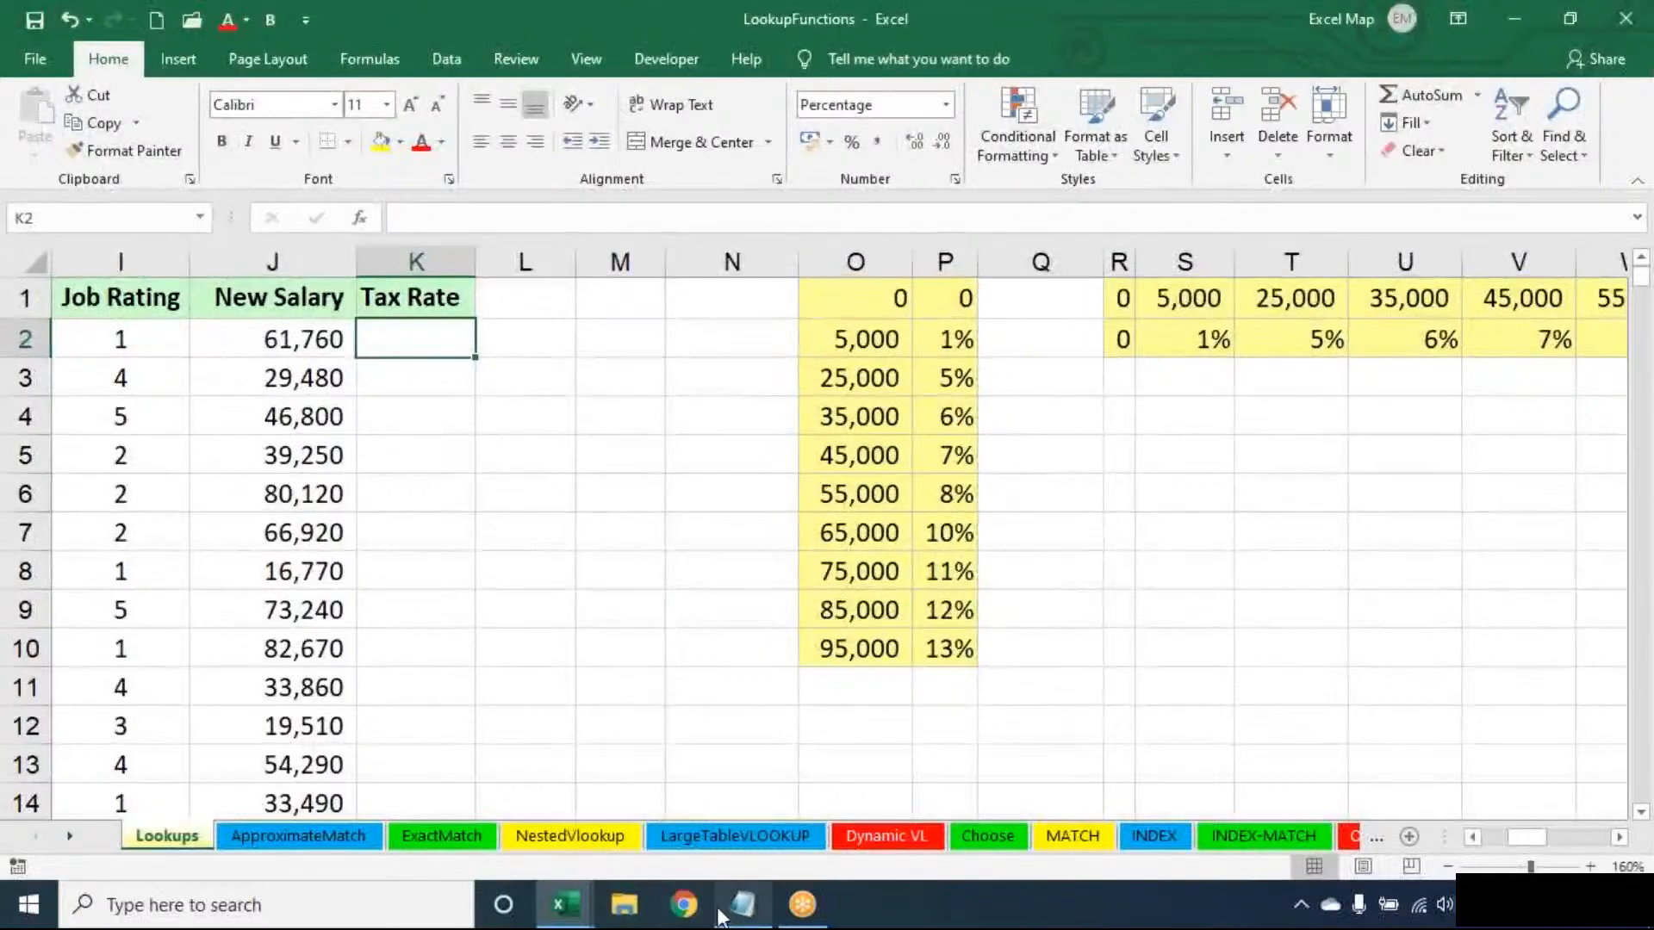
- Switch to Notepad and delete all the existing notes
{"action": "left_click", "coordinate": [745, 909]}
{"action": "key", "text": "ctrl+a"}
{"action": "key", "text": "BackSpace"}
- Write the heading "Lookup & Reference:" in the note and underline it with a row of dashes
{"action": "type", "text": "lOO"}
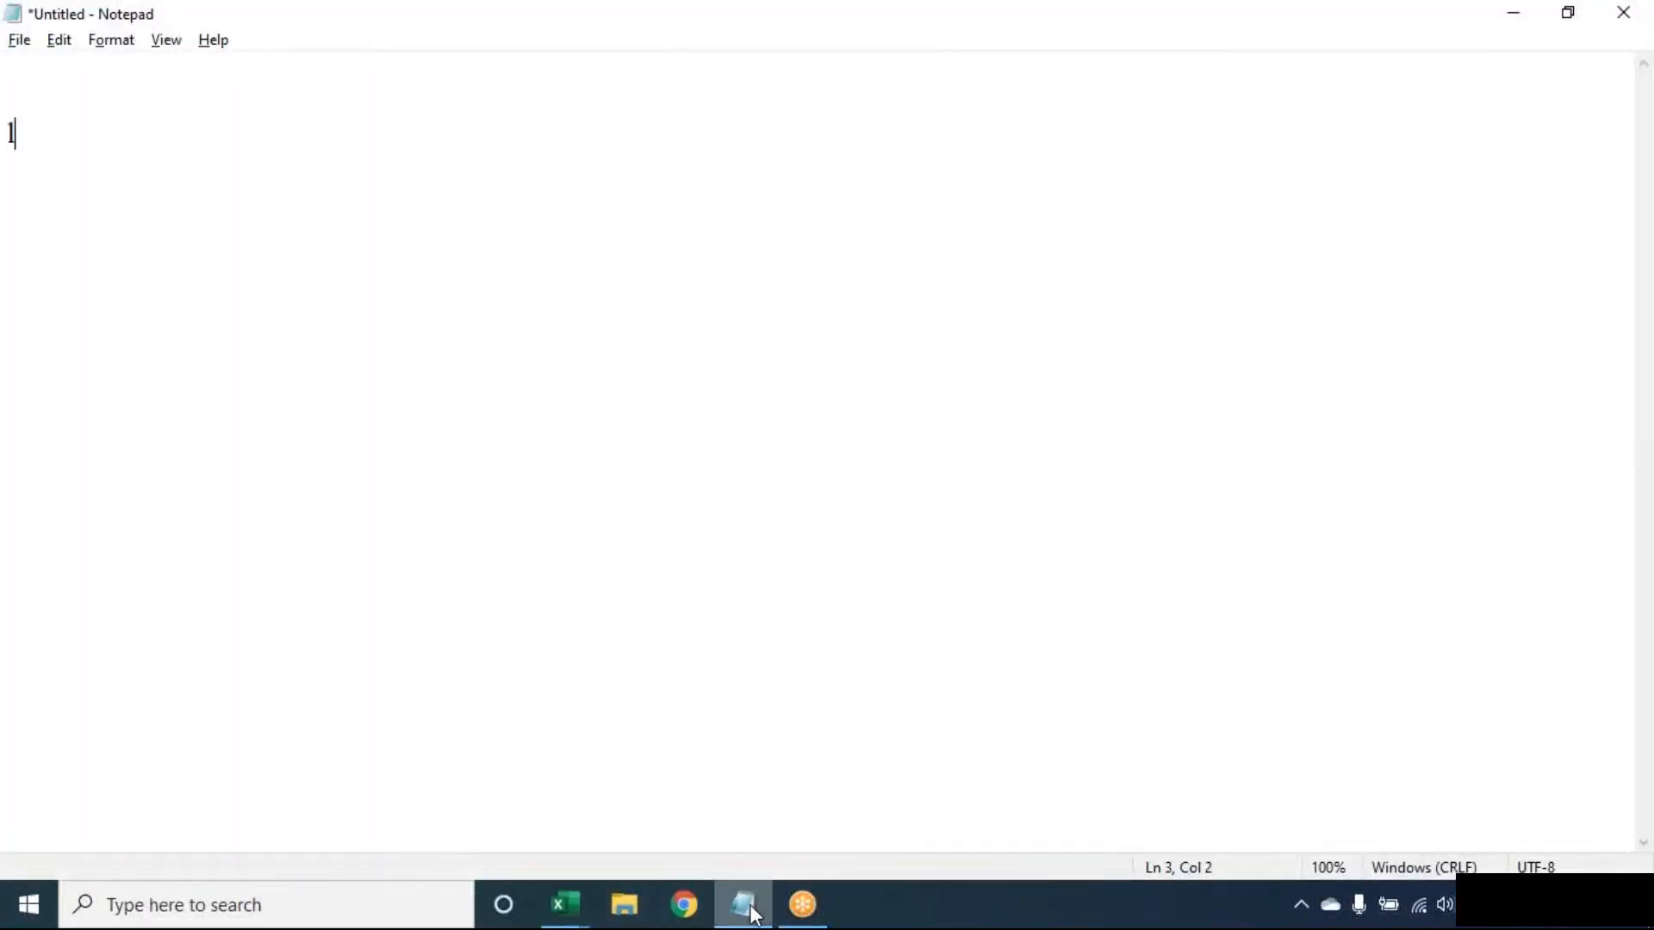
{"action": "key", "text": "BackSpace"}
{"action": "key", "text": "BackSpace"}
{"action": "key", "text": "BackSpace"}
{"action": "type", "text": "Lookup *&"}
{"action": "key", "text": "BackSpace"}
{"action": "key", "text": "BackSpace"}
{"action": "type", "text": "& Reference:"}
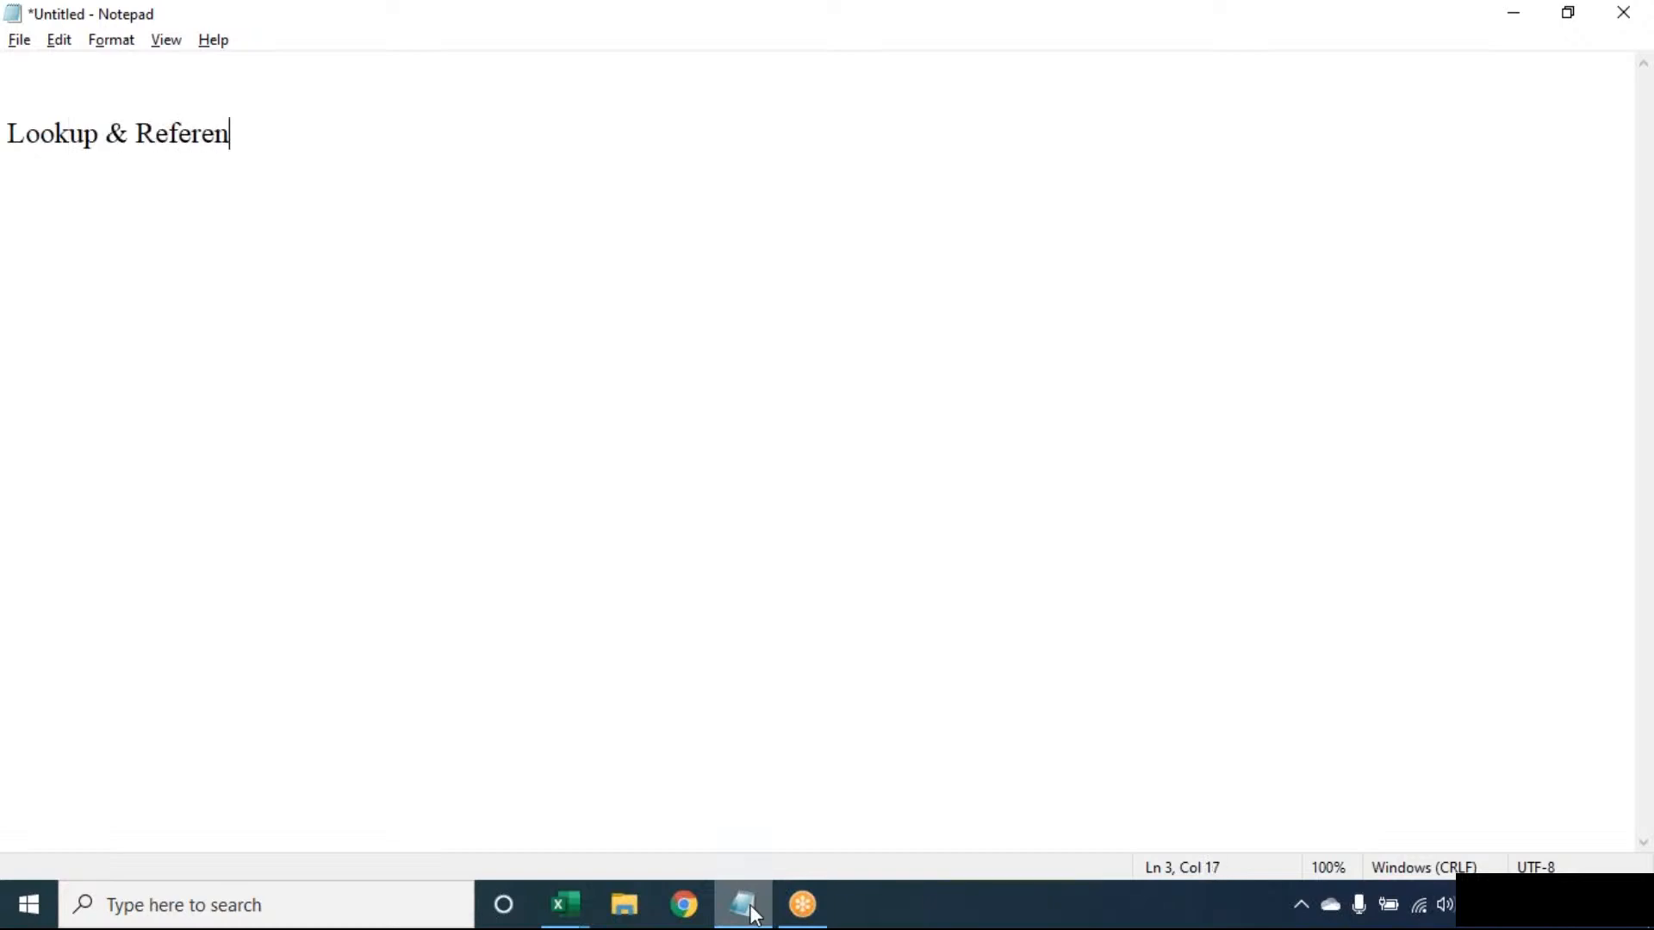
{"action": "key", "text": "Return"}
{"action": "type", "text": "--------------------------"}
{"action": "key", "text": "Return"}
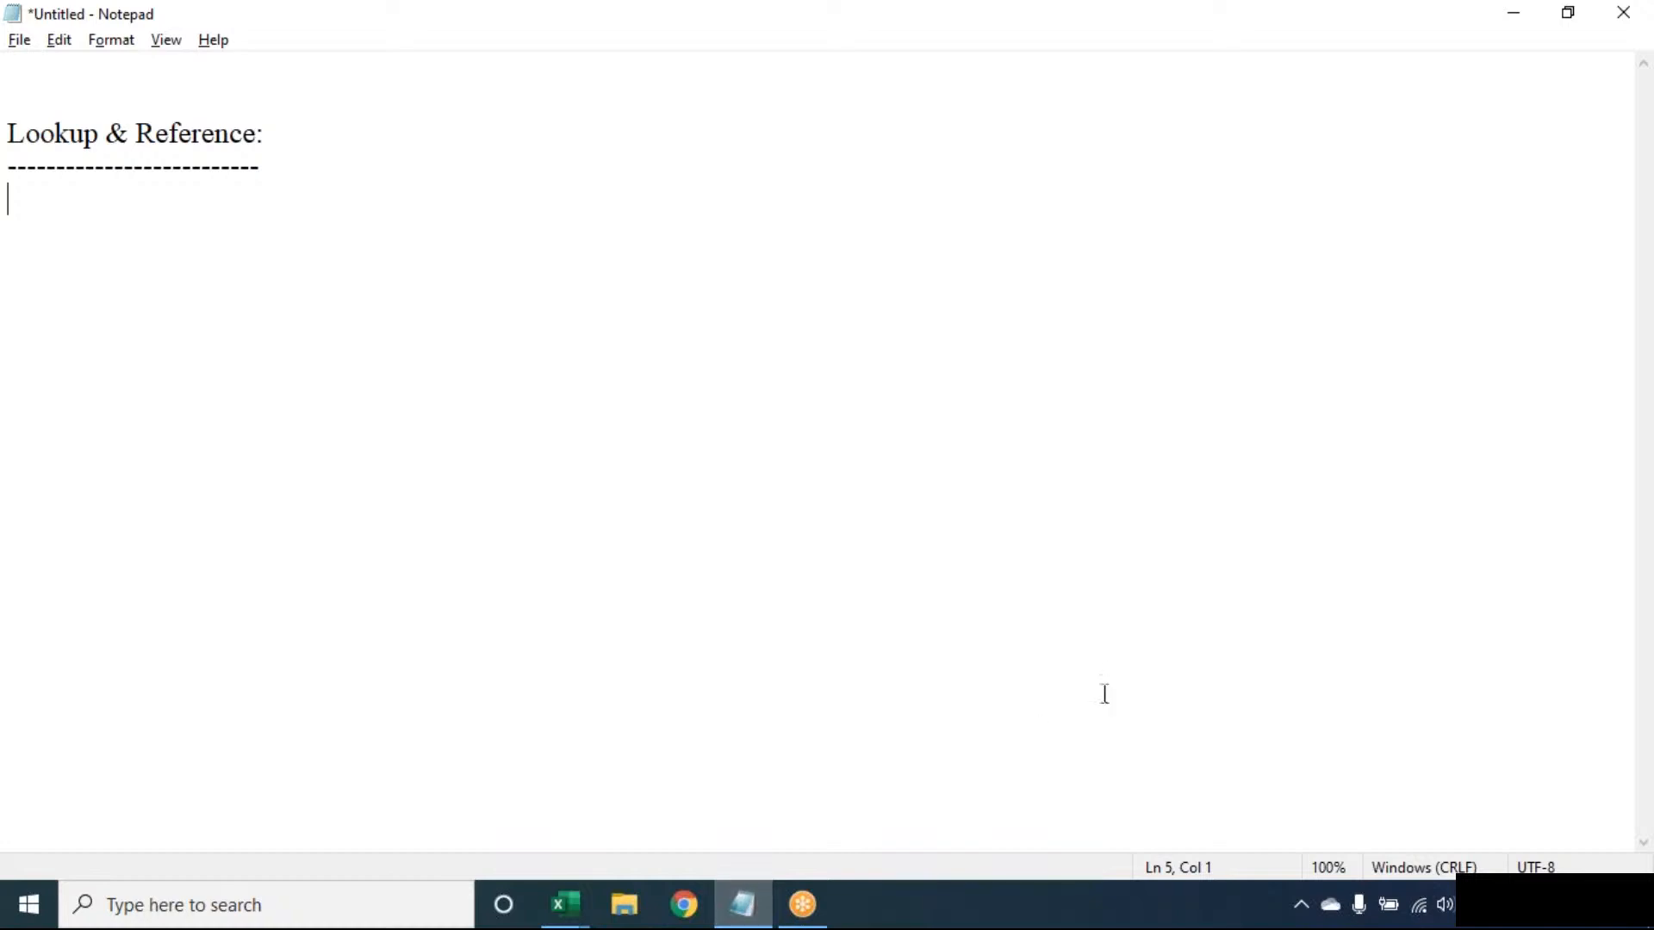
{"action": "left_click", "coordinate": [1150, 41]}
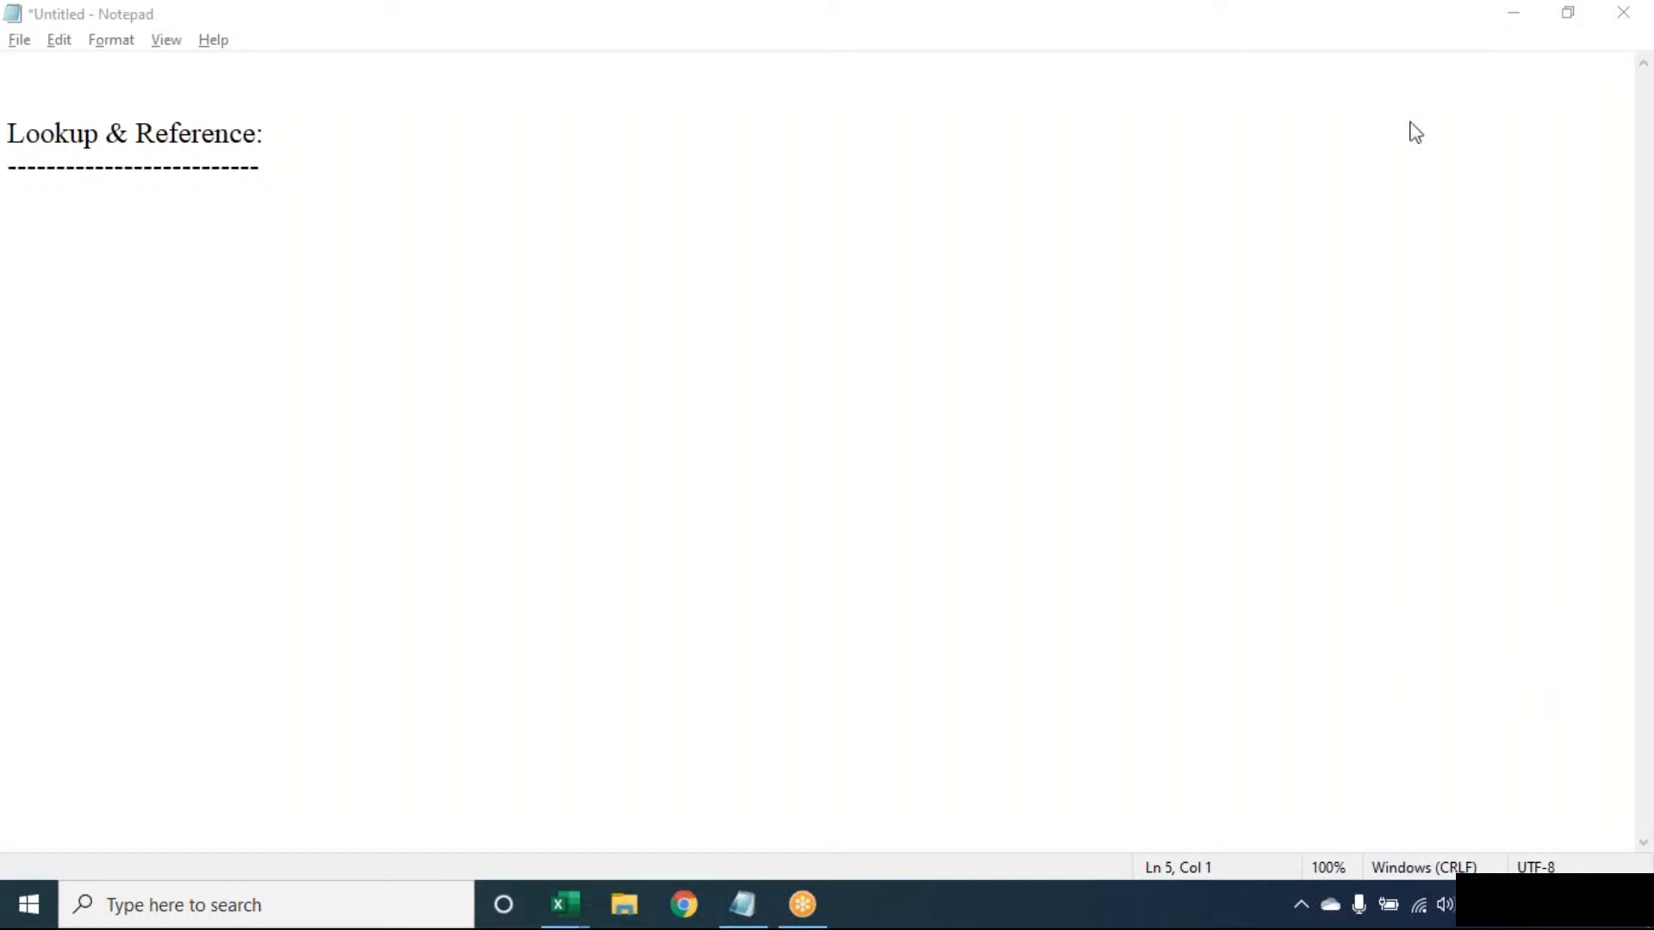
{"action": "left_click", "coordinate": [1227, 99]}
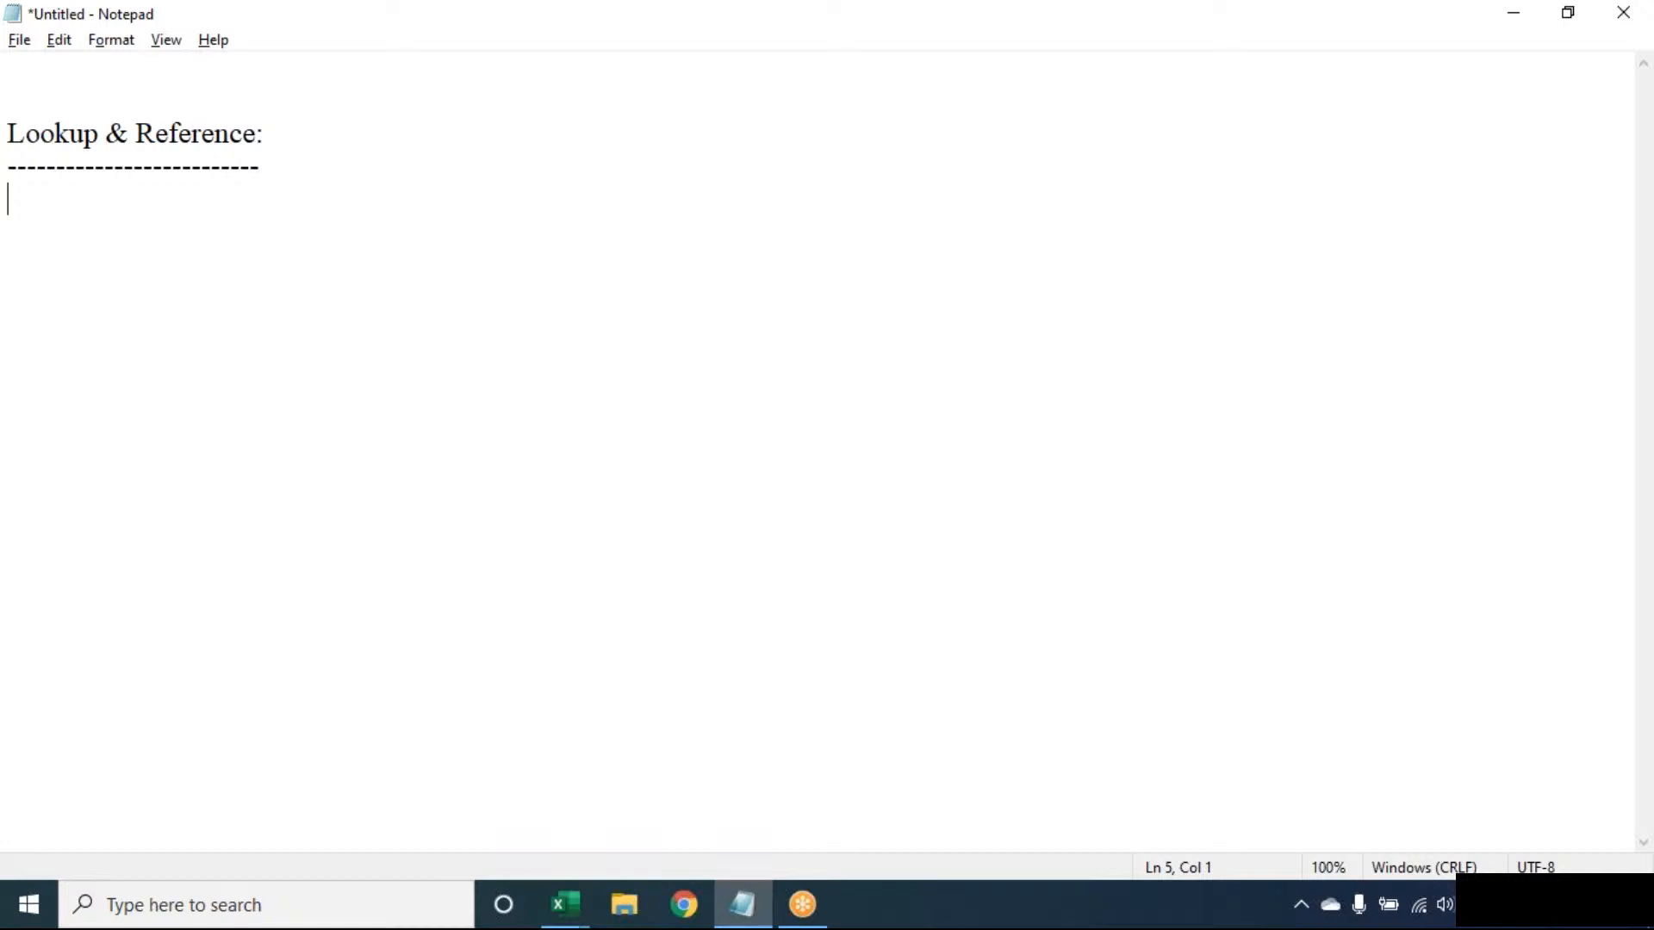
{"action": "left_click", "coordinate": [1154, 32]}
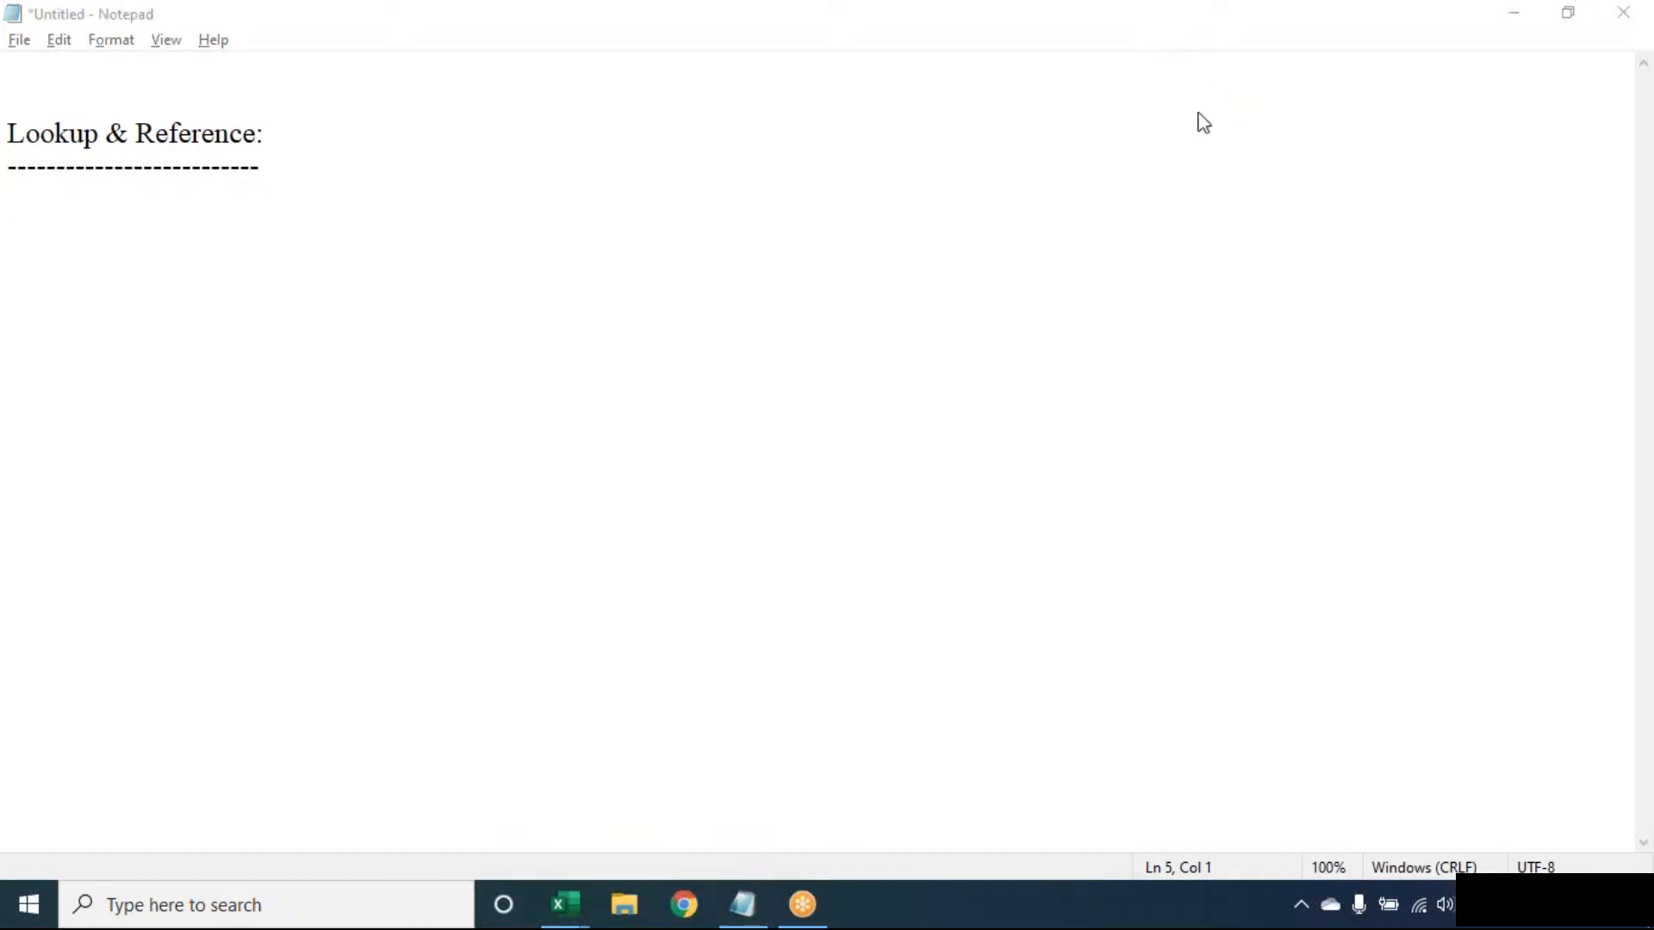
{"action": "left_click", "coordinate": [467, 354]}
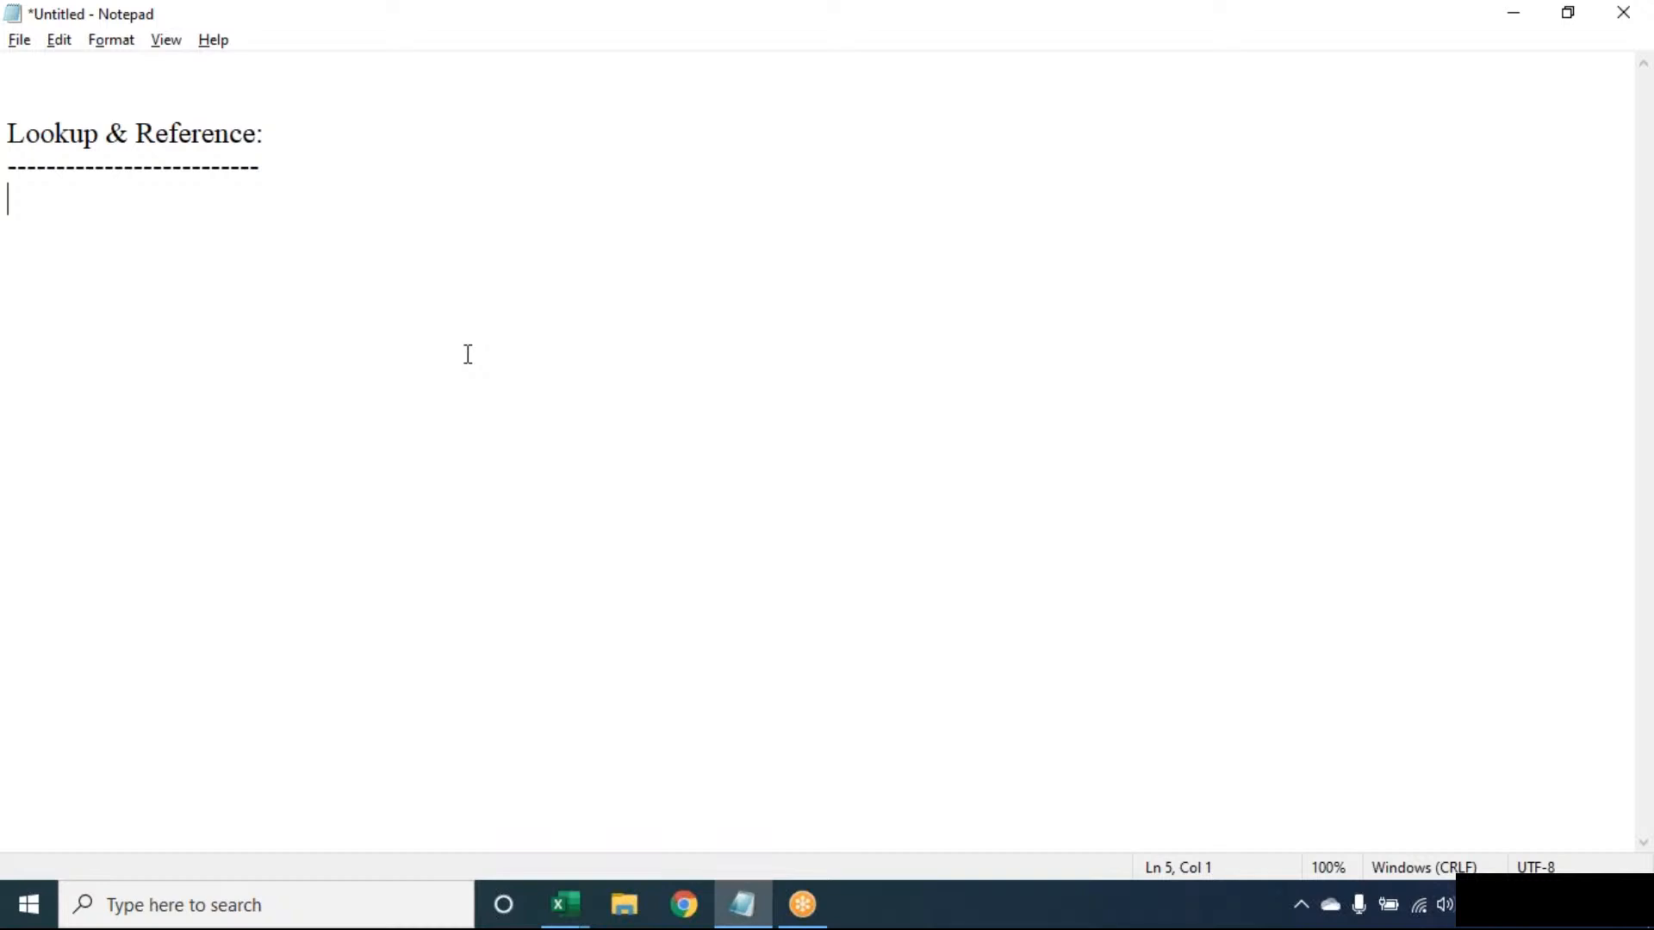
- Delete the "Lookup & Reference:" heading and its dashed line from the note
{"action": "key", "text": "shift+Up"}
{"action": "key", "text": "shift+Up"}
{"action": "key", "text": "shift+Up"}
{"action": "key", "text": "BackSpace"}
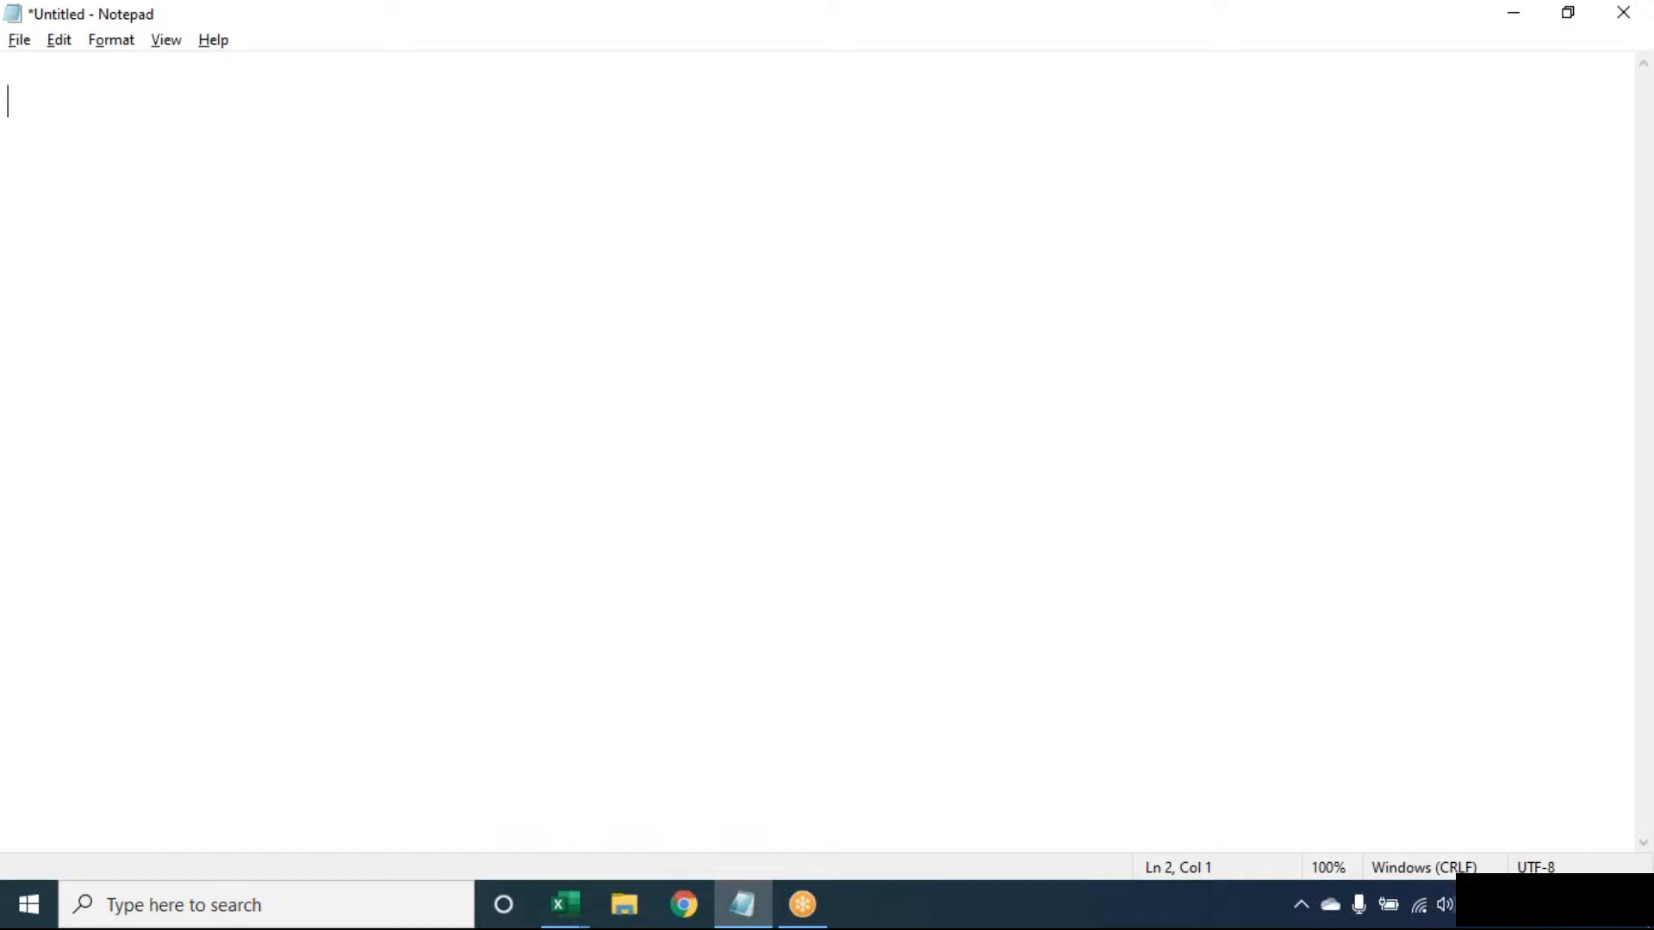
- Switch to the Book1 workbook in Excel
{"action": "left_click", "coordinate": [564, 904]}
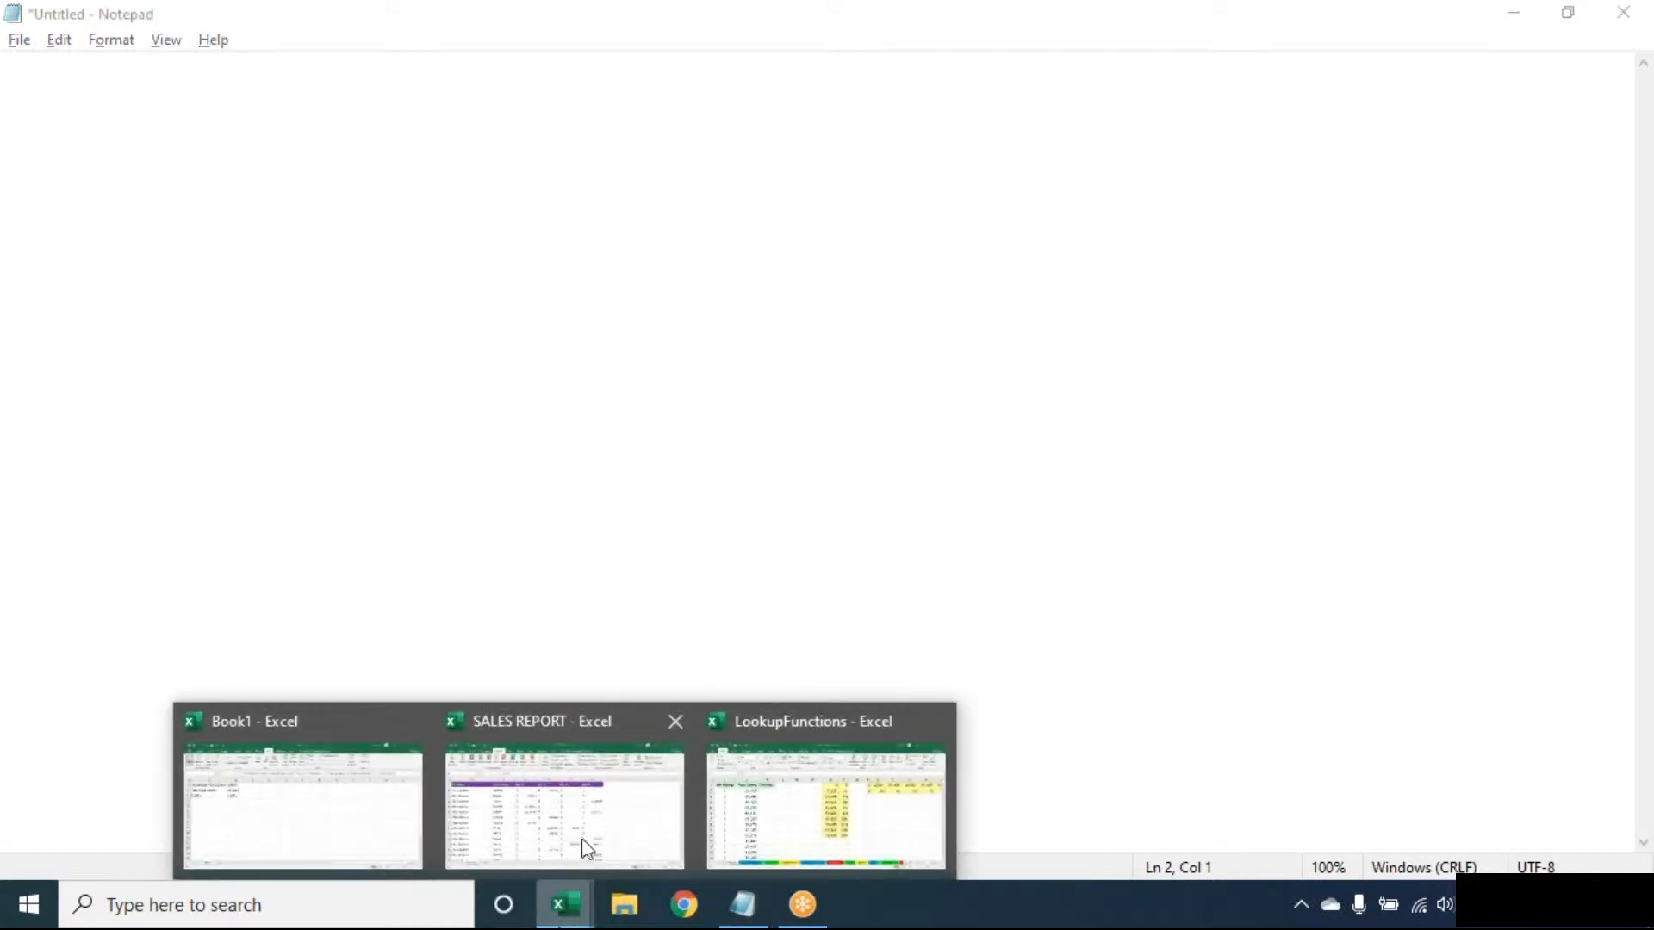
{"action": "left_click", "coordinate": [310, 830]}
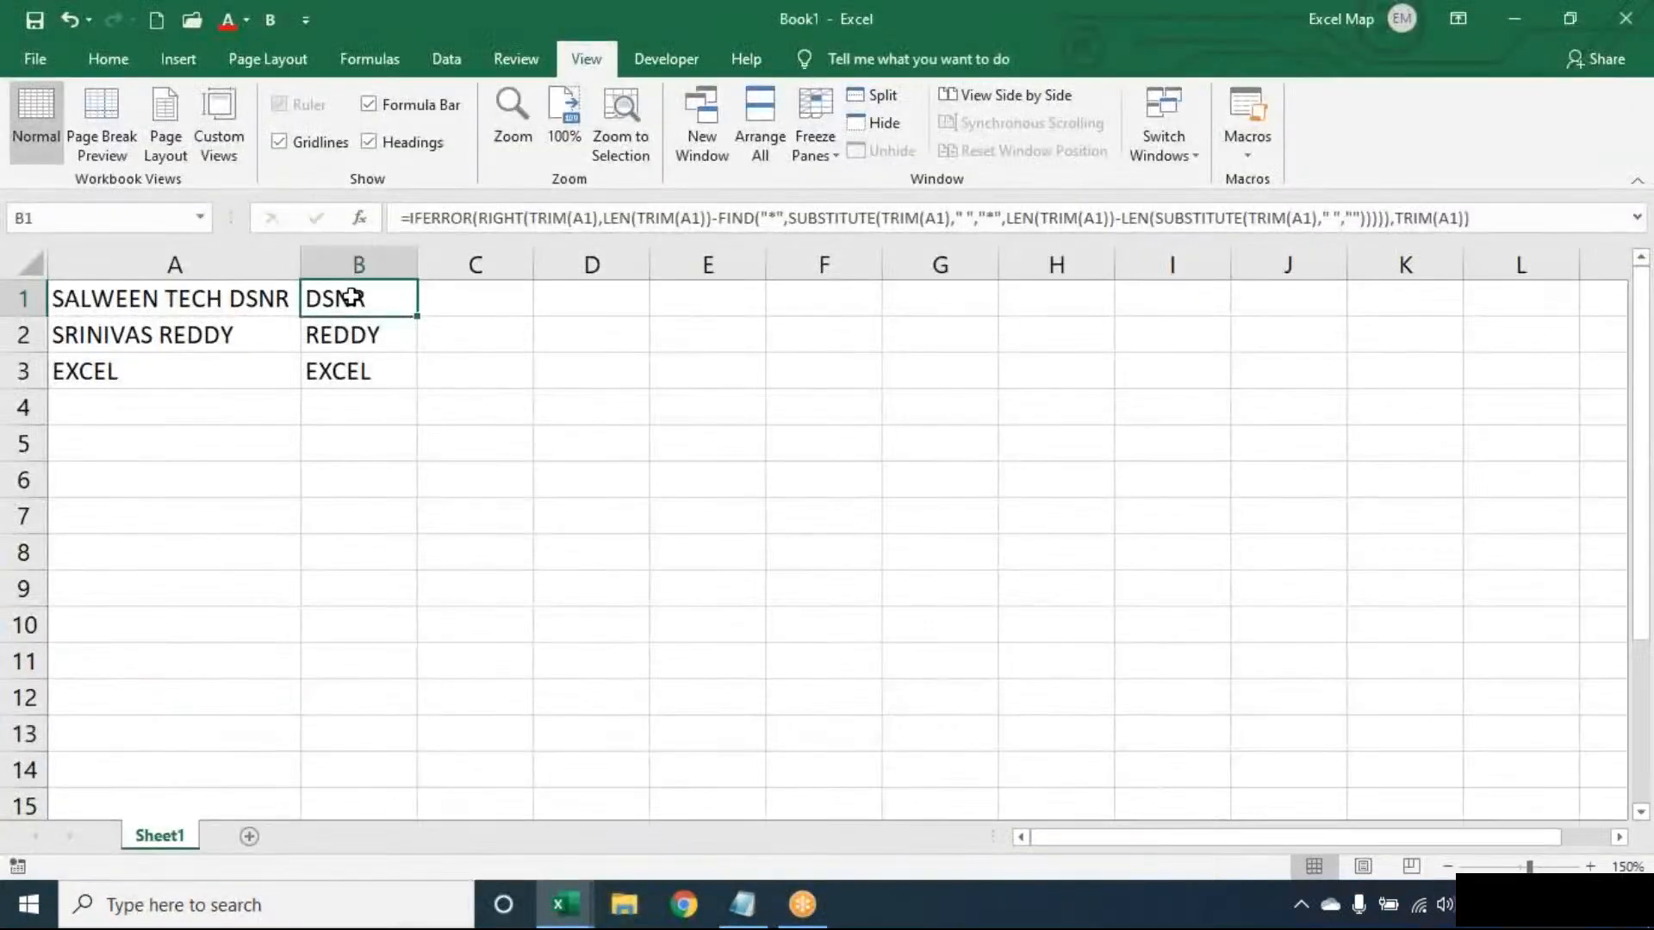
- Clear the whole data block A1:B3 on Sheet1
{"action": "key", "text": "ctrl+a"}
{"action": "key", "text": "ctrl+s"}
{"action": "key", "text": "Escape"}
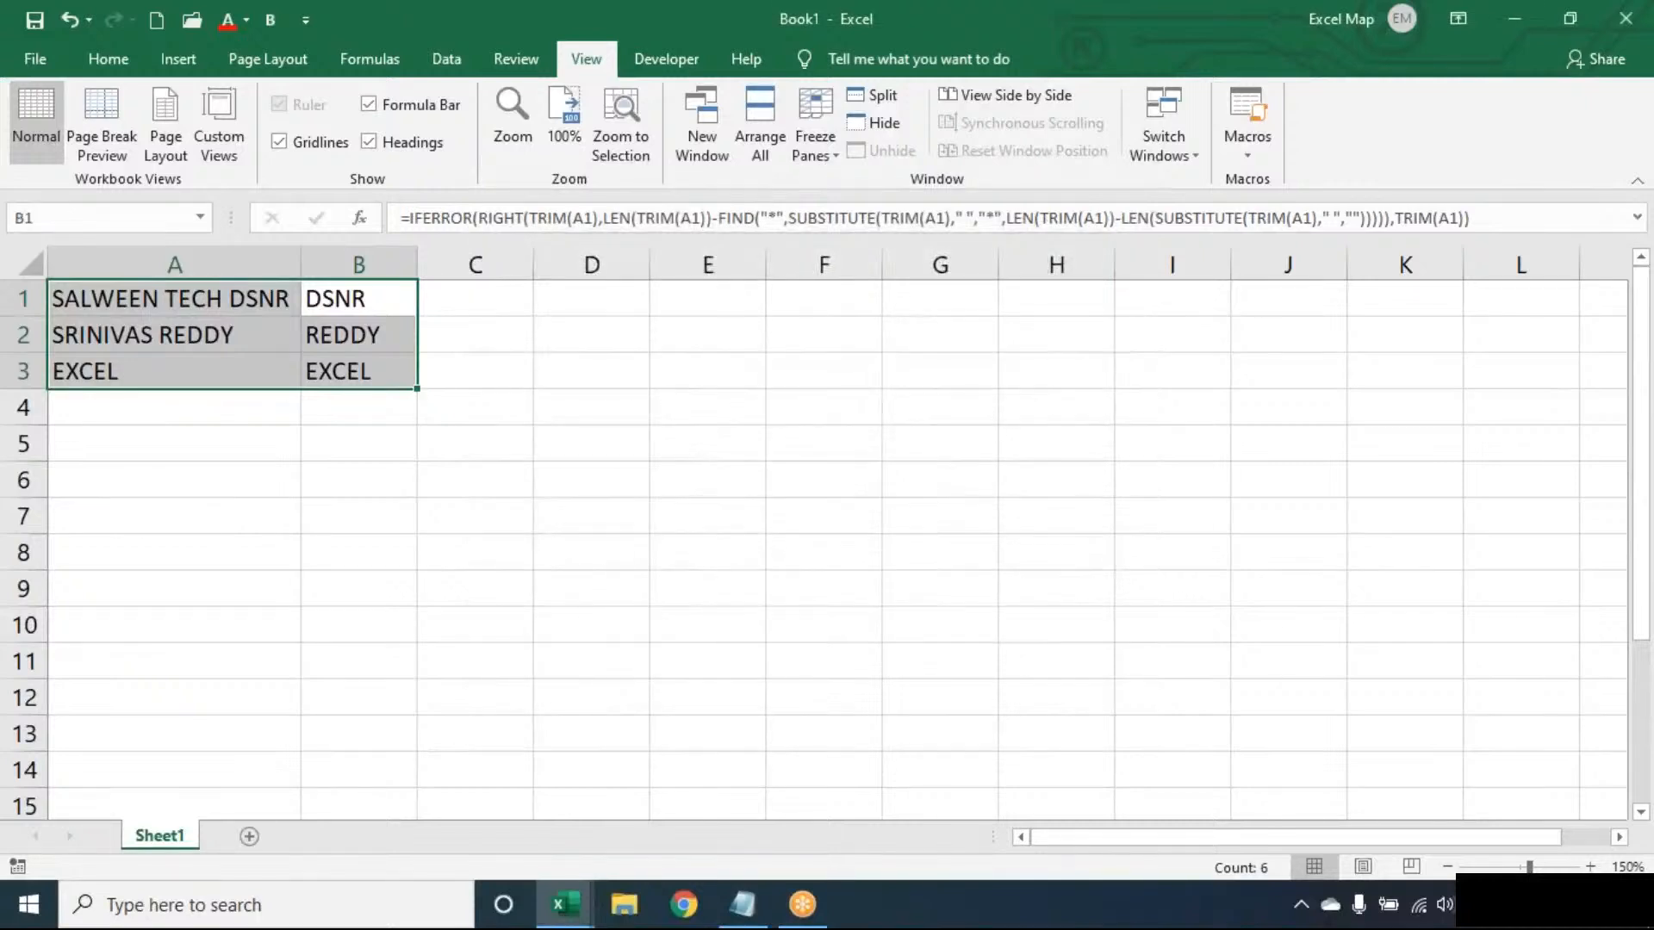
{"action": "key", "text": "Delete"}
{"action": "key", "text": "Left"}
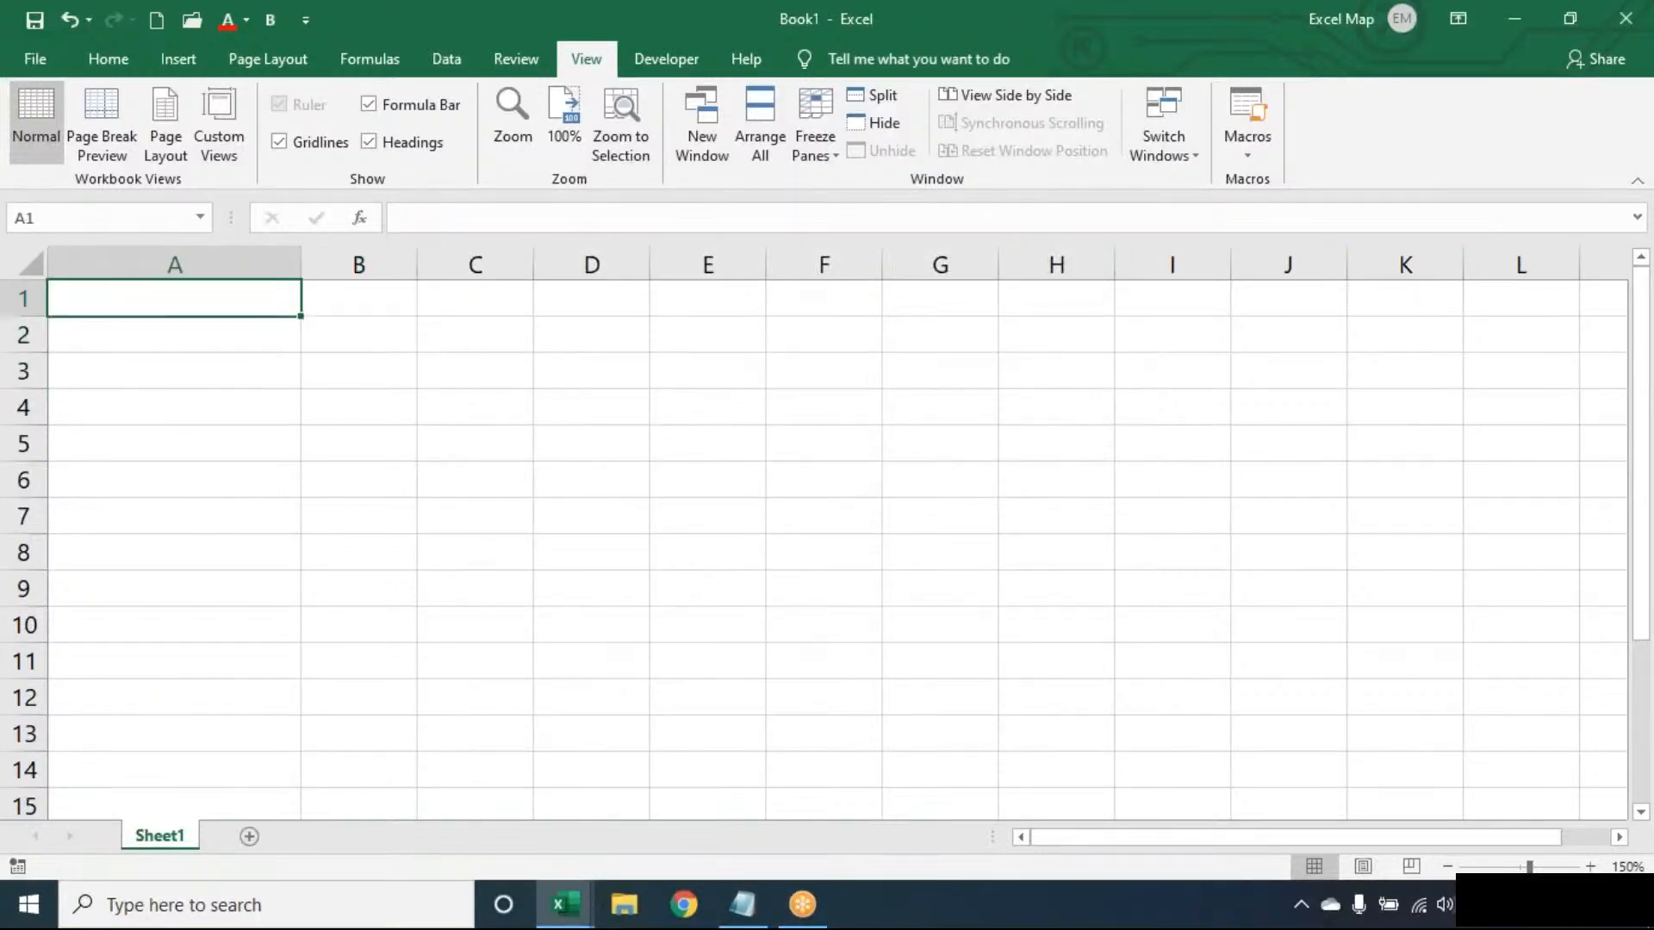
- Delete the last-word extraction formulas from B1:B3, leaving the source text in column A
{"action": "key", "text": "shift+Down"}
{"action": "key", "text": "shift+Down"}
{"action": "key", "text": "shift+Down"}
{"action": "key", "text": "shift+Down"}
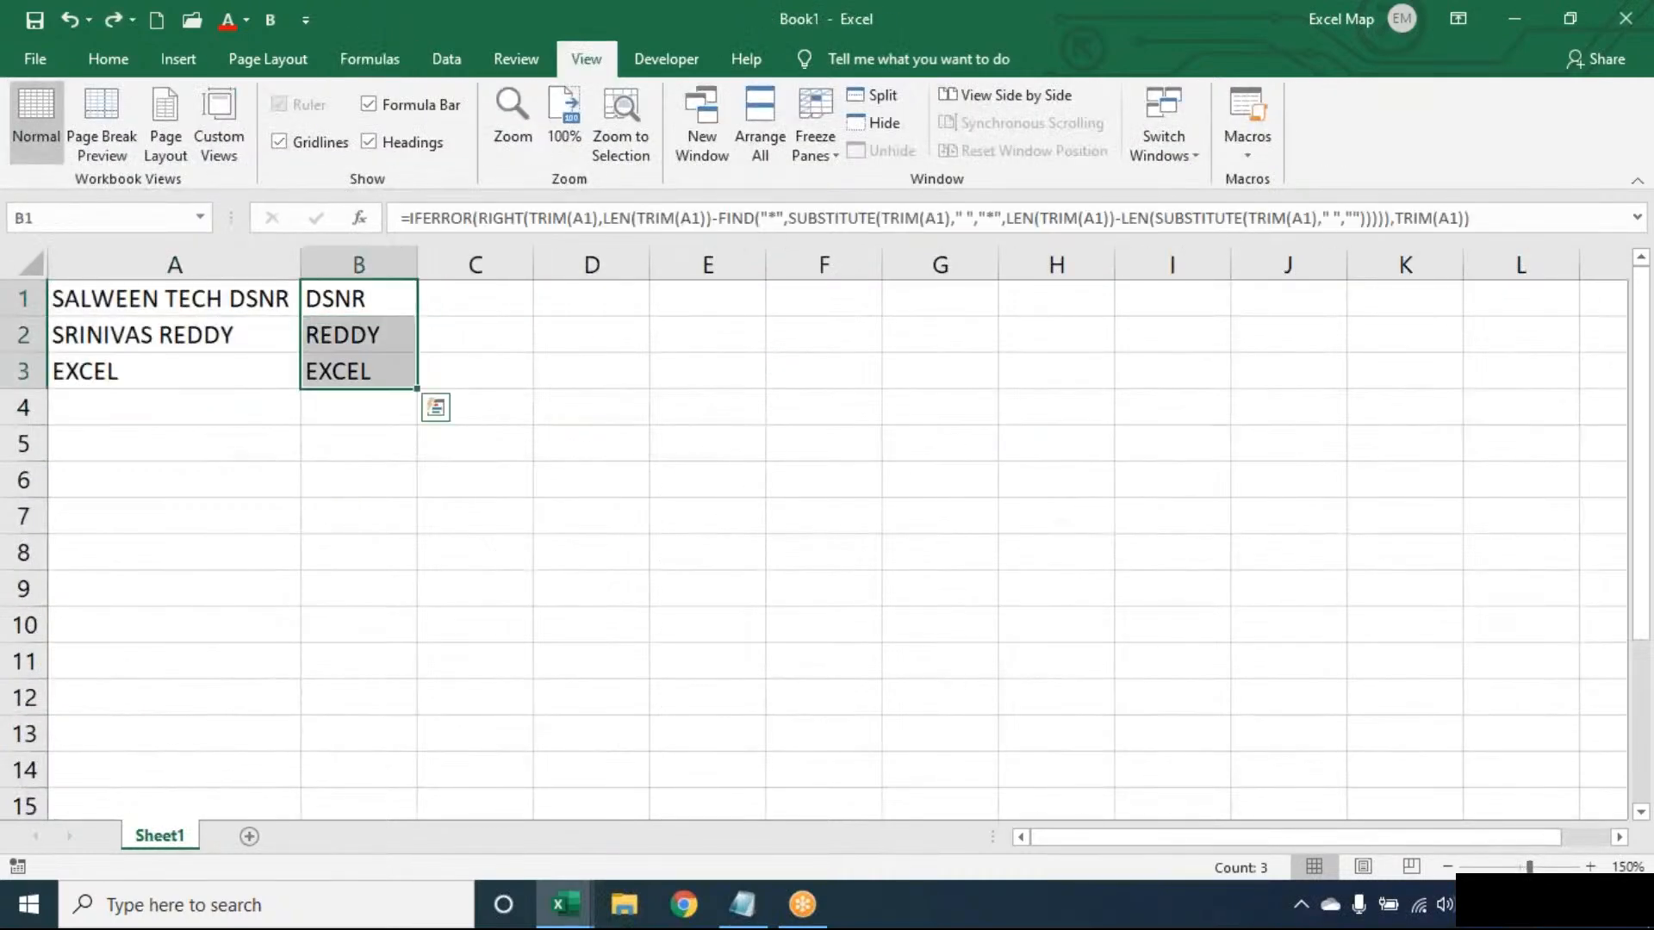
{"action": "key", "text": "Delete"}
{"action": "left_click", "coordinate": [358, 299]}
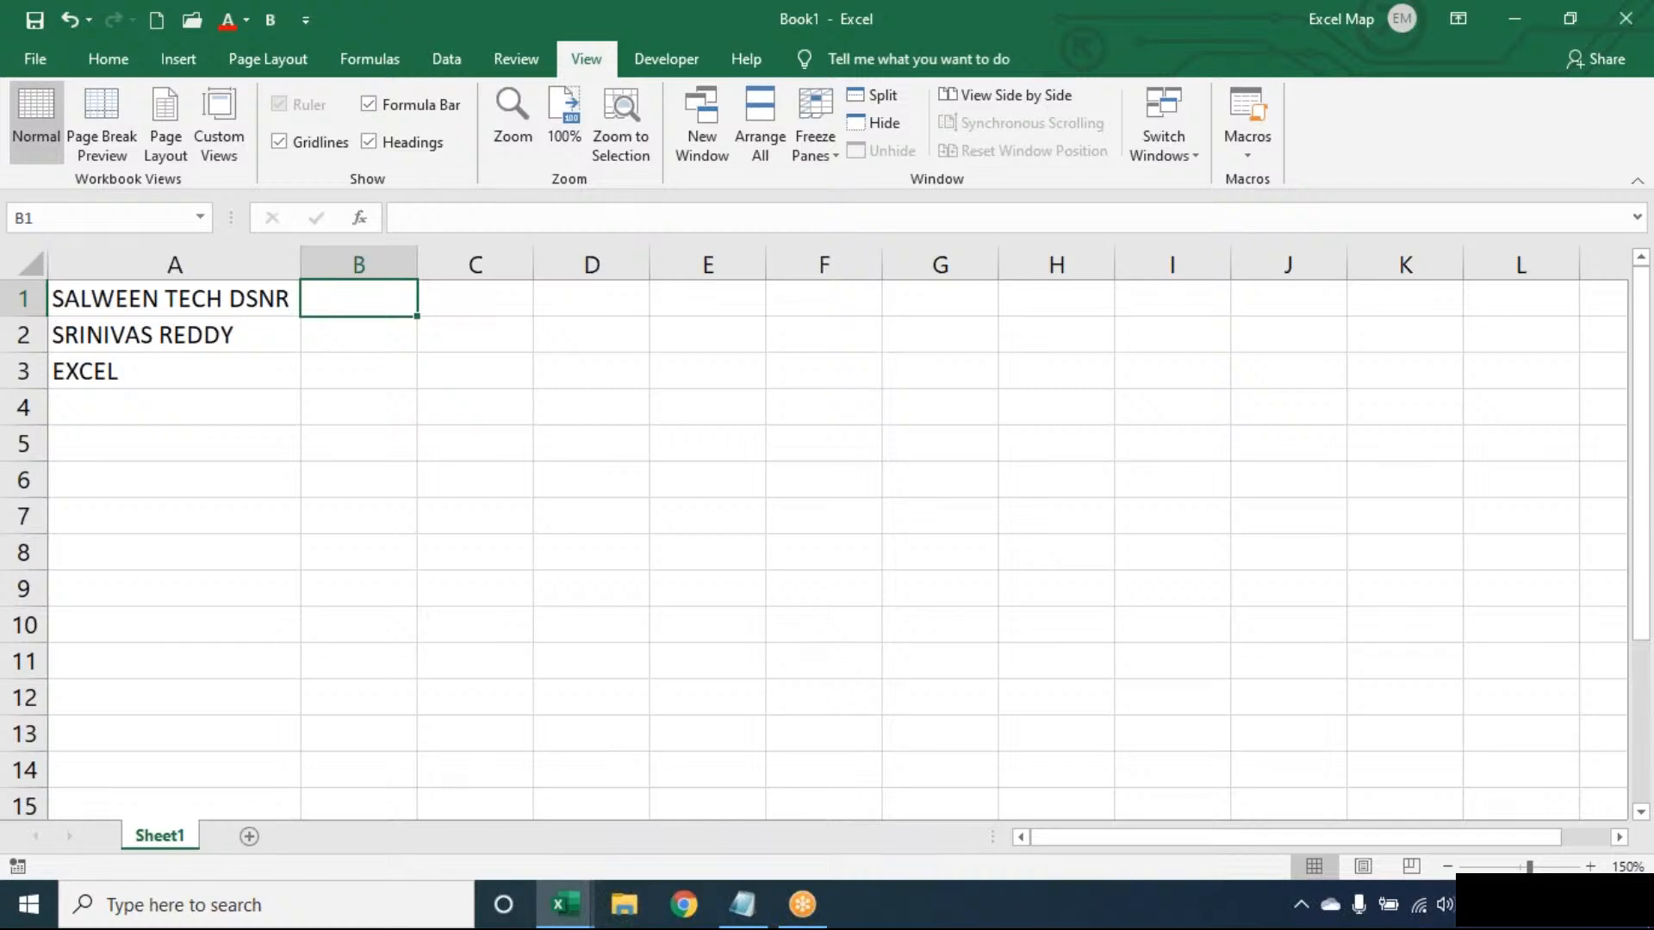
{"action": "left_click", "coordinate": [174, 298]}
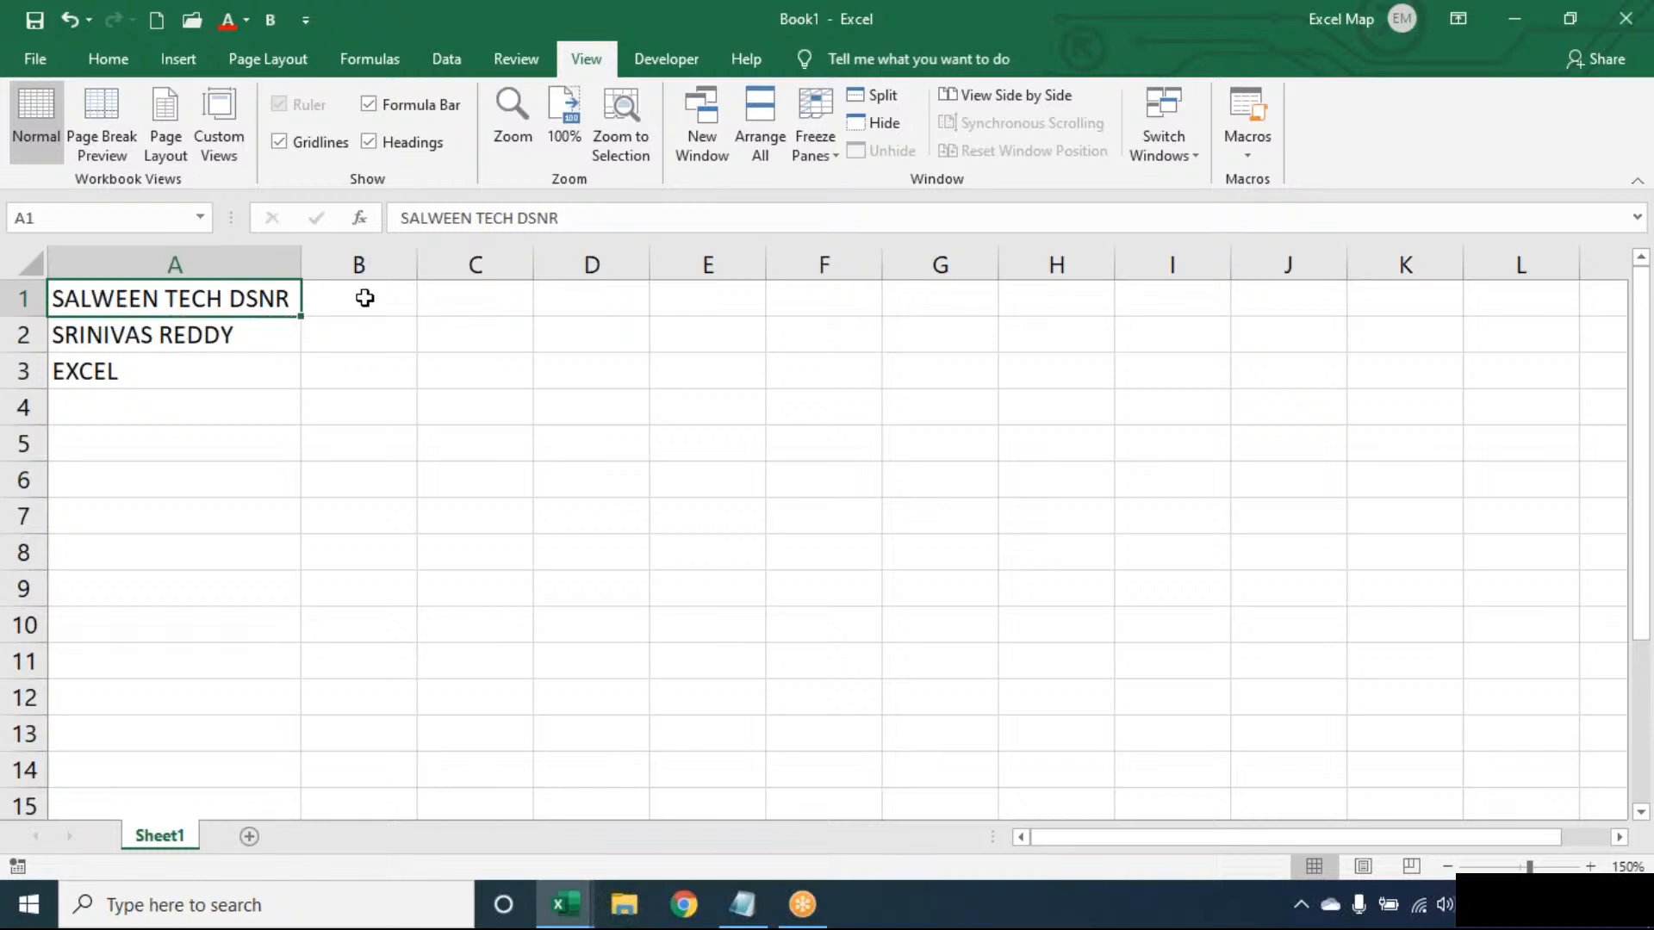
{"action": "left_click", "coordinate": [359, 299]}
{"action": "type", "text": "3"}
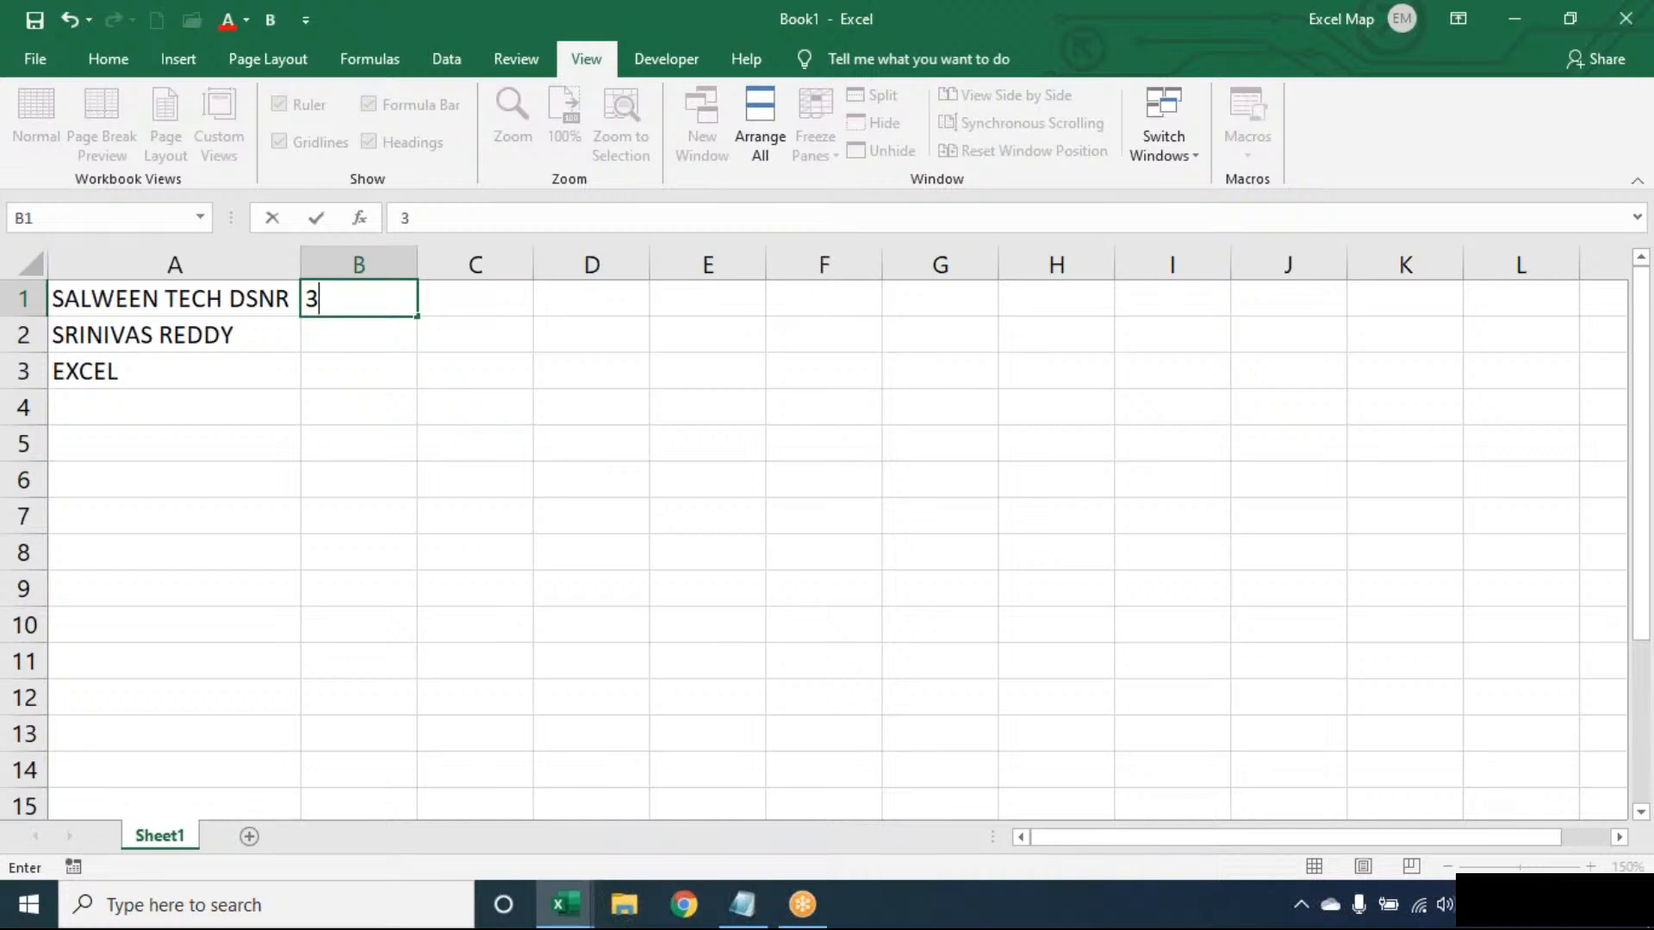
{"action": "key", "text": "BackSpace"}
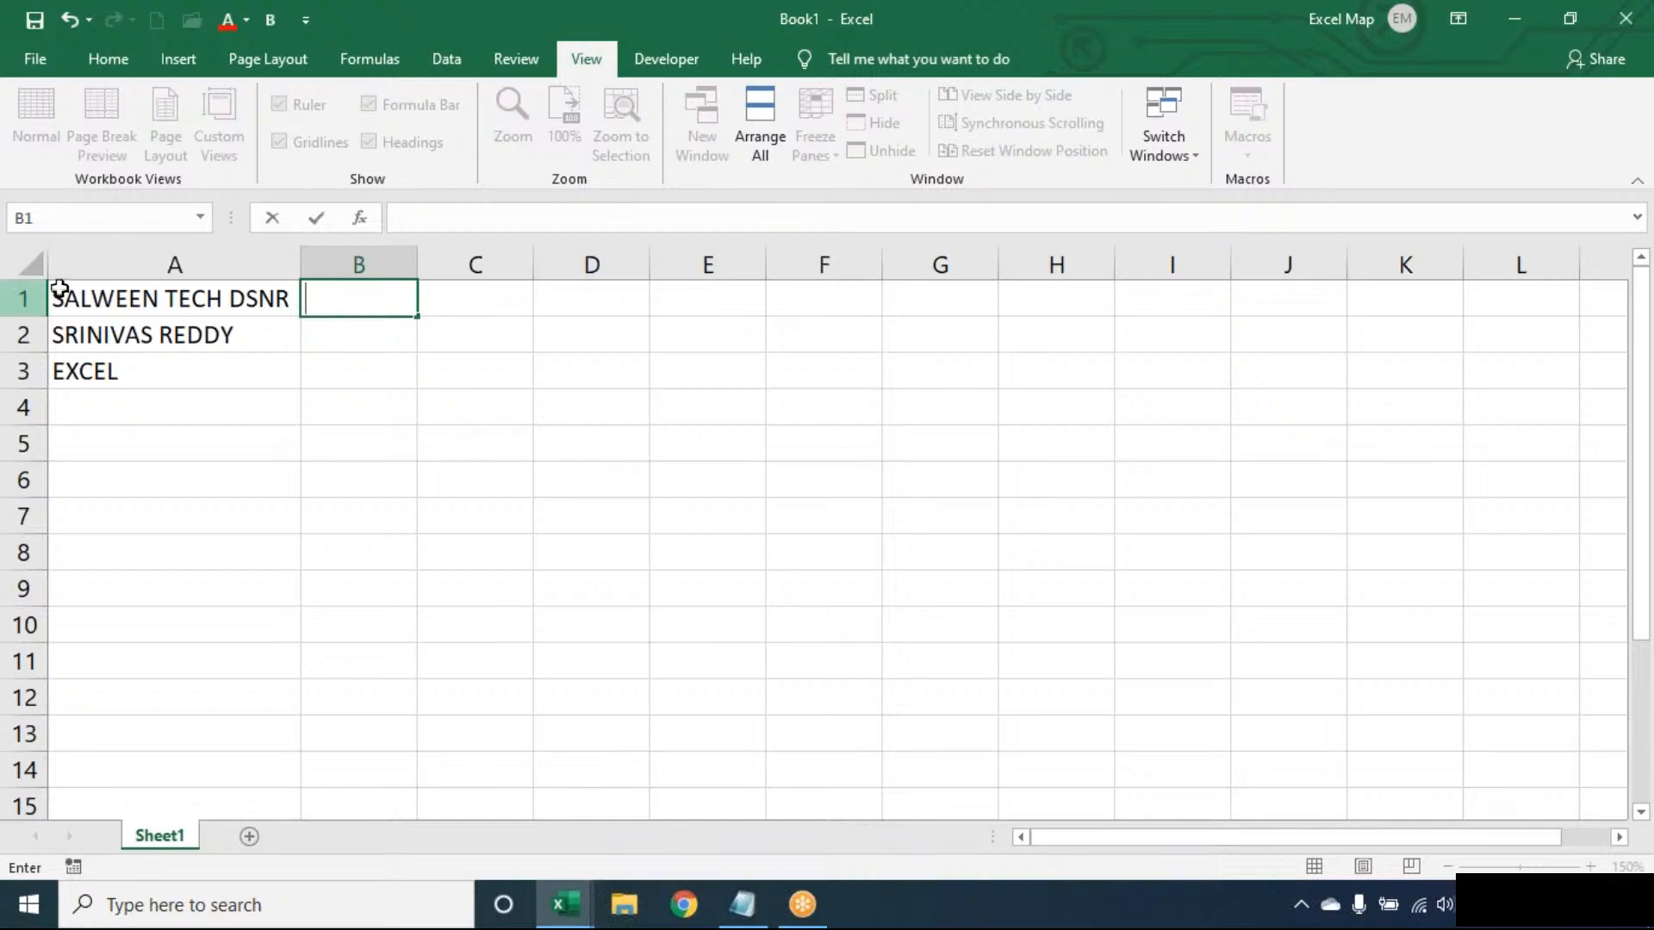
- Enter the value 1 in cell B1
{"action": "type", "text": "1"}
{"action": "key", "text": "ctrl+Return"}
{"action": "key", "text": "Return"}
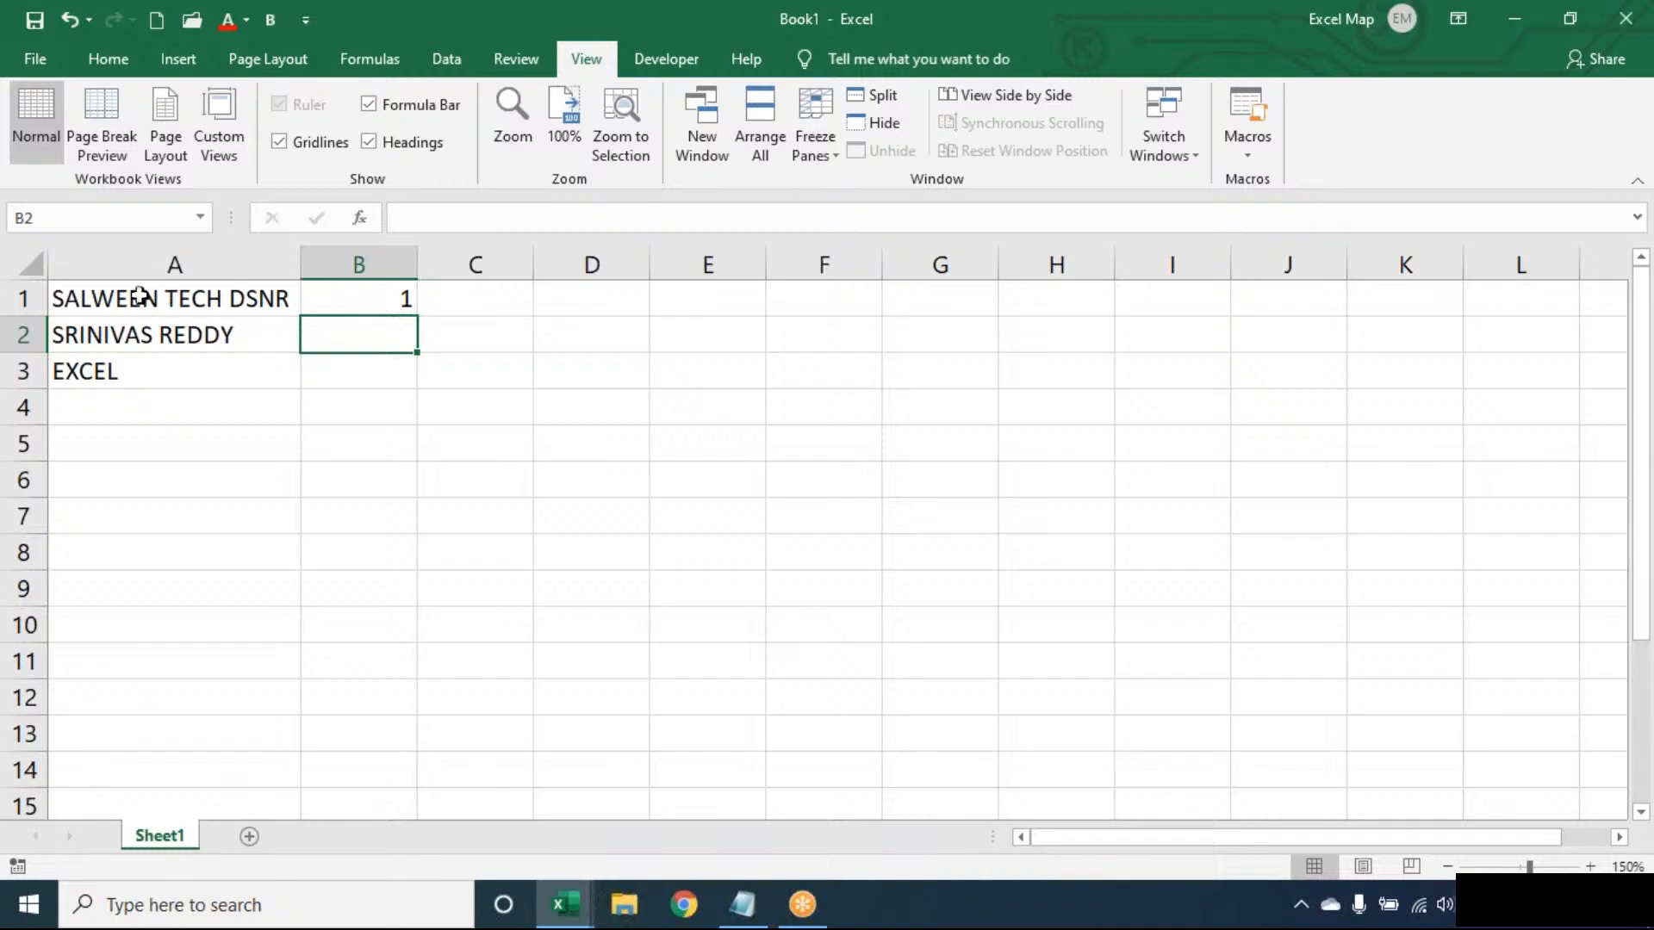
- Change the text in cell A1 to SALWEEN TEECH DSENR and auto-fit the width of column A
{"action": "double_click", "coordinate": [192, 299]}
{"action": "type", "text": "e"}
{"action": "key", "text": "Return"}
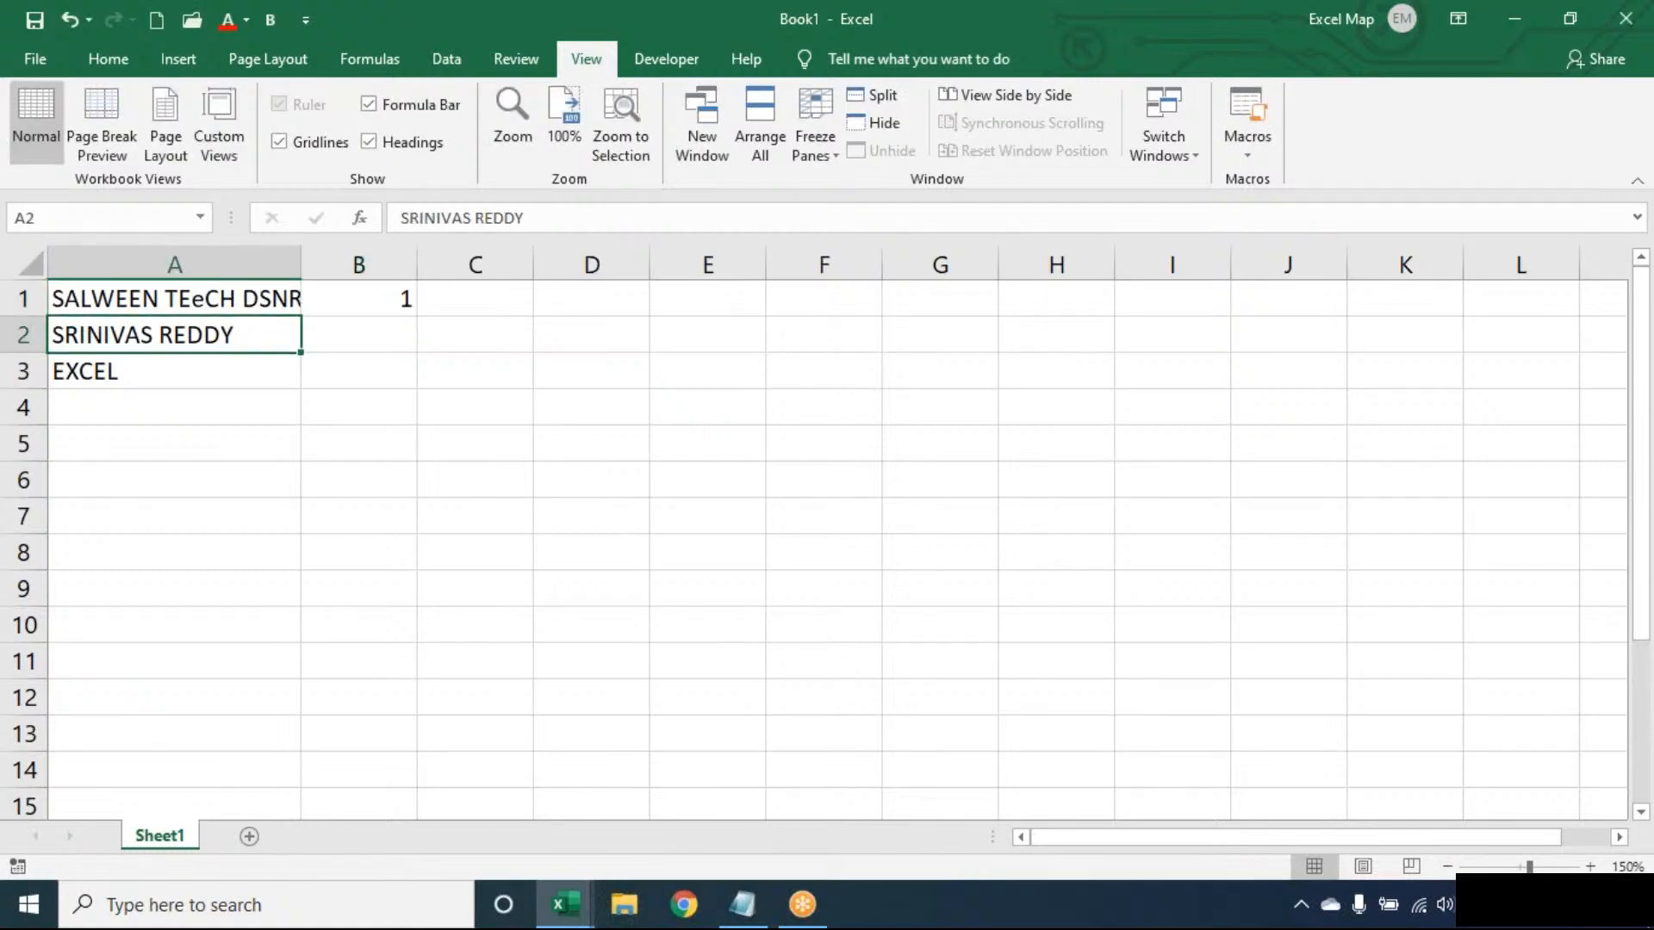
{"action": "double_click", "coordinate": [200, 298]}
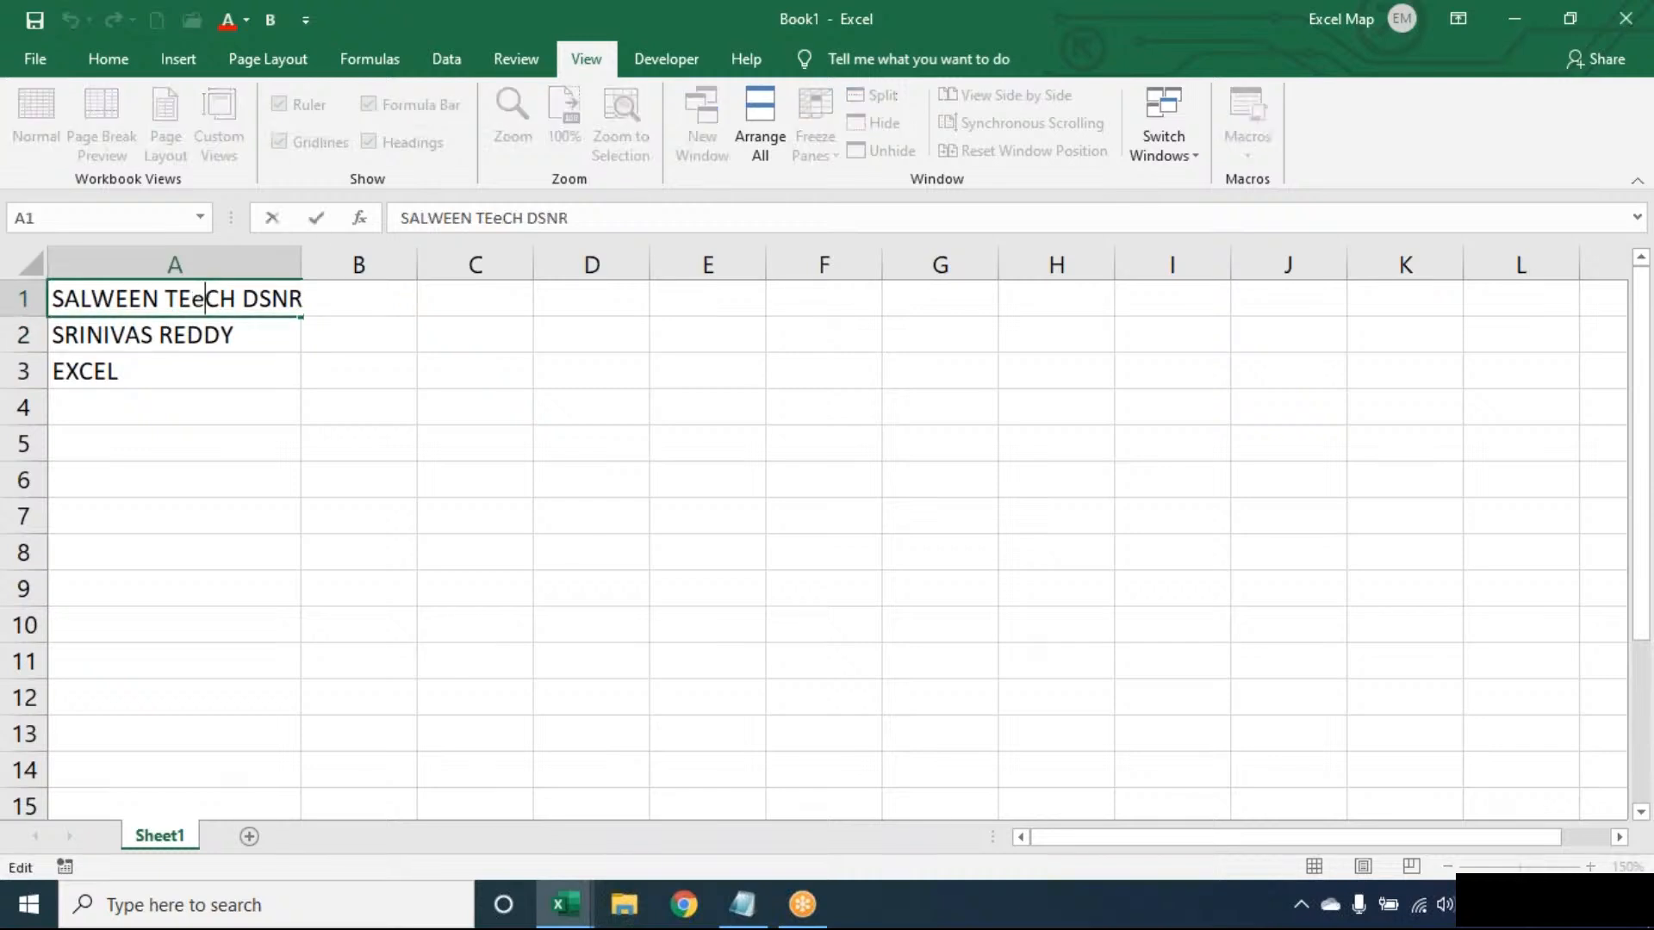
{"action": "key", "text": "BackSpace"}
{"action": "type", "text": "E"}
{"action": "key", "text": "Right"}
{"action": "key", "text": "Right"}
{"action": "key", "text": "Right"}
{"action": "key", "text": "Right"}
{"action": "key", "text": "Right"}
{"action": "type", "text": "E"}
{"action": "key", "text": "ctrl+Return"}
{"action": "key", "text": "Return"}
{"action": "double_click", "coordinate": [300, 264]}
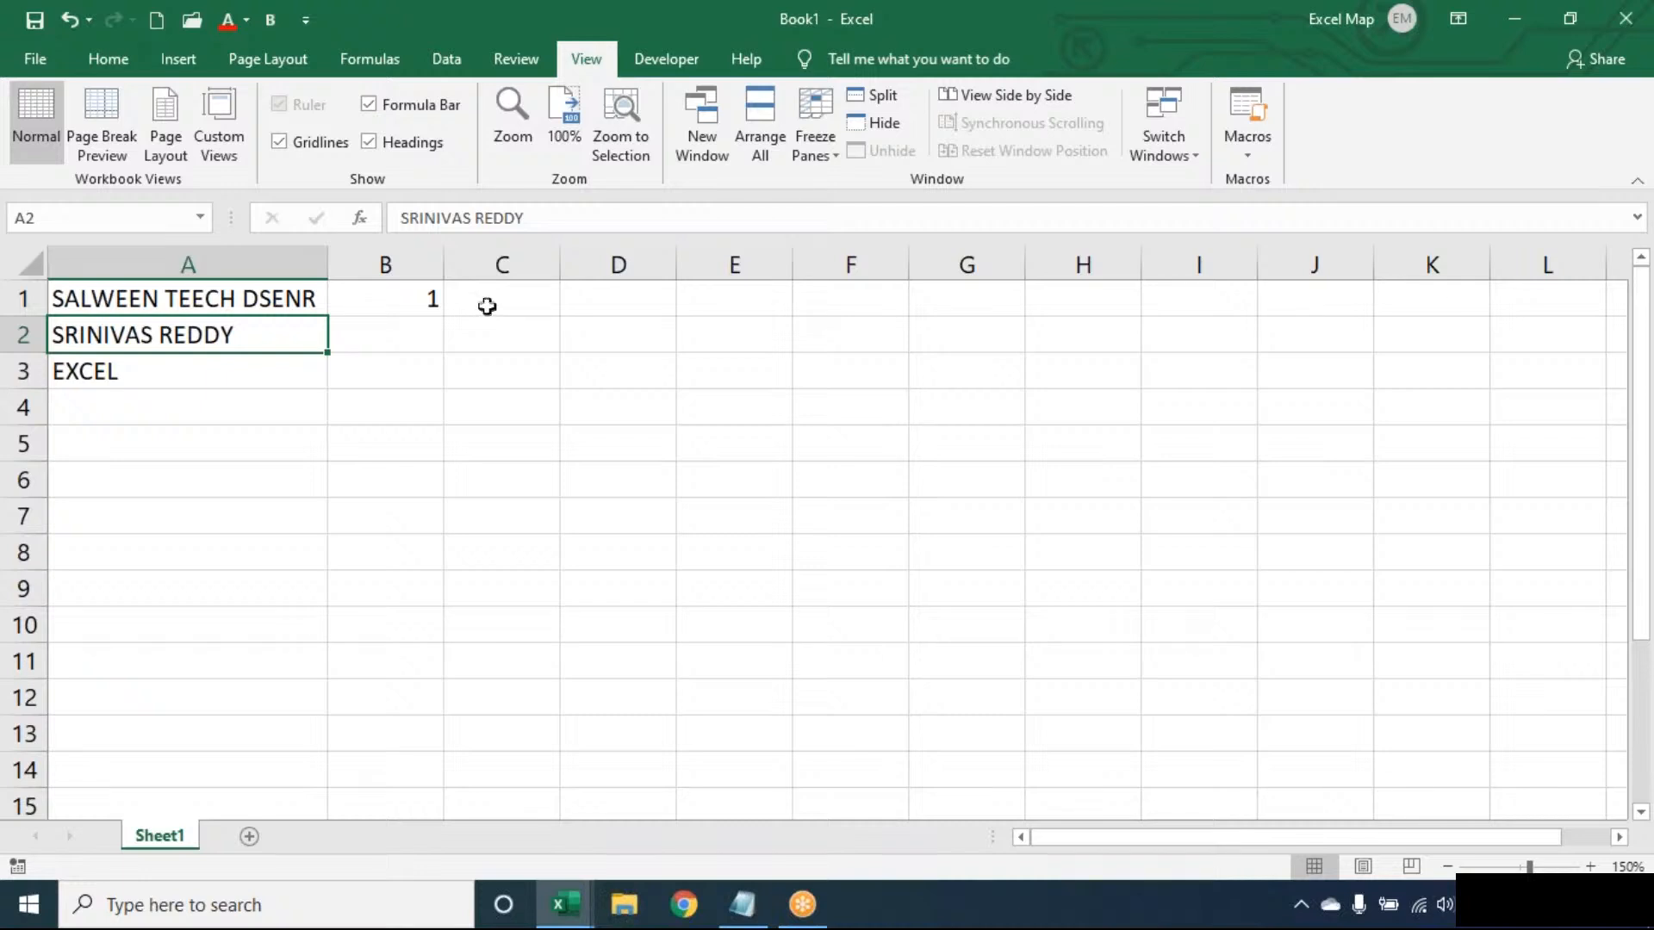
- Clear the number from cell B1 and close the Book1 workbook
{"action": "left_click", "coordinate": [248, 298]}
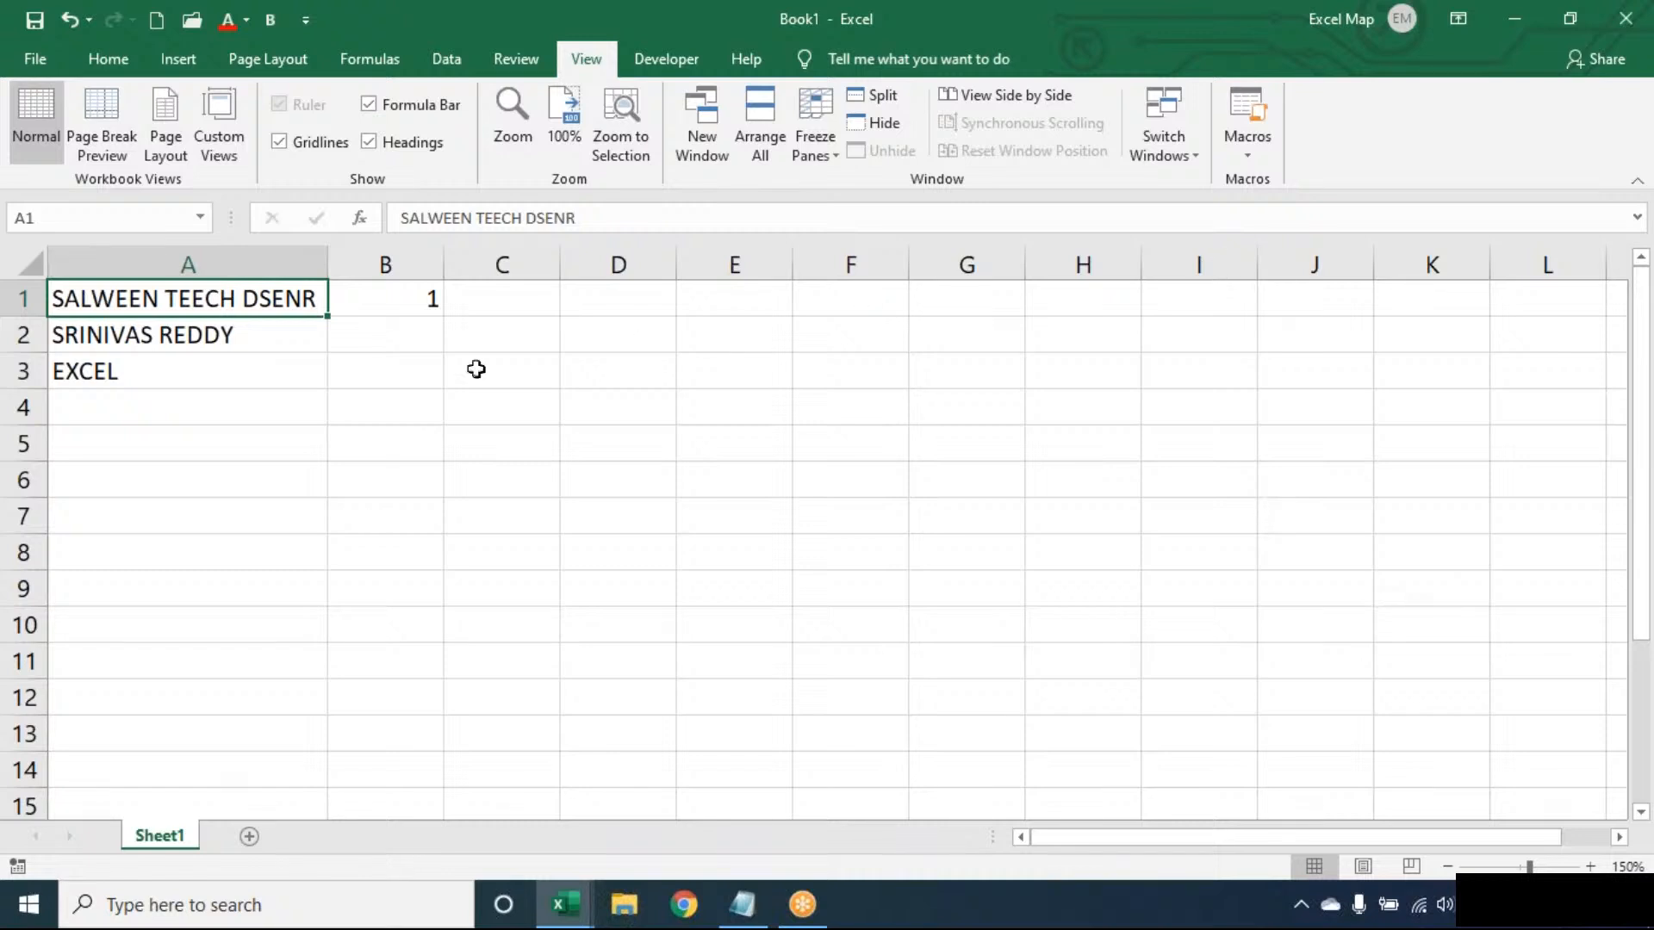
{"action": "left_click", "coordinate": [436, 303]}
{"action": "key", "text": "Delete"}
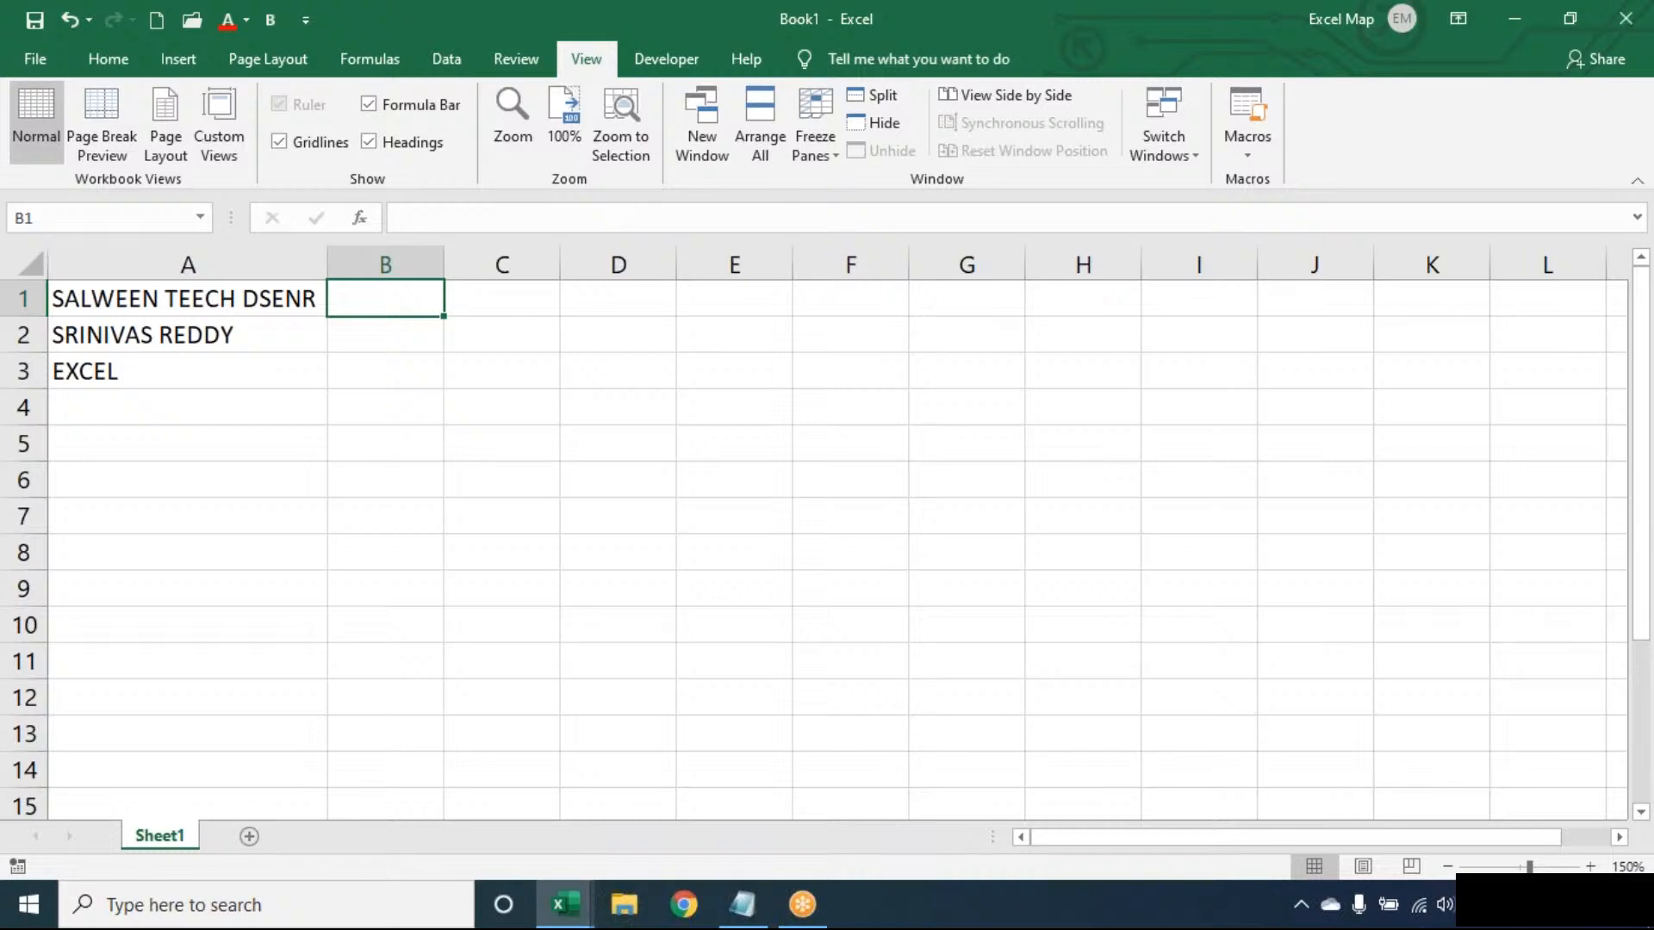
{"action": "left_click", "coordinate": [1616, 16]}
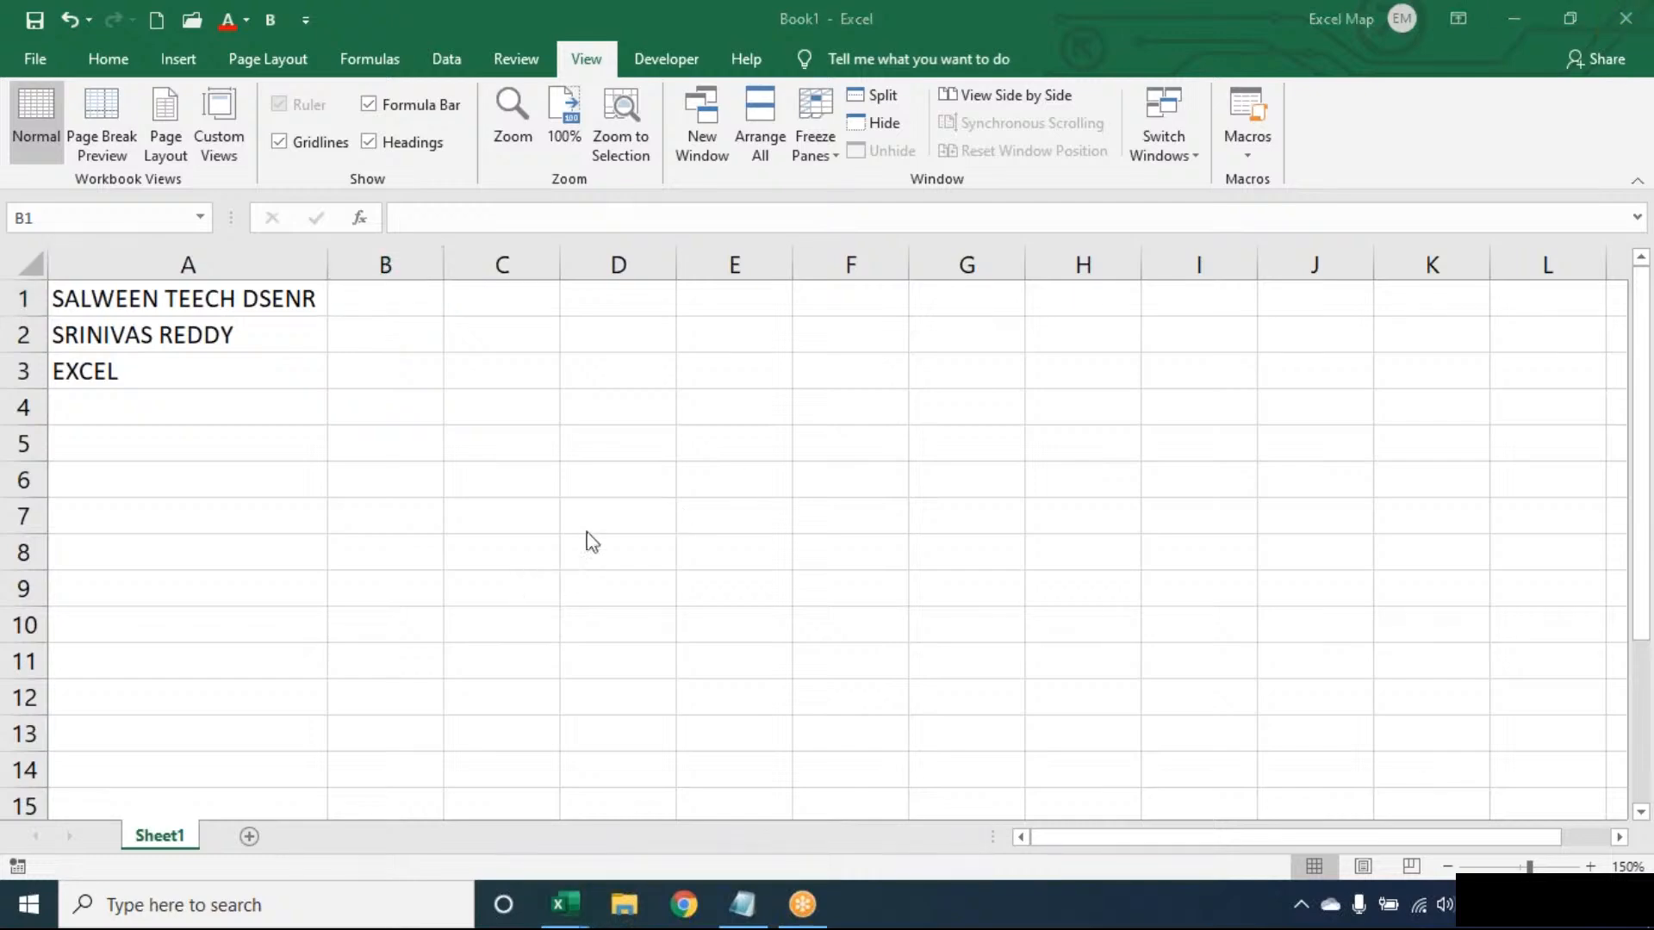